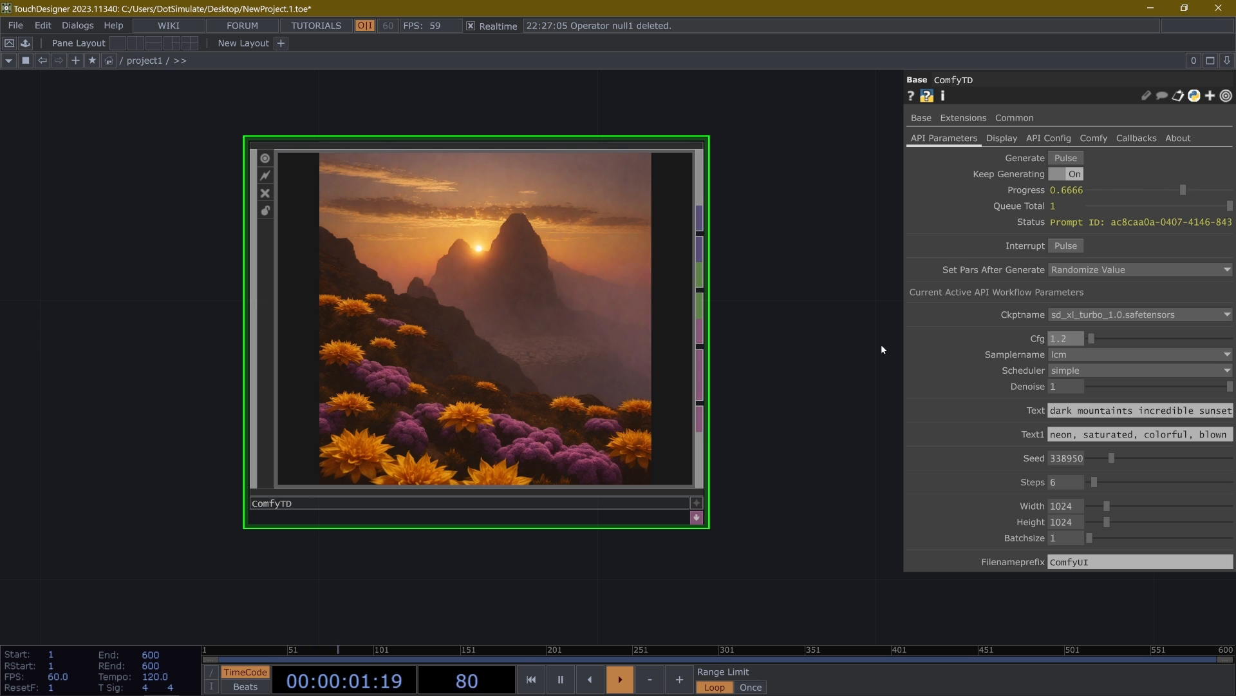
pyautogui.scroll(-2, 669, 343)
pyautogui.moveTo(638, 309); pyautogui.dragTo(455, 299)
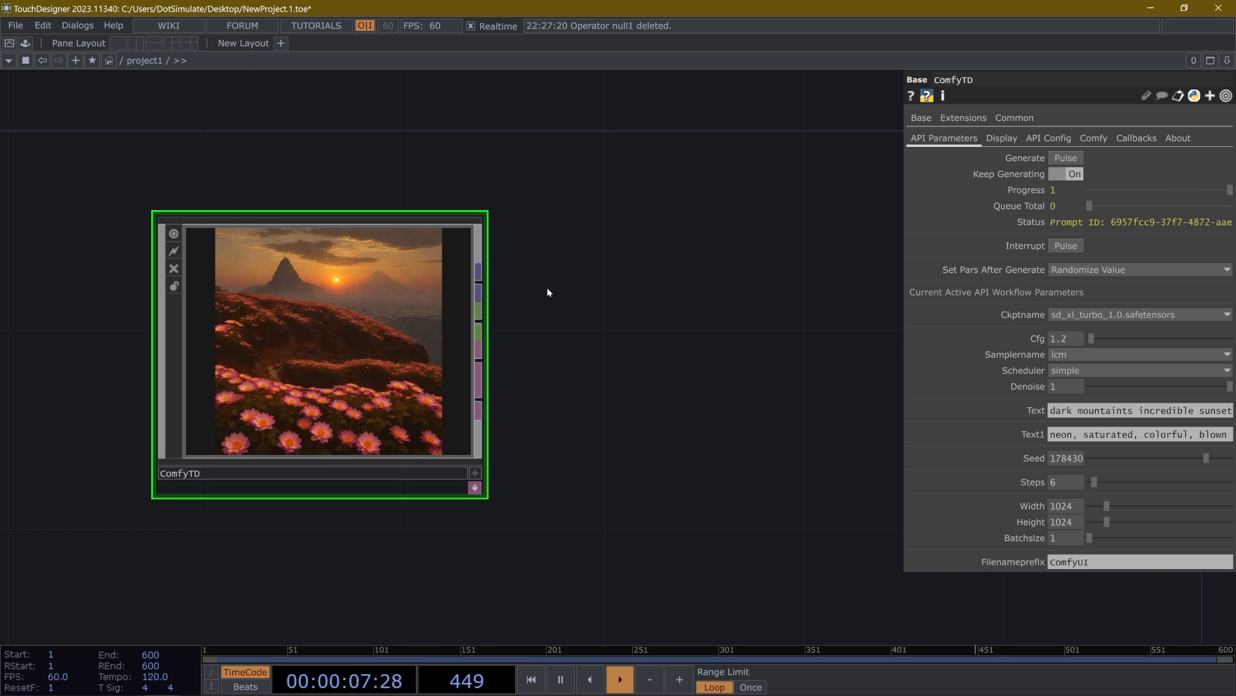
pyautogui.moveTo(560, 286); pyautogui.dragTo(676, 297)
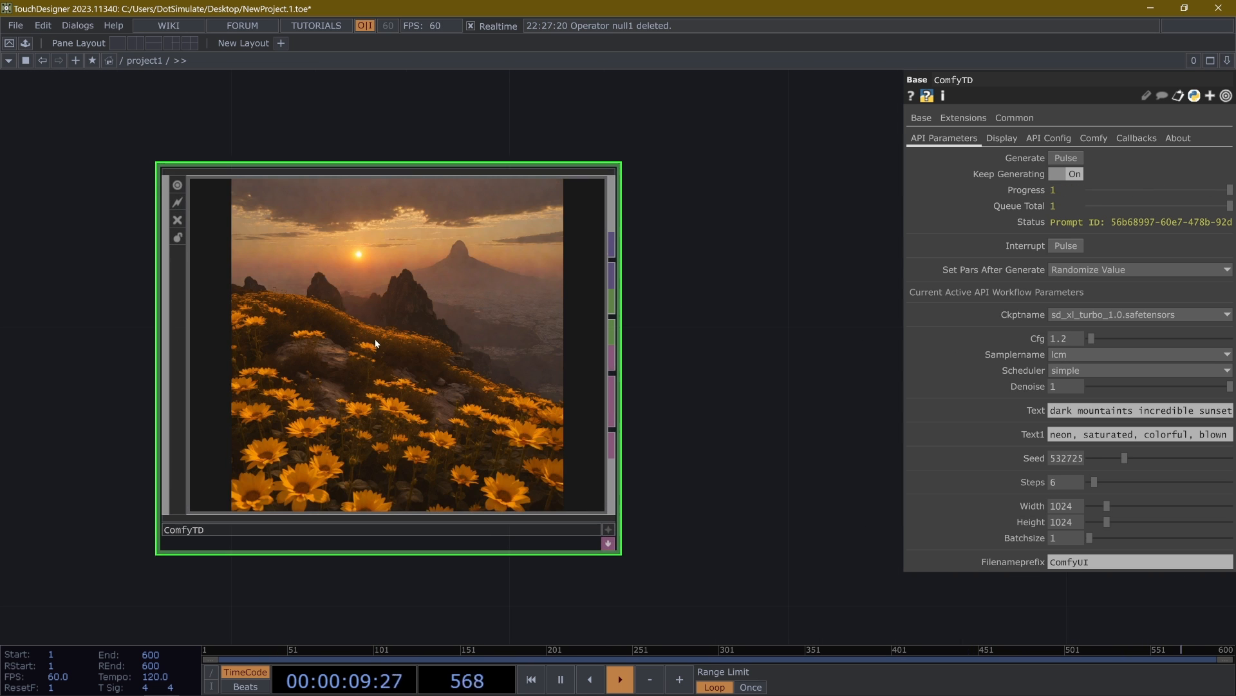
pyautogui.moveTo(323, 115); pyautogui.dragTo(358, 181)
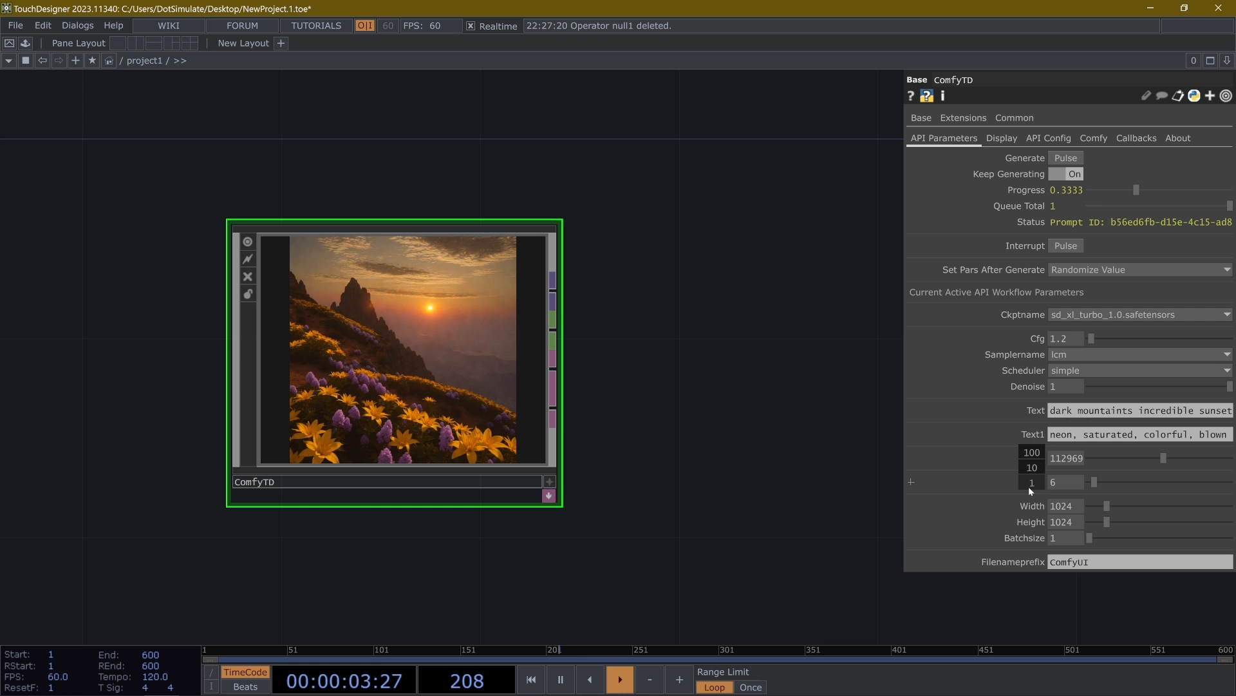
# - Add a Null TOP connected to ComfyTD's image output and place it beside the component
pyautogui.rightClick(553, 284)
pyautogui.click(500, 227)
pyautogui.click(760, 154)
pyautogui.moveTo(647, 473); pyautogui.dragTo(418, 520)
# - Add a Null CHOP connected to ComfyTD's channel output and place it below the Null TOP
pyautogui.scroll(-3, 415, 518)
pyautogui.rightClick(354, 418)
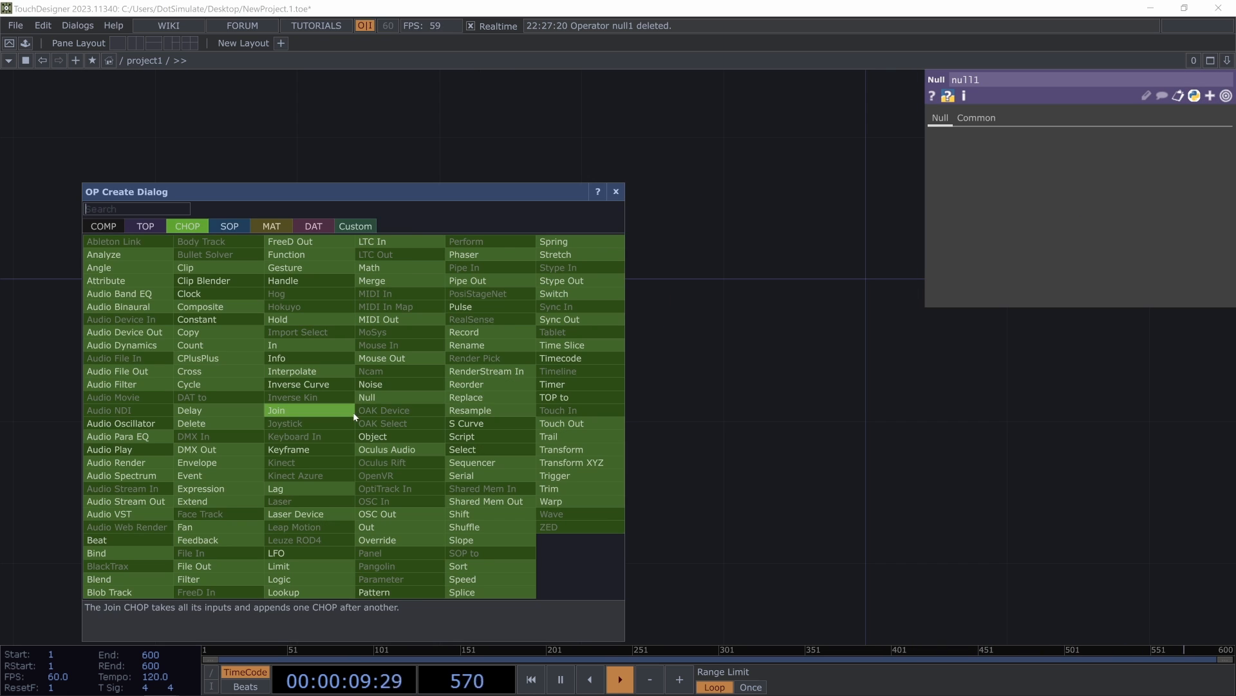
pyautogui.click(374, 398)
pyautogui.click(508, 426)
pyautogui.moveTo(464, 561); pyautogui.dragTo(620, 479)
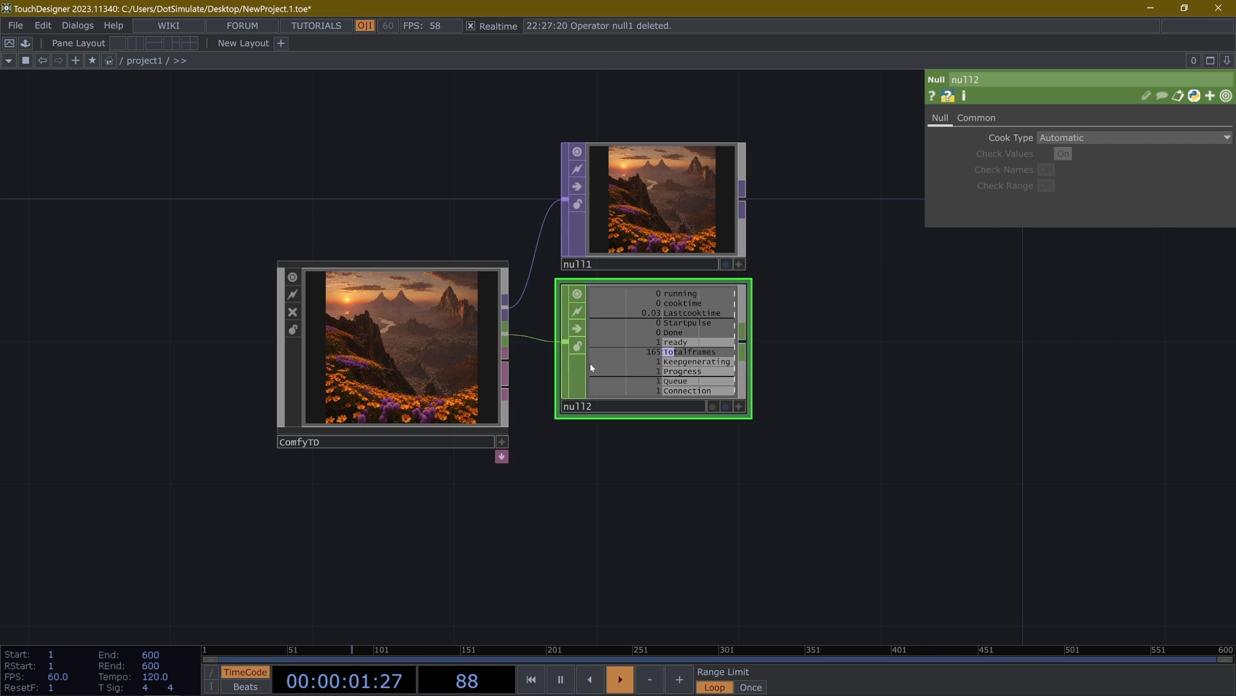
# - Add a Null DAT connected to ComfyTD's first DAT output and place it below the Null CHOP
pyautogui.rightClick(507, 362)
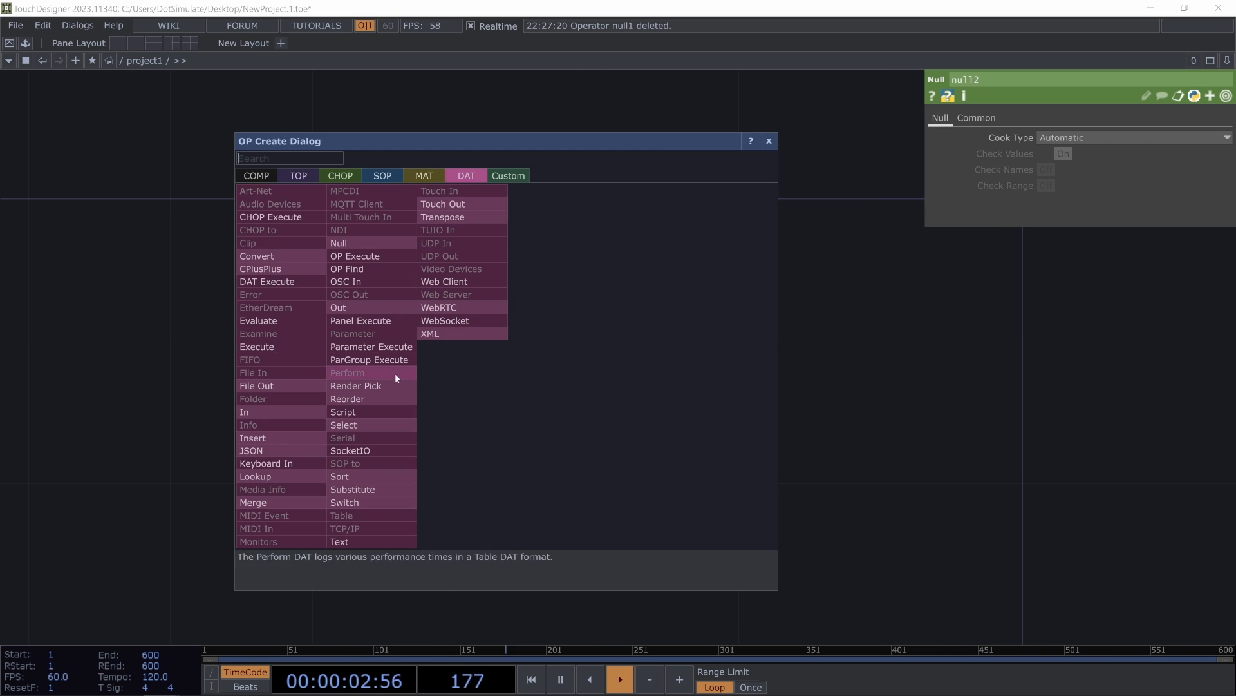
pyautogui.click(347, 244)
pyautogui.click(676, 496)
# - Duplicate the Null DAT, connect the copy to ComfyTD's last DAT output, and line it up under the other nulls
pyautogui.hotkey('ctrl', 'c')
pyautogui.hotkey('ctrl', 'v')
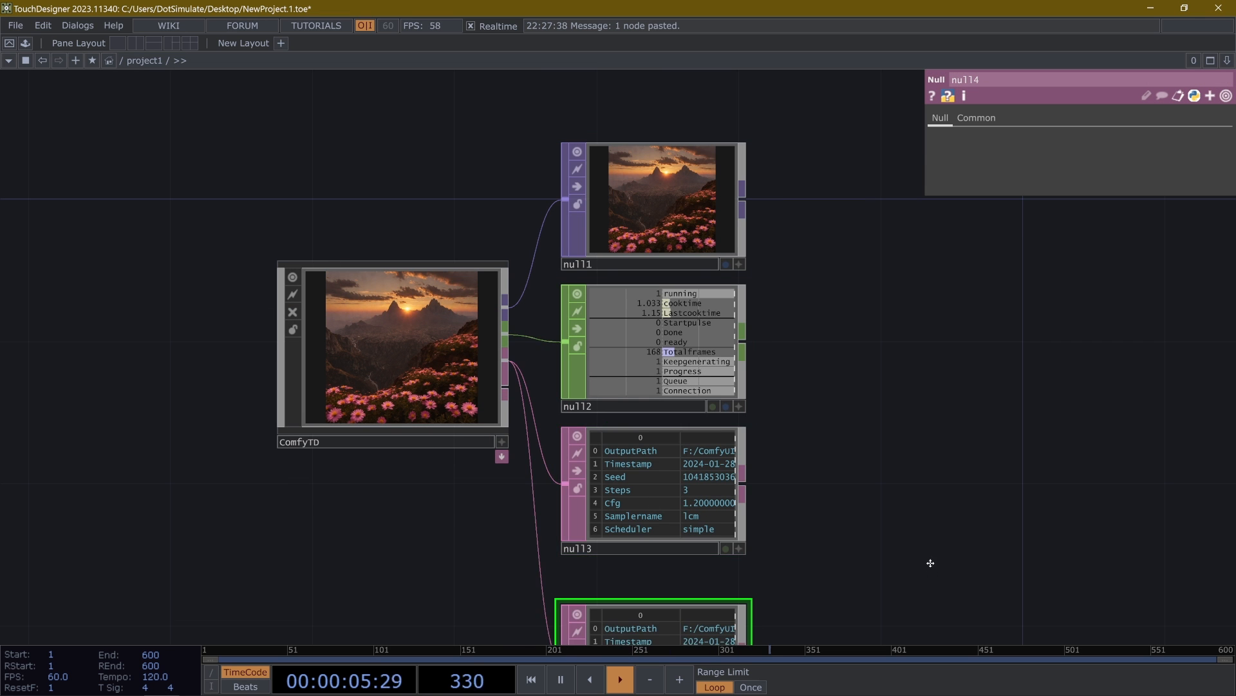
pyautogui.moveTo(929, 569); pyautogui.dragTo(948, 455)
pyautogui.click(531, 264)
pyautogui.click(580, 545)
pyautogui.moveTo(508, 465); pyautogui.dragTo(469, 525)
pyautogui.moveTo(610, 611); pyautogui.dragTo(610, 574)
# - Set the Steps parameter of the ComfyTD component to 2
pyautogui.click(428, 314)
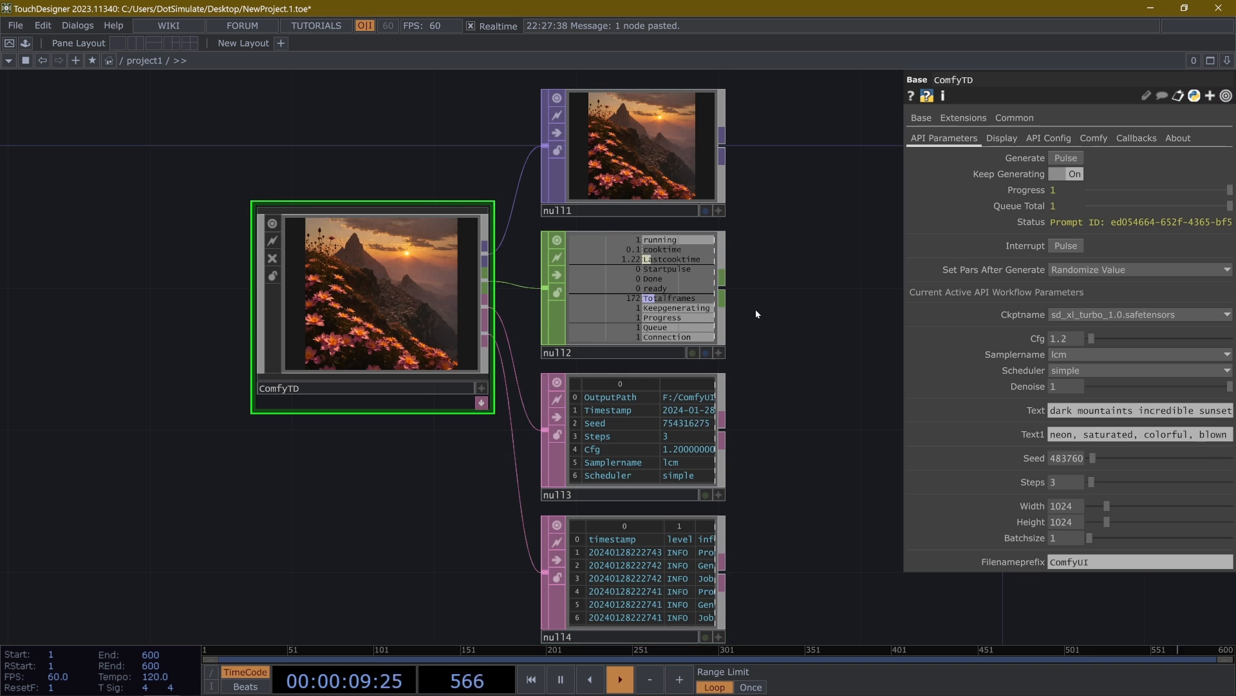
pyautogui.moveTo(734, 322); pyautogui.dragTo(716, 361)
pyautogui.scroll(-4, 717, 362)
pyautogui.scroll(4, 653, 342)
pyautogui.moveTo(494, 285); pyautogui.dragTo(445, 272)
pyautogui.scroll(2, 448, 271)
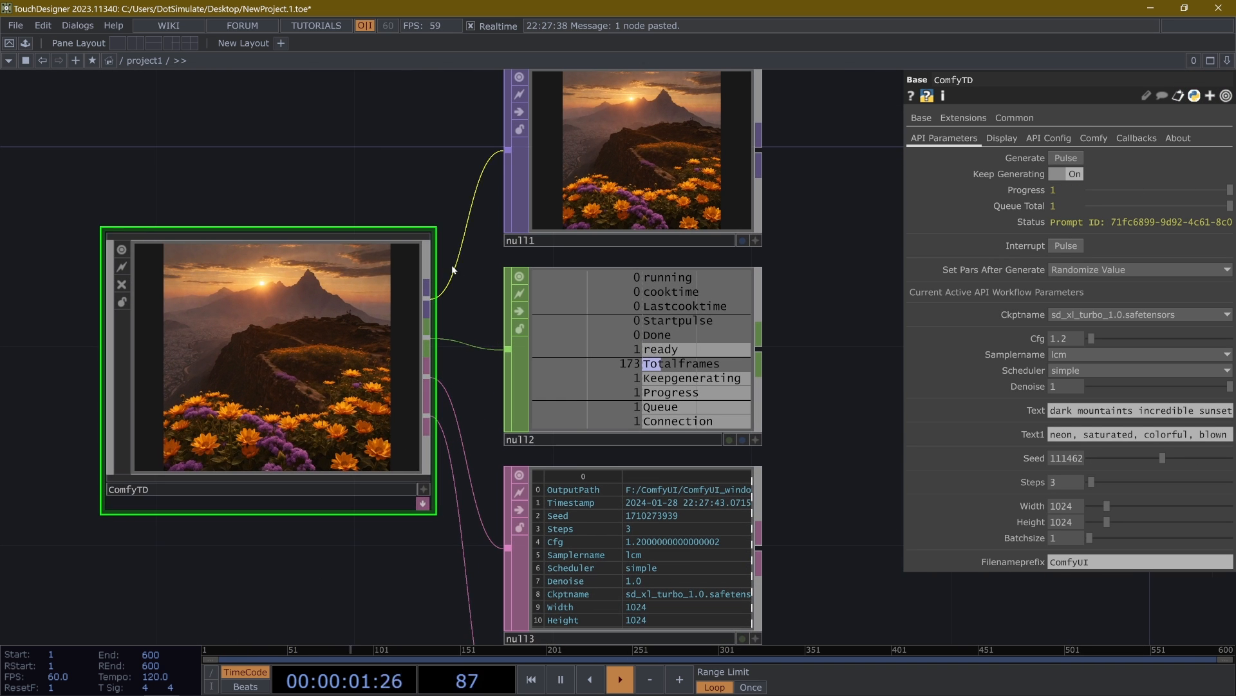
pyautogui.moveTo(326, 188); pyautogui.dragTo(466, 275)
pyautogui.scroll(-3, 460, 220)
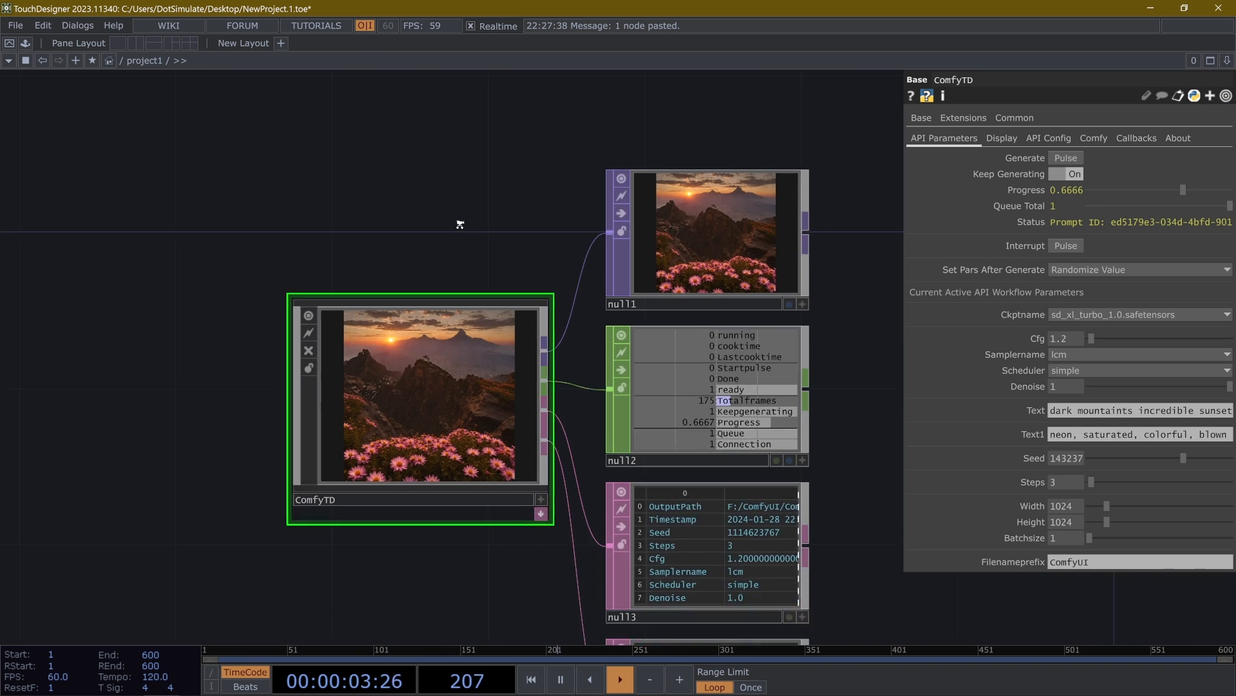
pyautogui.moveTo(1030, 482); pyautogui.dragTo(1017, 486, button='middle')
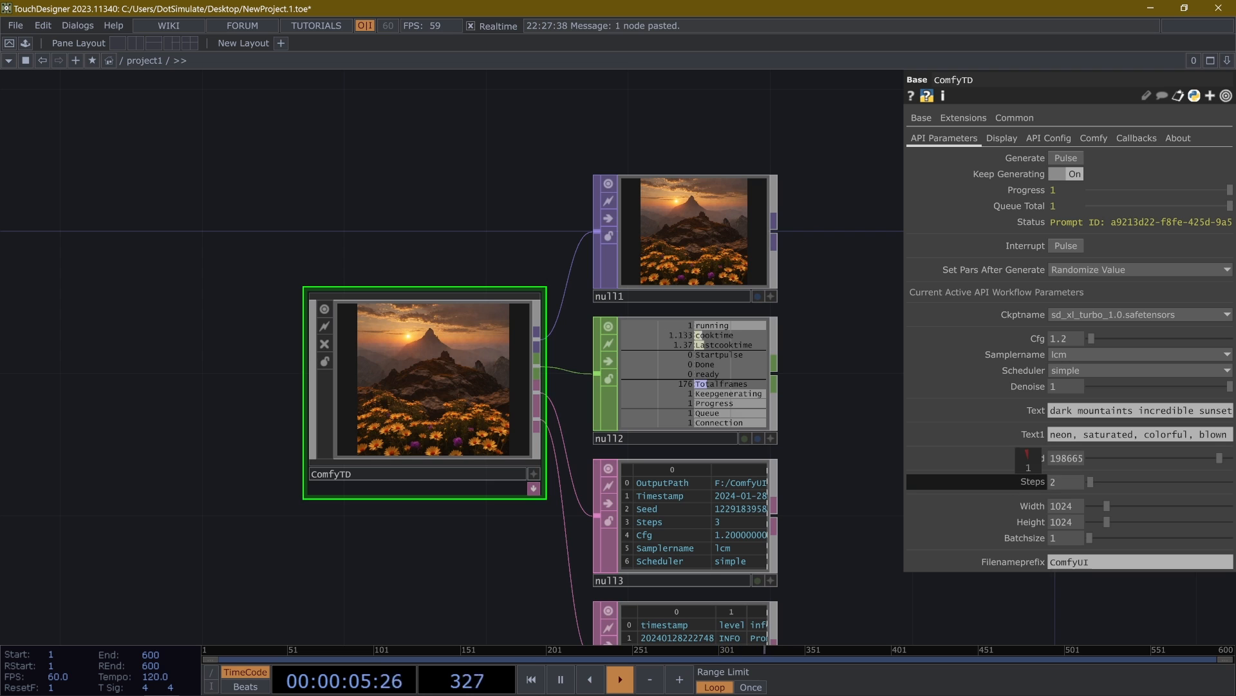
pyautogui.scroll(2, 400, 386)
pyautogui.scroll(2, 370, 407)
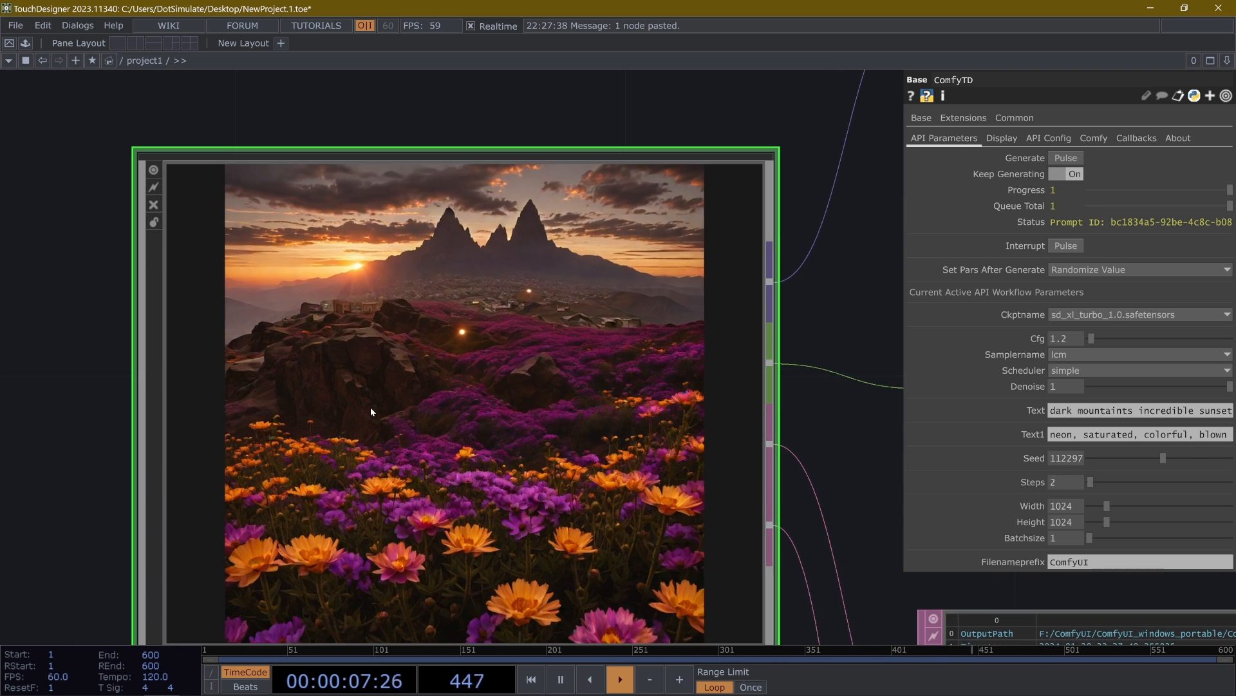
pyautogui.scroll(-1, 370, 407)
pyautogui.scroll(3, 514, 279)
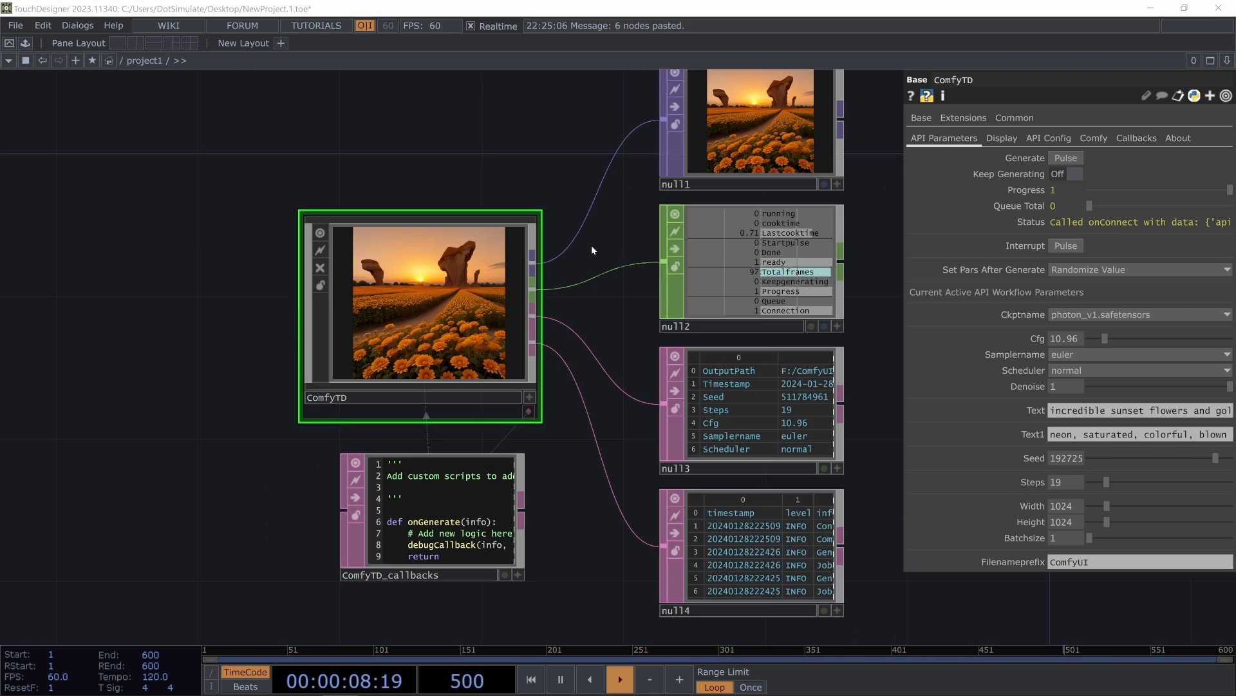
pyautogui.scroll(-3, 591, 249)
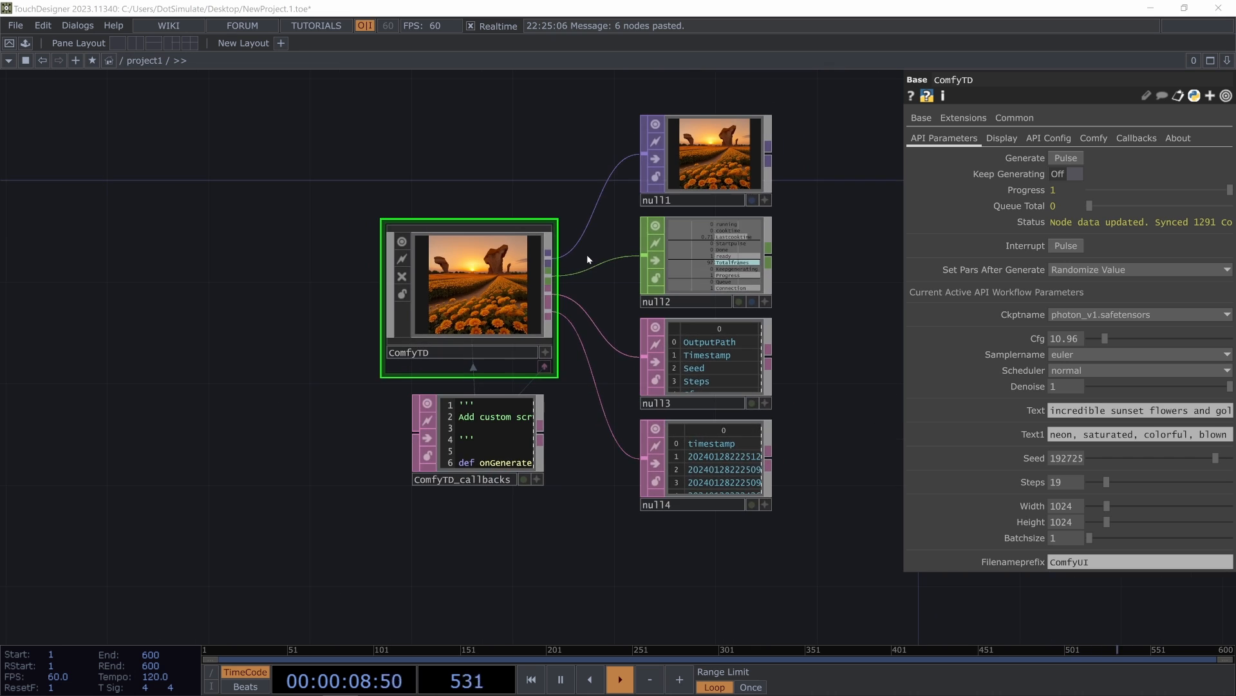
# - Start an image generation in ComfyTD and turn on Keep Generating
pyautogui.moveTo(587, 254); pyautogui.dragTo(558, 280)
pyautogui.scroll(3, 559, 283)
pyautogui.scroll(-3, 560, 285)
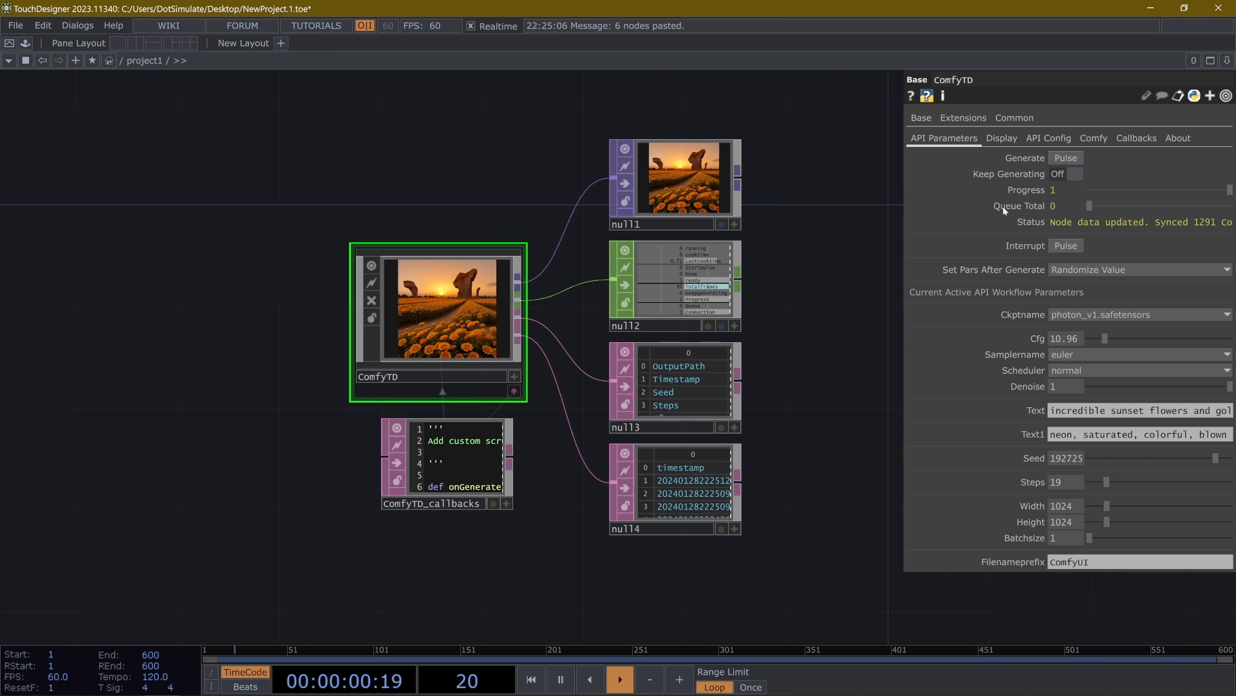
pyautogui.click(1065, 158)
pyautogui.click(1065, 174)
# - Set ComfyTD's Steps to 14 and switch the checkpoint to sd_xl_turbo_1.0.safetensors
pyautogui.scroll(3, 584, 321)
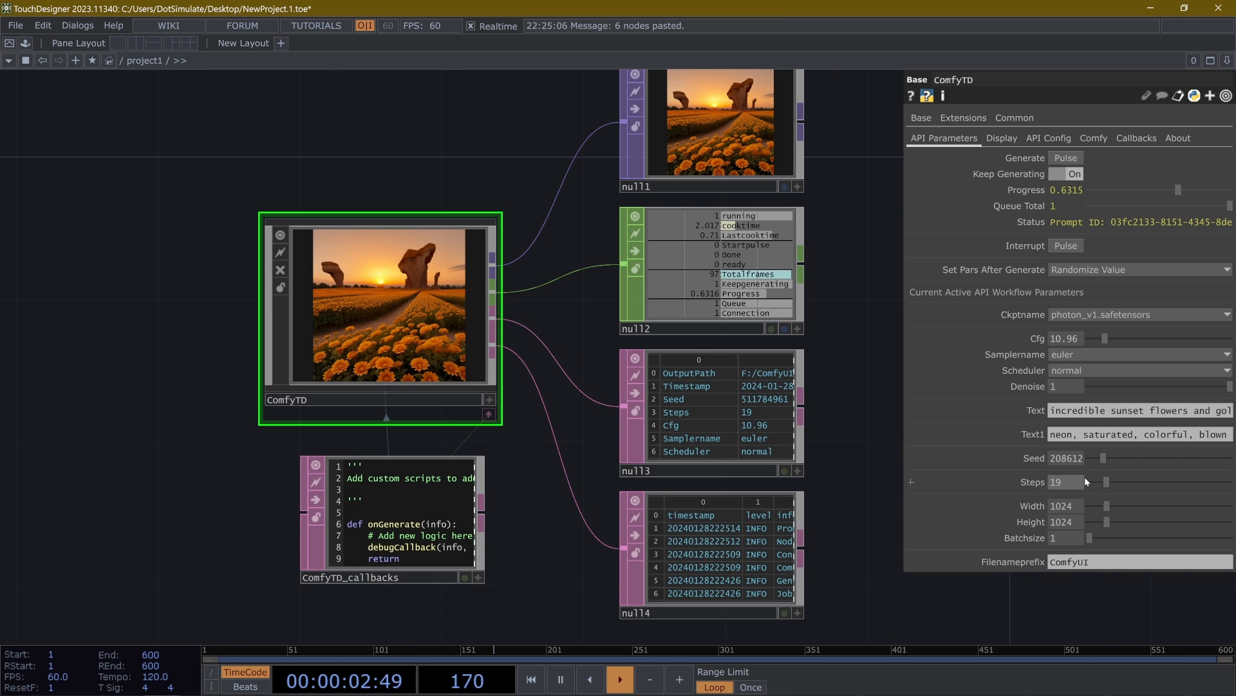
pyautogui.moveTo(1106, 482); pyautogui.dragTo(1102, 482)
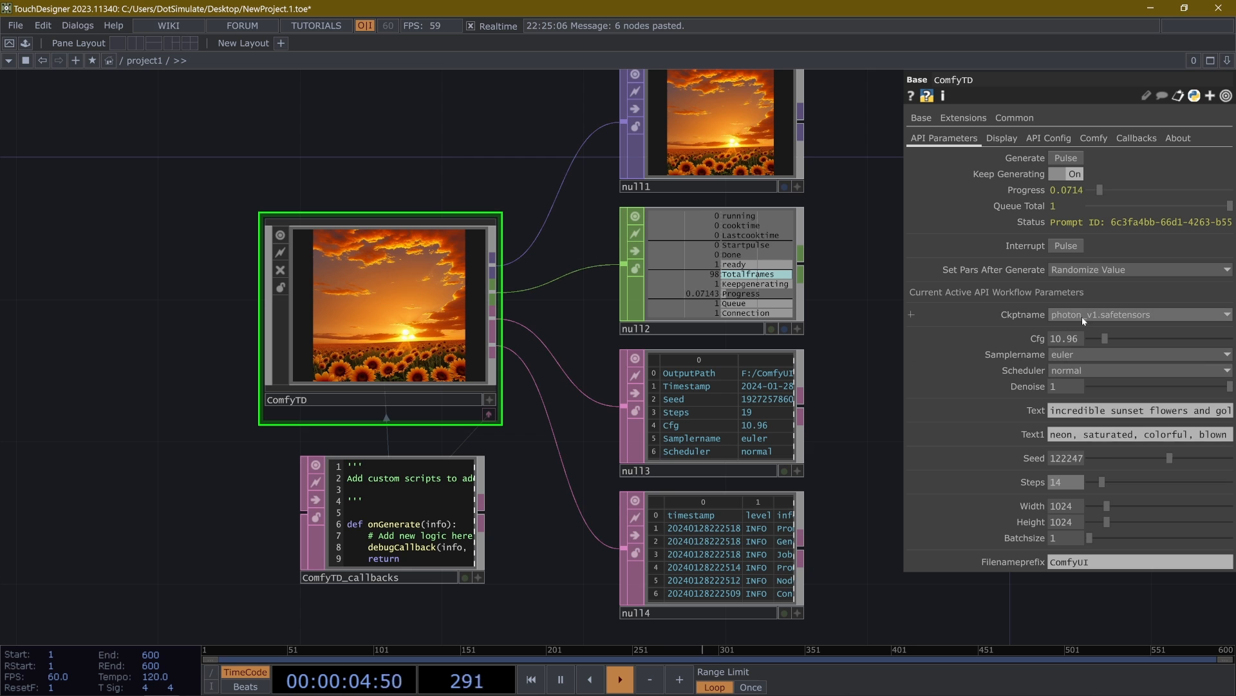
pyautogui.click(1088, 314)
pyautogui.click(1091, 502)
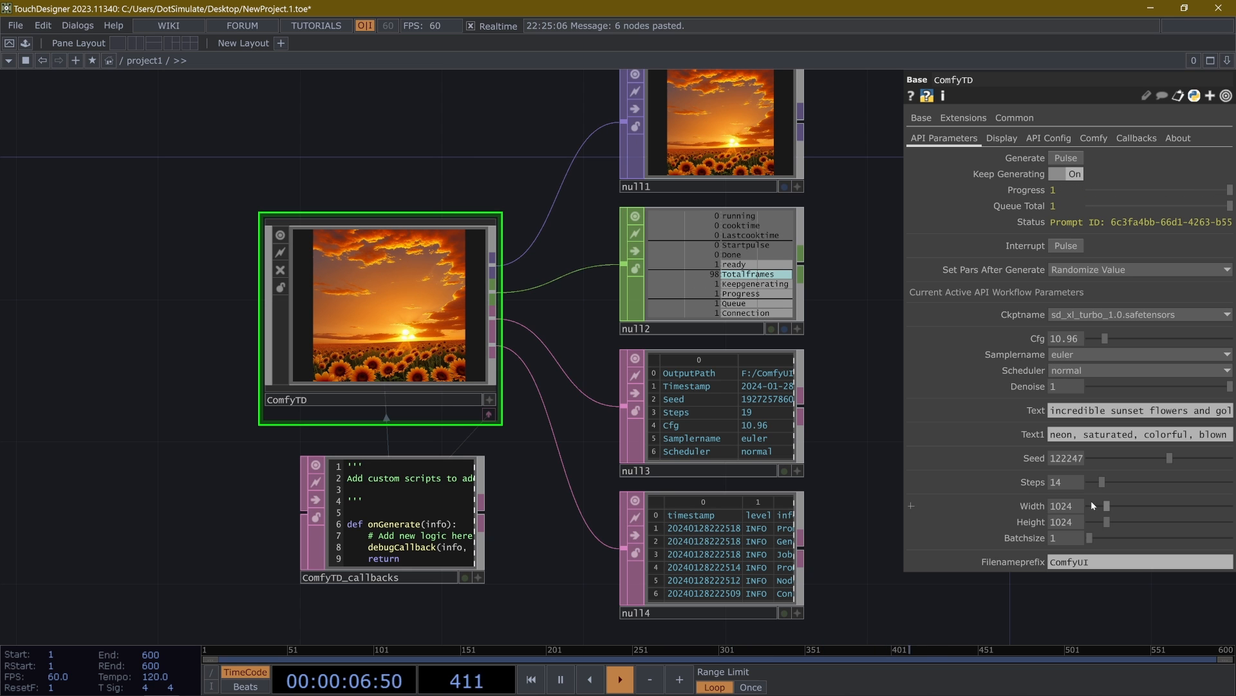
# - Set ComfyTD's Cfg to 1 and its Steps to 4
pyautogui.click(1080, 339)
pyautogui.write('1')
pyautogui.press('Return')
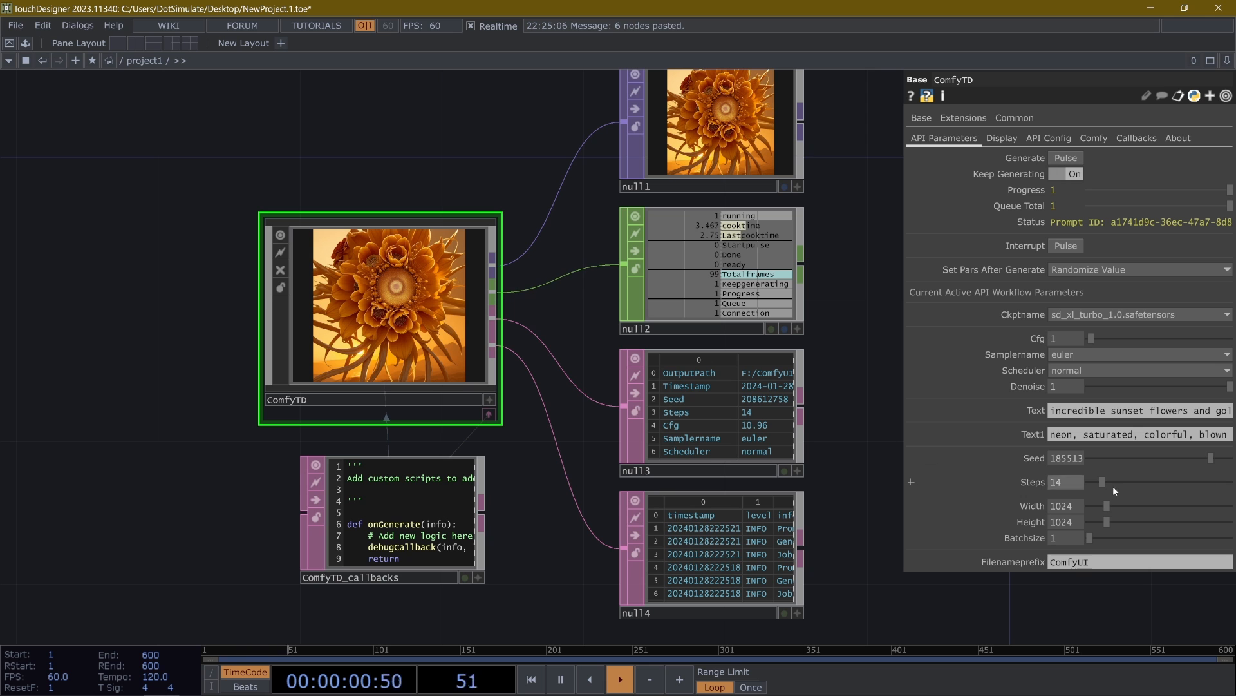
pyautogui.write('4')
pyautogui.press('Return')
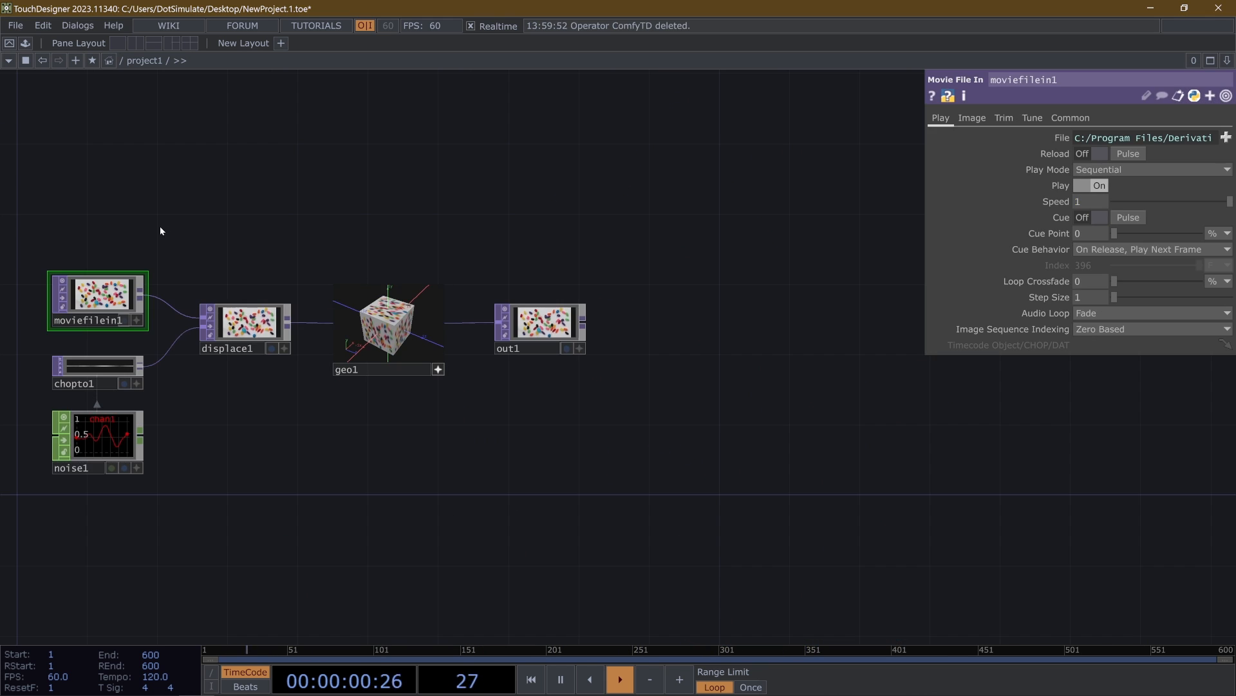
# - Delete all the default operators from the project1 network
pyautogui.moveTo(159, 226); pyautogui.dragTo(319, 236)
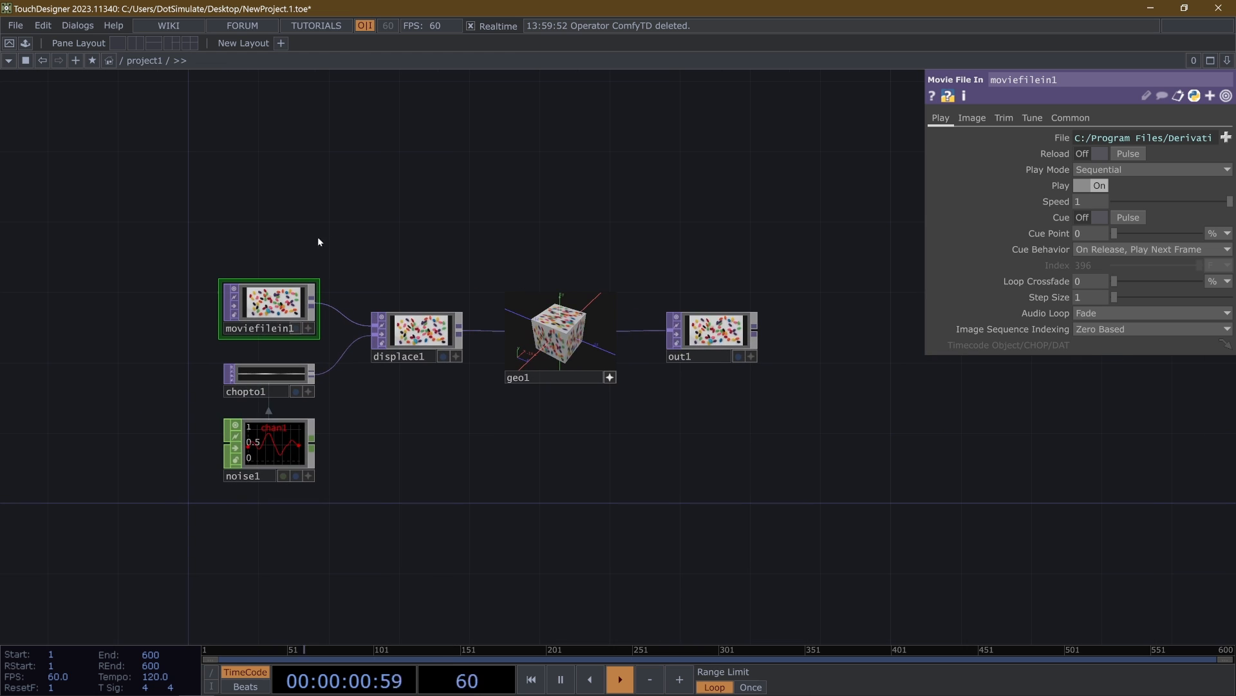
pyautogui.moveTo(183, 172); pyautogui.dragTo(825, 590, button='right')
pyautogui.press('Delete')
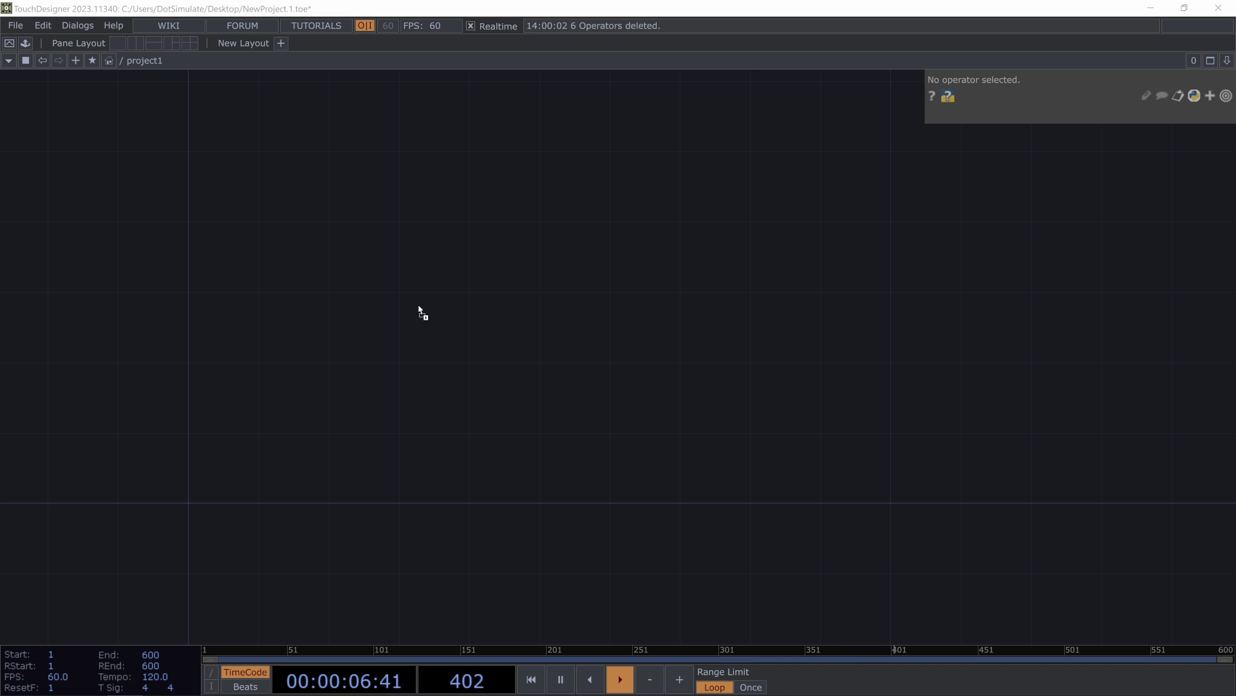
# - Load the ComfyTD-0.0.12-config.tox component into the empty project1 network
pyautogui.moveTo(453, 313); pyautogui.dragTo(343, 304)
pyautogui.scroll(5, 344, 311)
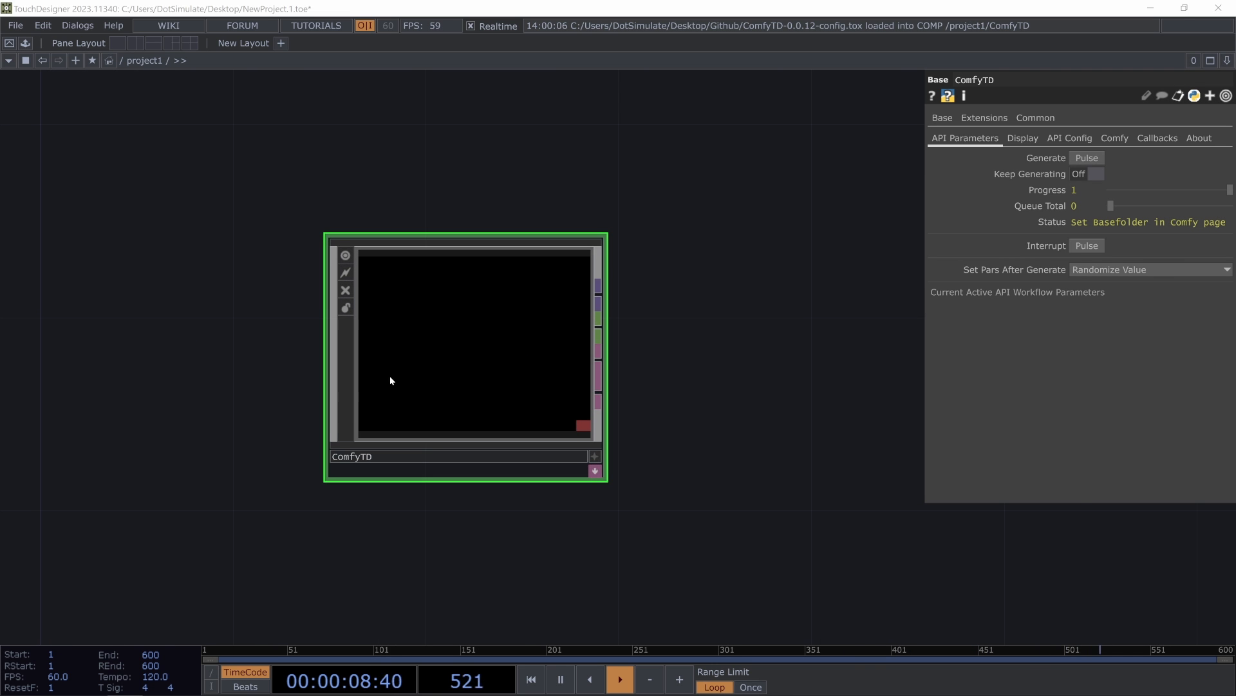
pyautogui.click(434, 103)
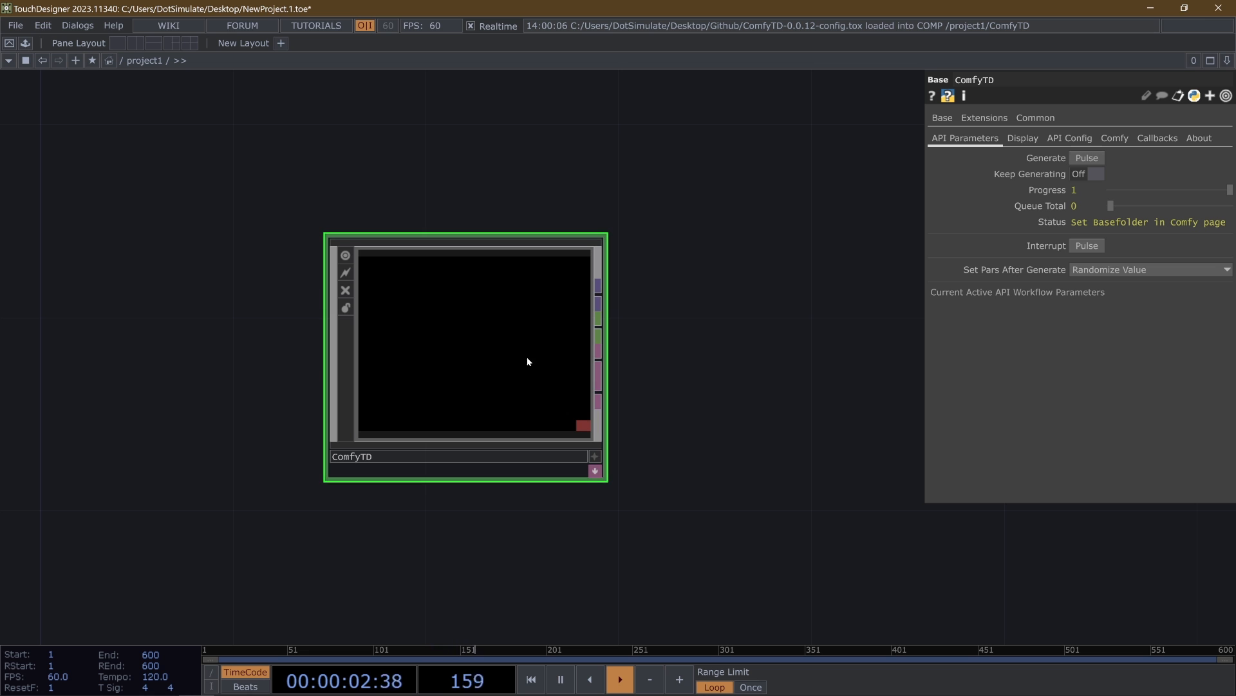
# - Look through the component folders in the Palette and display ComfyTD's Comfy parameters
pyautogui.click(26, 44)
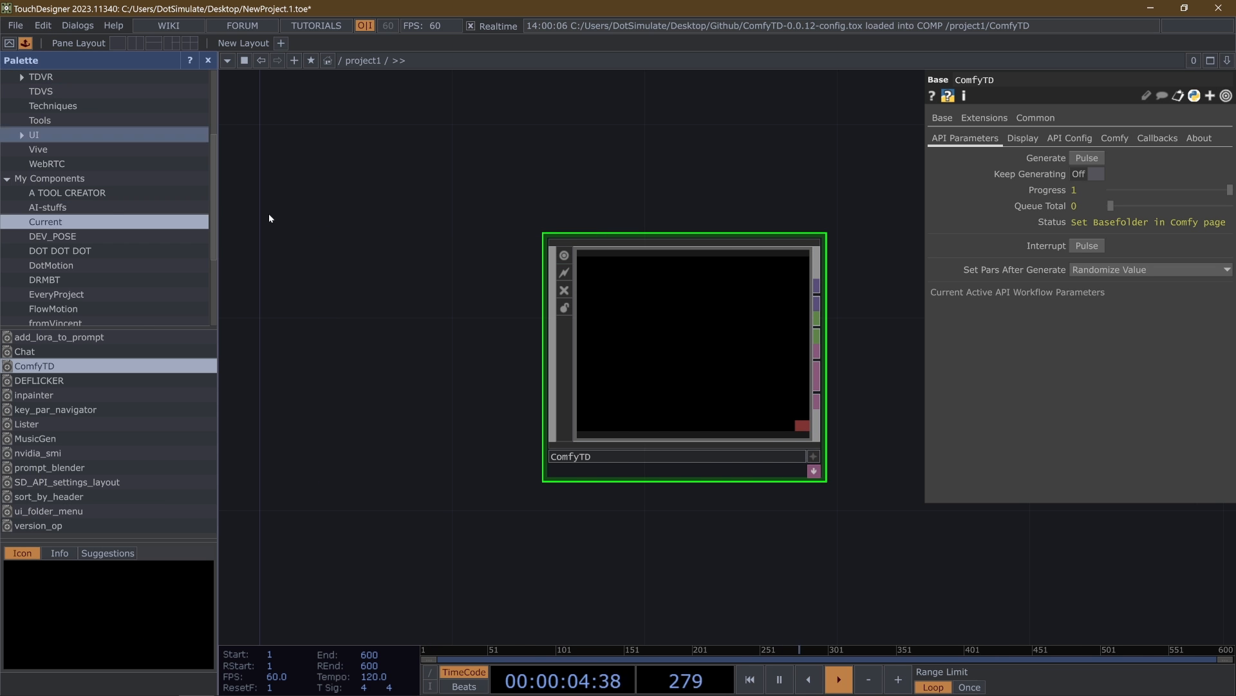
pyautogui.scroll(5, 61, 215)
pyautogui.scroll(-5, 60, 215)
pyautogui.scroll(5, 61, 216)
pyautogui.scroll(-5, 57, 230)
pyautogui.scroll(5, 58, 232)
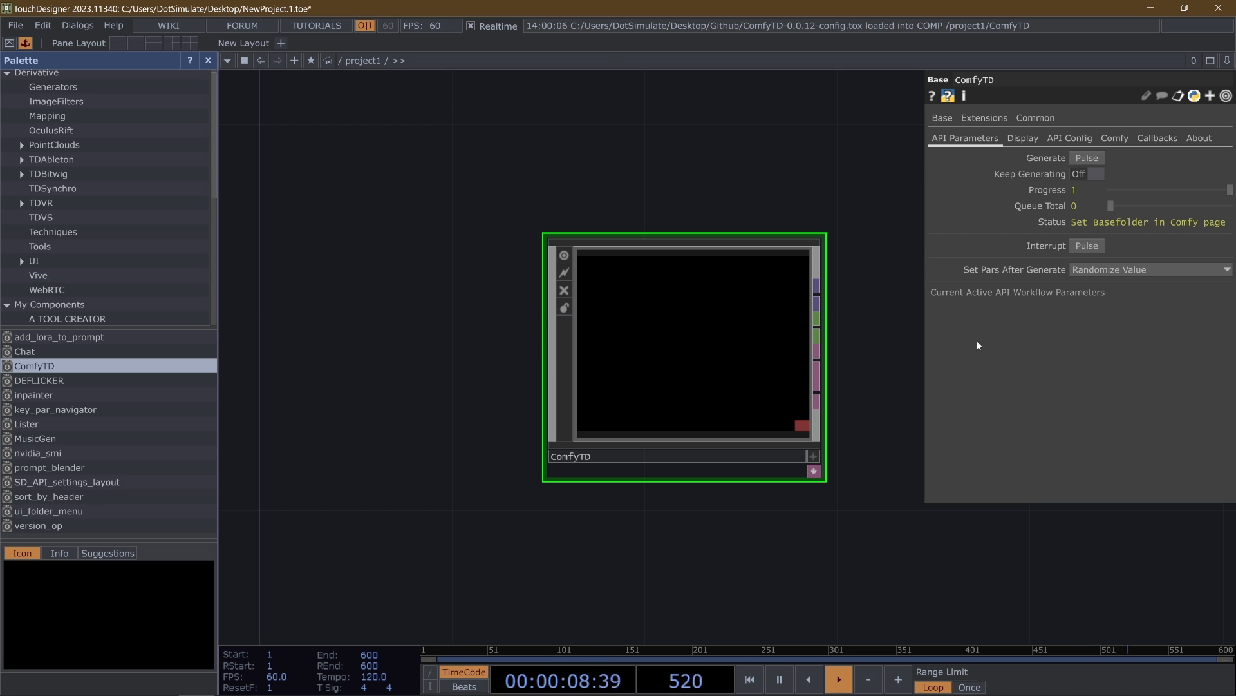
pyautogui.click(1114, 138)
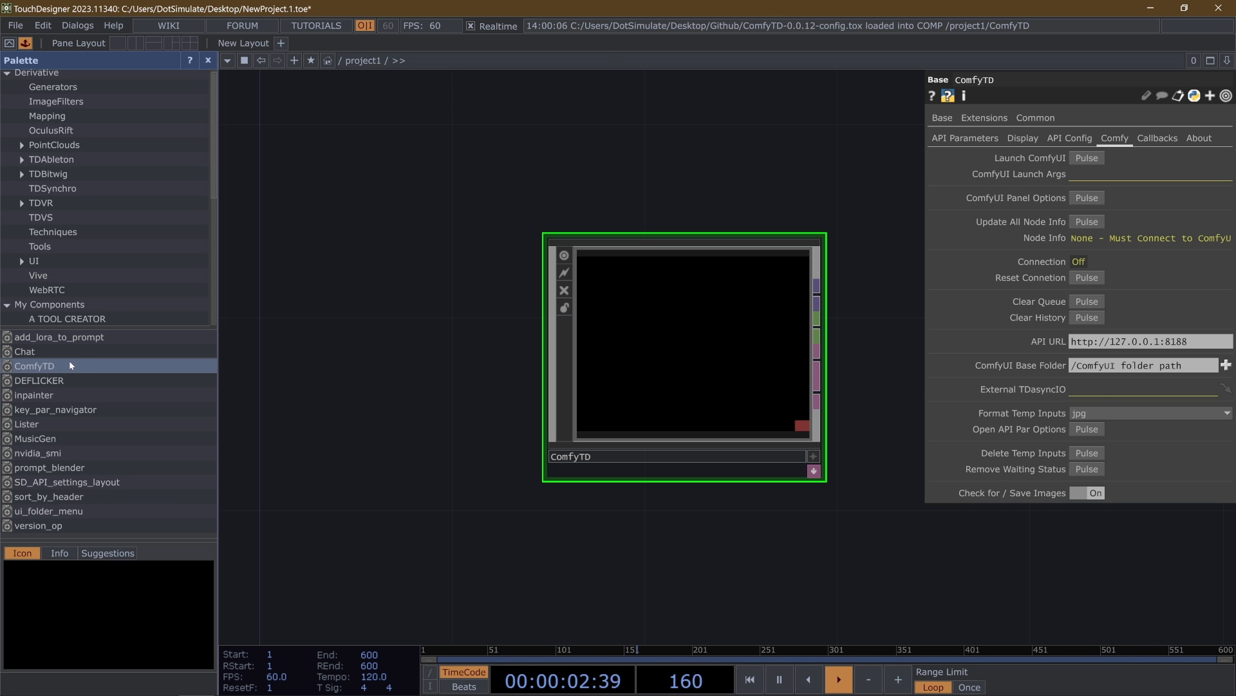
# - Add a second ComfyTD component to the network from the saved Palette components
pyautogui.moveTo(70, 365); pyautogui.dragTo(501, 500)
pyautogui.scroll(-2, 524, 421)
pyautogui.moveTo(57, 365); pyautogui.dragTo(553, 342)
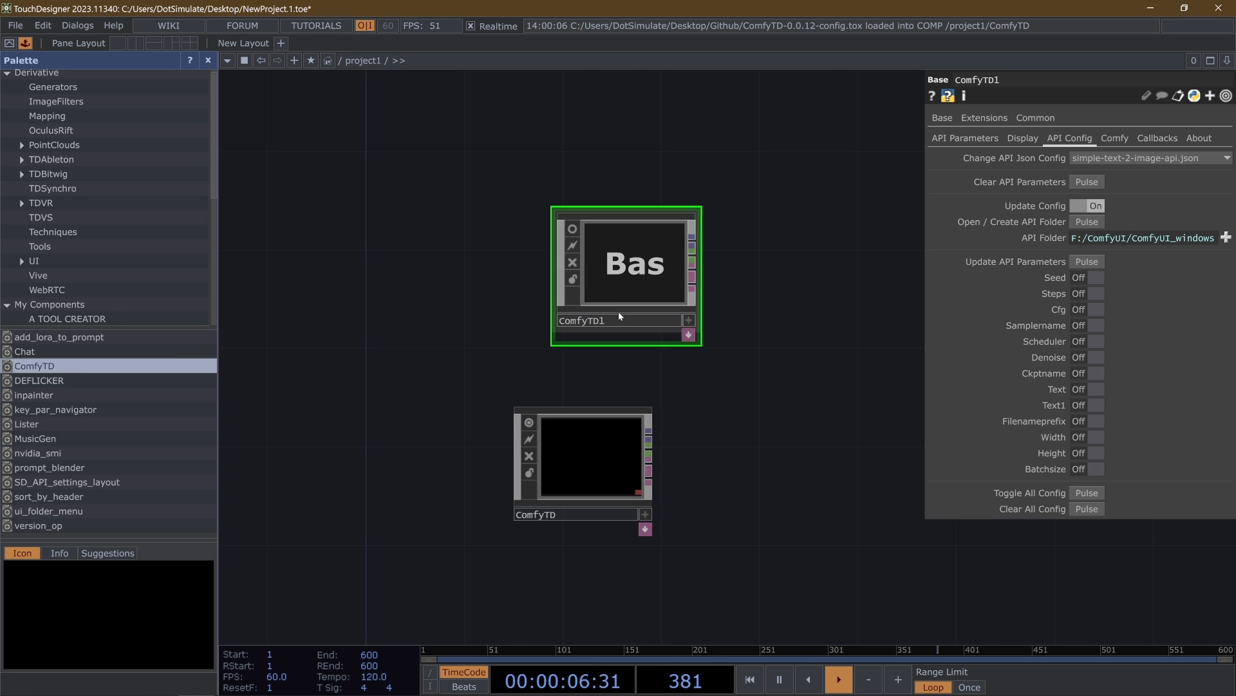
# - Examine the second ComfyTD's Comfy, API Parameters and API Config settings in a widened parameter panel
pyautogui.click(1103, 140)
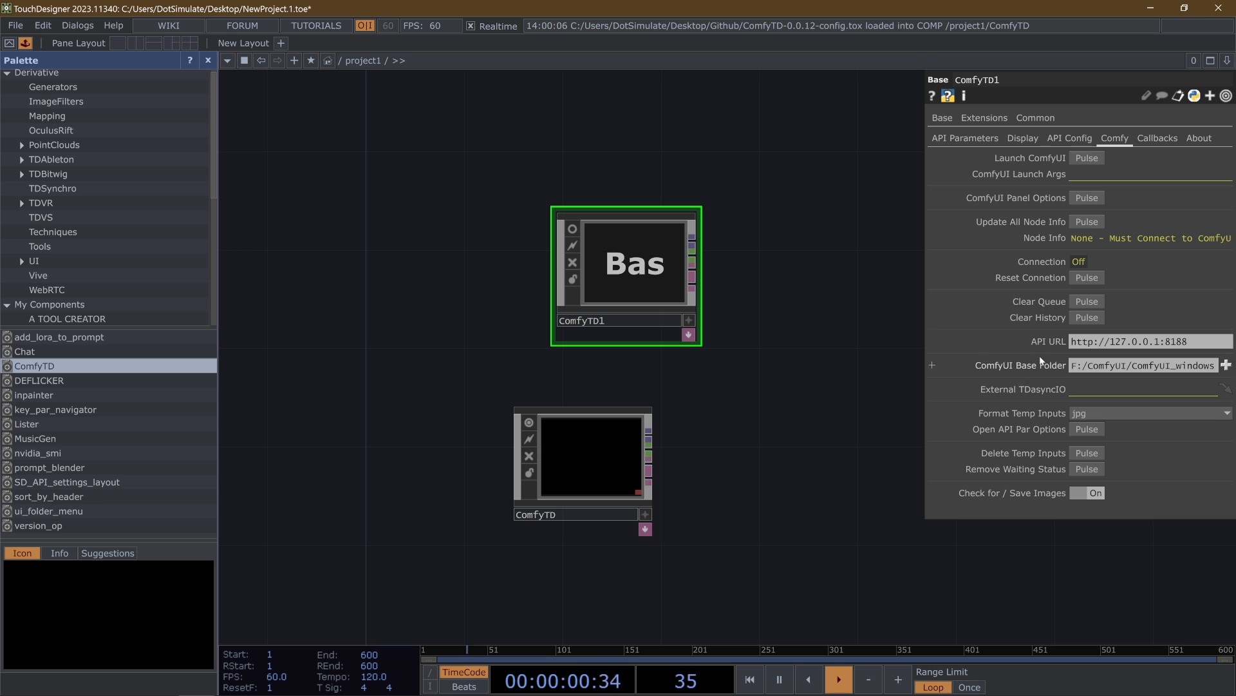
pyautogui.moveTo(930, 343); pyautogui.dragTo(667, 340)
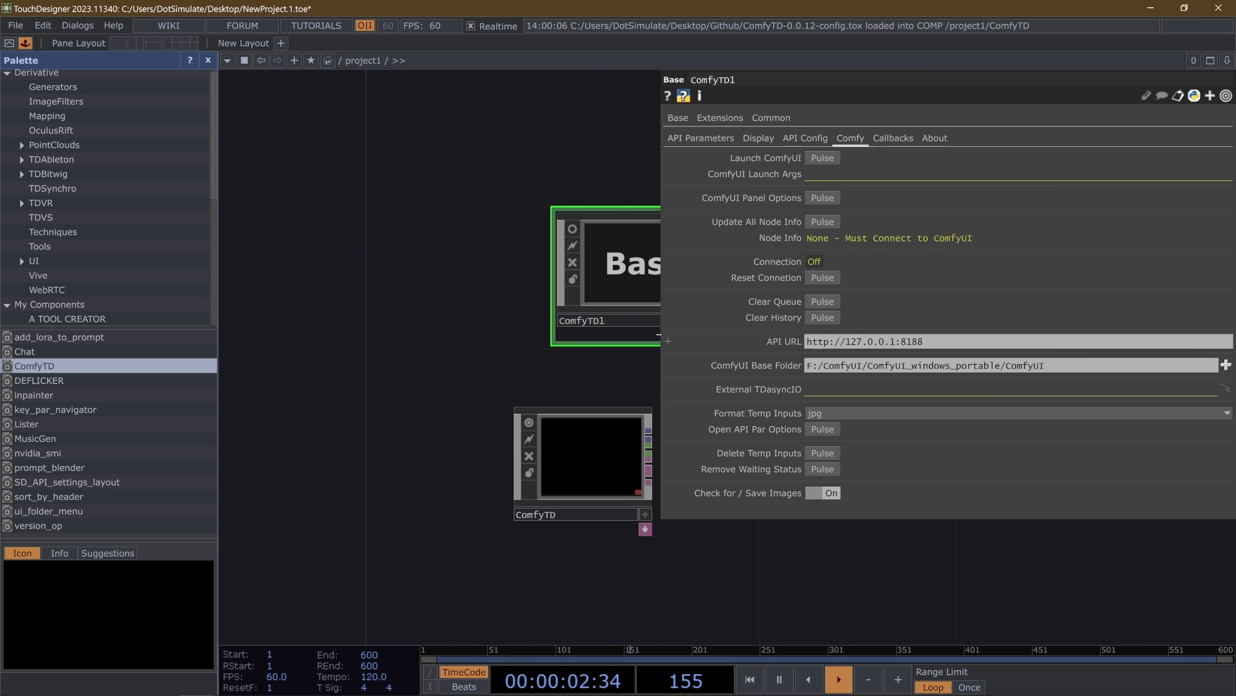
pyautogui.click(706, 139)
pyautogui.moveTo(638, 187); pyautogui.dragTo(500, 206)
pyautogui.moveTo(616, 251); pyautogui.dragTo(656, 241)
pyautogui.click(805, 138)
# - Delete the second ComfyTD component and close the Palette, keeping the original ComfyTD in view
pyautogui.press('Delete')
pyautogui.moveTo(384, 531); pyautogui.dragTo(446, 485)
pyautogui.click(208, 61)
pyautogui.moveTo(311, 247); pyautogui.dragTo(677, 131)
pyautogui.moveTo(521, 331); pyautogui.dragTo(636, 326, button='middle')
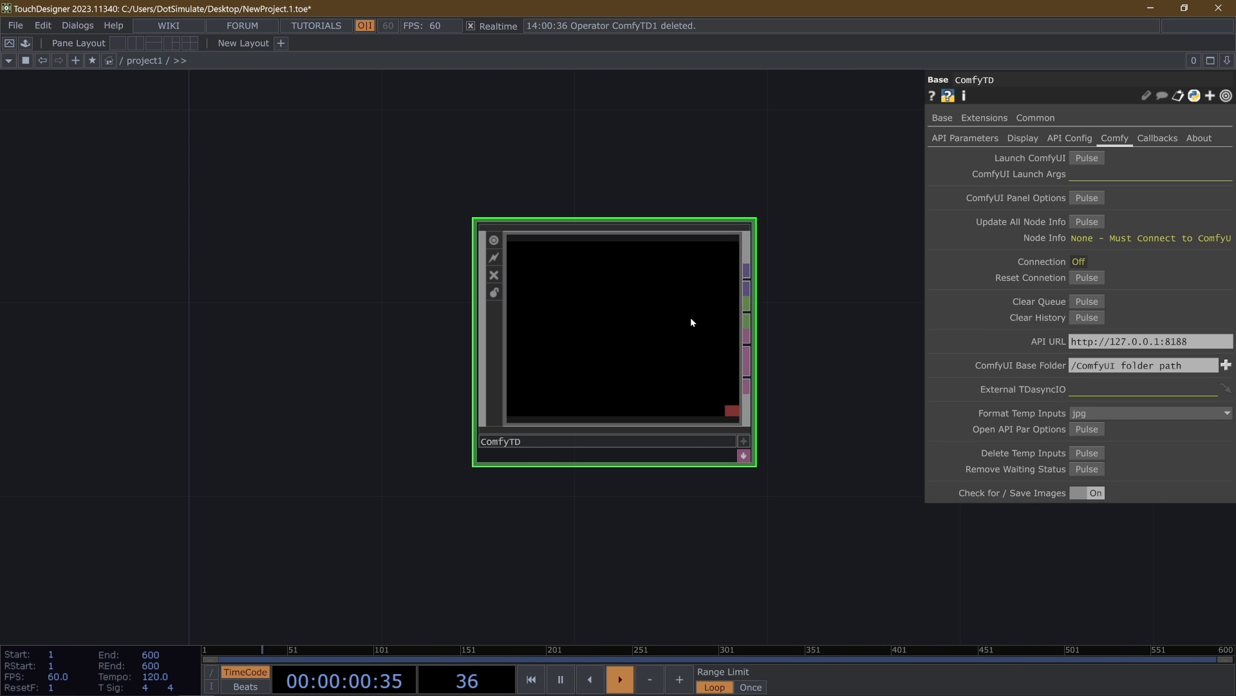
# - Widen the parameter panel and expand ComfyTD's ComfyUI Base Folder parameter to show its details
pyautogui.moveTo(926, 194); pyautogui.dragTo(784, 316)
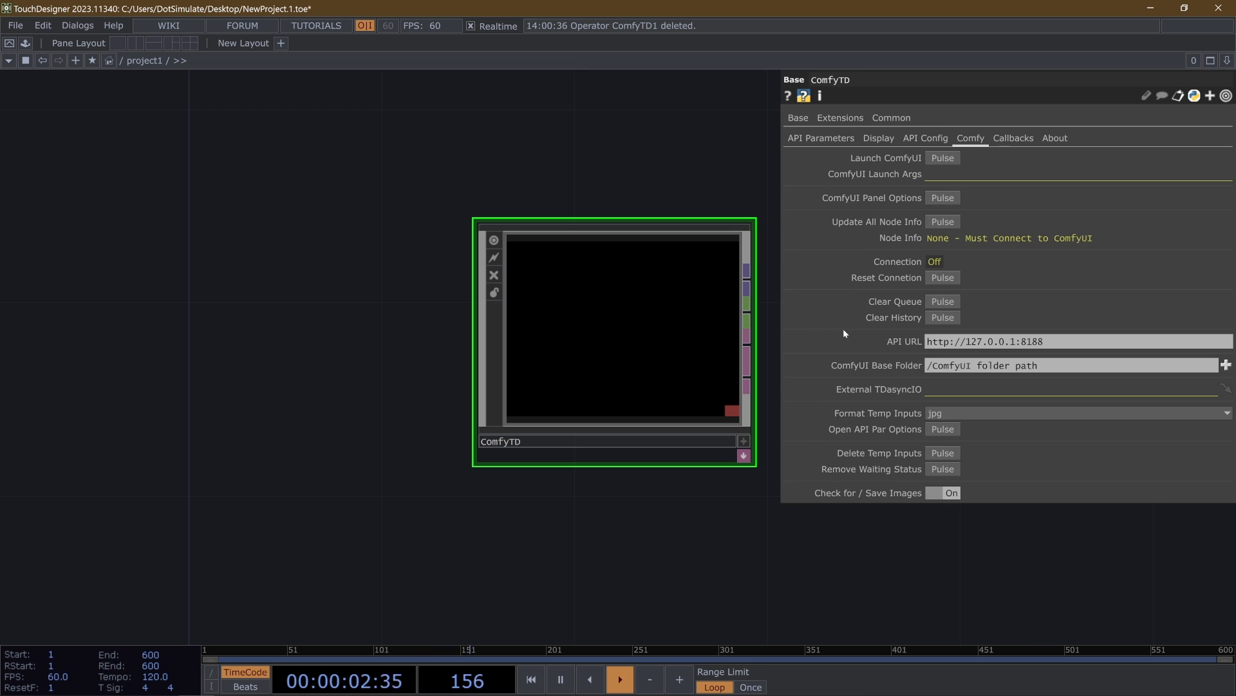
pyautogui.click(869, 367)
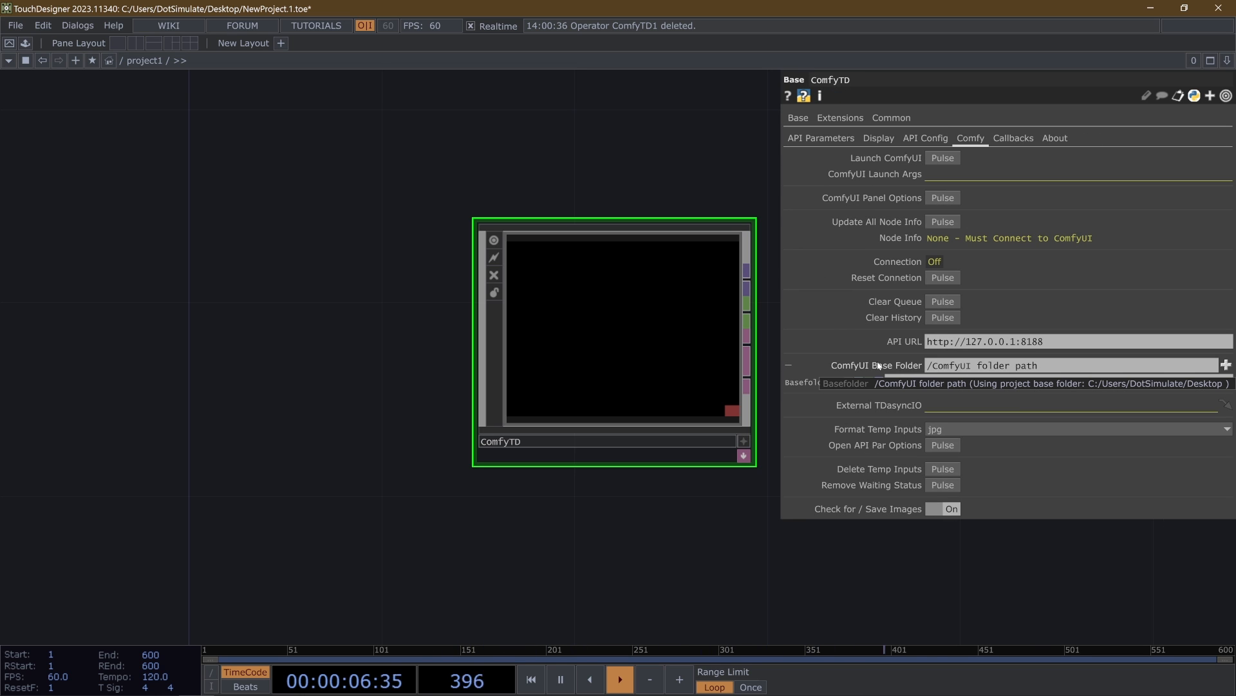
pyautogui.moveTo(541, 156); pyautogui.dragTo(486, 140)
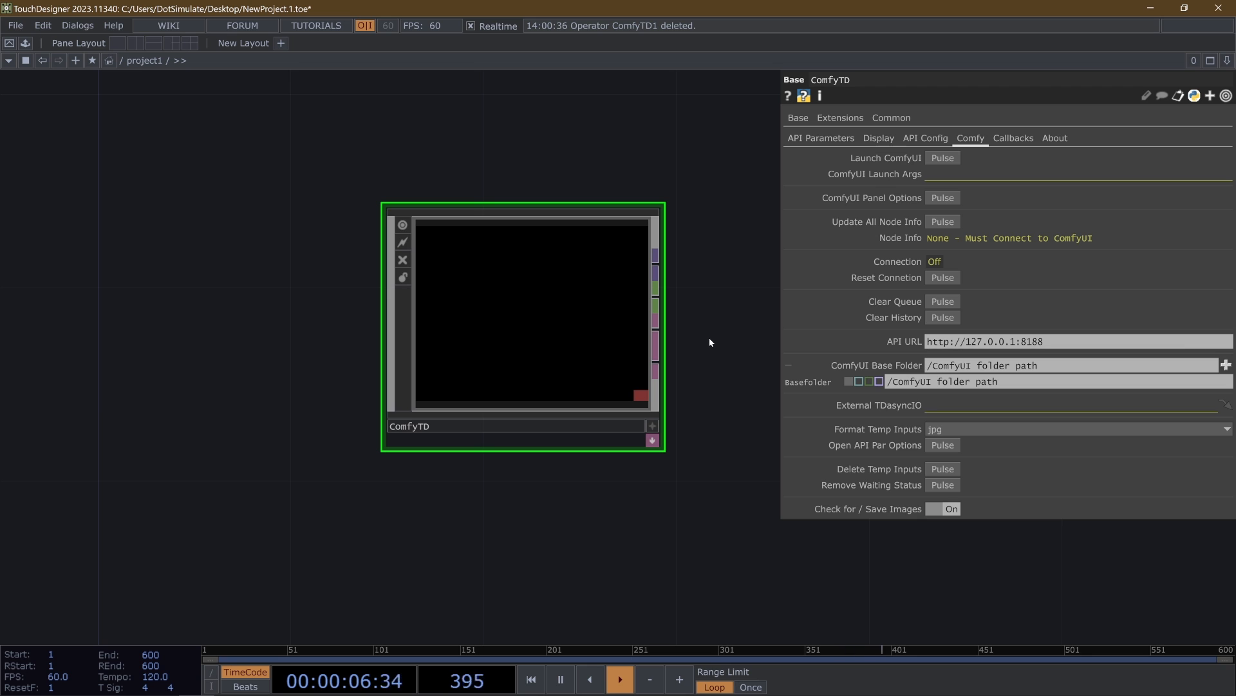
pyautogui.moveTo(879, 368)
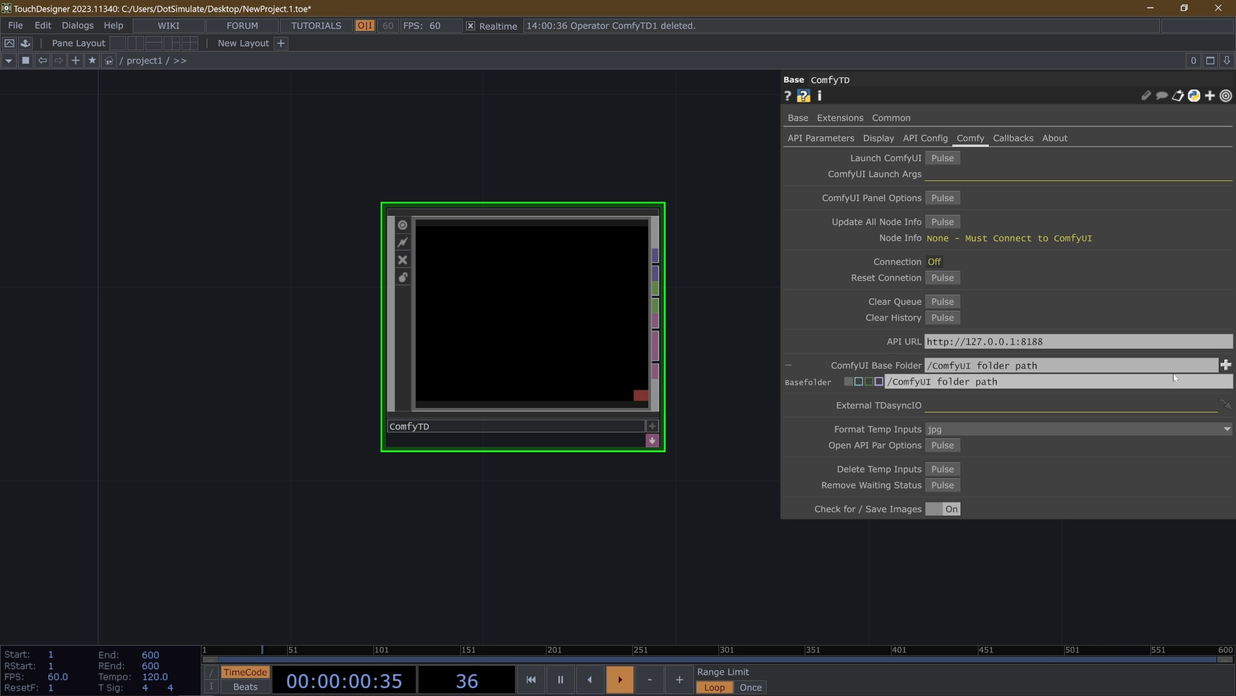
# - Set ComfyTD's ComfyUI Base Folder to F:/ComfyUI/ComfyUI_windows_portable/ComfyUI
pyautogui.click(1226, 365)
pyautogui.click(311, 114)
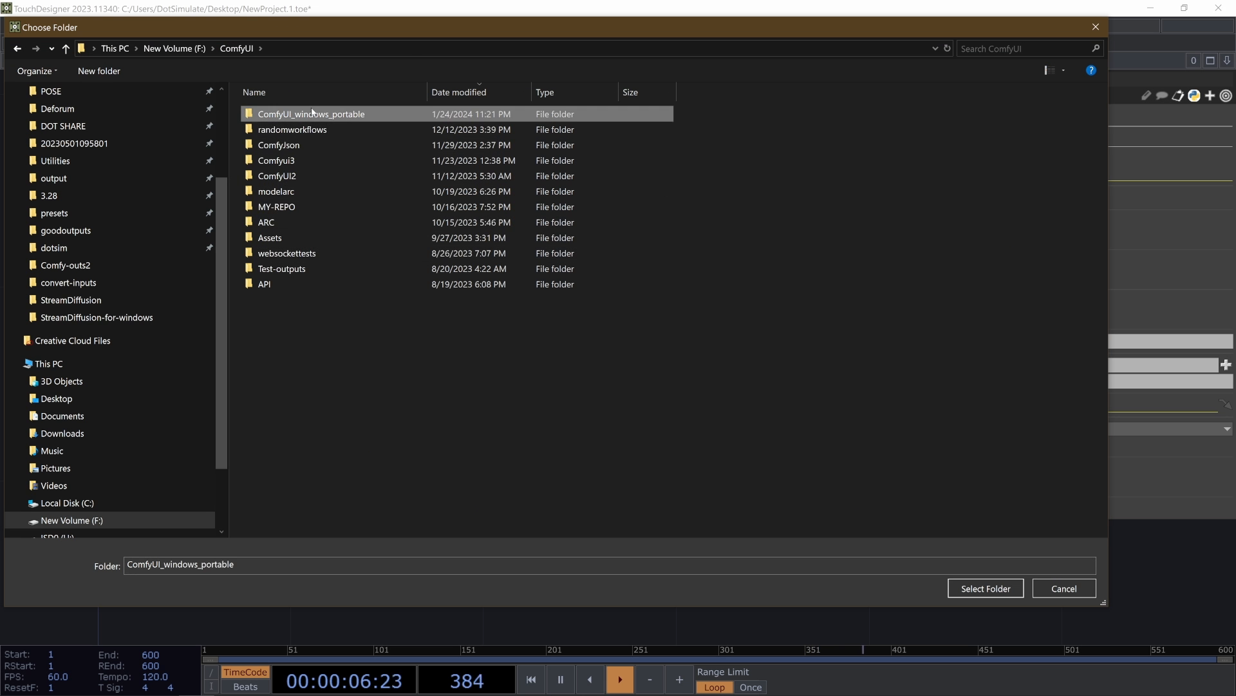
pyautogui.doubleClick(311, 114)
pyautogui.doubleClick(311, 111)
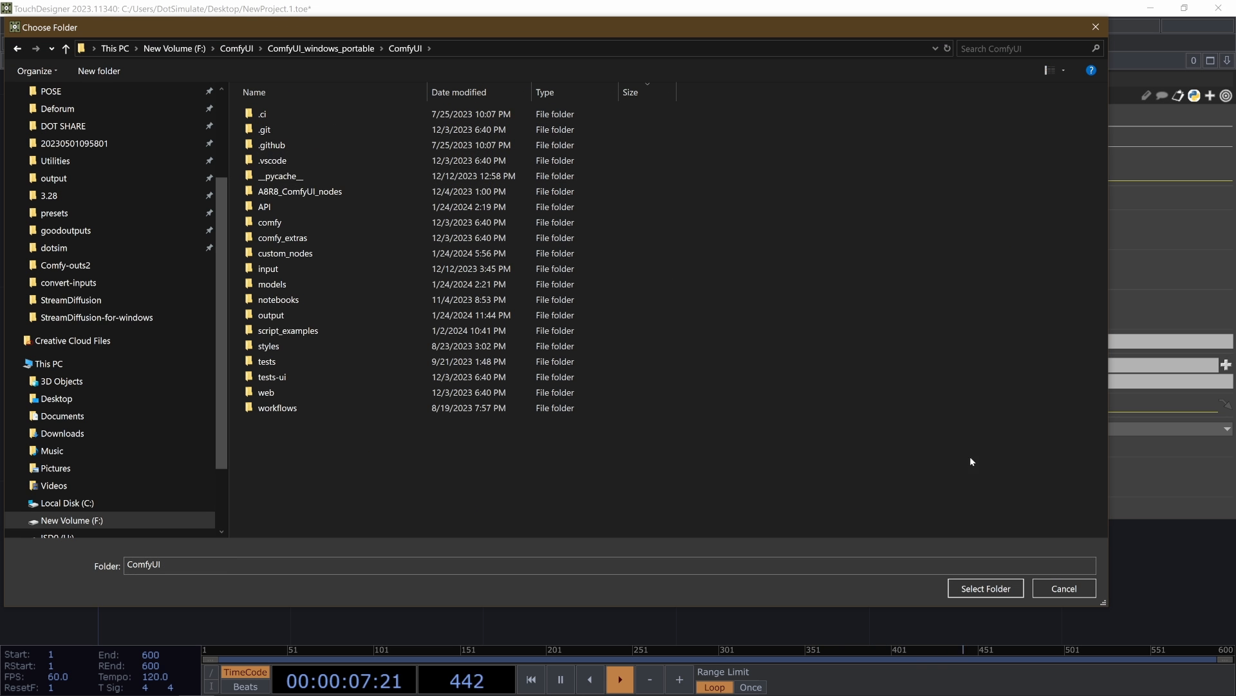
pyautogui.click(986, 588)
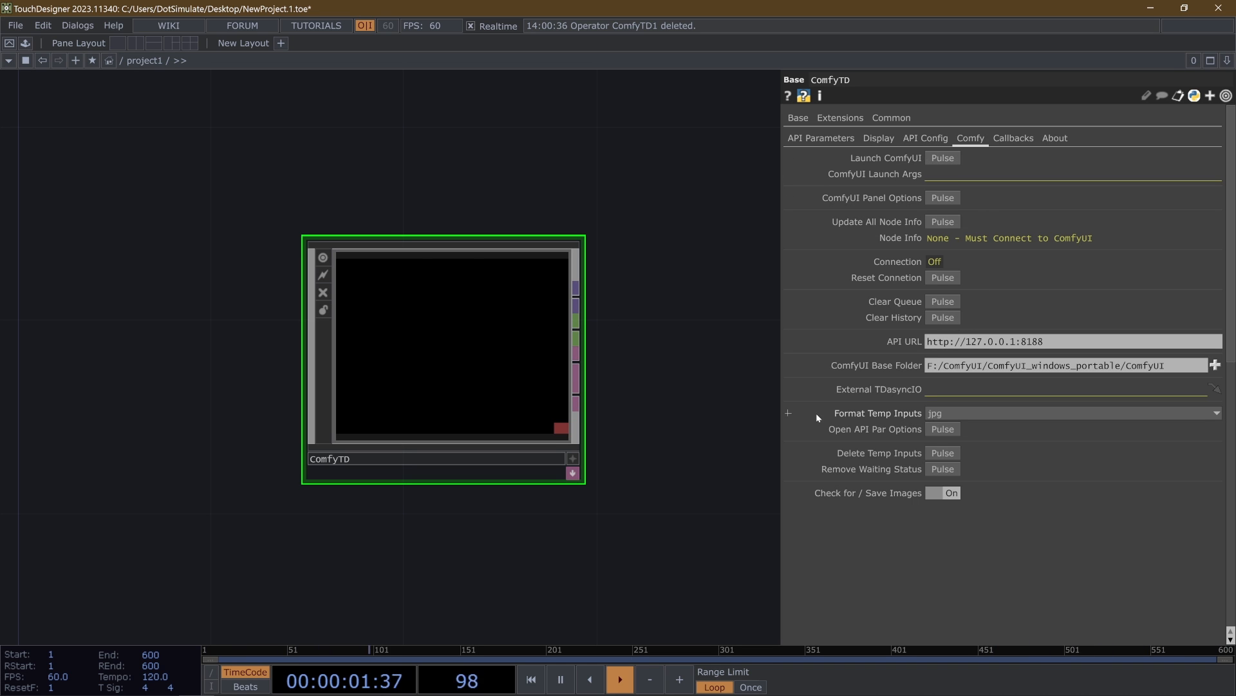
# - Bring up the ComfyUI server console to check its startup, and return to the ComfyTD network
pyautogui.moveTo(641, 157); pyautogui.dragTo(712, 215)
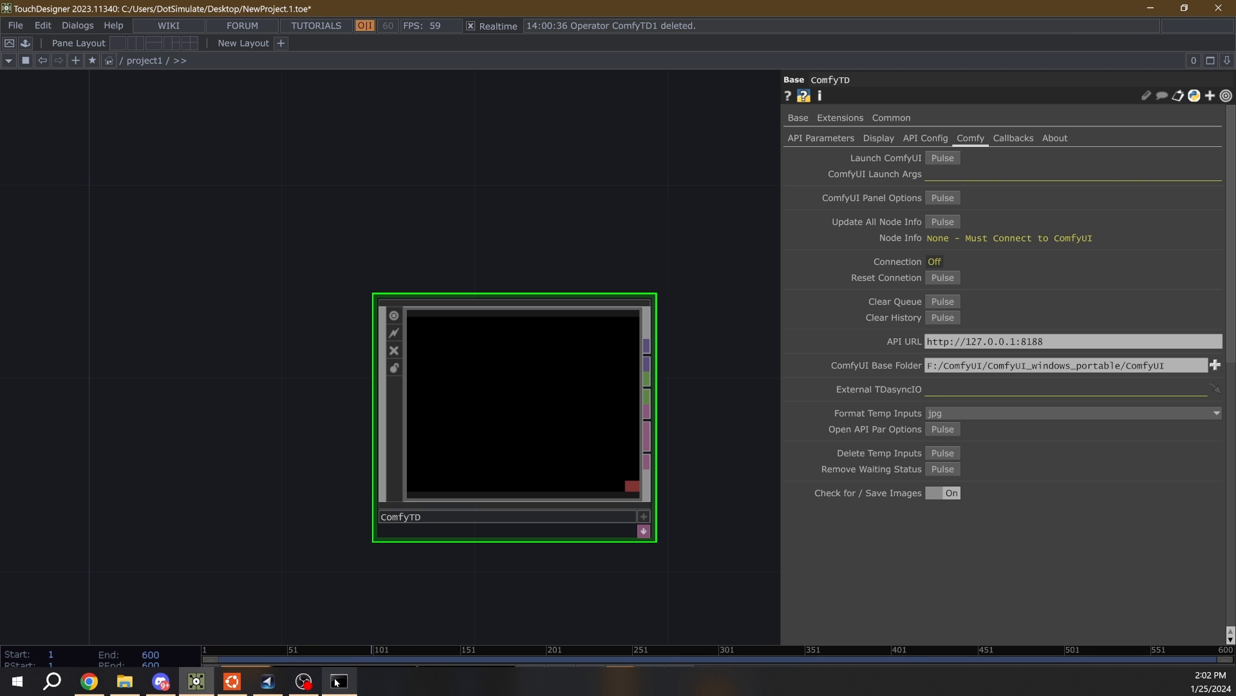
pyautogui.click(347, 685)
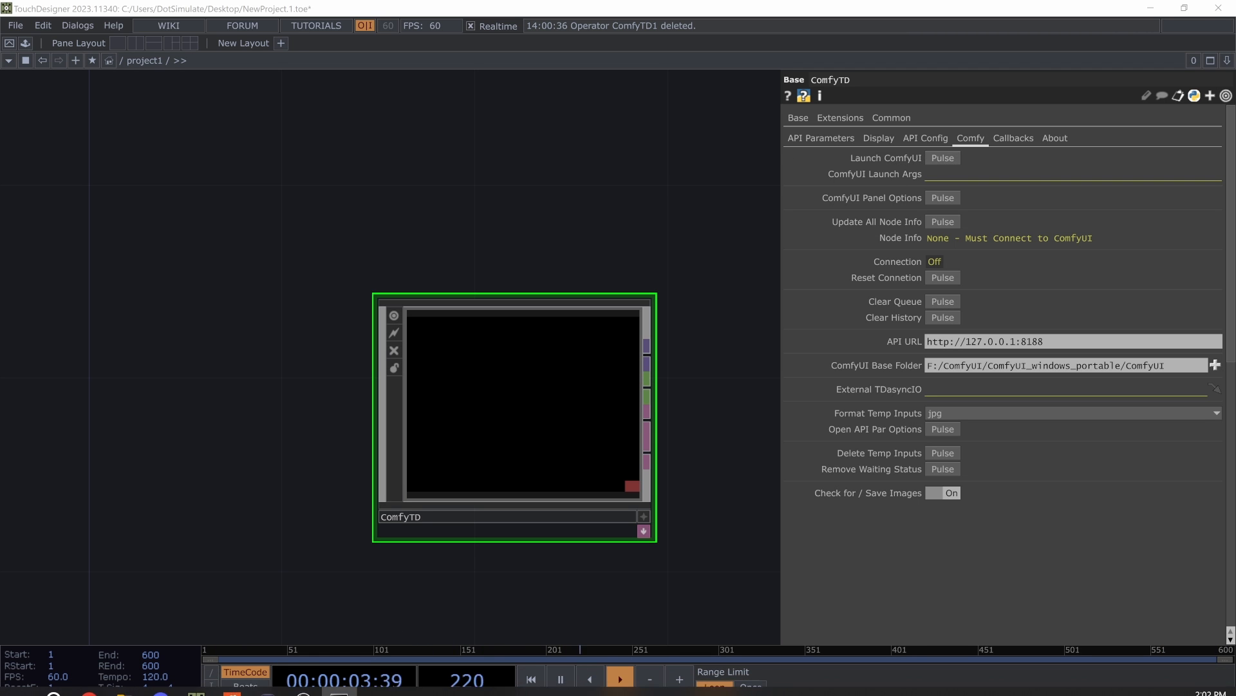
pyautogui.moveTo(115, 150); pyautogui.dragTo(650, 137)
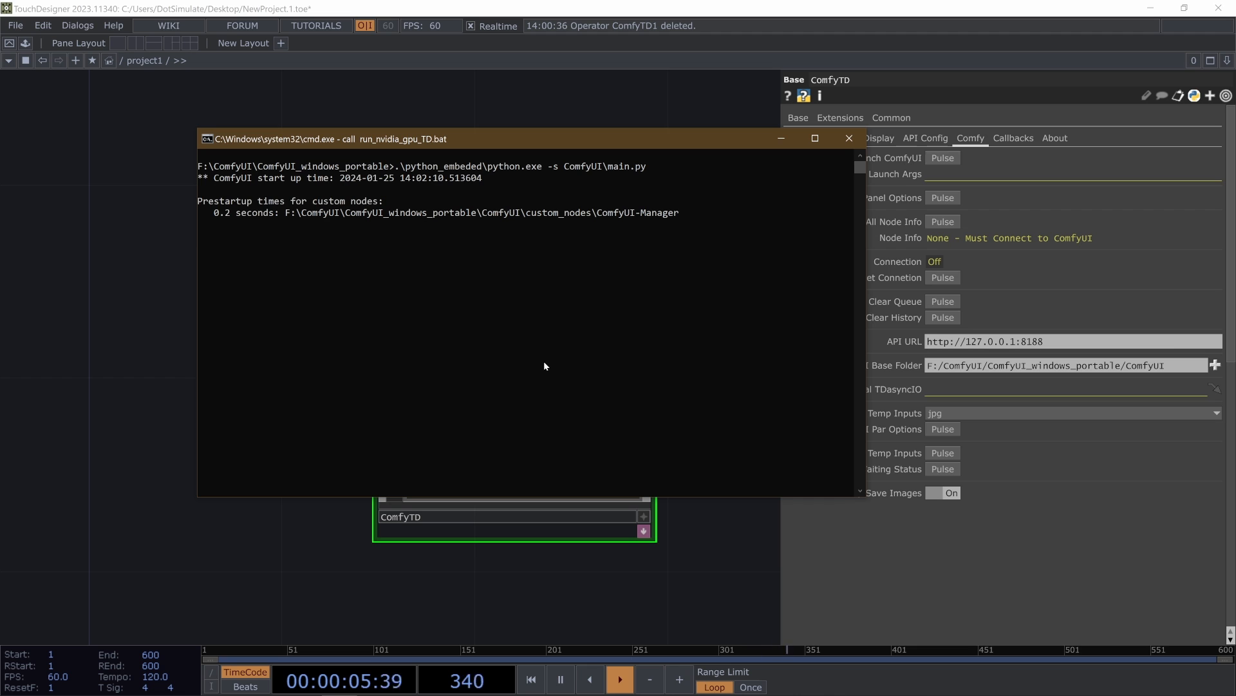
pyautogui.click(107, 180)
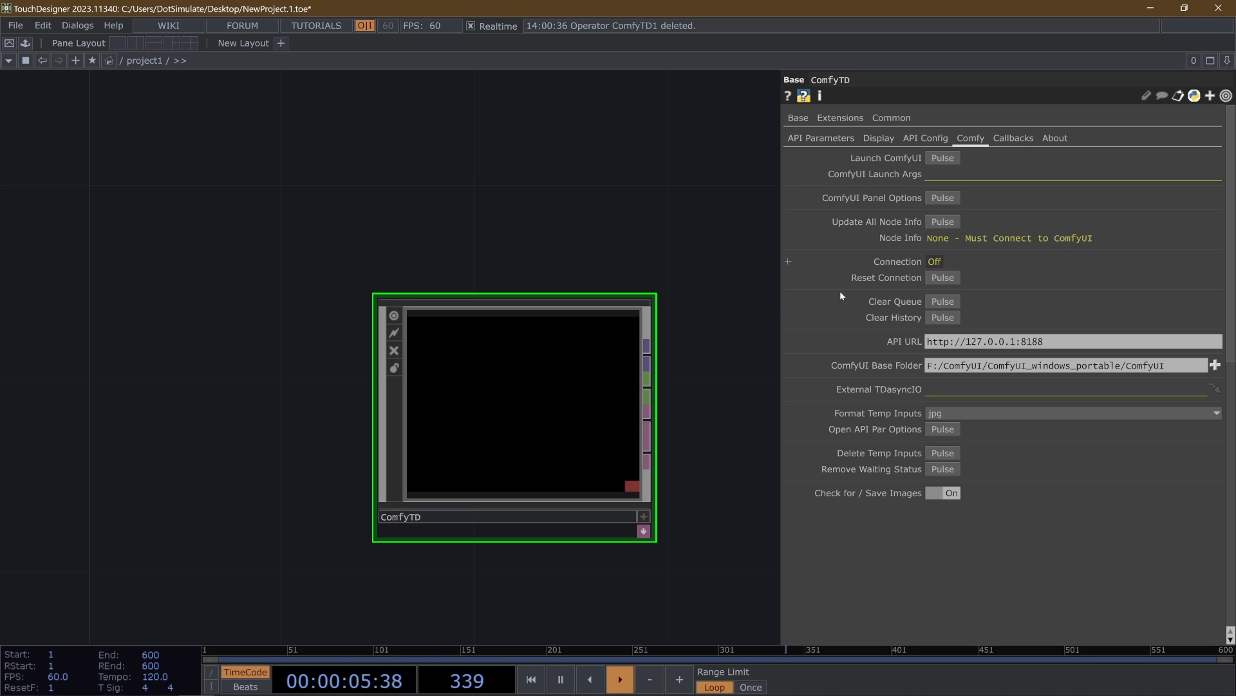
pyautogui.moveTo(766, 311); pyautogui.dragTo(593, 259)
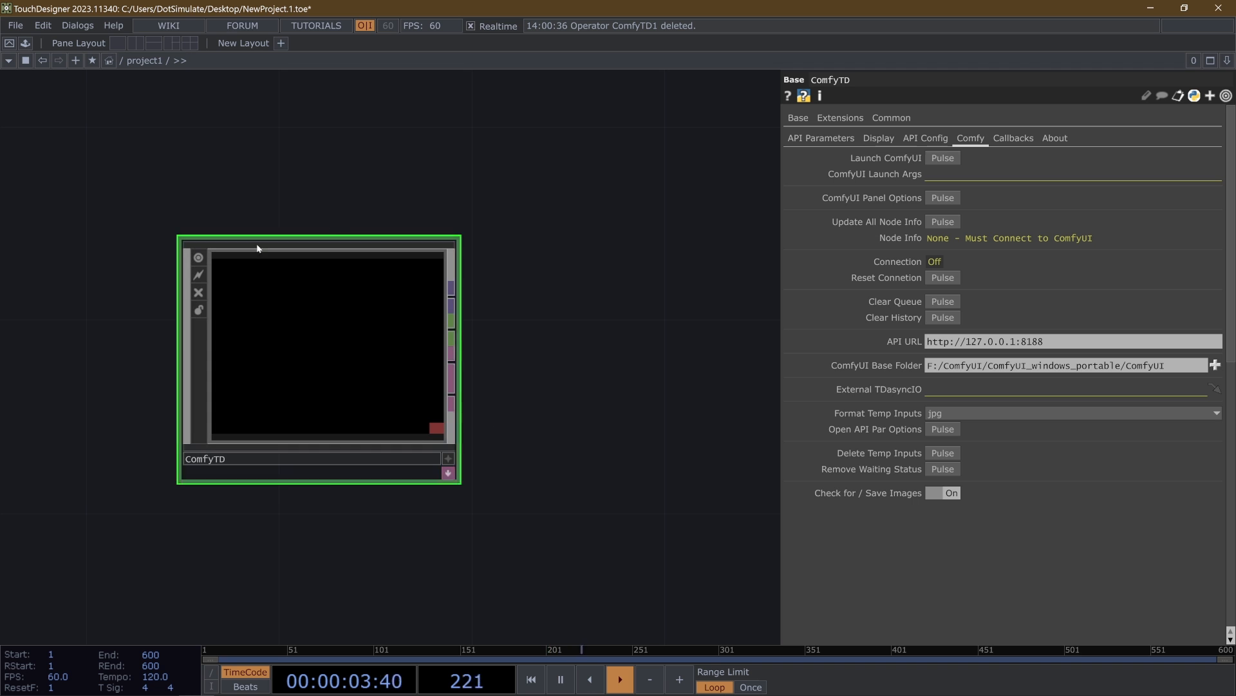
# - Check ComfyTD's API Config settings and the Change API Json Config choices, ending on its API Parameters
pyautogui.moveTo(390, 185); pyautogui.dragTo(438, 174)
pyautogui.click(924, 139)
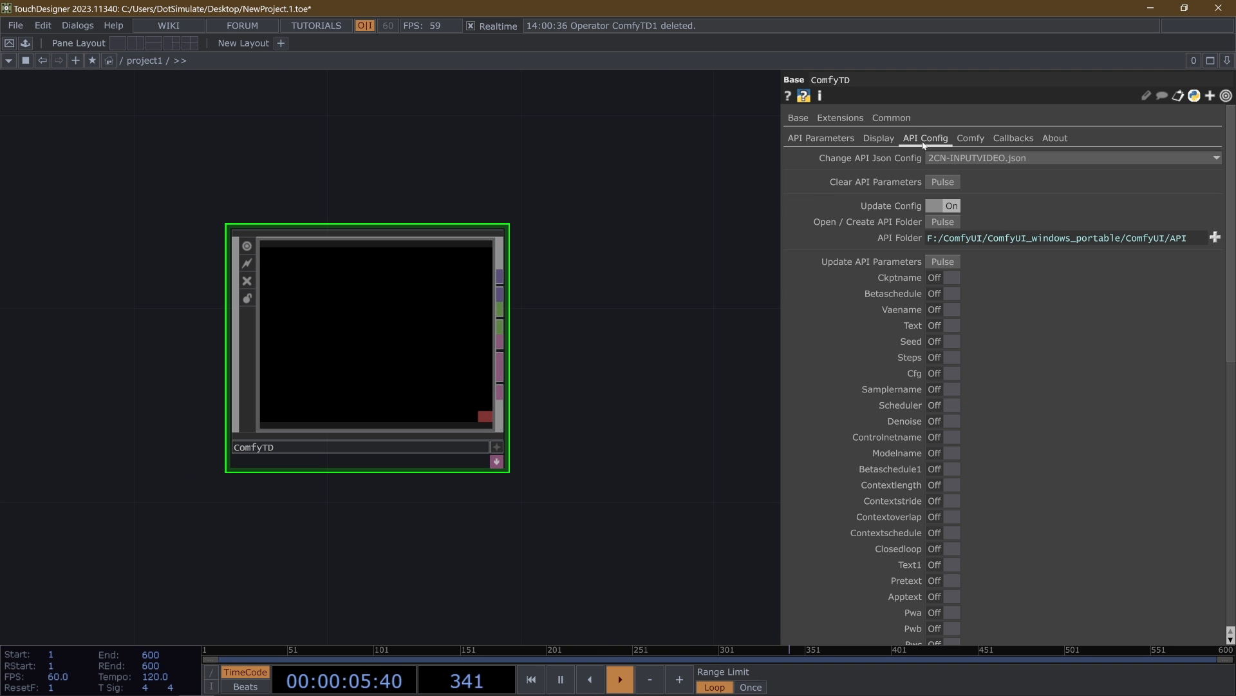
pyautogui.click(992, 159)
pyautogui.click(992, 160)
pyautogui.click(992, 160)
pyautogui.click(992, 160)
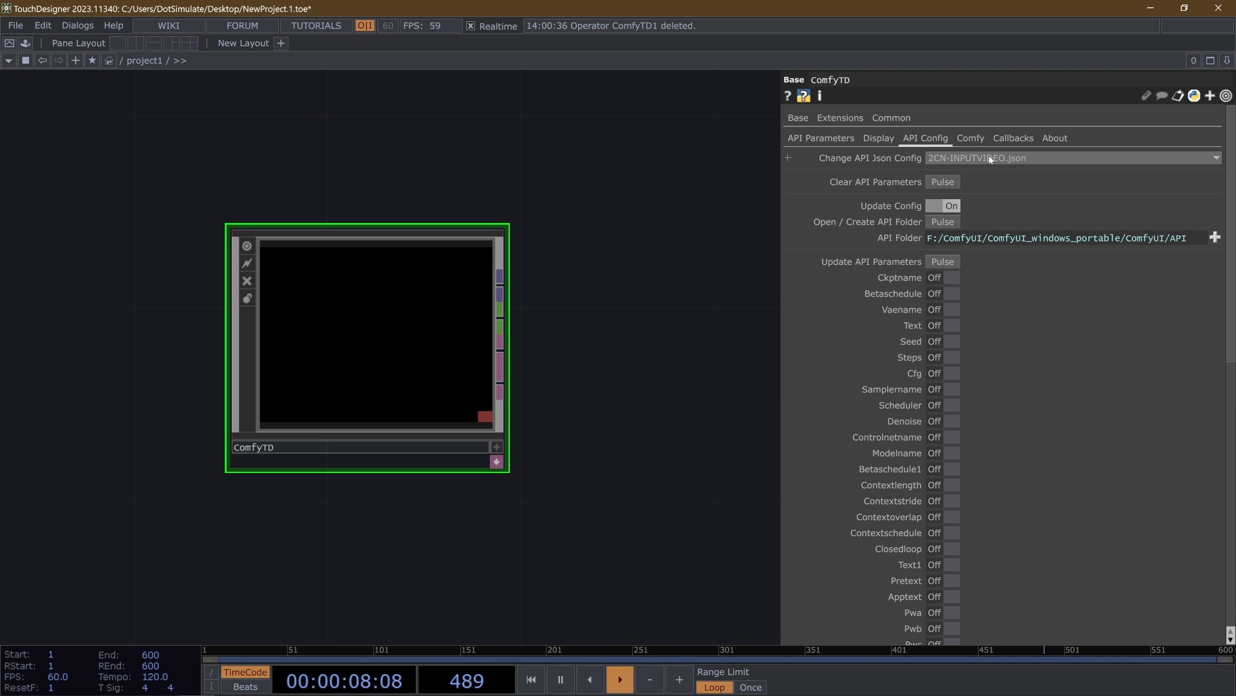
pyautogui.click(823, 139)
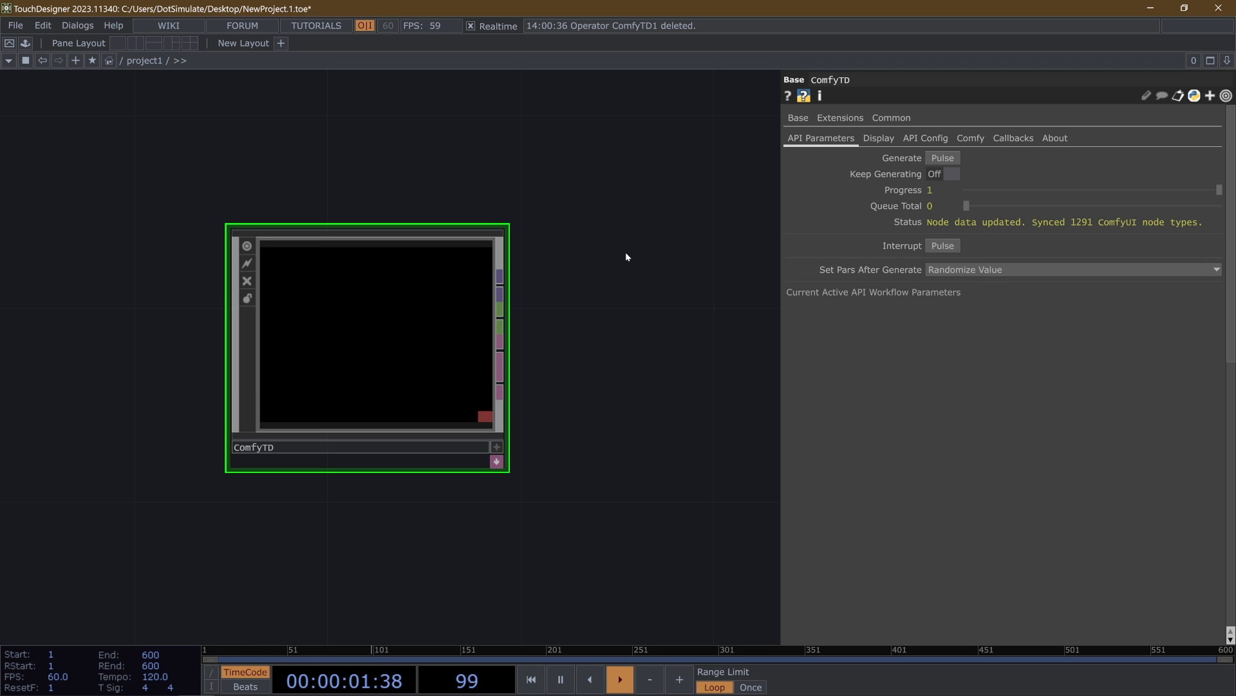
# - Examine the startup log in the ComfyUI server console and return to TouchDesigner
pyautogui.click(339, 683)
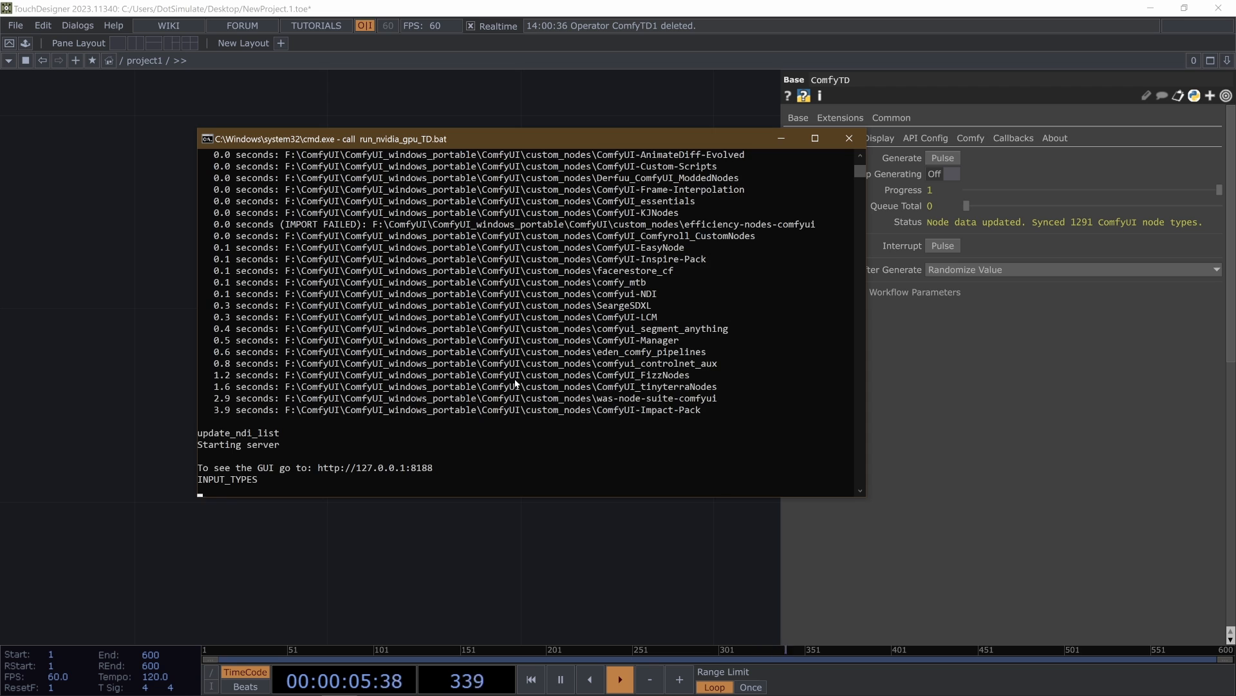
pyautogui.scroll(10, 516, 379)
pyautogui.scroll(-15, 515, 378)
pyautogui.scroll(5, 482, 367)
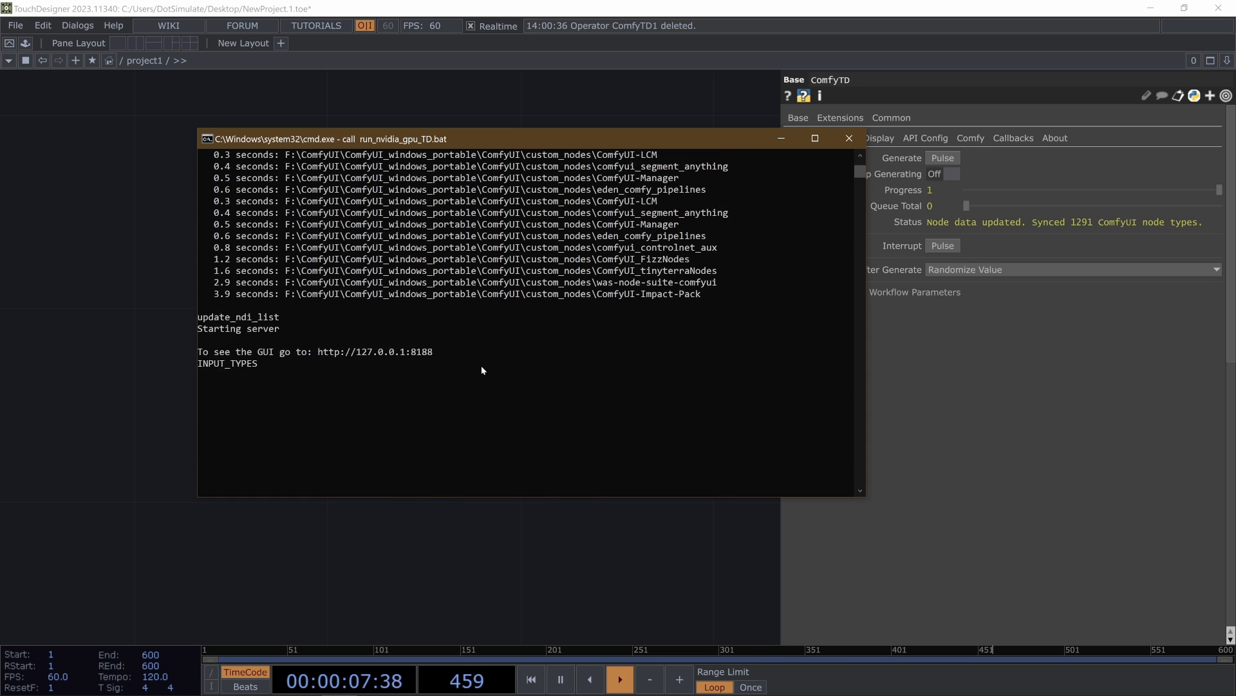
pyautogui.scroll(3, 482, 370)
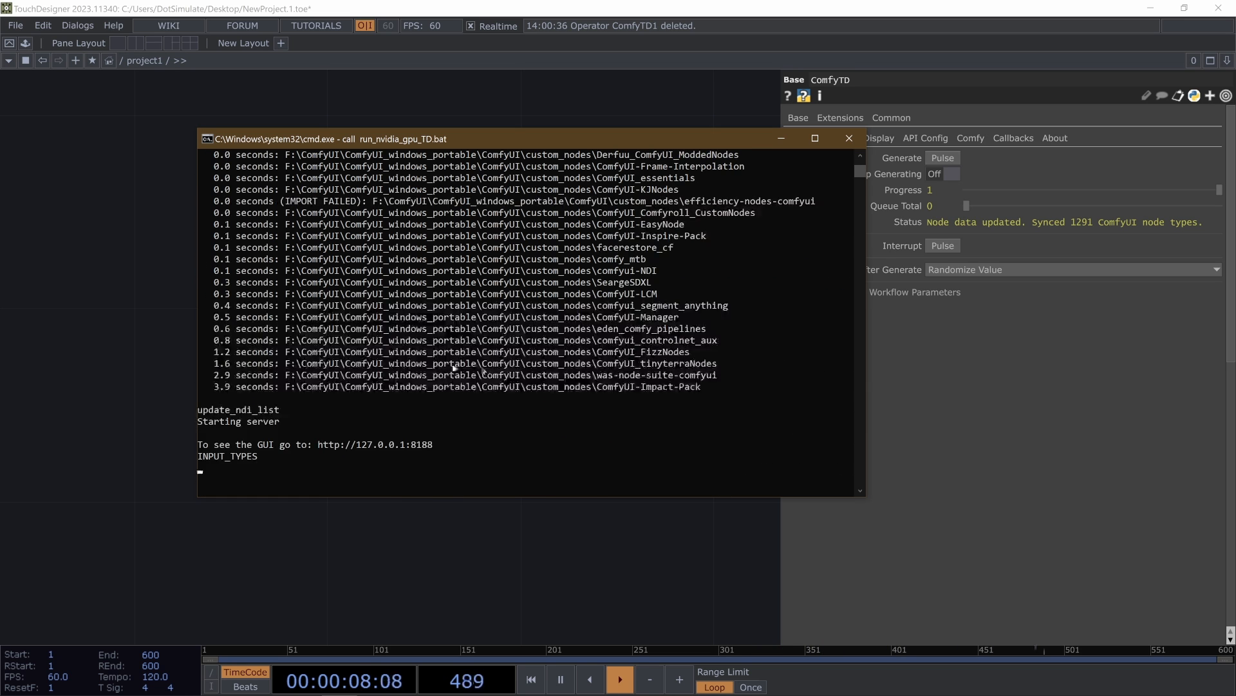
pyautogui.click(325, 111)
# - Widen the parameter panel to read ComfyTD's full Status message, and narrow the panel again
pyautogui.moveTo(778, 162); pyautogui.dragTo(732, 173)
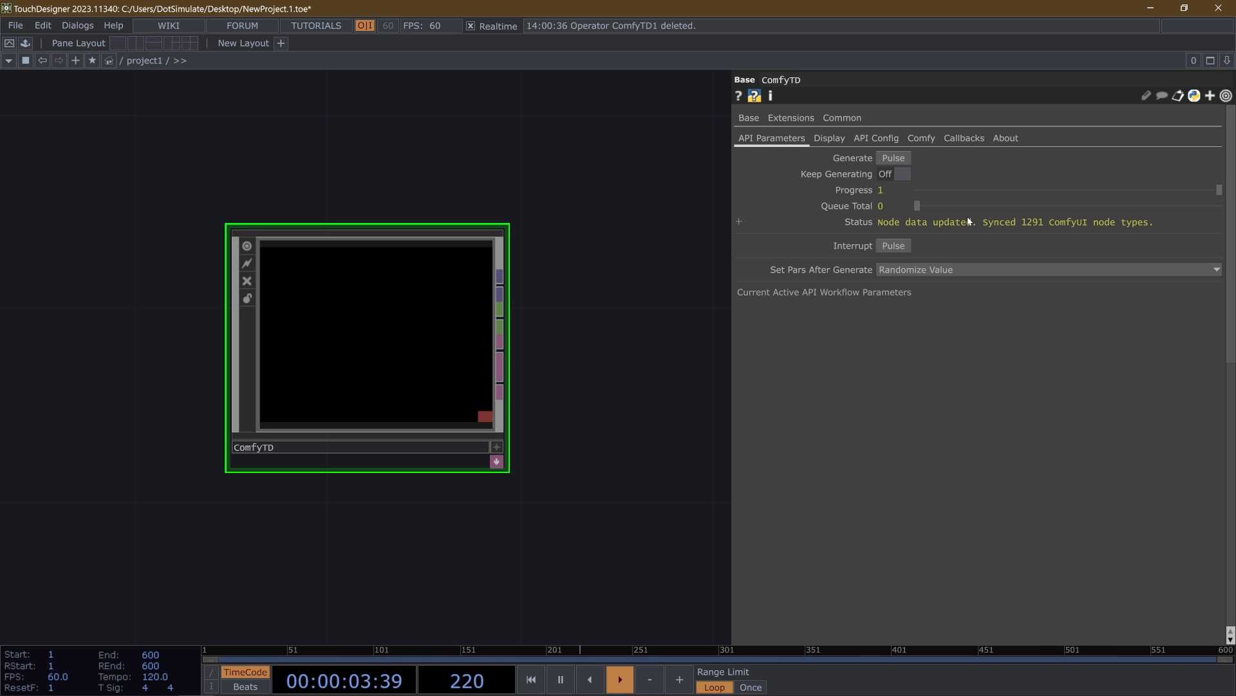
pyautogui.moveTo(985, 222); pyautogui.dragTo(1156, 226)
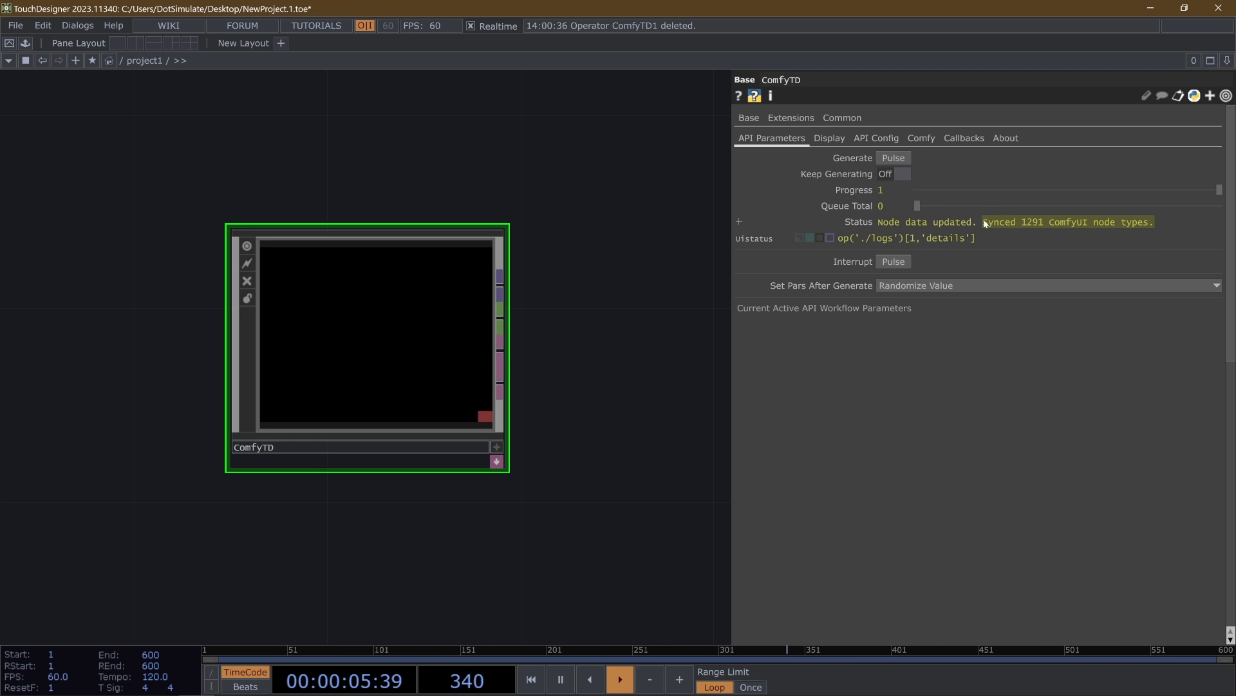
pyautogui.click(940, 223)
pyautogui.click(859, 222)
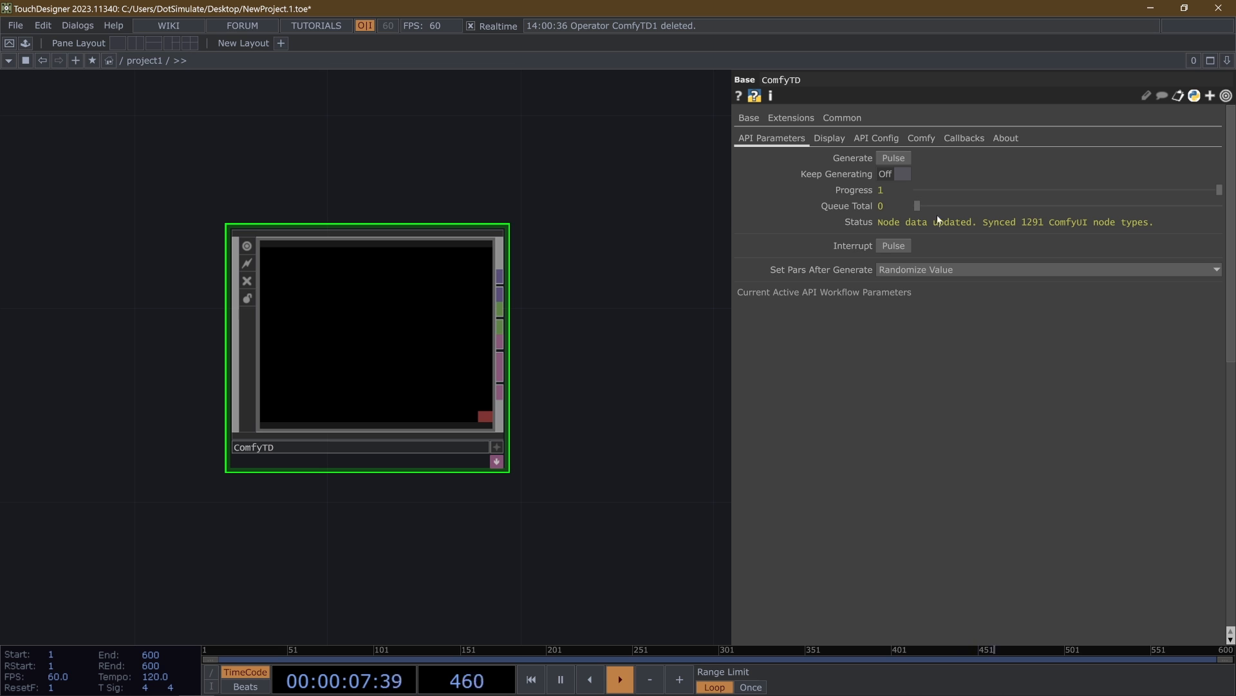
pyautogui.moveTo(729, 150); pyautogui.dragTo(925, 152)
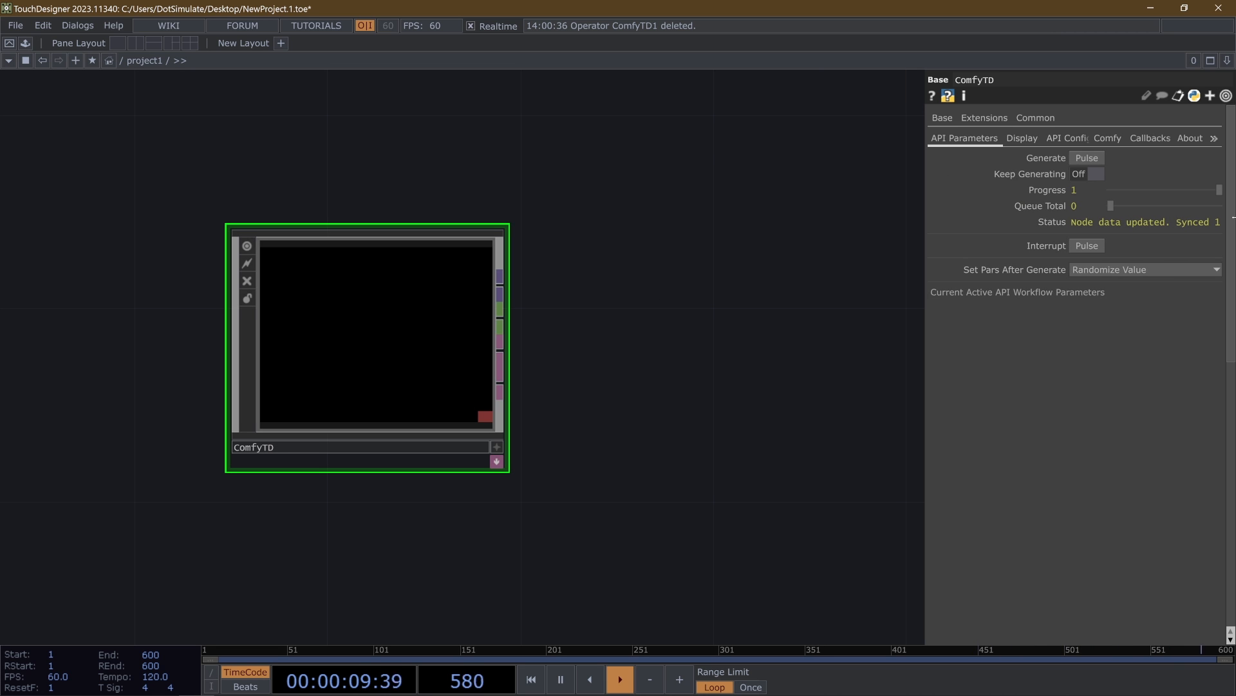
# - Check the Node Info and Connection values in ComfyTD's Comfy settings
pyautogui.click(1059, 140)
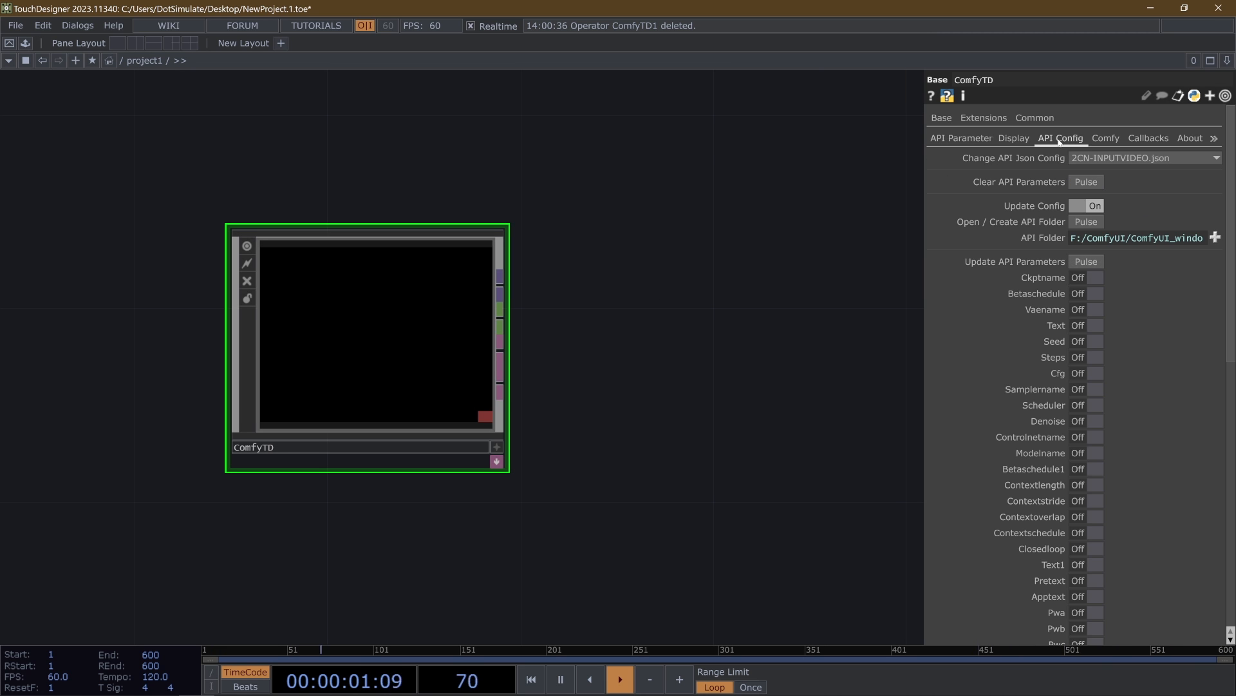
pyautogui.click(1106, 138)
pyautogui.scroll(2, 276, 354)
pyautogui.moveTo(674, 339); pyautogui.dragTo(728, 370)
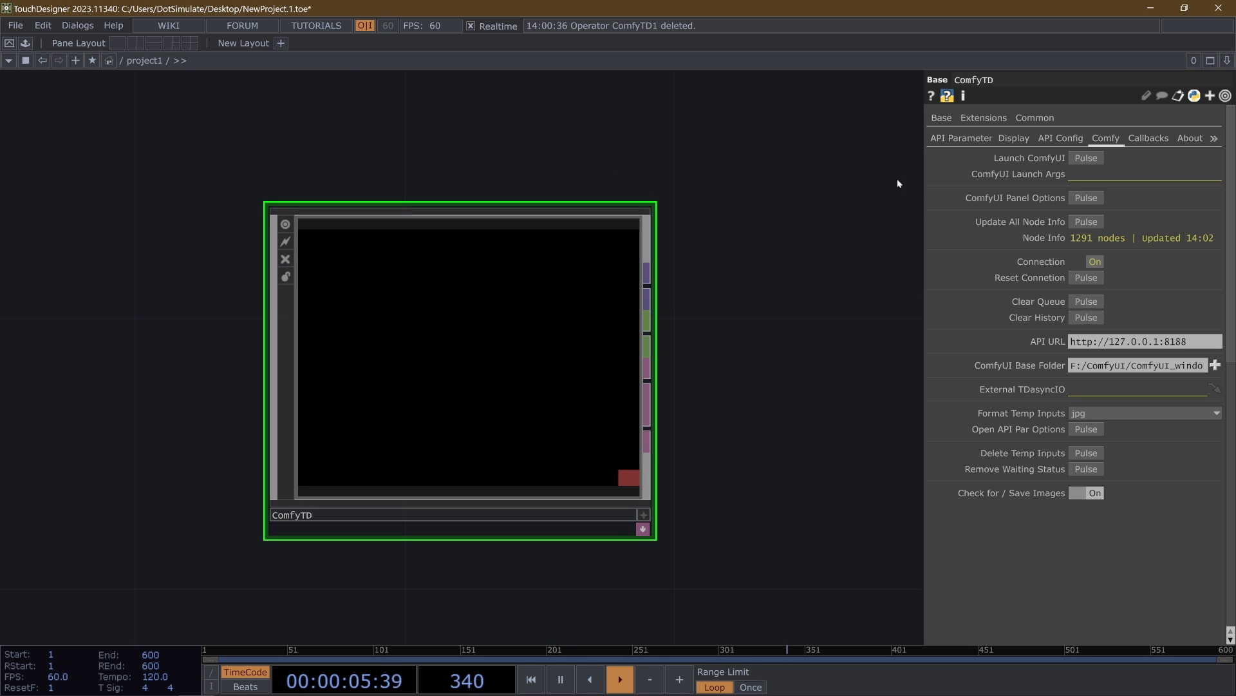
pyautogui.click(1053, 238)
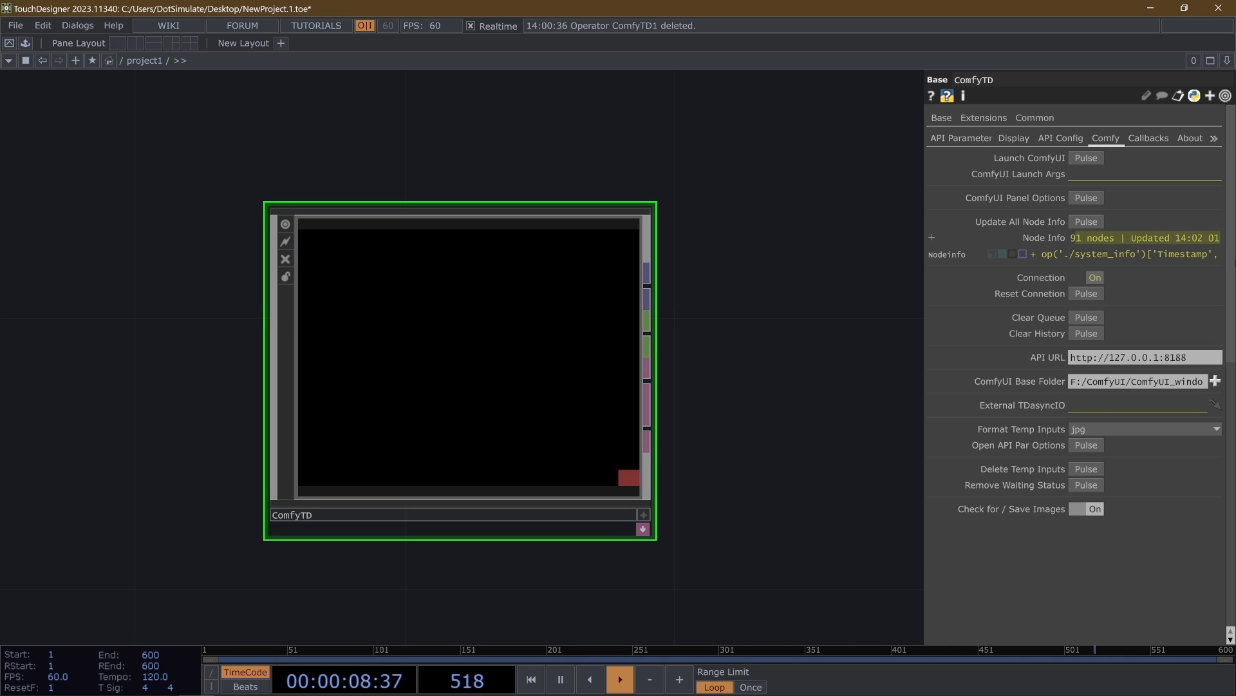
pyautogui.click(777, 224)
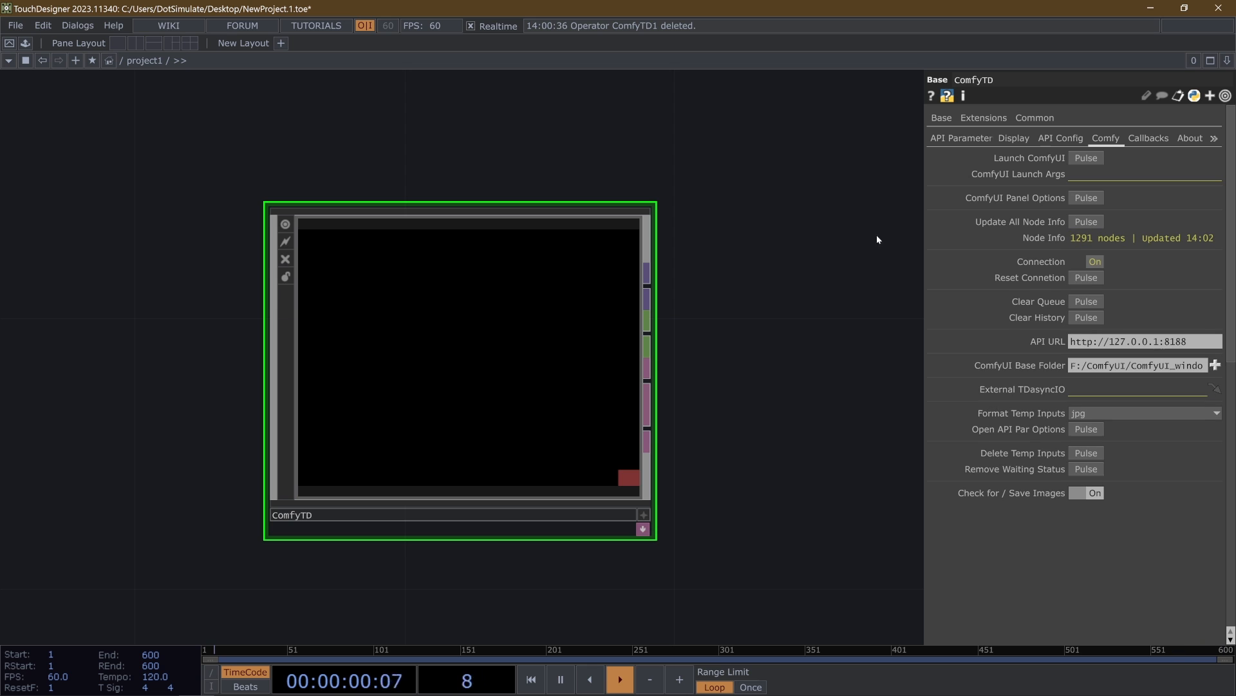
# - Review ComfyTD's API Parameters and Comfy settings with the component in view
pyautogui.click(969, 139)
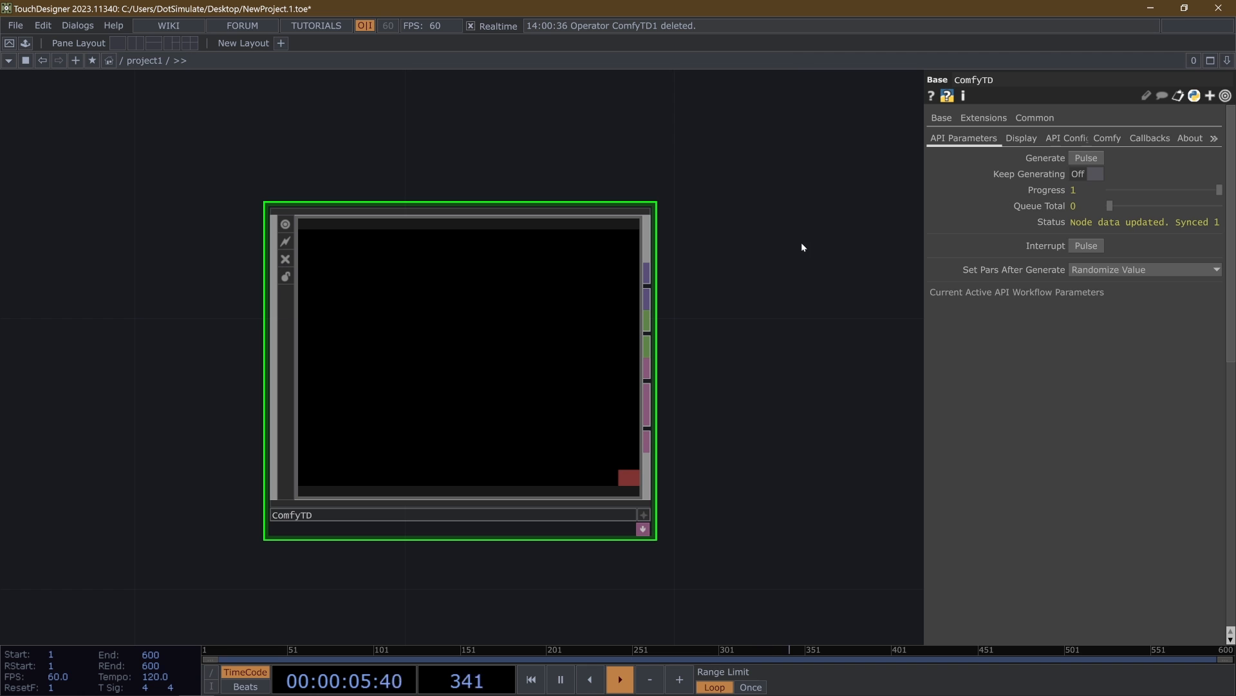
pyautogui.click(1087, 139)
pyautogui.click(1094, 139)
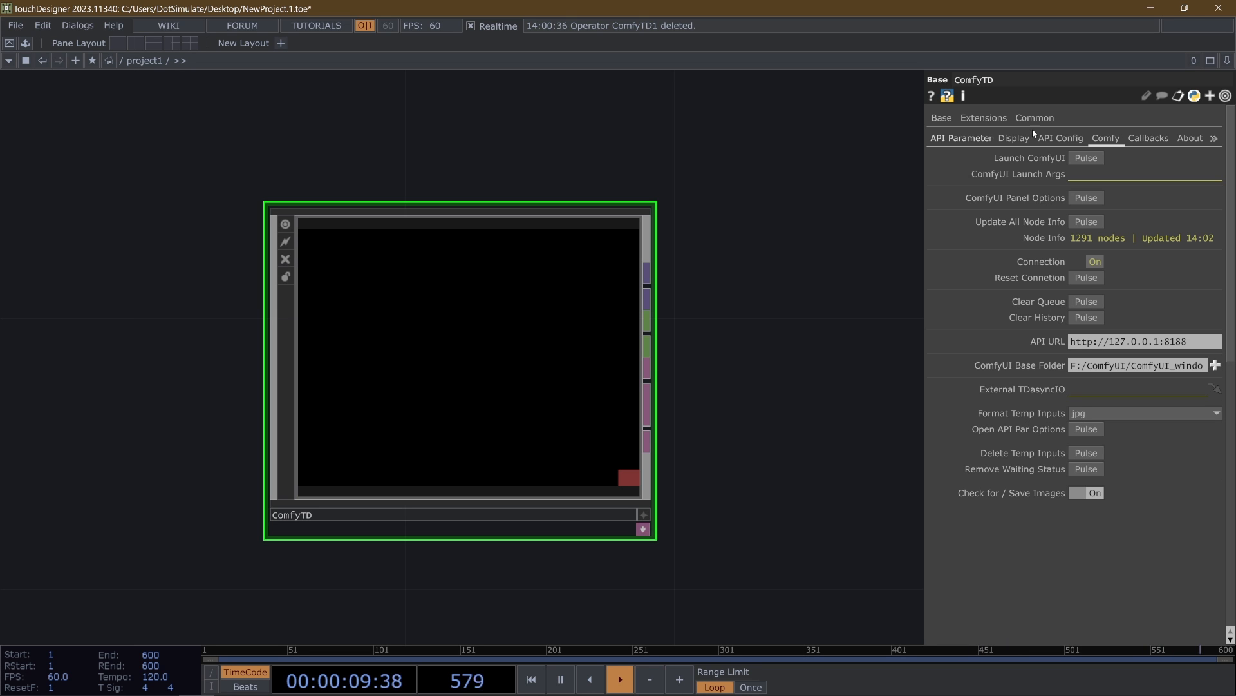
pyautogui.click(978, 138)
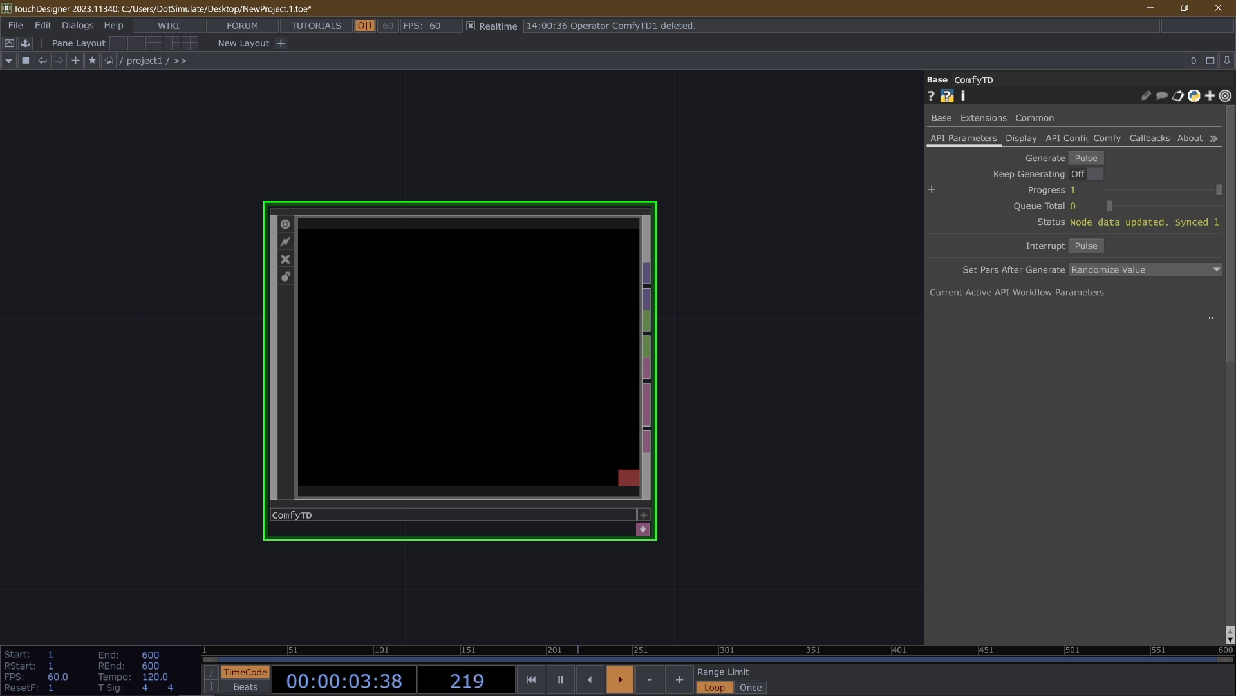
pyautogui.scroll(-4, 573, 298)
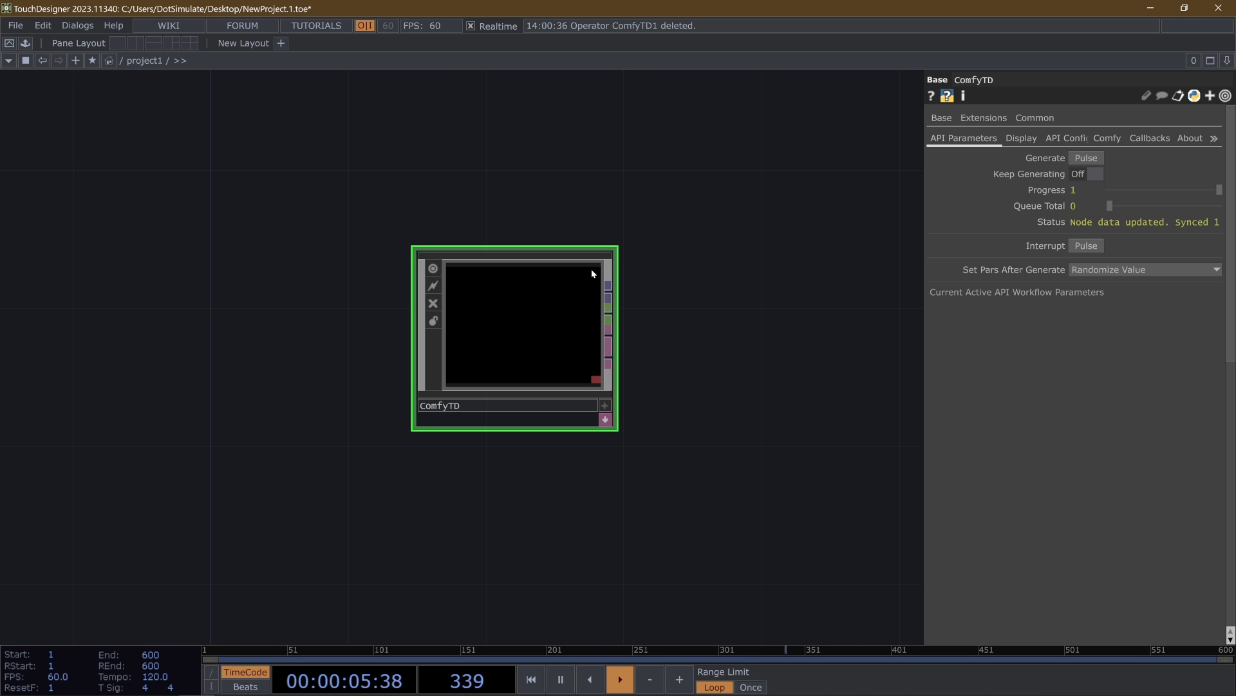
# - View the workflow JSON files available for Change API Json Config and close the list without choosing one
pyautogui.click(1106, 137)
pyautogui.click(1075, 138)
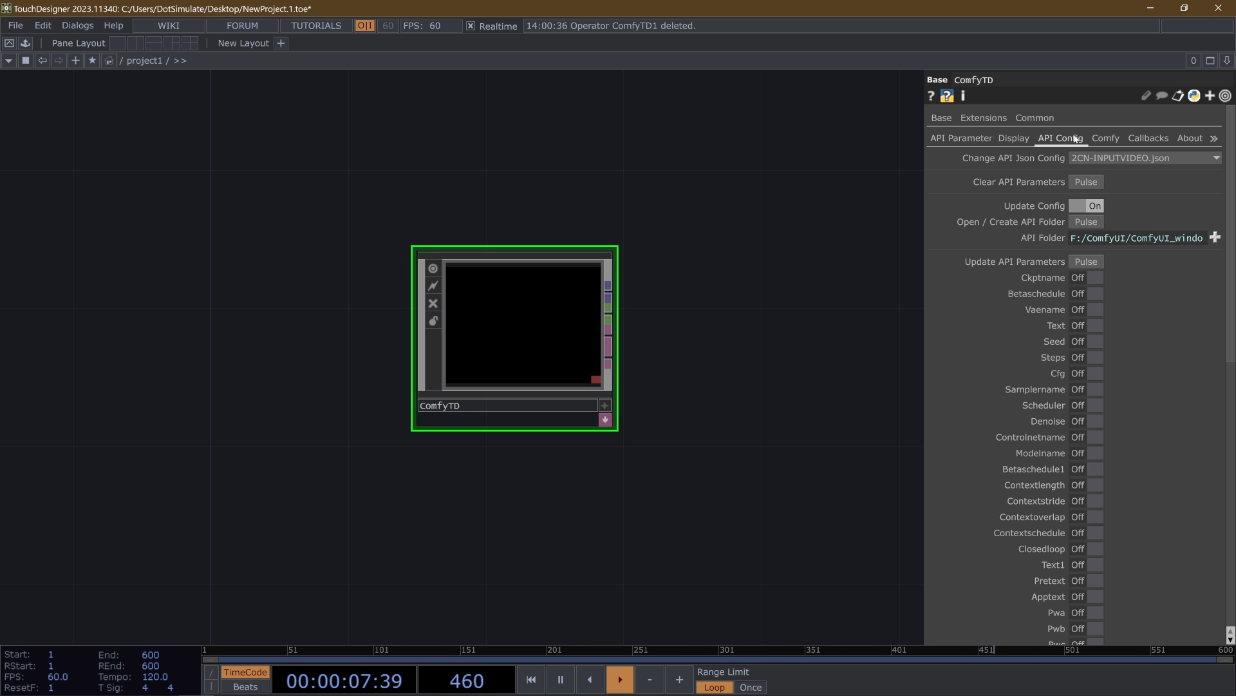
pyautogui.click(1110, 157)
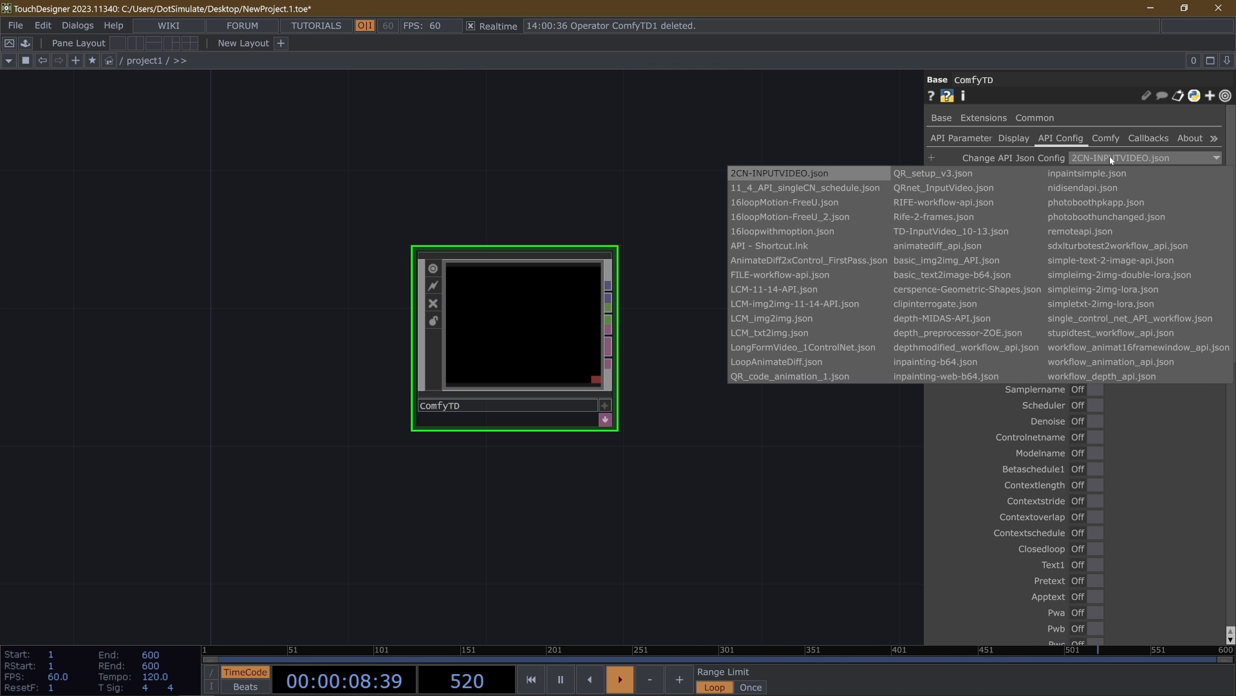
pyautogui.click(612, 552)
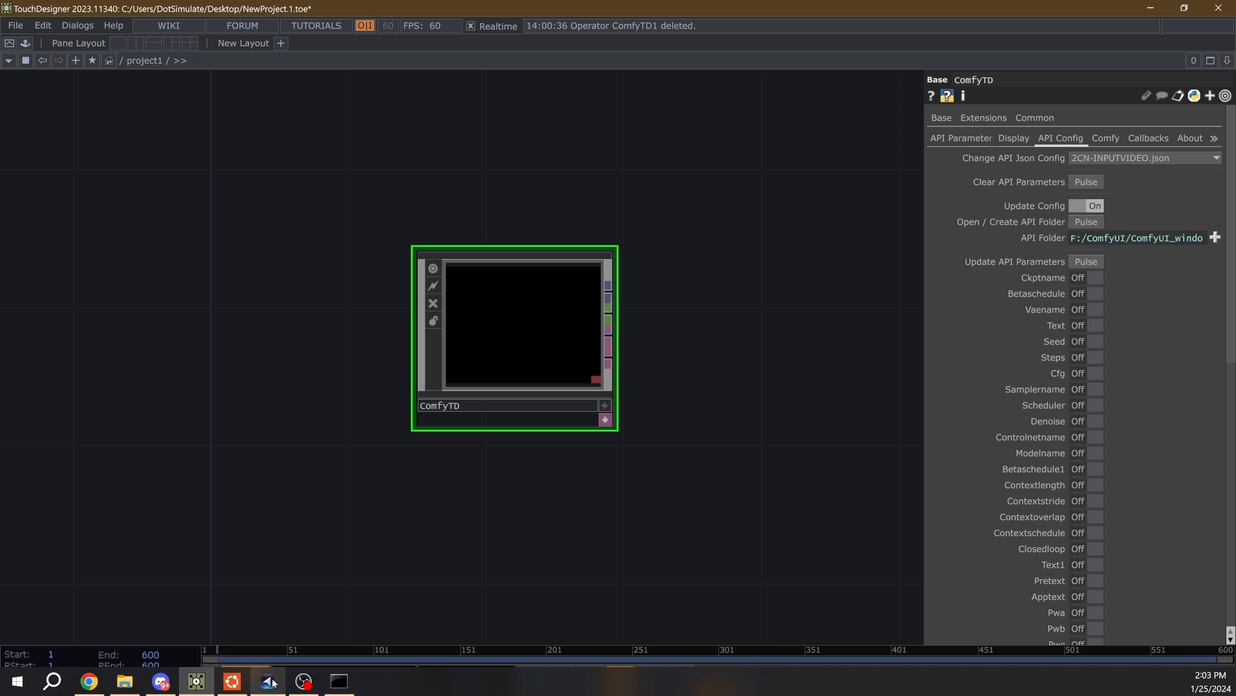
# - Switch to ComfyUI in Chrome and move the Load Checkpoint node up beside the upper CLIP Text Encode node
pyautogui.click(100, 687)
pyautogui.moveTo(476, 291); pyautogui.dragTo(696, 103)
pyautogui.scroll(-2, 666, 130)
pyautogui.moveTo(643, 161); pyautogui.dragTo(562, 186)
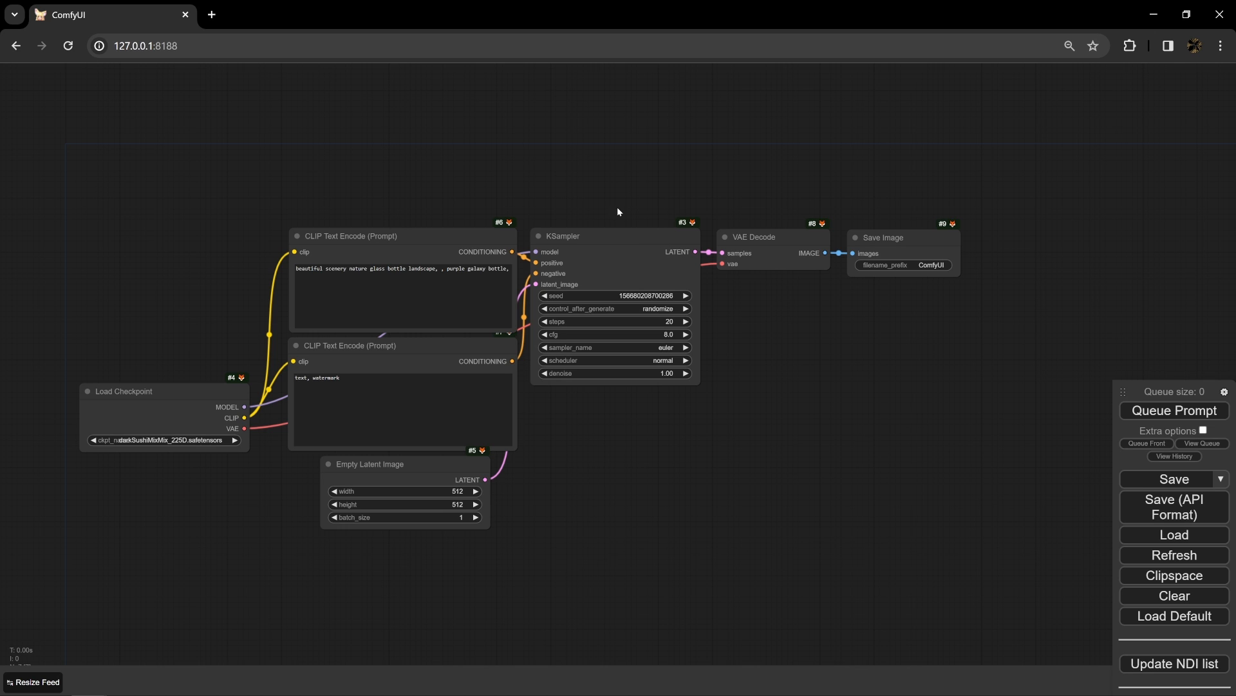
pyautogui.moveTo(176, 400); pyautogui.dragTo(161, 146)
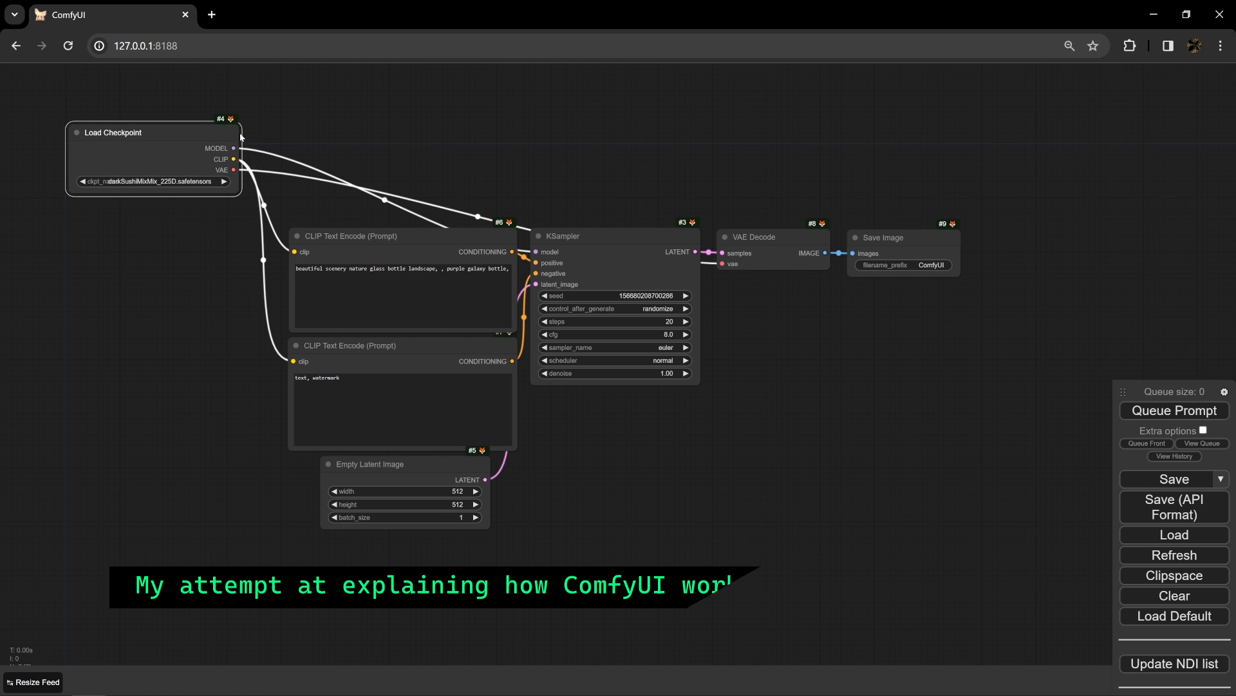
pyautogui.moveTo(159, 136); pyautogui.dragTo(168, 212)
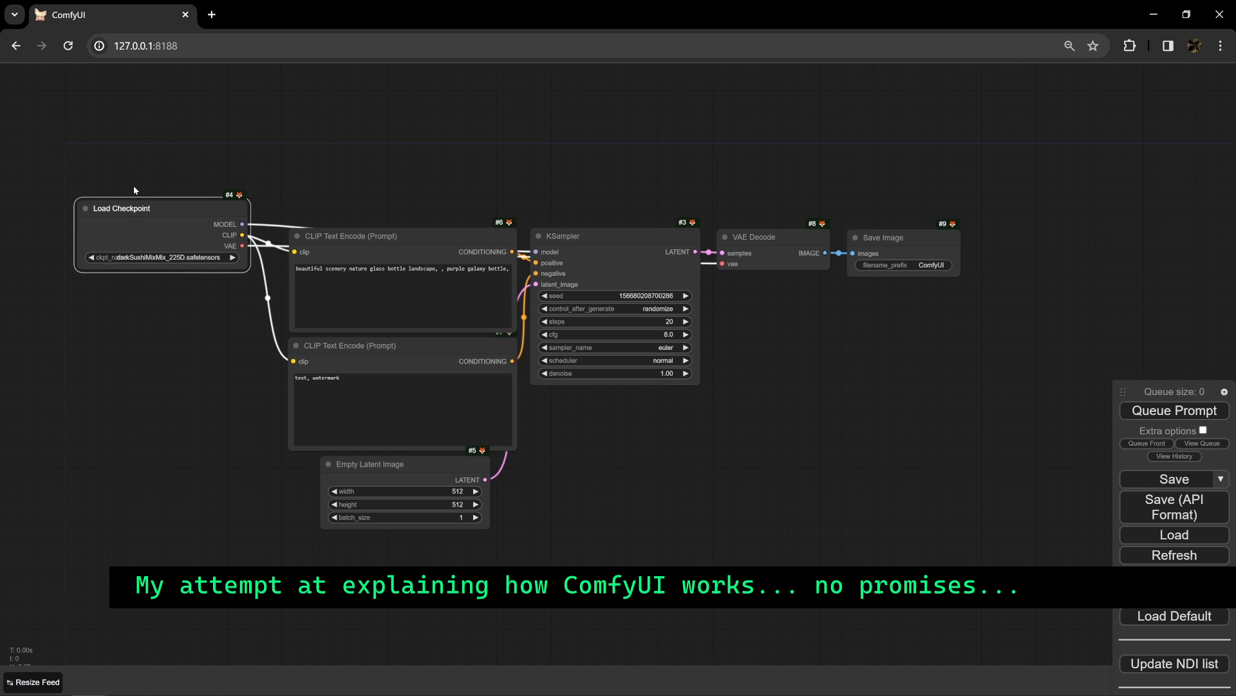
# - Move the positive CLIP Text Encode node higher and place the negative one directly beneath it
pyautogui.scroll(5, 87, 213)
pyautogui.moveTo(560, 284); pyautogui.dragTo(554, 160)
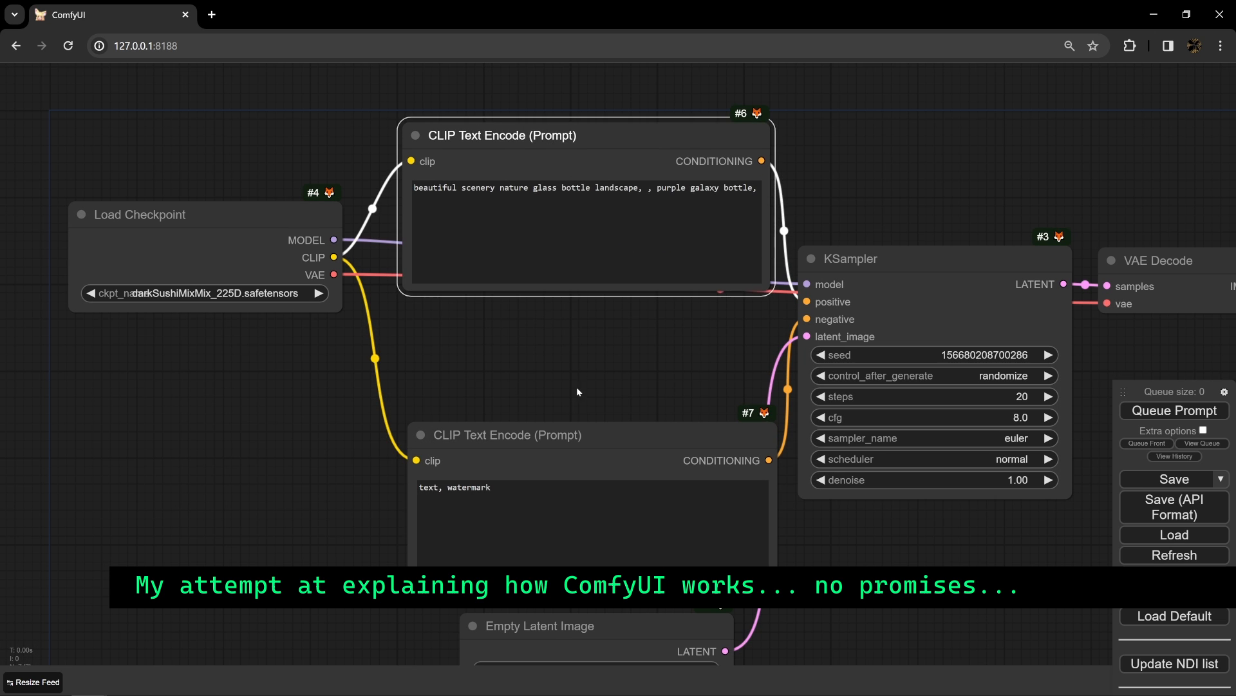
pyautogui.moveTo(552, 456); pyautogui.dragTo(546, 339)
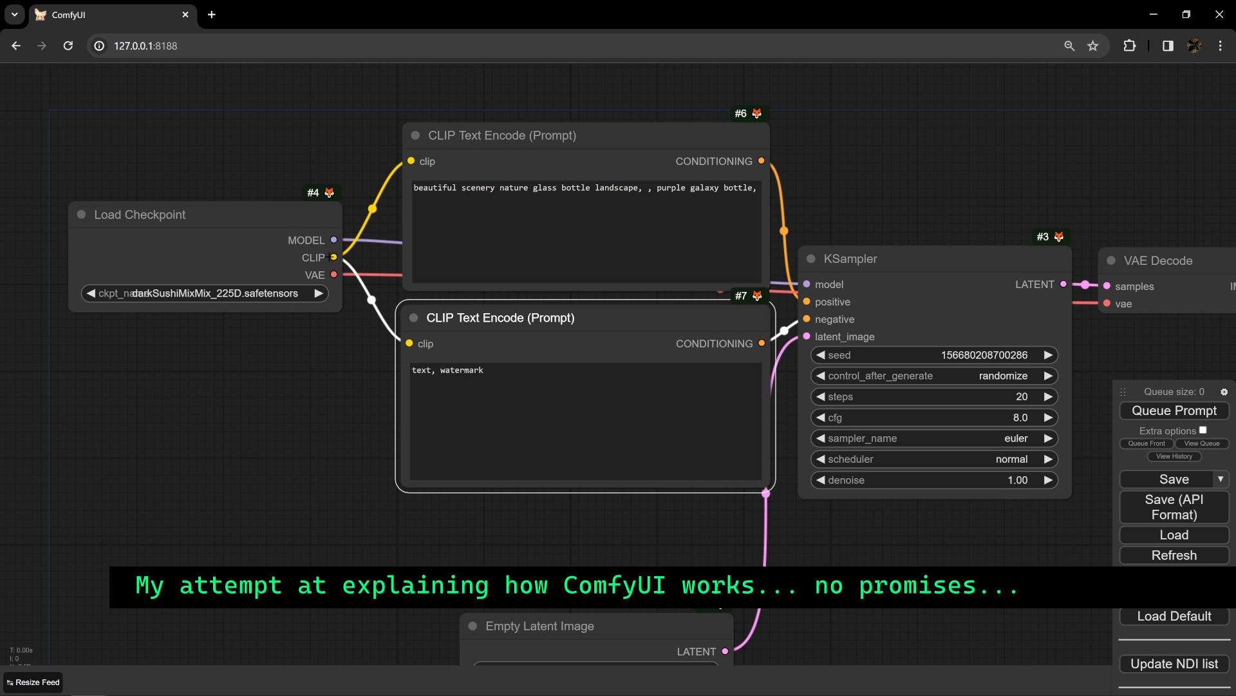
# - Raise the positive CLIP Text Encode node slightly and highlight part of its prompt text
pyautogui.scroll(-3, 311, 382)
pyautogui.moveTo(300, 400); pyautogui.dragTo(297, 315)
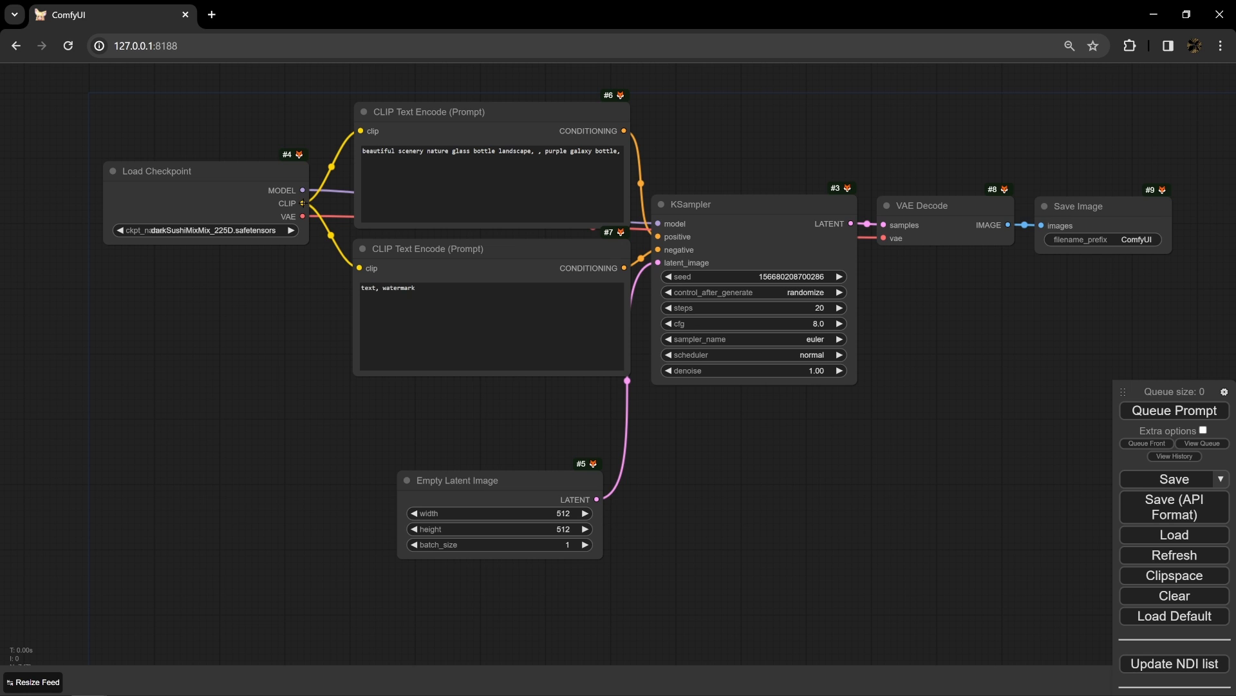
pyautogui.moveTo(369, 108); pyautogui.dragTo(372, 81)
pyautogui.moveTo(385, 123); pyautogui.dragTo(614, 123)
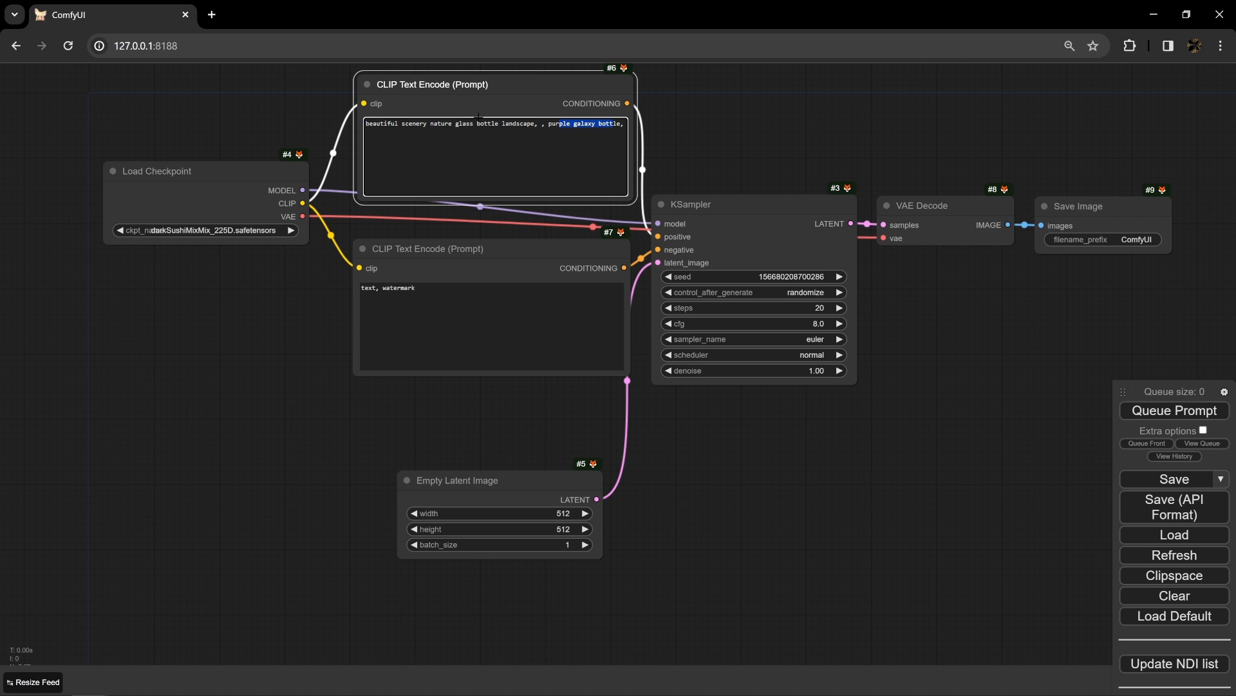
# - Deselect the positive prompt text and move the KSampler node lower and farther away from the CLIP Text Encode nodes
pyautogui.click(595, 104)
pyautogui.moveTo(690, 205); pyautogui.dragTo(744, 322)
pyautogui.moveTo(743, 265); pyautogui.dragTo(801, 302)
# - Place the negative CLIP Text Encode node with a gap beneath the positive one and highlight "watermark" in its prompt
pyautogui.moveTo(403, 248); pyautogui.dragTo(405, 245)
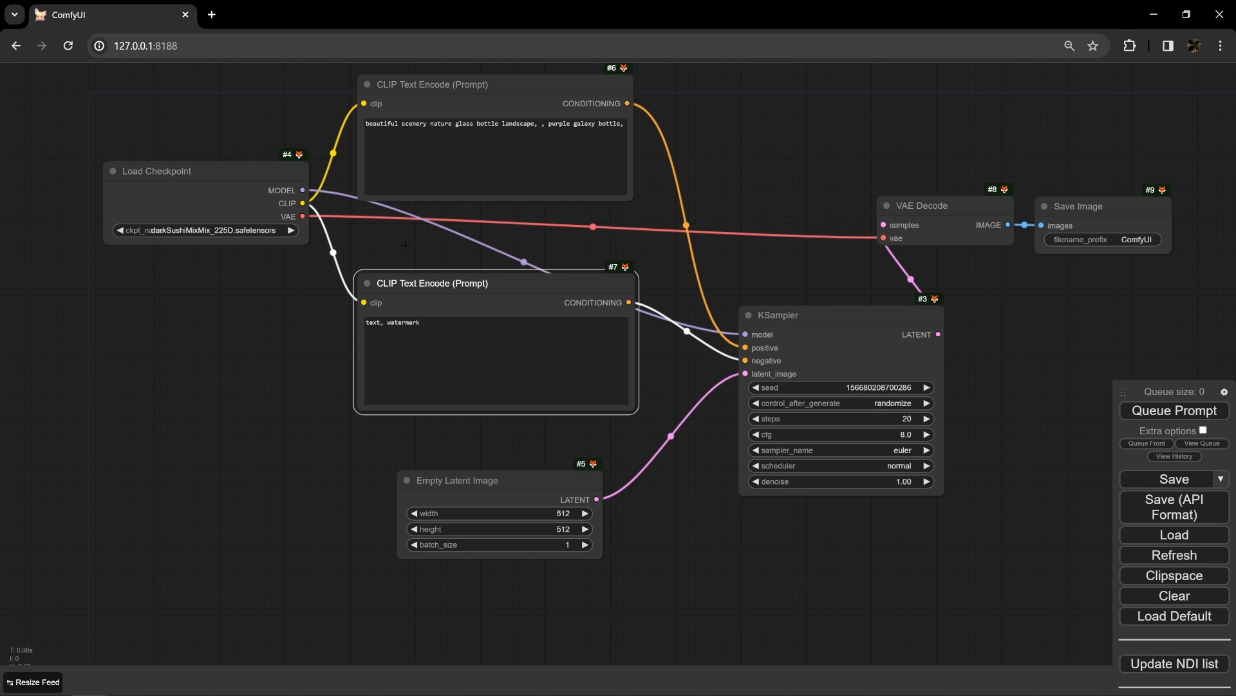
pyautogui.moveTo(384, 323); pyautogui.dragTo(427, 325)
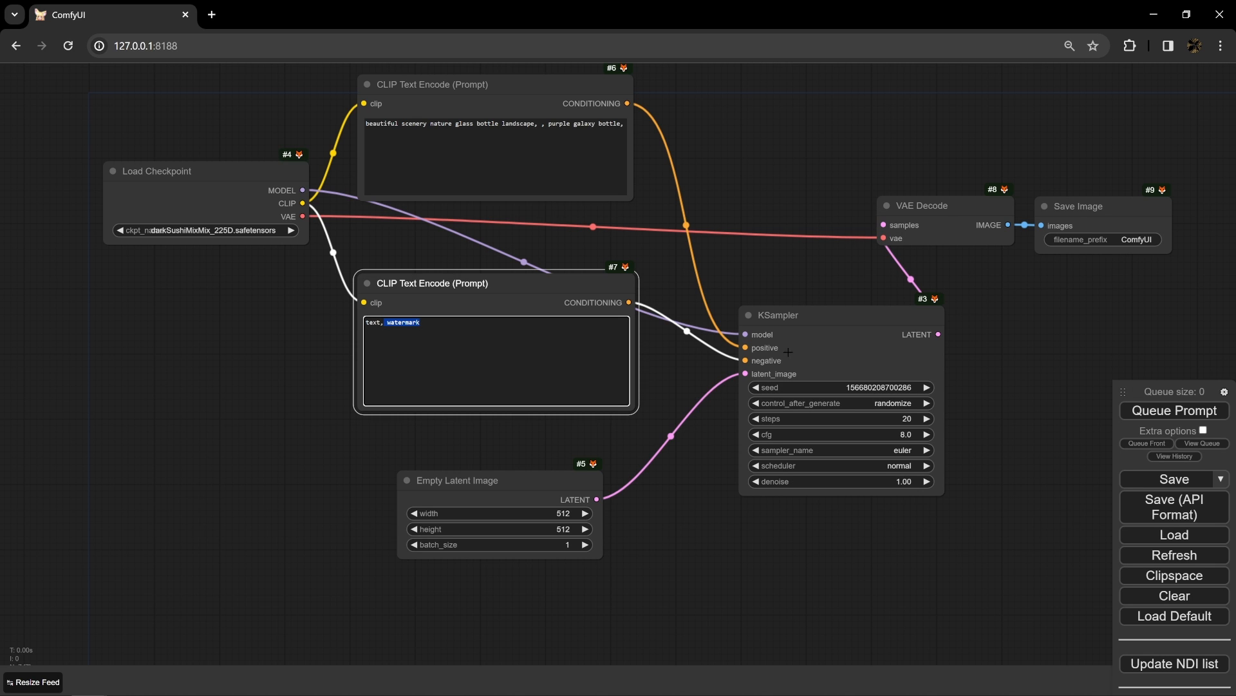
pyautogui.click(618, 297)
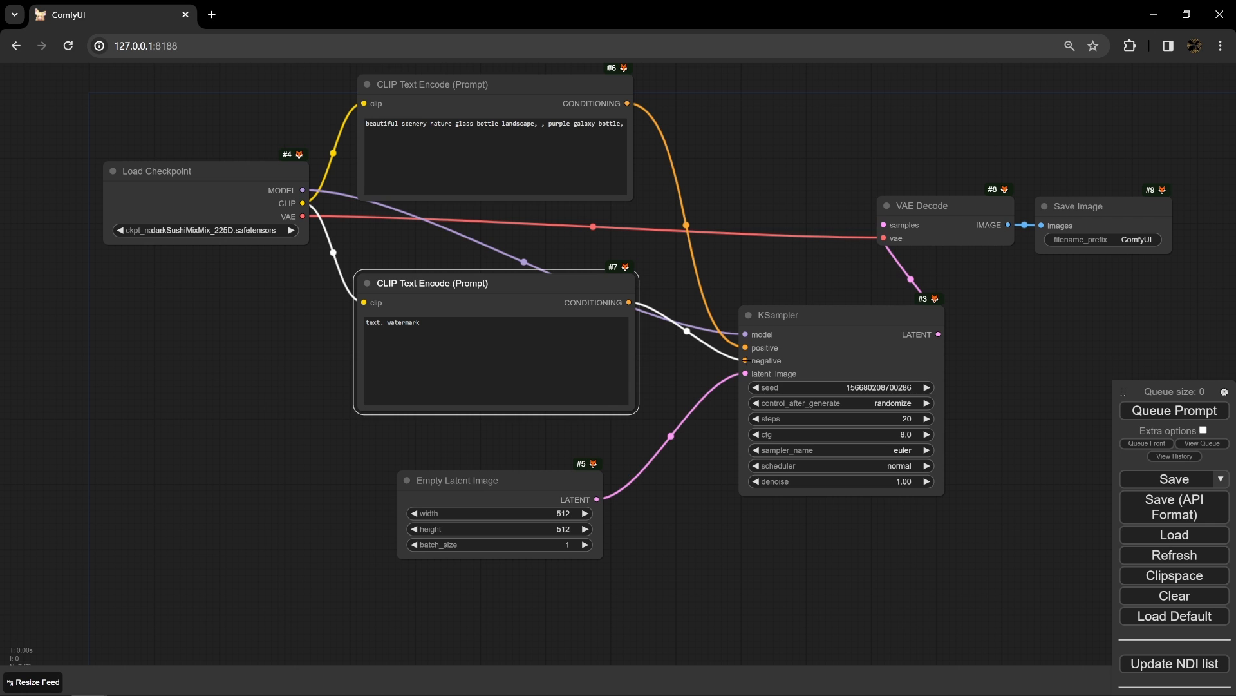
# - Move the Load Checkpoint node farther from the prompt nodes and bring KSampler closer beside the negative CLIP Text Encode node
pyautogui.moveTo(811, 313); pyautogui.dragTo(753, 355)
pyautogui.moveTo(242, 195)
pyautogui.mouseDown()
pyautogui.moveTo(215, 249)
pyautogui.moveTo(222, 188)
pyautogui.mouseUp()
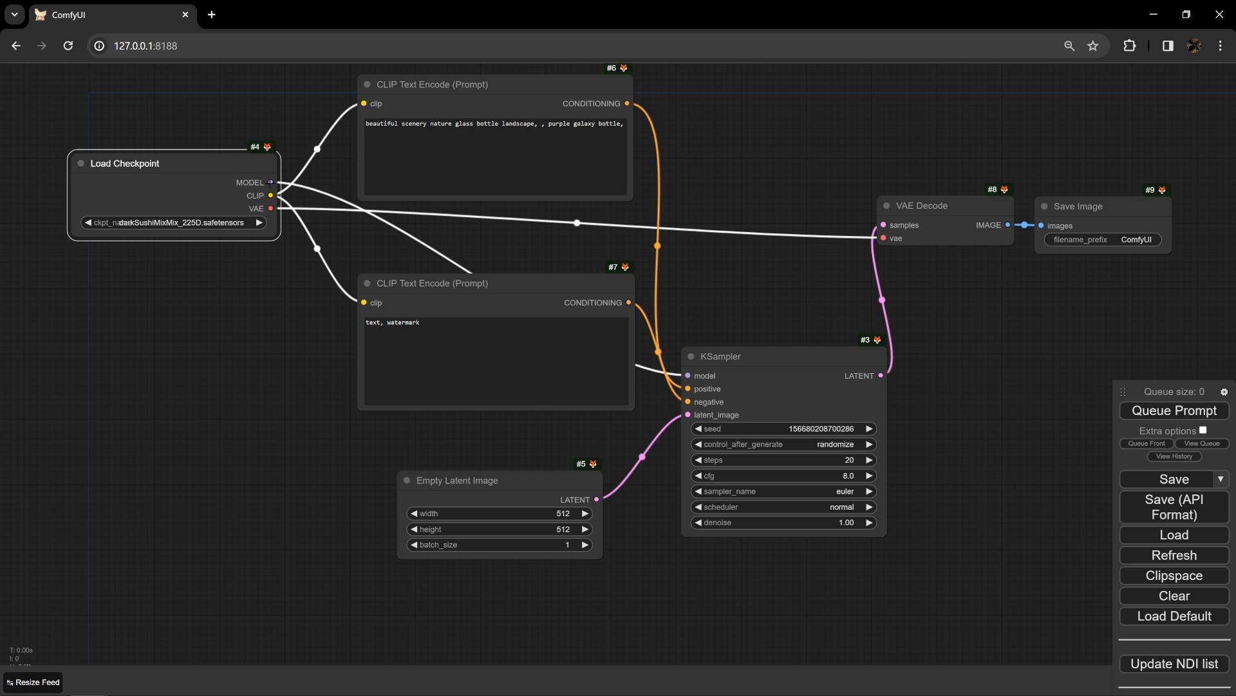
pyautogui.moveTo(747, 372); pyautogui.dragTo(742, 319)
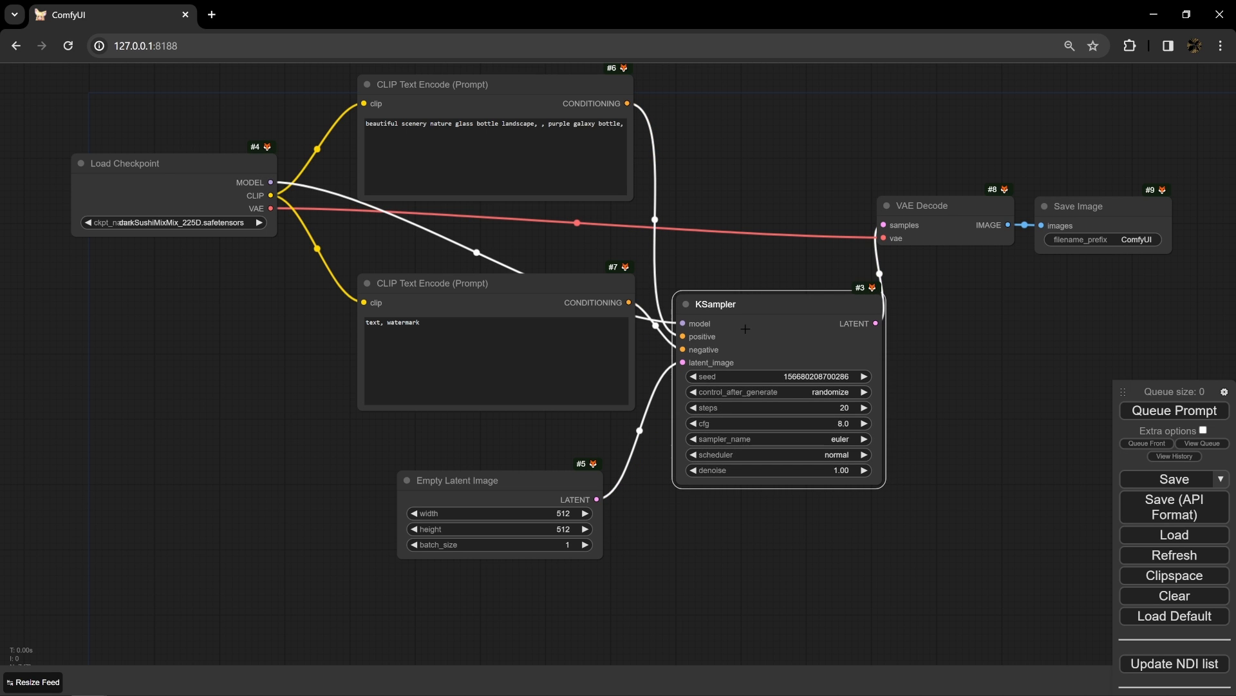
# - Shift the negative CLIP Text Encode node toward Load Checkpoint and raise the KSampler node slightly
pyautogui.moveTo(473, 292); pyautogui.dragTo(410, 343)
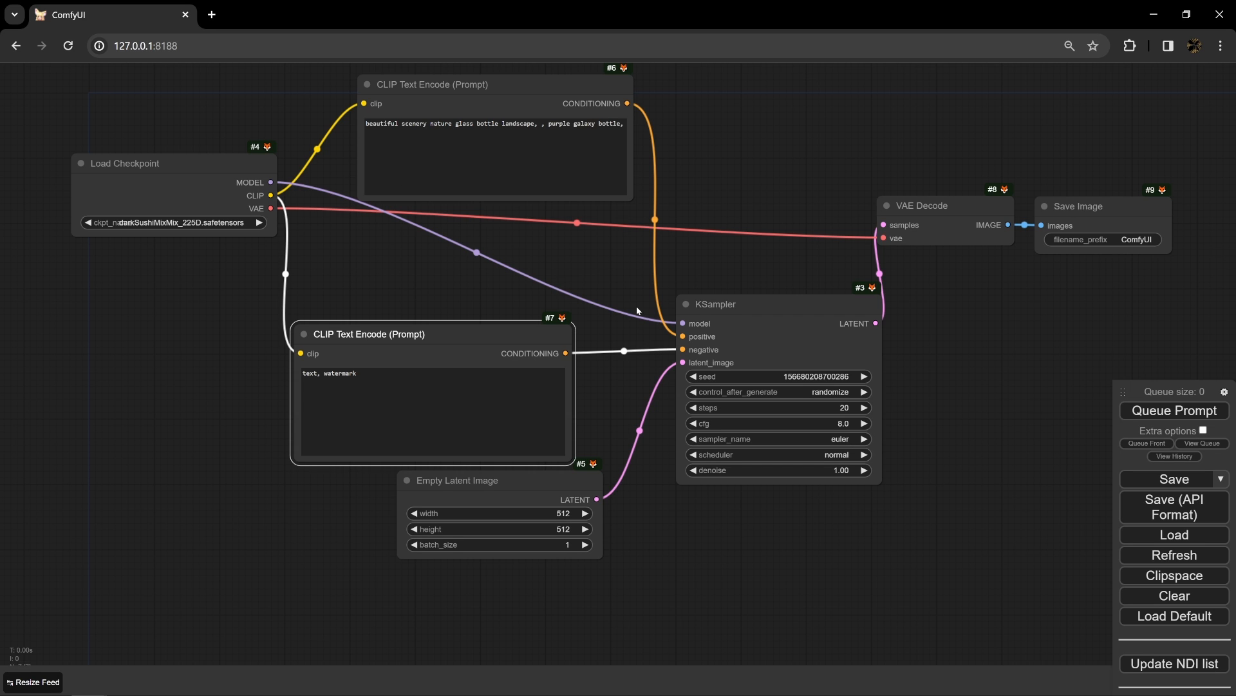
pyautogui.moveTo(709, 309); pyautogui.dragTo(686, 271)
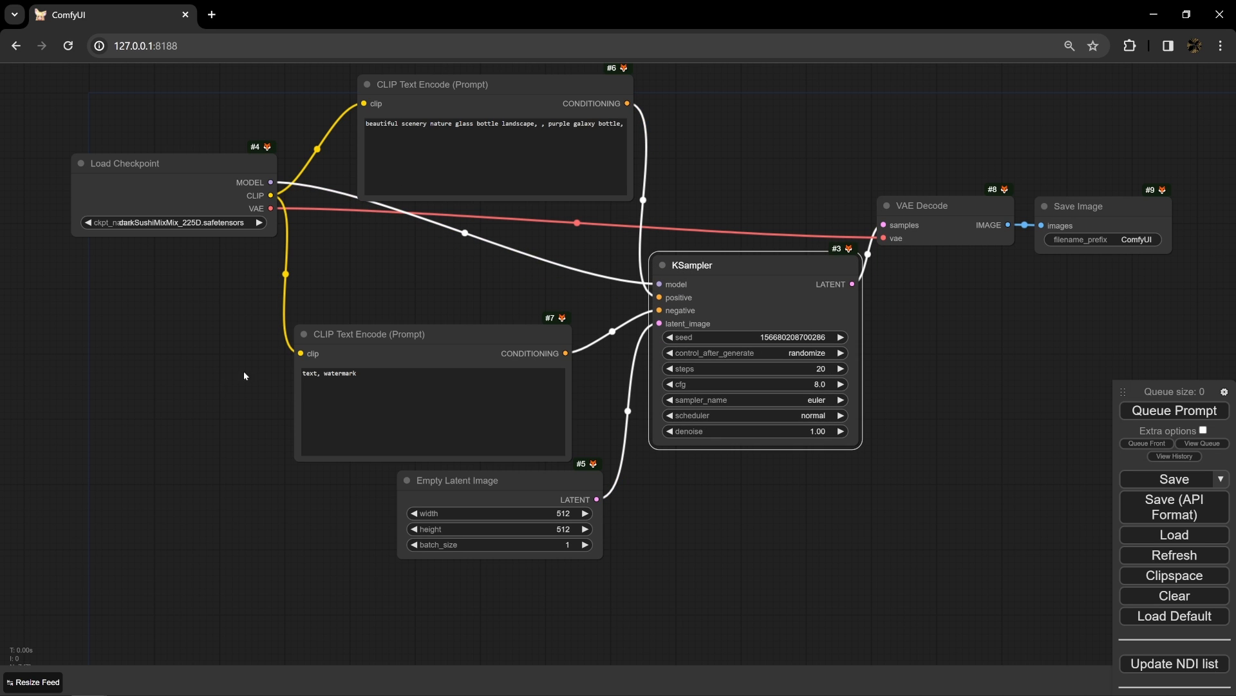
pyautogui.doubleClick(358, 380)
pyautogui.moveTo(406, 335); pyautogui.dragTo(410, 277)
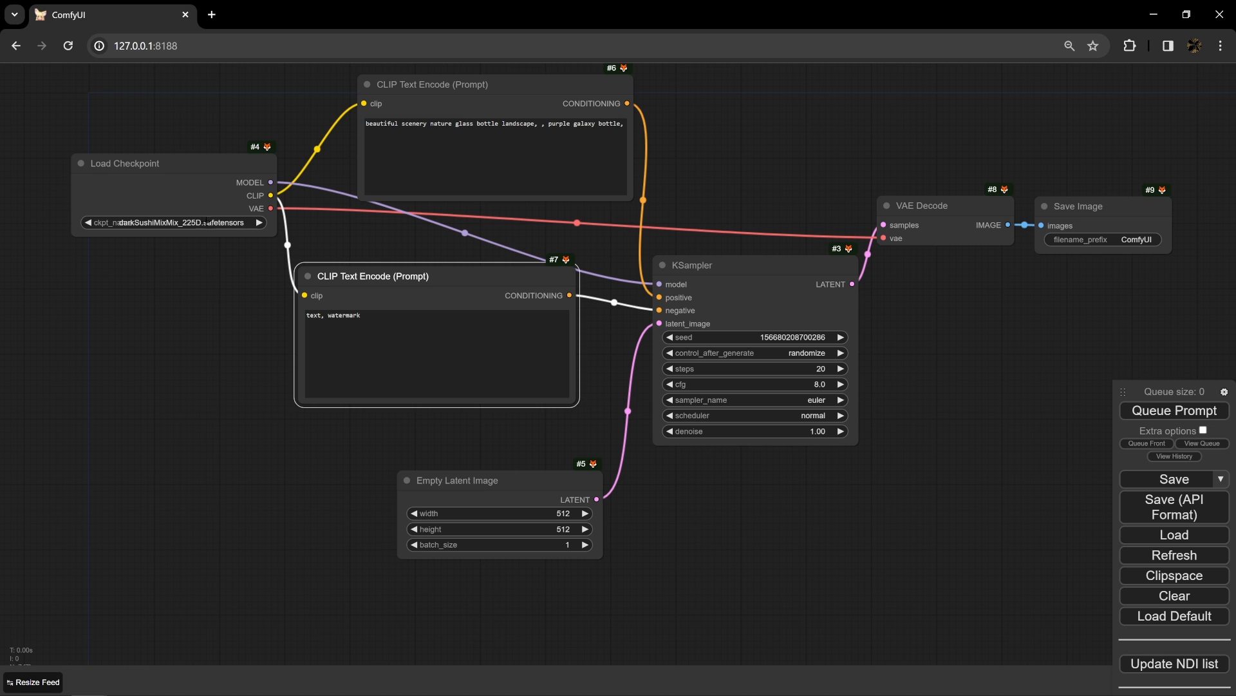
# - Stack the negative CLIP Text Encode node directly beneath the shifted positive one, and raise the VAE Decode and KSampler nodes
pyautogui.moveTo(915, 203)
pyautogui.mouseDown()
pyautogui.moveTo(868, 134)
pyautogui.moveTo(918, 185)
pyautogui.mouseUp()
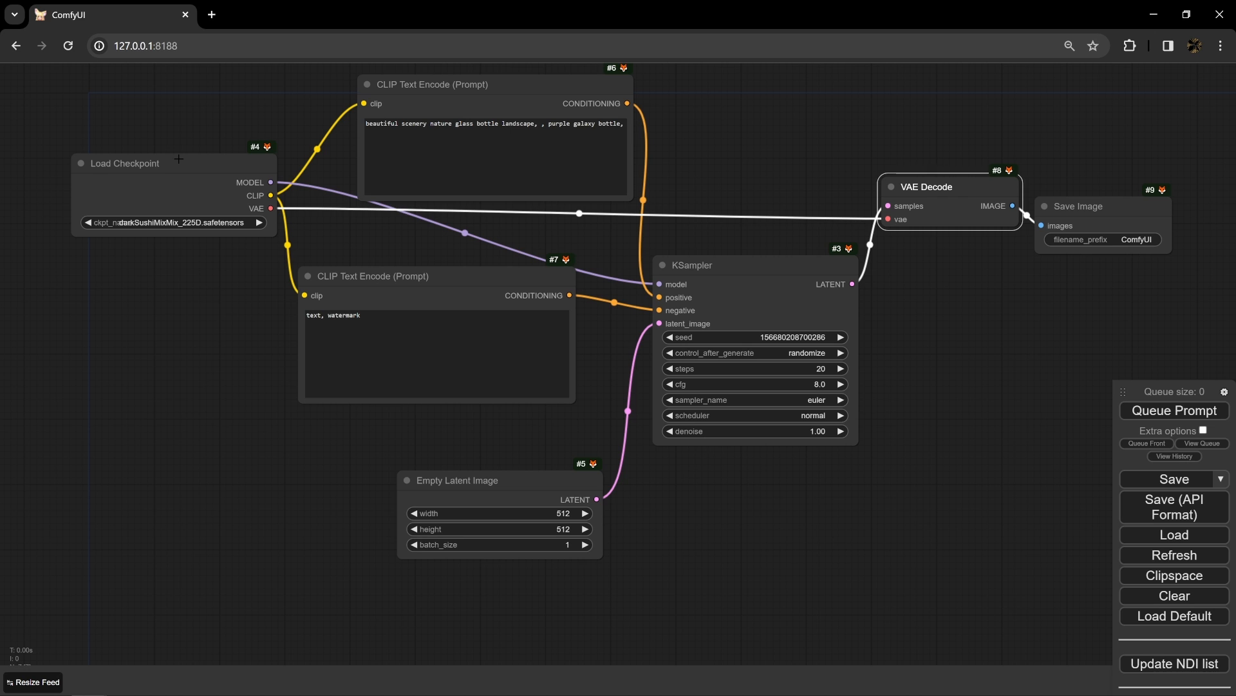
pyautogui.moveTo(407, 95); pyautogui.dragTo(377, 85)
pyautogui.moveTo(419, 285); pyautogui.dragTo(446, 214)
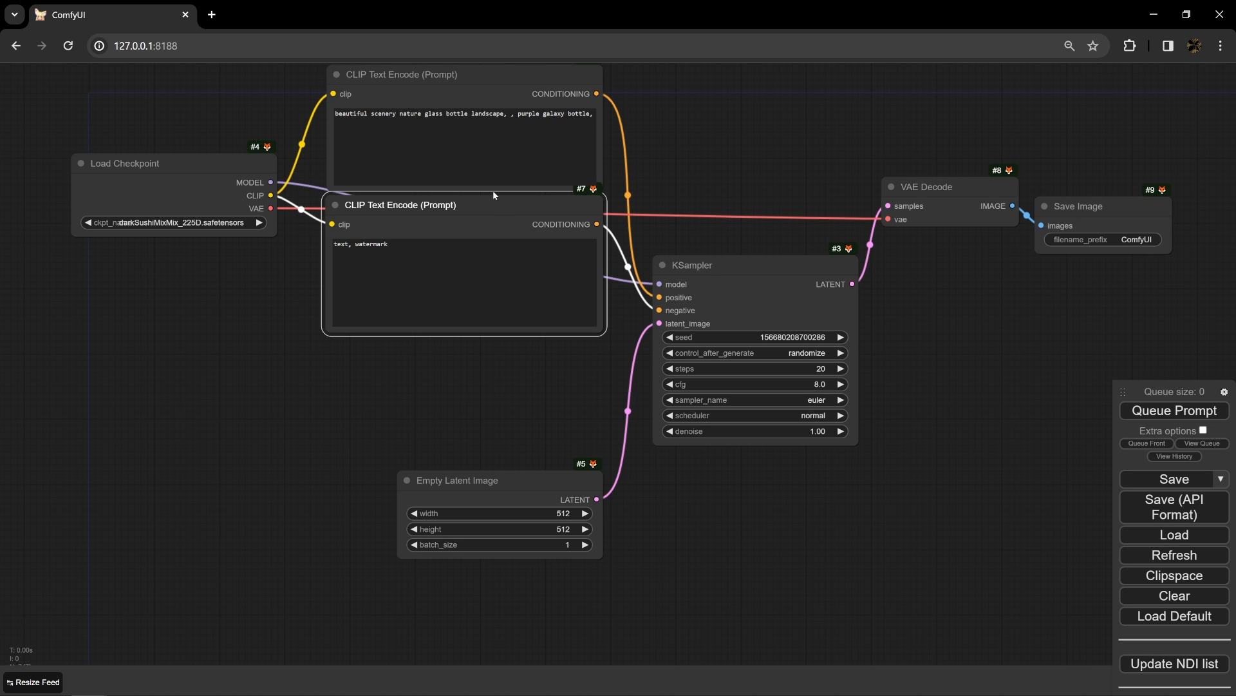
pyautogui.moveTo(683, 268); pyautogui.dragTo(679, 227)
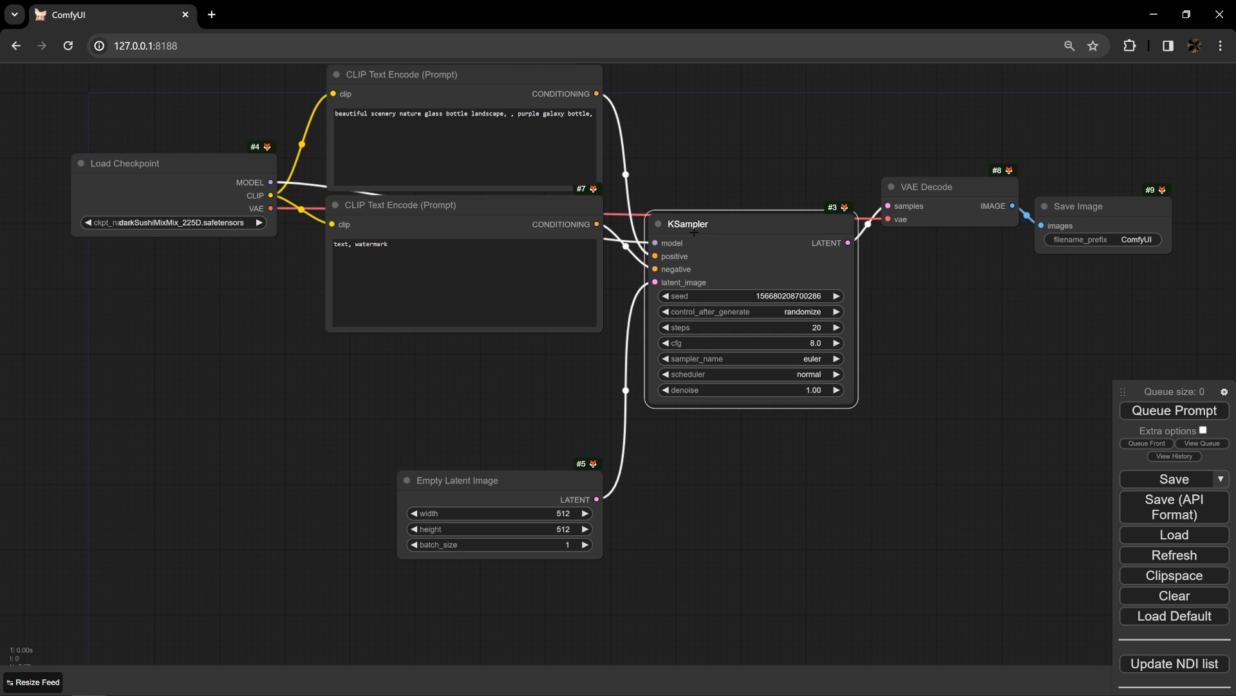
# - Lower the KSampler node and move the Empty Latent Image node farther out from its latent_image input
pyautogui.moveTo(552, 415); pyautogui.dragTo(474, 428)
pyautogui.moveTo(675, 249); pyautogui.dragTo(676, 312)
pyautogui.moveTo(465, 432); pyautogui.dragTo(459, 338)
pyautogui.scroll(5, 375, 481)
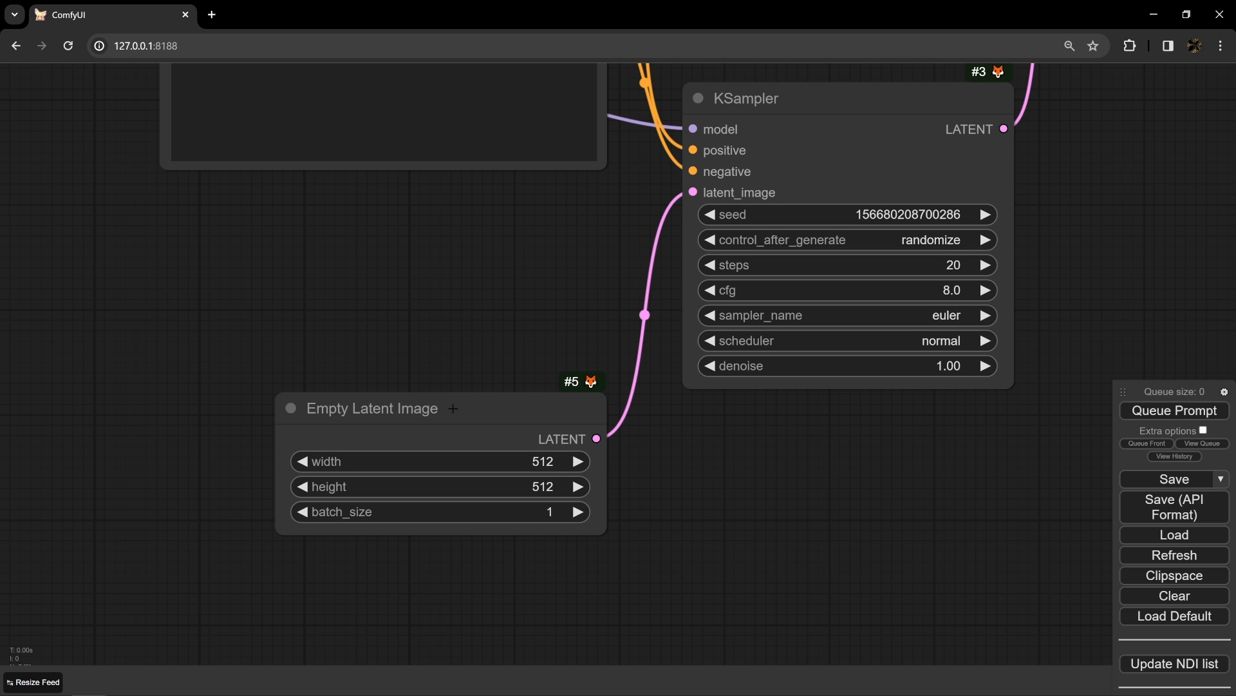
pyautogui.moveTo(451, 404); pyautogui.dragTo(382, 357)
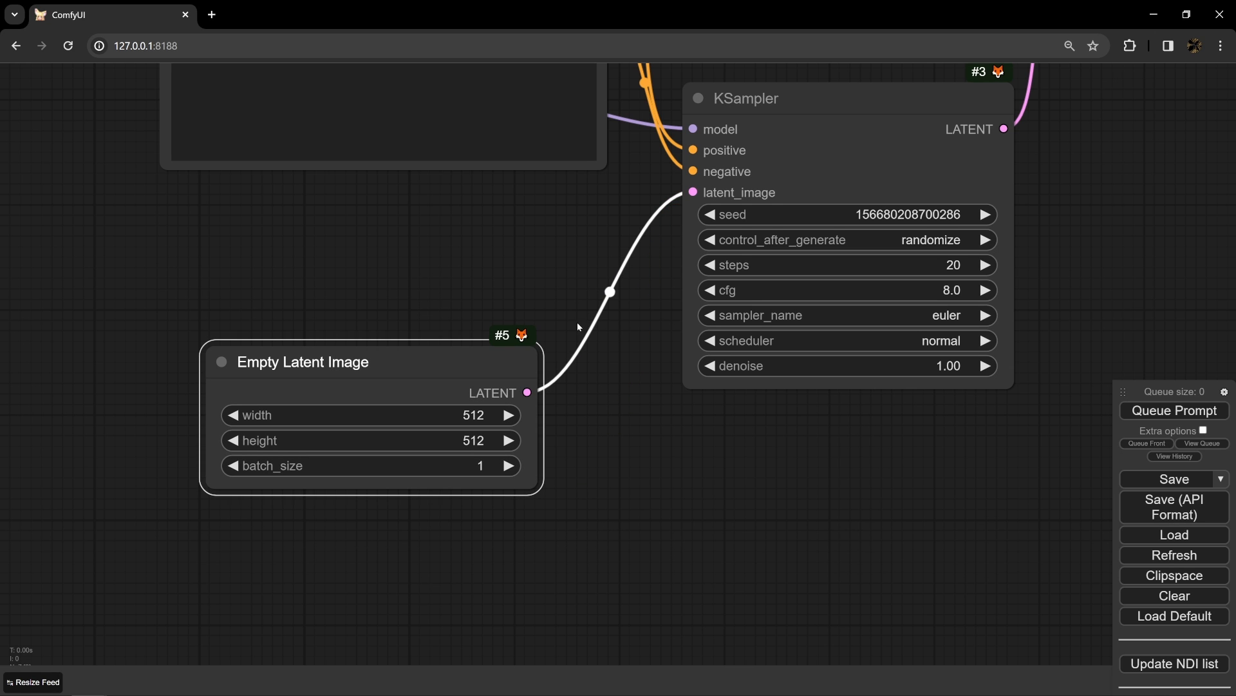
# - Raise the KSampler node slightly and examine its sampling settings and its connections through VAE Decode to Save Image
pyautogui.moveTo(442, 279); pyautogui.dragTo(383, 394)
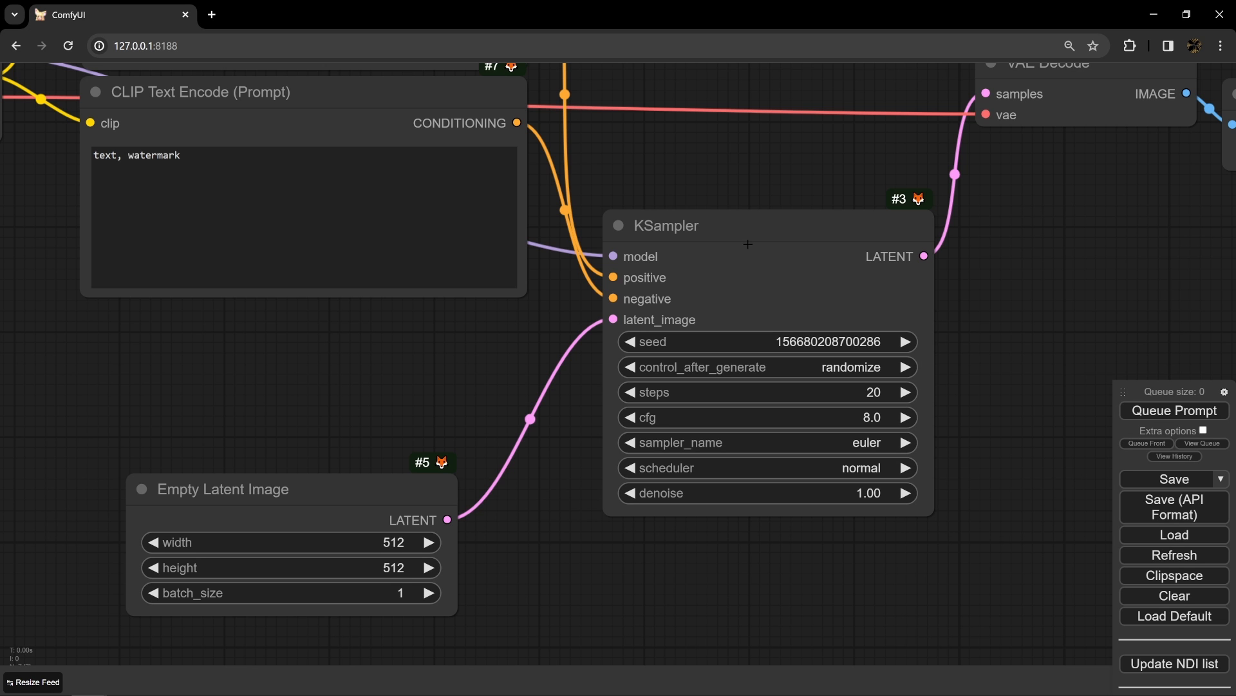
pyautogui.moveTo(746, 157); pyautogui.dragTo(772, 324)
pyautogui.scroll(-2, 772, 325)
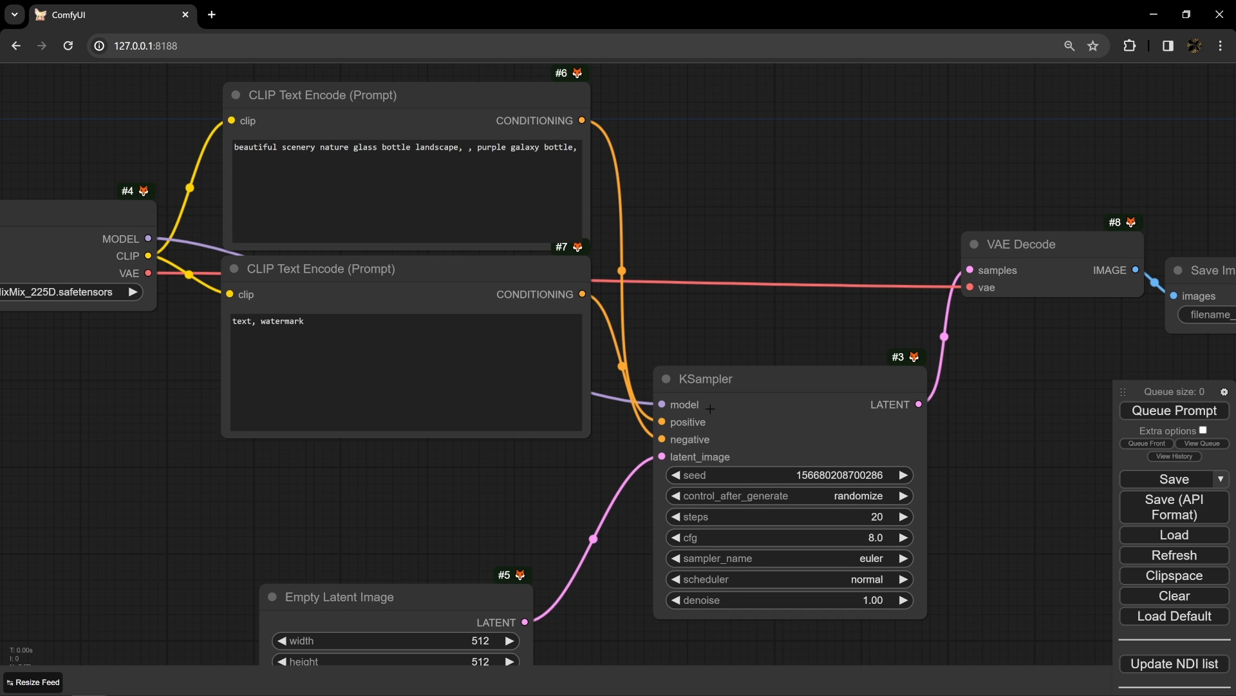
pyautogui.moveTo(710, 408); pyautogui.dragTo(705, 372)
pyautogui.click(724, 288)
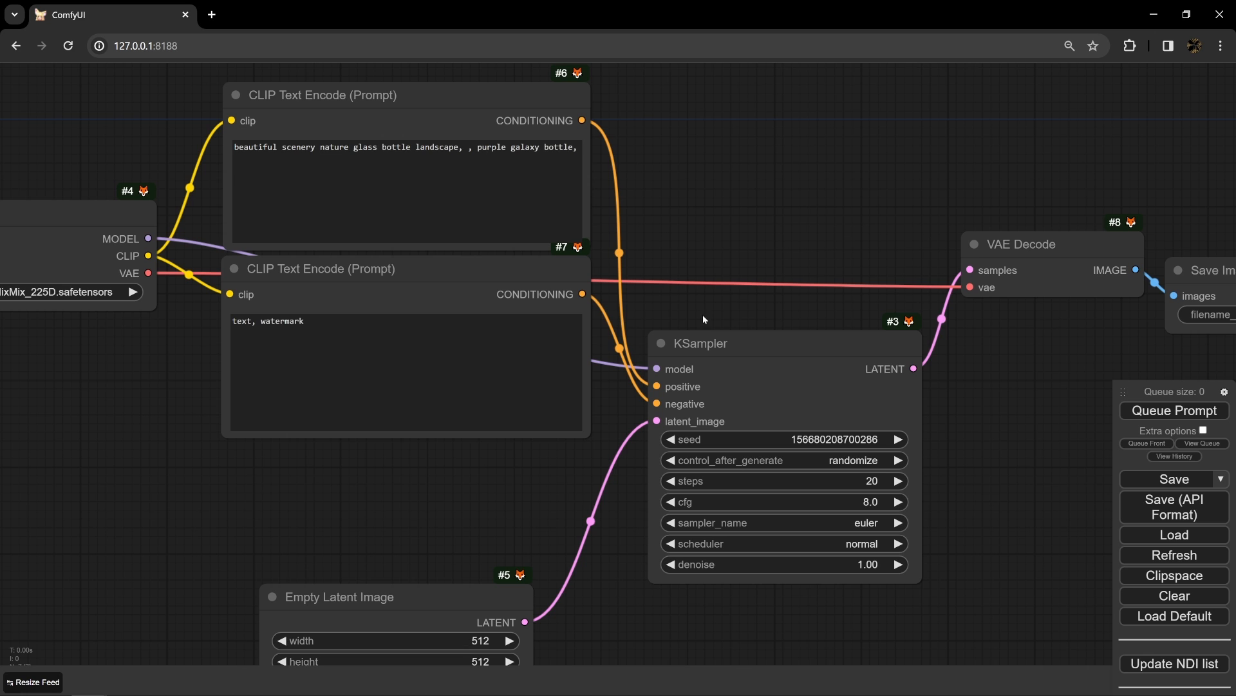
pyautogui.moveTo(703, 318); pyautogui.dragTo(654, 316)
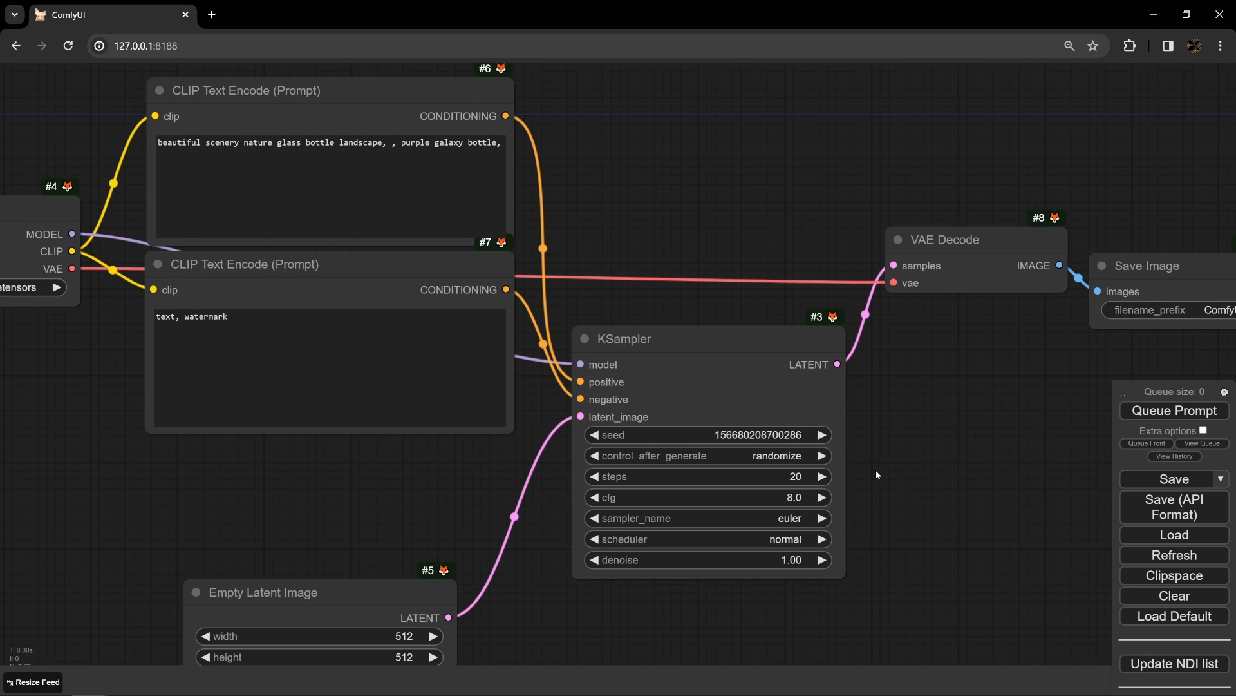
pyautogui.moveTo(876, 475); pyautogui.dragTo(794, 438)
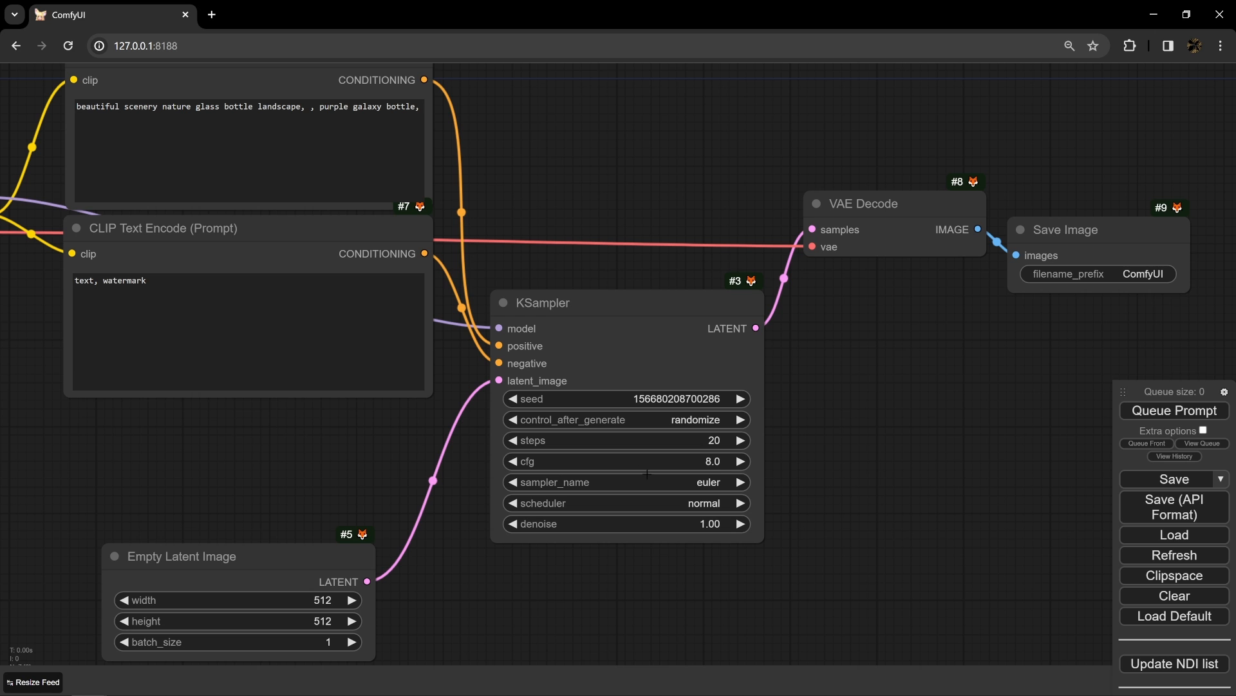
pyautogui.moveTo(609, 344)
pyautogui.mouseDown()
pyautogui.moveTo(574, 322)
pyautogui.moveTo(617, 340)
pyautogui.mouseUp()
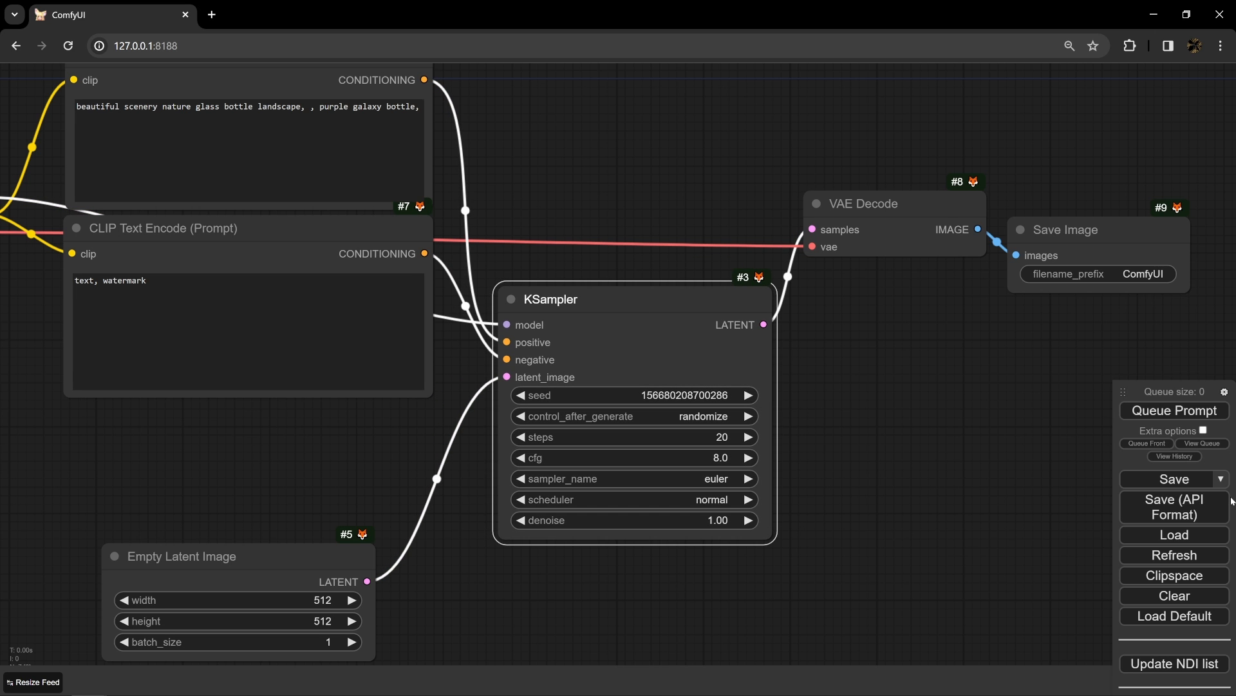
# - Queue the prompt to generate an image with the default workflow
pyautogui.click(1172, 412)
pyautogui.moveTo(285, 442); pyautogui.dragTo(412, 450)
pyautogui.scroll(-2, 433, 457)
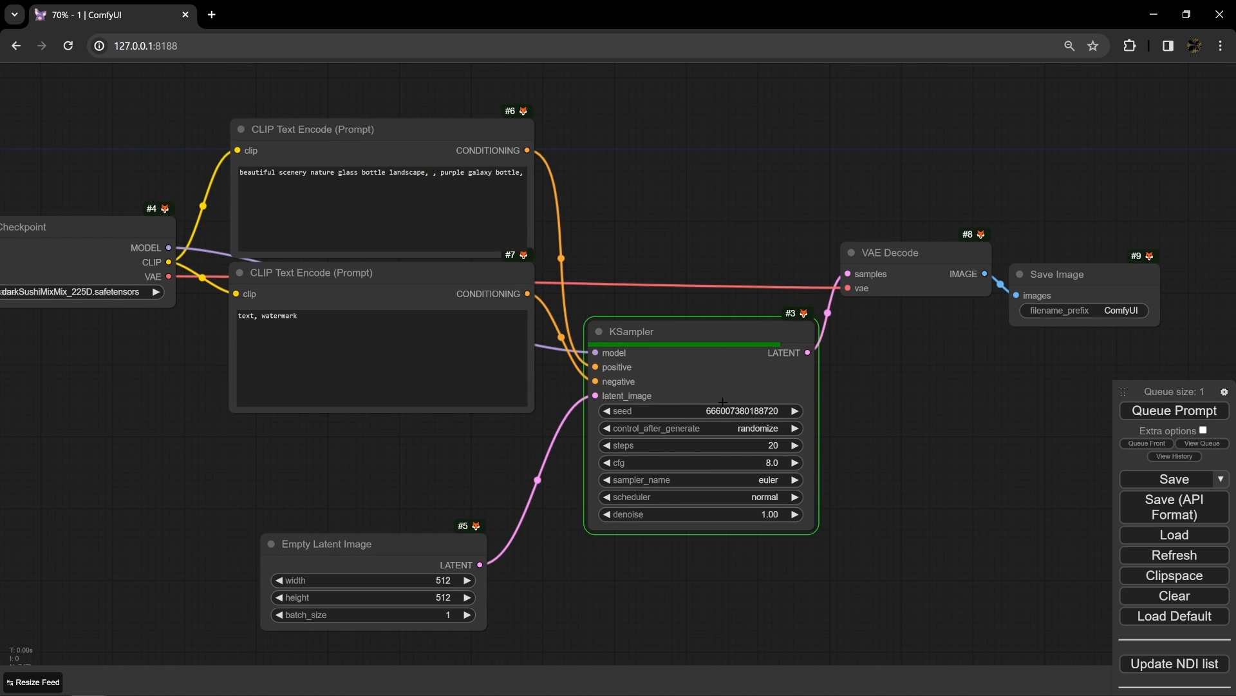
pyautogui.moveTo(892, 355); pyautogui.dragTo(765, 370)
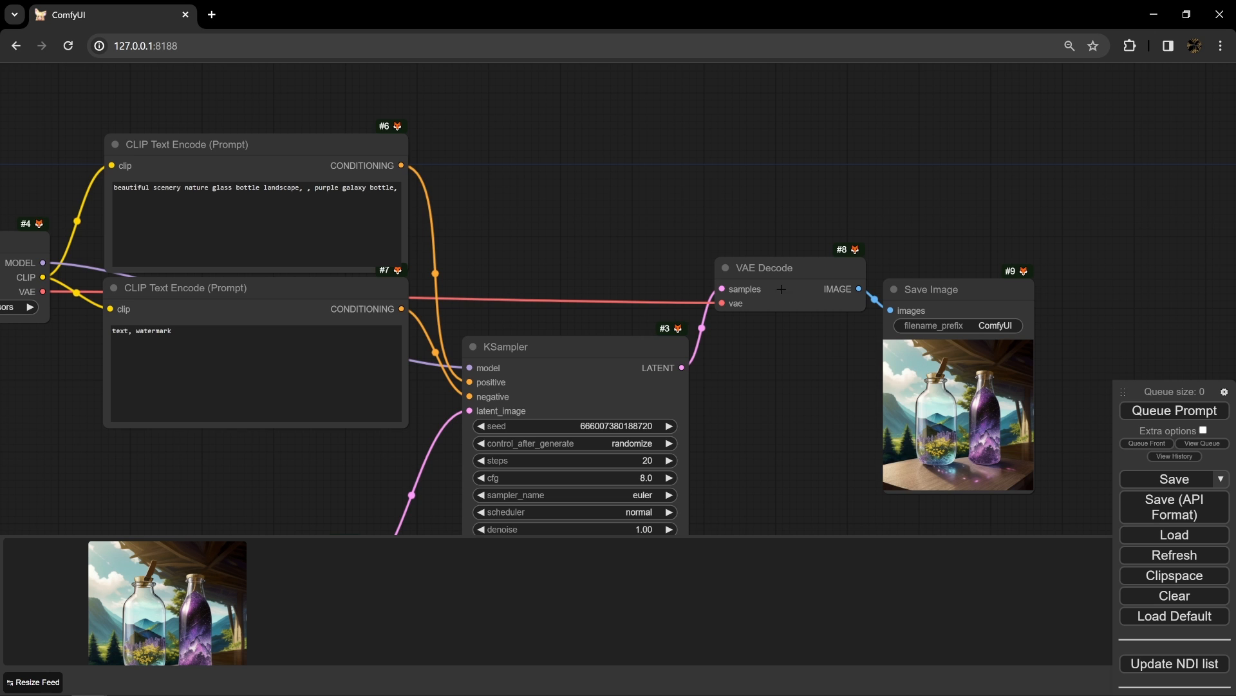
# - Raise the VAE Decode node higher between KSampler and Save Image, and examine the generated image in the Save Image node
pyautogui.scroll(5, 775, 271)
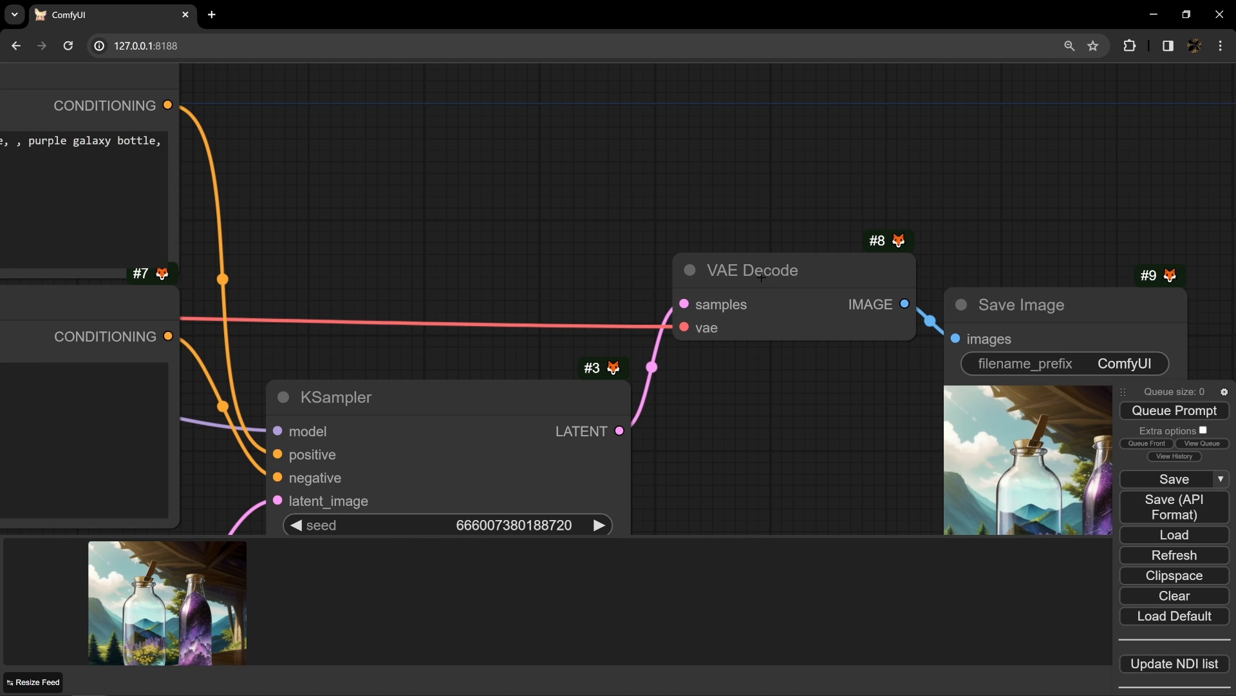
pyautogui.moveTo(752, 266); pyautogui.dragTo(851, 266)
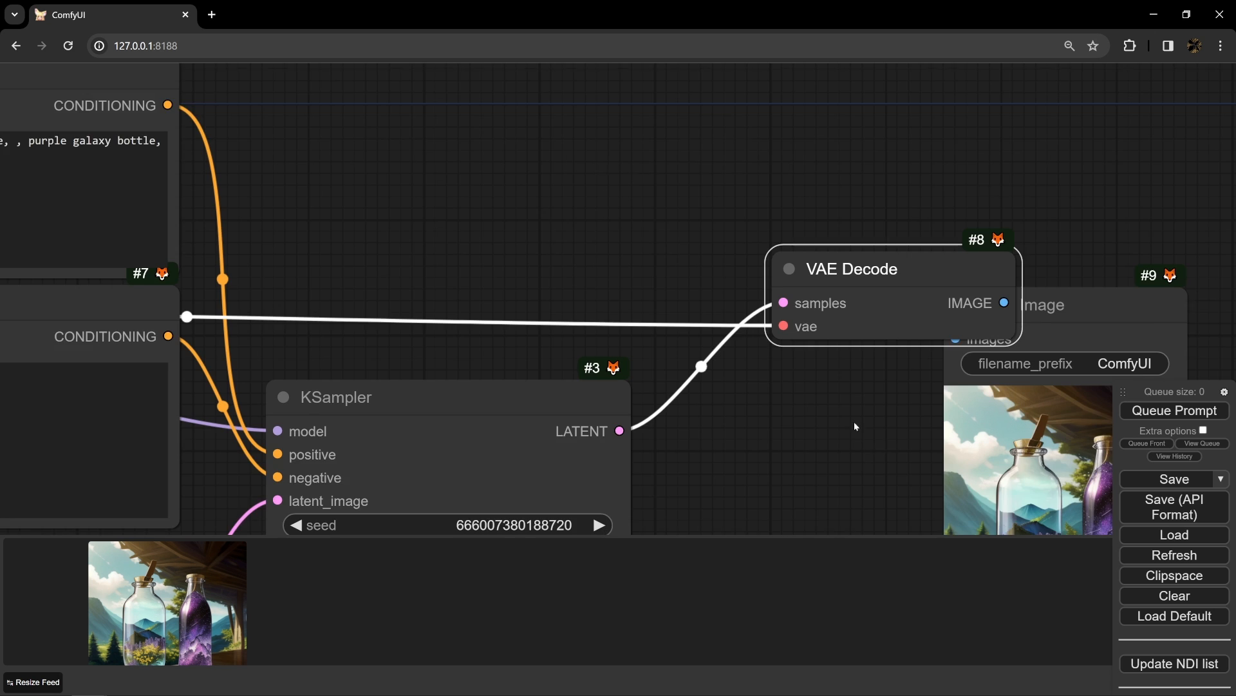
pyautogui.moveTo(854, 421); pyautogui.dragTo(659, 330)
pyautogui.moveTo(709, 222); pyautogui.dragTo(596, 152)
pyautogui.moveTo(687, 277); pyautogui.dragTo(553, 134)
pyautogui.moveTo(552, 223); pyautogui.dragTo(550, 231)
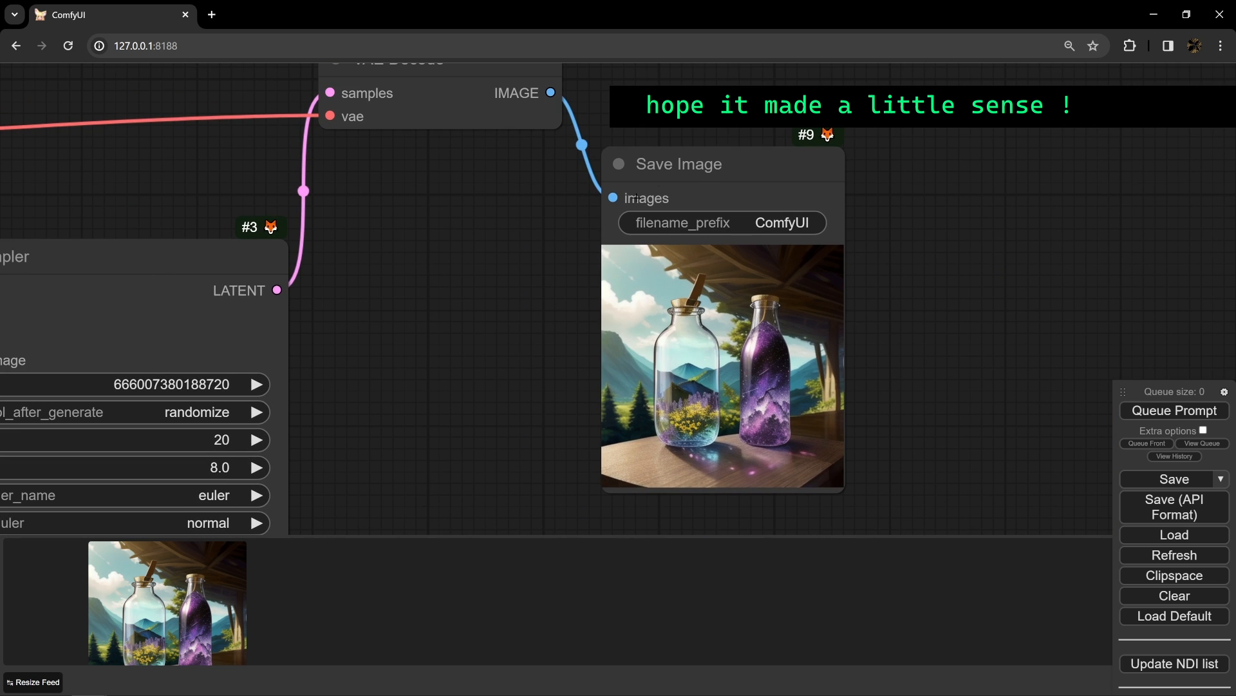
pyautogui.scroll(-8, 680, 161)
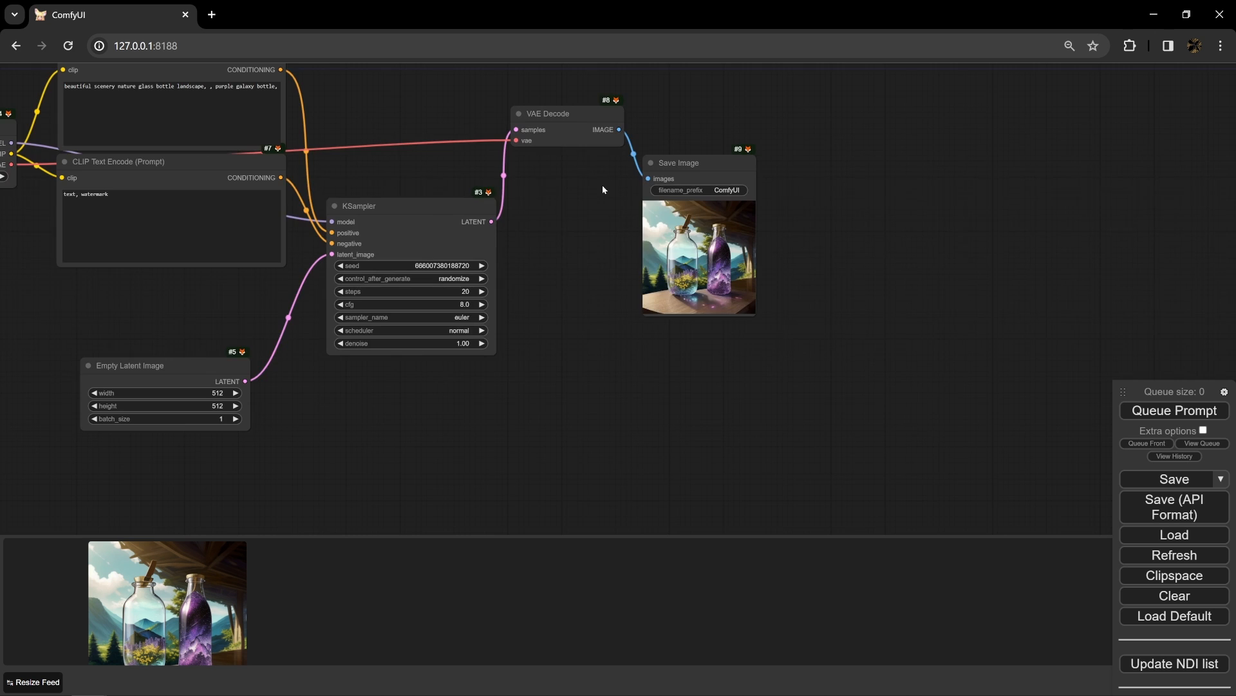
# - Move the Load Checkpoint node above the level of the prompt nodes, and Save Image higher and farther from VAE Decode
pyautogui.moveTo(908, 266); pyautogui.dragTo(976, 208)
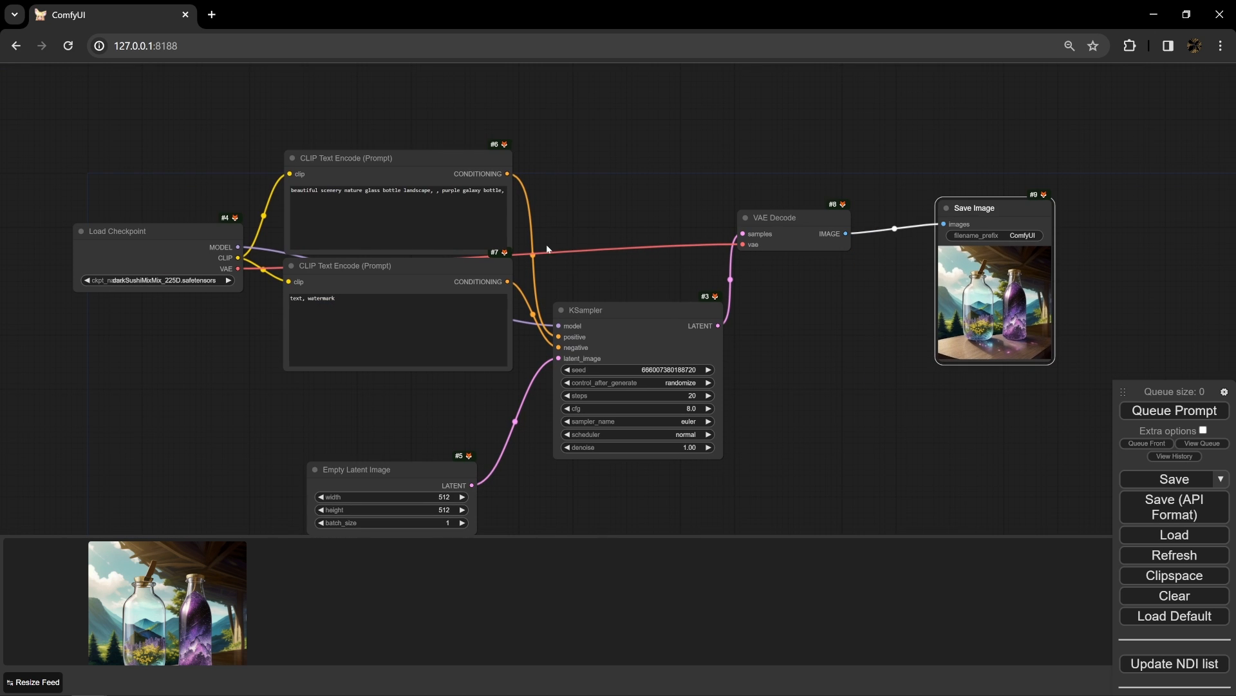
pyautogui.moveTo(174, 244); pyautogui.dragTo(130, 109)
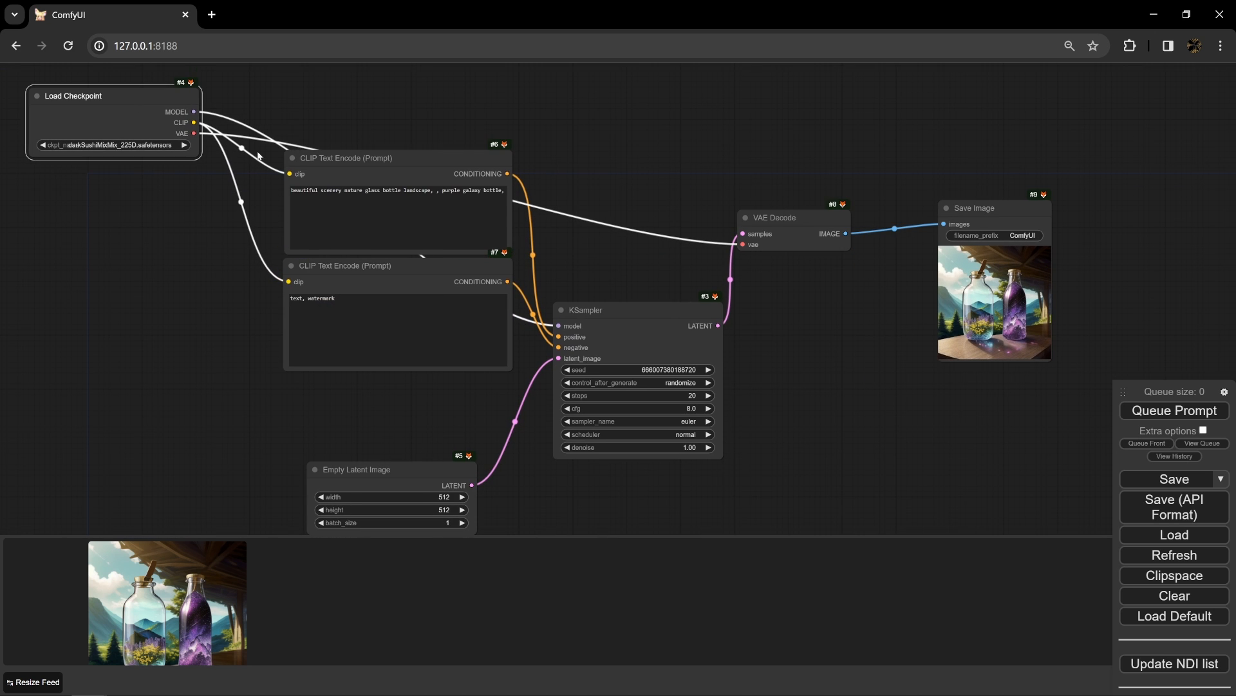
pyautogui.rightClick(313, 124)
pyautogui.click(590, 151)
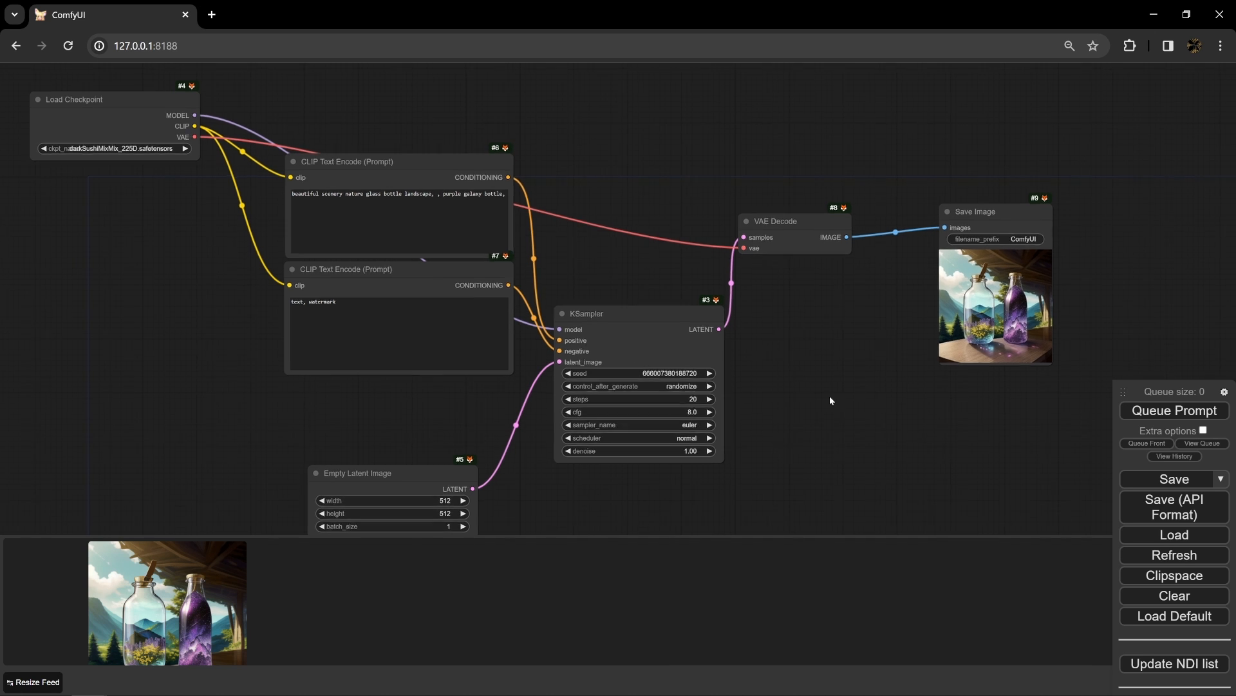
pyautogui.moveTo(829, 395); pyautogui.dragTo(787, 425)
pyautogui.moveTo(960, 240); pyautogui.dragTo(943, 161)
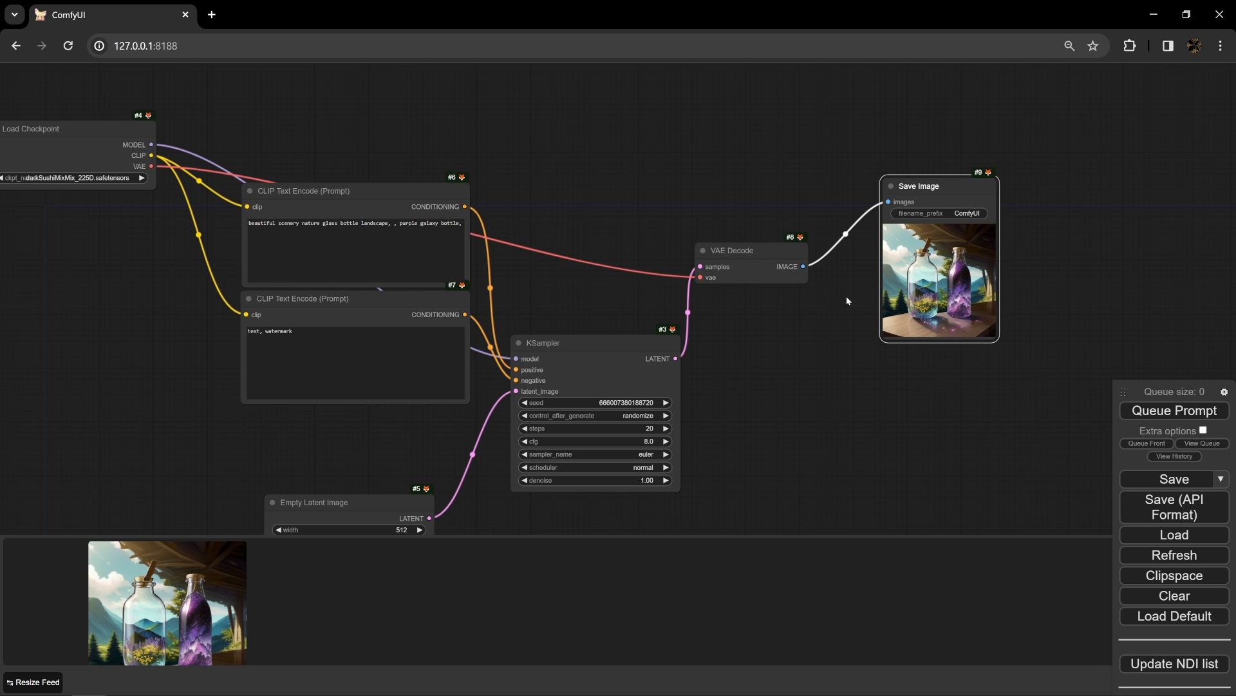
# - Close the generated image feed and lower the floating ComfyUI menu panel beside the workflow
pyautogui.moveTo(800, 367); pyautogui.dragTo(788, 343)
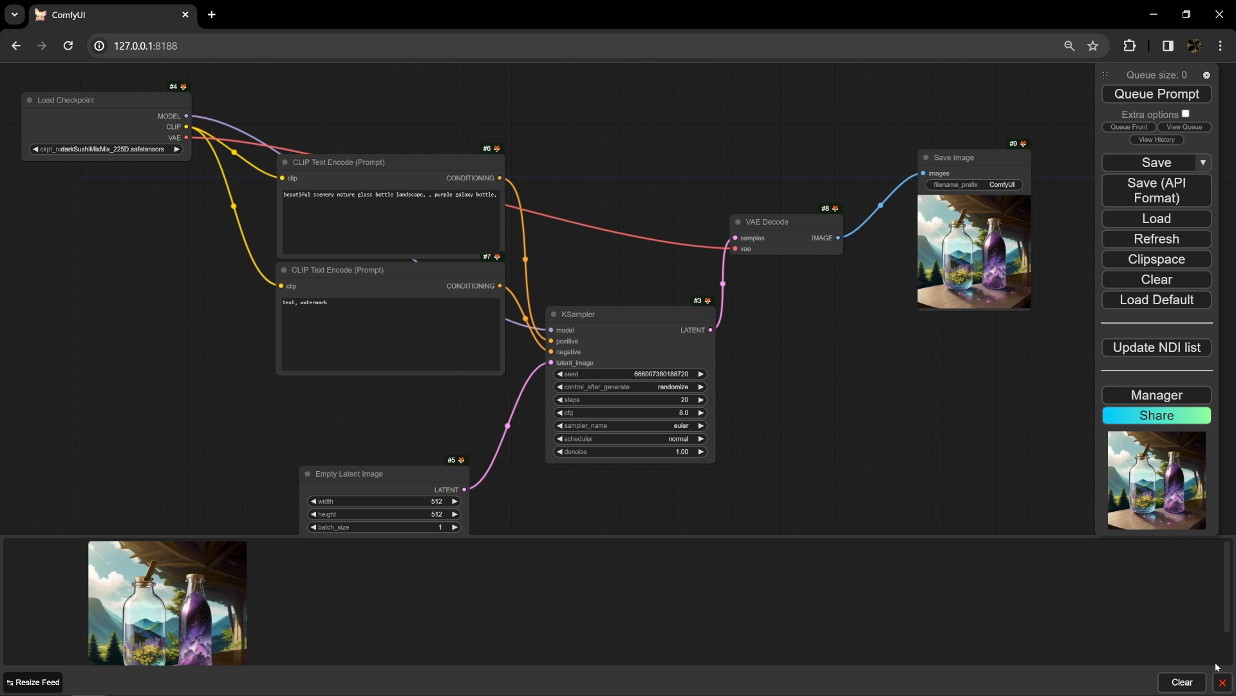
pyautogui.click(1222, 682)
pyautogui.moveTo(1152, 70); pyautogui.dragTo(1155, 129)
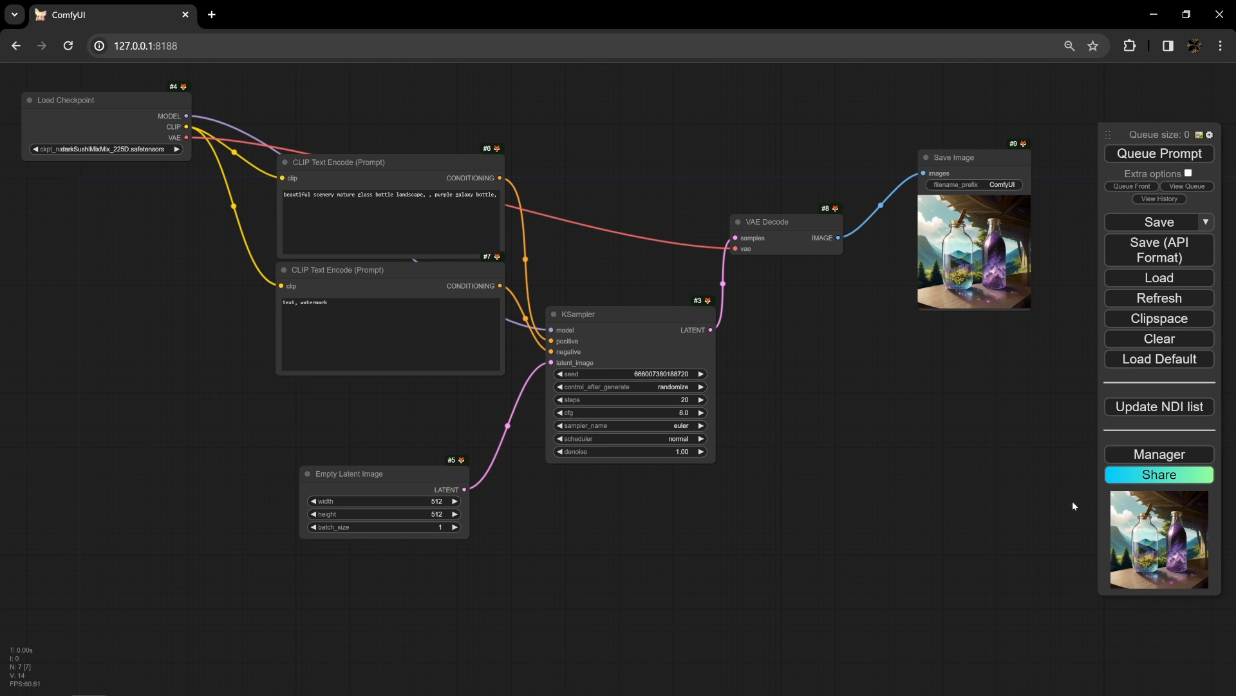
# - Open the ltdrdata/ComfyUI-Manager GitHub repository in a new browser tab alongside ComfyUI
pyautogui.click(212, 14)
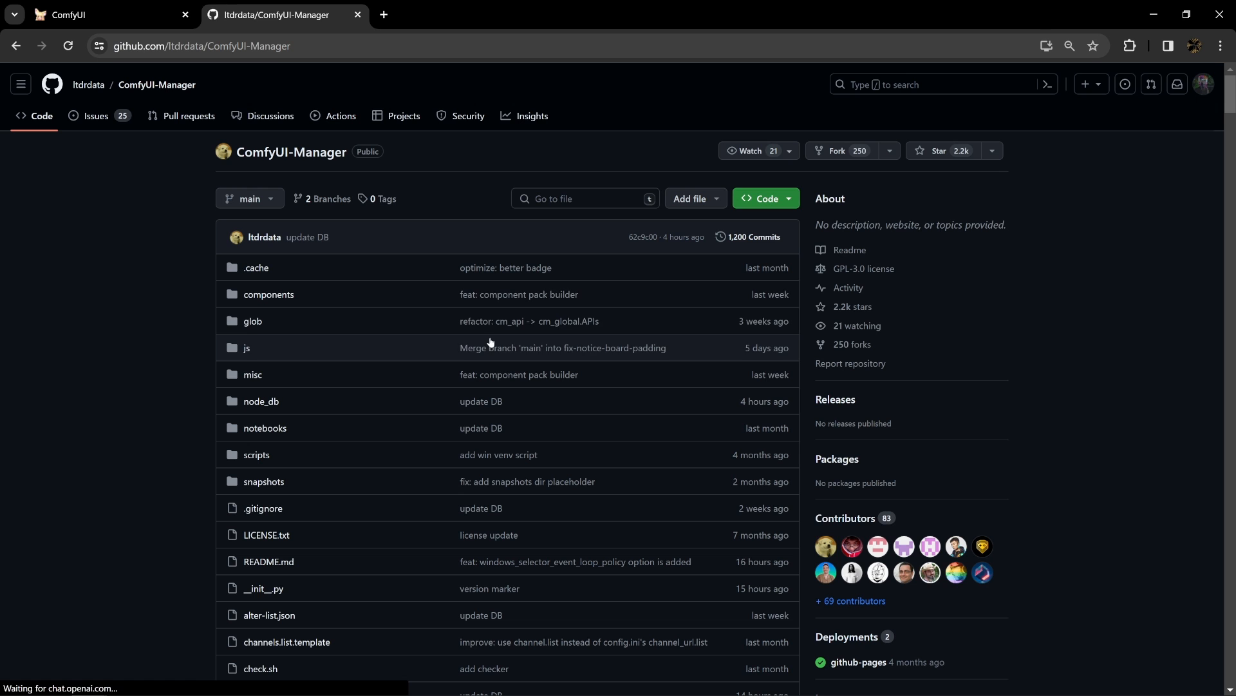
pyautogui.click(174, 23)
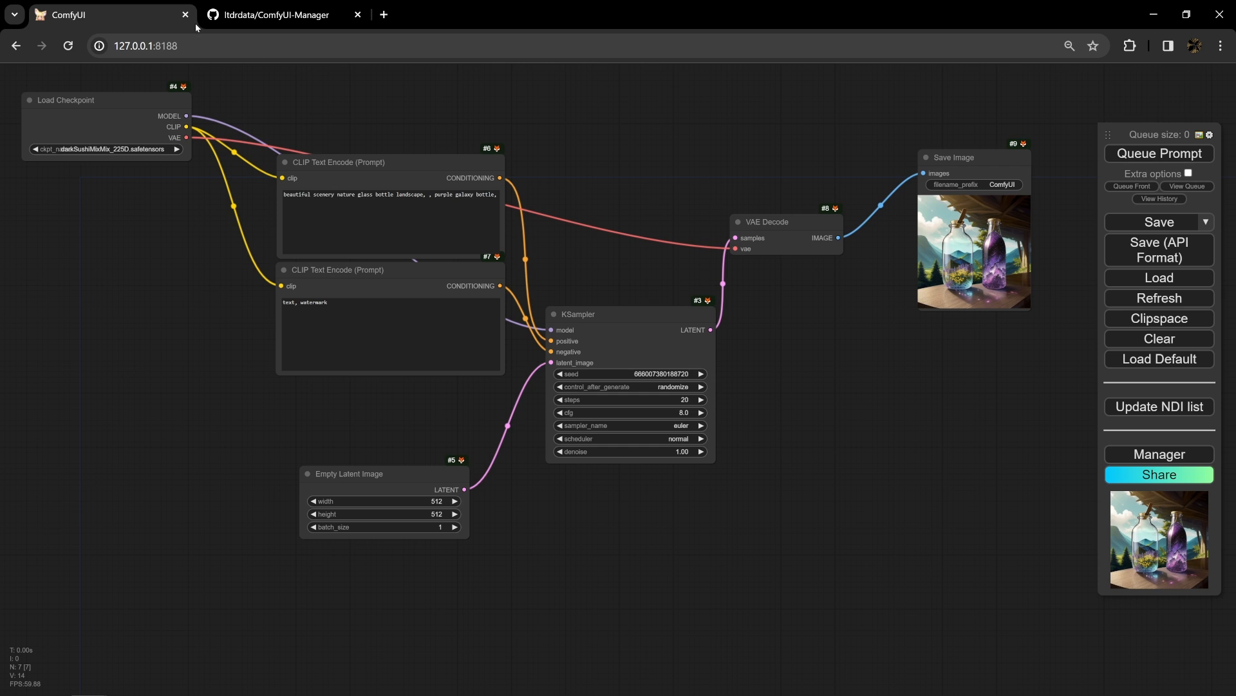
pyautogui.click(246, 19)
# - Select the ComfyUI-Manager repository address and switch to the ComfyUI custom_nodes folder in File Explorer
pyautogui.click(233, 51)
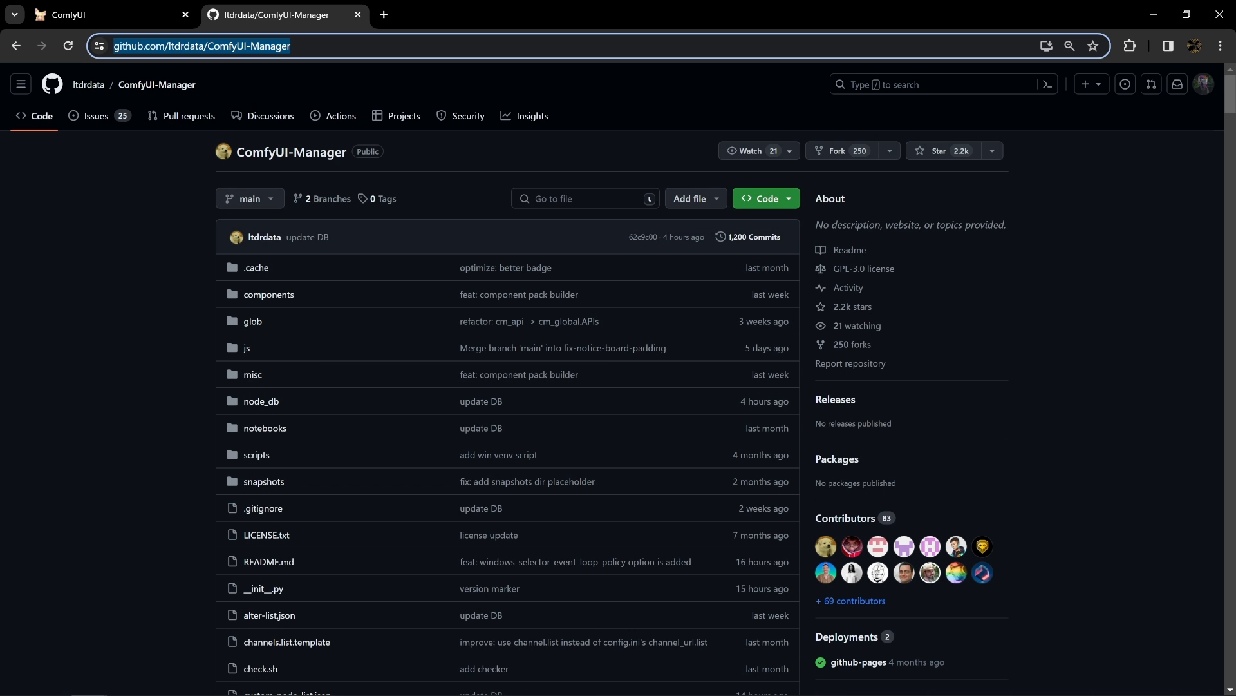
pyautogui.hotkey('alt', 'Tab')
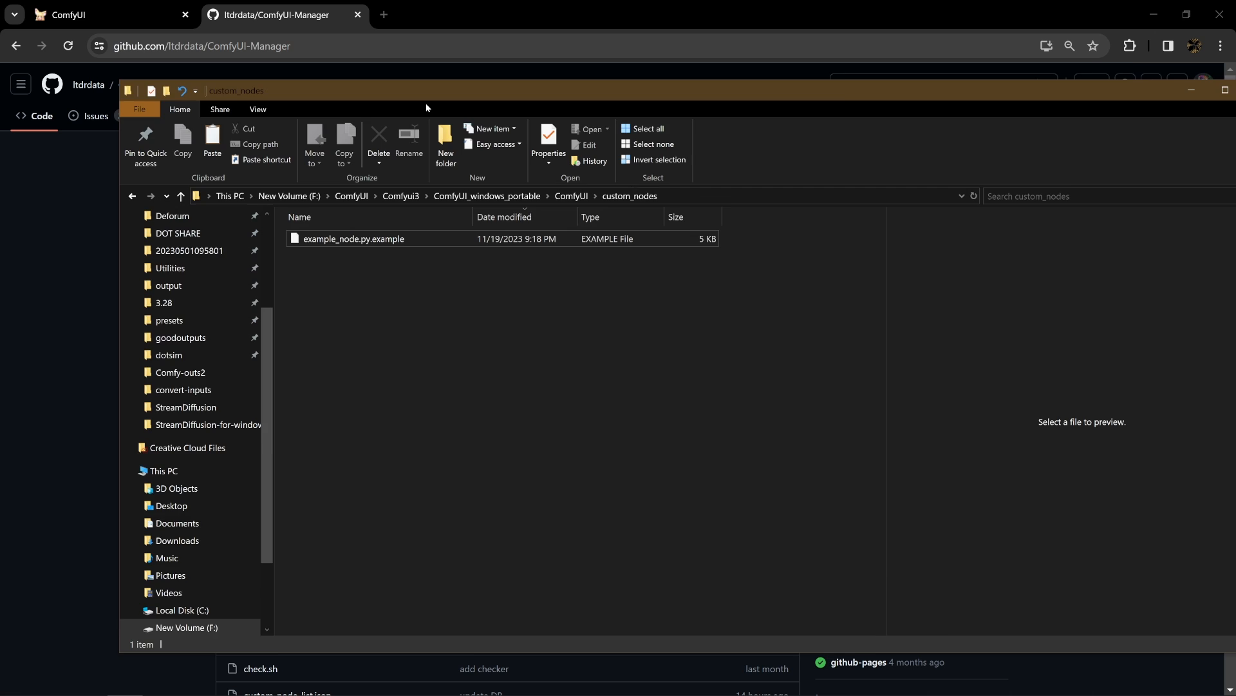
# - Copy the ComfyUI-Manager repository URL and open a command prompt in the custom_nodes folder
pyautogui.click(326, 61)
pyautogui.click(293, 49)
pyautogui.hotkey('ctrl', 'c')
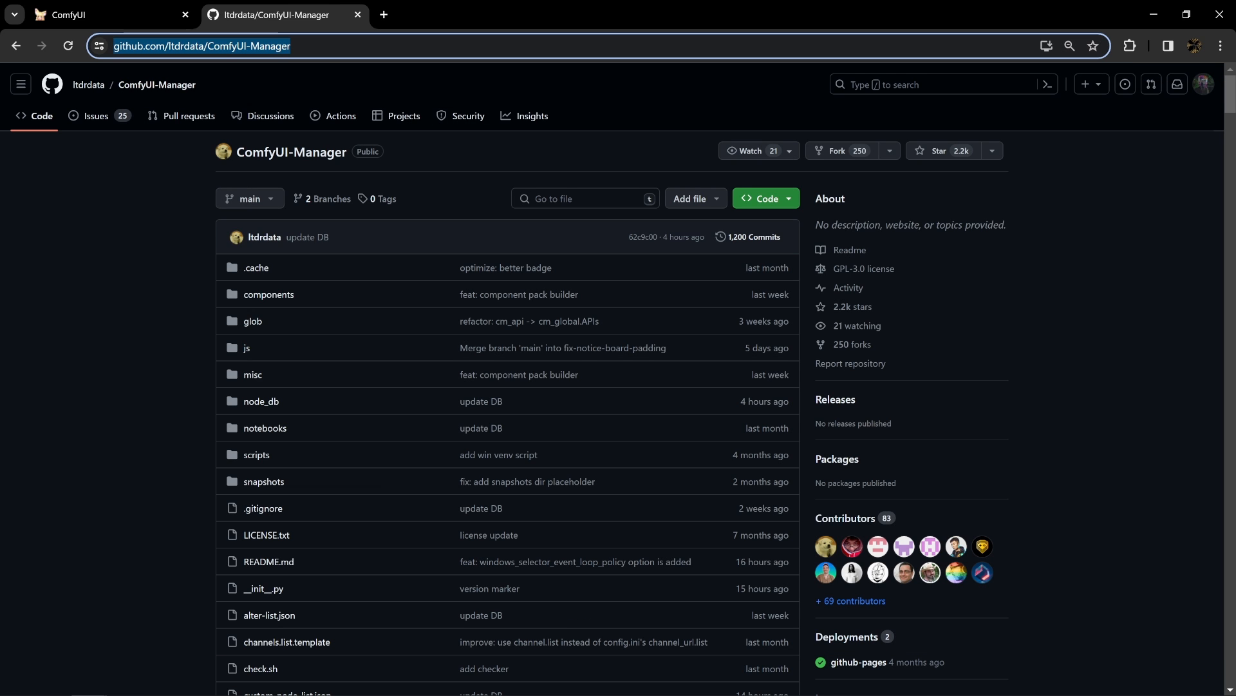
pyautogui.click(126, 683)
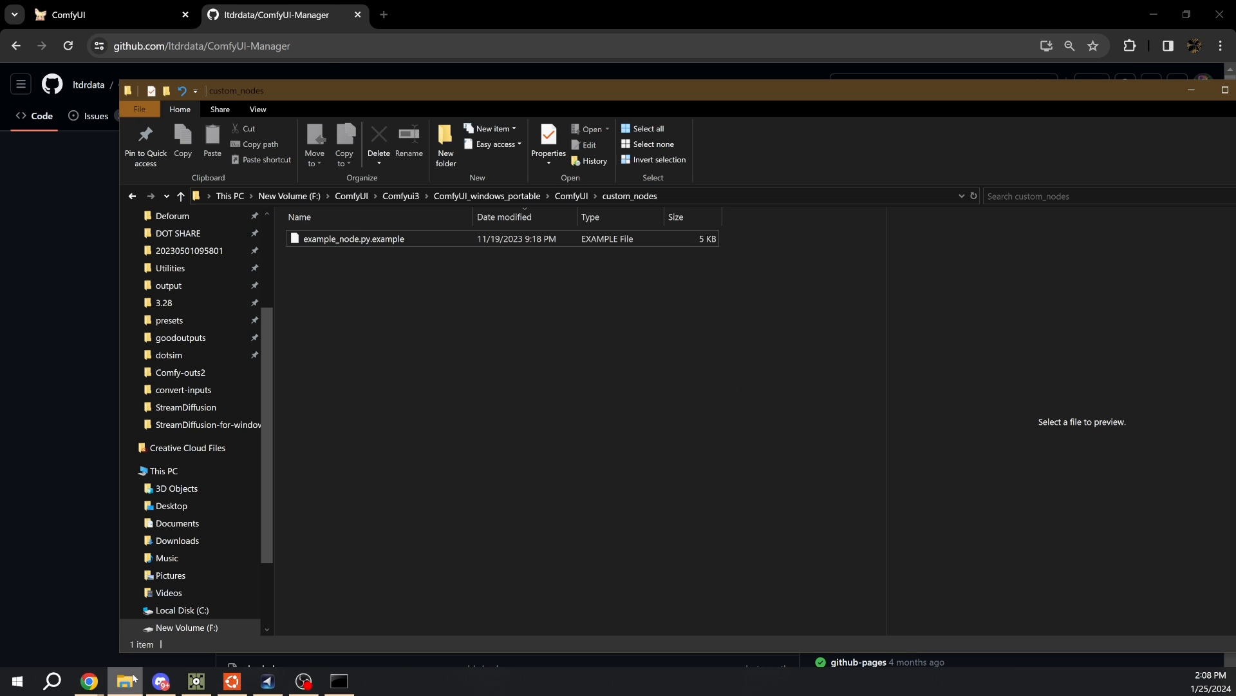
pyautogui.click(728, 198)
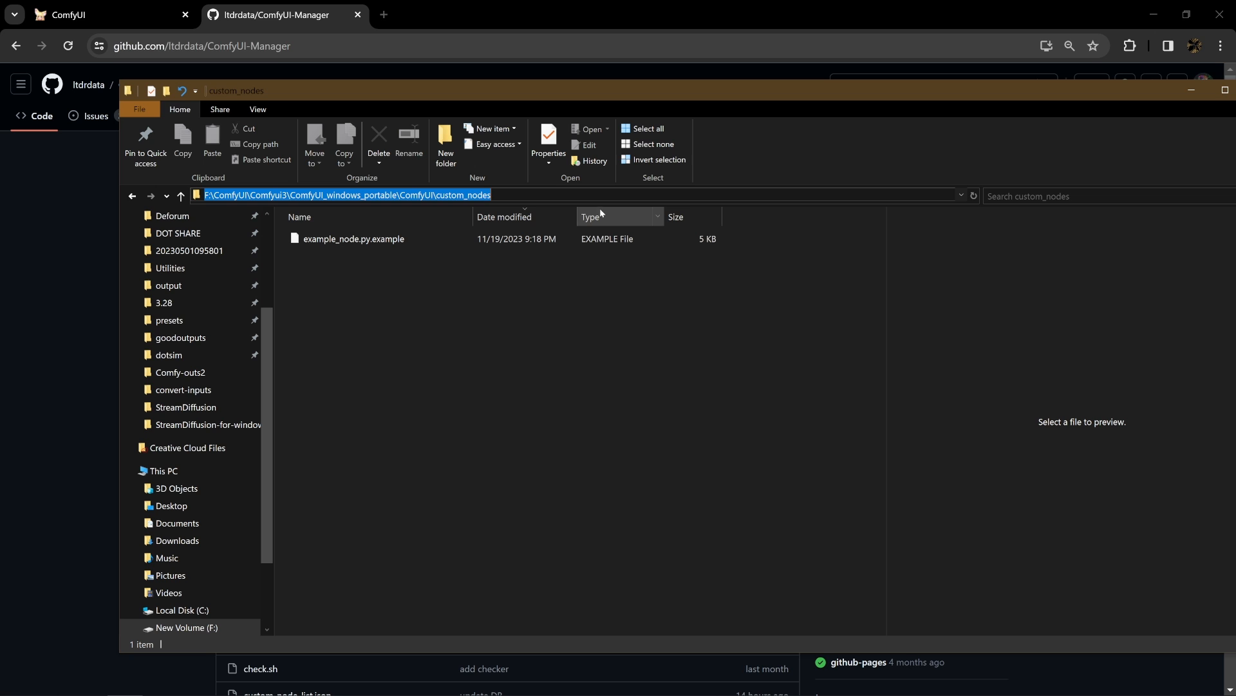
pyautogui.write('cmd')
pyautogui.press('Return')
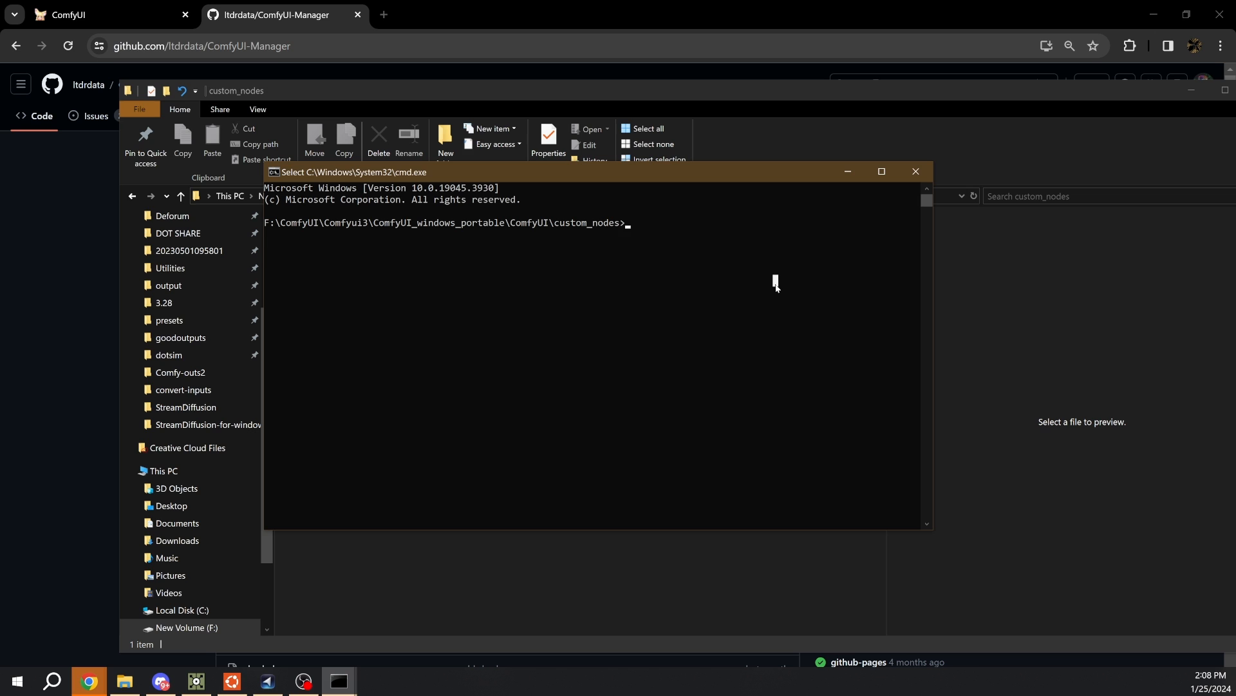
pyautogui.write('git clone')
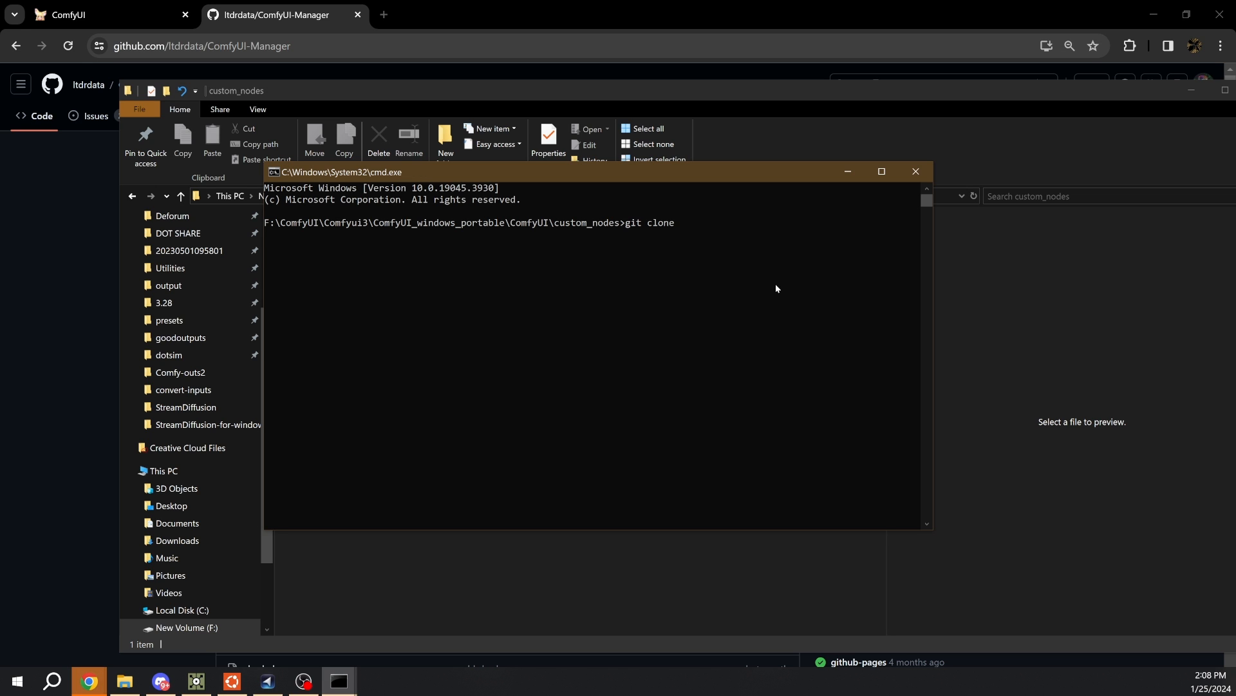
pyautogui.hotkey('ctrl', 'v')
pyautogui.press('Return')
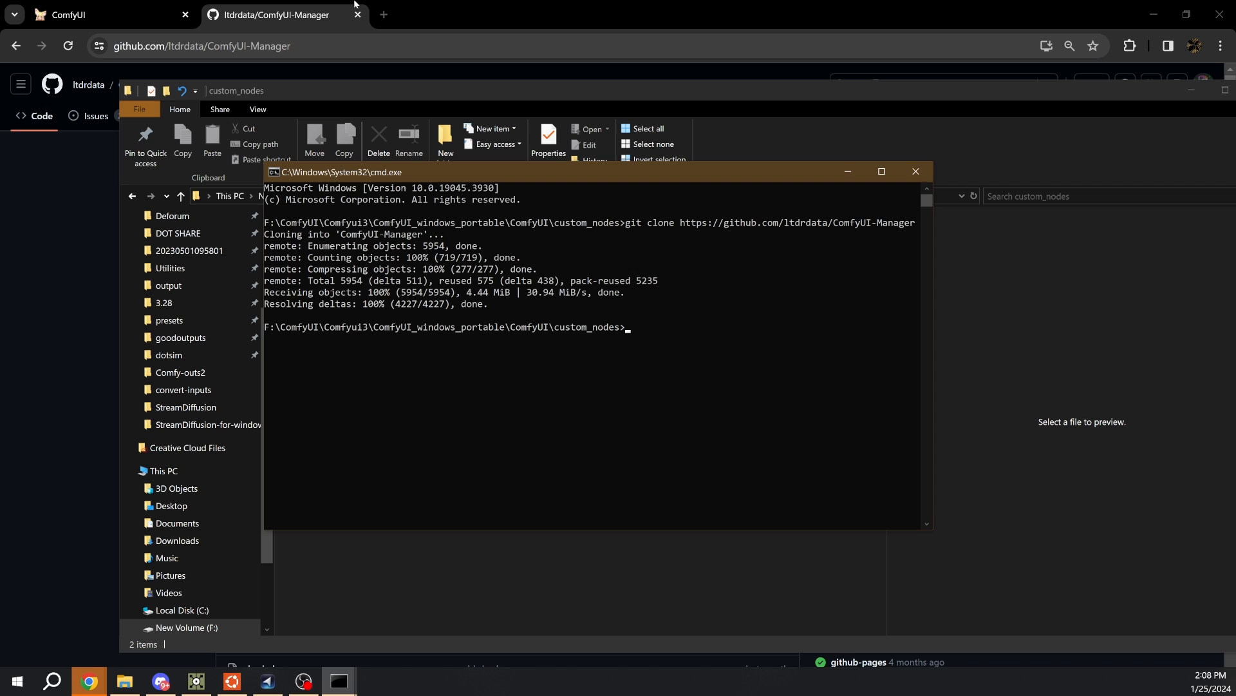
# - Return to the custom_nodes folder in File Explorer and open the cloned ComfyUI-Manager folder
pyautogui.click(1021, 99)
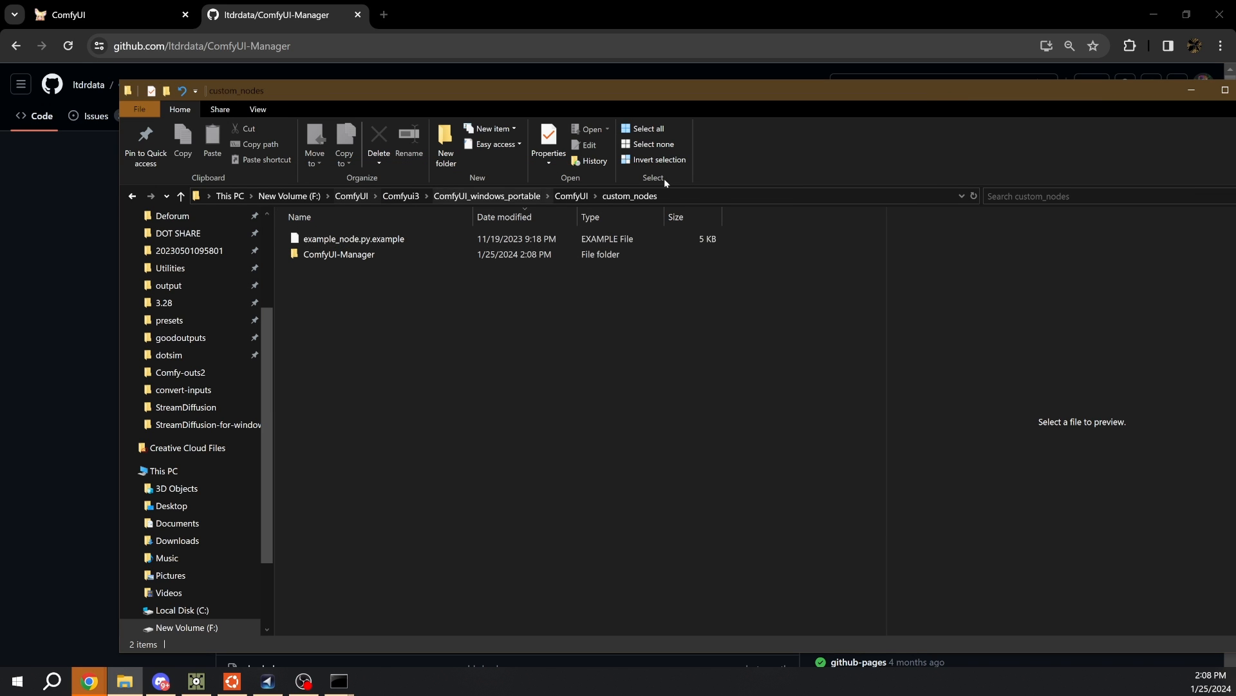
pyautogui.click(376, 258)
pyautogui.click(376, 261)
pyautogui.doubleClick(460, 255)
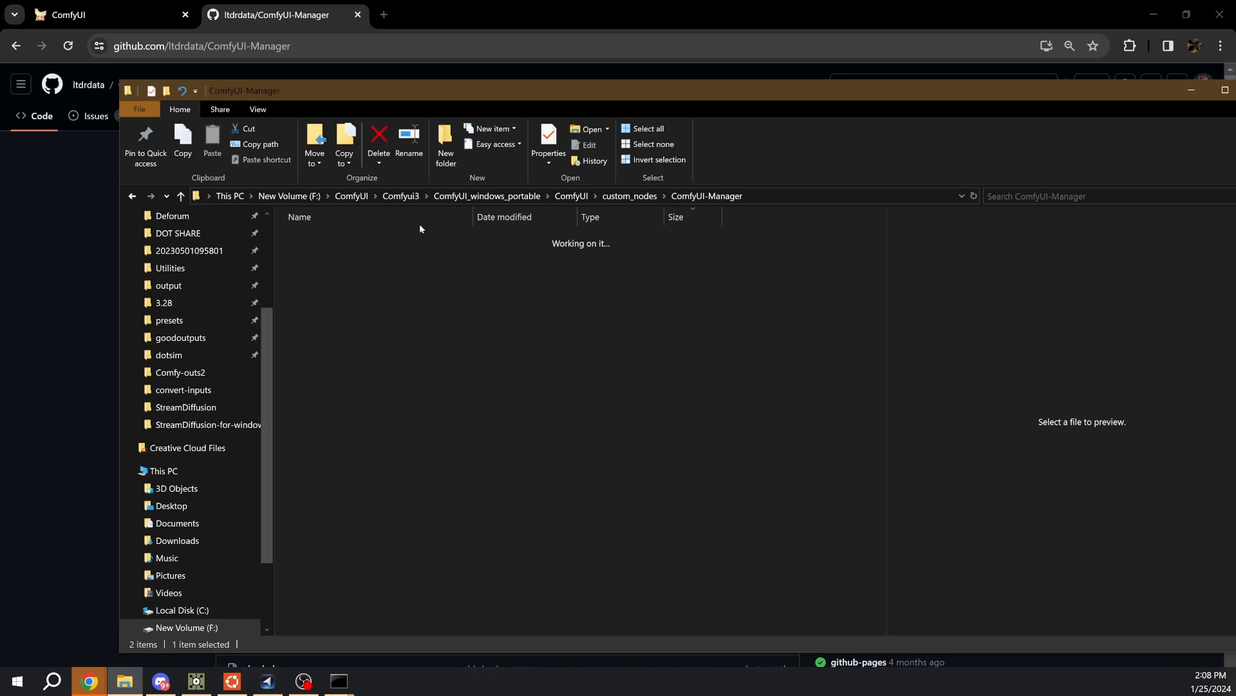
# - Switch to the ComfyUI tab in the browser, view the ComfyUI Manager menu, and close it
pyautogui.click(155, 8)
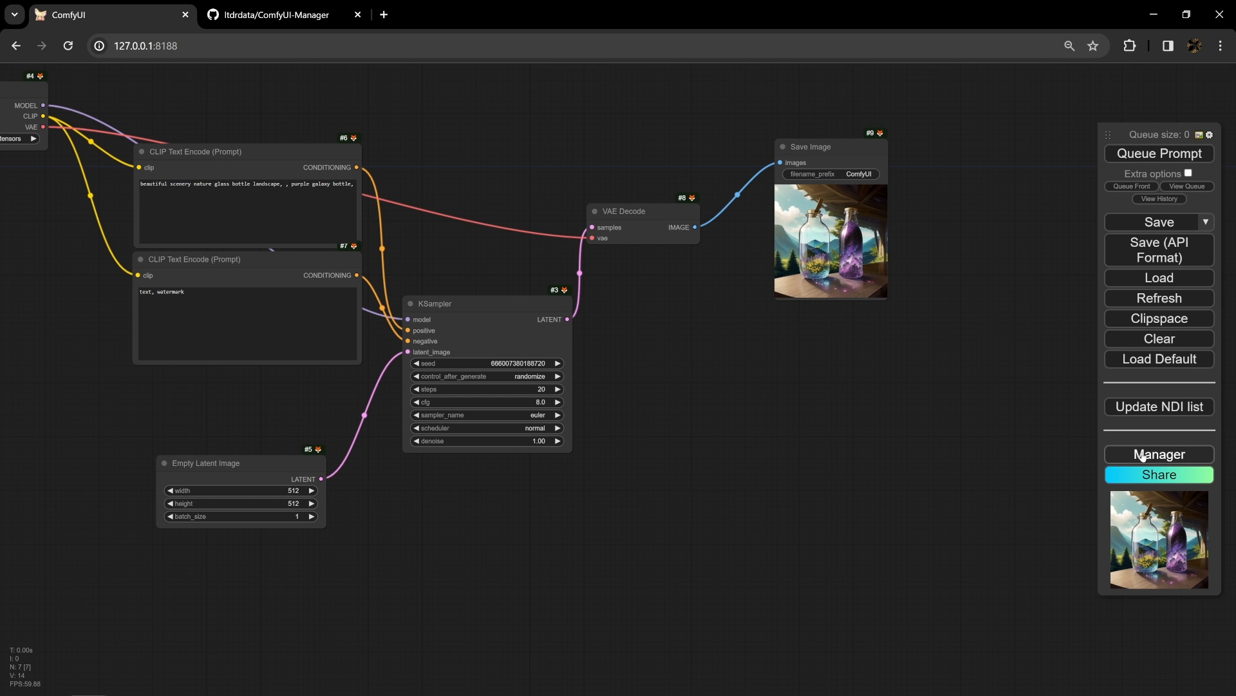
pyautogui.click(1150, 458)
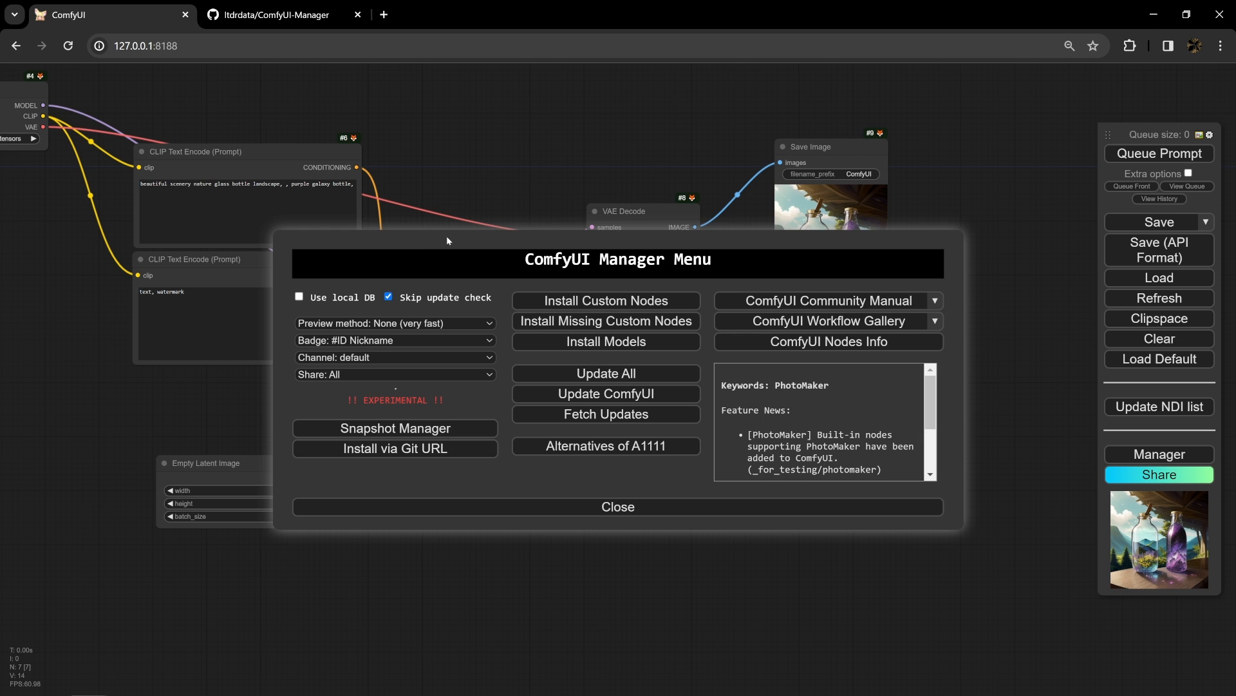
pyautogui.click(480, 505)
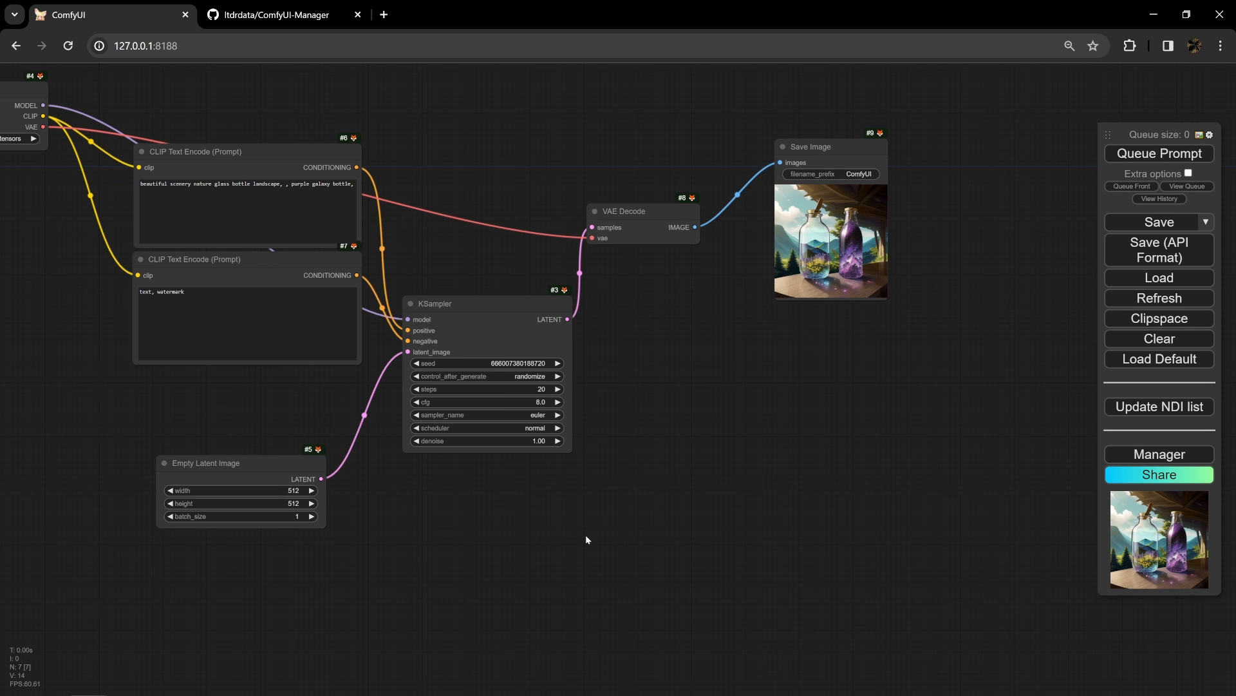
# - Reopen the ComfyUI Manager menu and bring up the Install Missing Custom Nodes list
pyautogui.moveTo(557, 525); pyautogui.dragTo(647, 532)
pyautogui.scroll(-3, 647, 532)
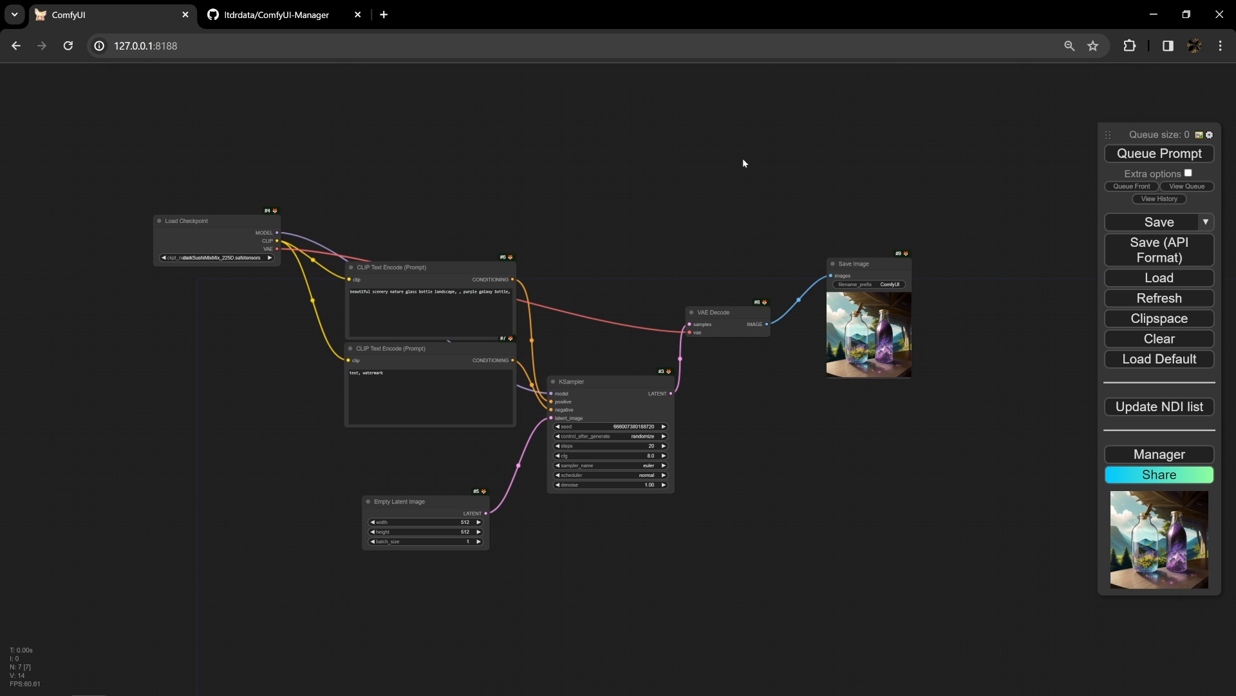
pyautogui.click(1171, 455)
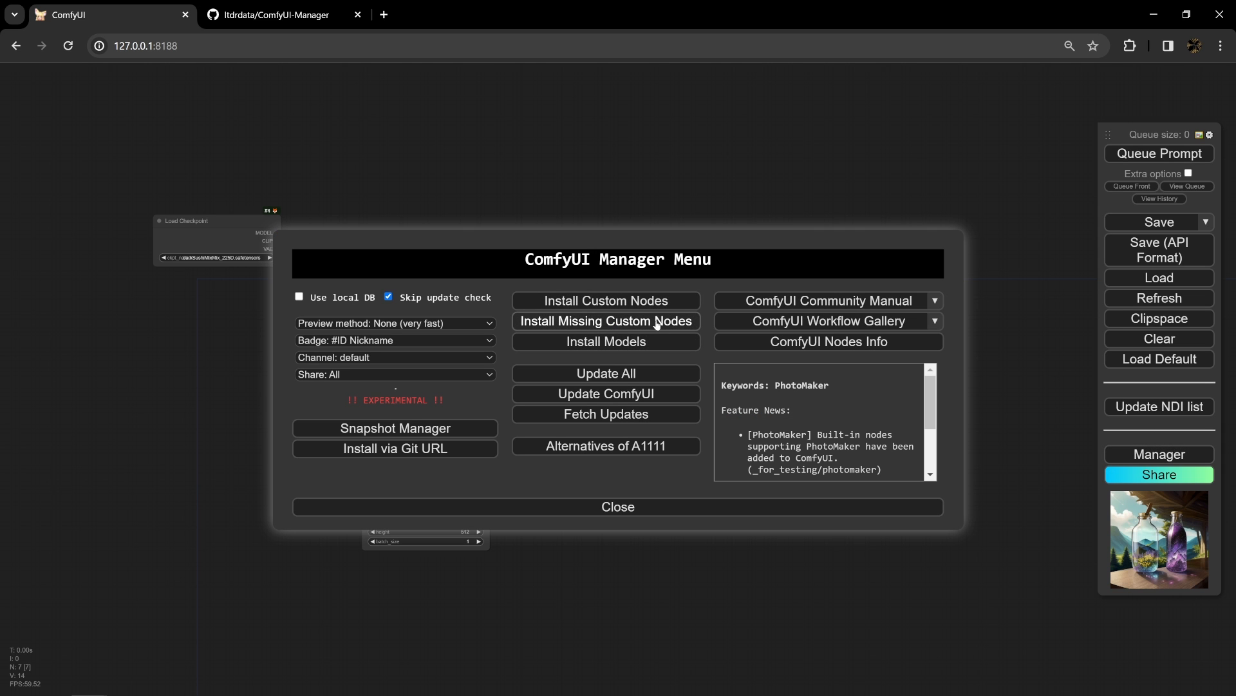
pyautogui.click(635, 327)
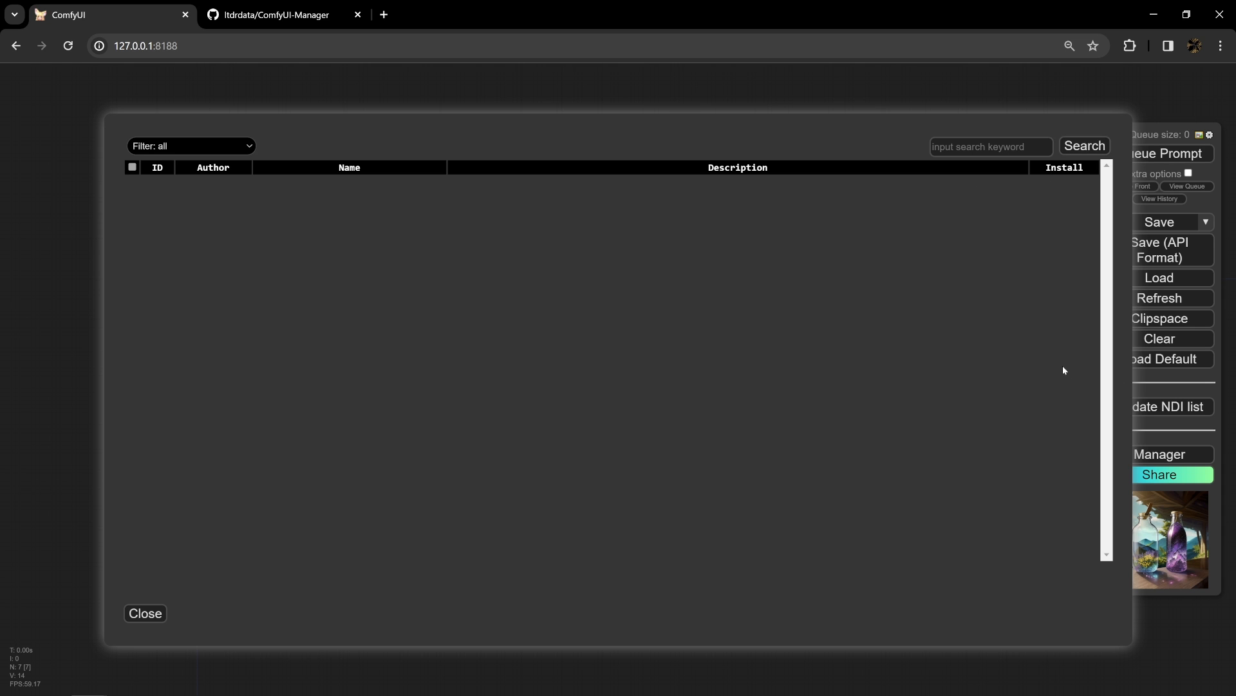
# - Bring up the command prompt used for the git clone and close it
pyautogui.moveTo(438, 668)
pyautogui.click(348, 677)
pyautogui.click(329, 578)
pyautogui.moveTo(338, 681)
pyautogui.click(396, 634)
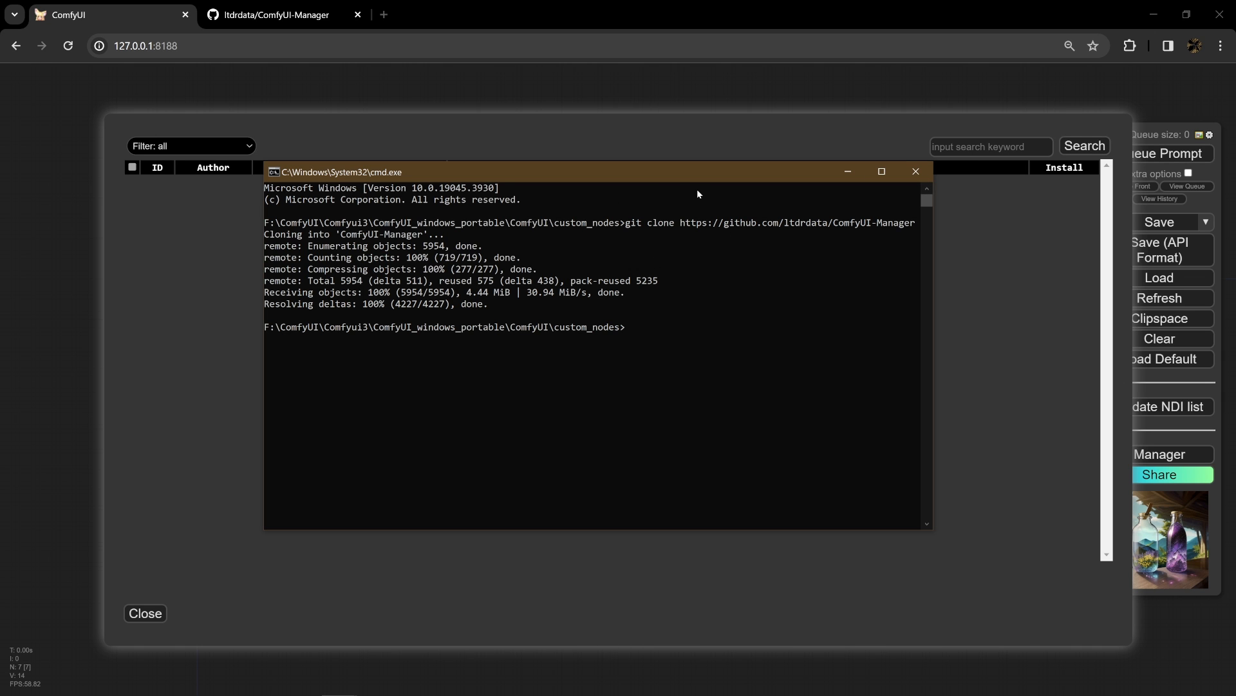
pyautogui.moveTo(696, 171); pyautogui.dragTo(717, 234)
pyautogui.click(936, 233)
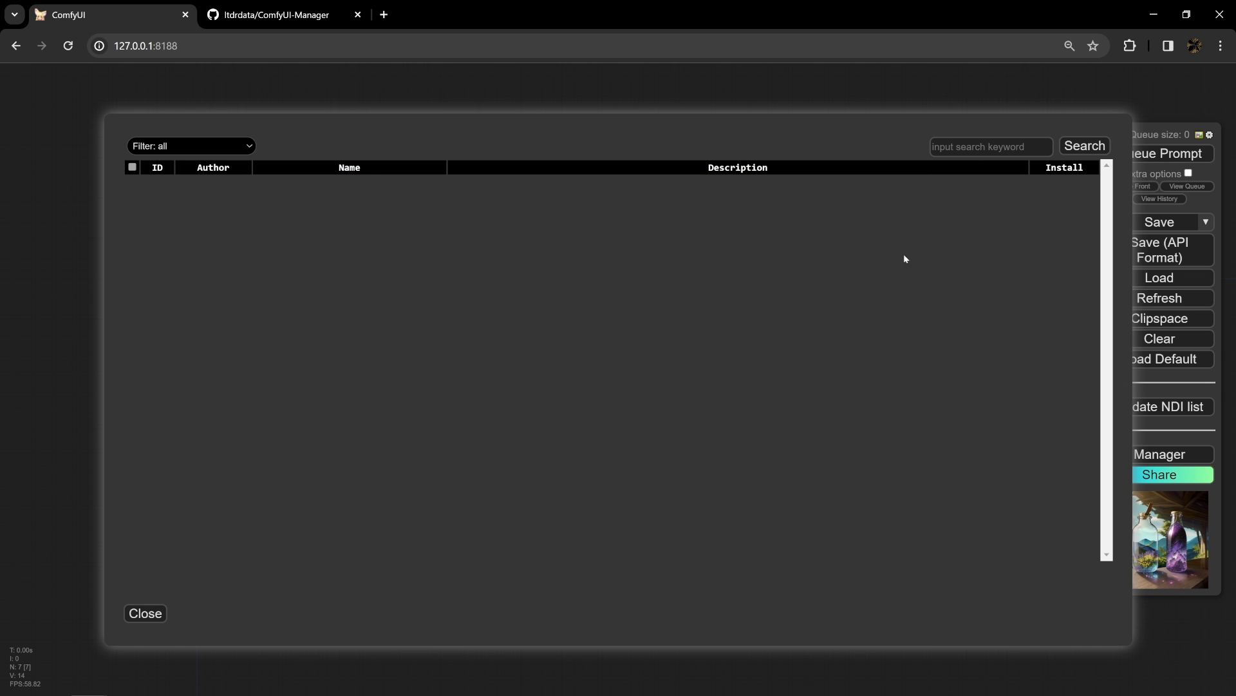
# - Bring up the run_nvidia_gpu_TD.bat console and close it to shut down the ComfyUI server
pyautogui.click(339, 681)
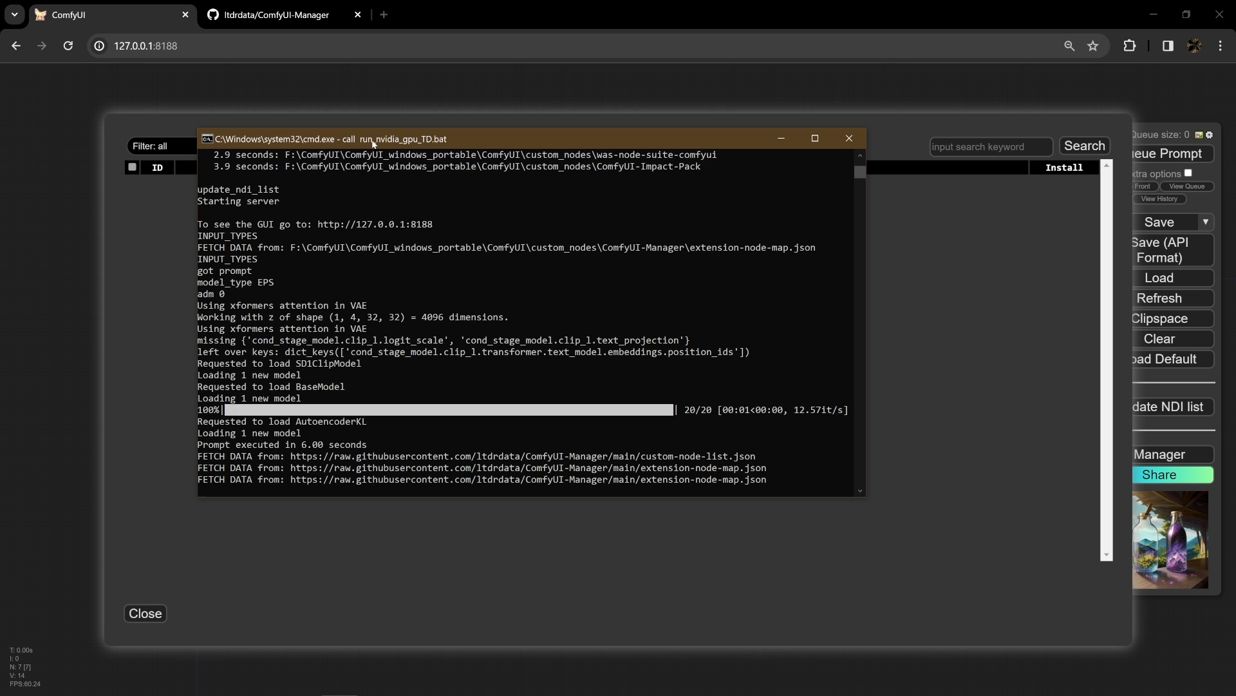
pyautogui.scroll(-4, 622, 403)
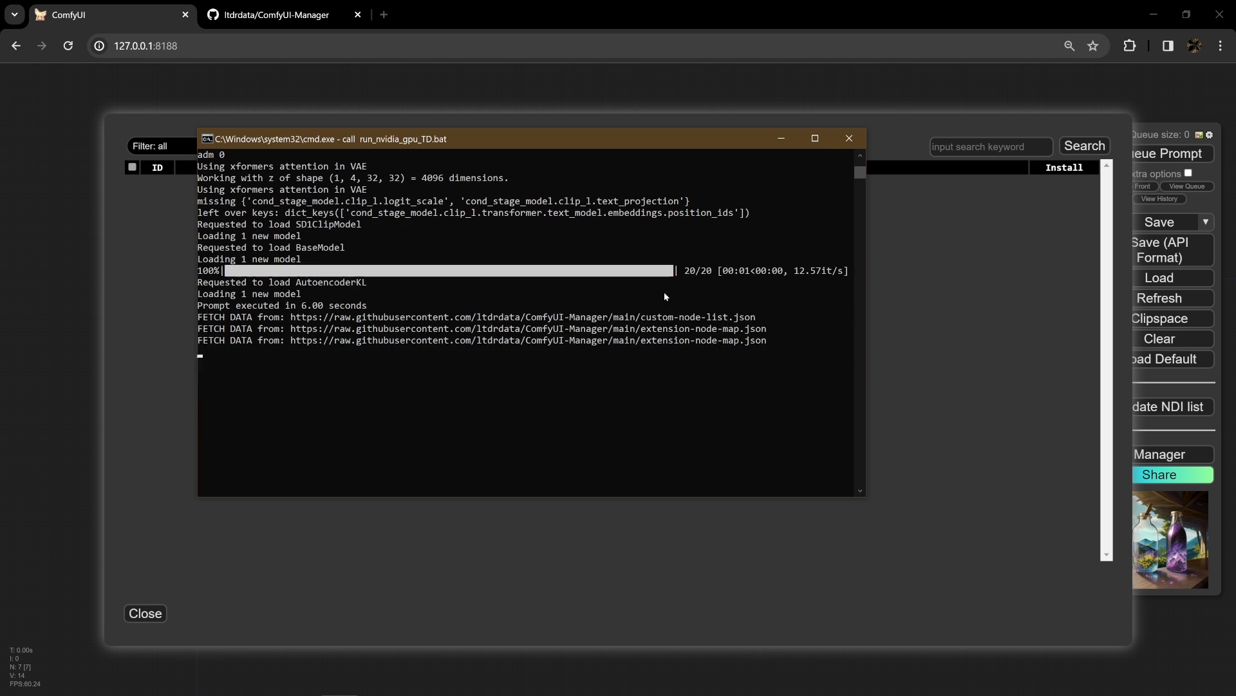
pyautogui.click(847, 139)
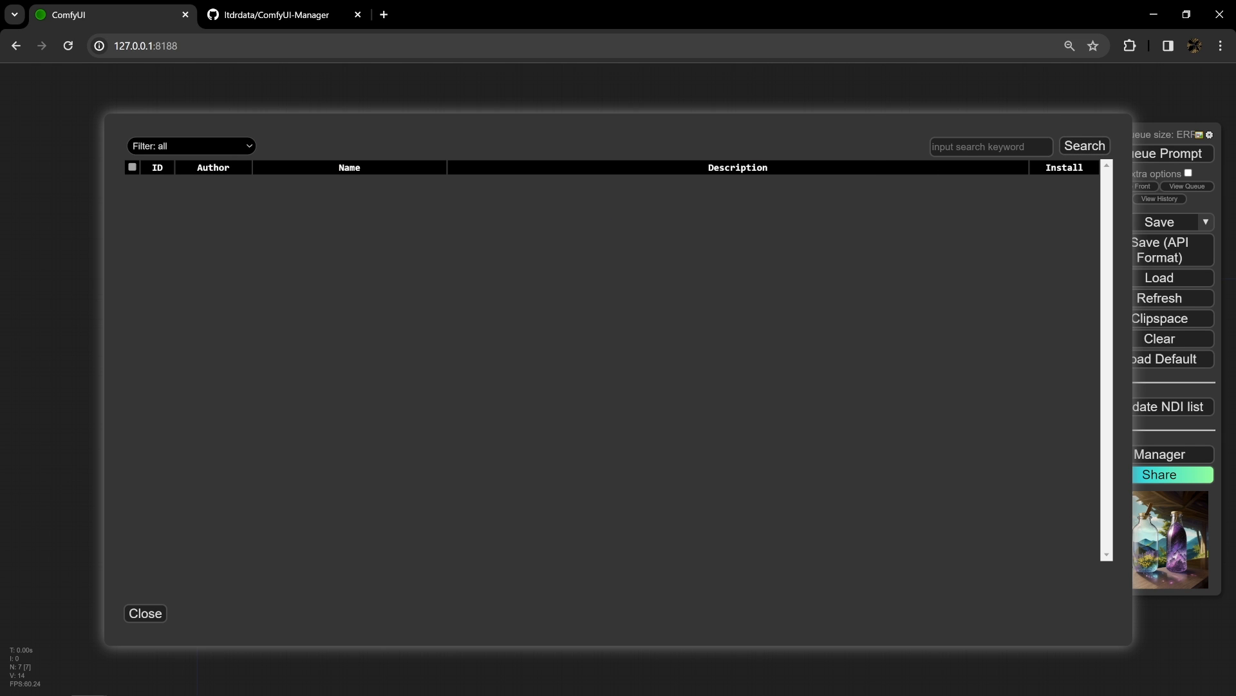
# - Close the missing custom nodes list and the ComfyUI Manager menu
pyautogui.click(153, 612)
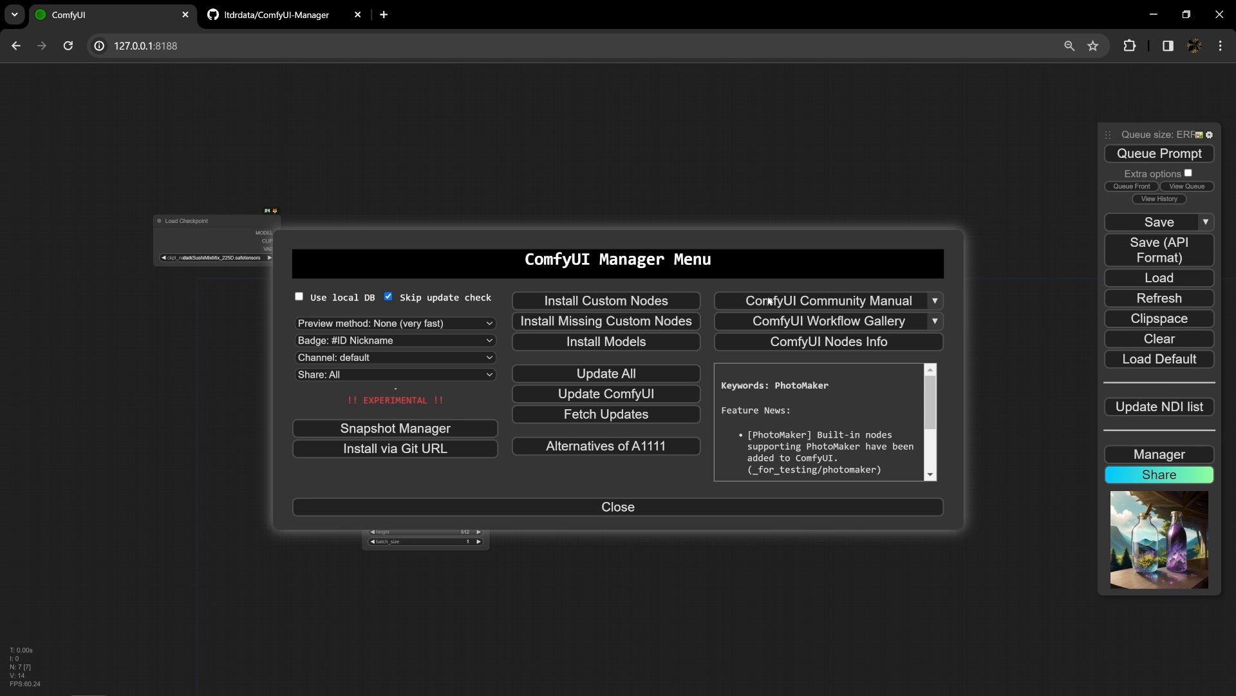
pyautogui.click(449, 509)
pyautogui.scroll(-1, 651, 303)
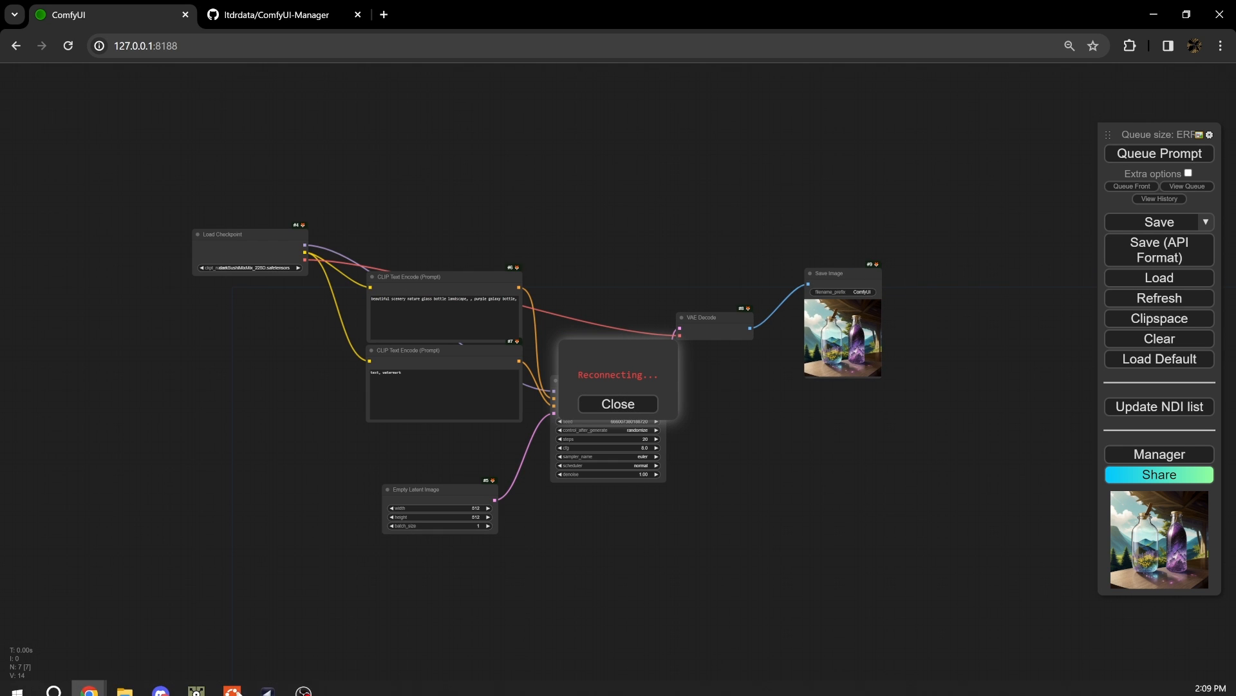
# - Switch to TouchDesigner, relaunch ComfyUI from the ComfyTD component, and bring up its startup console
pyautogui.click(196, 682)
pyautogui.click(1106, 138)
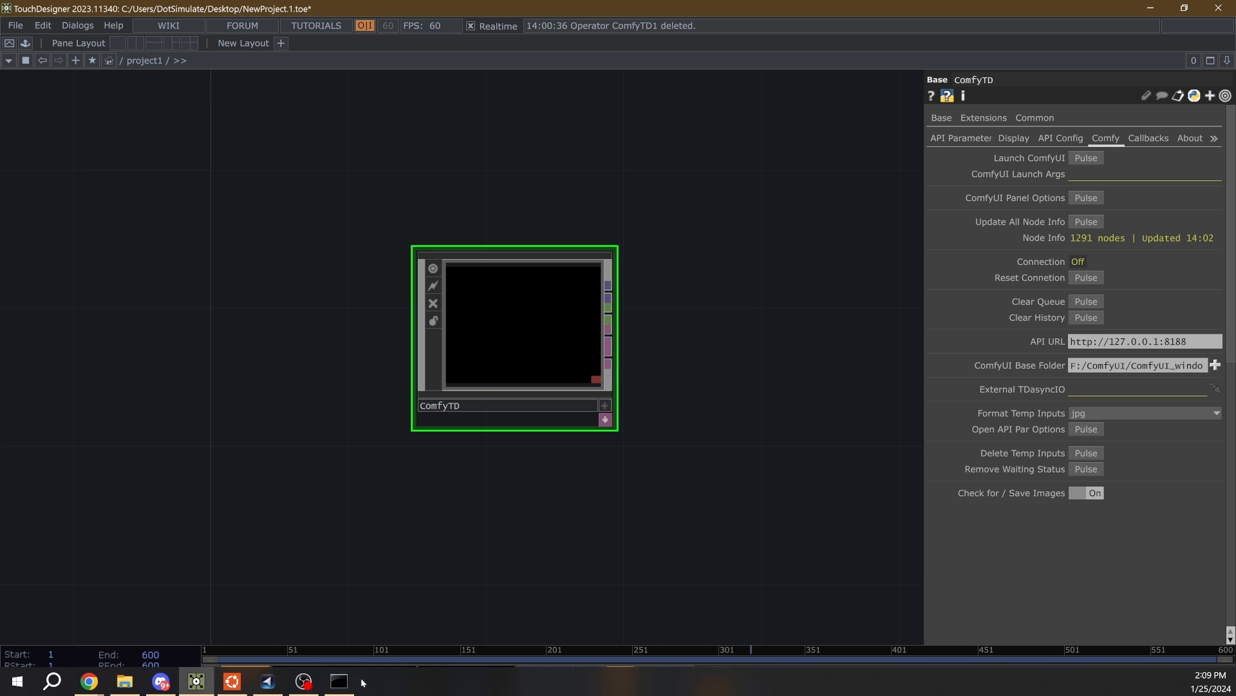
pyautogui.click(345, 685)
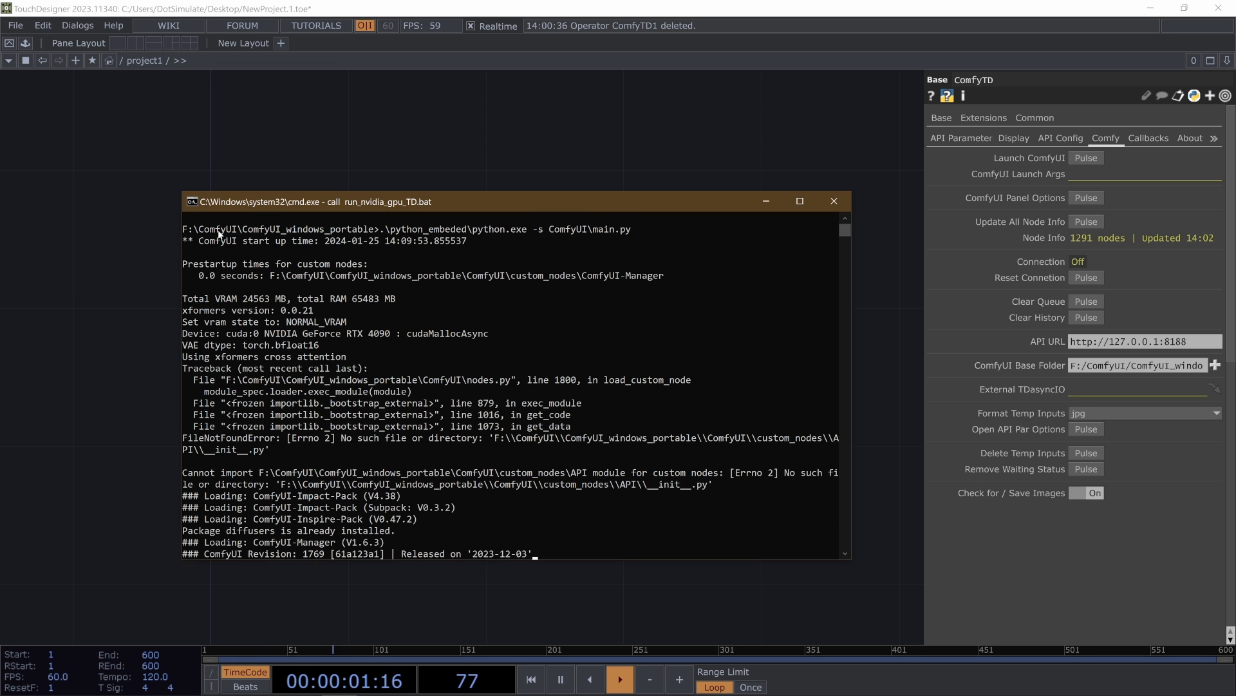
# - Move both CLIP Text Encode prompt nodes higher in the reloaded ComfyUI workflow
pyautogui.click(110, 234)
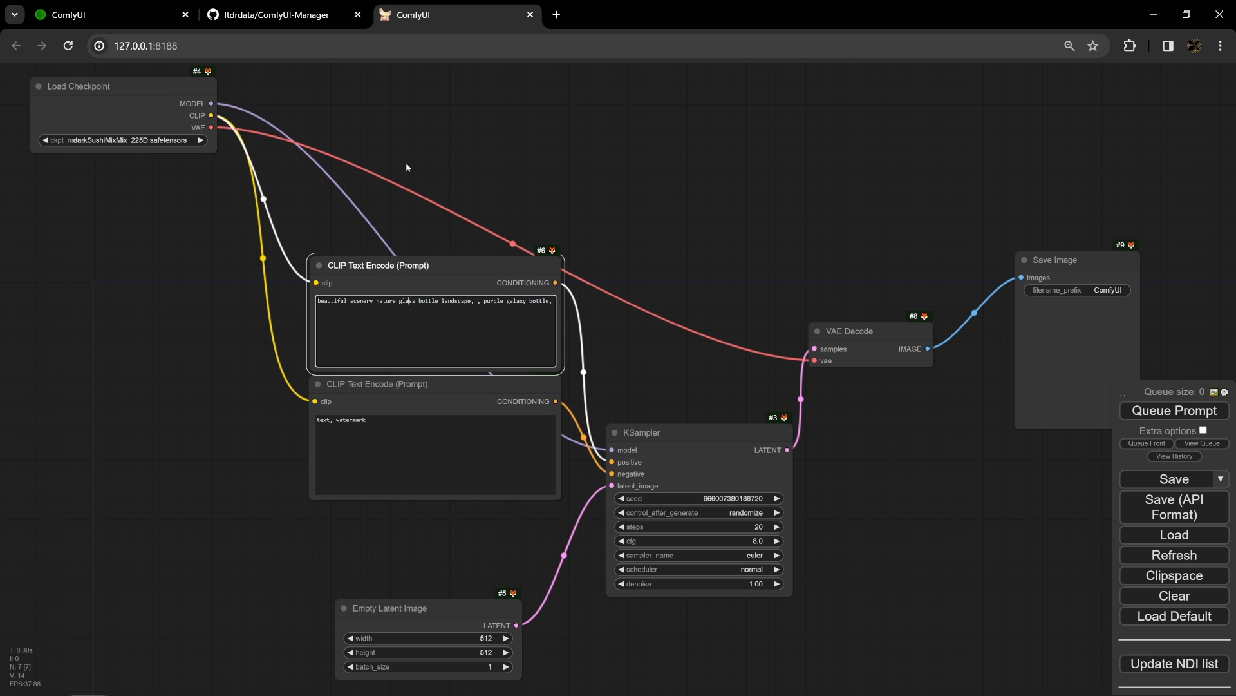
pyautogui.moveTo(438, 264); pyautogui.dragTo(438, 152)
pyautogui.moveTo(451, 380); pyautogui.dragTo(435, 295)
# - Replace the positive prompt with "new york city skyline, claymation world, stunning details, tilt shift mini mini"
pyautogui.doubleClick(456, 188)
pyautogui.hotkey('ctrl', 'a')
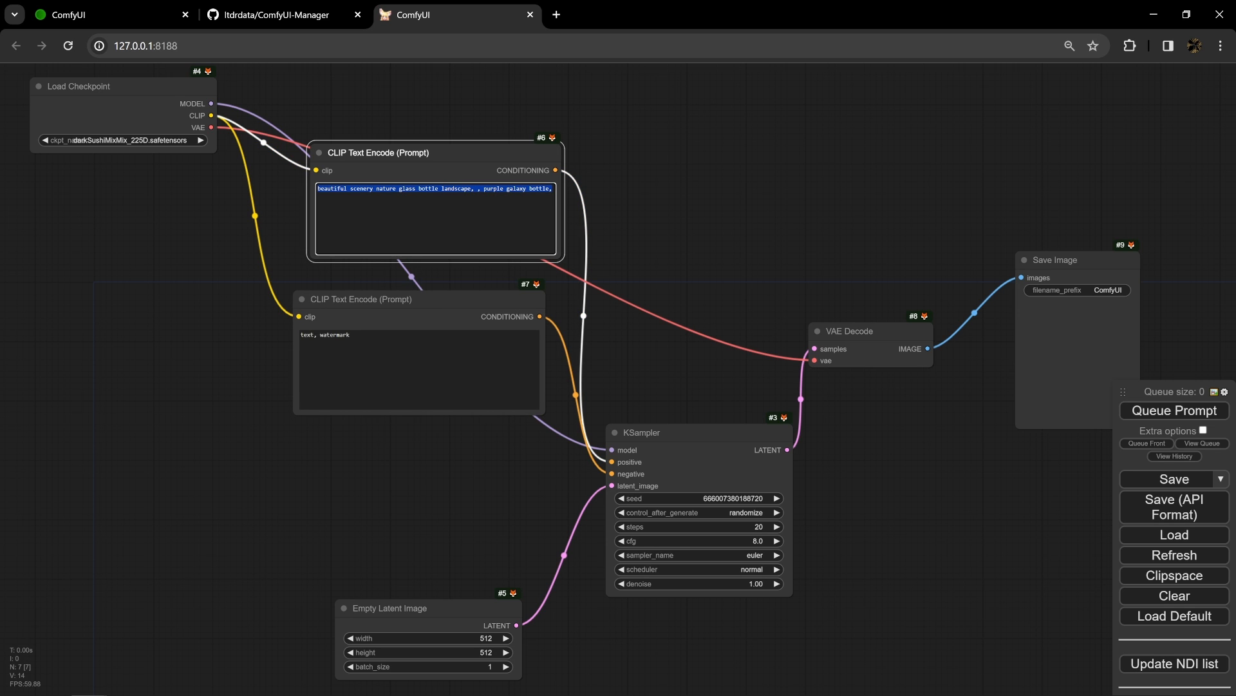
pyautogui.write('ne')
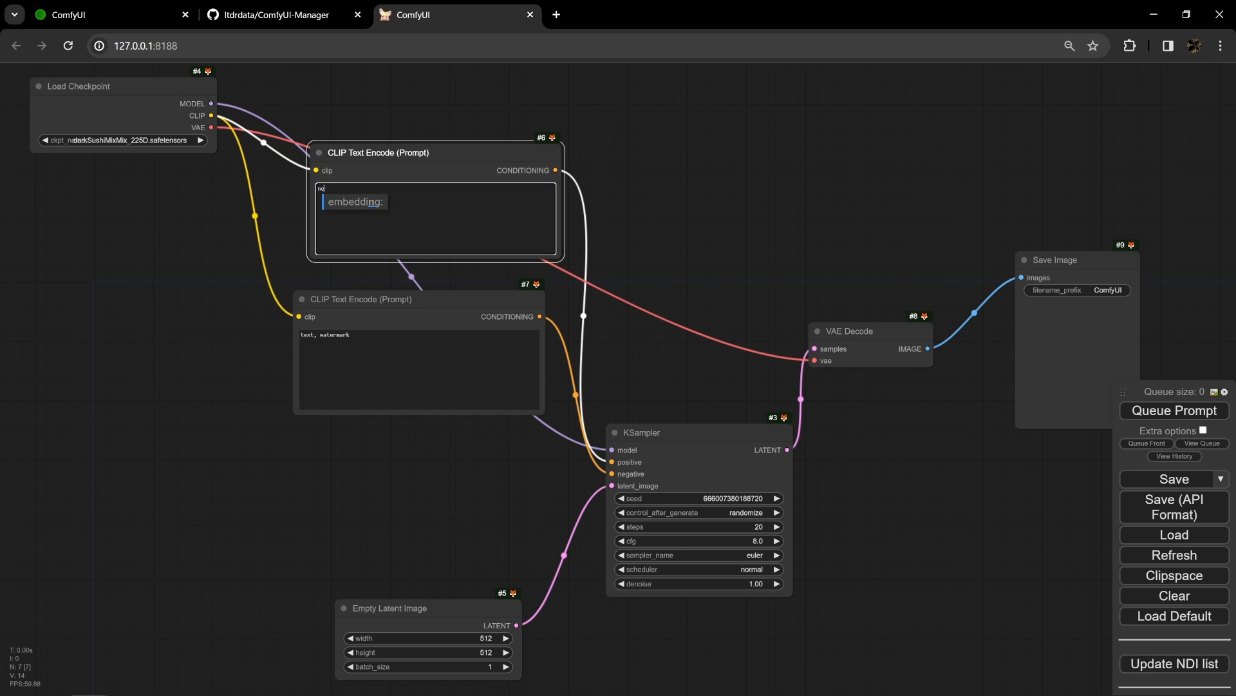
pyautogui.write('w york city skyli')
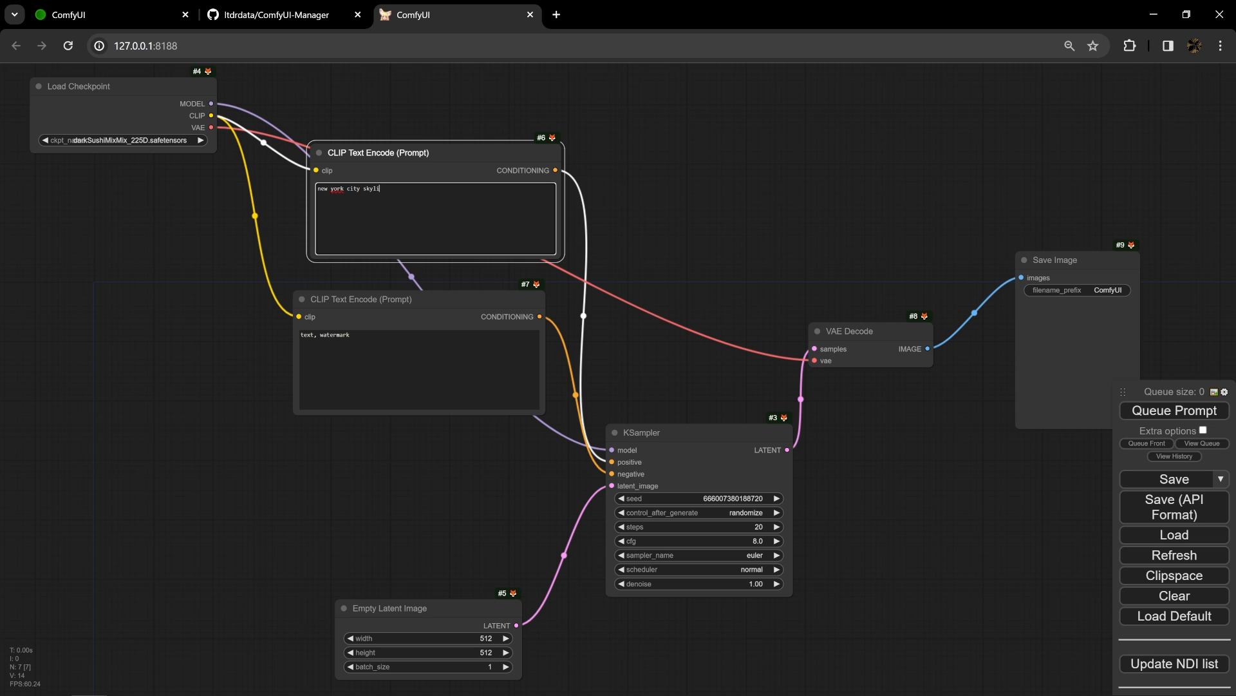
pyautogui.write('ne, claymation world, stunning details, tilt shift mini mini')
# - Set the Load Checkpoint model to sd_xl_base_1.0_0.9vae.safetensors and move the node down level with the prompt nodes
pyautogui.click(132, 171)
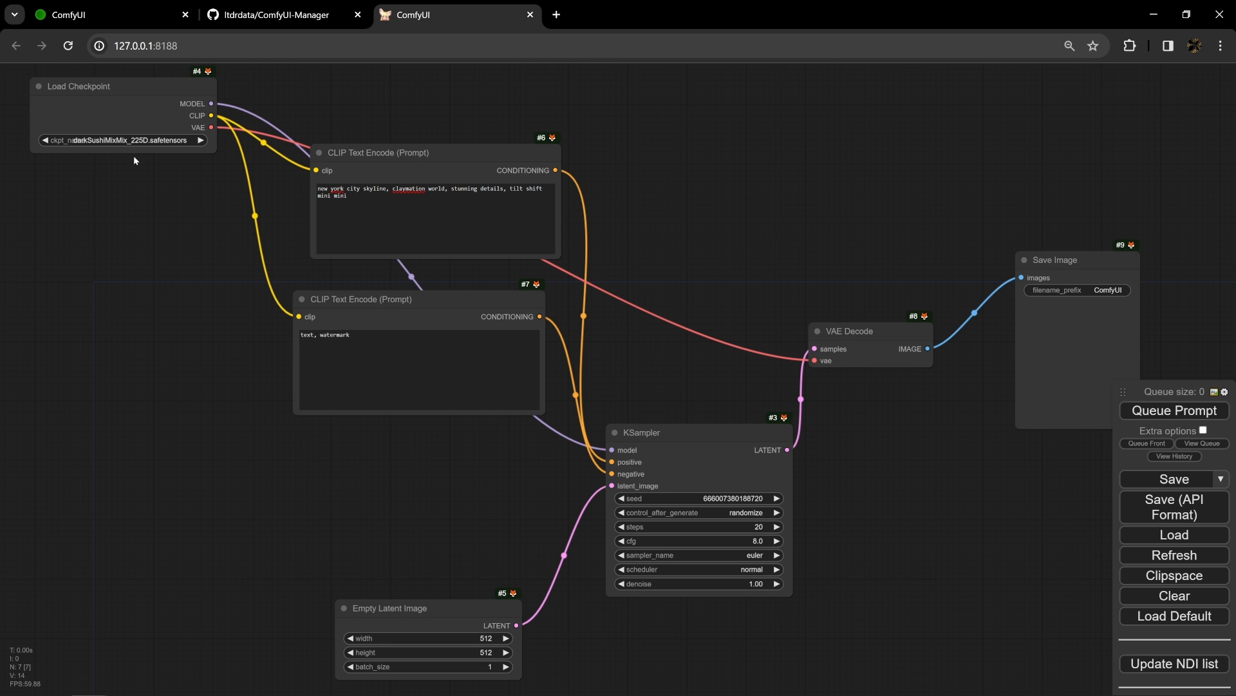
pyautogui.click(154, 149)
pyautogui.click(135, 139)
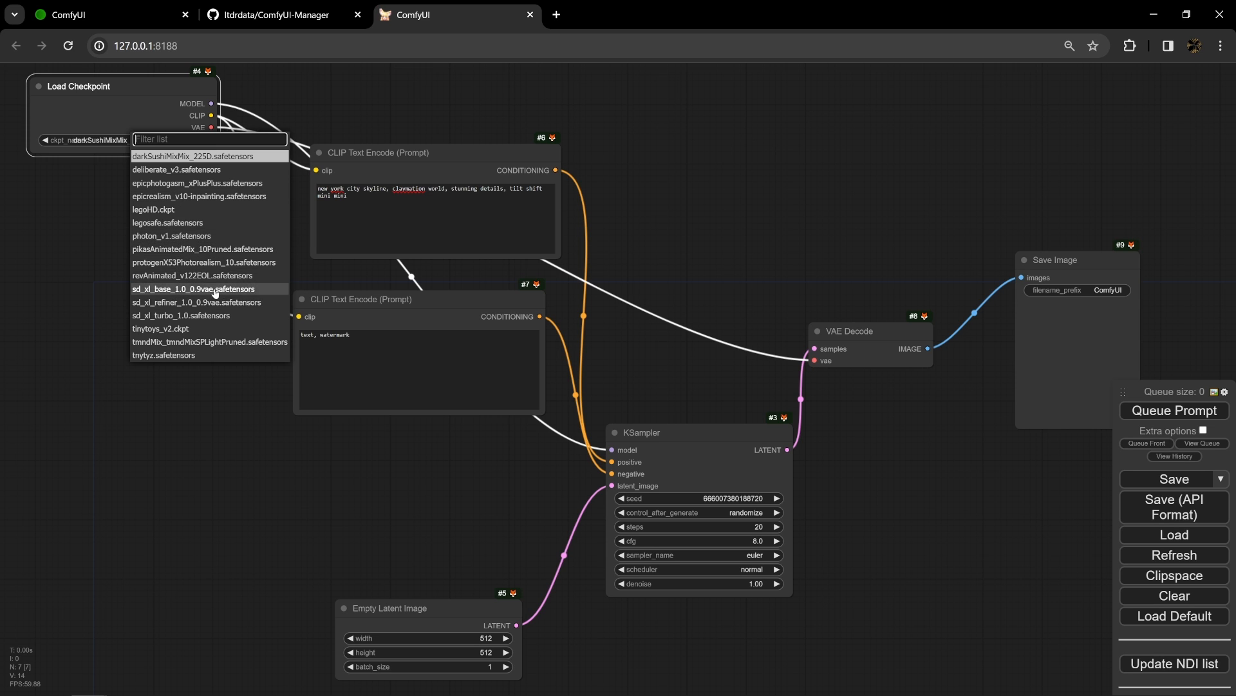
pyautogui.click(194, 289)
pyautogui.moveTo(130, 103); pyautogui.dragTo(134, 243)
pyautogui.moveTo(211, 404); pyautogui.dragTo(280, 385)
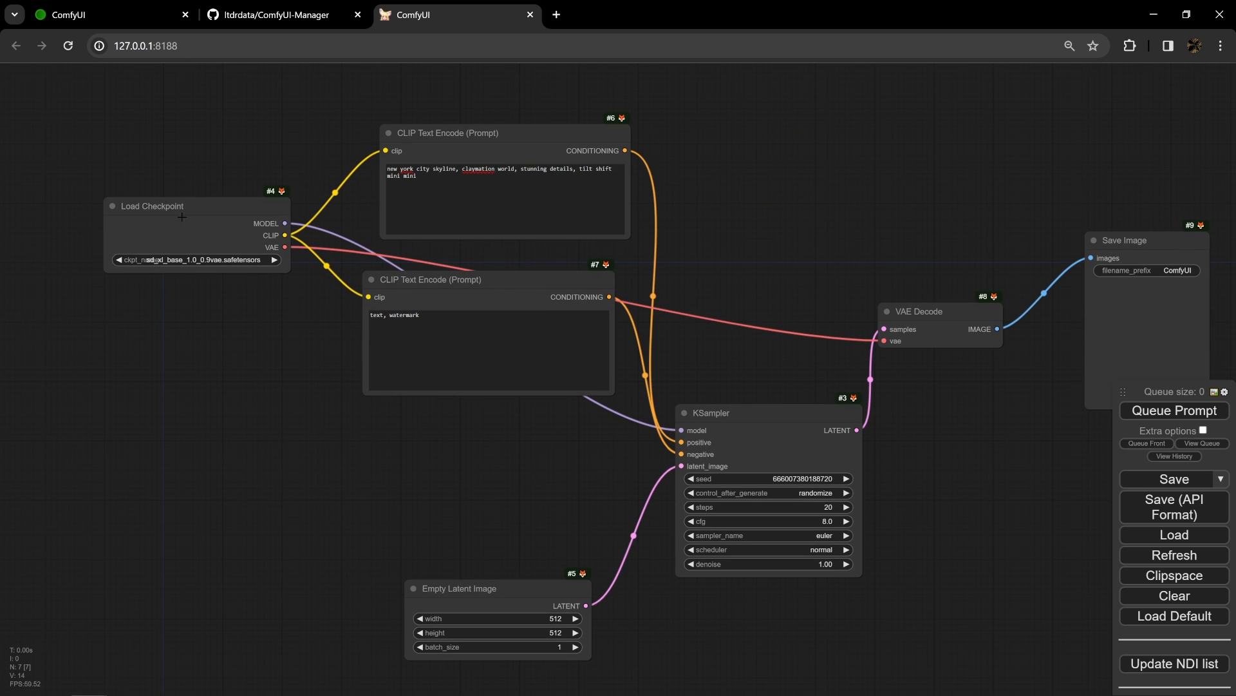
# - Set the Empty Latent Image width and height to 1024 each
pyautogui.moveTo(514, 494); pyautogui.dragTo(450, 414)
pyautogui.click(477, 538)
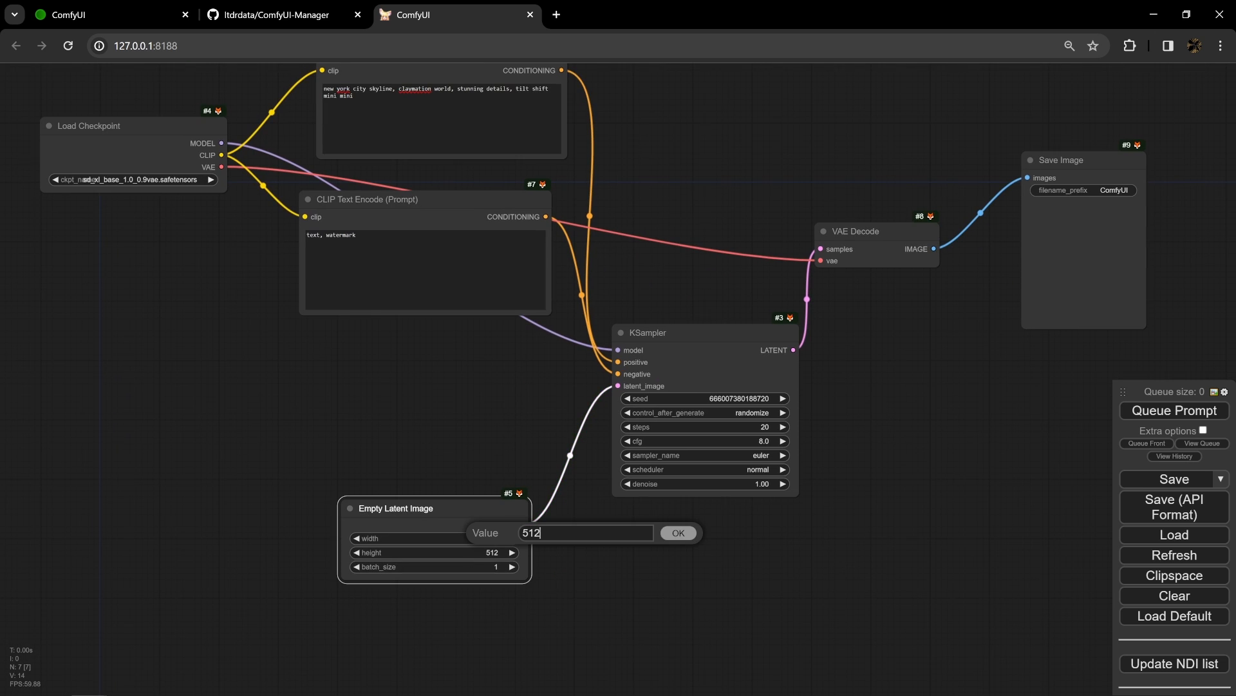
pyautogui.press('BackSpace')
pyautogui.press('BackSpace')
pyautogui.press('BackSpace')
pyautogui.write('1024')
pyautogui.press('Return')
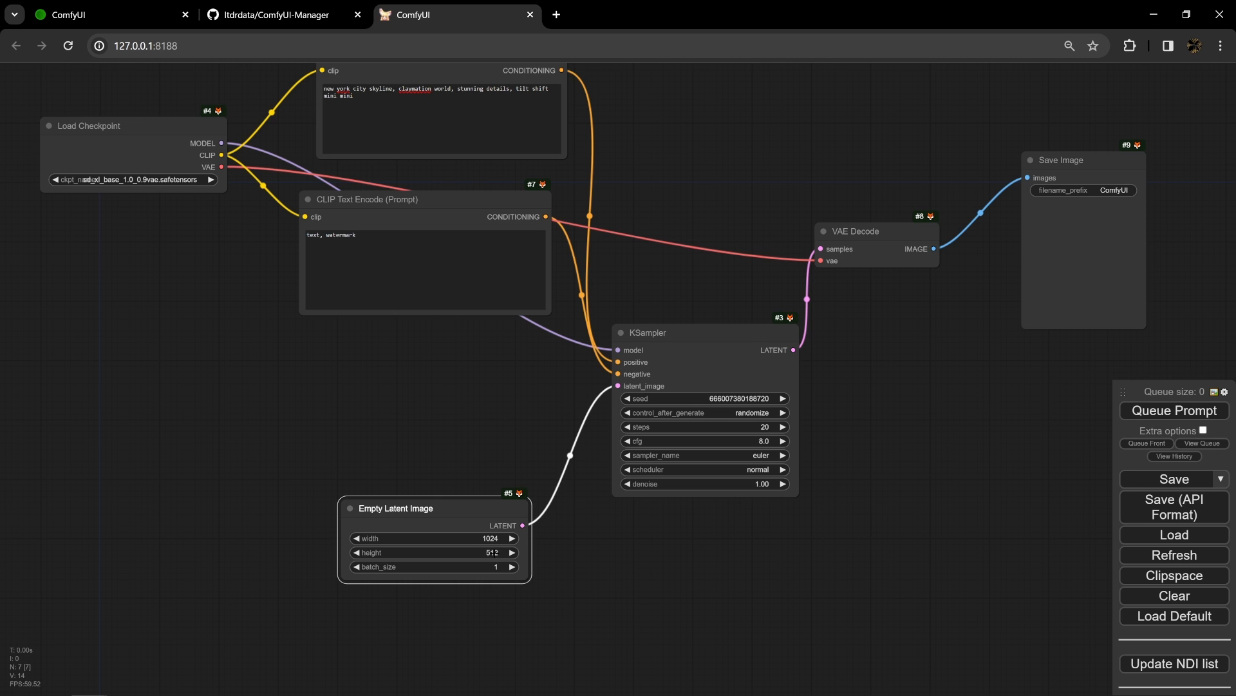
pyautogui.click(492, 552)
pyautogui.doubleClick(581, 546)
pyautogui.write('1024')
pyautogui.press('Return')
pyautogui.scroll(-2, 388, 446)
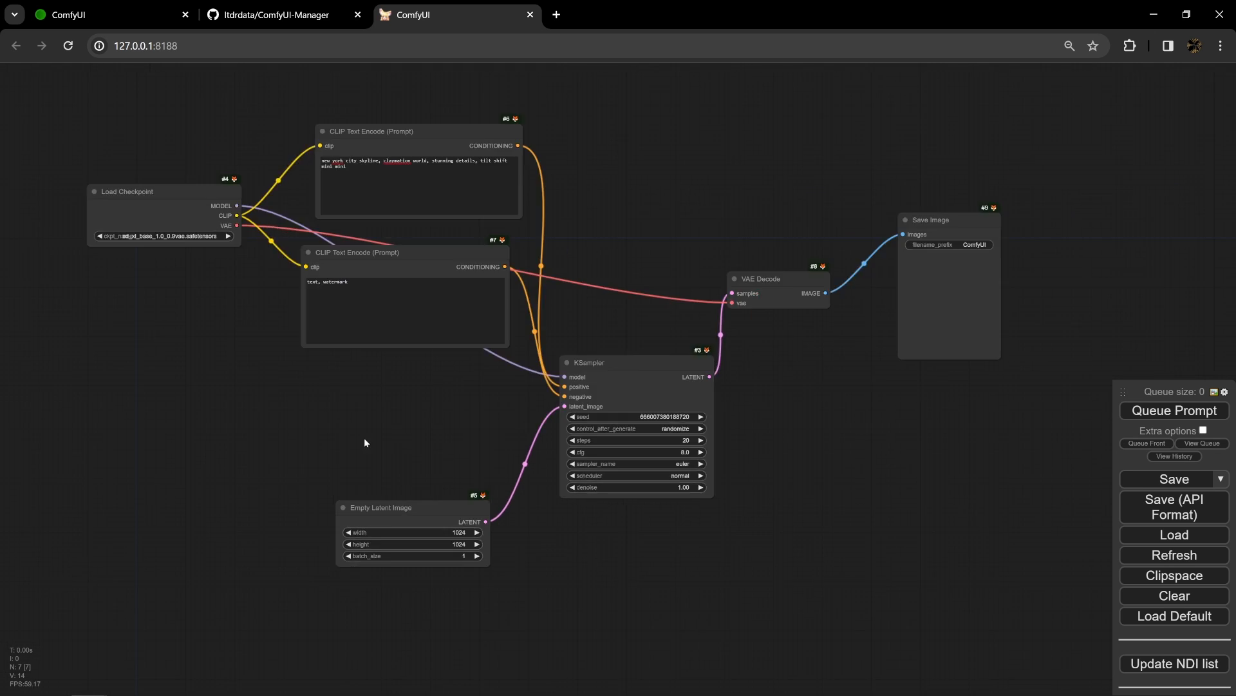
# - Move the Save Image node slightly lower and queue the prompt for generation
pyautogui.moveTo(364, 438); pyautogui.dragTo(374, 500)
pyautogui.moveTo(931, 362); pyautogui.dragTo(951, 394)
pyautogui.click(1175, 410)
# - Raise the floating menu panel and move the VAE Decode, KSampler and Empty Latent Image nodes up into a tighter layout
pyautogui.moveTo(1150, 398); pyautogui.dragTo(1137, 180)
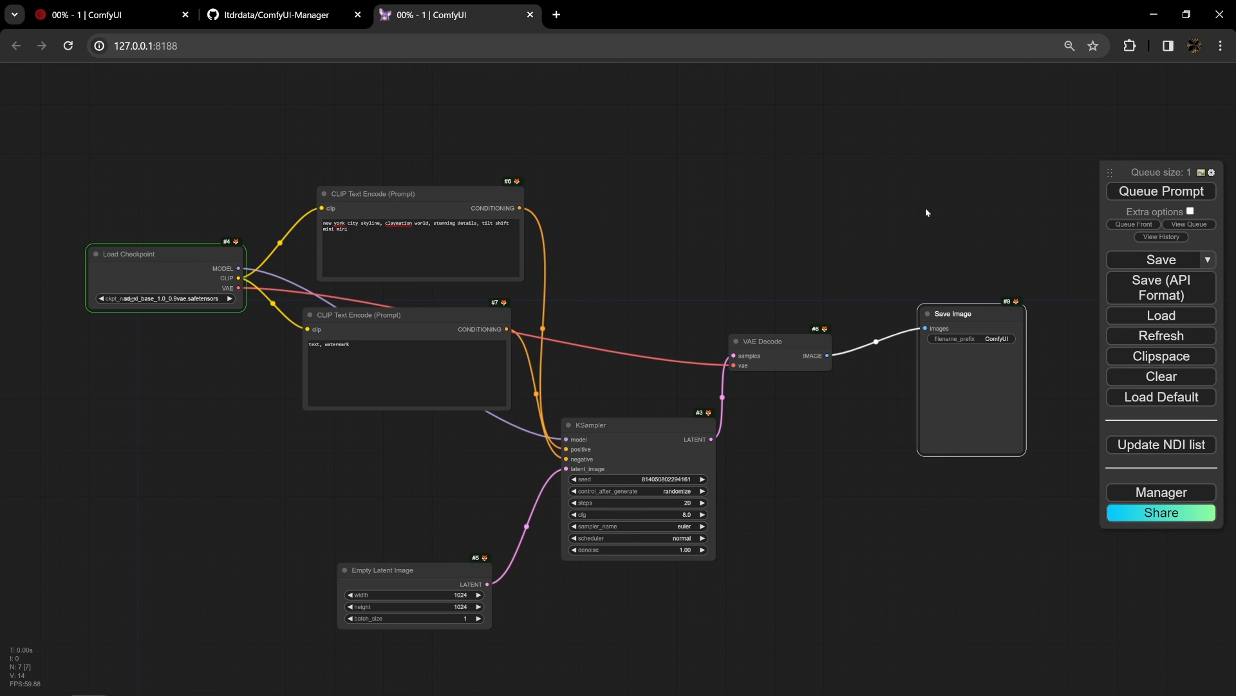
pyautogui.moveTo(786, 352); pyautogui.dragTo(808, 286)
pyautogui.moveTo(649, 440); pyautogui.dragTo(653, 351)
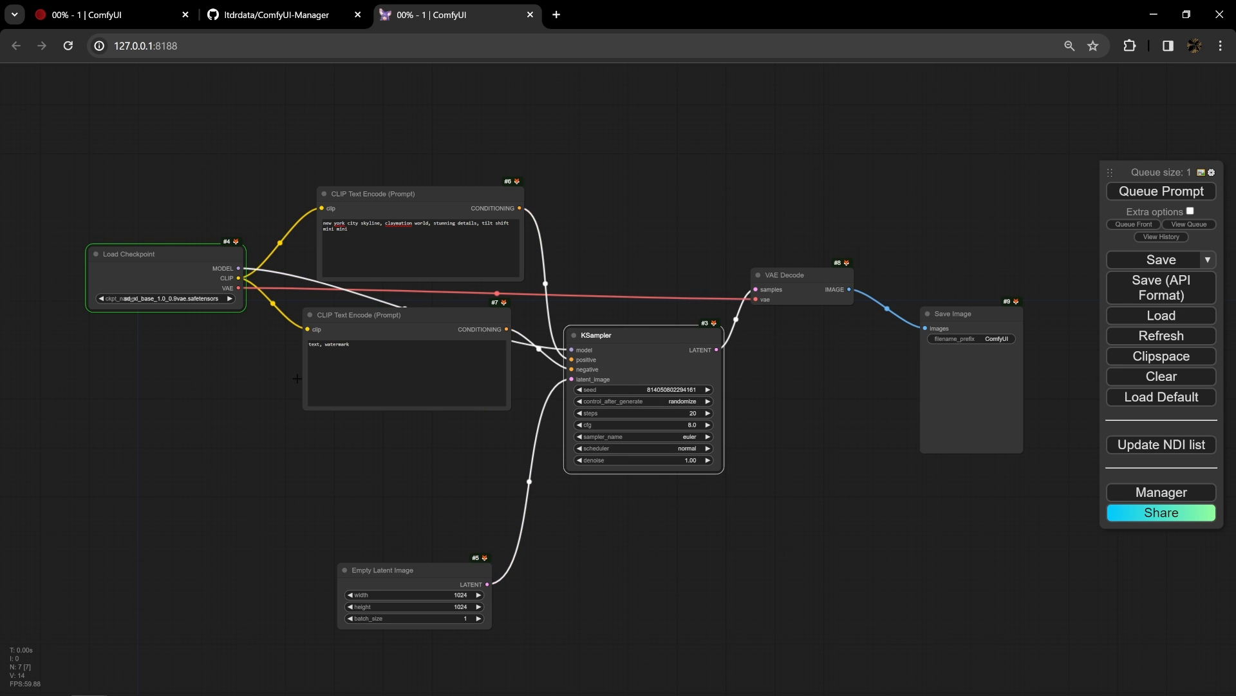
pyautogui.moveTo(443, 583); pyautogui.dragTo(456, 438)
pyautogui.scroll(9, 456, 438)
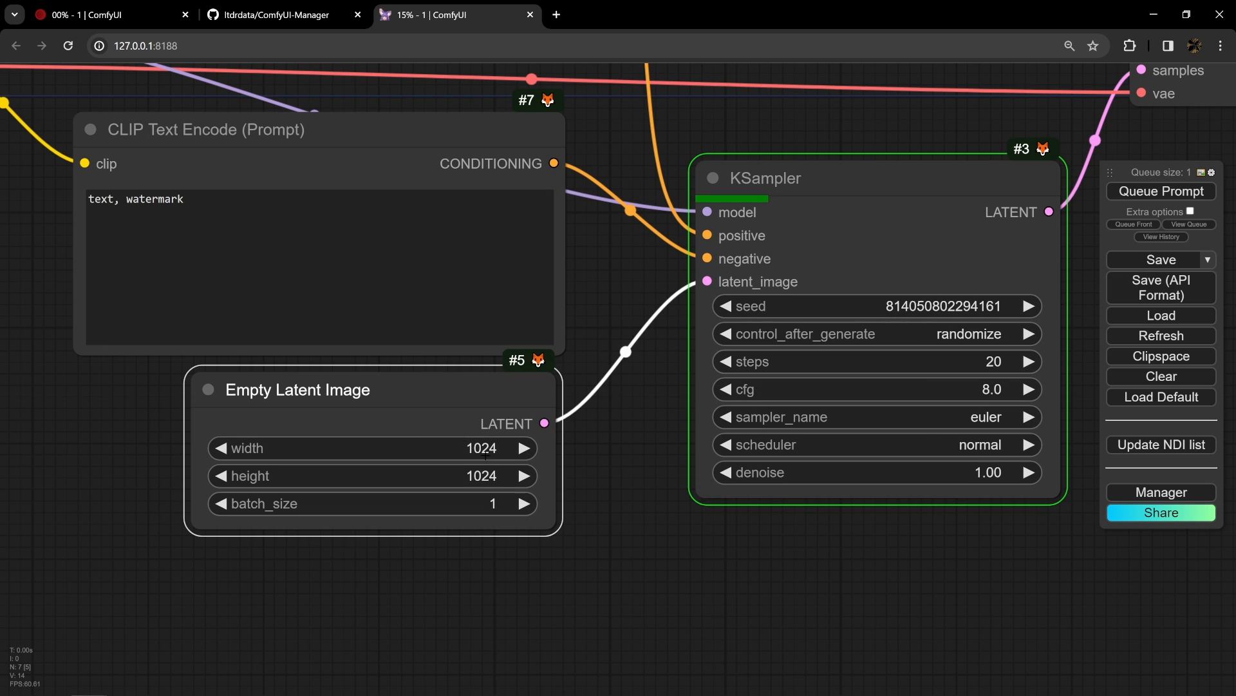
# - Follow the generation through the KSampler and inspect the resulting image in the Save Image node and the overall node layout
pyautogui.moveTo(612, 426); pyautogui.dragTo(353, 490)
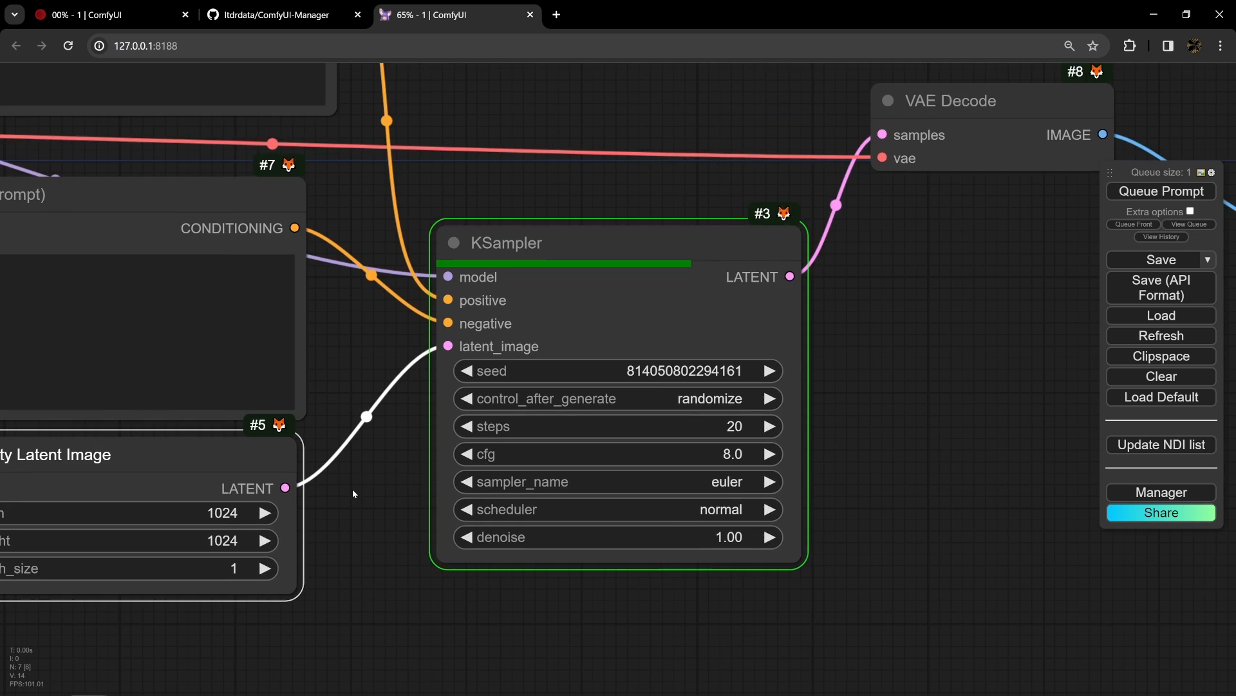
pyautogui.scroll(-6, 351, 480)
pyautogui.moveTo(838, 453); pyautogui.dragTo(542, 406)
pyautogui.scroll(12, 618, 360)
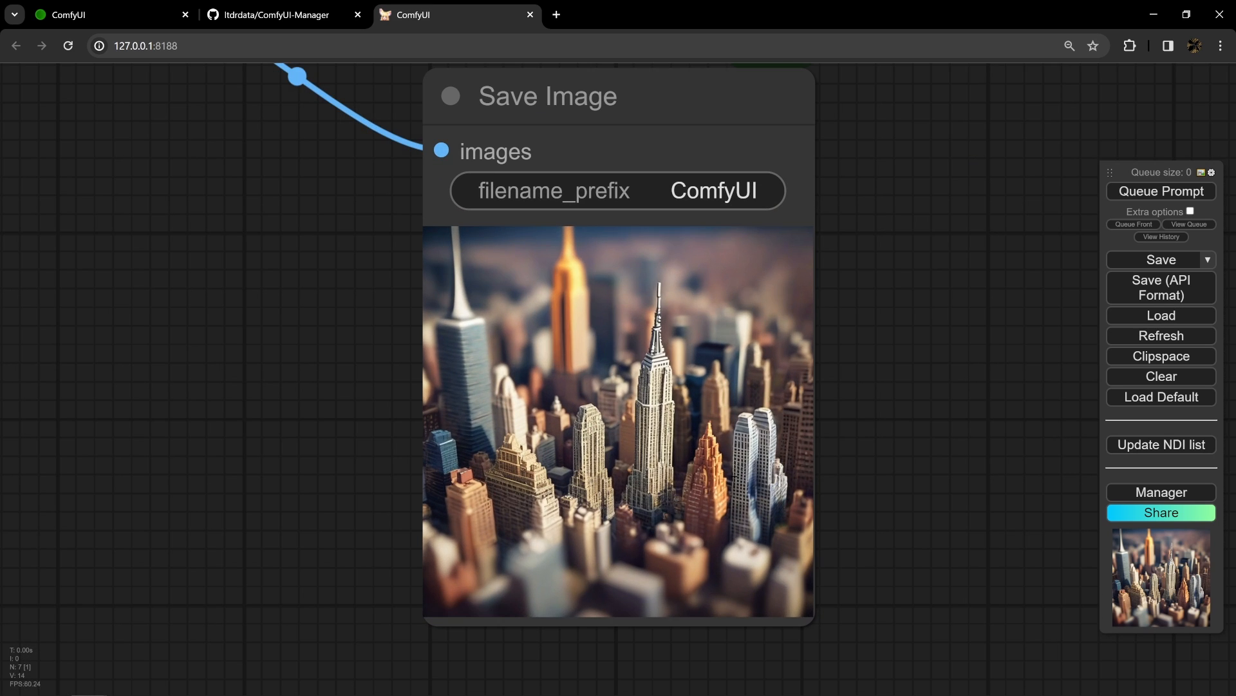
pyautogui.scroll(-10, 715, 447)
pyautogui.moveTo(428, 431); pyautogui.dragTo(702, 547)
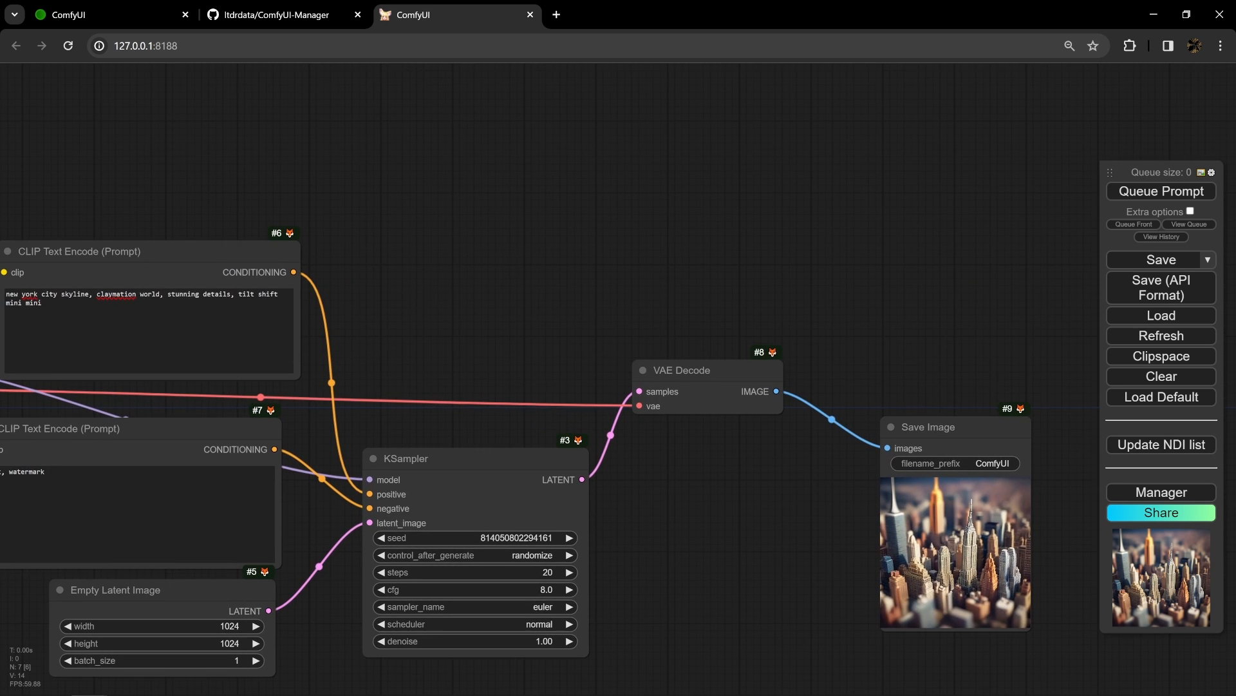
pyautogui.moveTo(150, 226); pyautogui.dragTo(268, 236)
pyautogui.moveTo(743, 557); pyautogui.dragTo(674, 496)
pyautogui.scroll(-3, 718, 533)
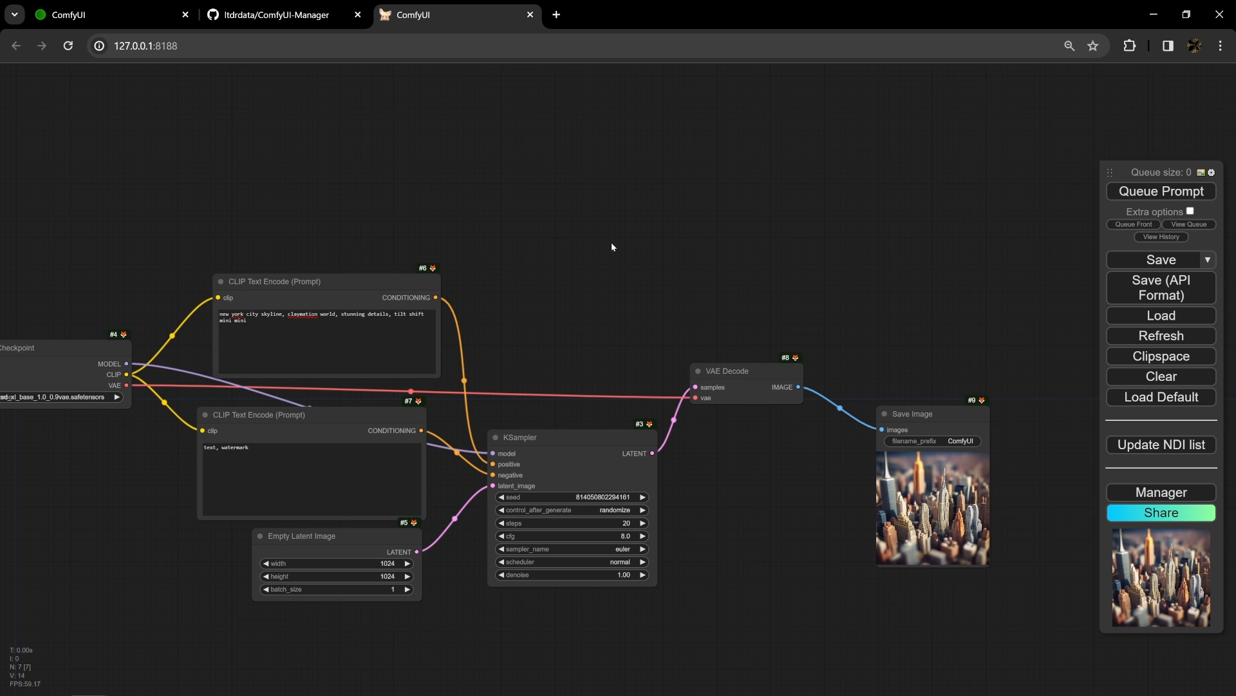
# - Correct the misspelled word in the positive prompt to "Claymation" using the spelling suggestion
pyautogui.rightClick(298, 315)
pyautogui.click(325, 326)
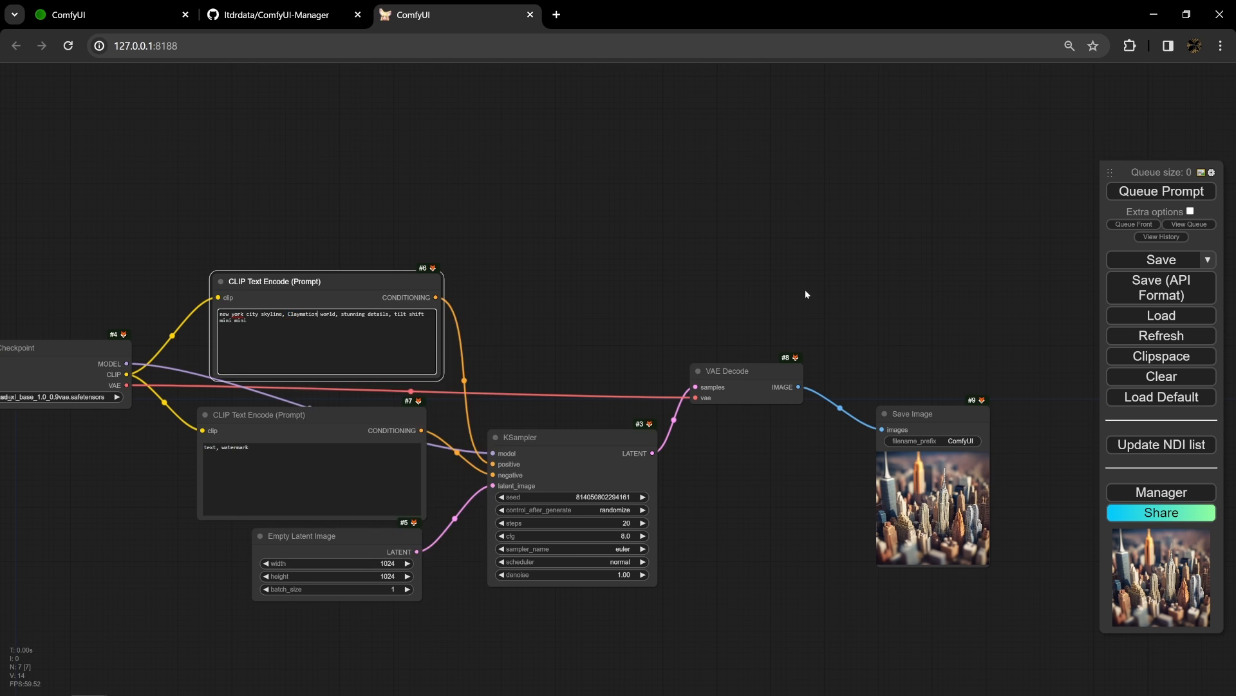
pyautogui.moveTo(707, 254); pyautogui.dragTo(629, 218)
pyautogui.moveTo(541, 286); pyautogui.dragTo(673, 303)
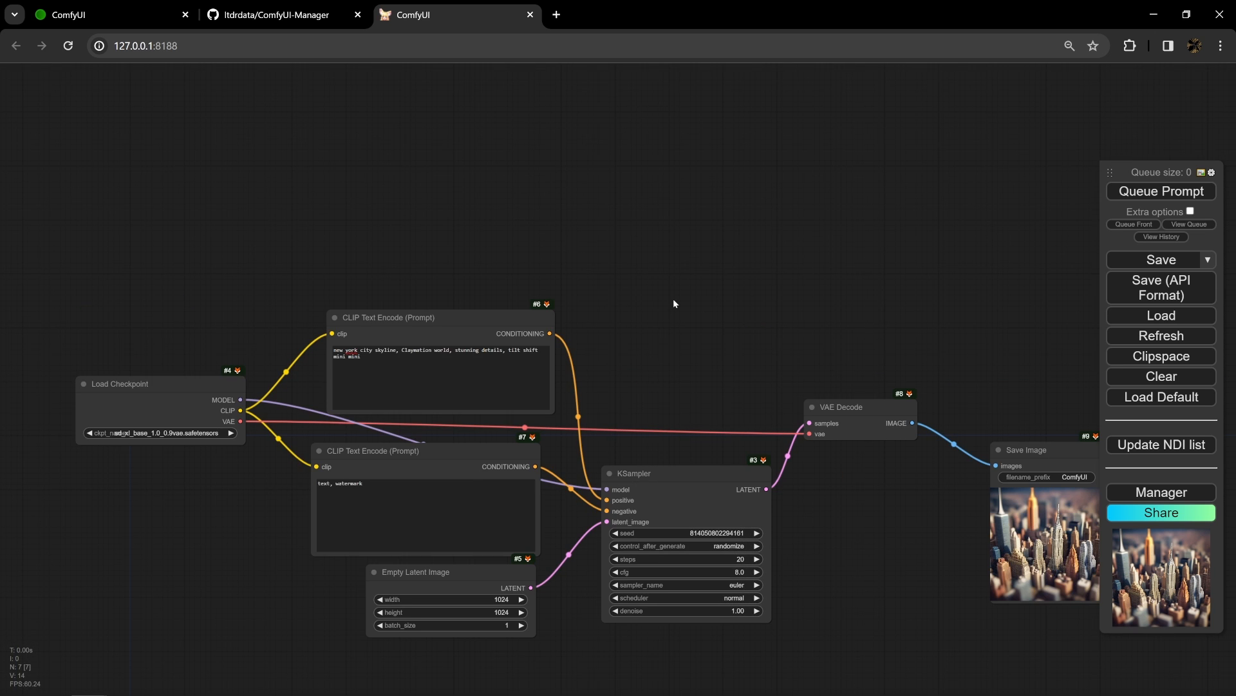
pyautogui.moveTo(674, 299); pyautogui.dragTo(568, 250)
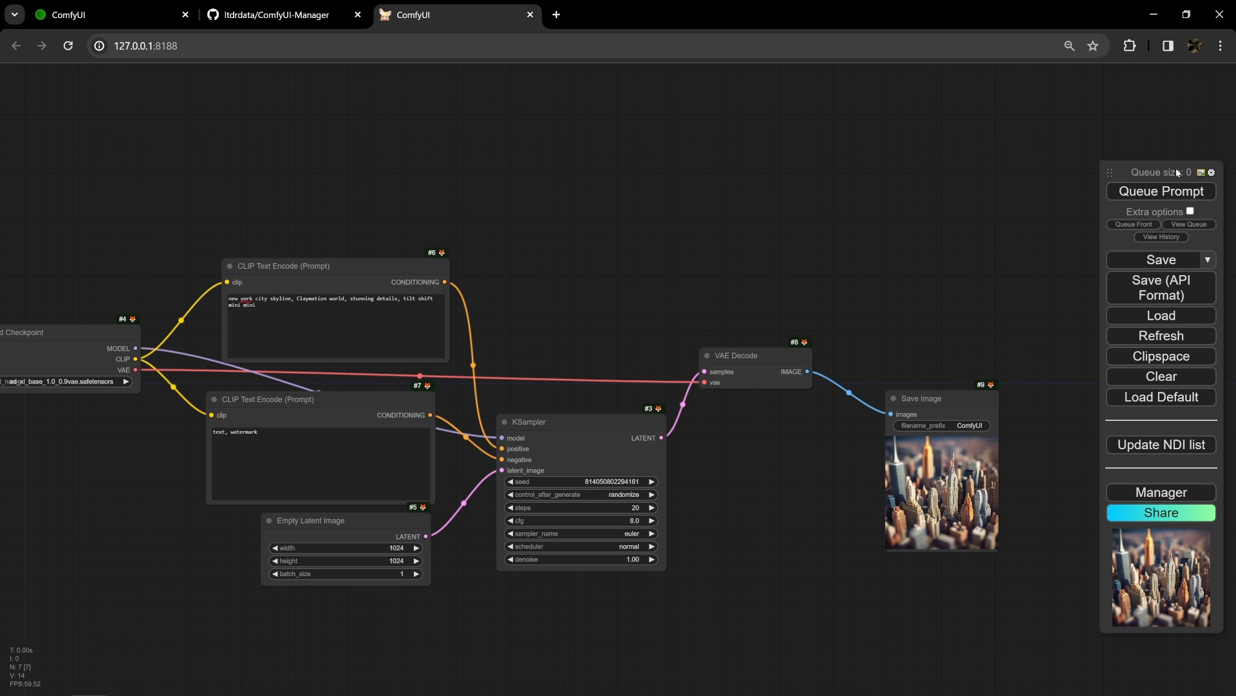
# - Toggle Enable Dev mode Options off and back on in the settings, leave it enabled, and close the settings
pyautogui.click(1213, 172)
pyautogui.scroll(-5, 631, 281)
pyautogui.scroll(5, 616, 282)
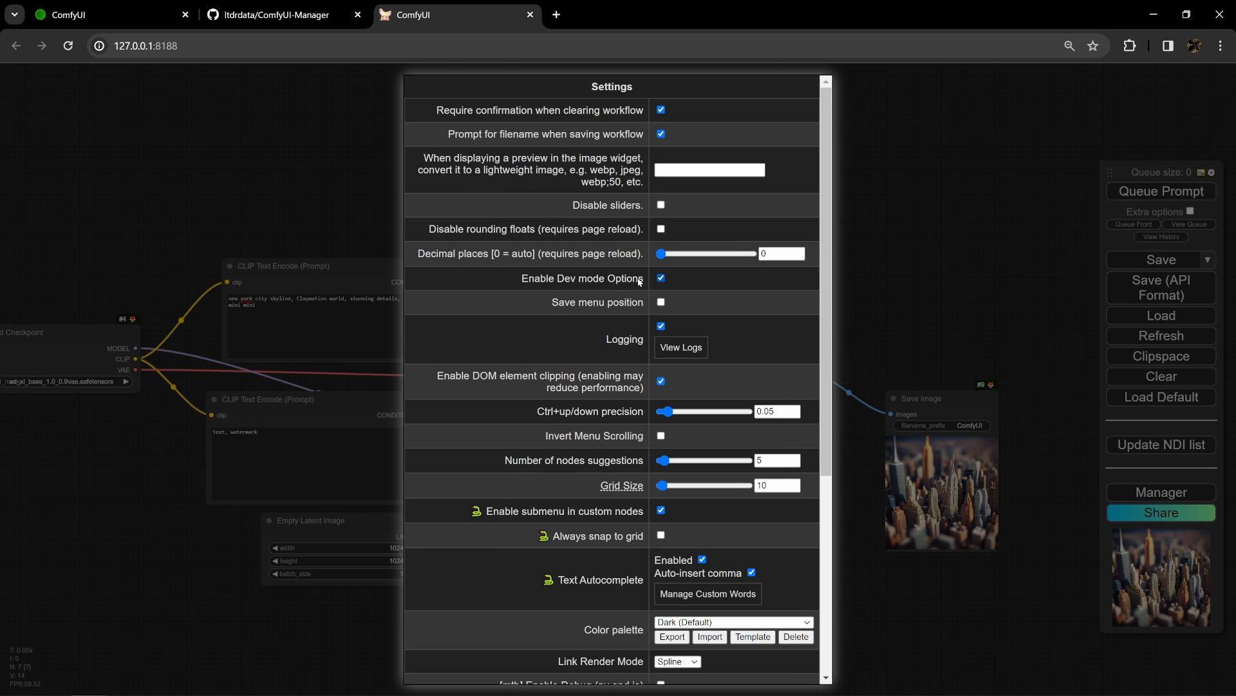
pyautogui.click(661, 278)
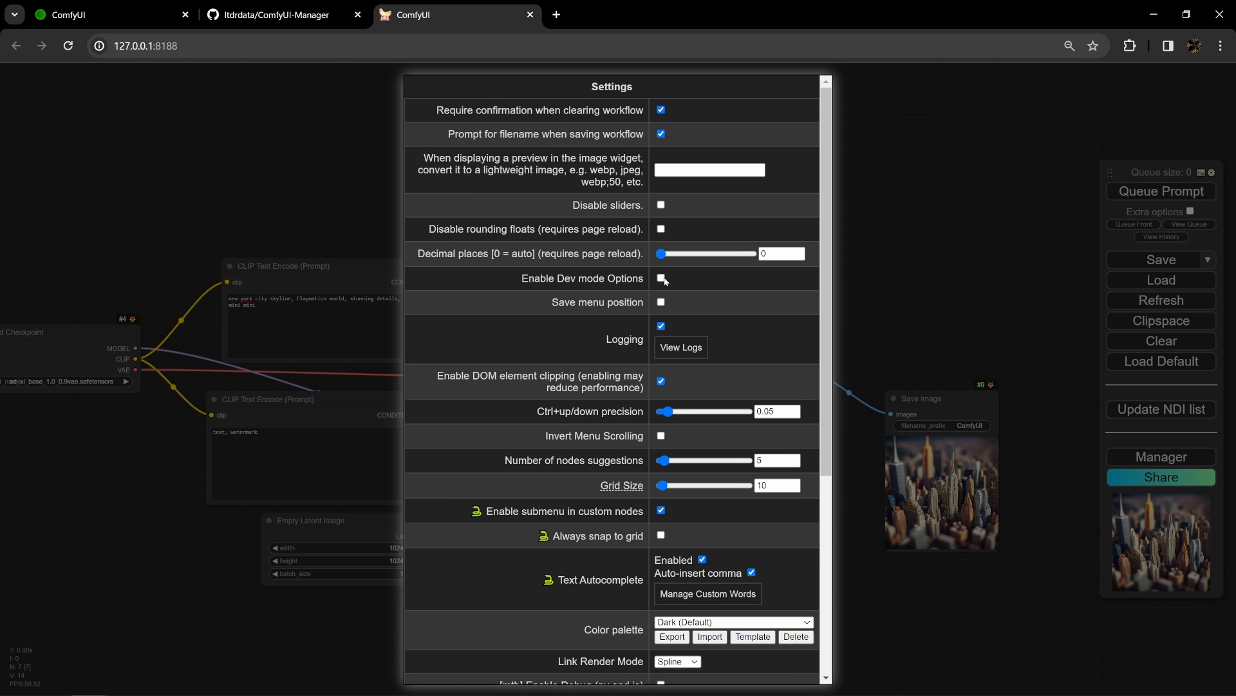
pyautogui.click(662, 278)
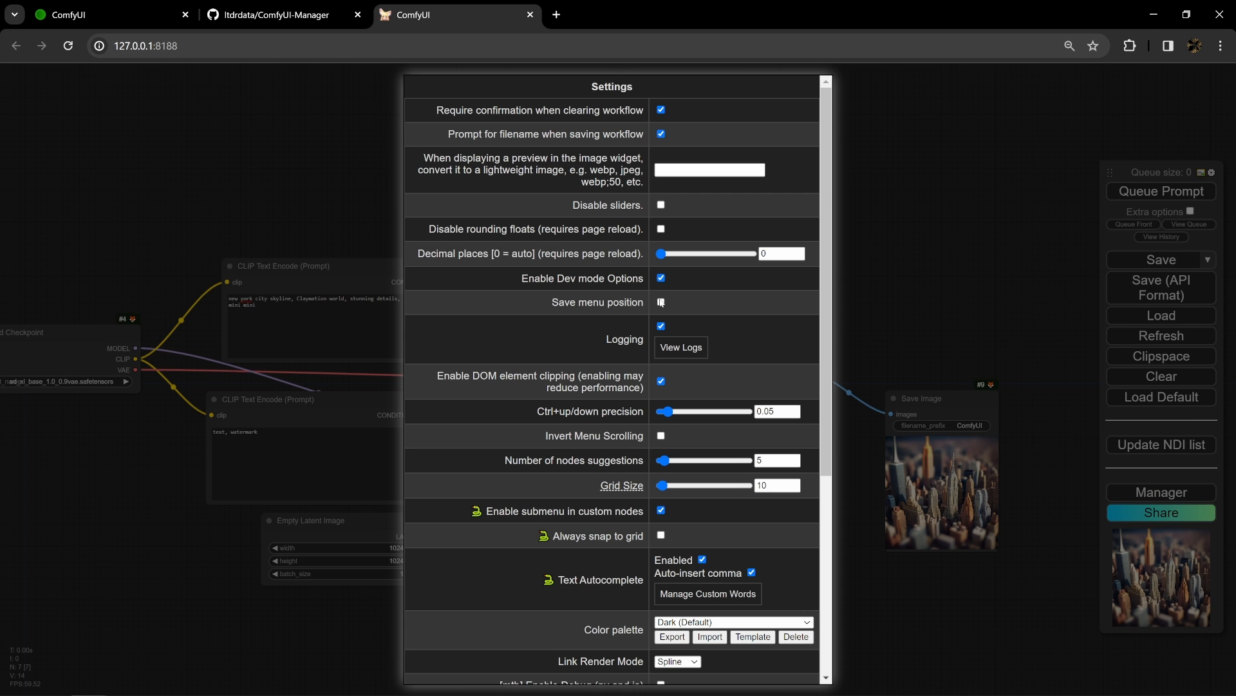
pyautogui.click(661, 279)
pyautogui.click(662, 281)
pyautogui.scroll(-5, 644, 322)
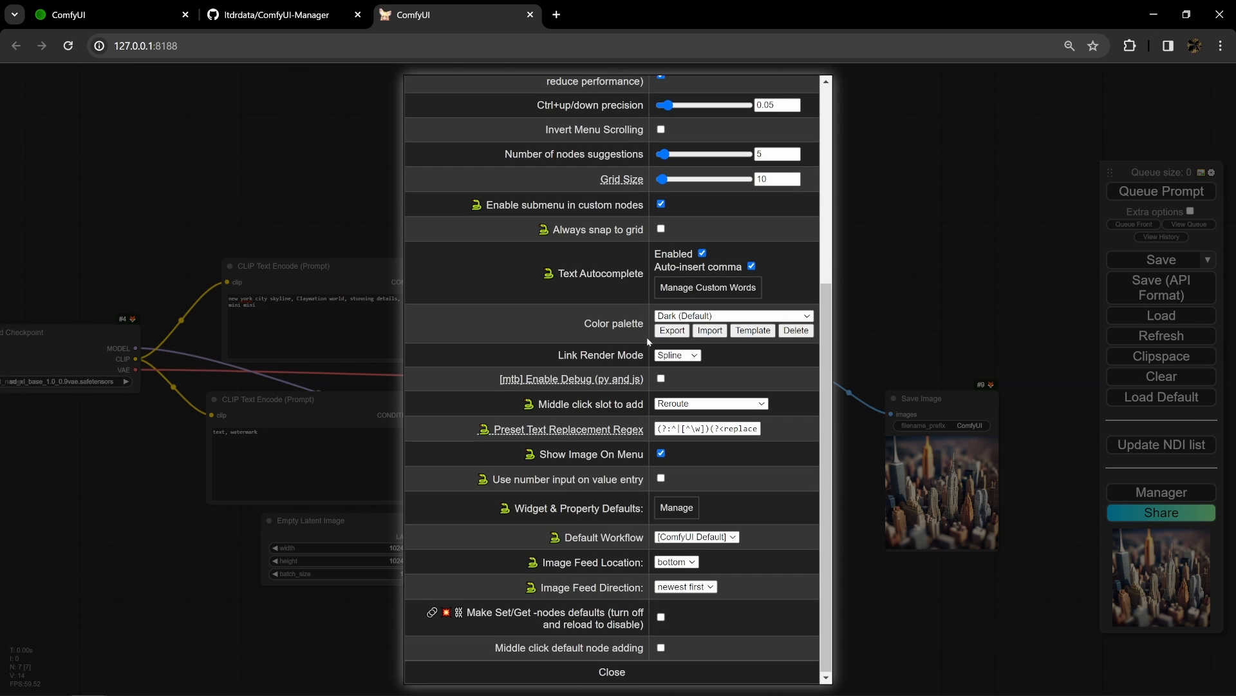
pyautogui.click(571, 673)
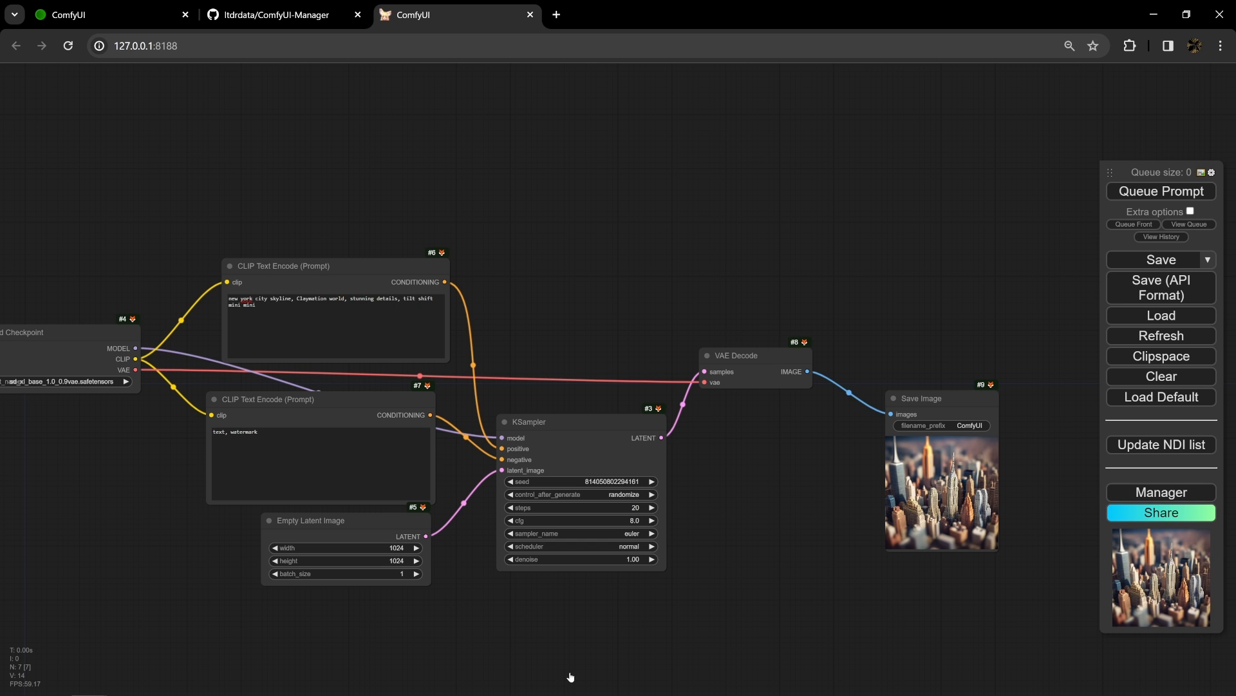
# - Export the workflow in API format under the name simple-txt-image-walkthru-API
pyautogui.click(1121, 284)
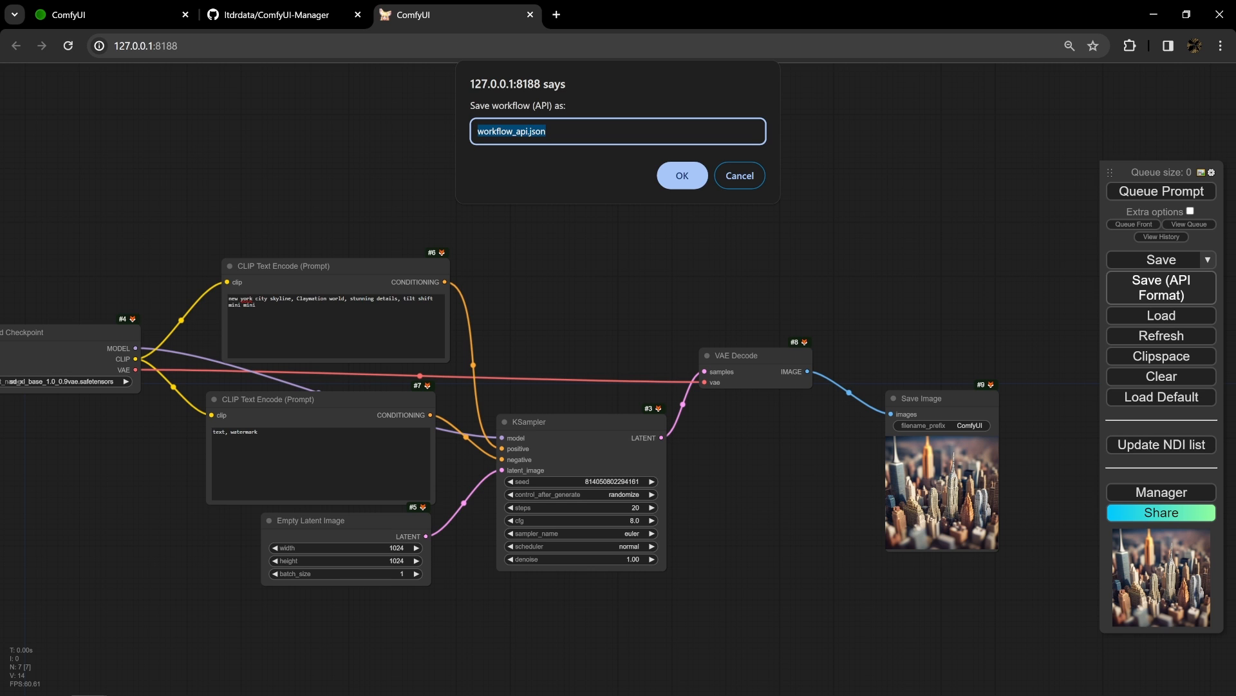
pyautogui.write('simple-txt-image-walkthr')
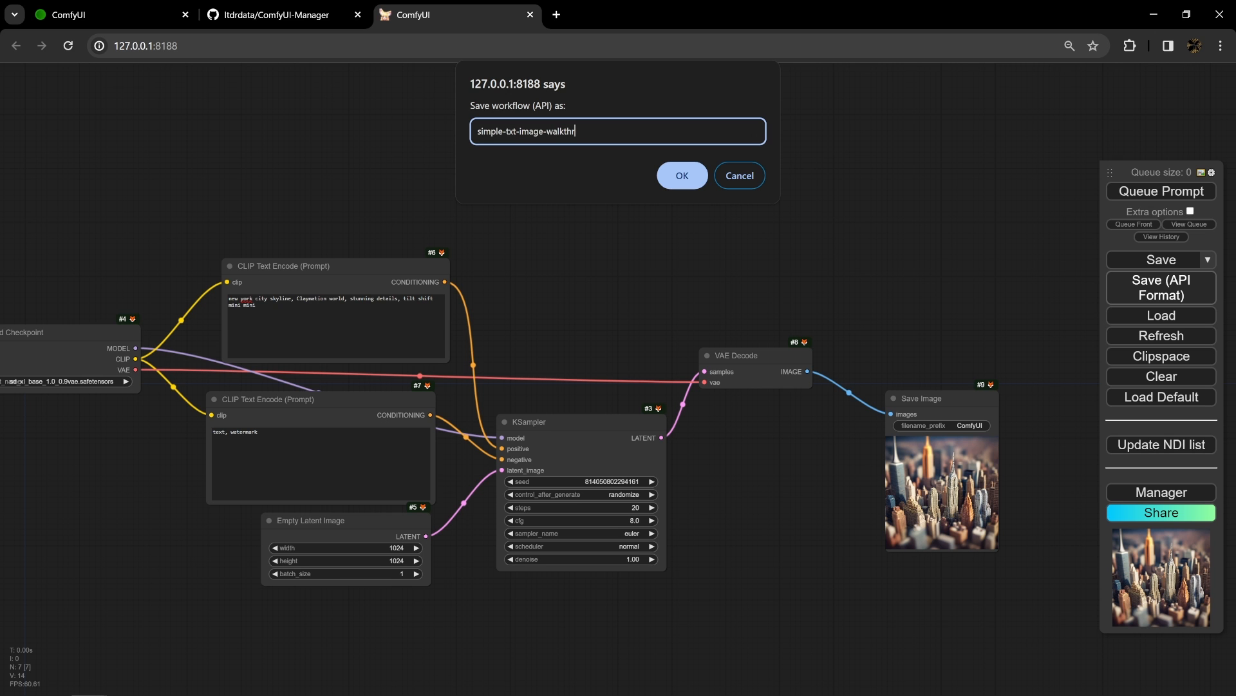
pyautogui.write('u-API')
pyautogui.press('Return')
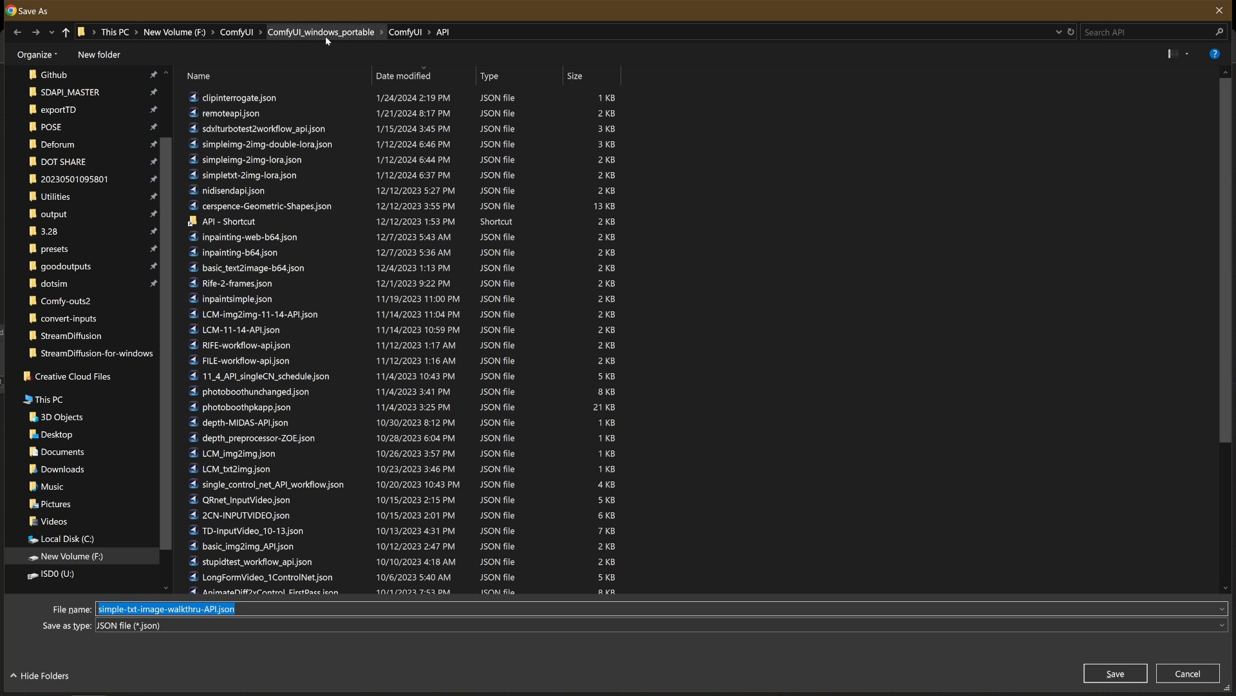
# - Browse the API folder and its parent ComfyUI folder, and save simple-txt-image-walkthru-API.json into ComfyUI's API folder
pyautogui.scroll(-4, 312, 372)
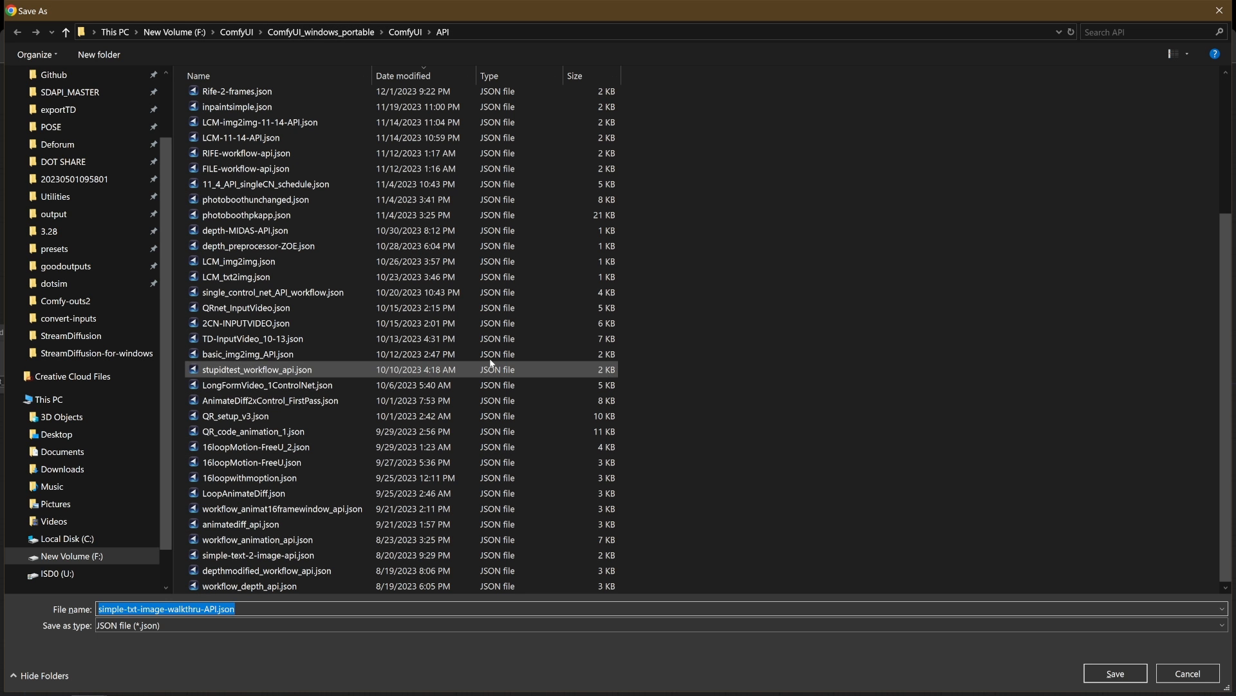
pyautogui.scroll(6, 551, 187)
pyautogui.scroll(-6, 550, 188)
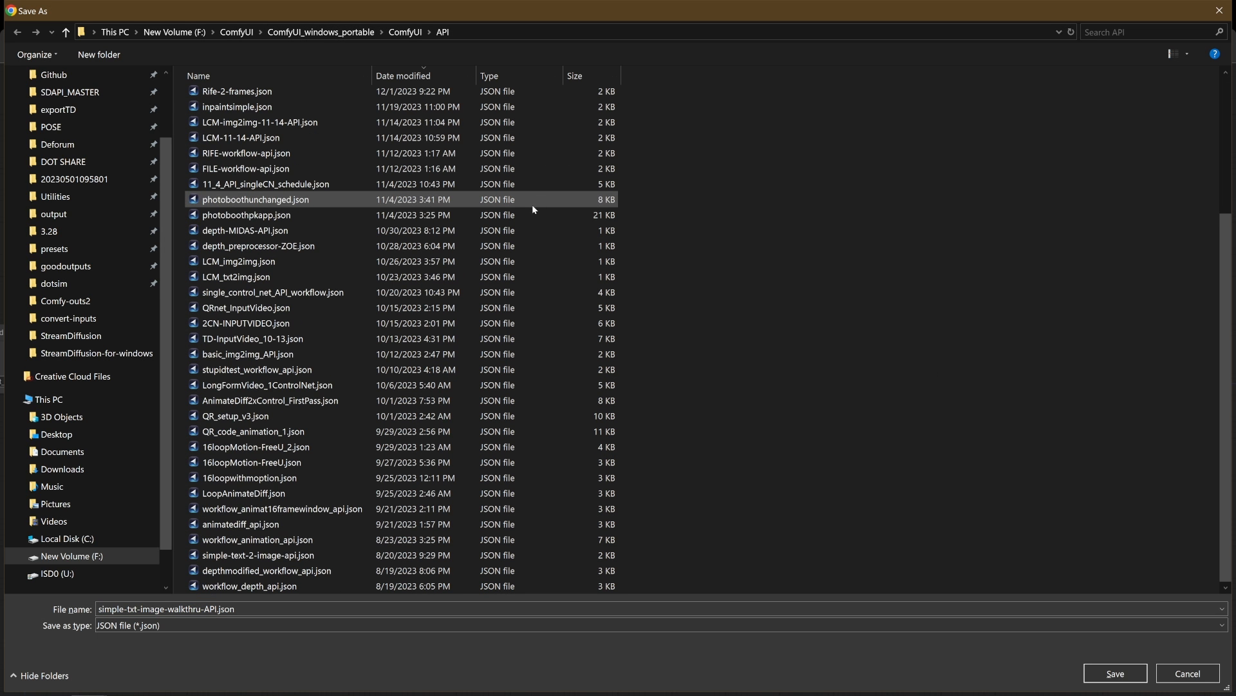
pyautogui.scroll(4, 530, 206)
pyautogui.scroll(-4, 528, 208)
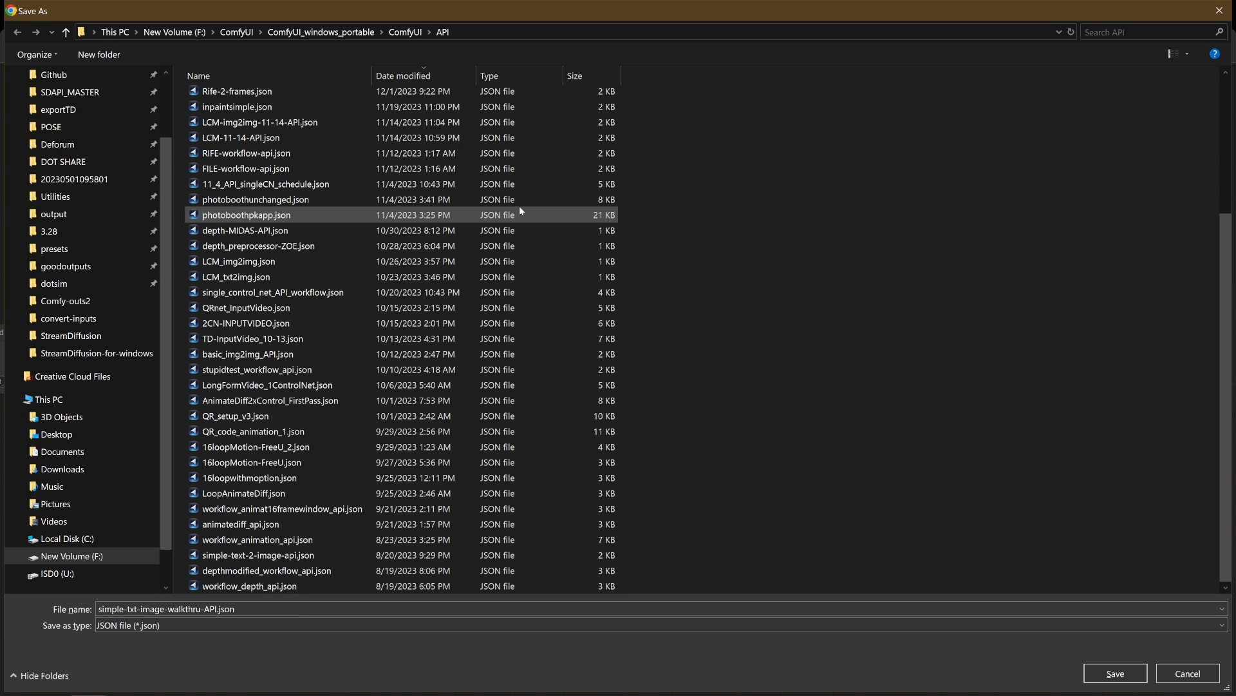
pyautogui.click(408, 33)
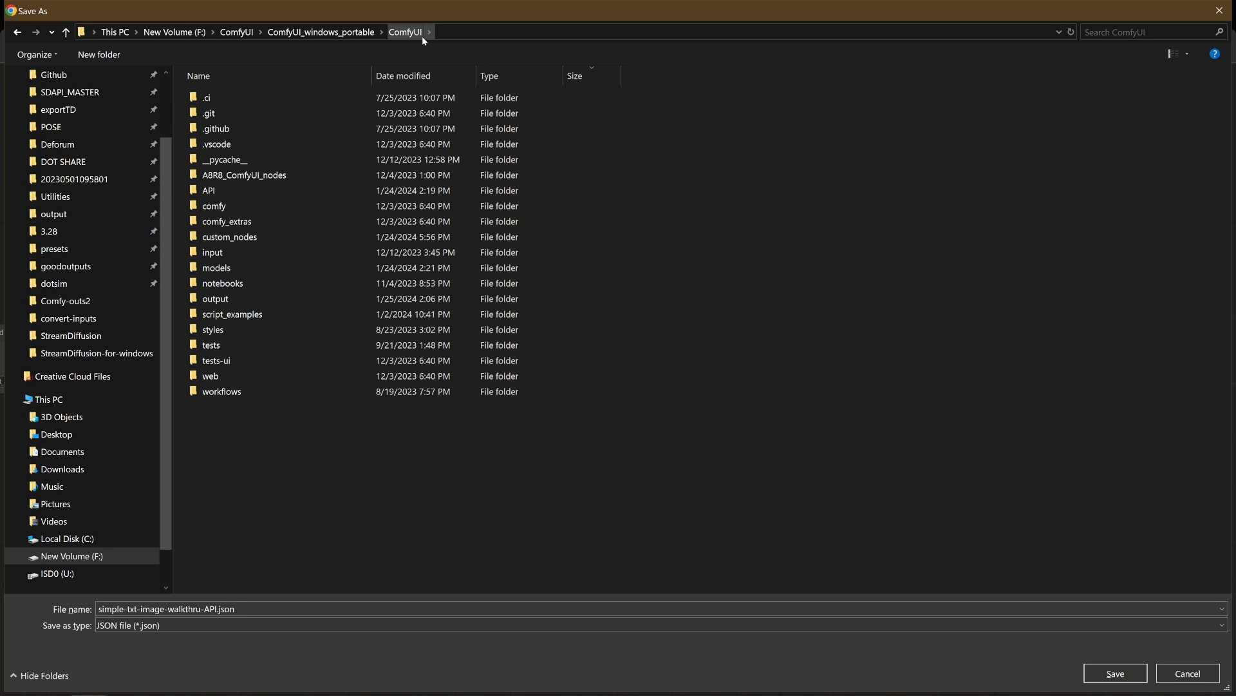
pyautogui.doubleClick(220, 193)
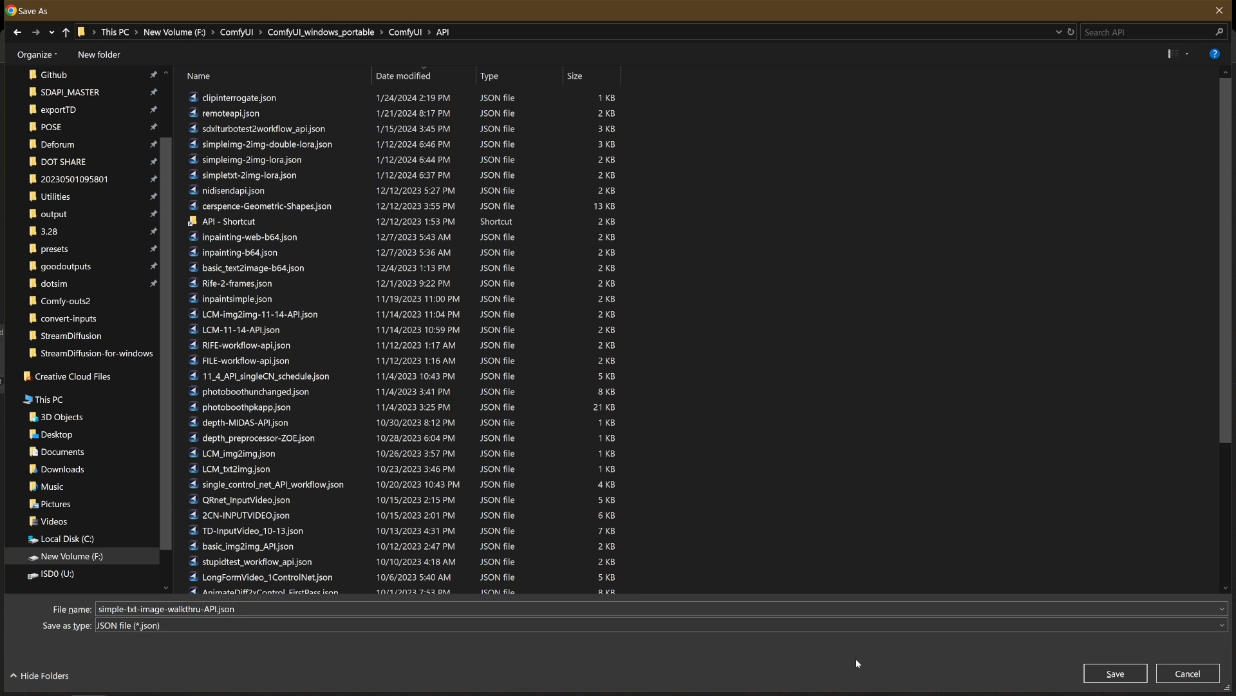
pyautogui.click(1109, 671)
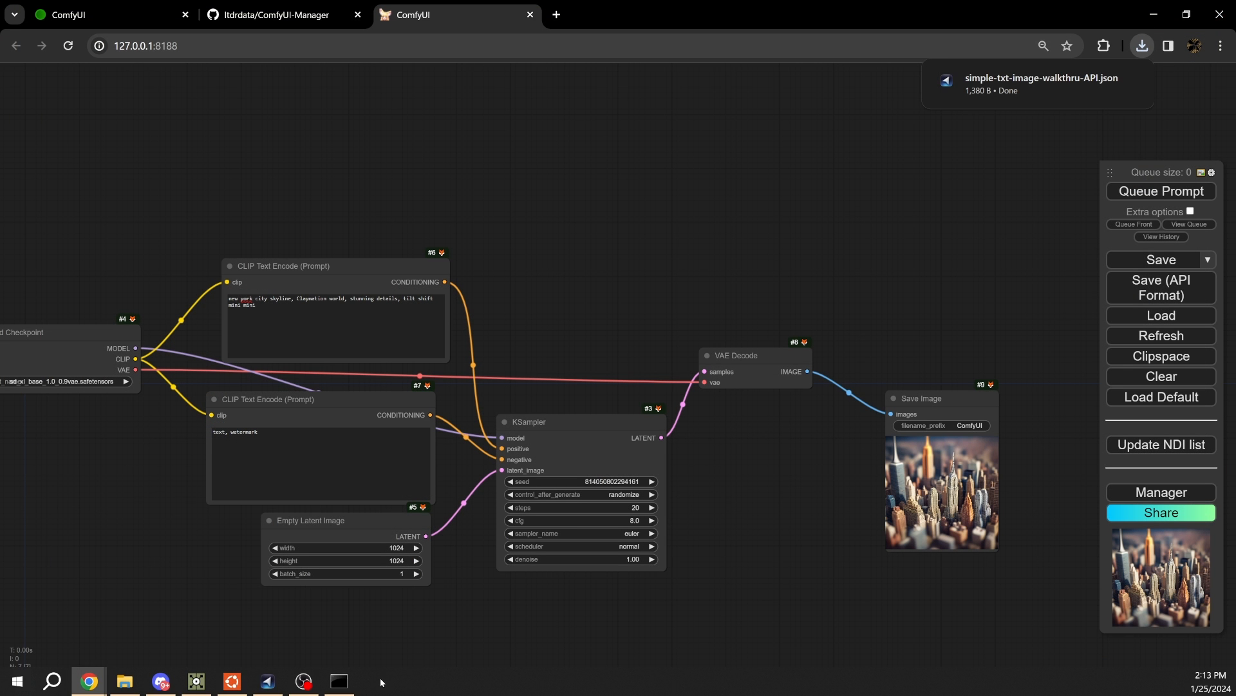
# - Switch to TouchDesigner and change ComfyTD's API Json Config to simple-txt-image-walkthru-API.json
pyautogui.click(196, 686)
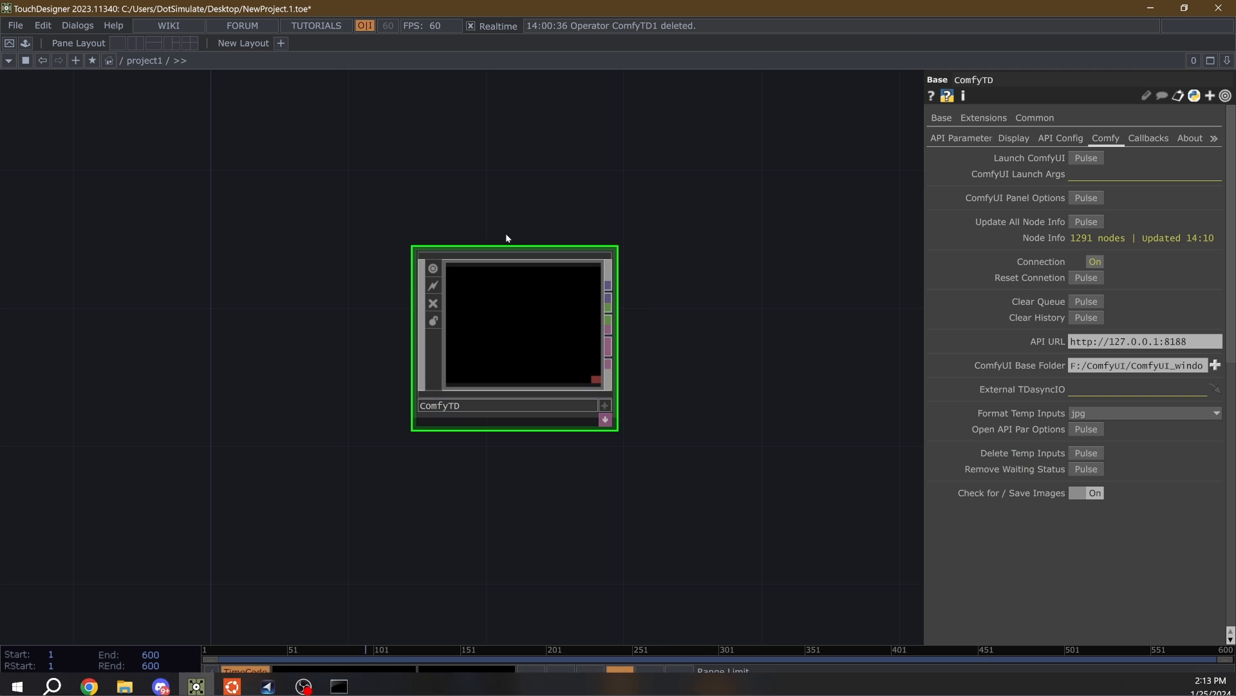
pyautogui.click(1064, 138)
pyautogui.click(945, 138)
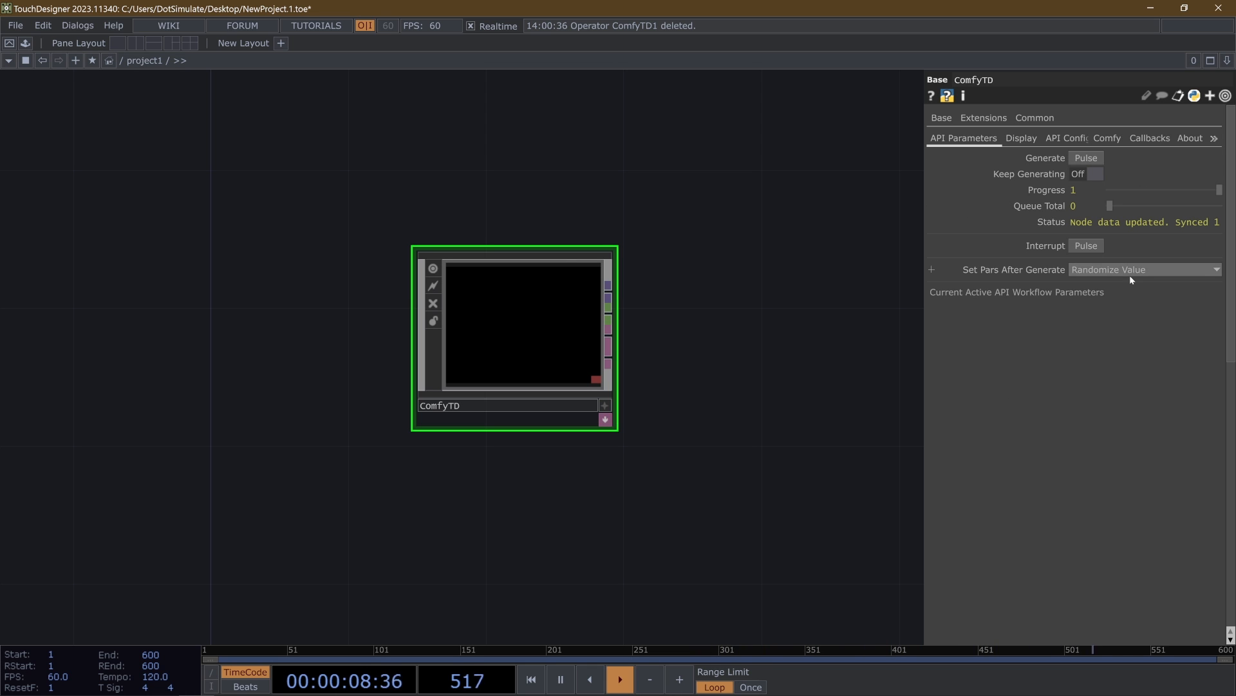
pyautogui.click(1068, 138)
pyautogui.scroll(-10, 1108, 204)
pyautogui.scroll(10, 1111, 329)
pyautogui.scroll(-10, 1027, 320)
pyautogui.scroll(10, 1019, 324)
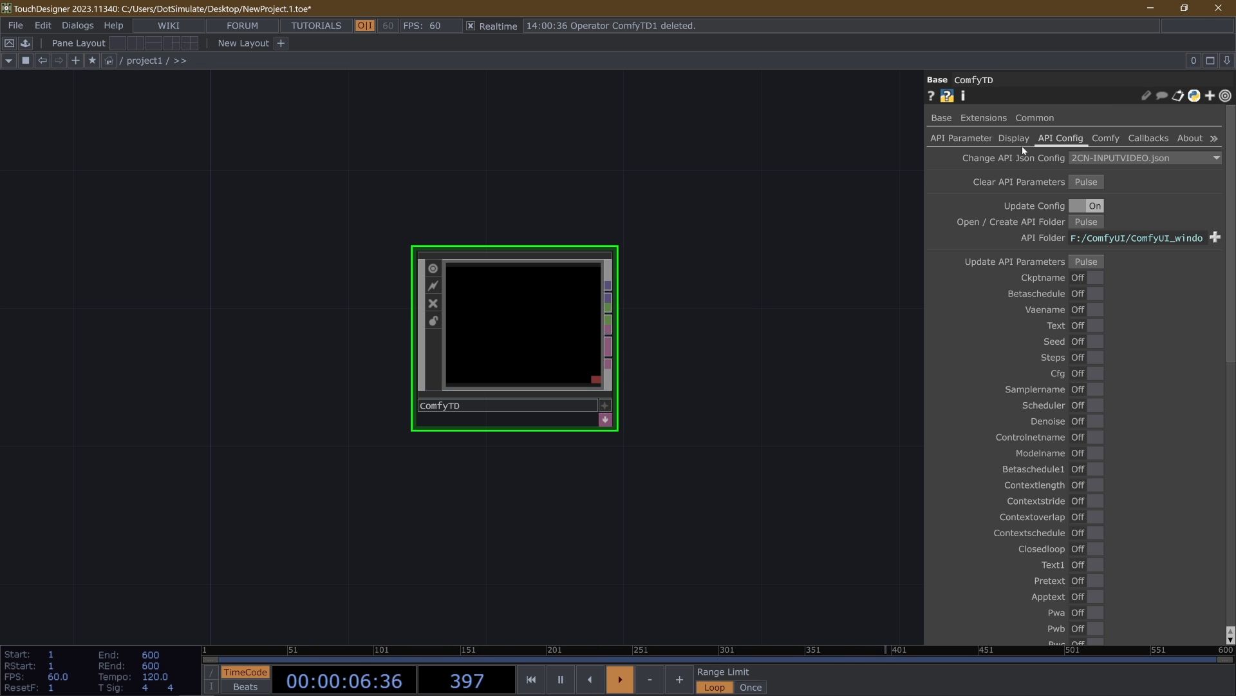
pyautogui.click(1087, 161)
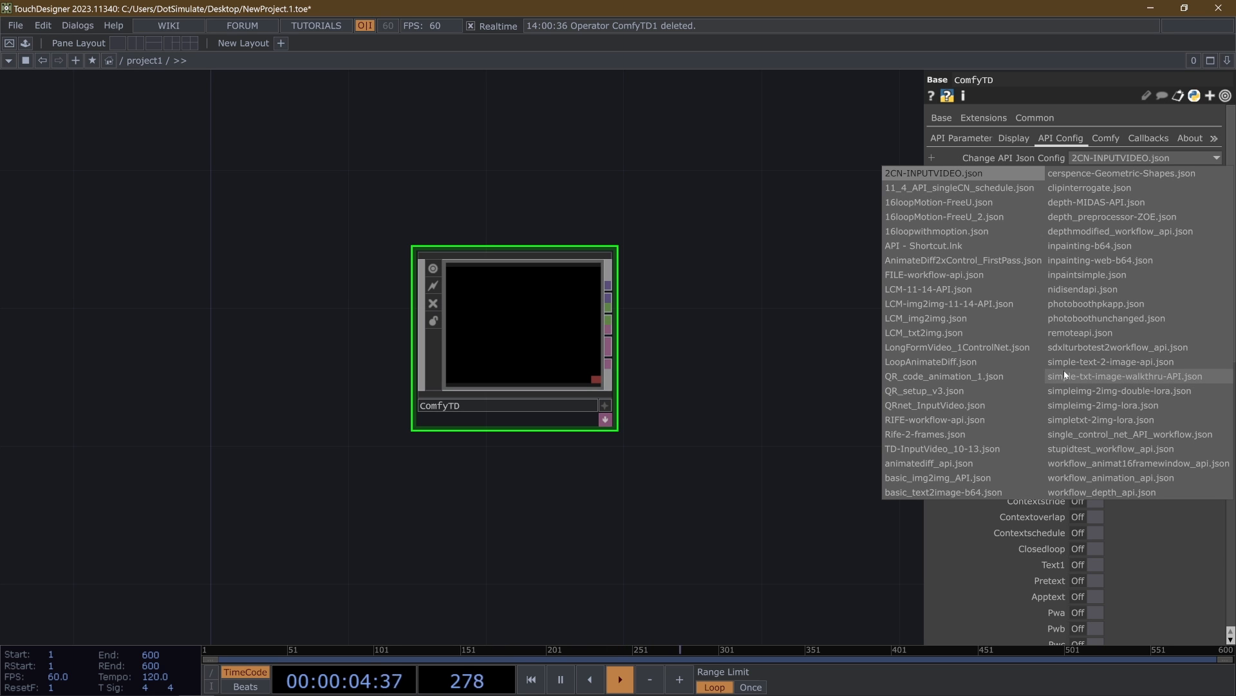
pyautogui.click(1141, 376)
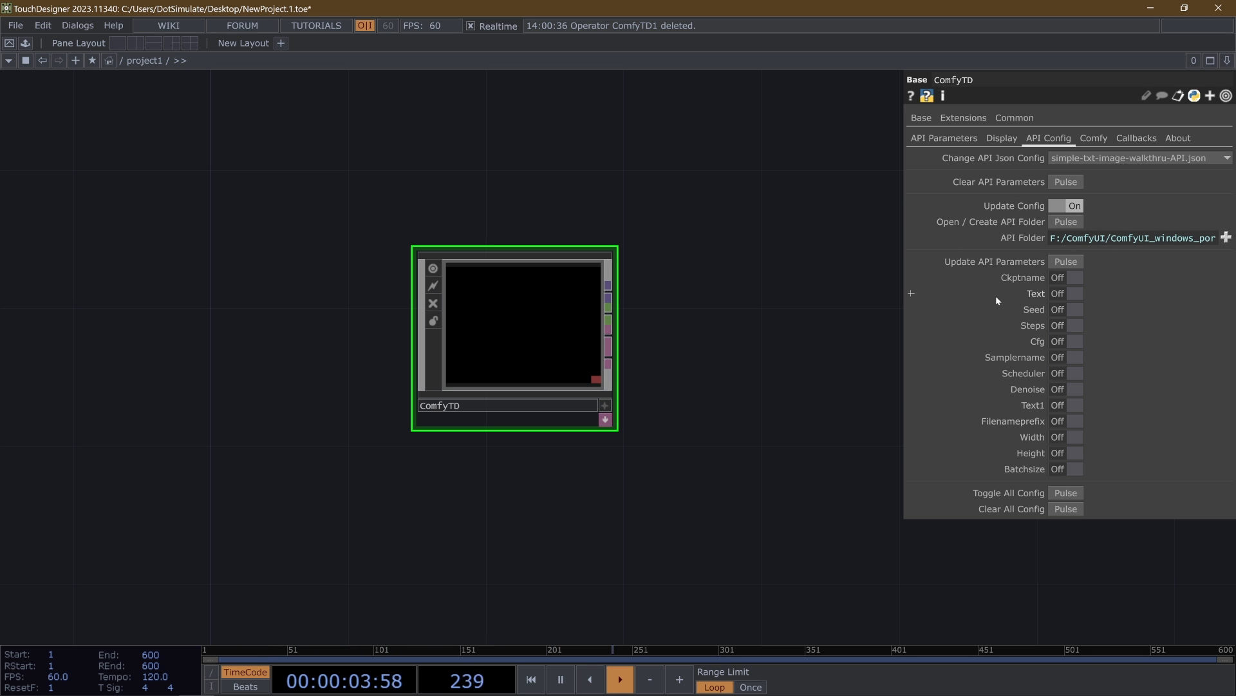
# - Turn on all of the workflow's API parameters in ComfyTD's API configuration using Toggle All Config
pyautogui.click(954, 139)
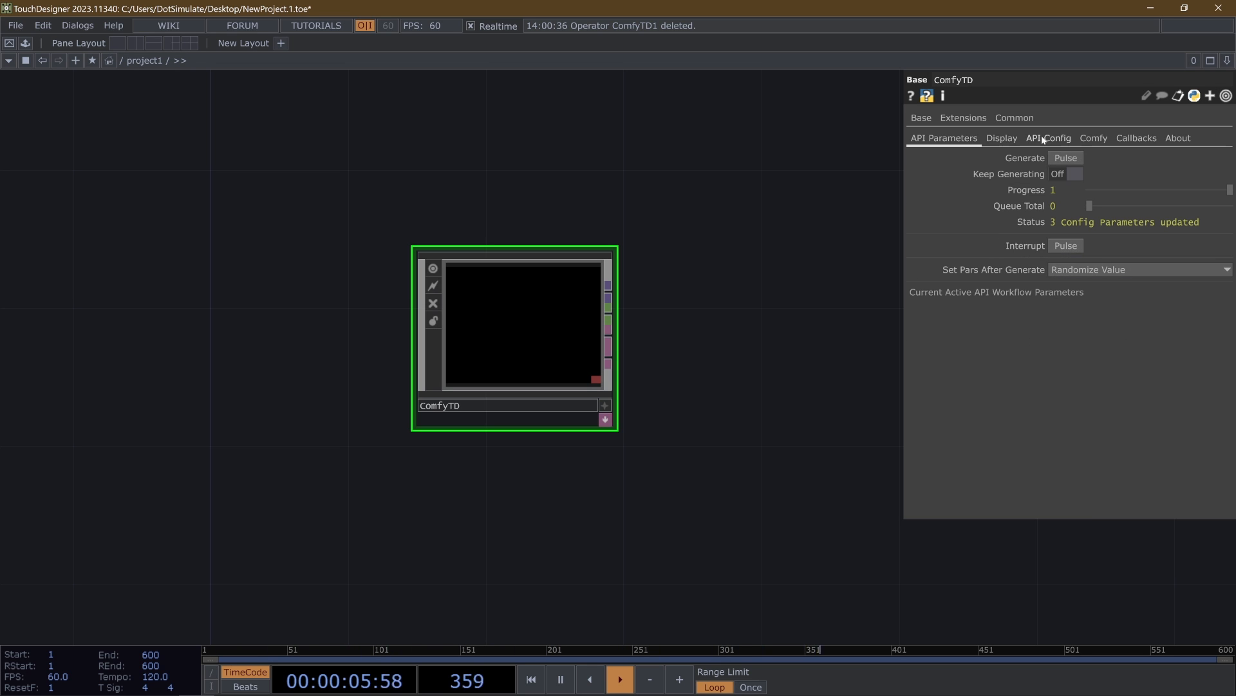
pyautogui.click(1044, 139)
pyautogui.click(1078, 492)
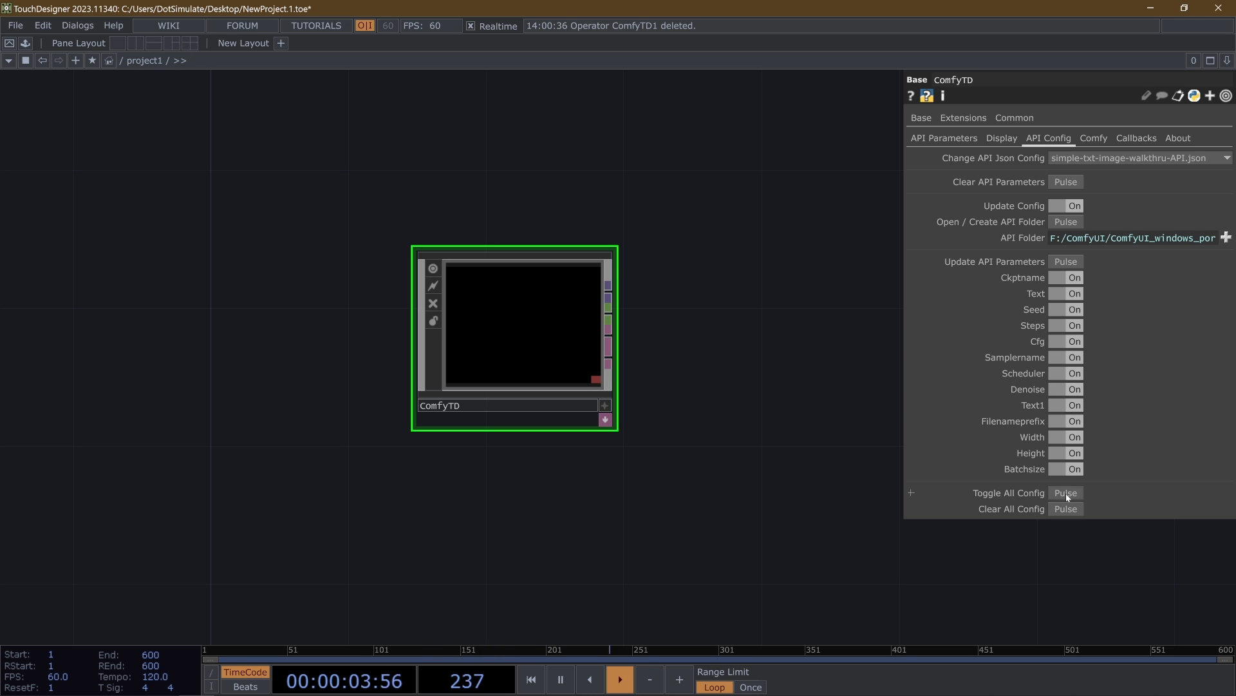
pyautogui.click(1066, 493)
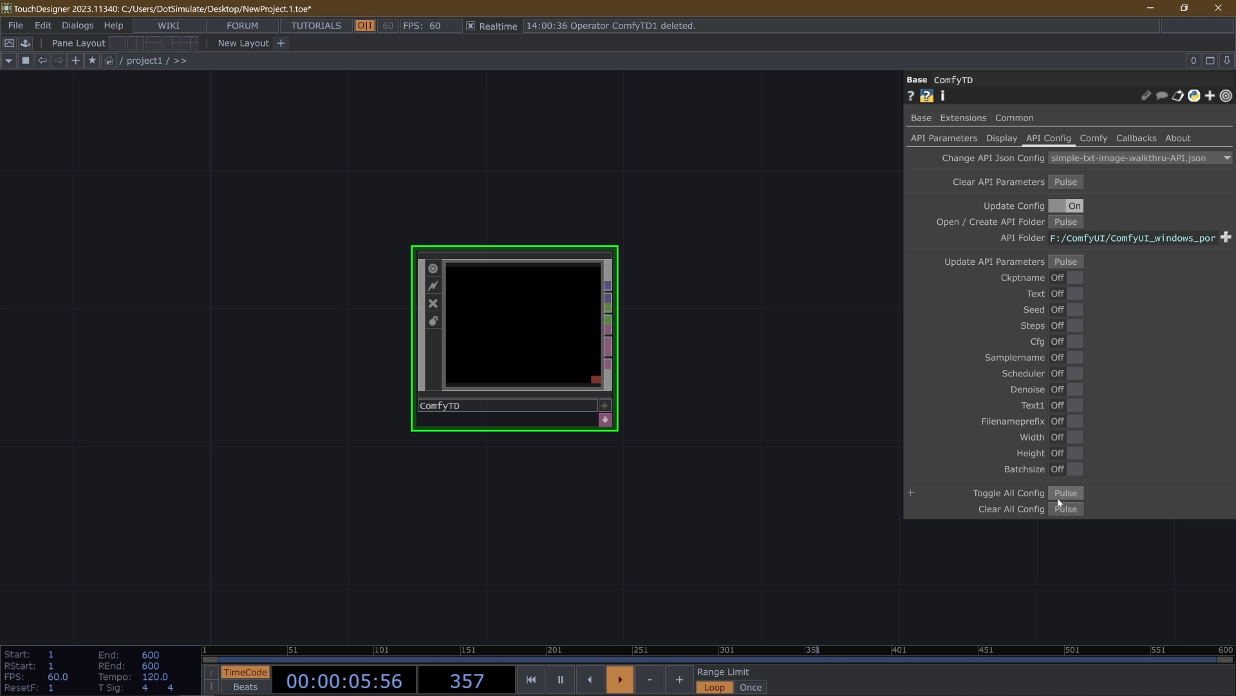
pyautogui.click(1062, 494)
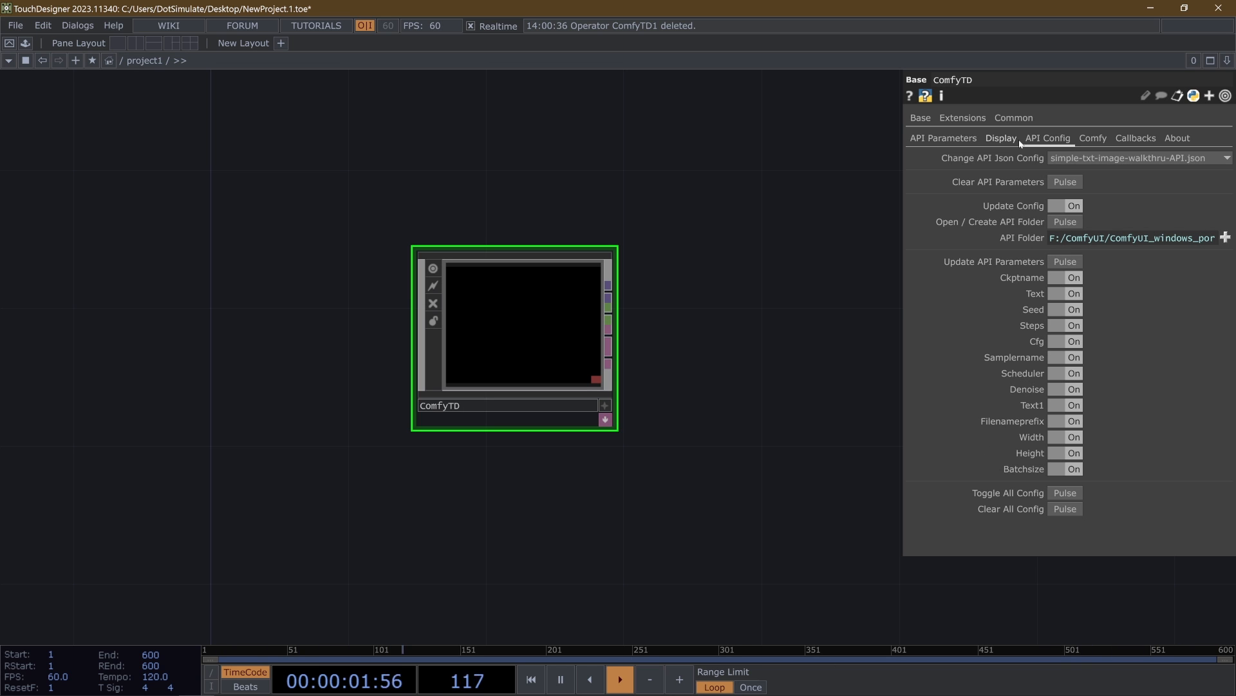
# - Show ComfyTD's active API workflow parameters, widen the parameter window, and compare them with the workflow in ComfyUI
pyautogui.click(946, 140)
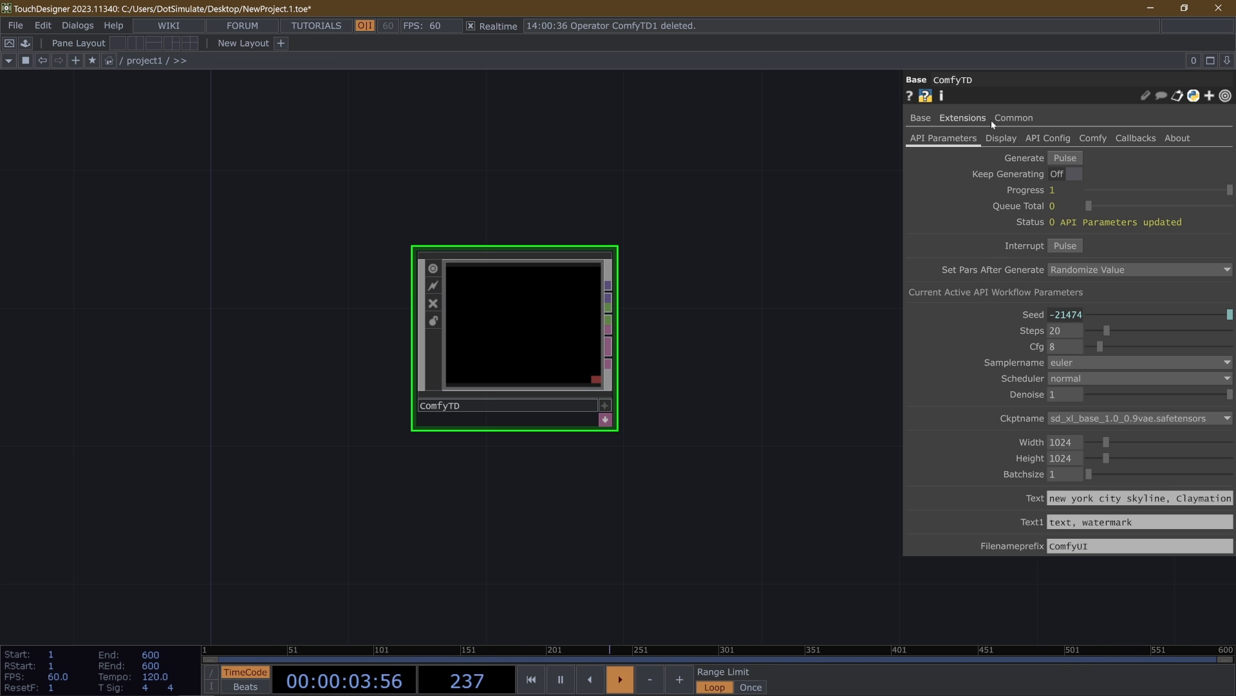
pyautogui.moveTo(903, 200); pyautogui.dragTo(735, 200)
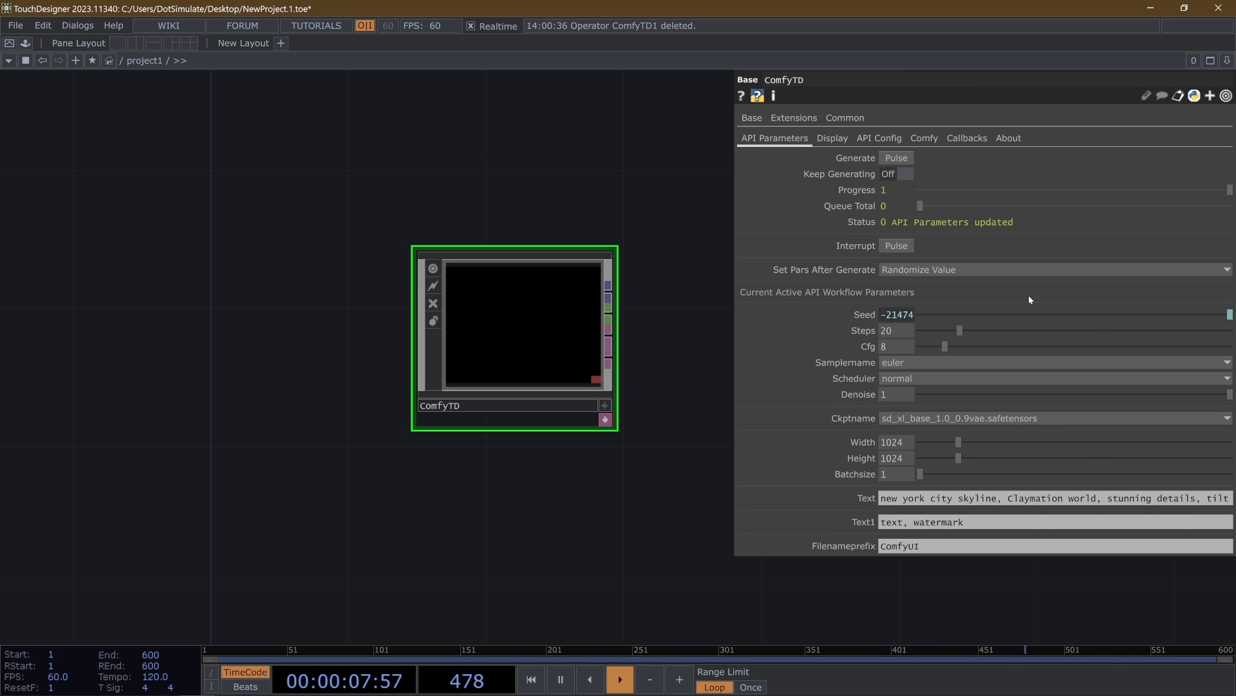
pyautogui.moveTo(79, 683)
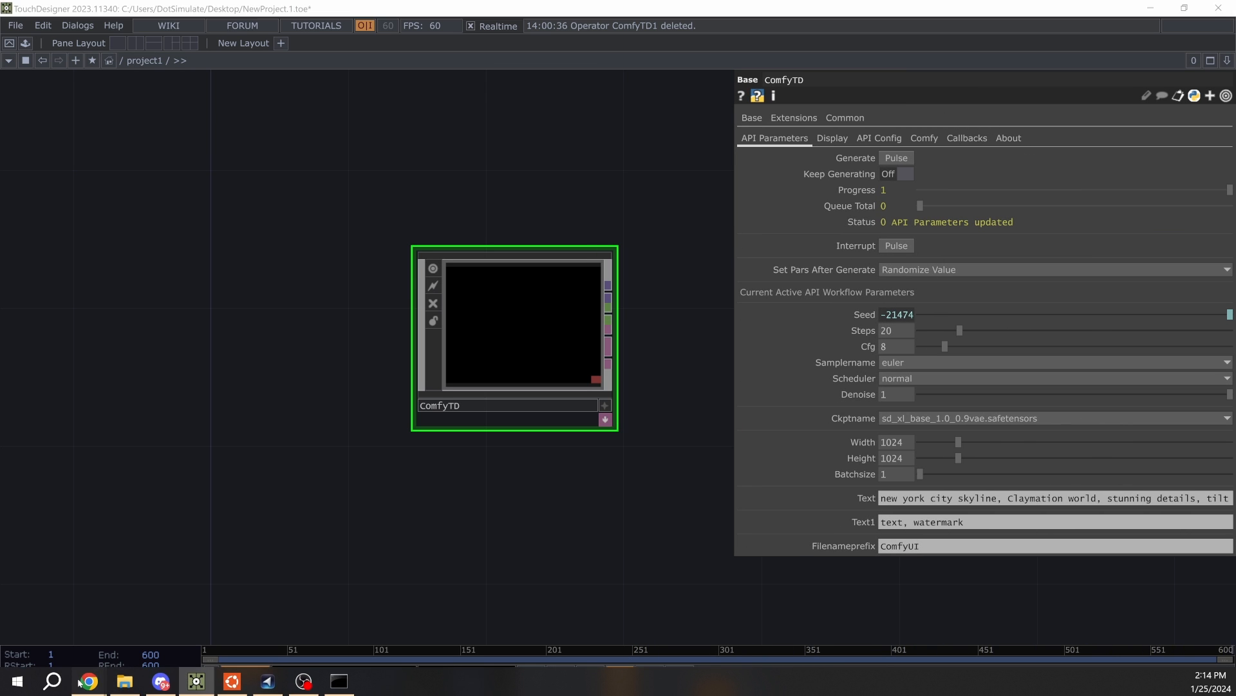
pyautogui.click(234, 645)
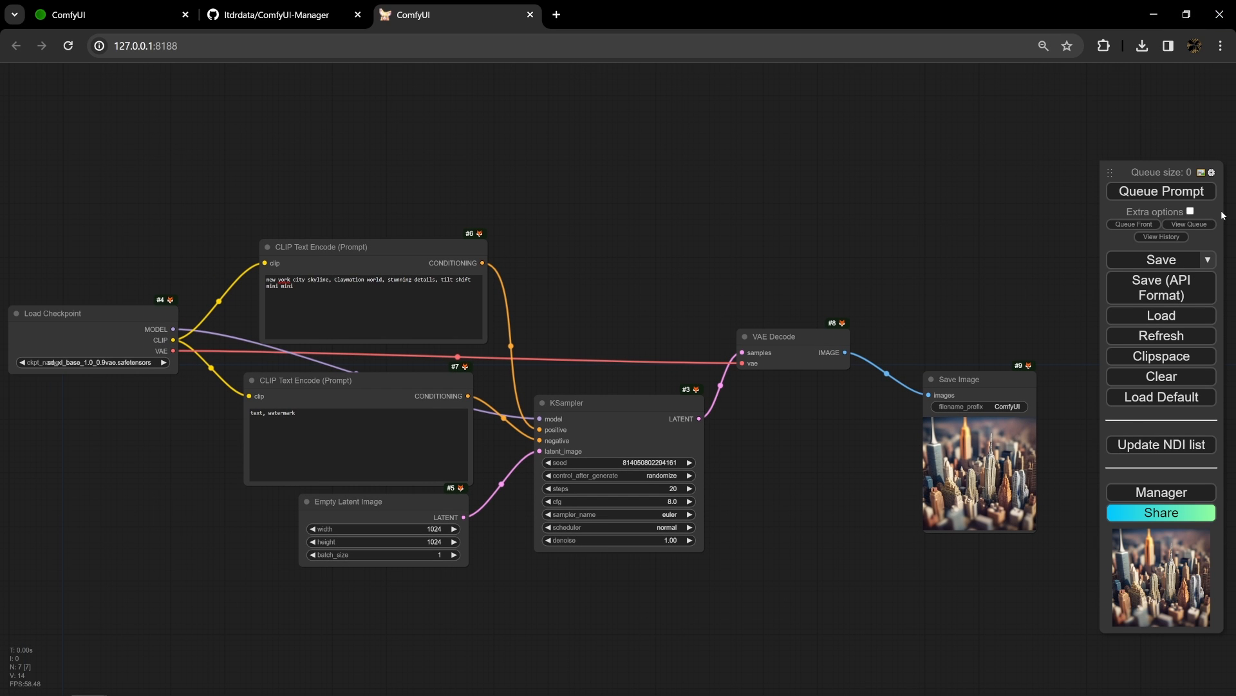
pyautogui.click(1155, 9)
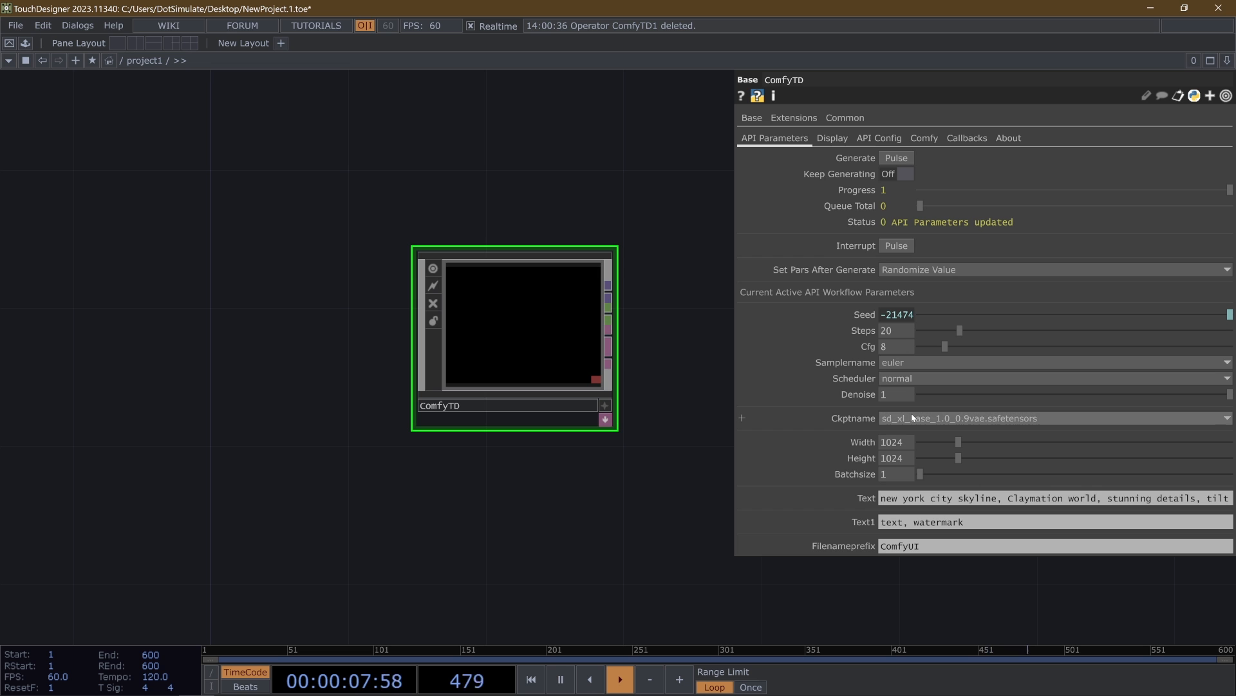
# - Examine the workflows in the two ComfyUI browser tabs and compare them with the ComfyTD node in TouchDesigner
pyautogui.moveTo(526, 162); pyautogui.dragTo(520, 185)
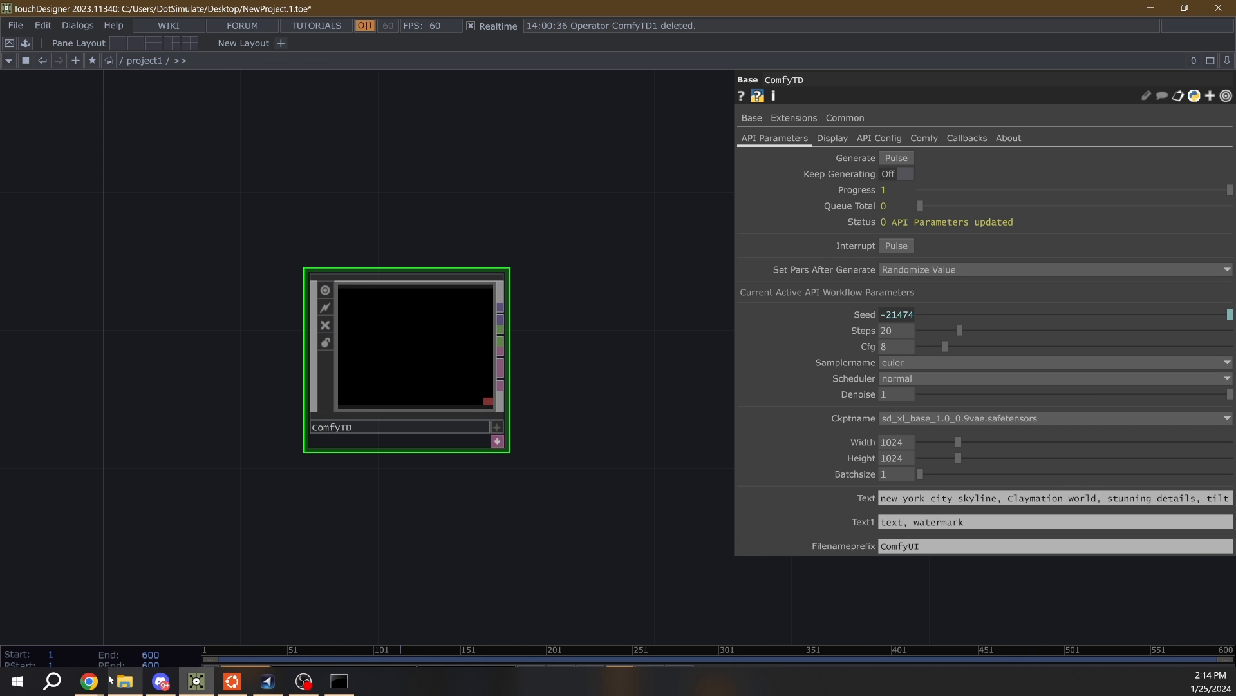
pyautogui.moveTo(89, 681)
pyautogui.click(361, 657)
pyautogui.scroll(-4, 630, 207)
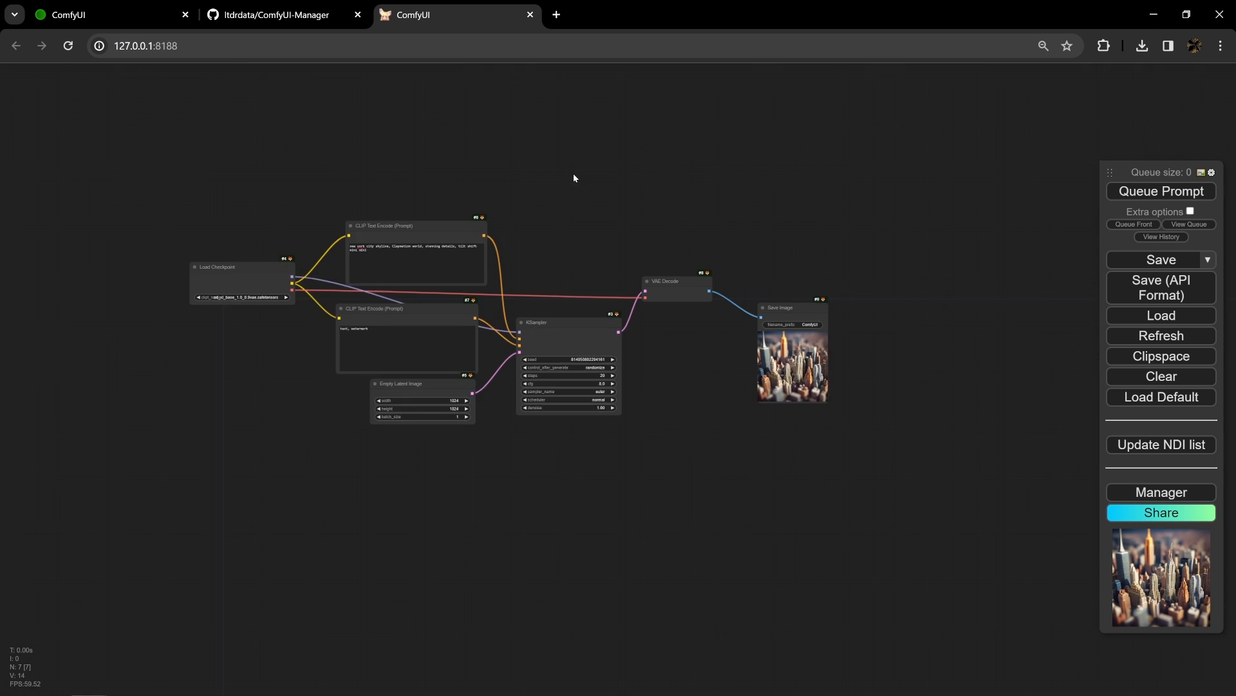
pyautogui.click(162, 4)
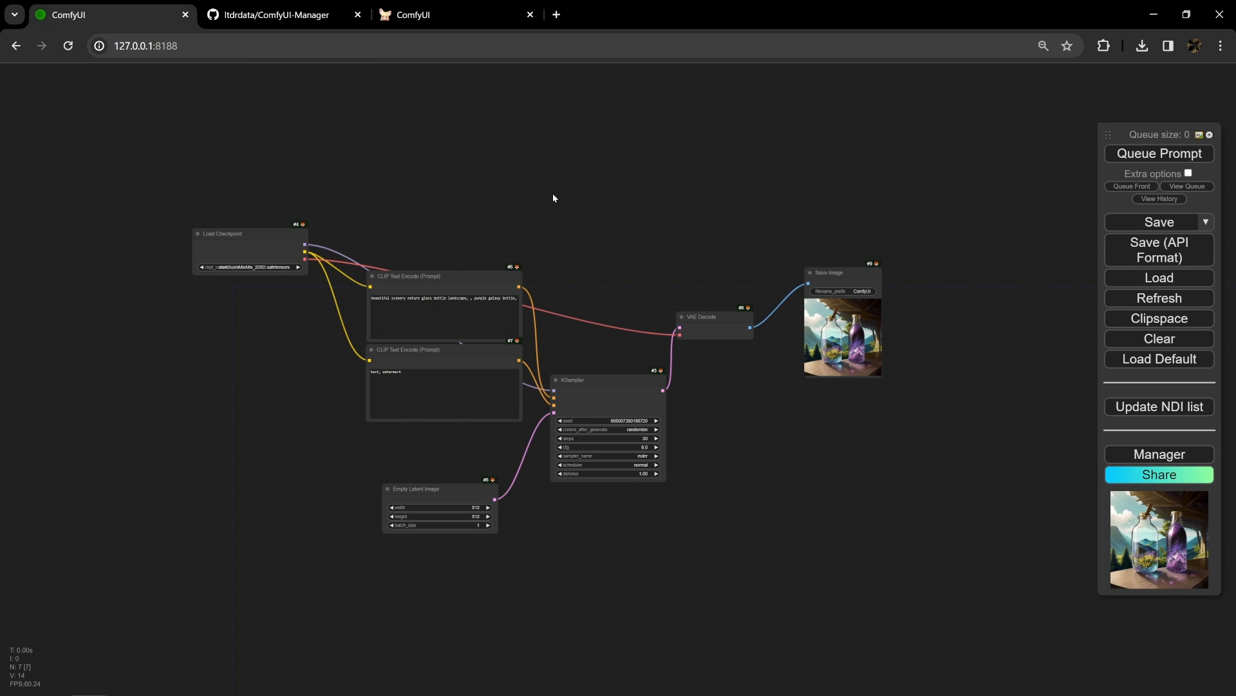
pyautogui.click(448, 4)
pyautogui.scroll(3, 573, 193)
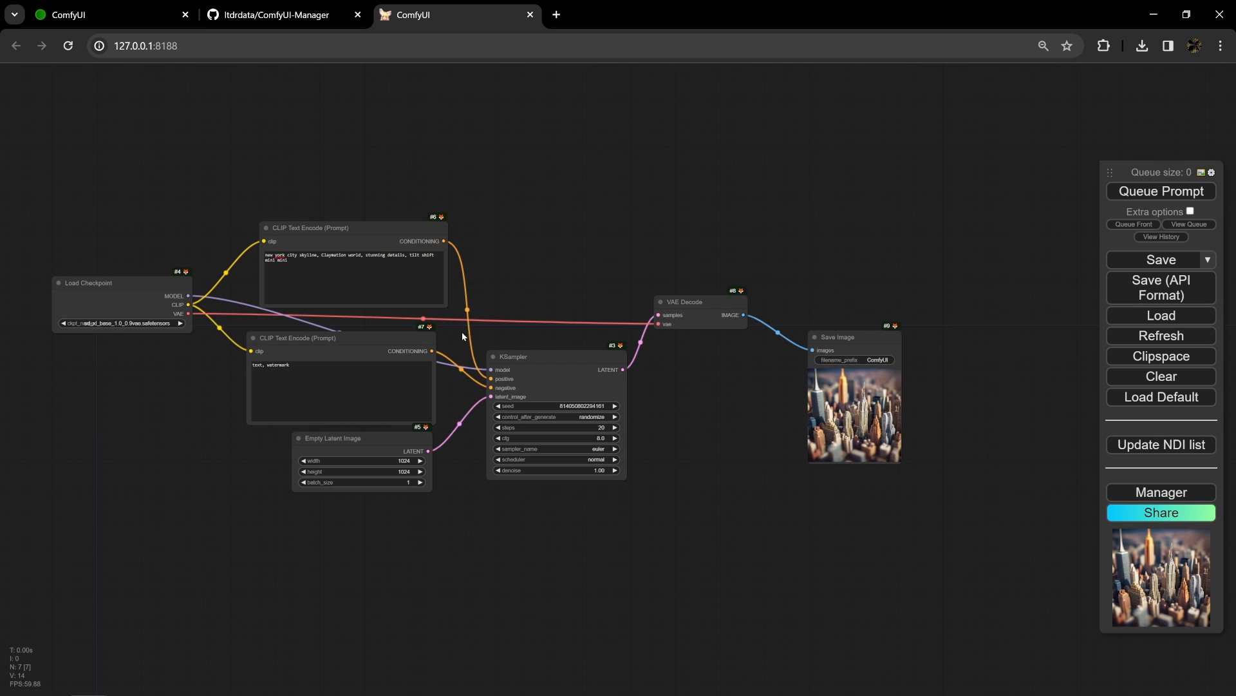
pyautogui.click(197, 682)
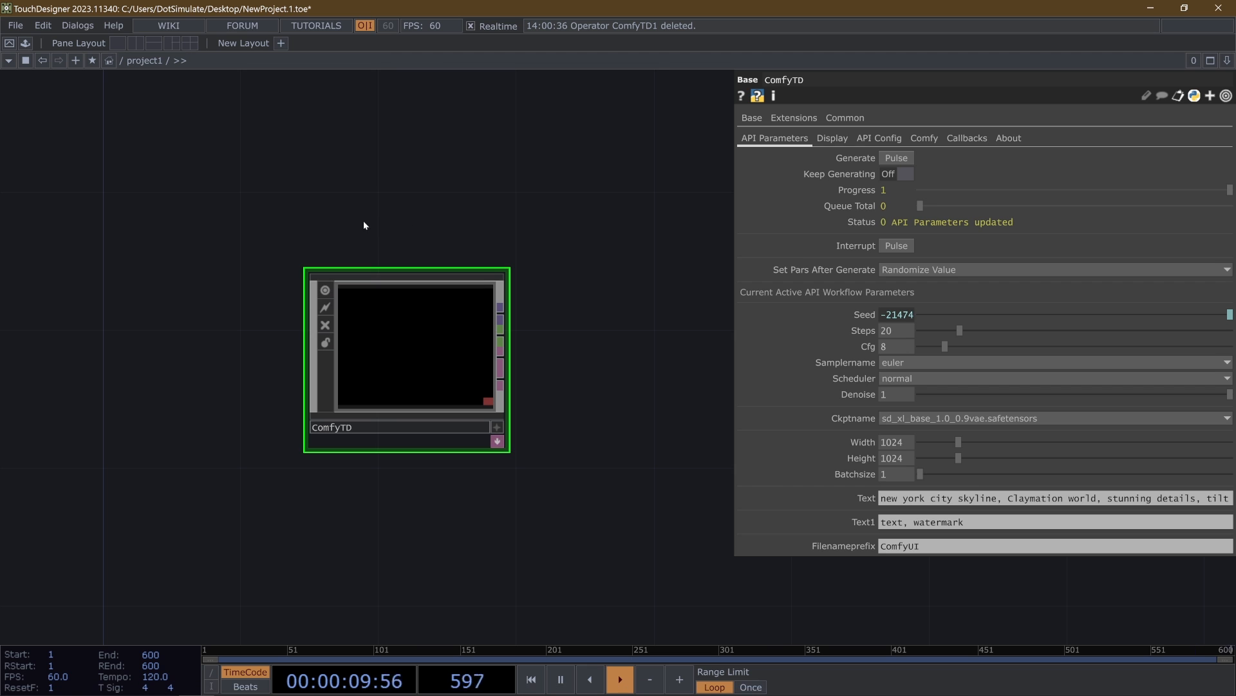
pyautogui.scroll(2, 472, 378)
pyautogui.scroll(-2, 400, 331)
pyautogui.scroll(4, 399, 331)
pyautogui.scroll(-2, 397, 339)
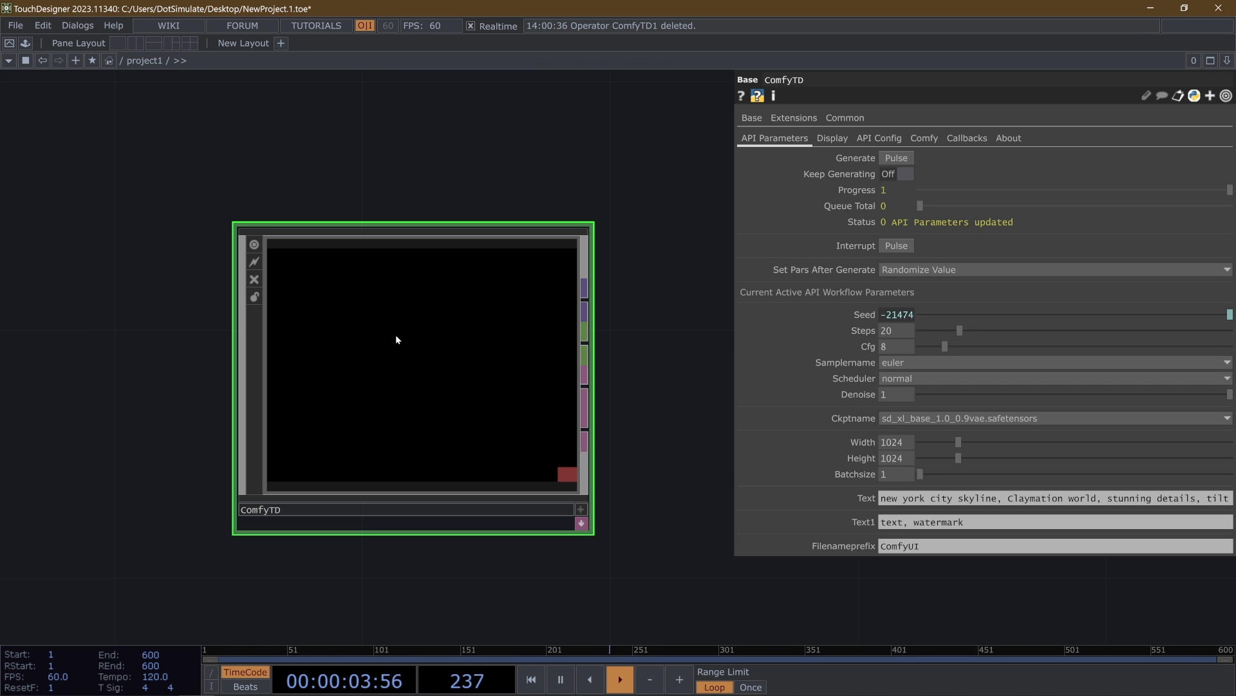
# - Check the workflow in ComfyUI once more, and generate an image from ComfyTD in TouchDesigner
pyautogui.moveTo(331, 693)
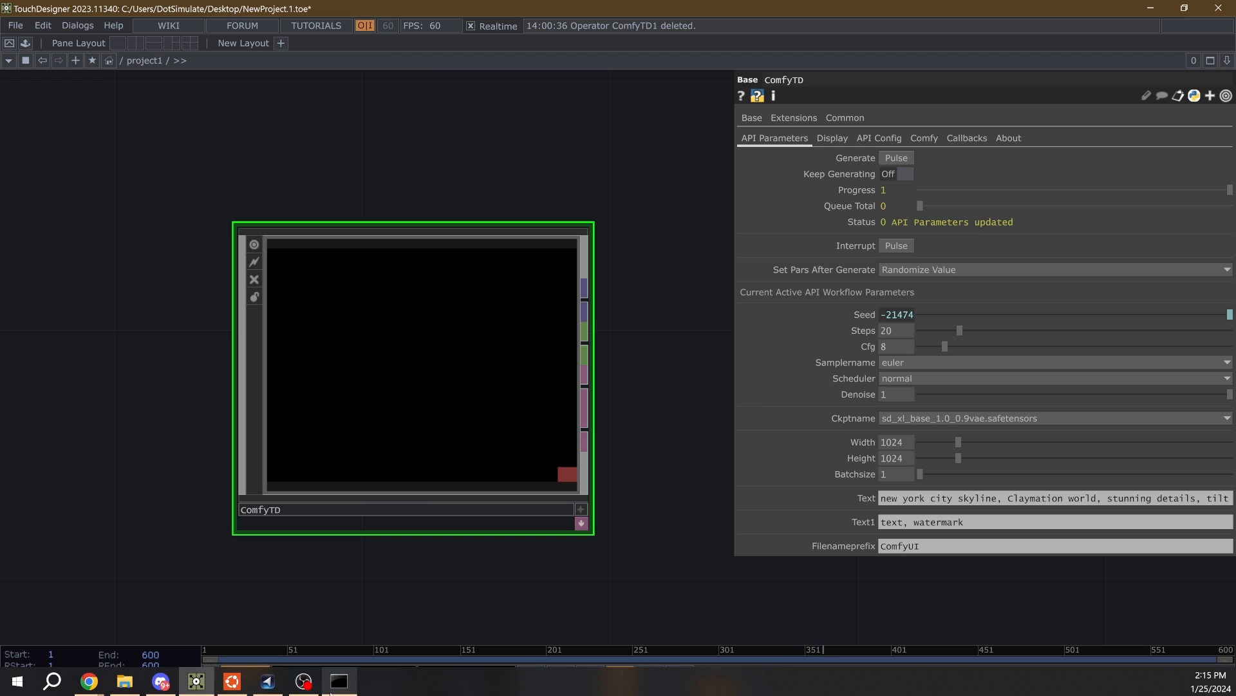
pyautogui.moveTo(89, 681)
pyautogui.click(236, 612)
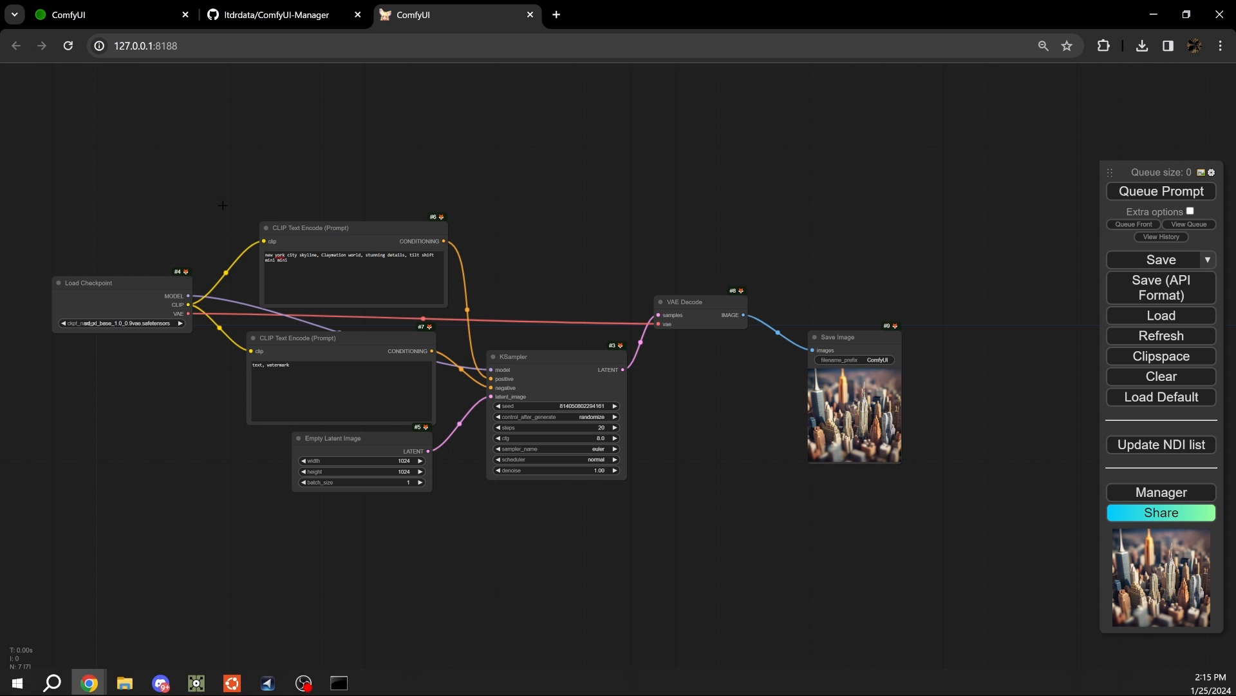
pyautogui.click(196, 680)
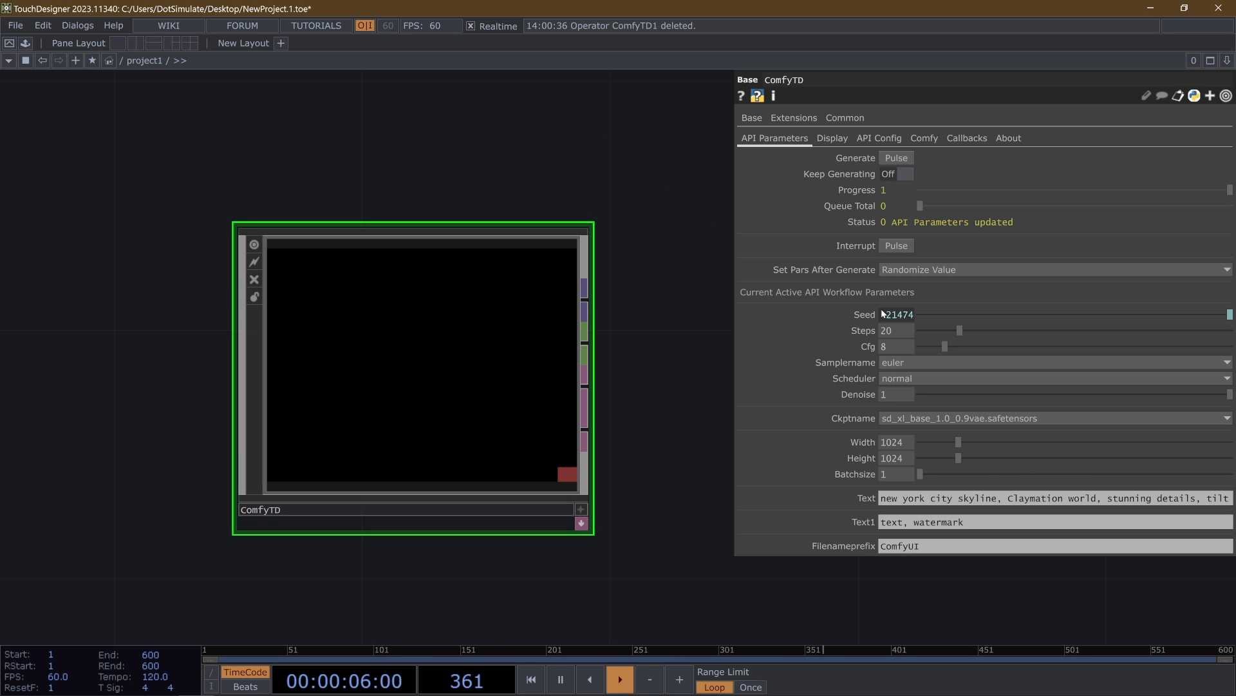
pyautogui.click(897, 158)
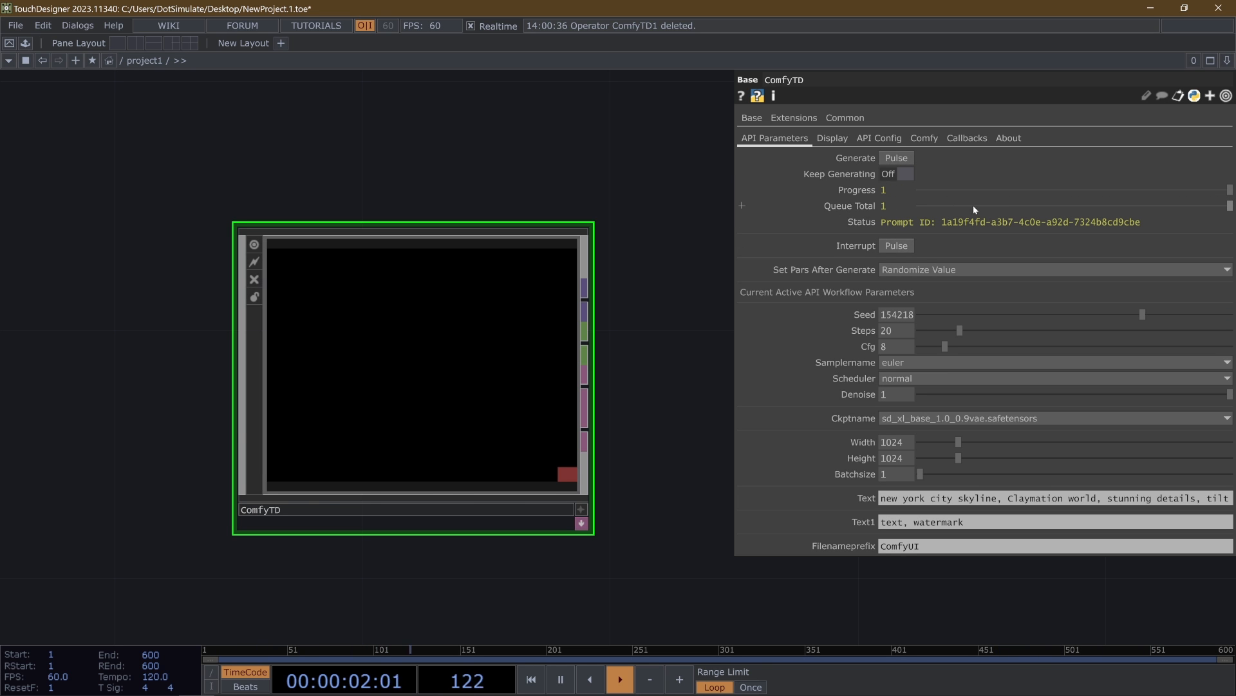
pyautogui.scroll(2, 406, 399)
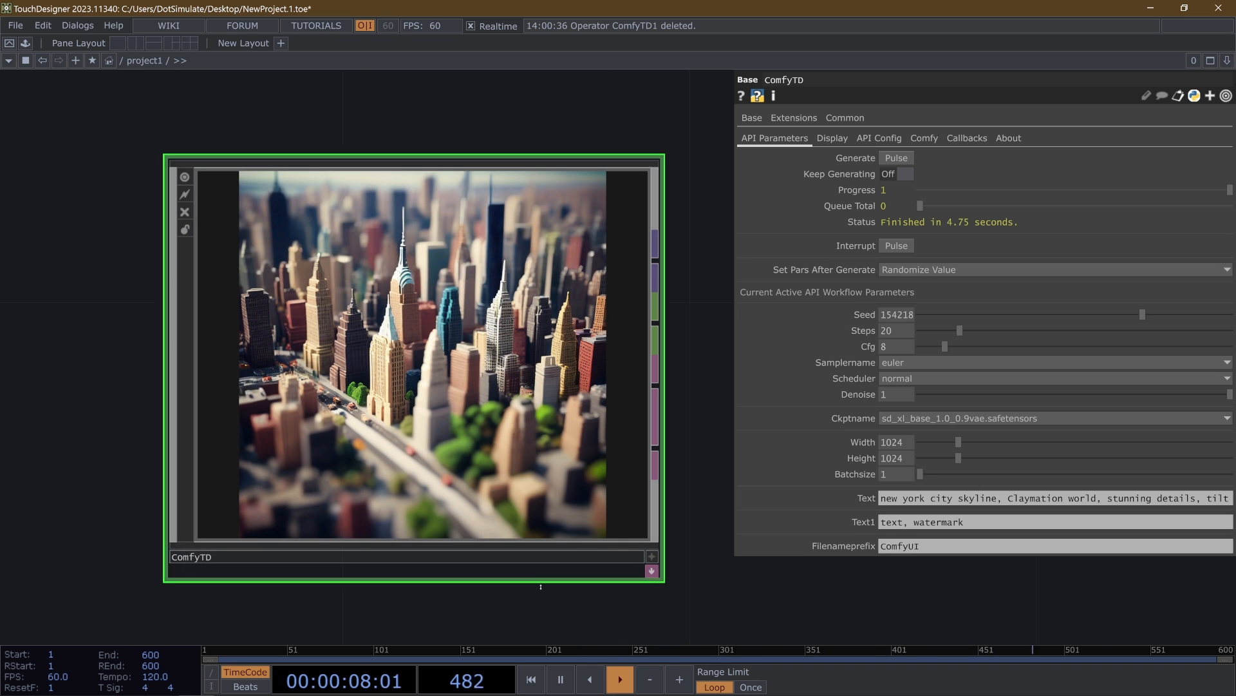
# - Switch to ComfyUI in the browser and review the options of the KSampler's control_after_generate setting without changing it
pyautogui.moveTo(159, 686)
pyautogui.click(91, 683)
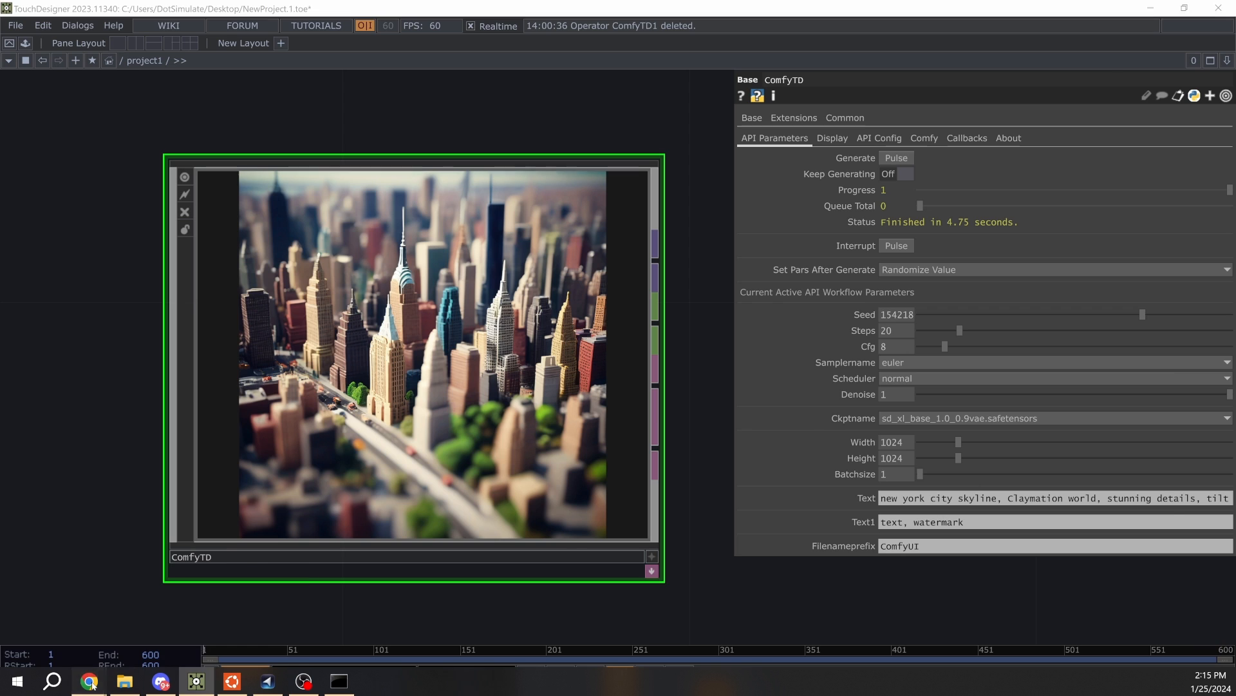
pyautogui.click(258, 624)
pyautogui.scroll(5, 580, 361)
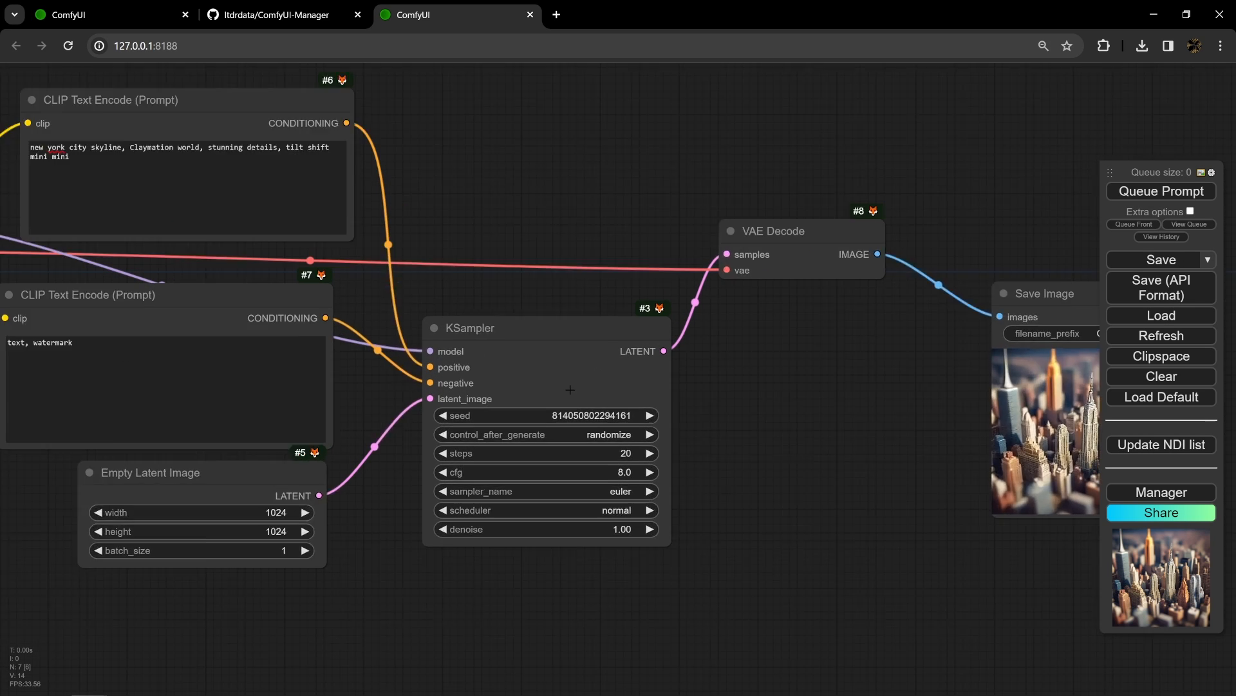
pyautogui.click(592, 443)
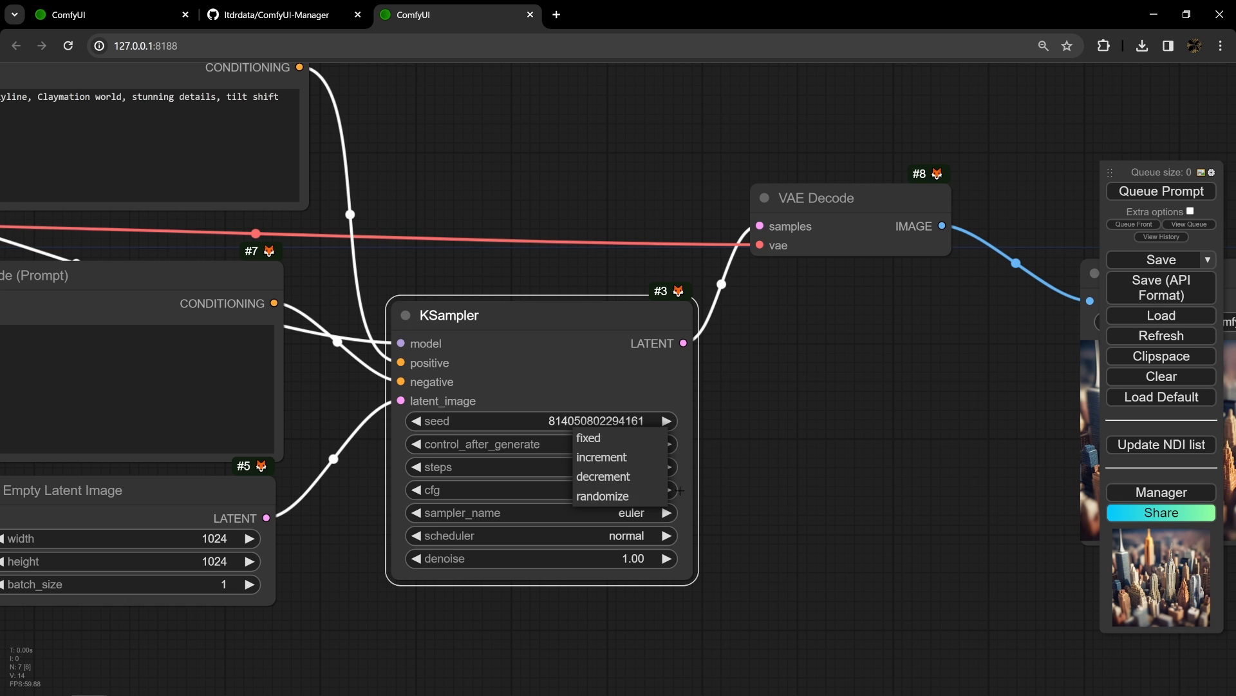
pyautogui.click(763, 405)
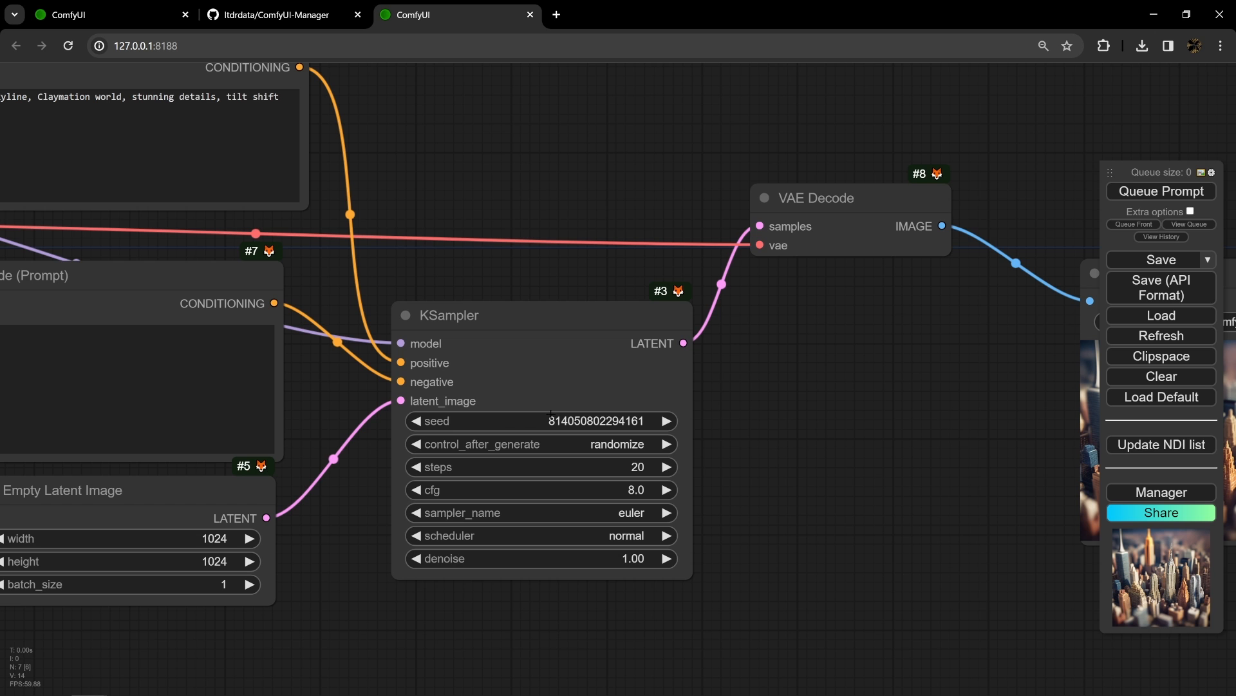
# - Queue the prompt in ComfyUI with the seed set to randomize, and examine the image in the Save Image node
pyautogui.click(1150, 192)
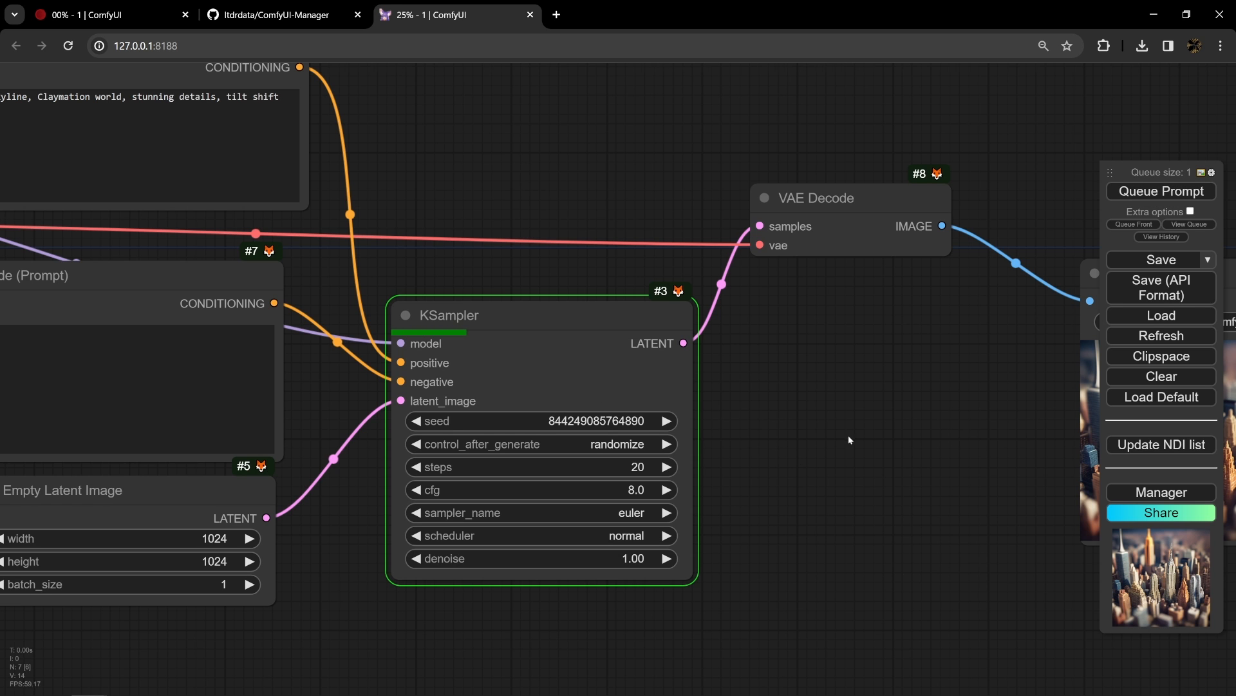
pyautogui.moveTo(848, 435); pyautogui.dragTo(539, 409)
pyautogui.scroll(-4, 539, 408)
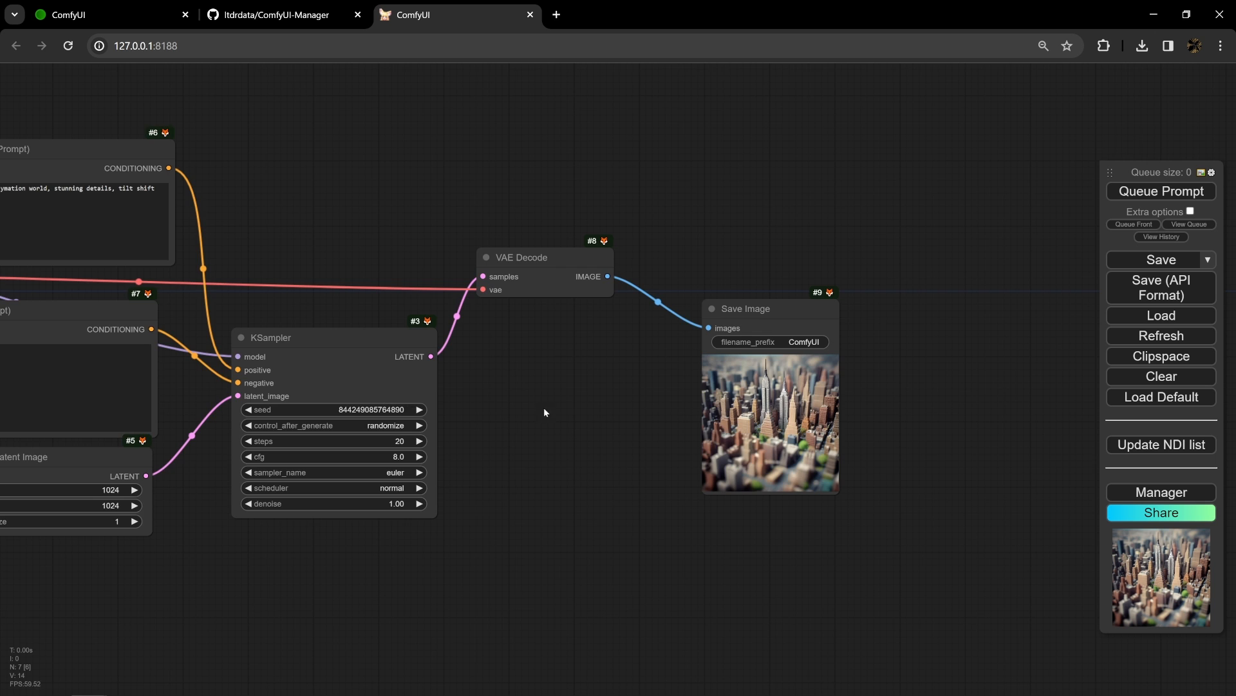
pyautogui.scroll(2, 543, 407)
pyautogui.scroll(-5, 489, 261)
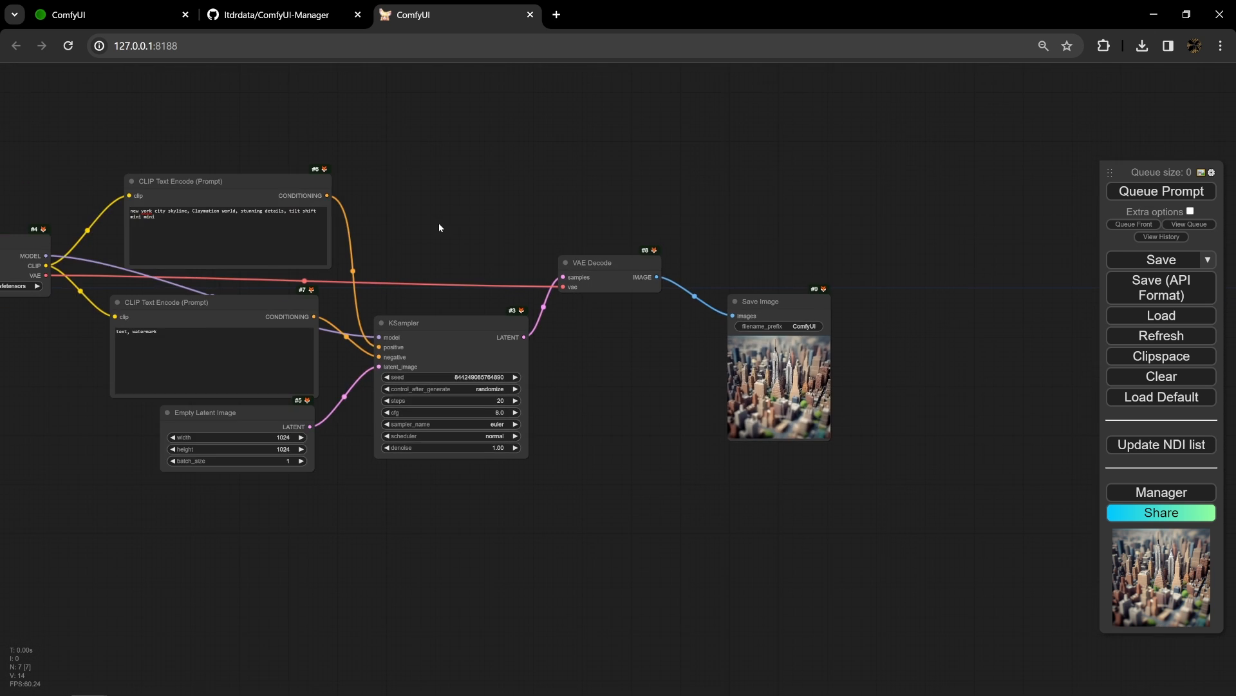
pyautogui.moveTo(454, 307); pyautogui.dragTo(636, 368)
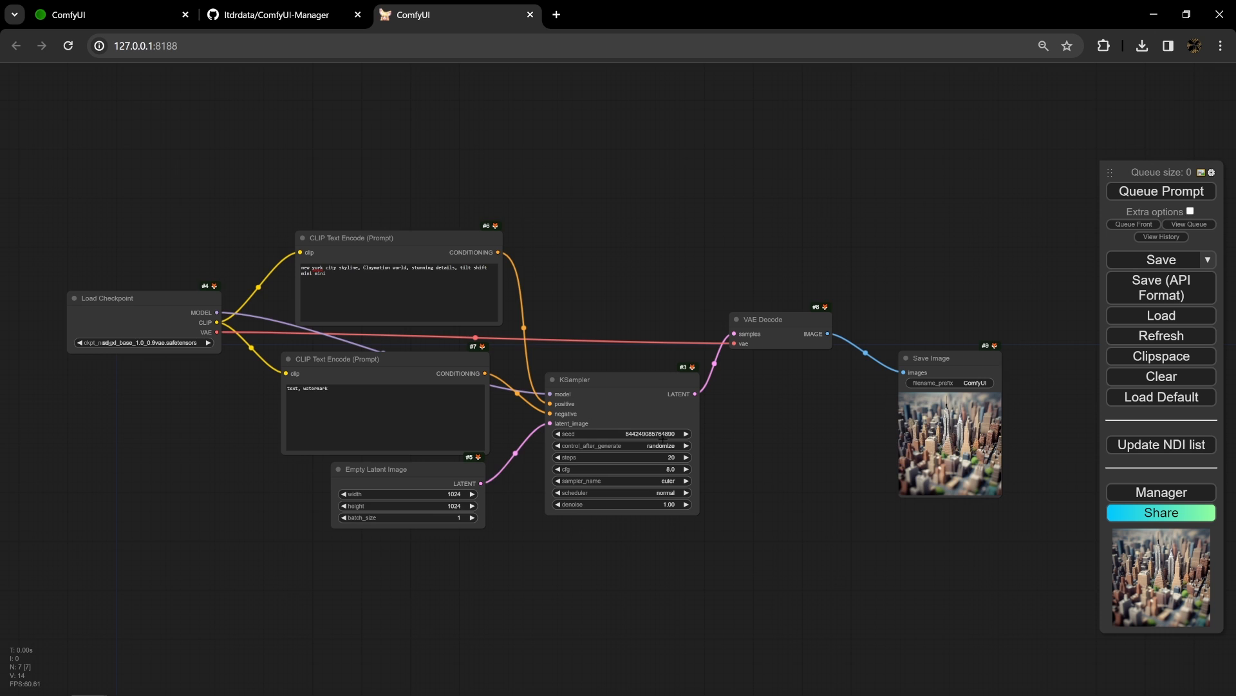
# - Set the KSampler's control_after_generate to fixed
pyautogui.scroll(6, 663, 435)
pyautogui.click(567, 466)
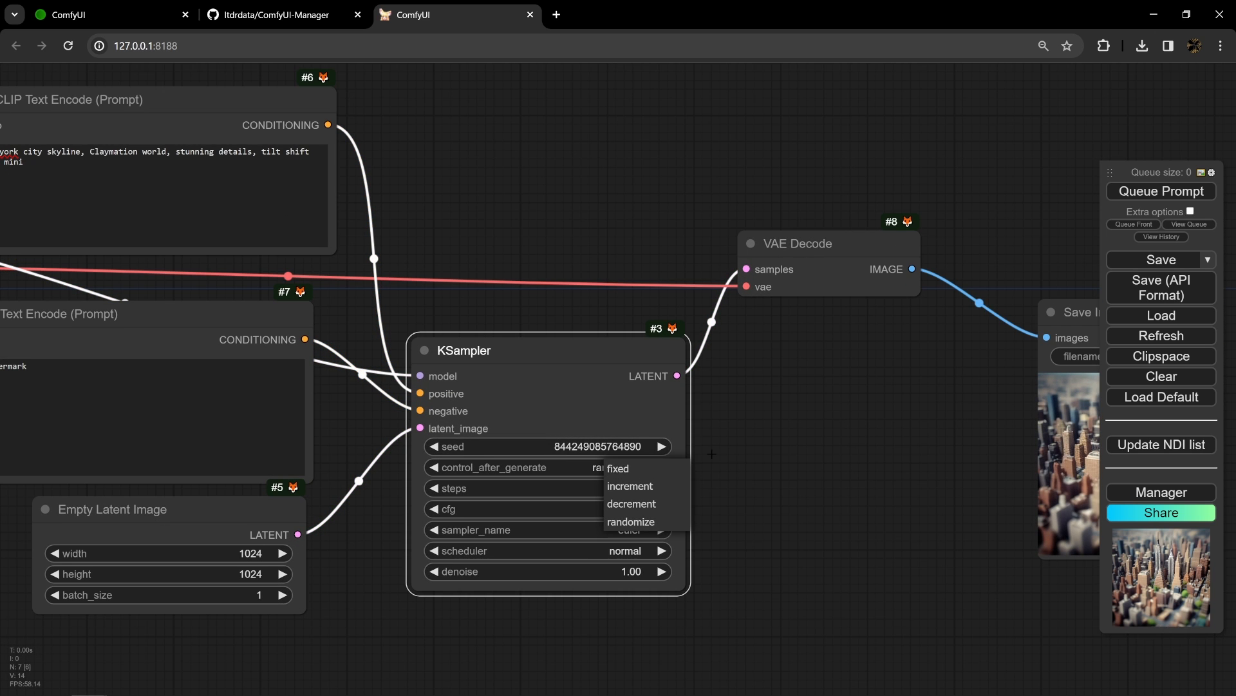
pyautogui.click(609, 469)
pyautogui.moveTo(828, 445); pyautogui.dragTo(645, 441)
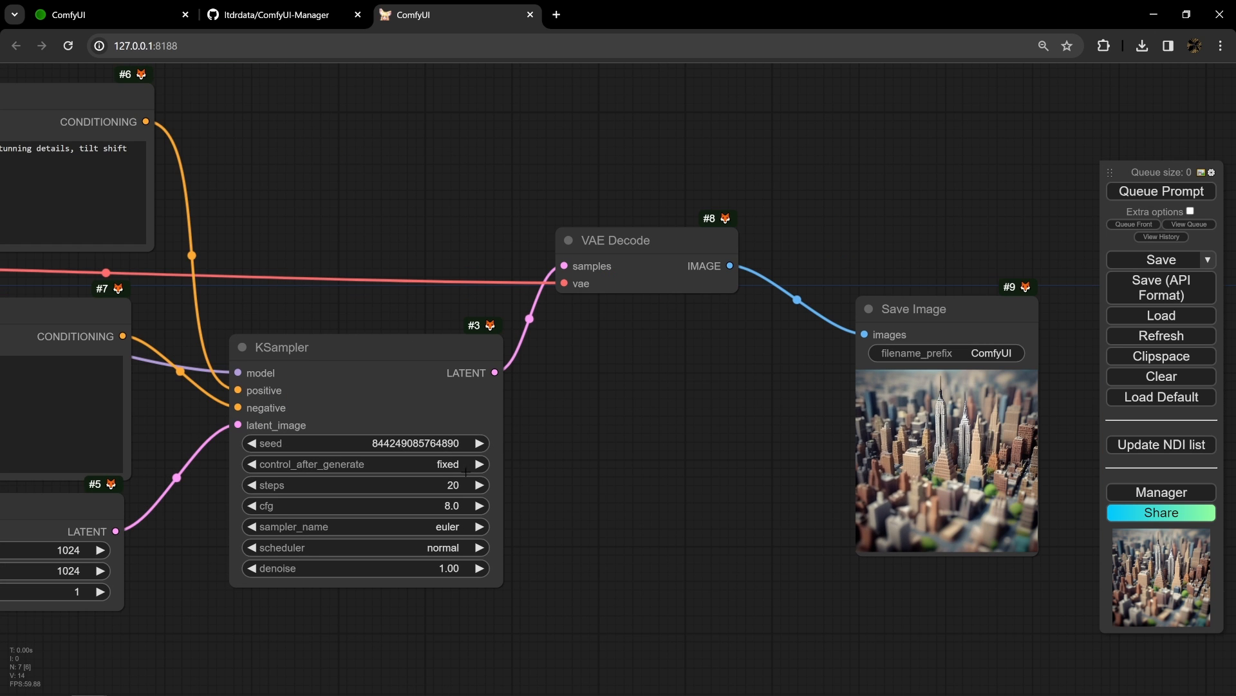
# - Queue the prompt with the fixed seed and check its execution in ComfyUI's command window
pyautogui.click(1172, 191)
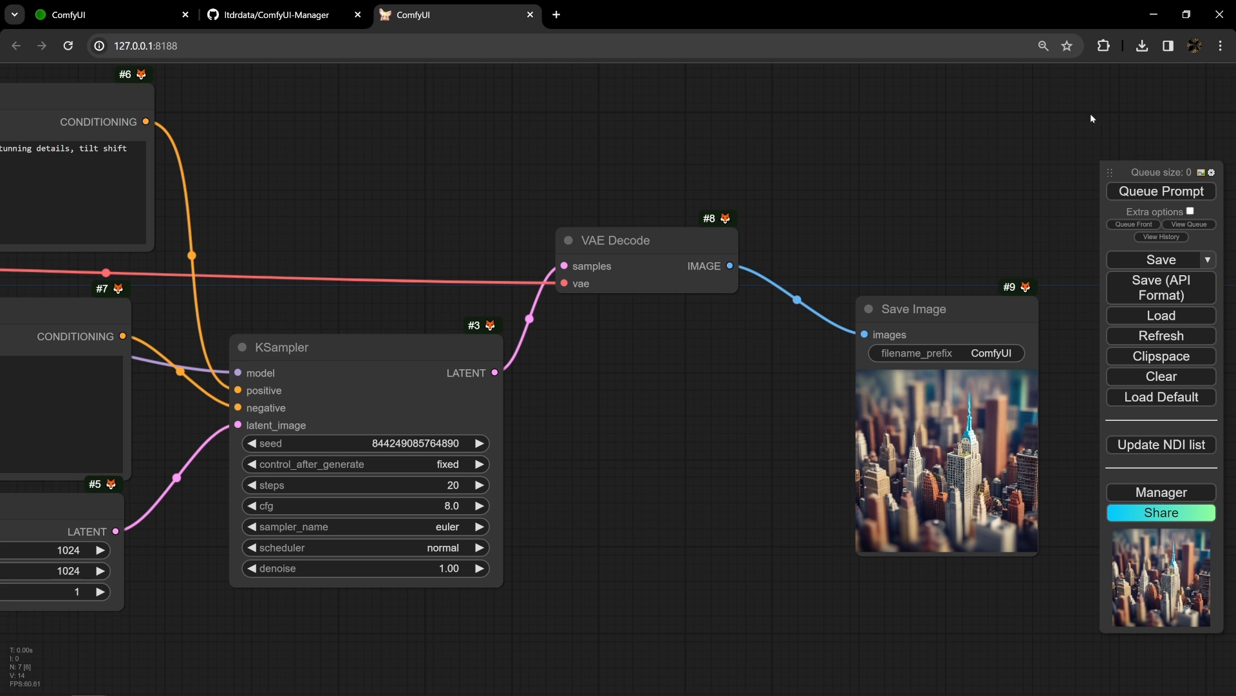
pyautogui.click(339, 683)
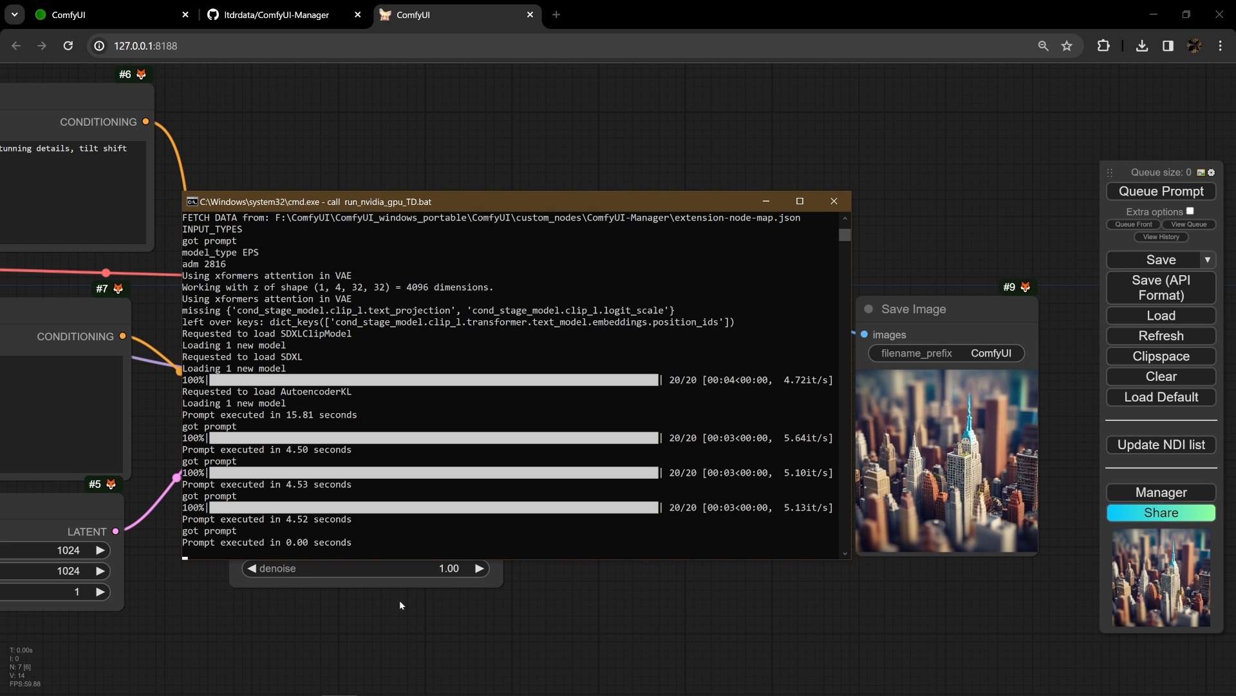
pyautogui.click(635, 655)
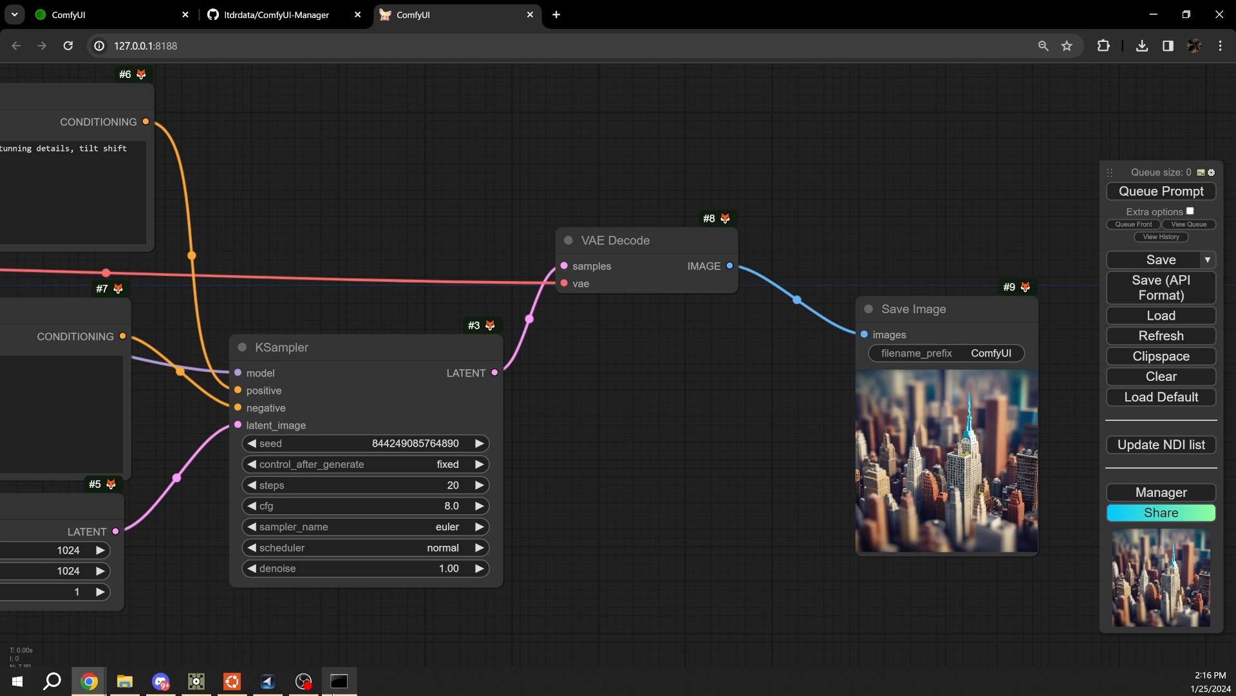
# - Switch to TouchDesigner, review ComfyTD's Set Pars After Generate options, and generate an image with Randomize Value
pyautogui.click(196, 688)
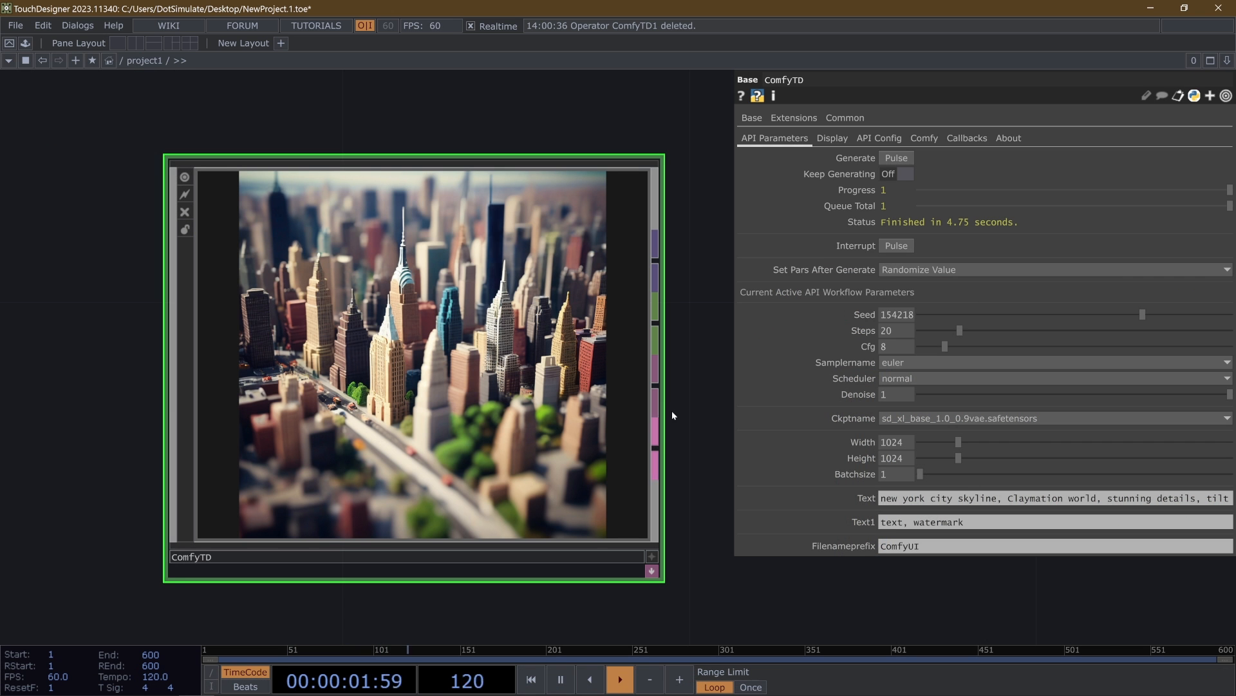
pyautogui.click(915, 271)
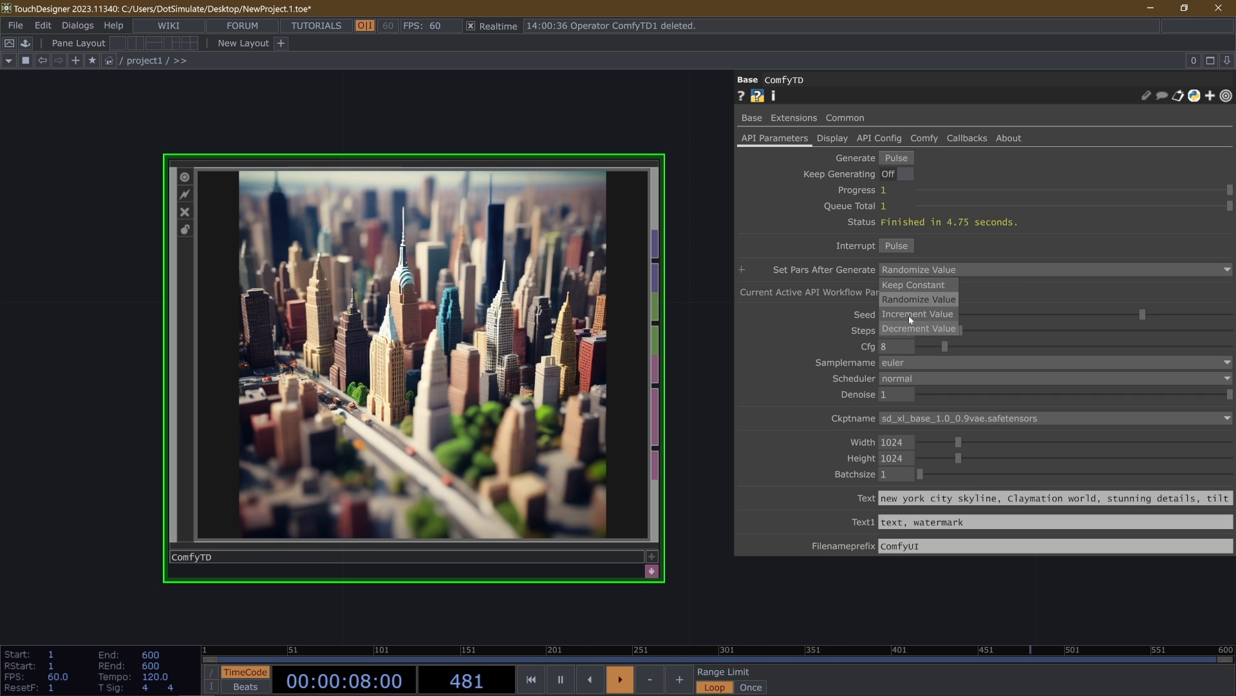
pyautogui.click(829, 269)
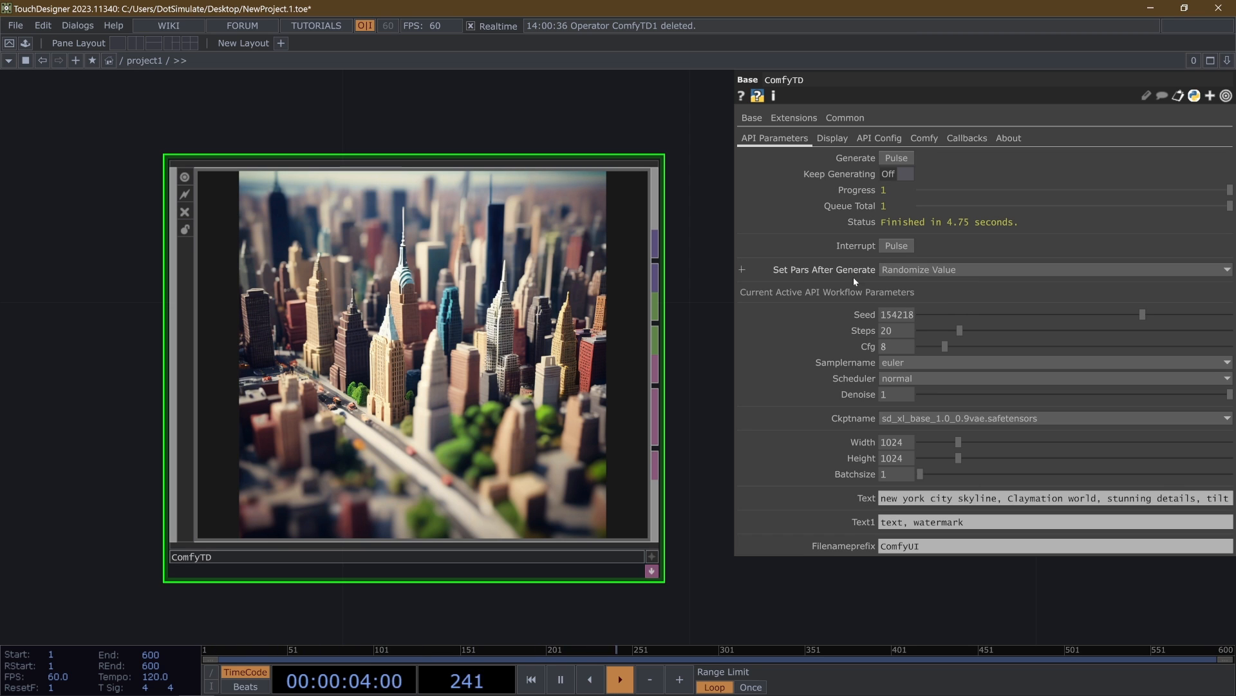
pyautogui.moveTo(848, 270)
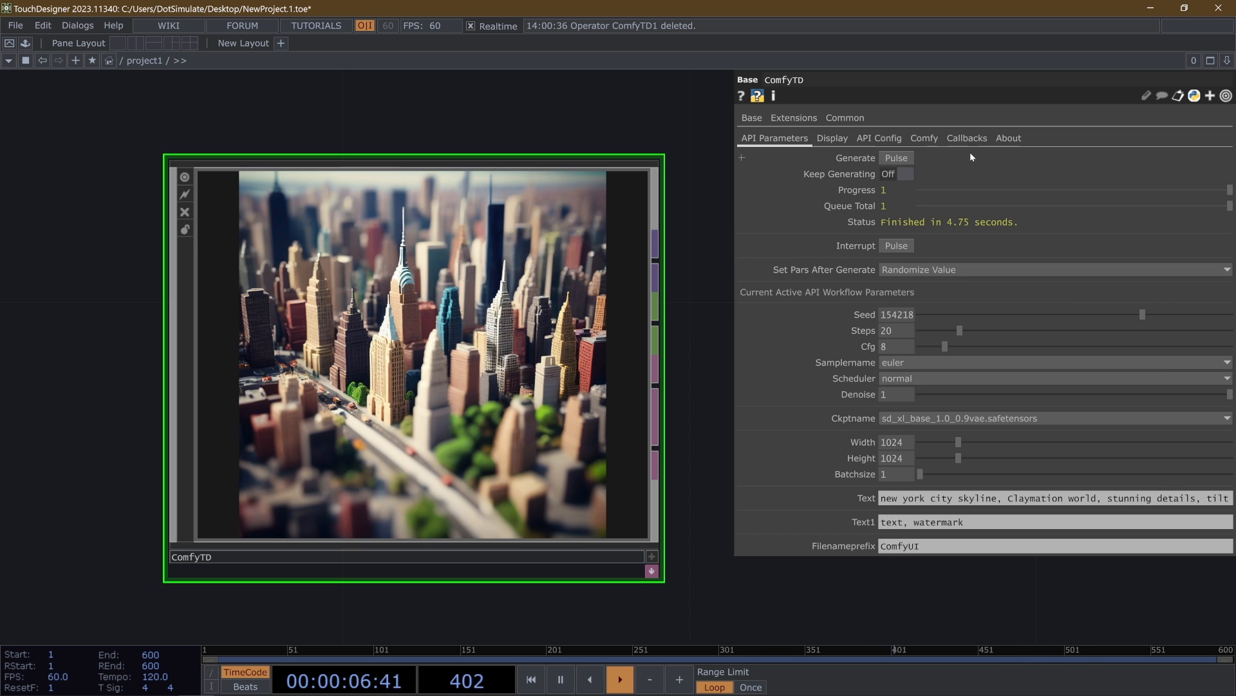
pyautogui.click(897, 158)
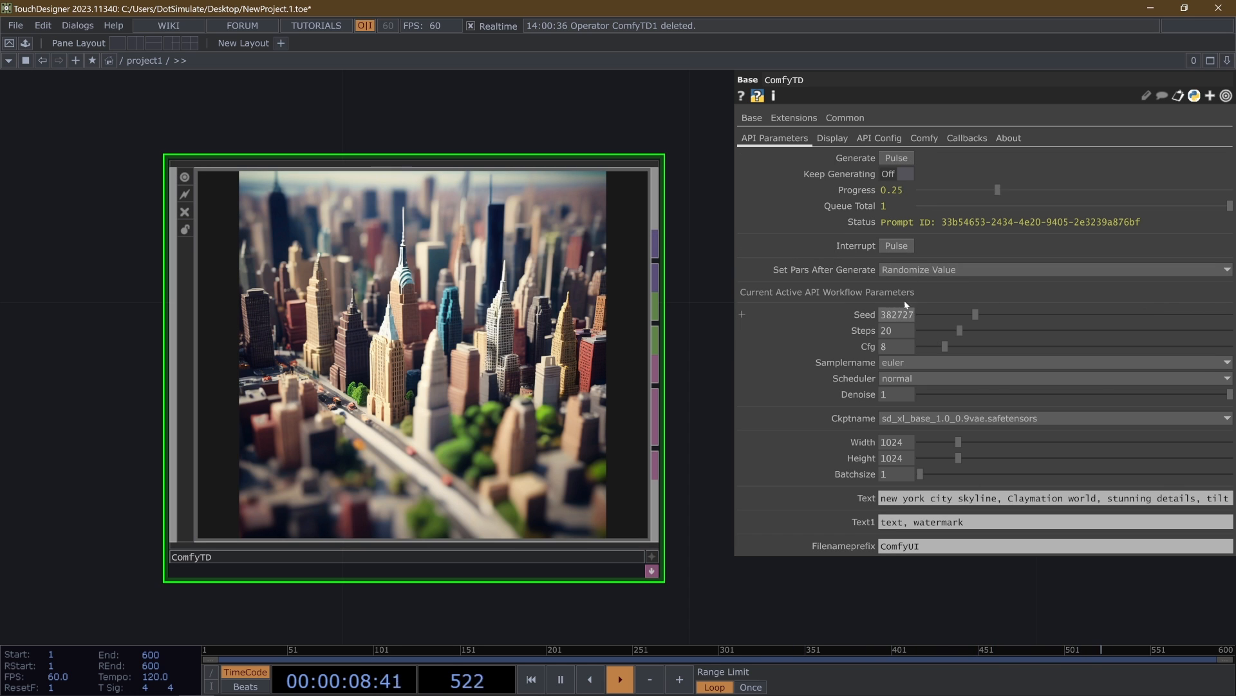
# - Change ComfyTD's Set Pars After Generate to Keep Constant and generate twice in a row
pyautogui.click(924, 271)
pyautogui.click(915, 284)
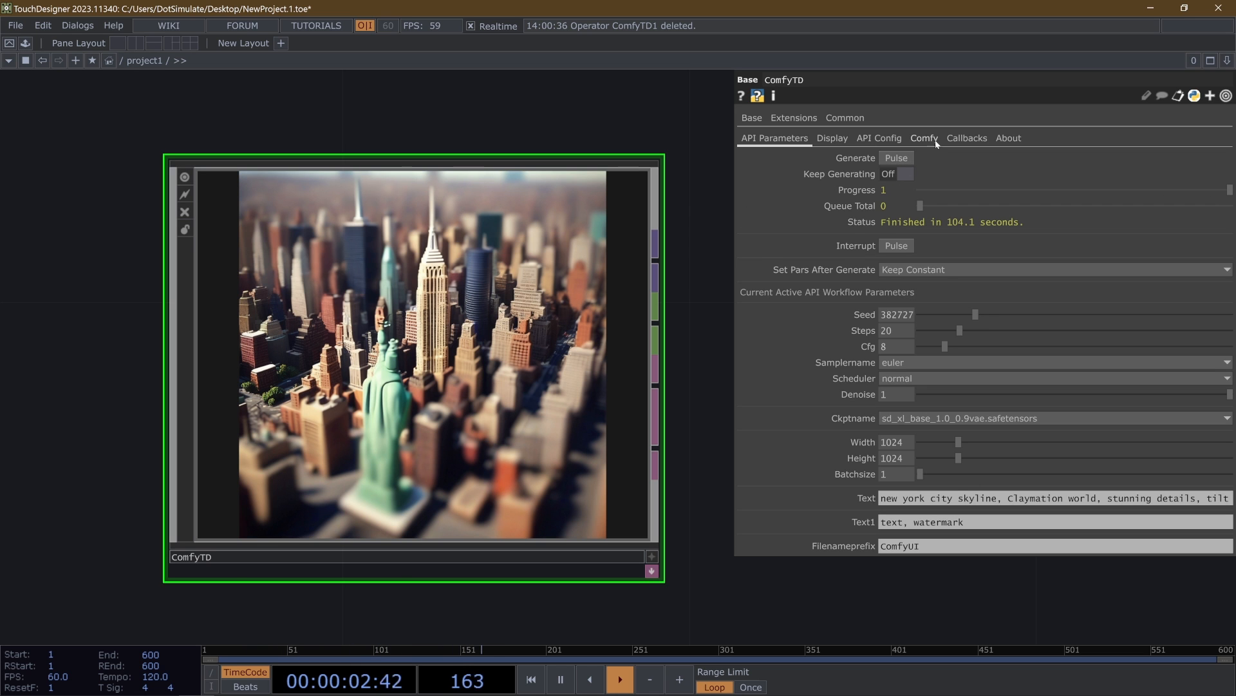
pyautogui.click(907, 158)
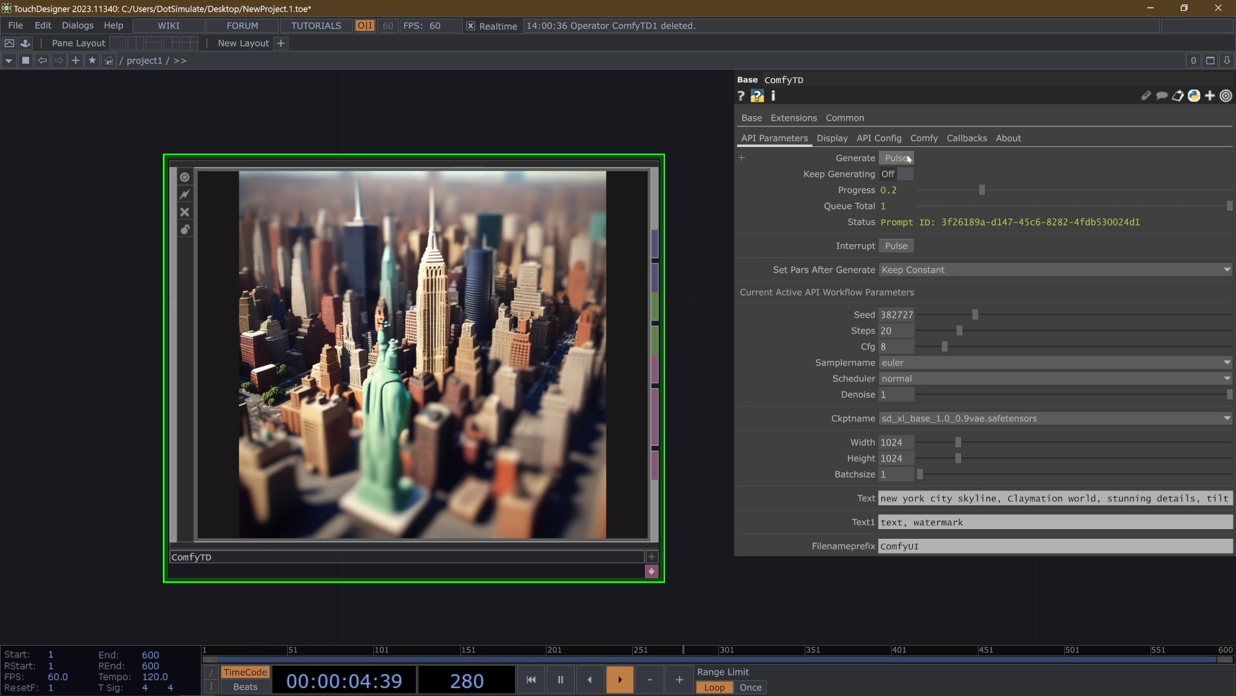
pyautogui.click(907, 157)
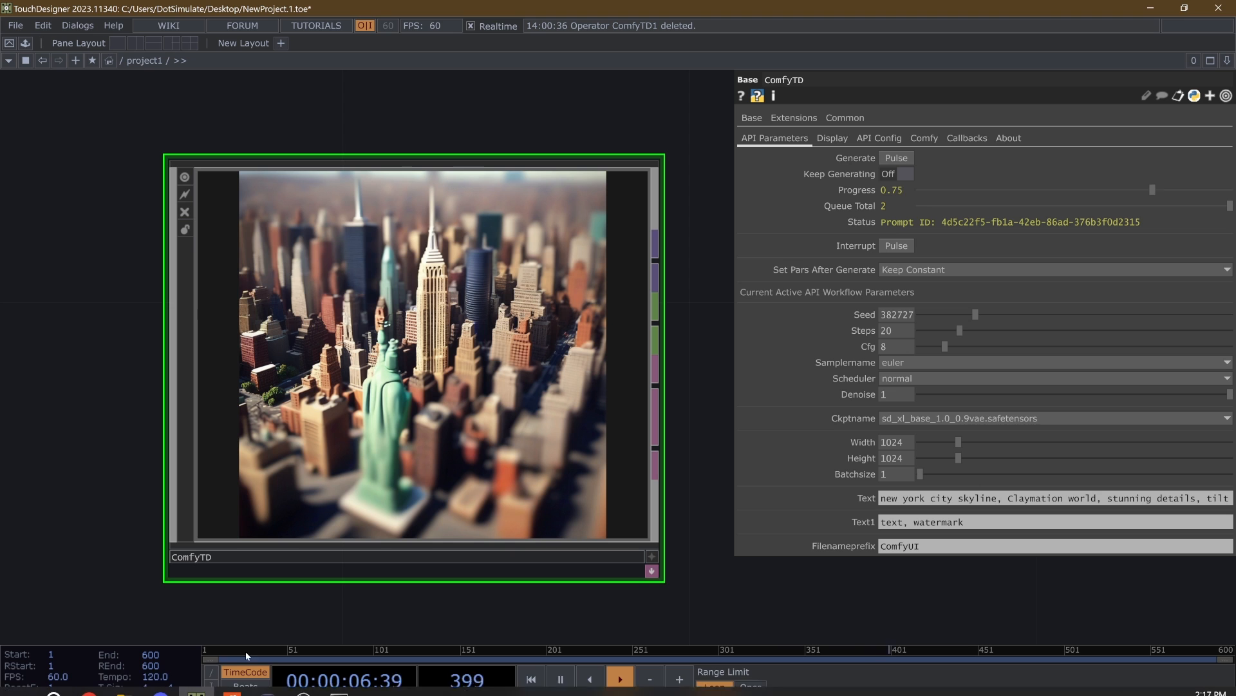
# - Check the latest prompt executions in ComfyUI's command window and compare them with ComfyTD's Status field
pyautogui.click(340, 684)
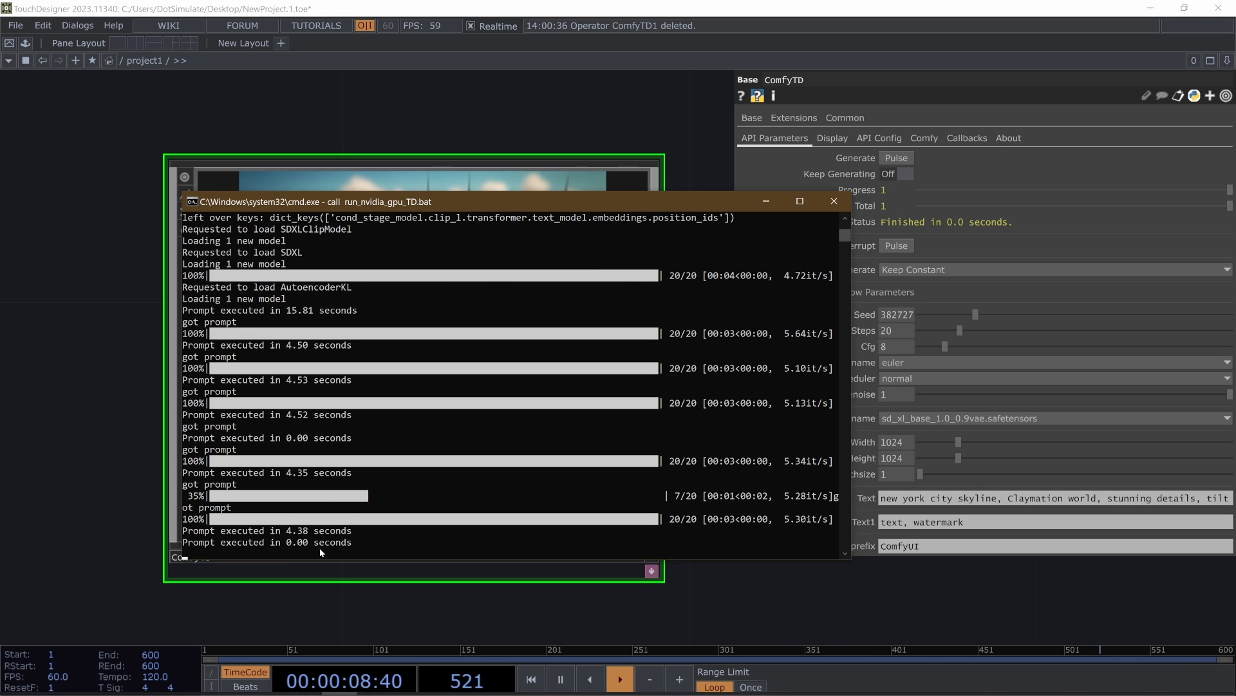
pyautogui.click(78, 493)
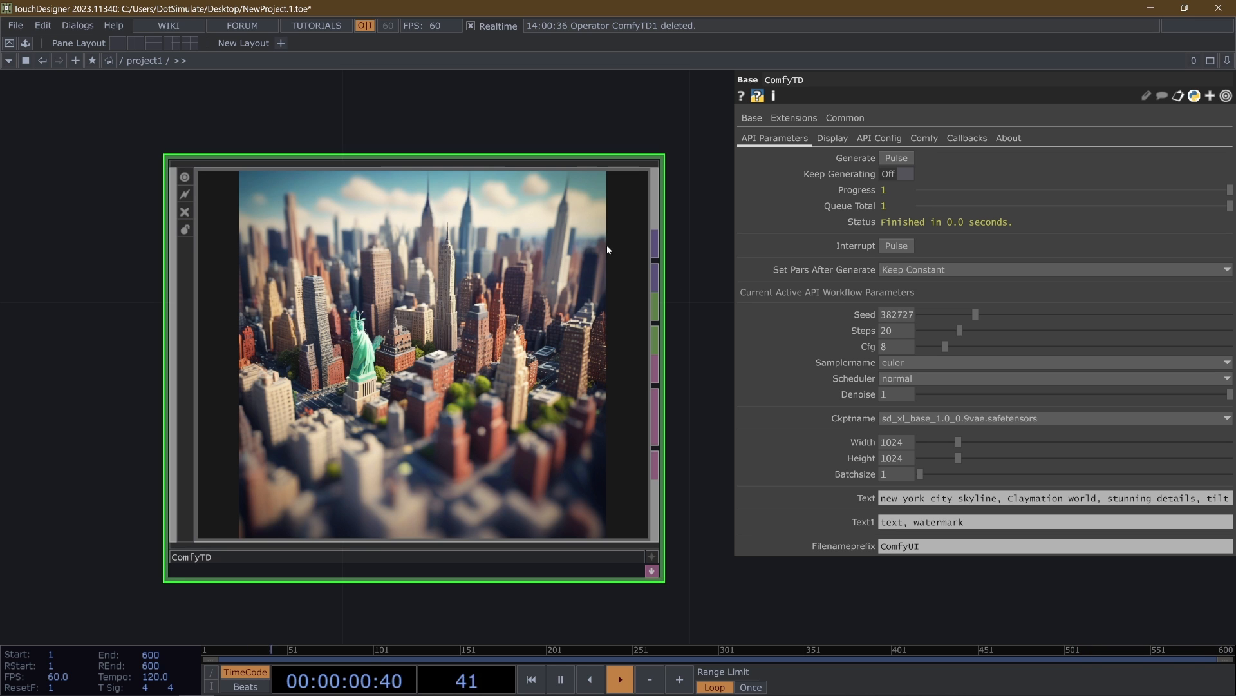
pyautogui.moveTo(915, 224); pyautogui.dragTo(1122, 223)
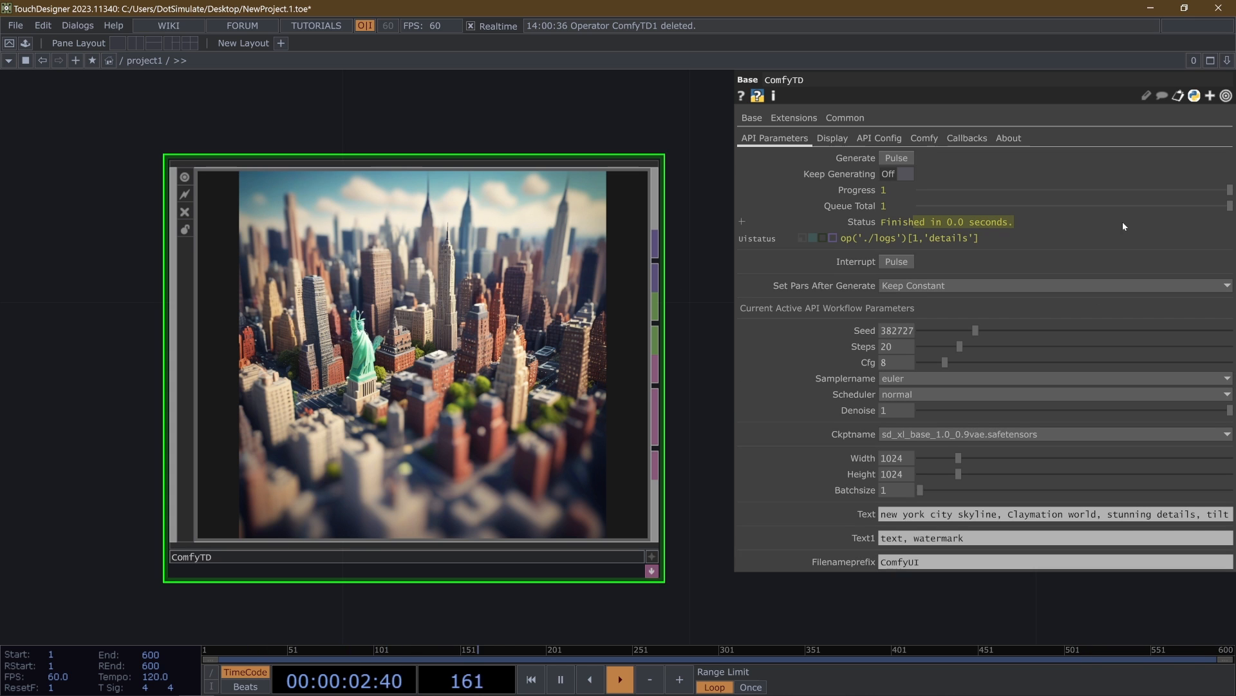
# - Set ComfyTD's Filenameprefix to walkthrutests/txt2img
pyautogui.click(871, 223)
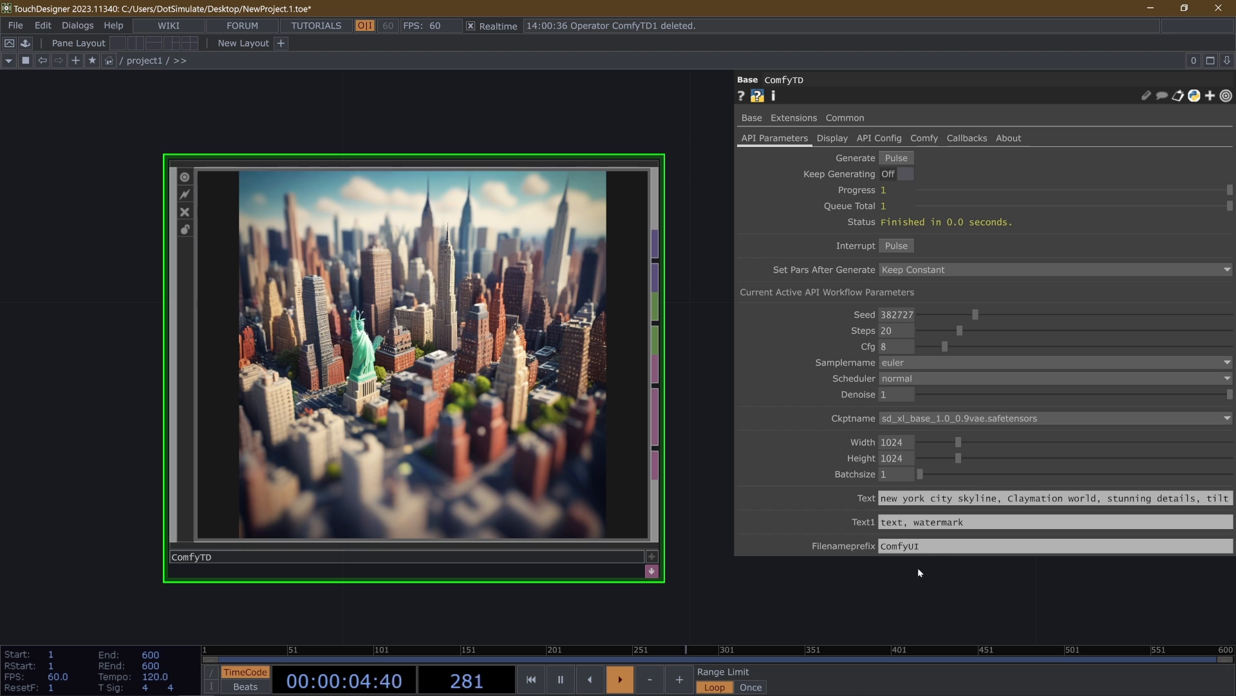
pyautogui.click(844, 547)
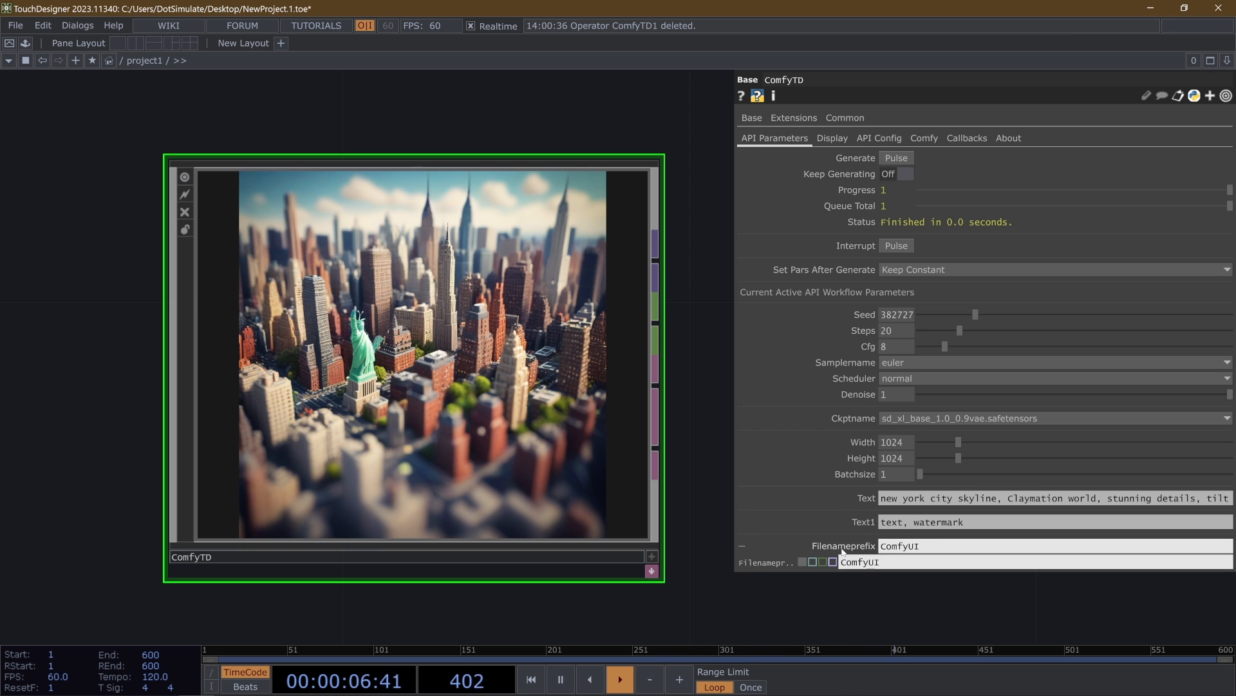
pyautogui.click(924, 546)
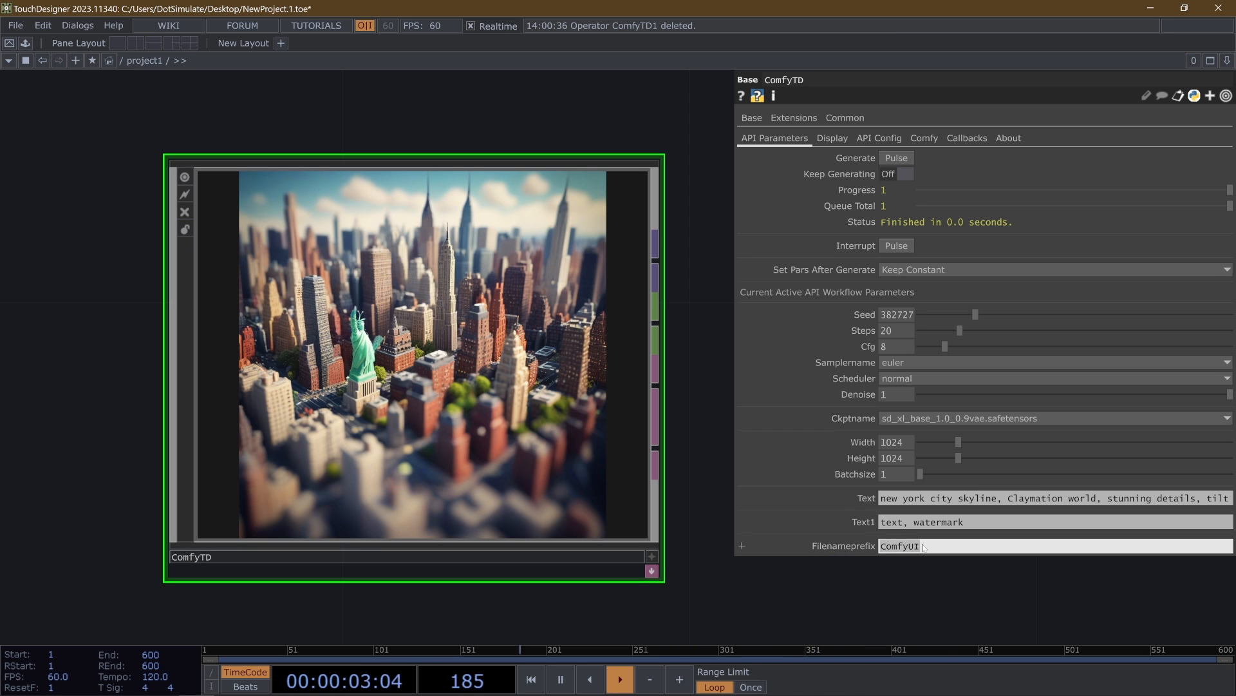
pyautogui.write('t')
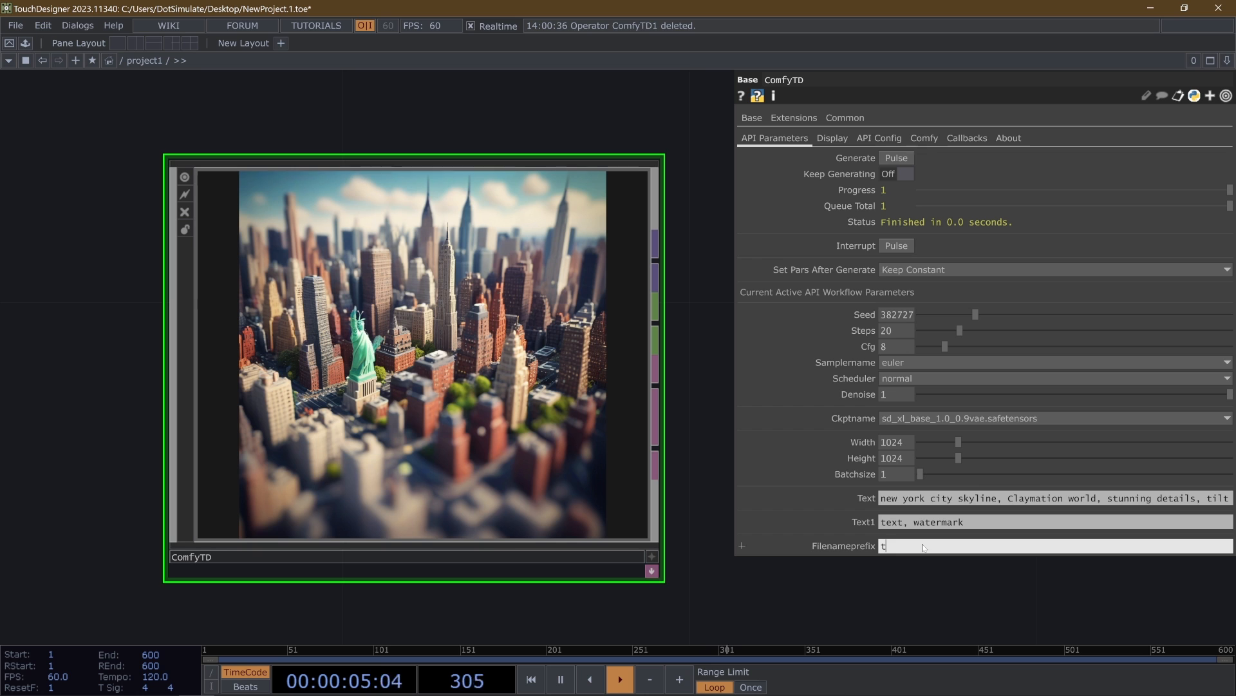
pyautogui.write('alkthr')
pyautogui.press('BackSpace')
pyautogui.write('utests/')
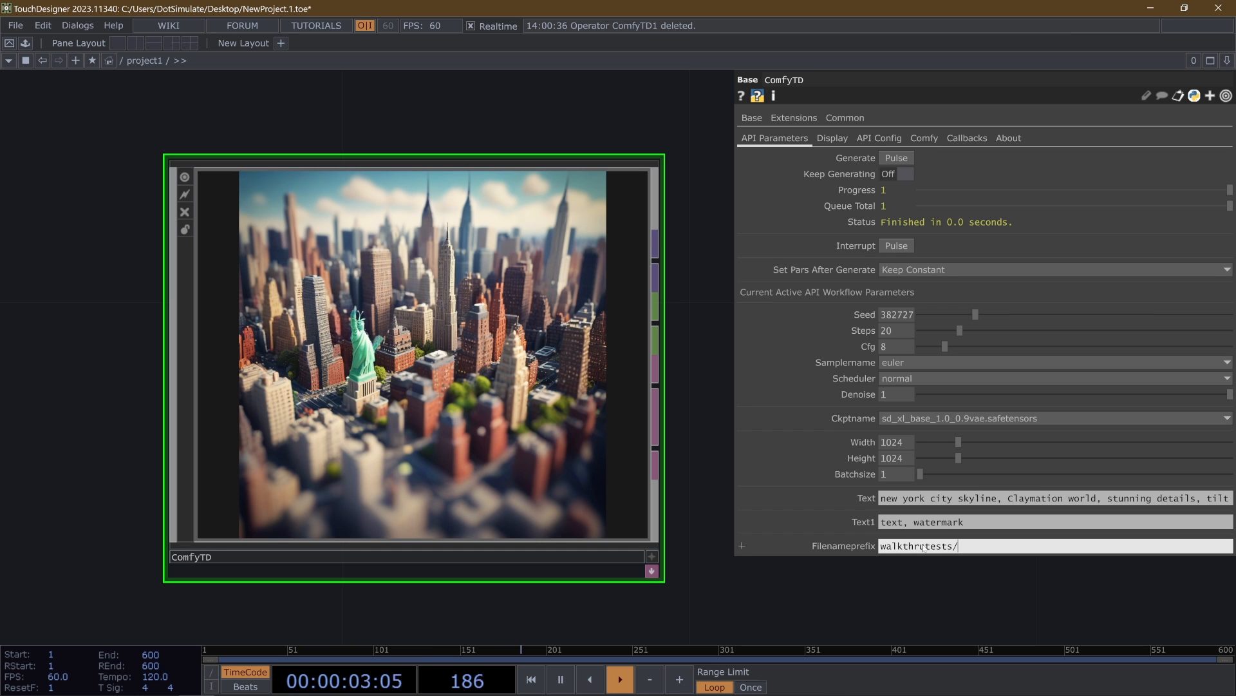
pyautogui.write('tx')
pyautogui.press('BackSpace')
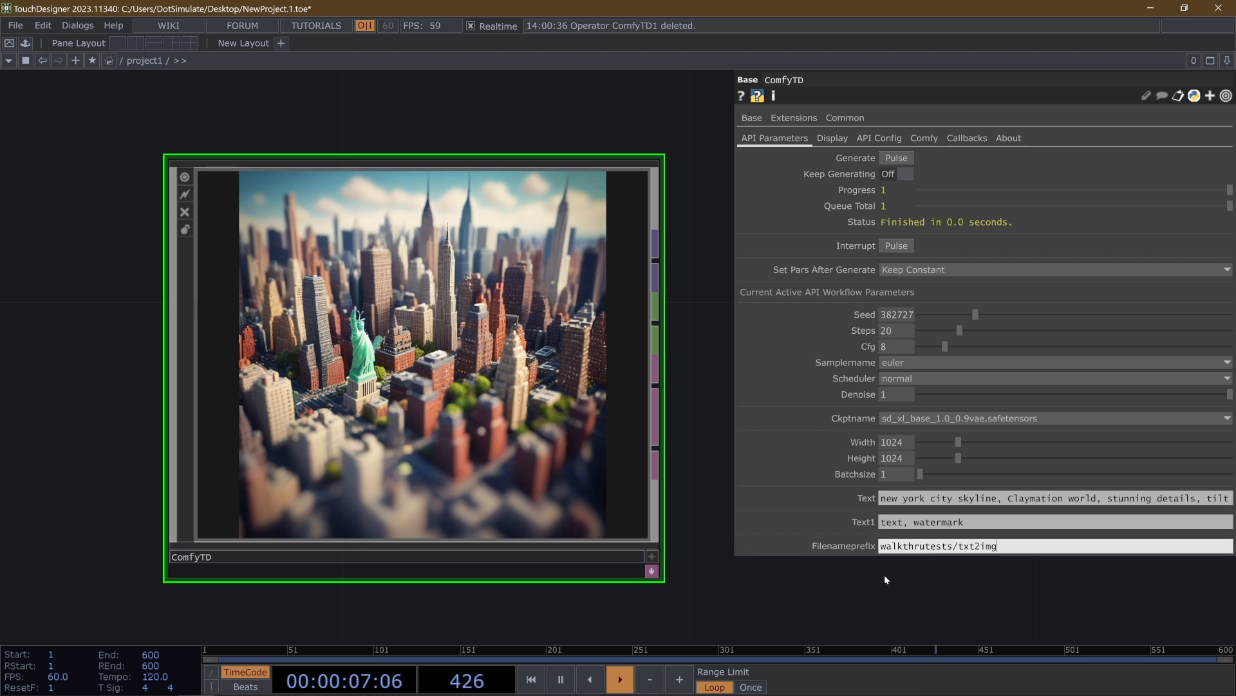
pyautogui.press('Return')
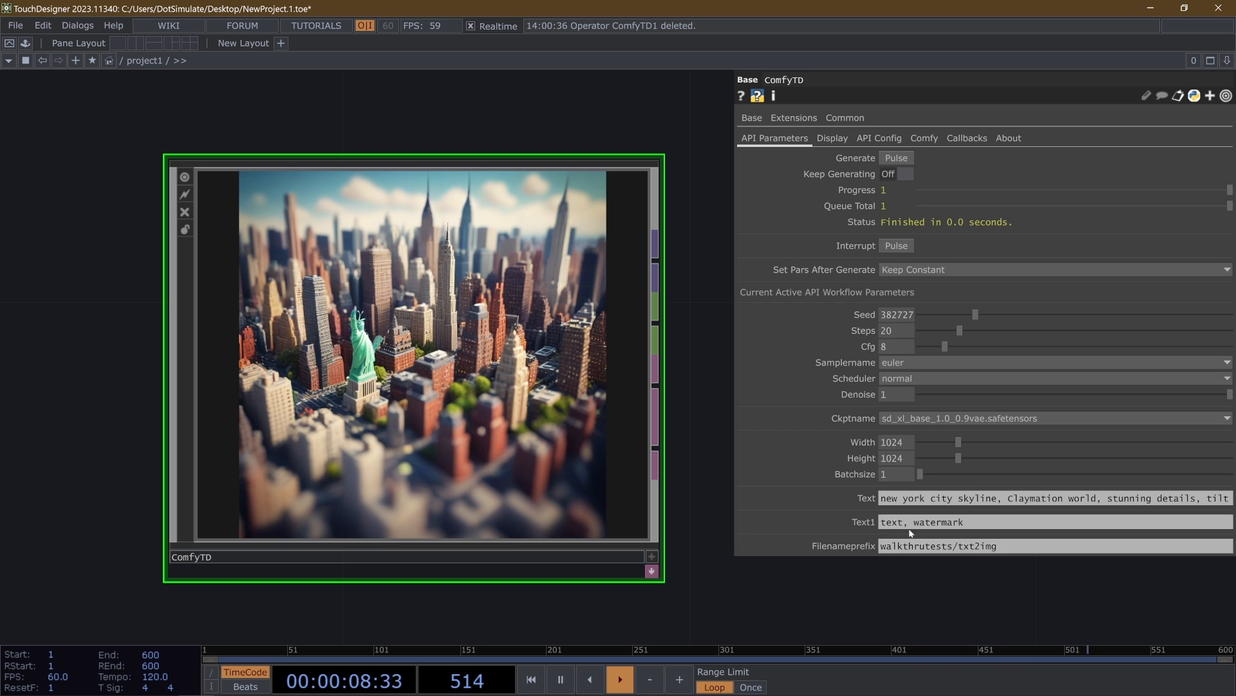
# - Generate an image with the new filename prefix and check its execution in ComfyUI's command window
pyautogui.click(901, 158)
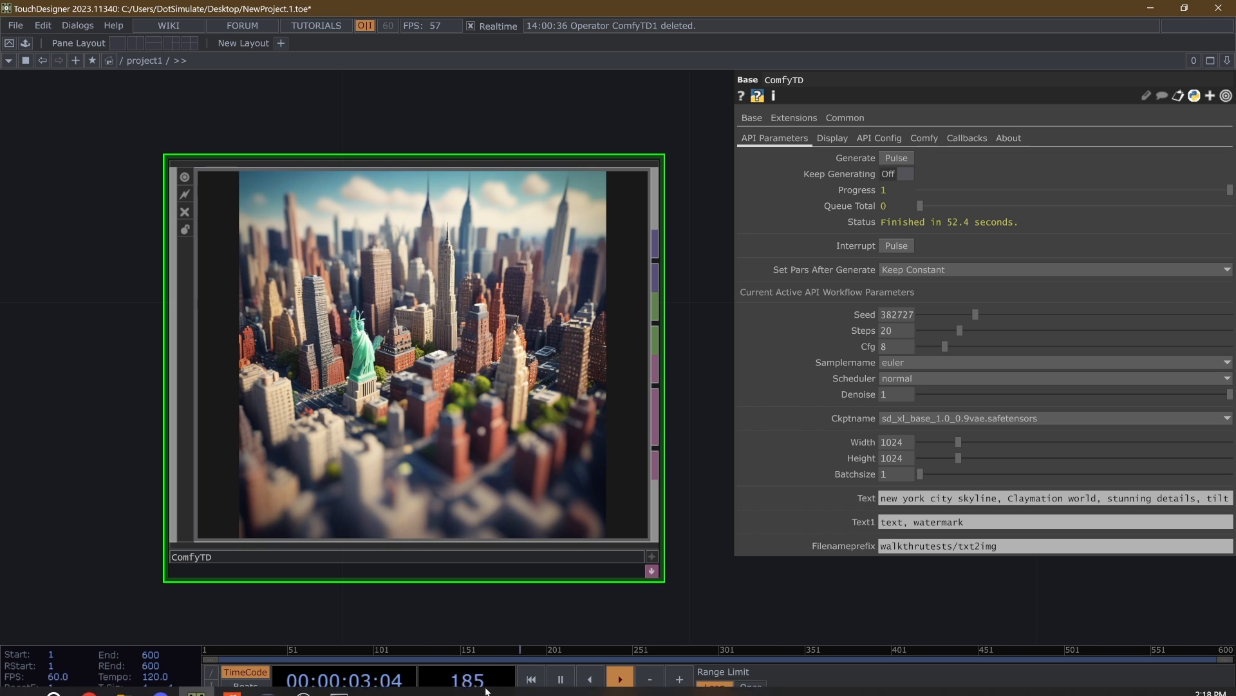
pyautogui.click(342, 683)
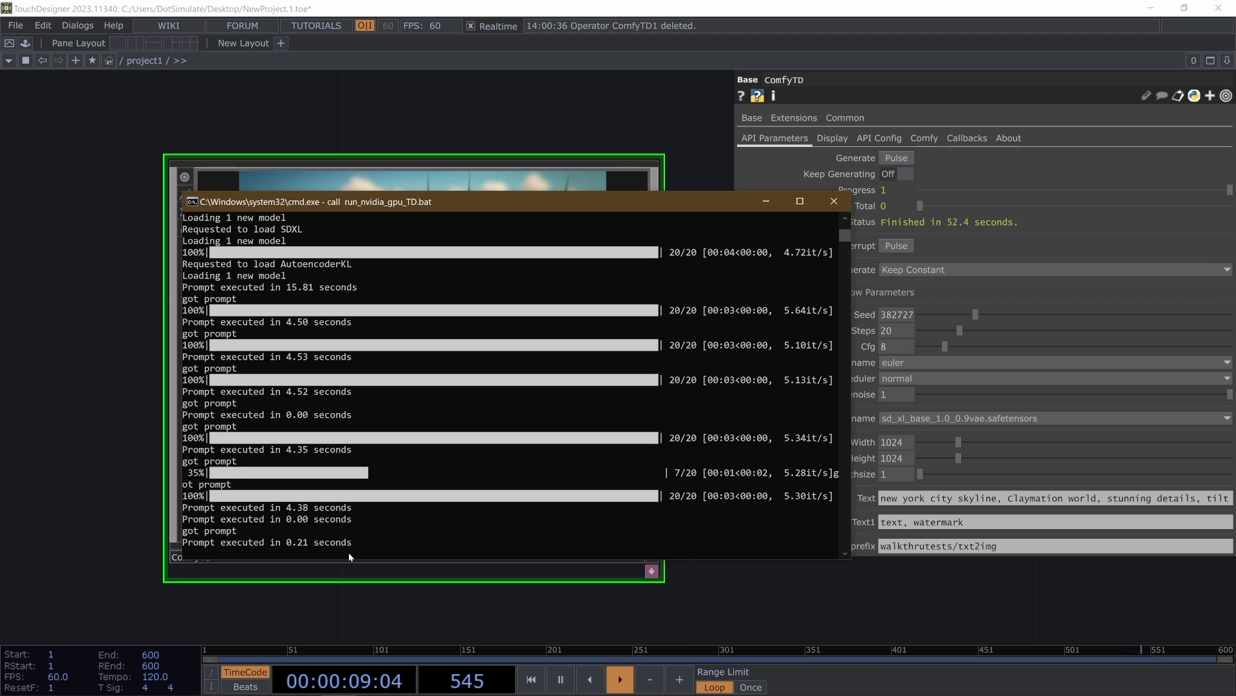
pyautogui.click(82, 349)
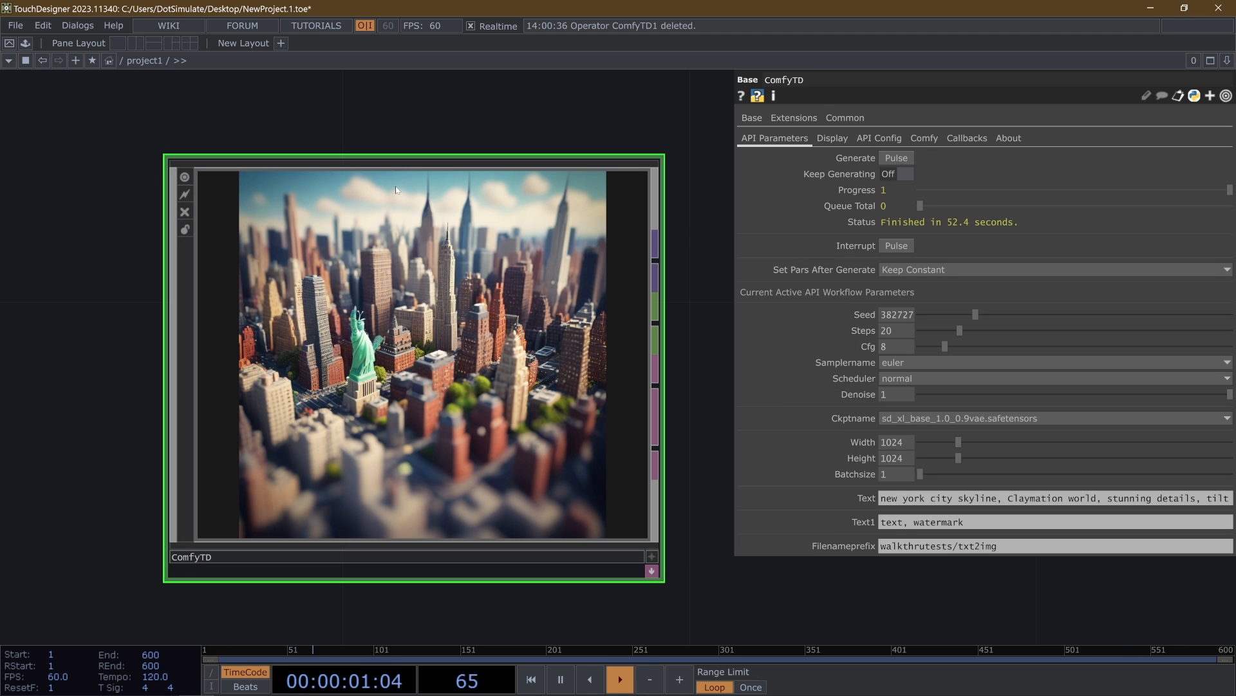
# - Step through the generated images in ComfyTD's display settings and set Display Output to 5
pyautogui.click(829, 138)
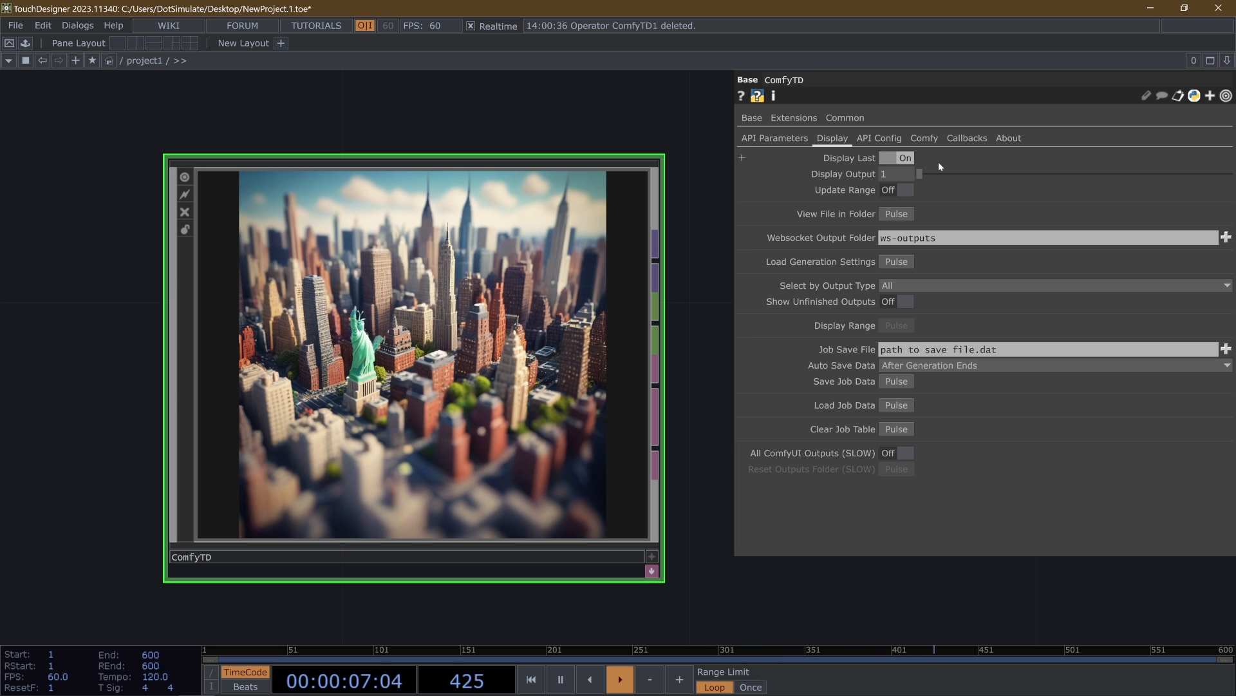
pyautogui.click(898, 189)
pyautogui.click(974, 179)
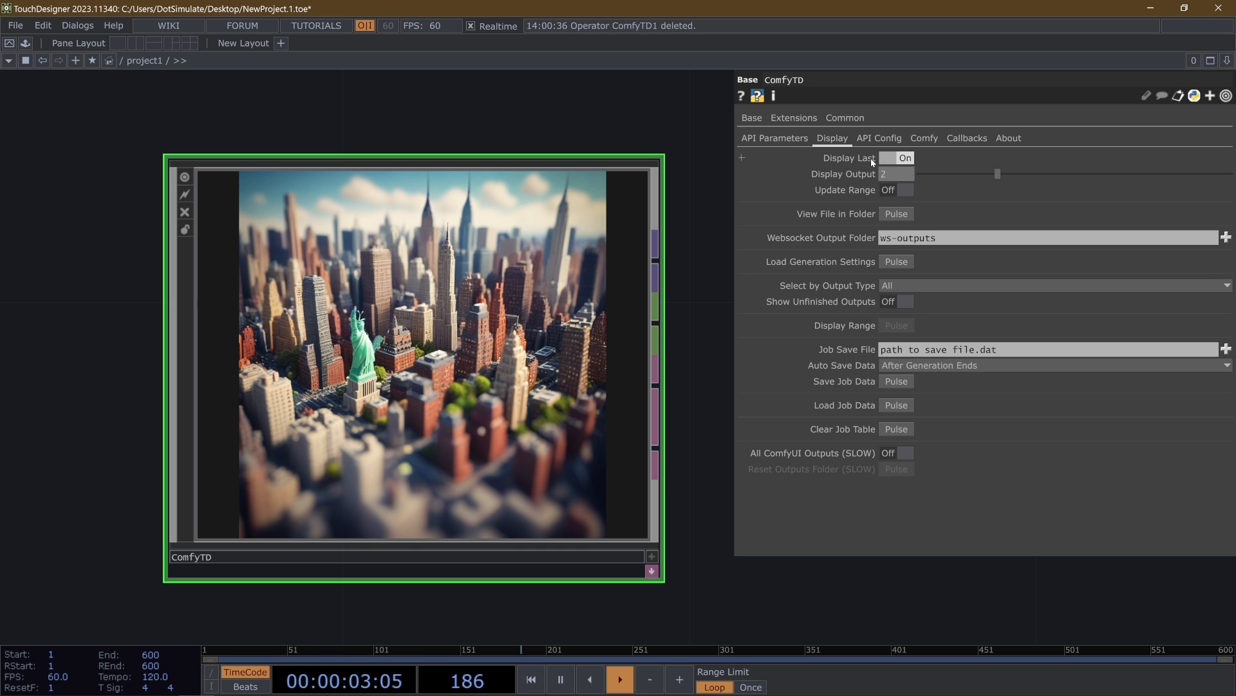
pyautogui.click(897, 159)
pyautogui.moveTo(987, 175); pyautogui.dragTo(1235, 177)
pyautogui.click(1179, 179)
# - Show the displayed output's file in its folder, preview txt2img_00001_.png, and return to TouchDesigner
pyautogui.click(896, 214)
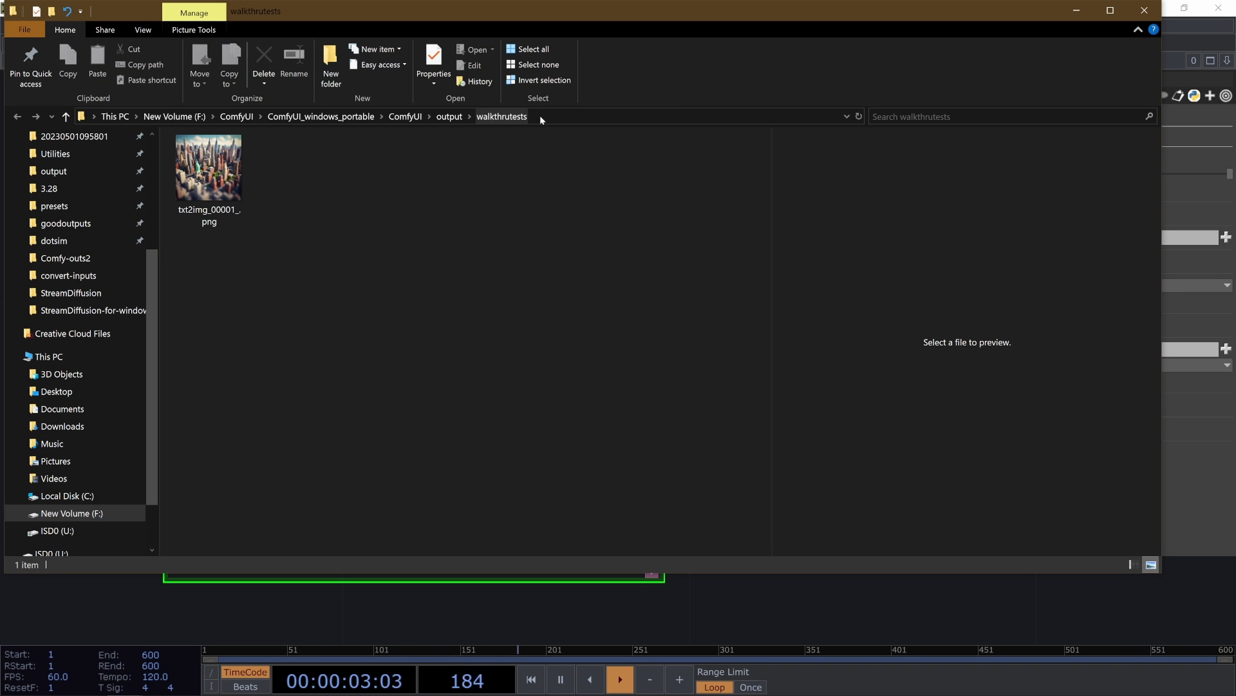
pyautogui.click(227, 202)
pyautogui.press('space')
pyautogui.press('space')
pyautogui.click(705, 585)
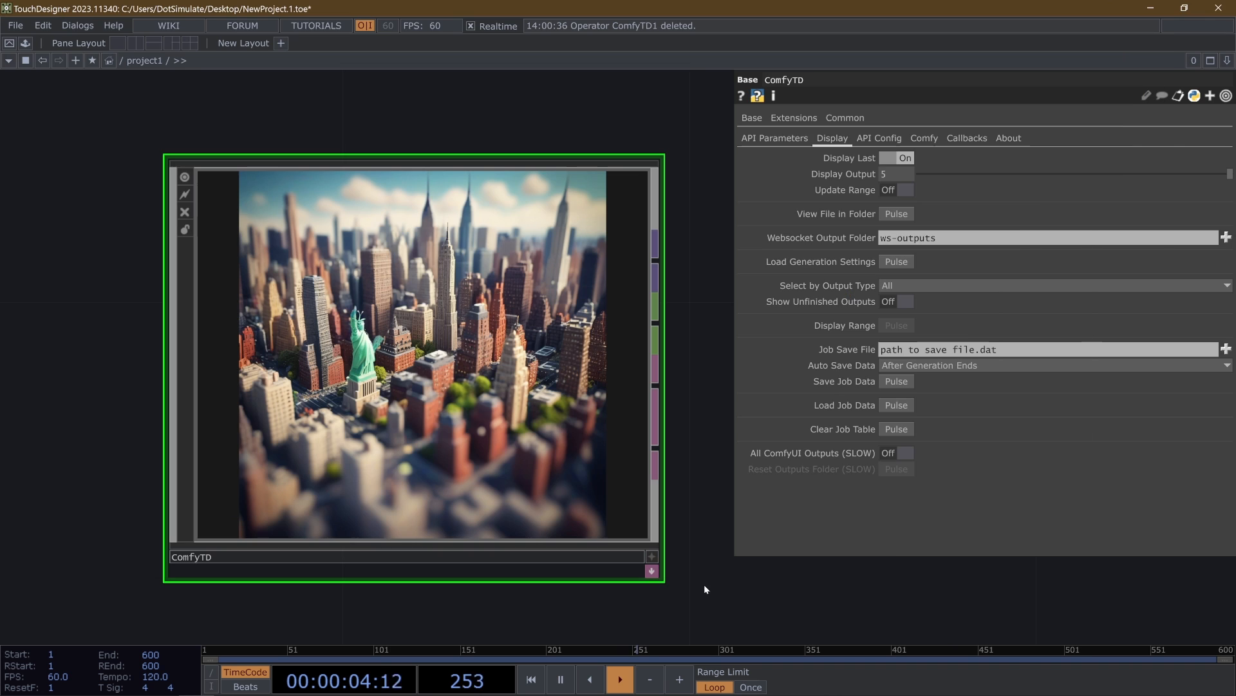
# - Highlight the walkthrutests/ part of Filenameprefix, inspect ComfyUI's main output folder in File Explorer, and close the Explorer window
pyautogui.click(774, 138)
pyautogui.click(945, 547)
pyautogui.moveTo(959, 546); pyautogui.dragTo(839, 541)
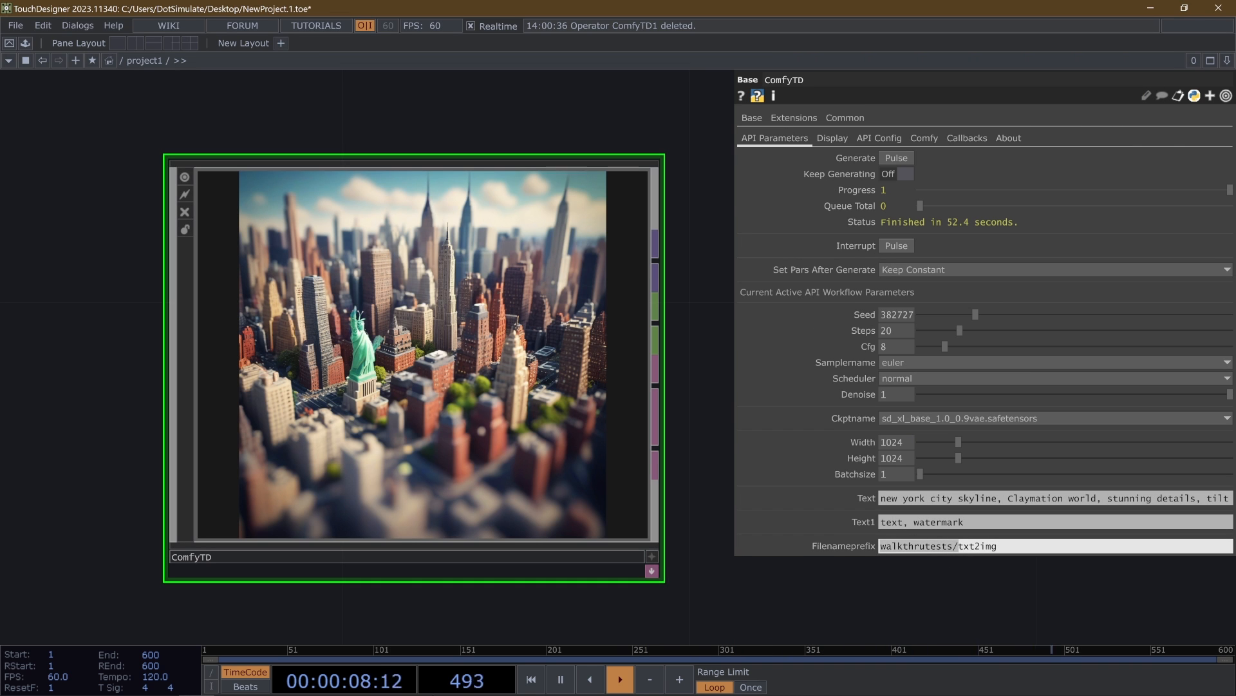
pyautogui.moveTo(95, 681)
pyautogui.click(243, 619)
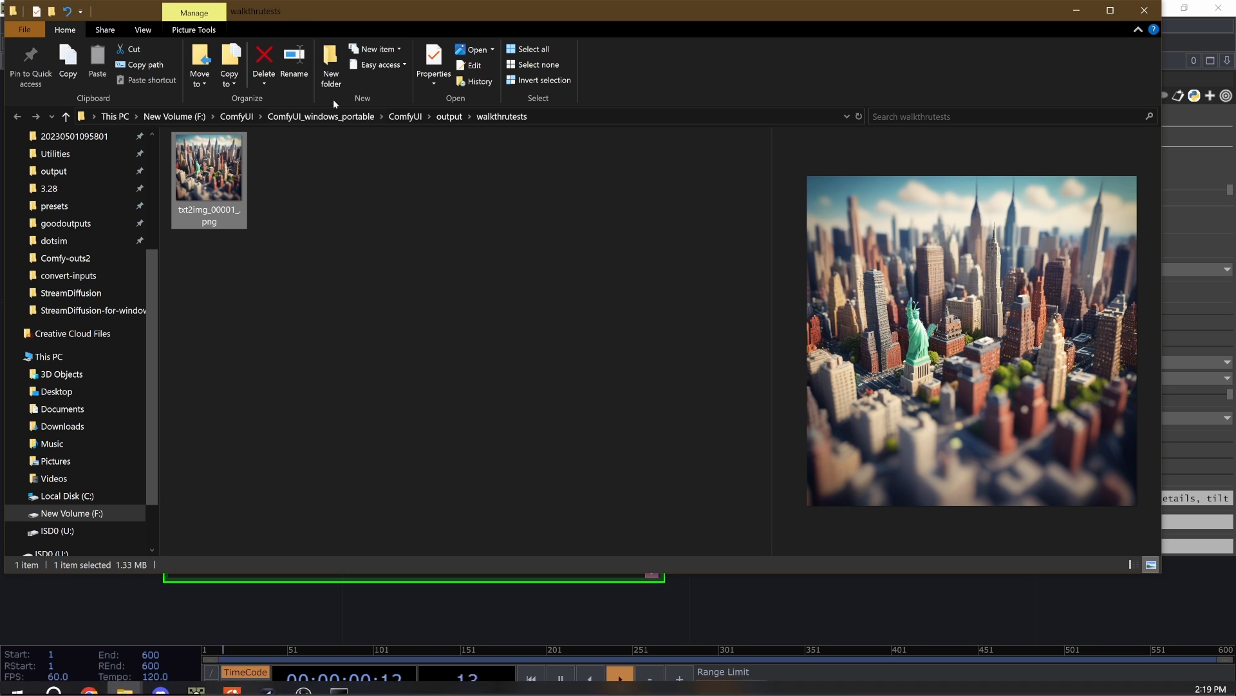
pyautogui.click(450, 117)
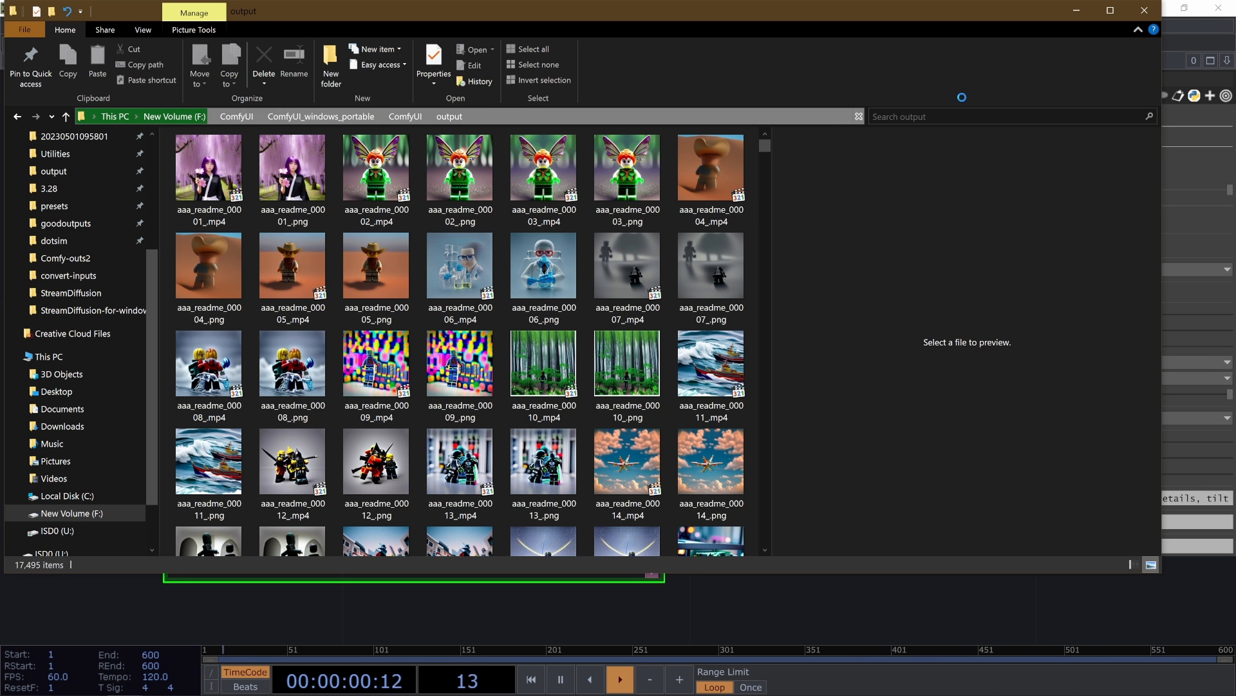
pyautogui.click(1144, 9)
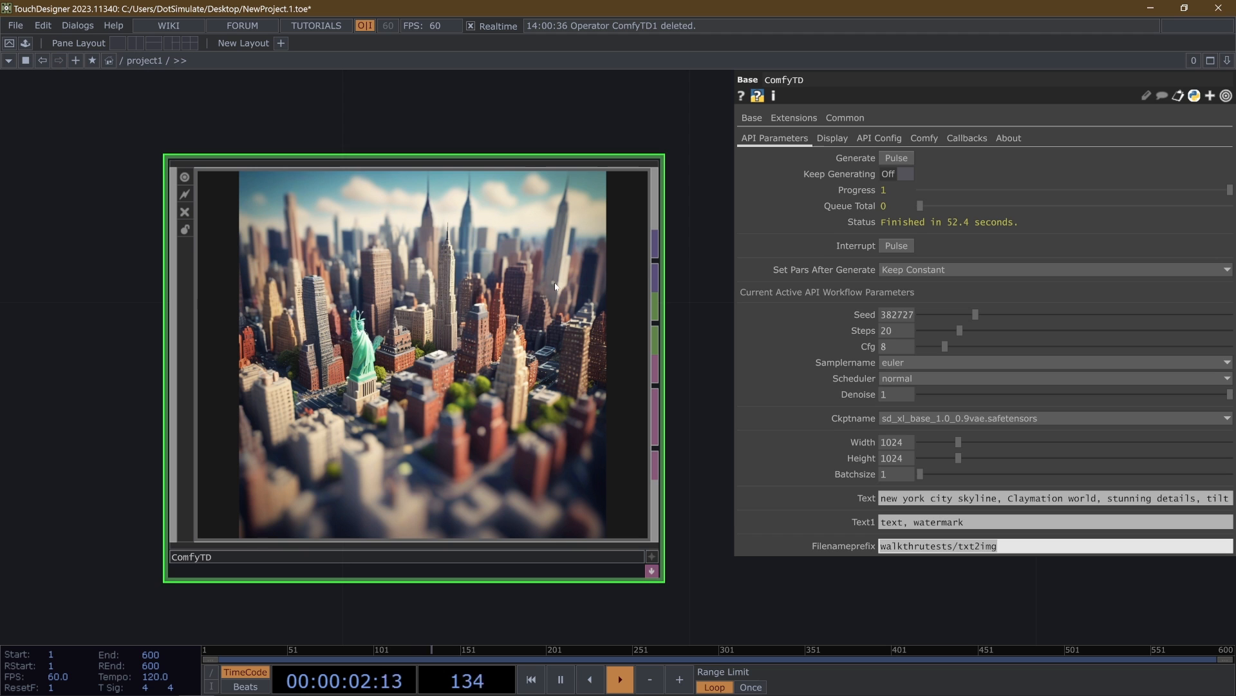
pyautogui.click(875, 139)
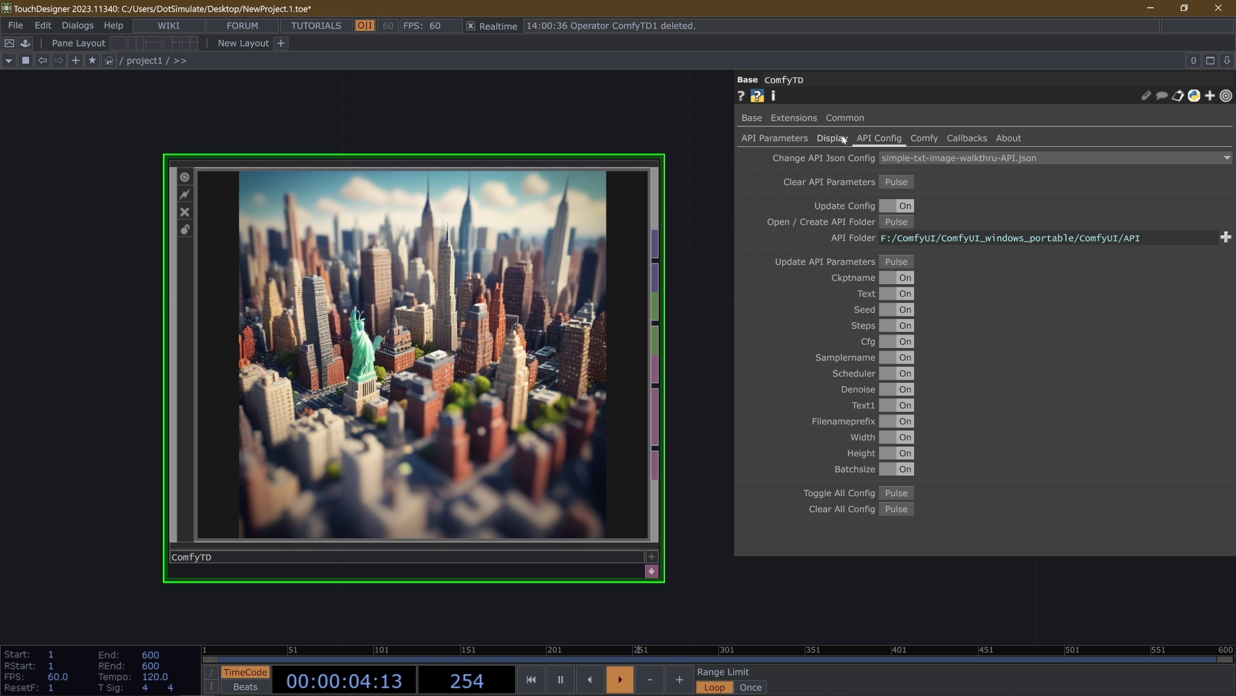
pyautogui.click(838, 139)
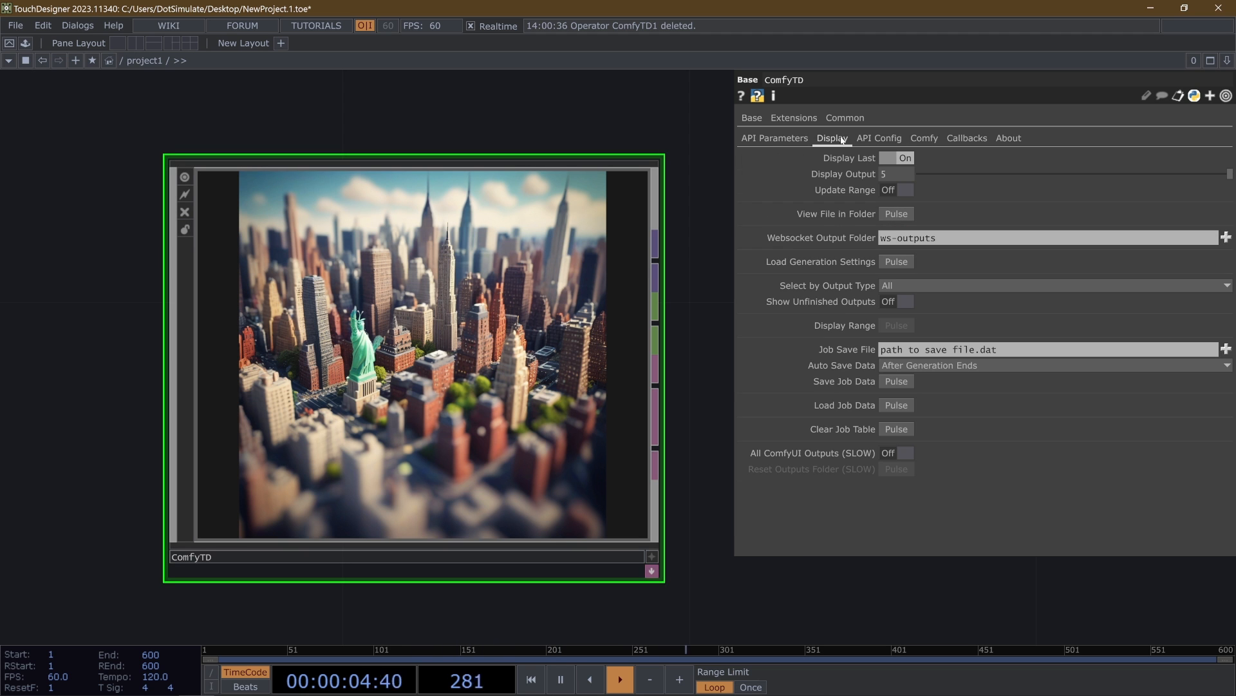
pyautogui.click(782, 141)
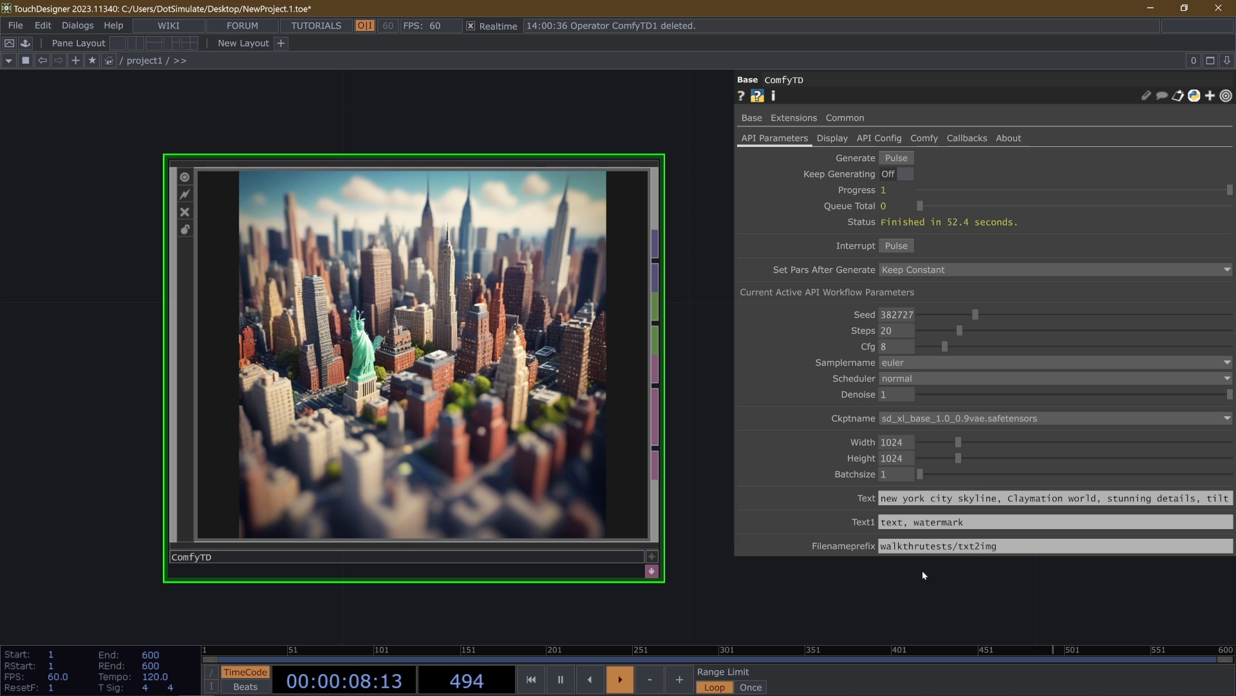
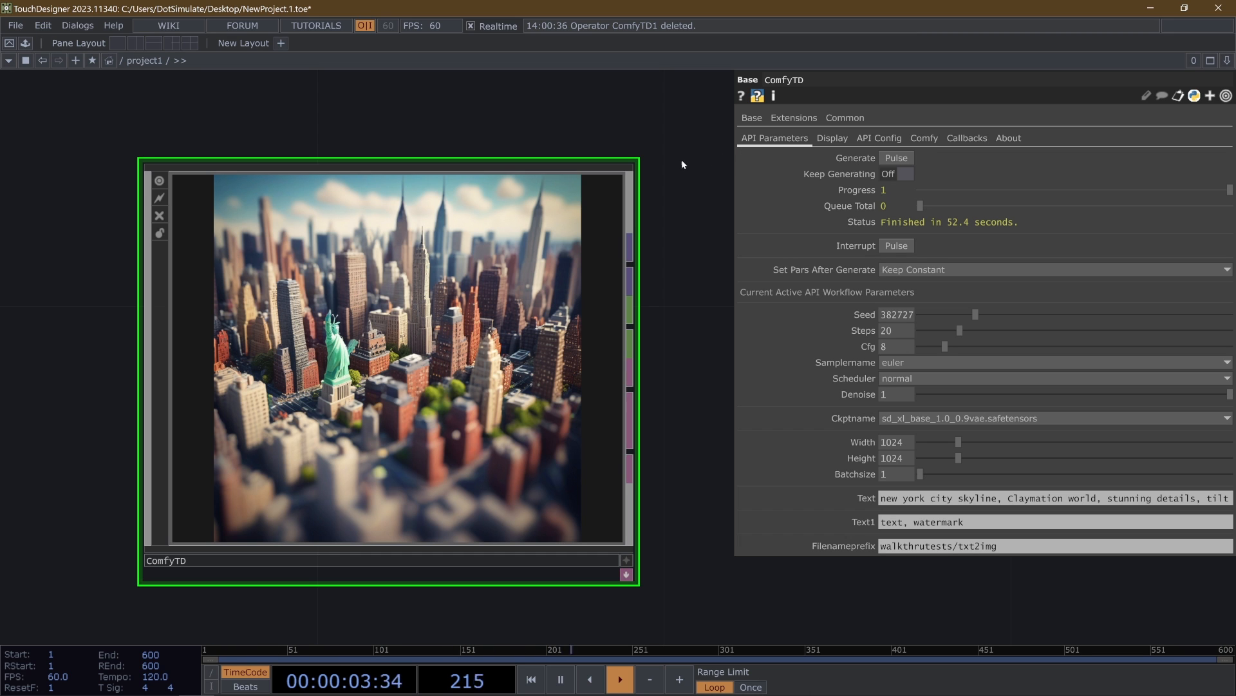
# - Turn off Display Last, set Display Output to 1, and turn Display Last back on
pyautogui.click(832, 137)
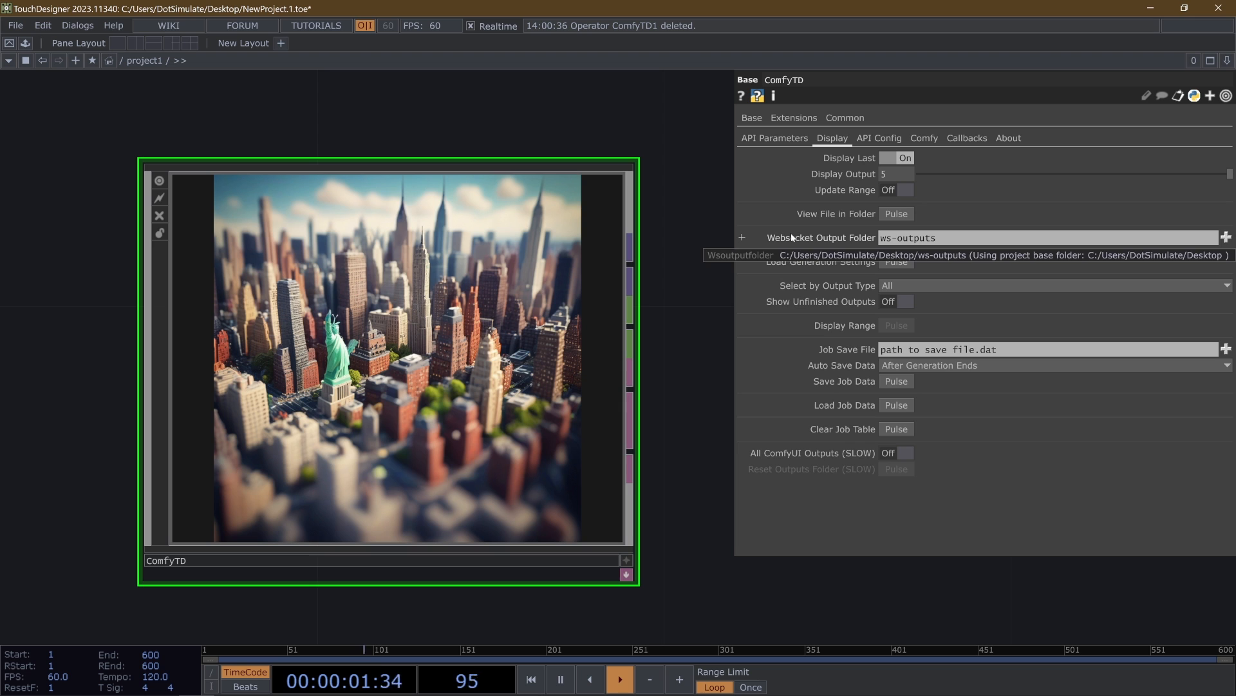
pyautogui.click(774, 139)
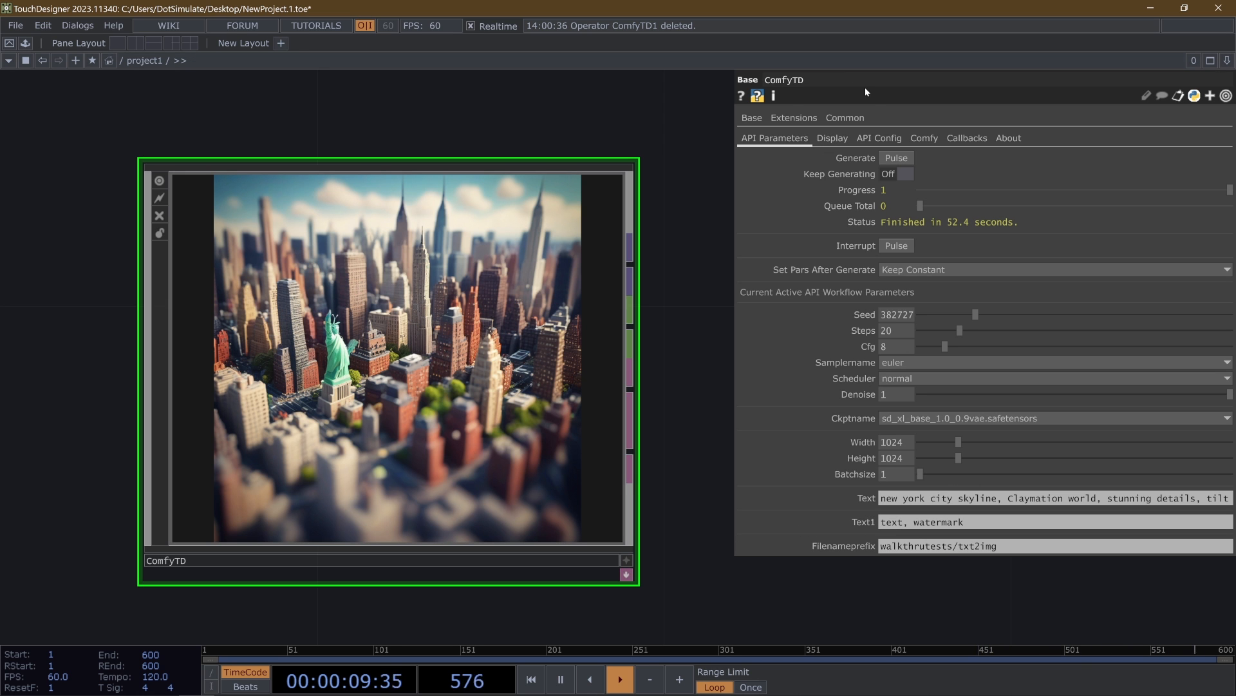
pyautogui.click(846, 138)
pyautogui.click(907, 159)
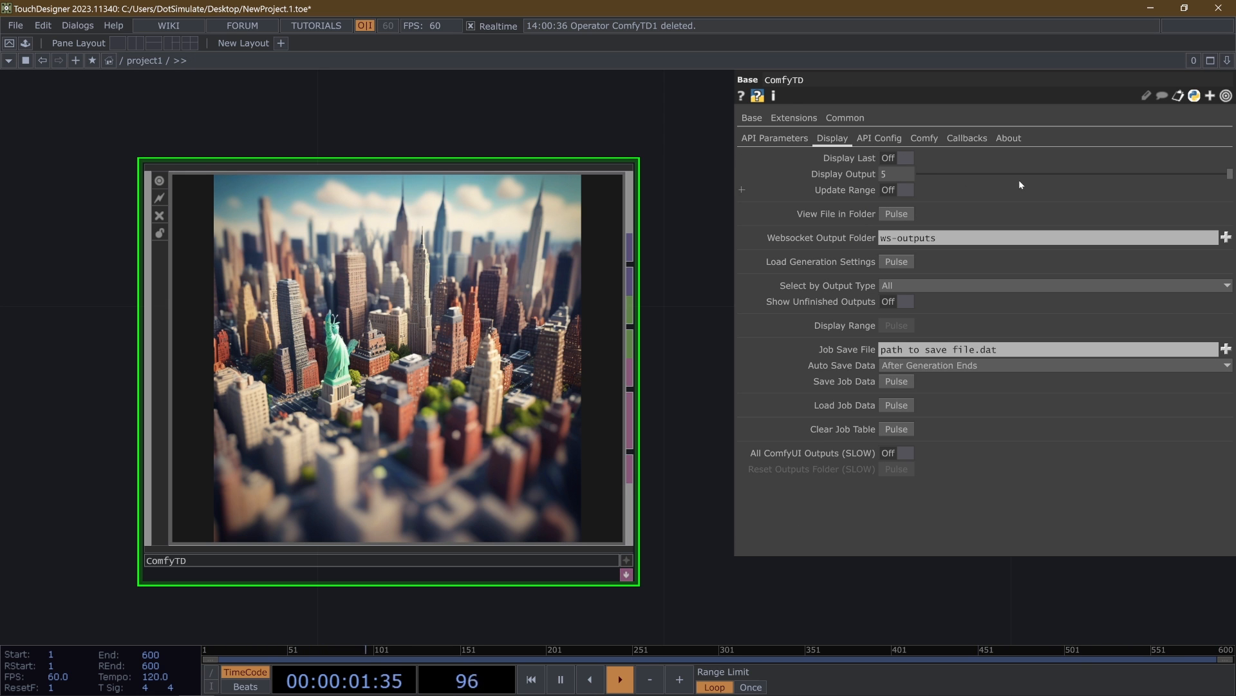
pyautogui.moveTo(929, 172)
pyautogui.mouseDown()
pyautogui.moveTo(1134, 174)
pyautogui.moveTo(952, 174)
pyautogui.mouseUp()
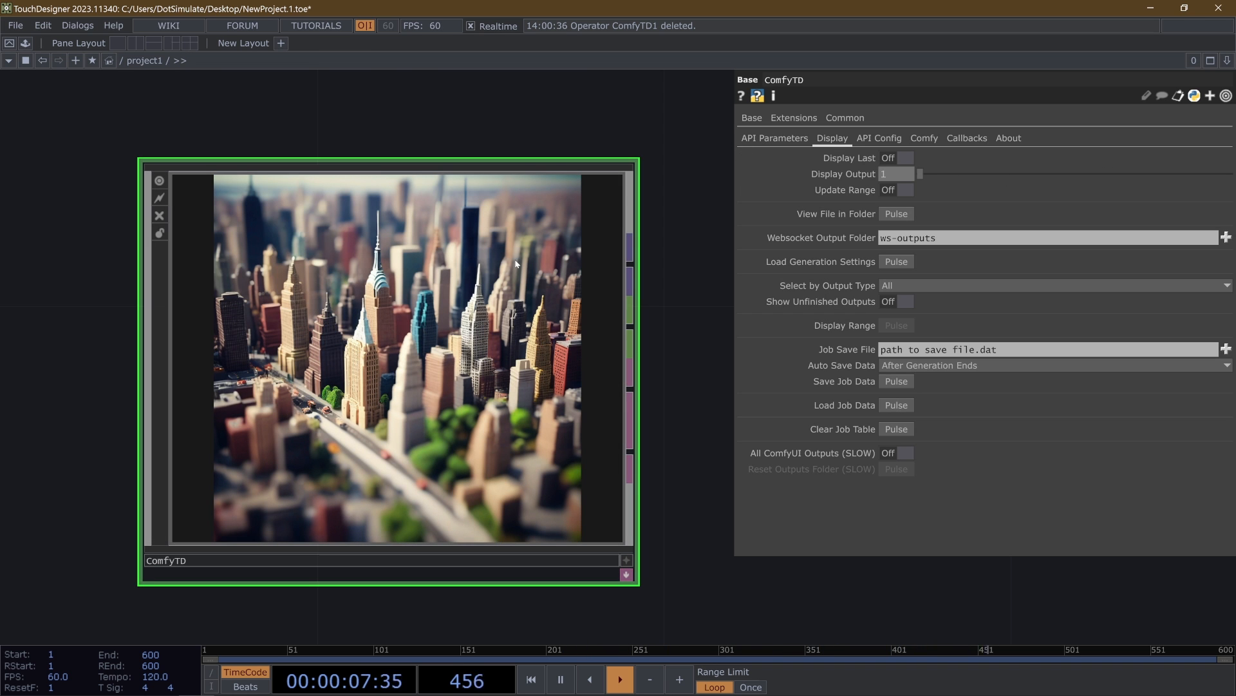
pyautogui.click(905, 158)
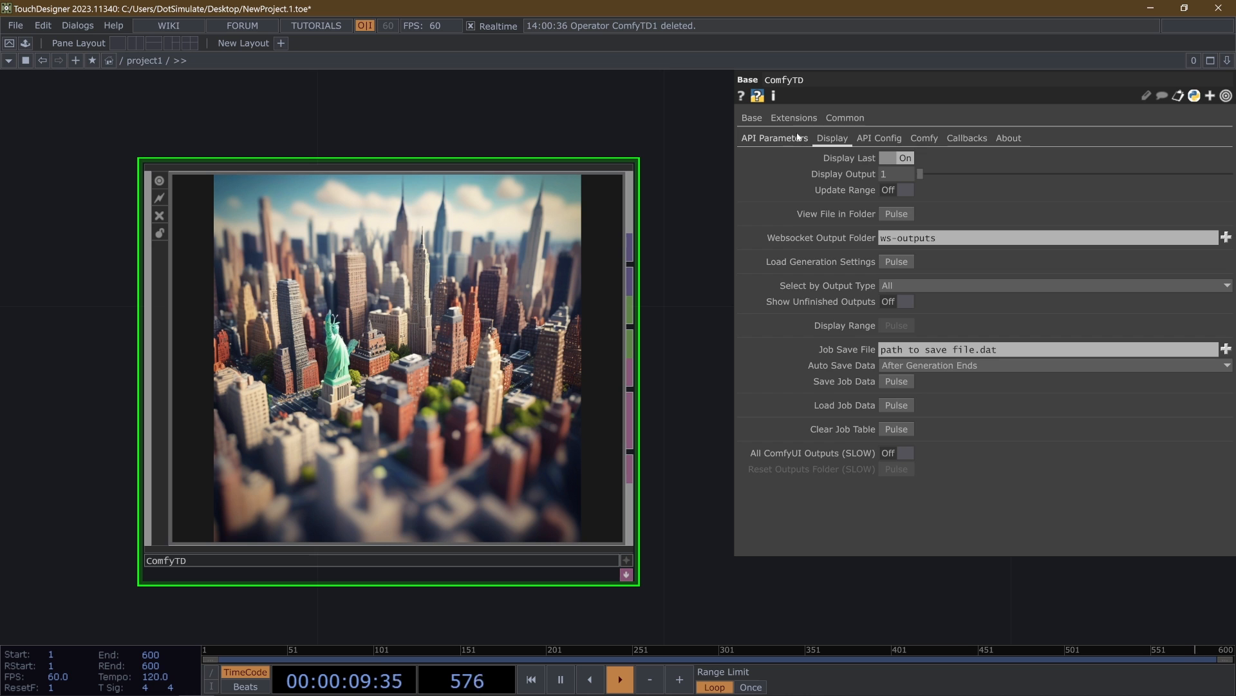
pyautogui.click(781, 140)
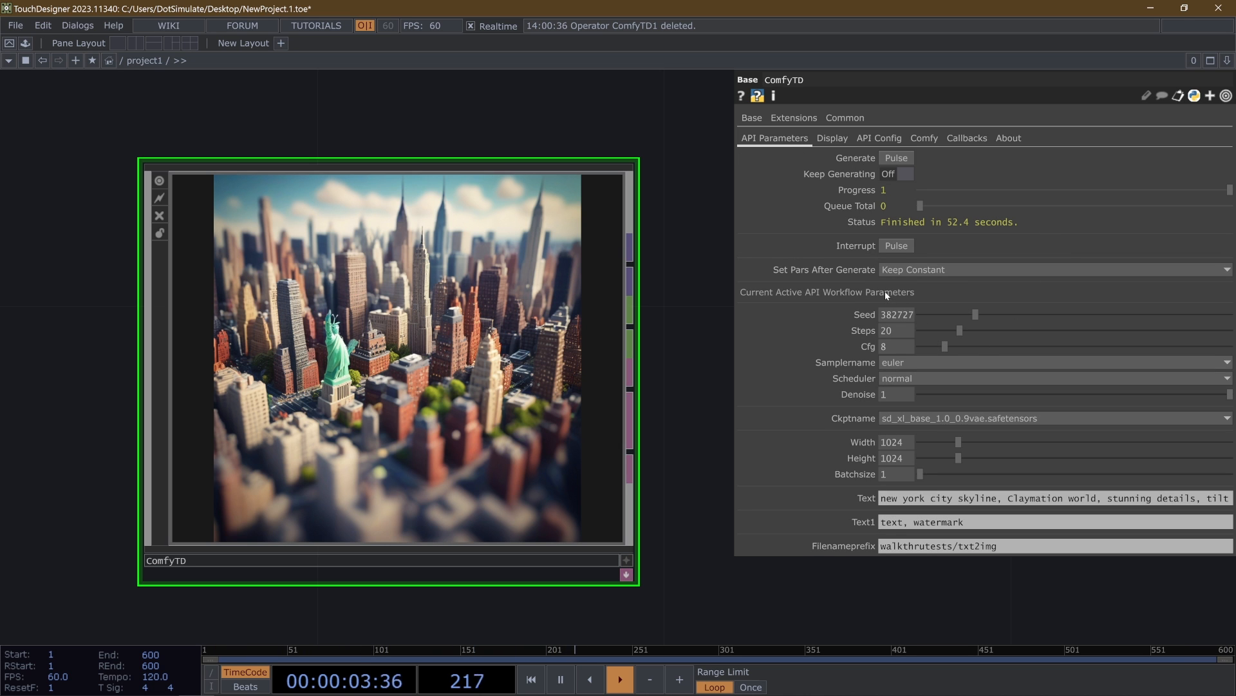
# - Change the API Json Config to depthmodified_workflow_api.json and review its config toggles against the active API parameters
pyautogui.click(837, 138)
pyautogui.click(884, 138)
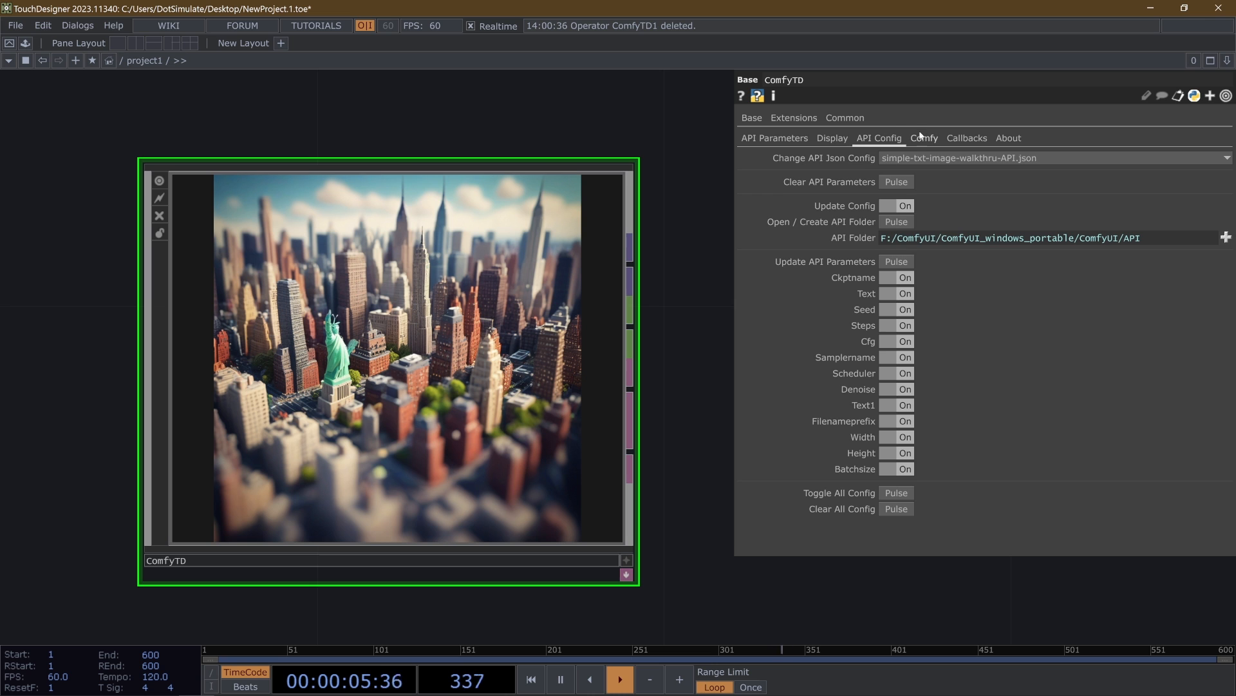
pyautogui.click(924, 137)
pyautogui.click(883, 138)
pyautogui.click(1022, 161)
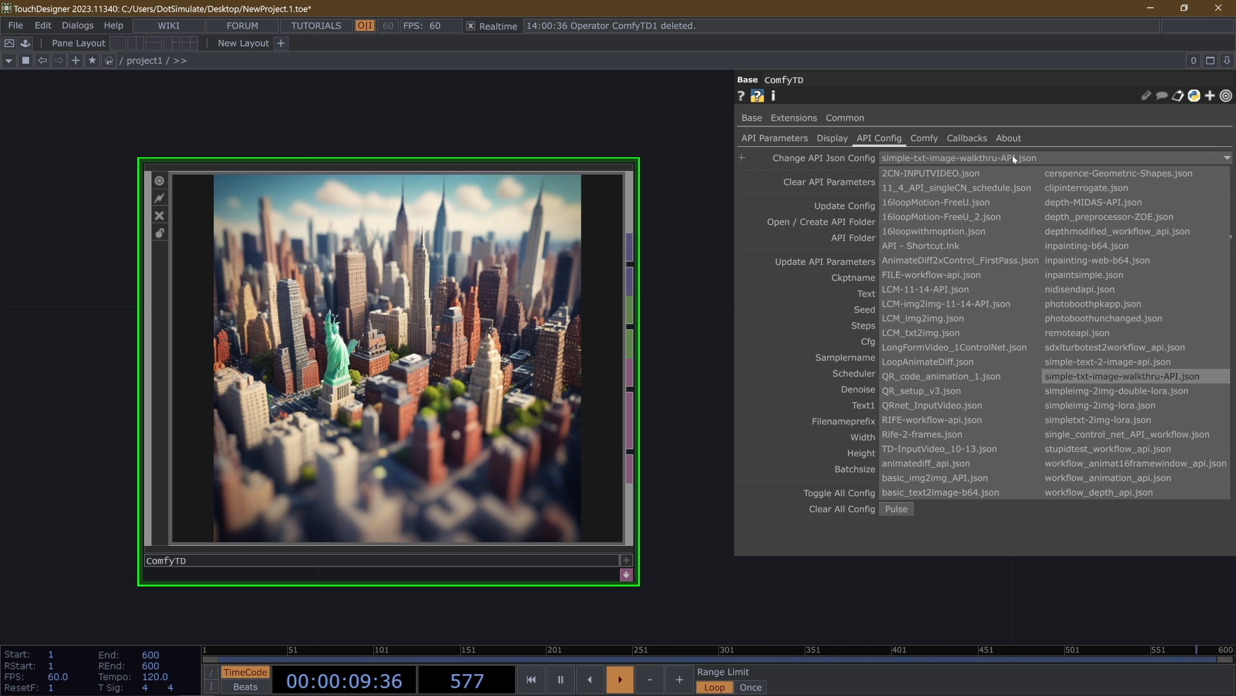
pyautogui.click(1038, 157)
pyautogui.click(1039, 157)
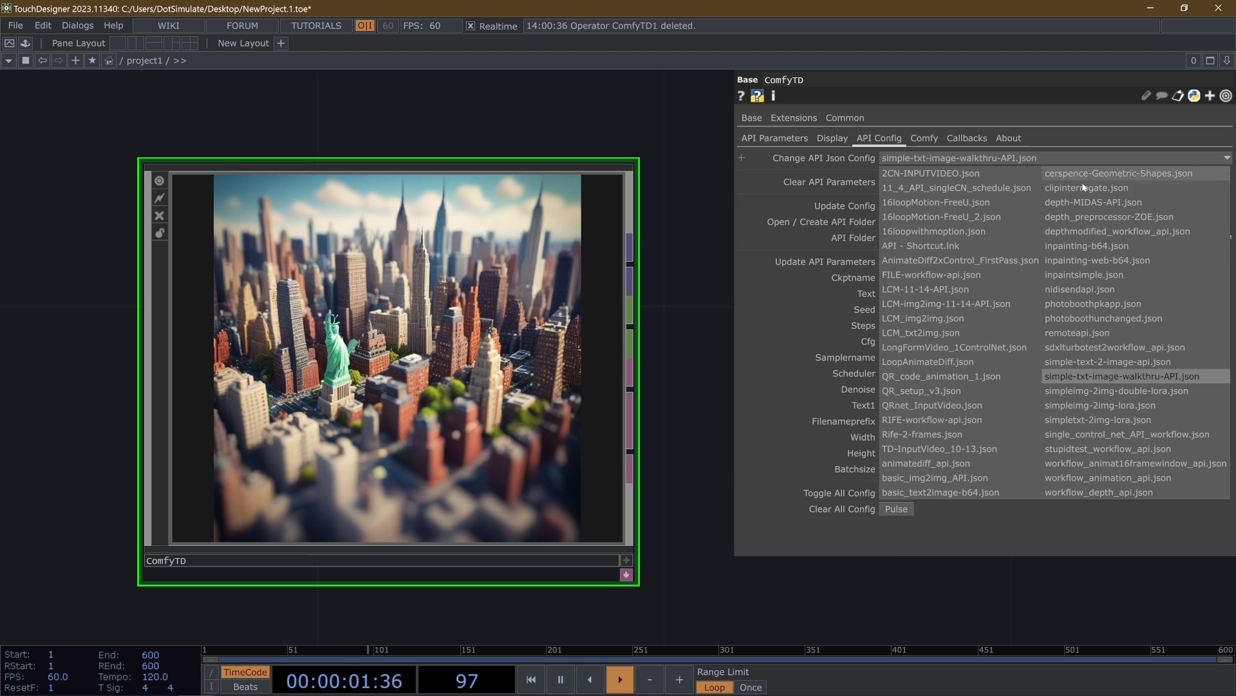
pyautogui.click(1088, 217)
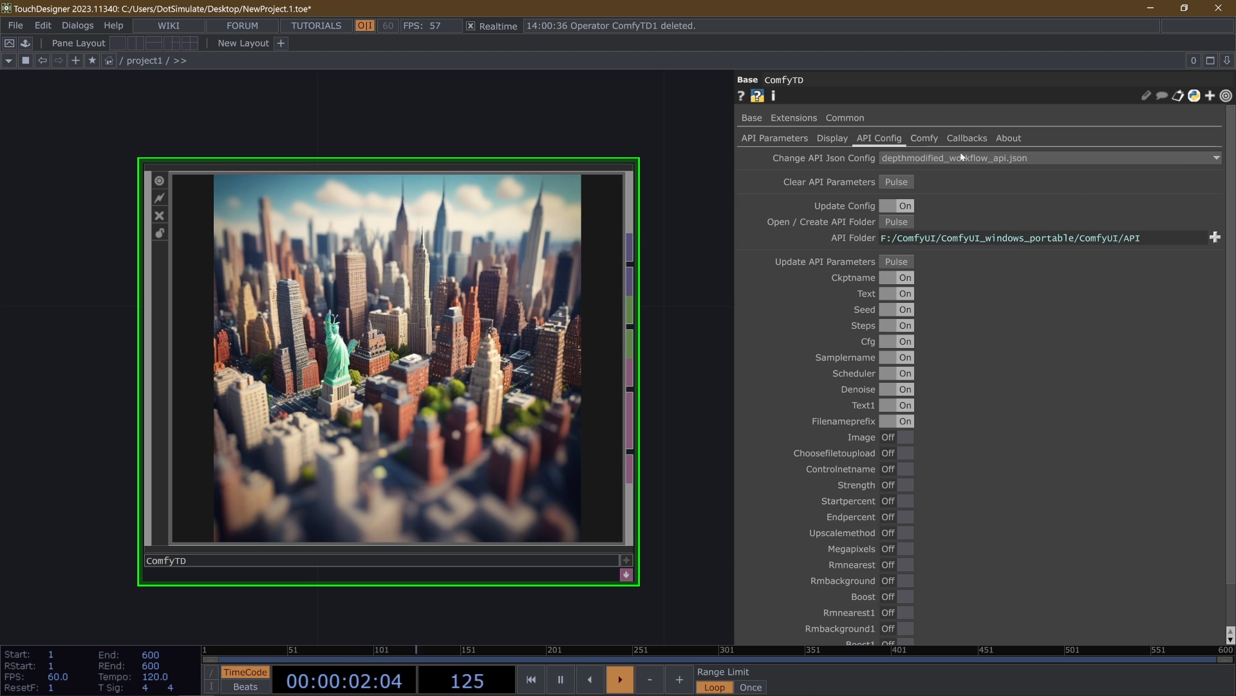
pyautogui.click(753, 143)
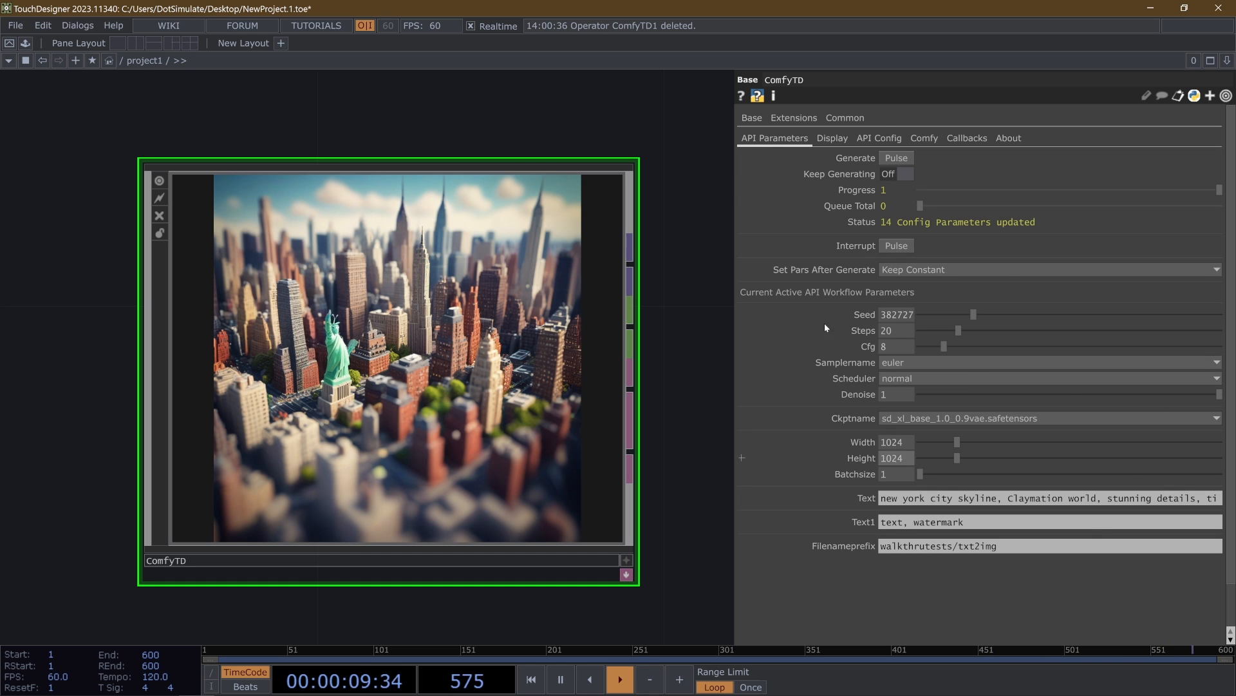
pyautogui.click(881, 137)
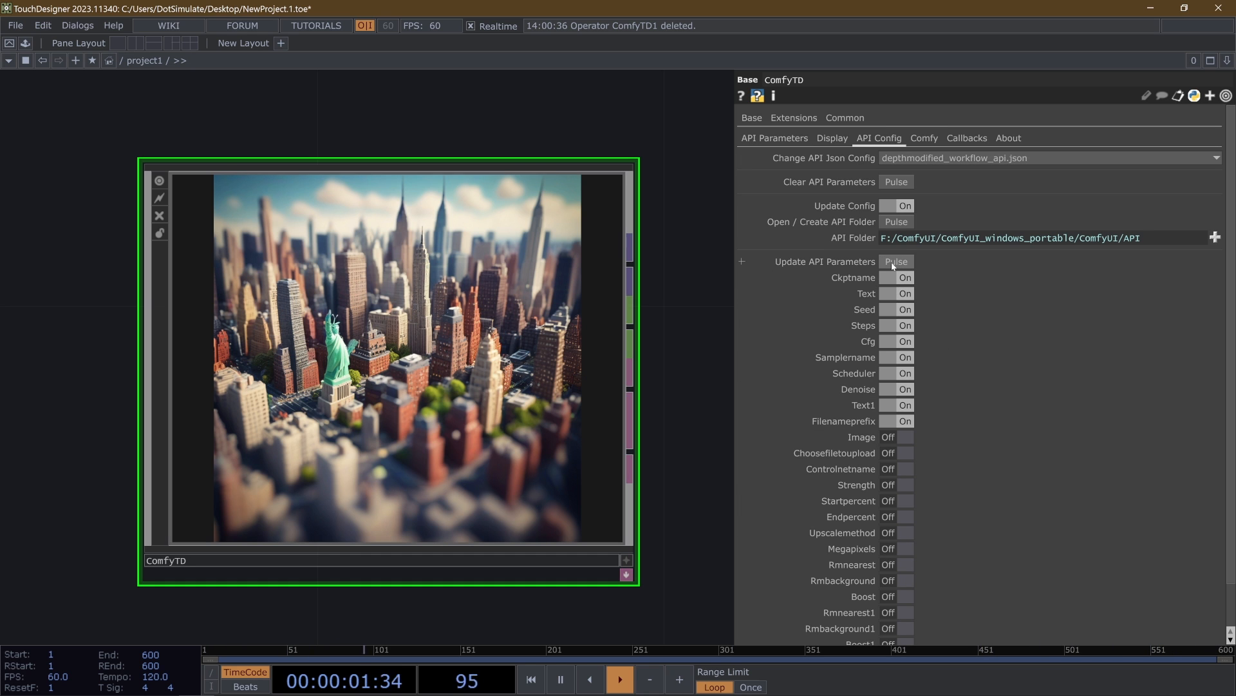
pyautogui.scroll(-1, 912, 451)
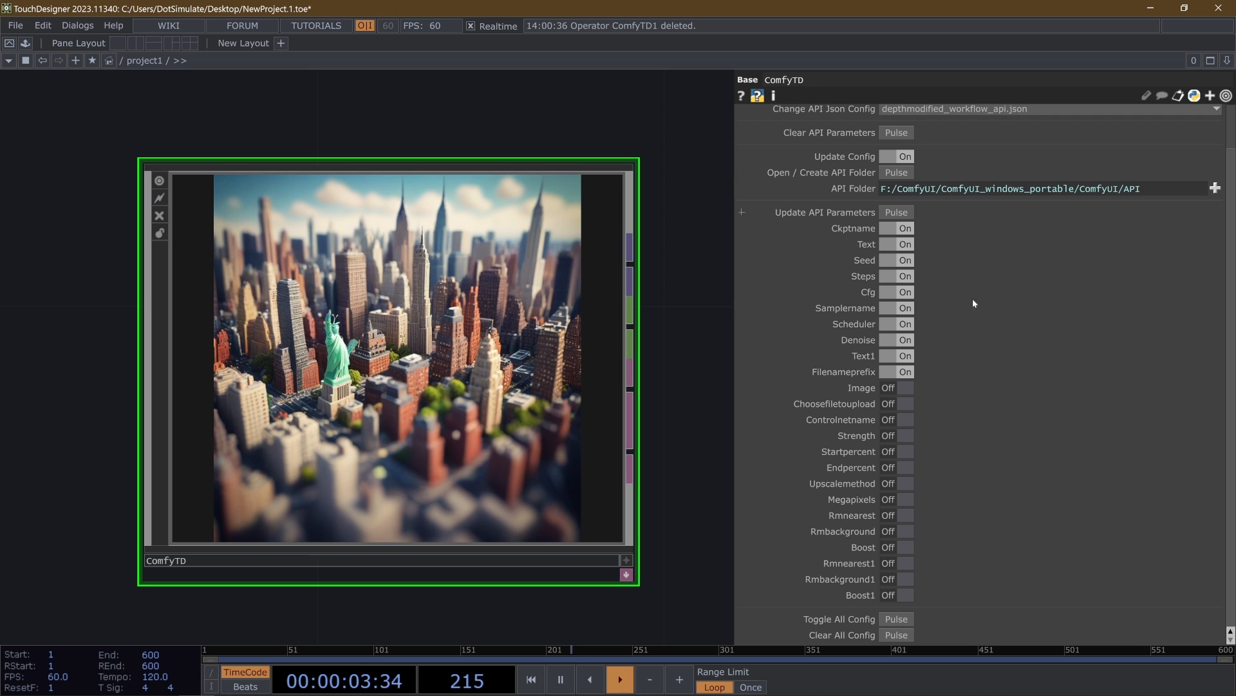
pyautogui.scroll(1, 785, 374)
# - Change the API Json Config to inpaintsimple.json, update the API parameters, and compare them with the config toggles
pyautogui.click(937, 159)
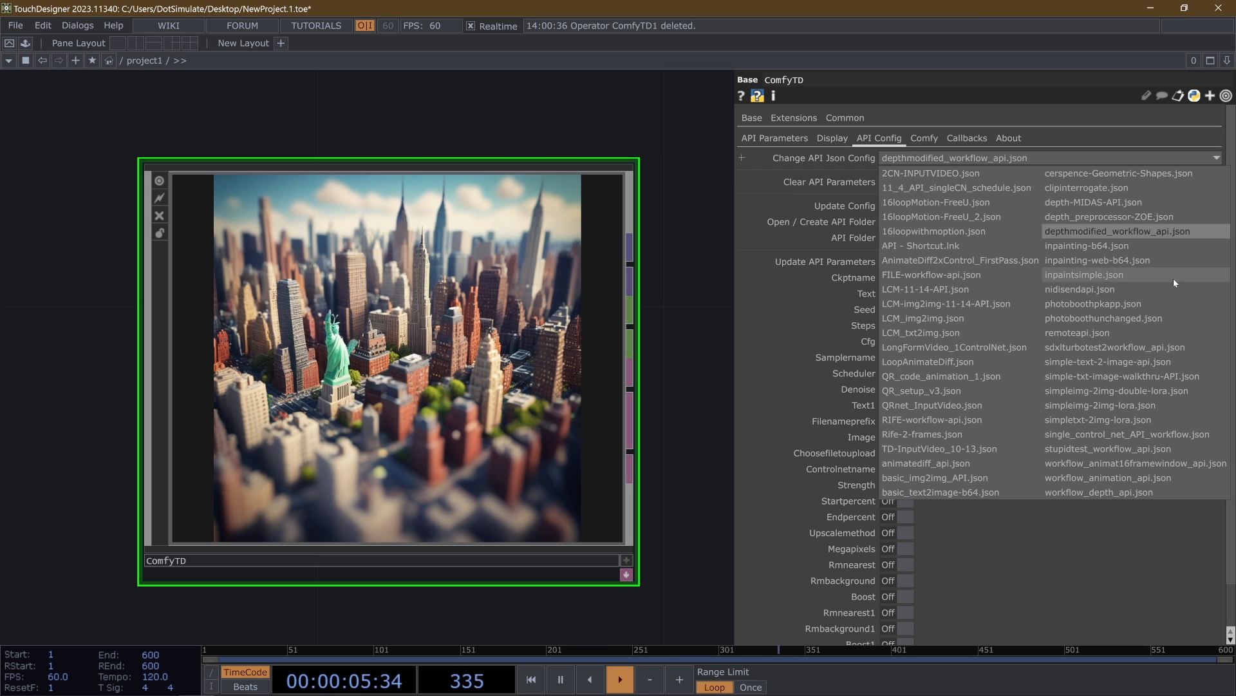
pyautogui.click(1119, 274)
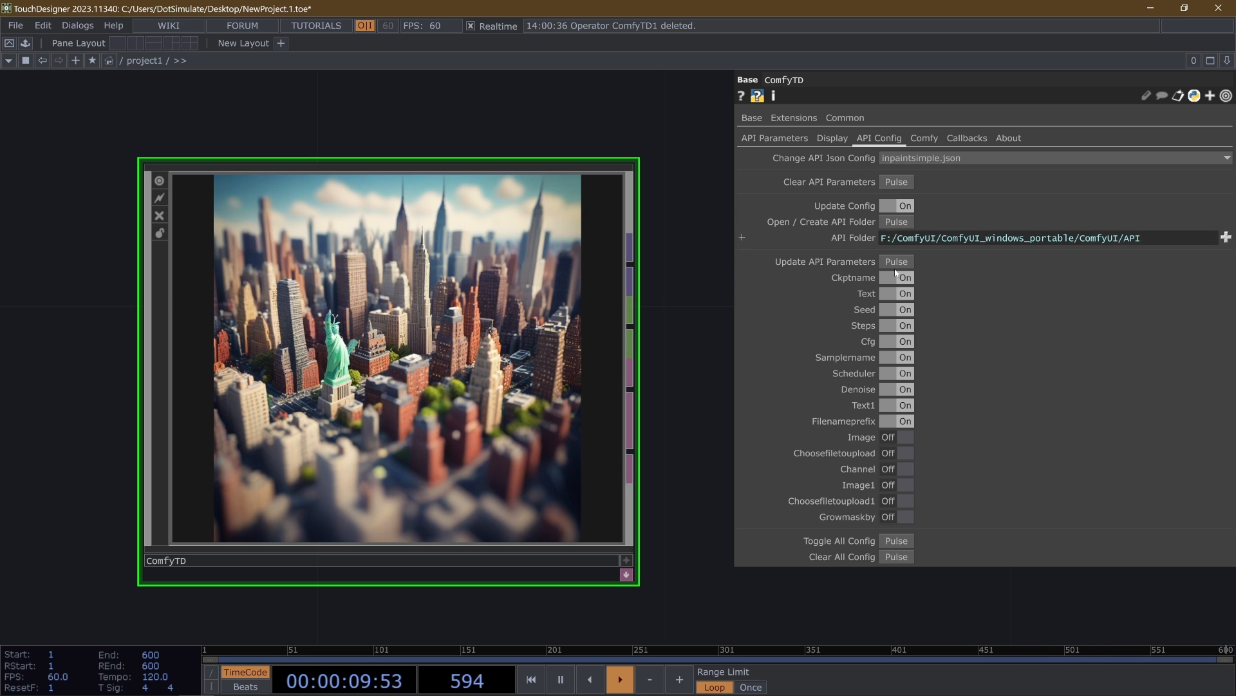
pyautogui.click(895, 262)
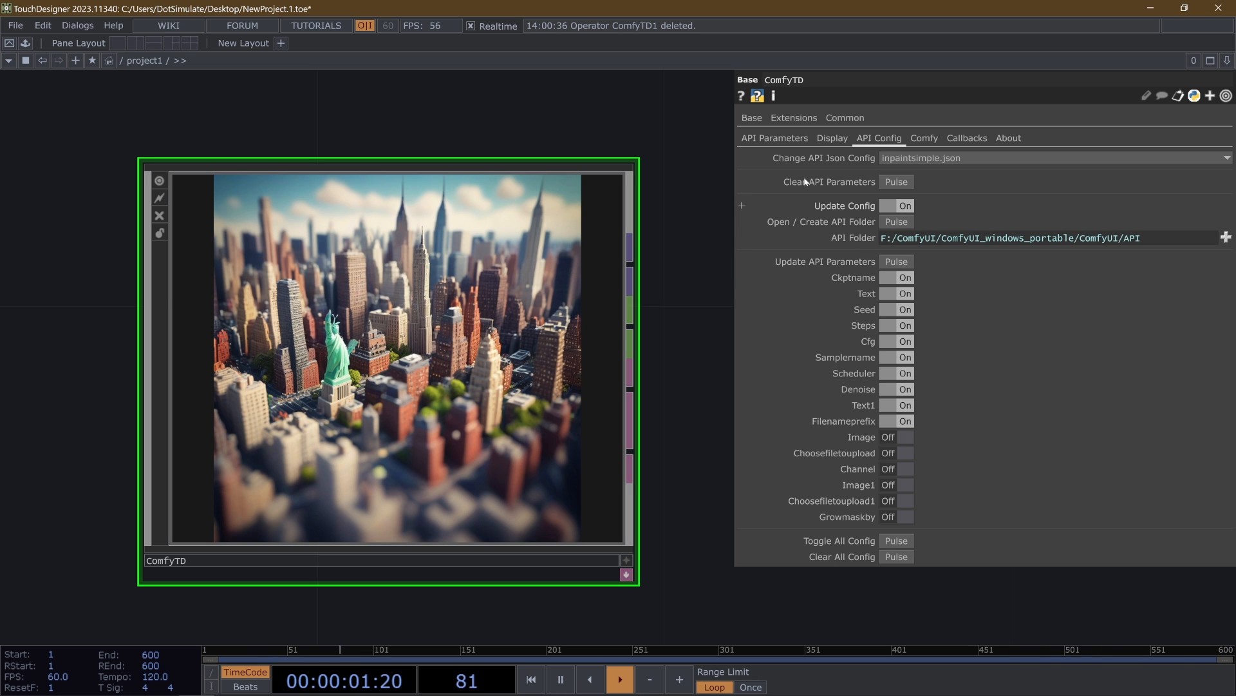
pyautogui.click(774, 138)
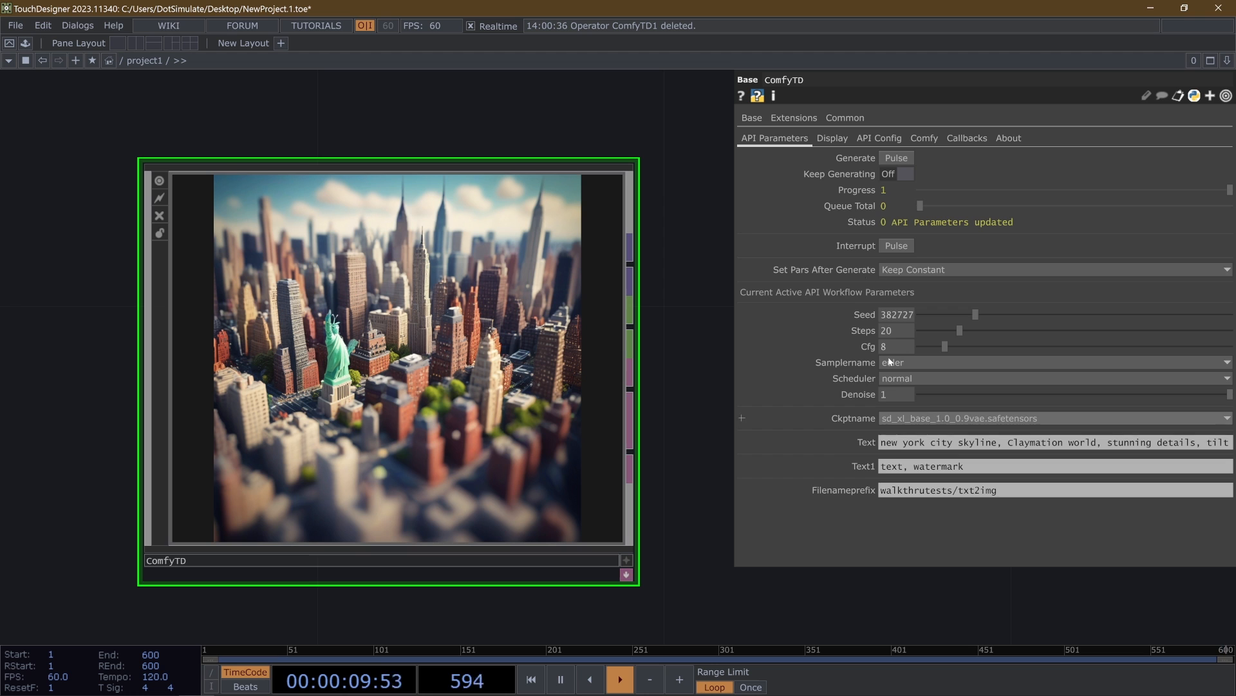
pyautogui.click(880, 139)
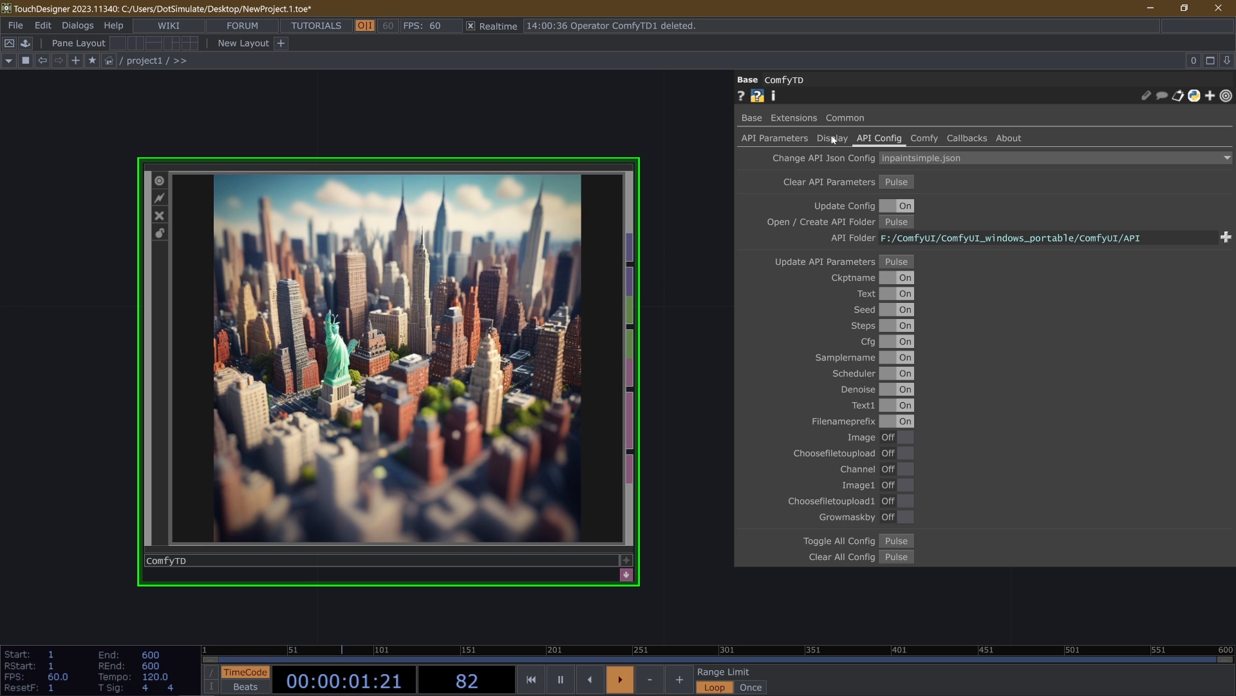
pyautogui.click(774, 139)
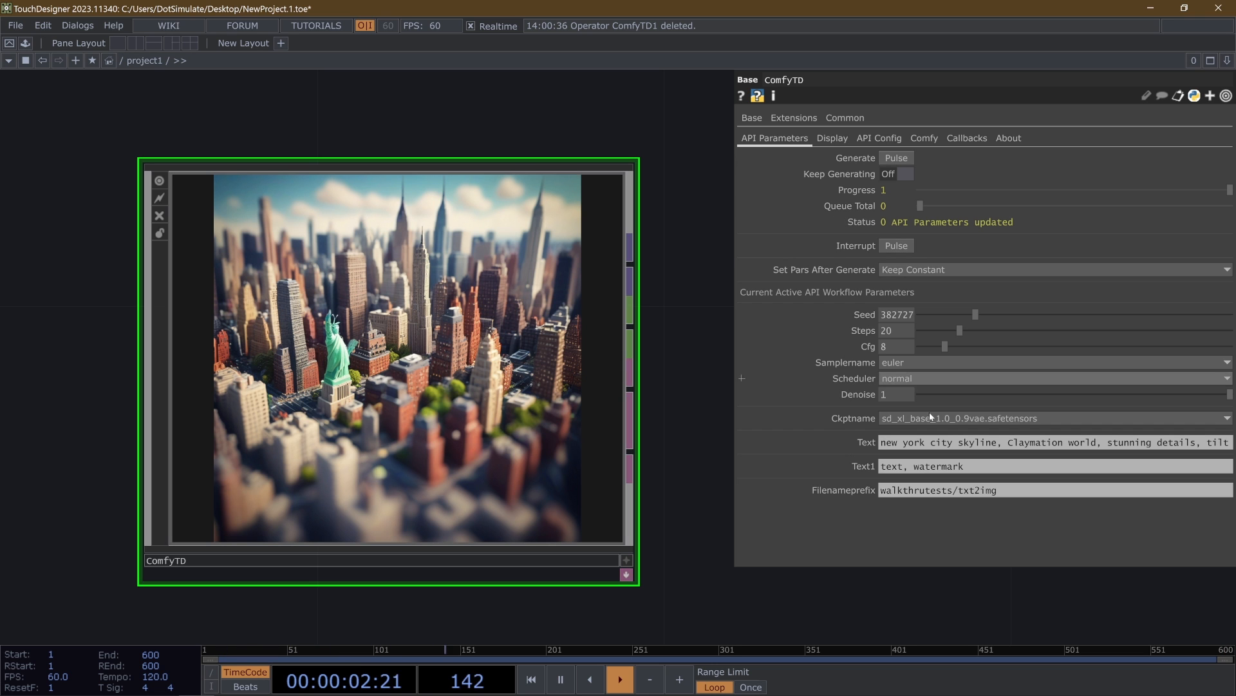
pyautogui.click(880, 139)
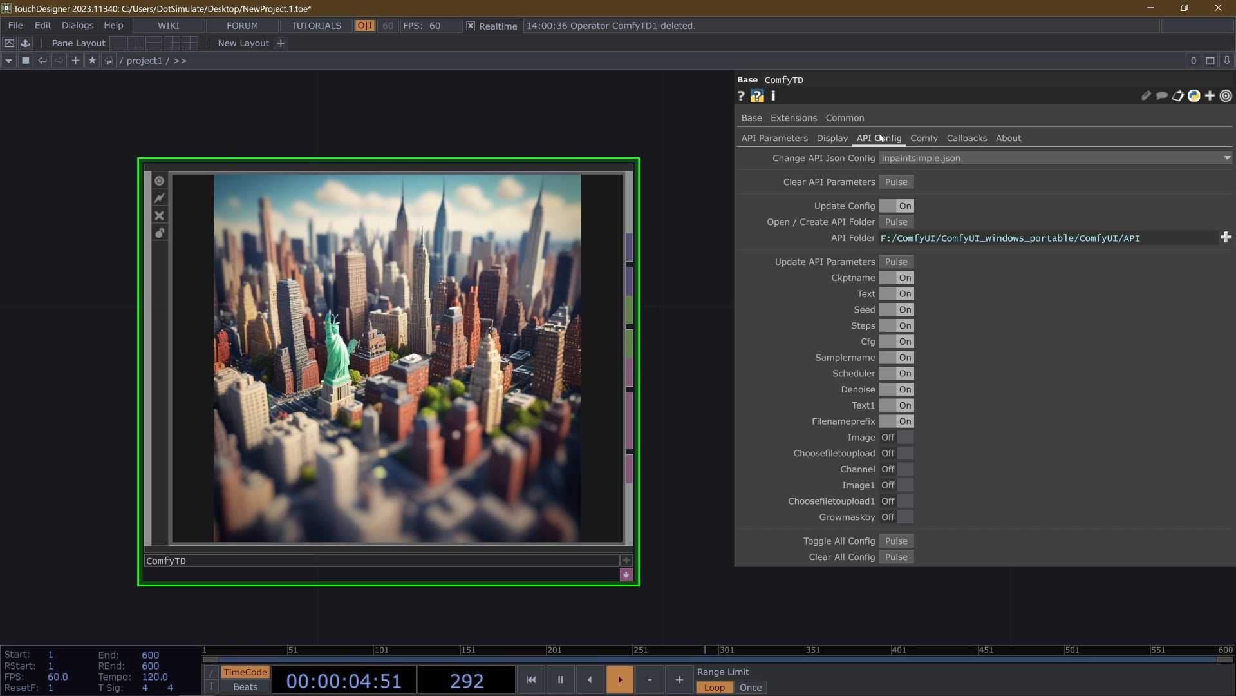
pyautogui.click(921, 160)
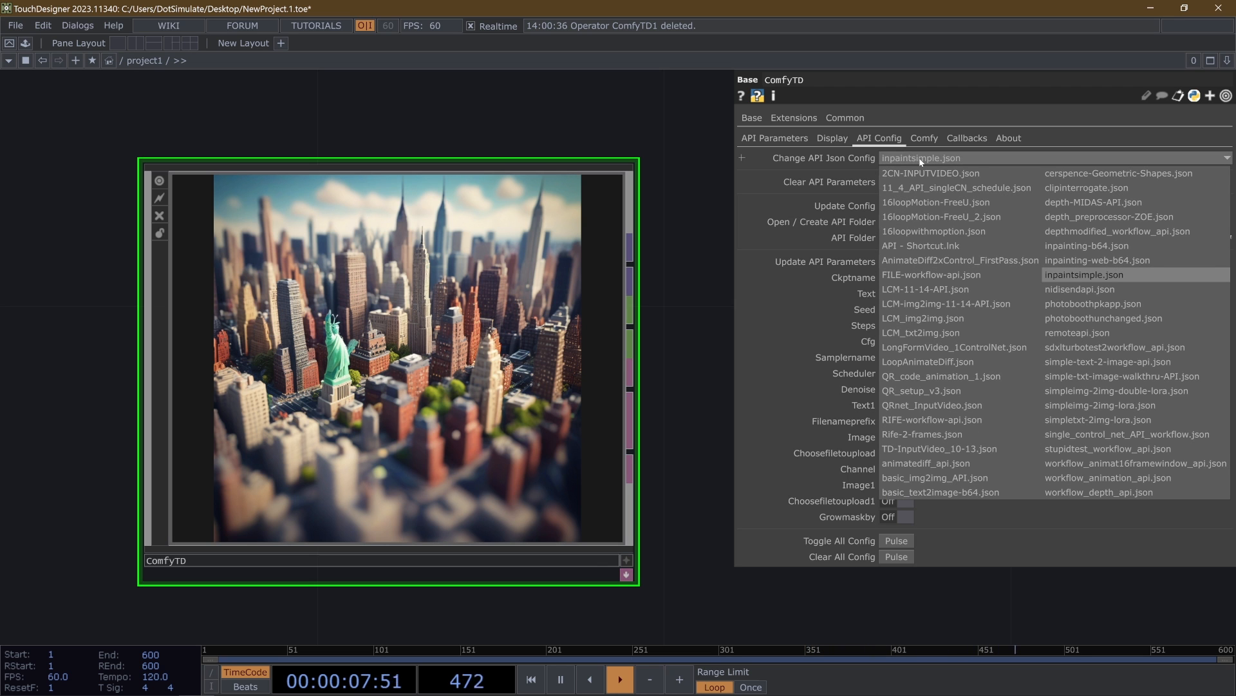
pyautogui.click(921, 160)
pyautogui.click(785, 140)
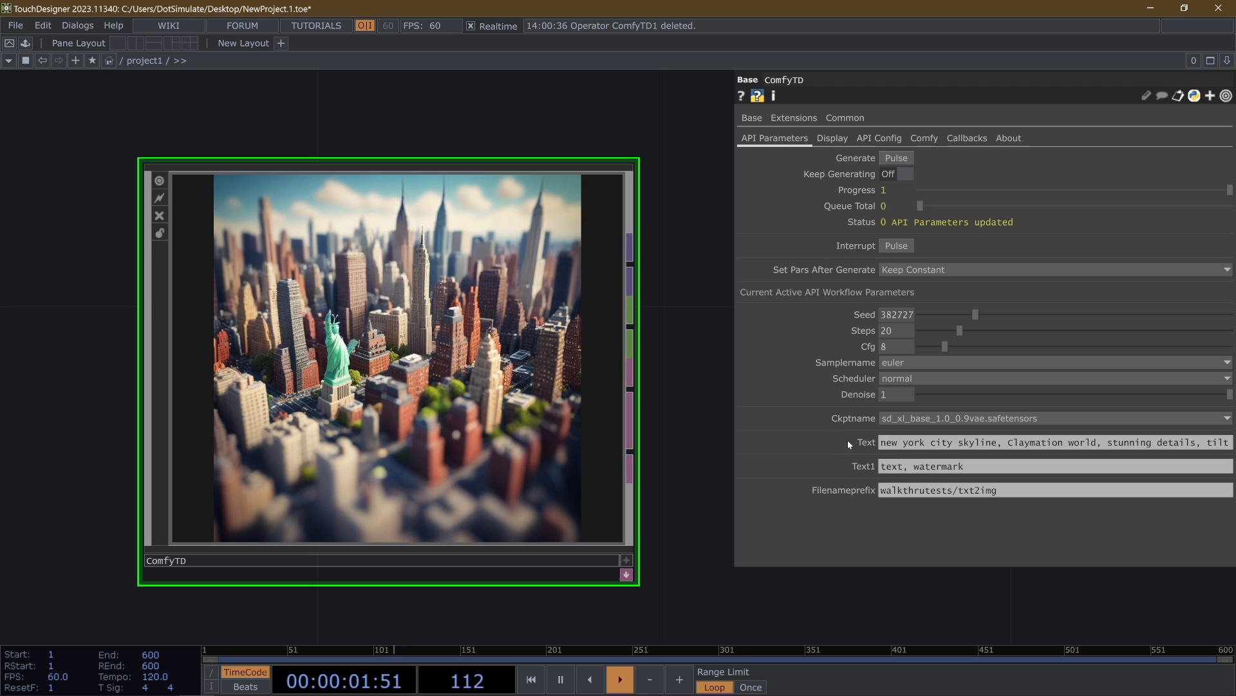
pyautogui.click(901, 139)
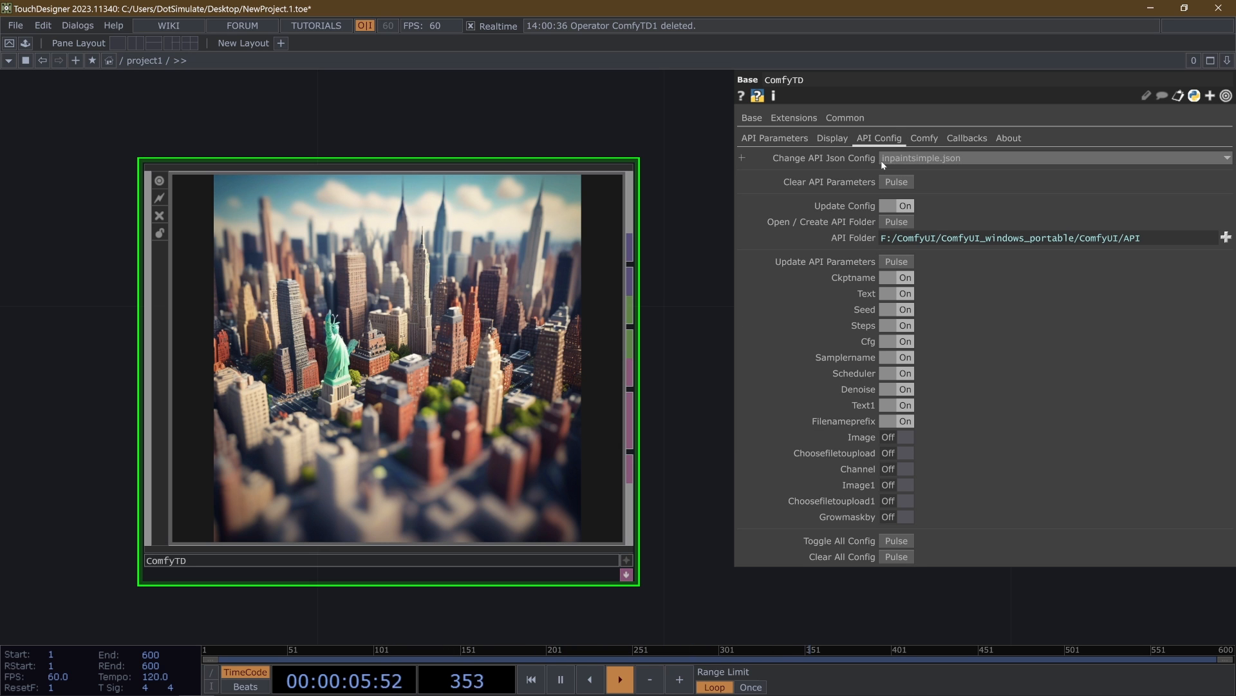
# - Change the API Json Config to inpainting-b64.json and check the active workflow parameters
pyautogui.click(895, 159)
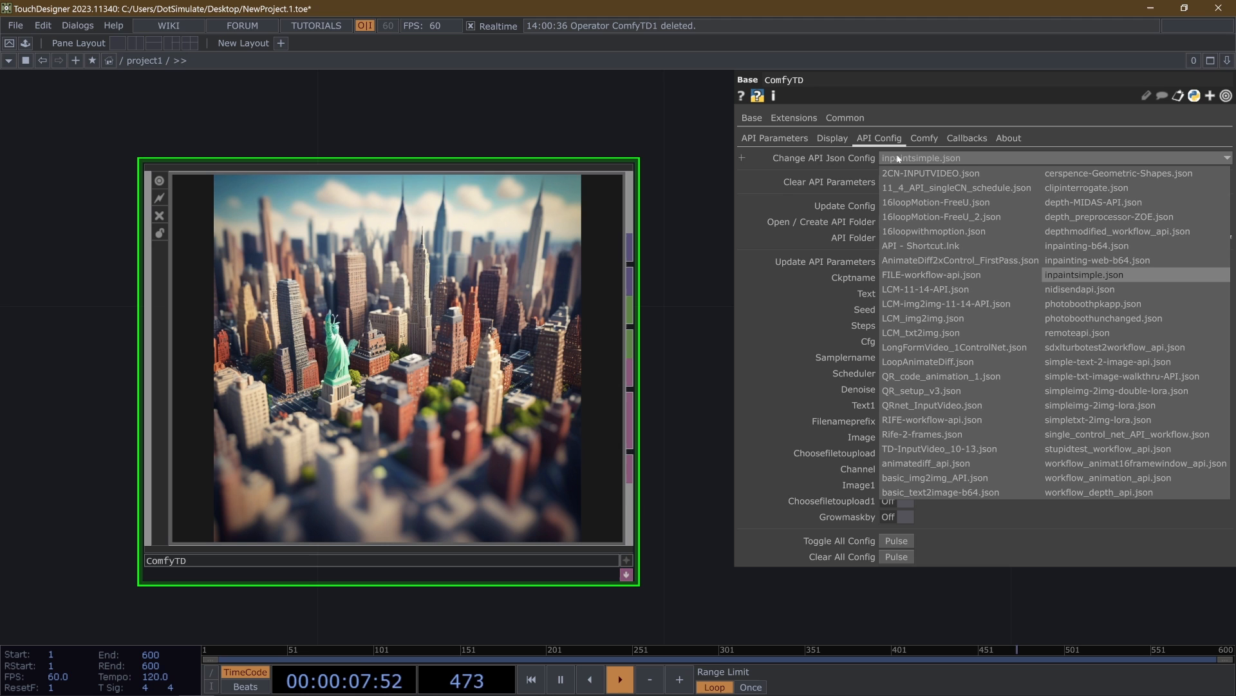
pyautogui.click(952, 202)
pyautogui.click(1101, 159)
pyautogui.click(1108, 245)
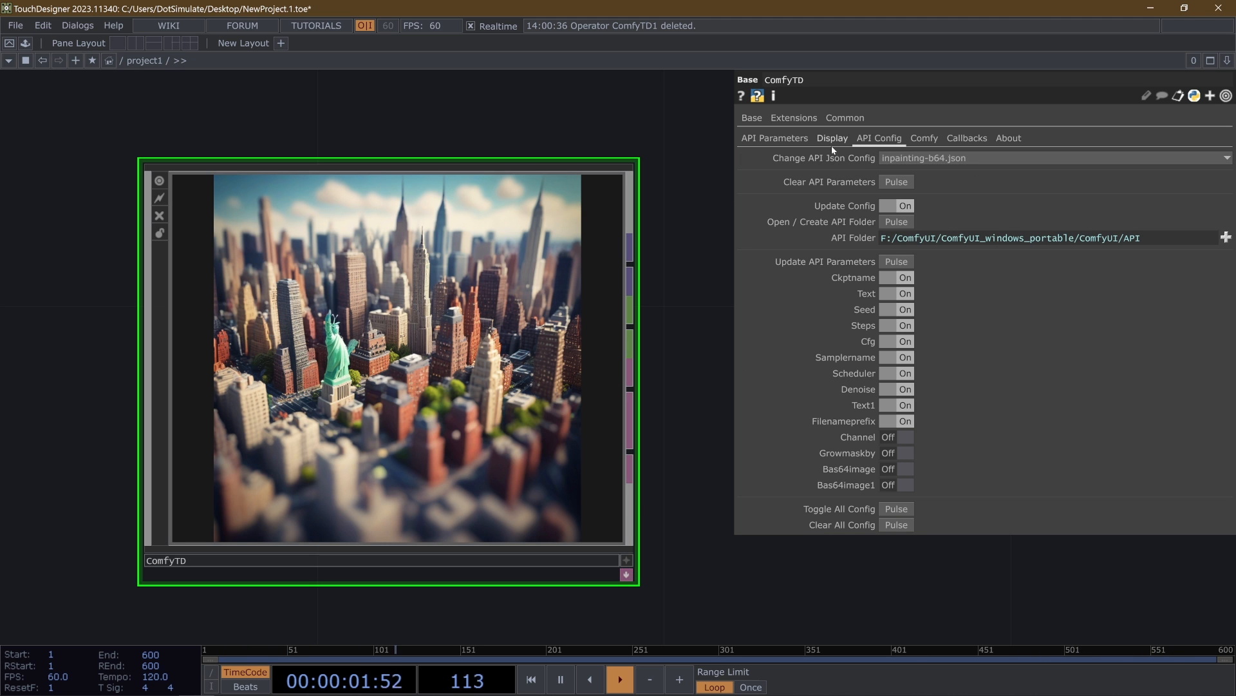
pyautogui.click(779, 142)
# - Change the API Json Config to stupidtest_workflow_api.json and check the active workflow parameters
pyautogui.click(880, 138)
pyautogui.click(933, 157)
pyautogui.click(1076, 441)
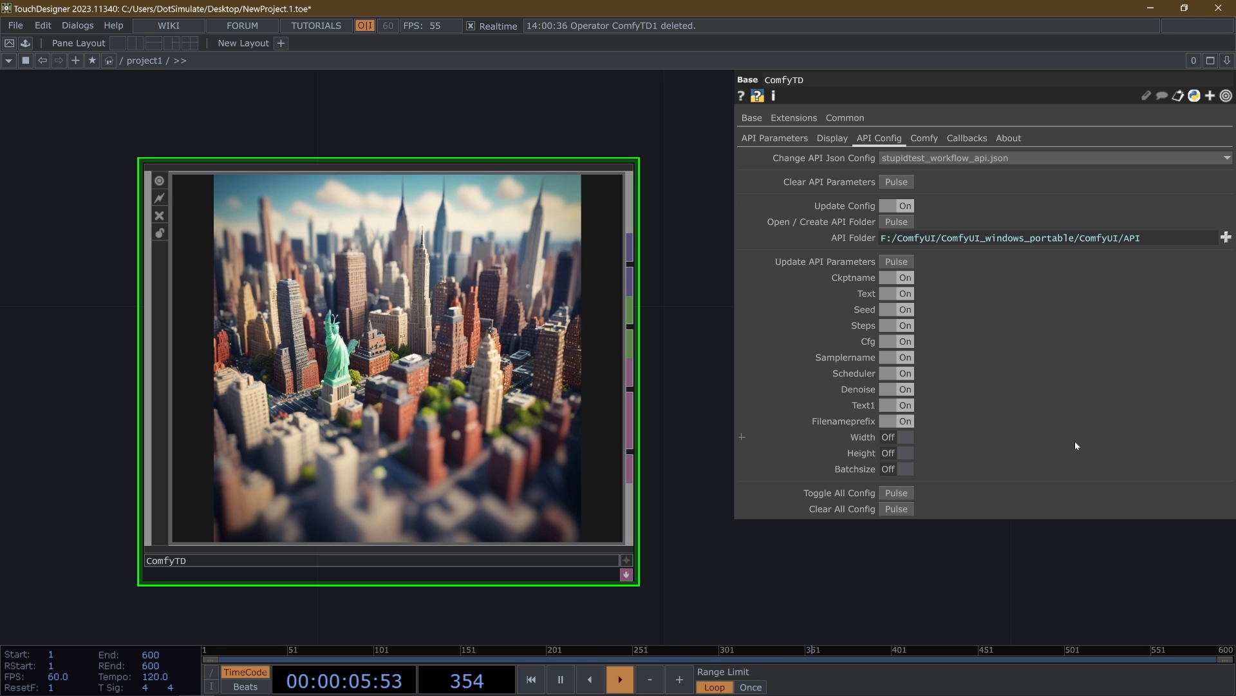
pyautogui.click(774, 137)
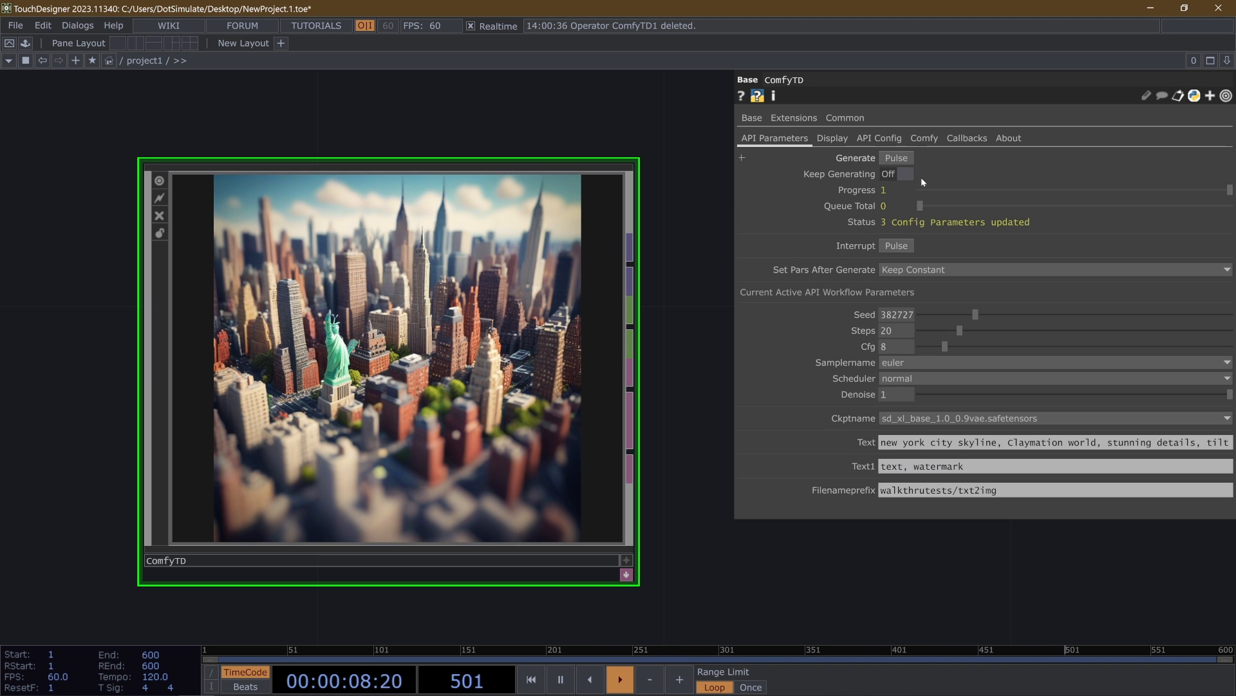
# - Switch all config toggles on, including Width, Height and Batchsize, and update the API parameters
pyautogui.click(866, 135)
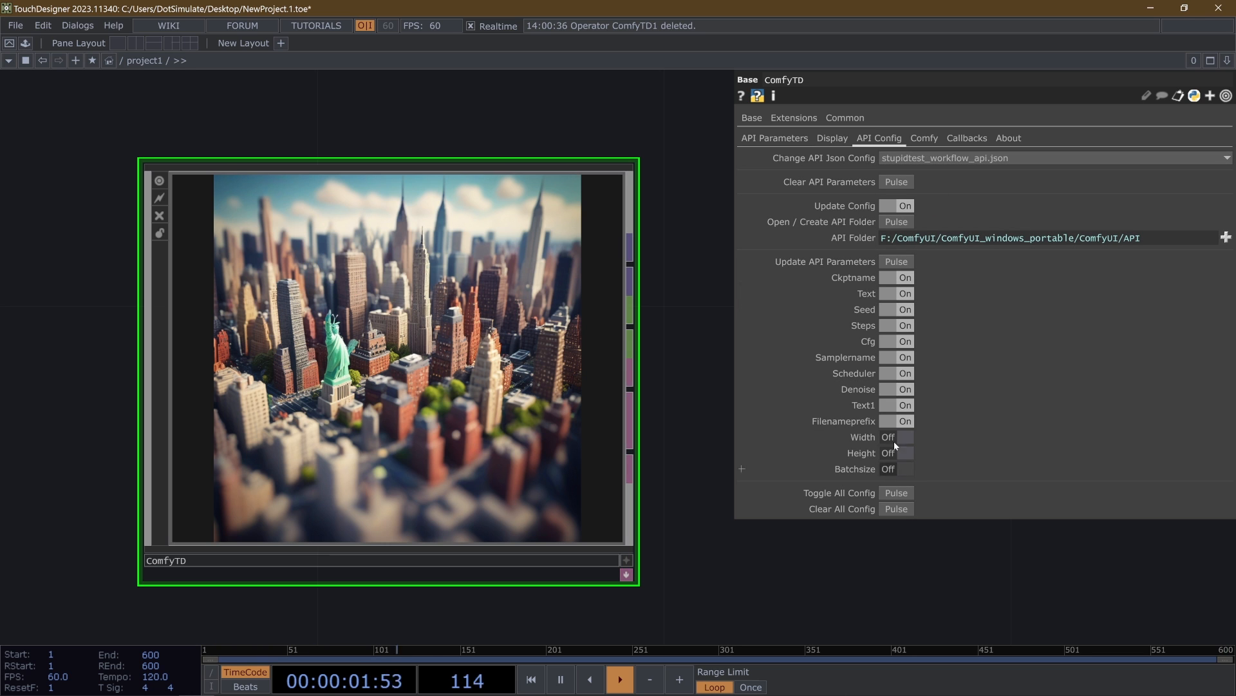
pyautogui.click(895, 494)
pyautogui.click(896, 495)
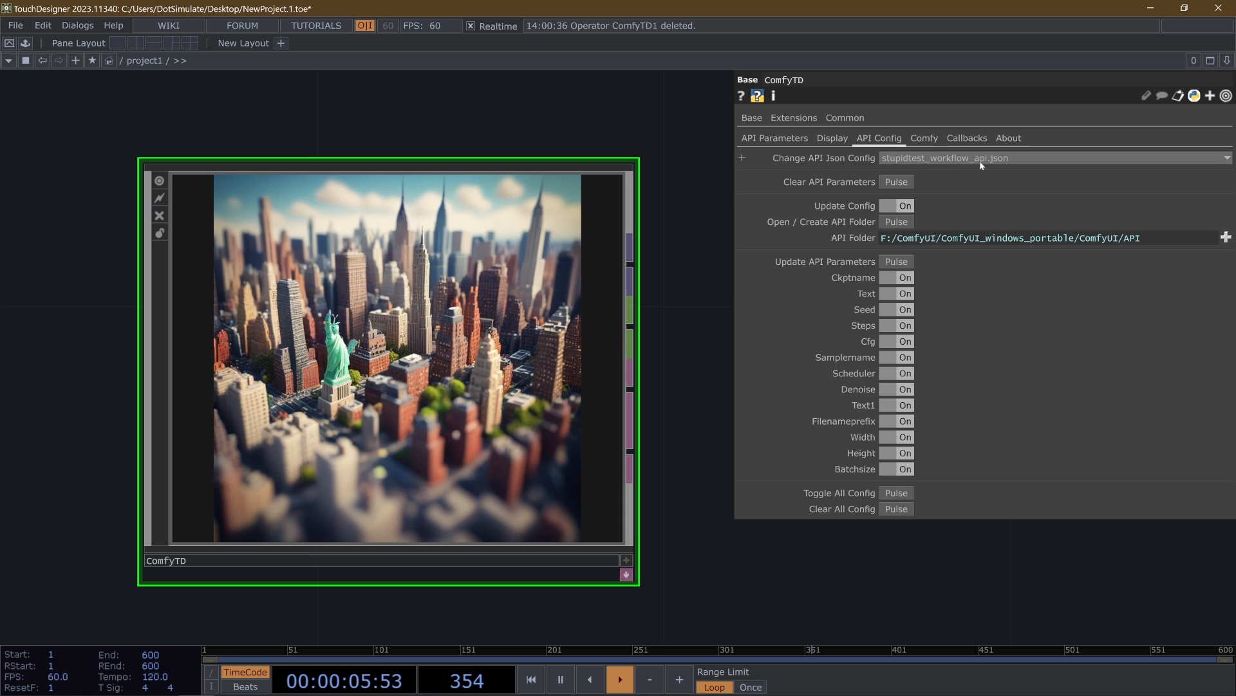
pyautogui.click(890, 262)
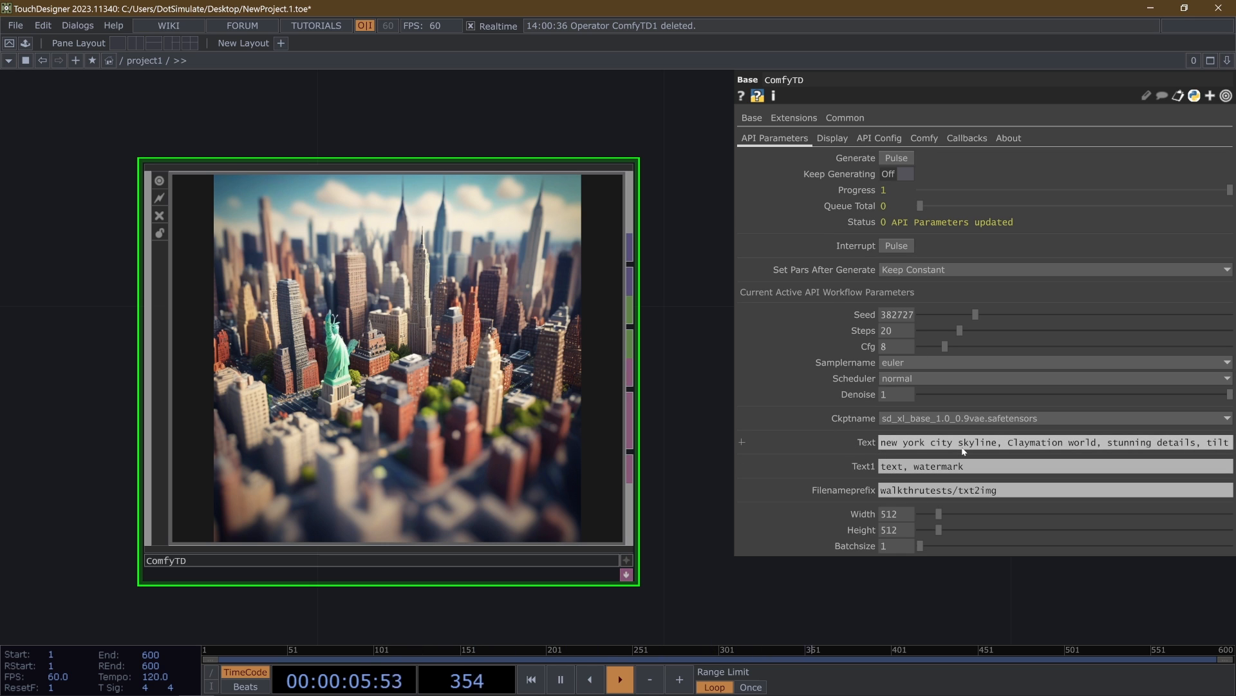
# - Clear all ComfyUI parameters from ComfyTD and check the API parameters page
pyautogui.click(879, 137)
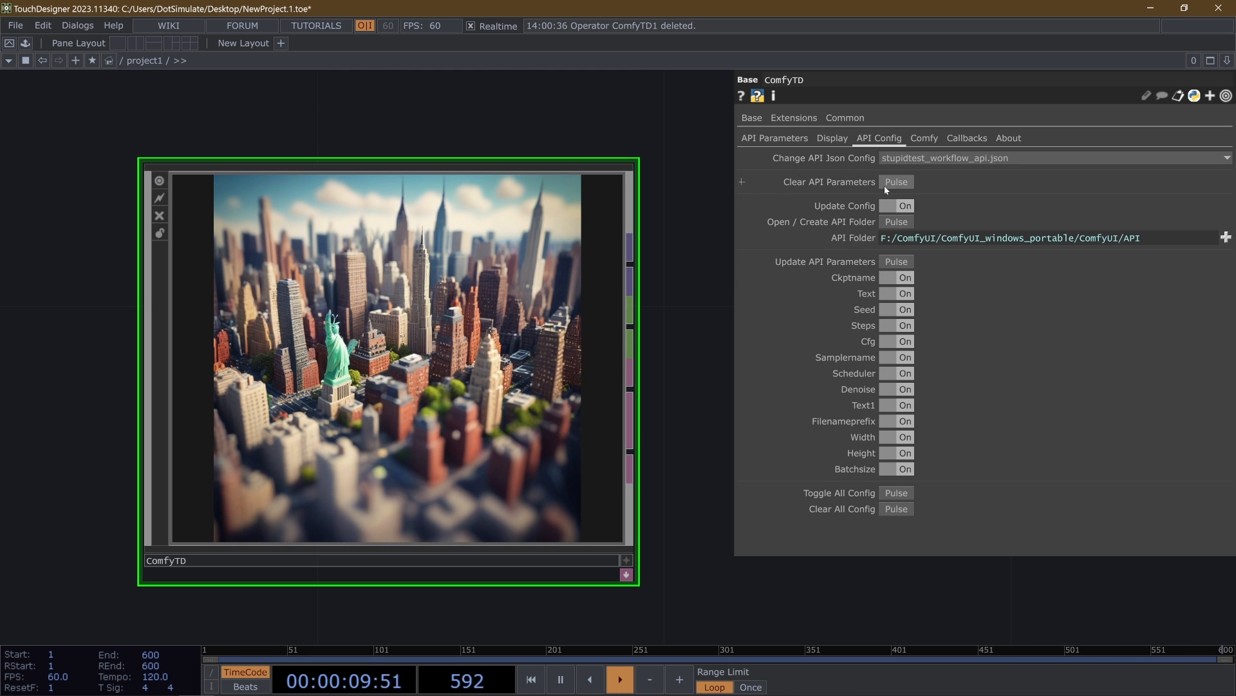
pyautogui.click(901, 183)
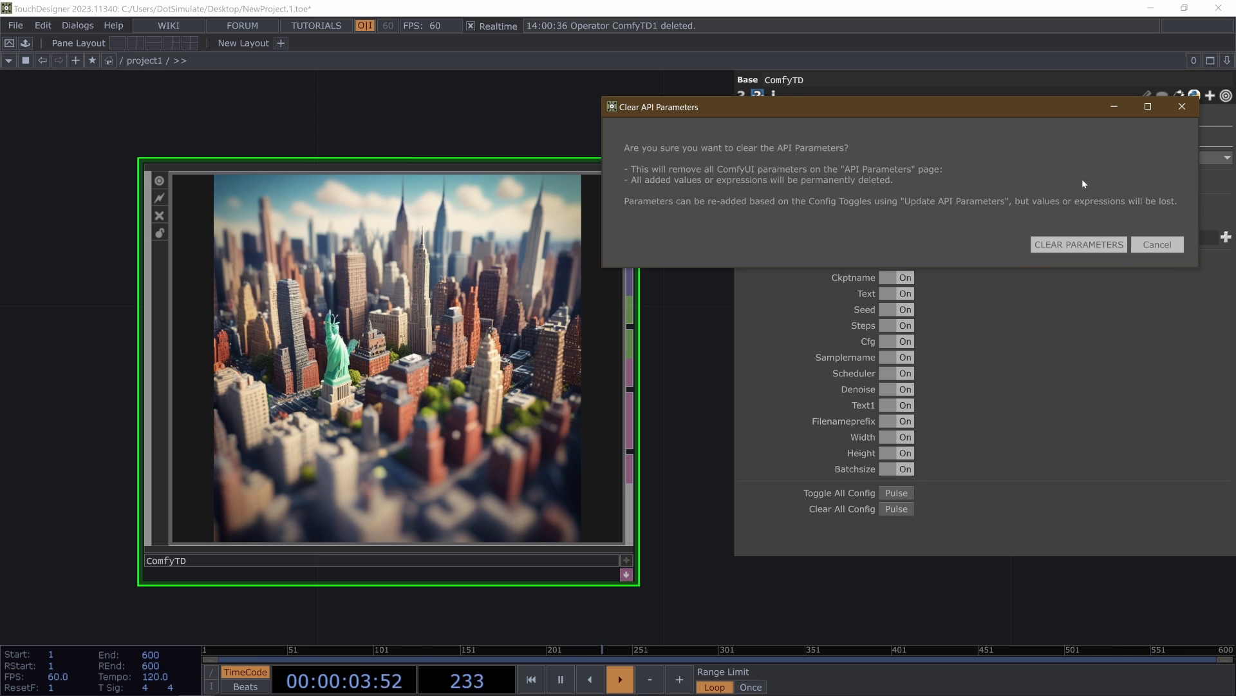
pyautogui.click(1079, 244)
pyautogui.click(804, 138)
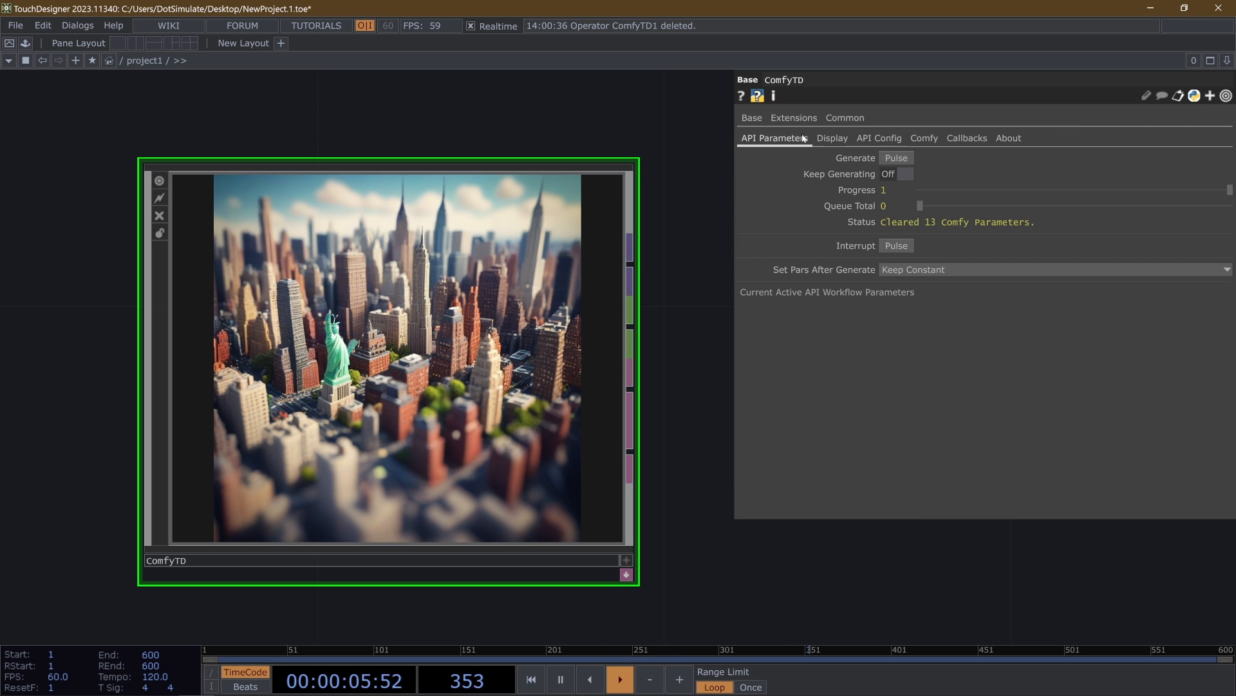
# - Re-add the stupidtest workflow's parameters by updating the API parameters, and inspect its Text prompt
pyautogui.click(880, 138)
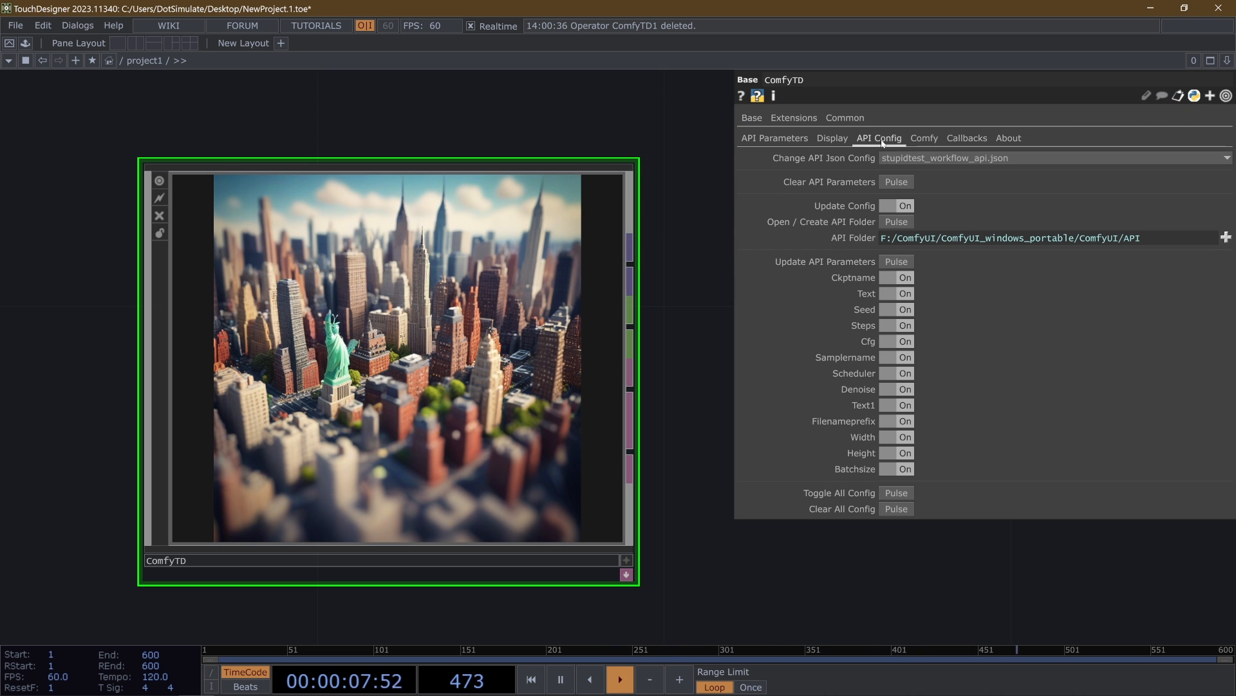
pyautogui.click(886, 263)
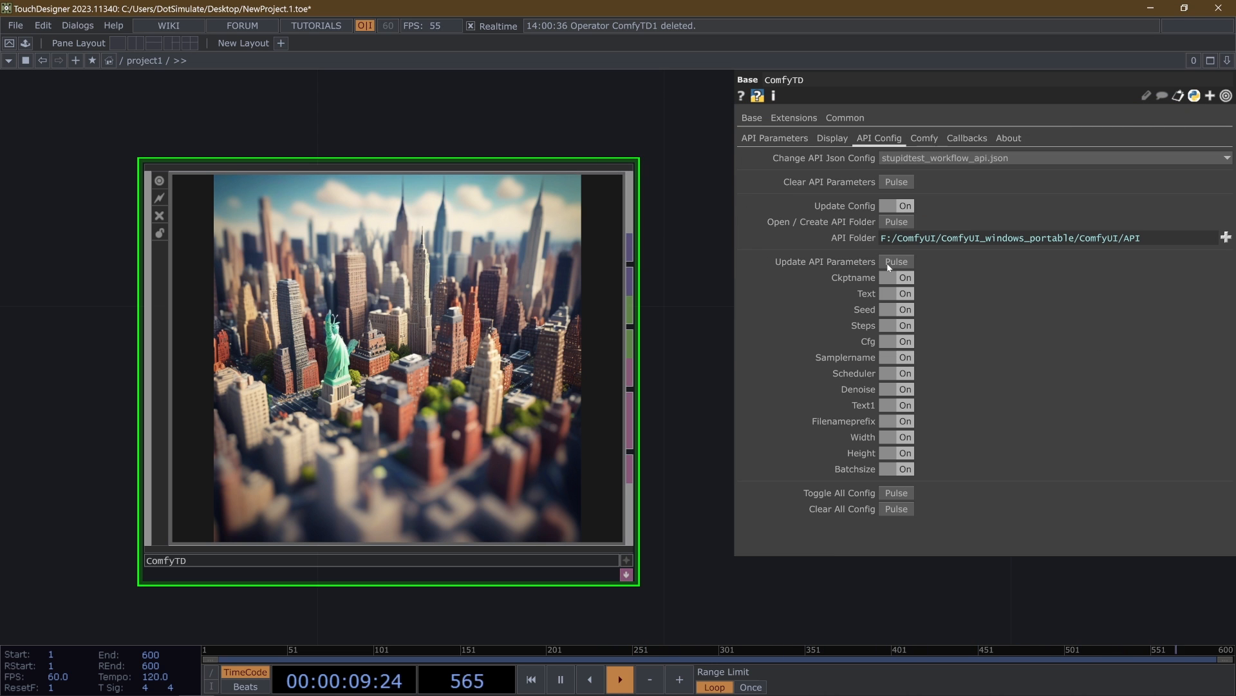
pyautogui.click(753, 140)
pyautogui.moveTo(920, 502); pyautogui.dragTo(861, 497)
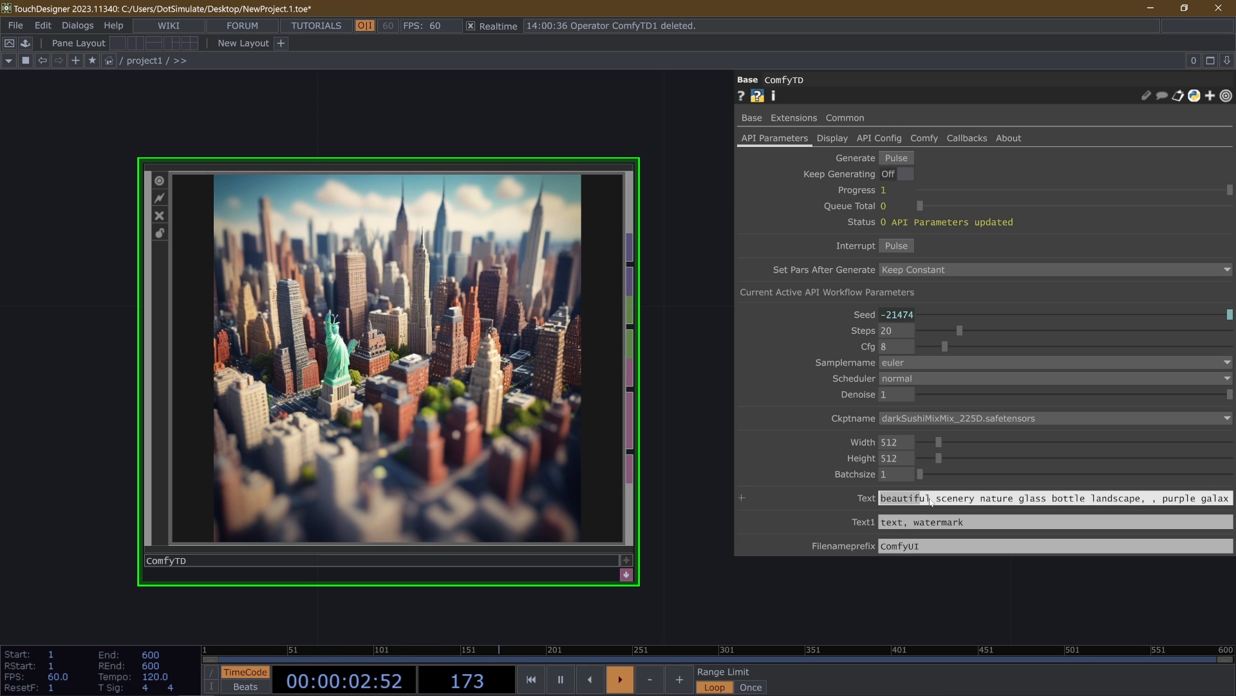
# - Change the API Json Config to simple-txt-image-walkthru-API.json and check the active workflow parameters
pyautogui.click(915, 137)
pyautogui.click(879, 138)
pyautogui.click(910, 158)
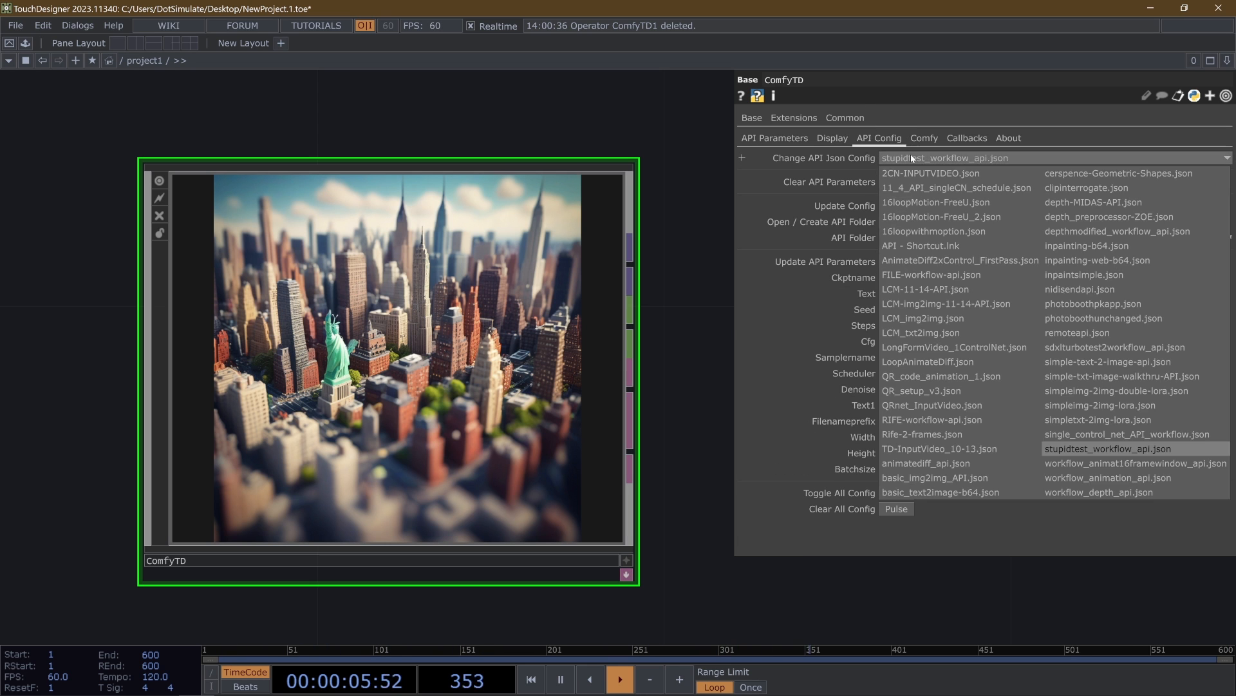
pyautogui.click(1095, 375)
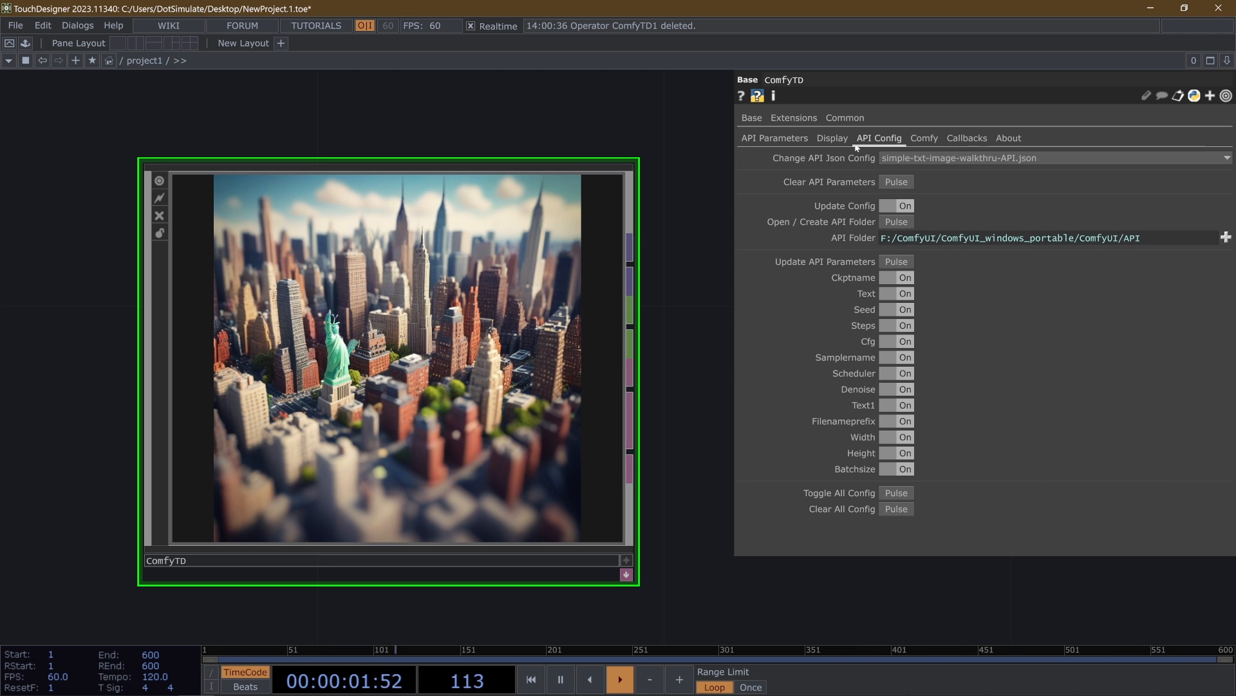
pyautogui.click(801, 139)
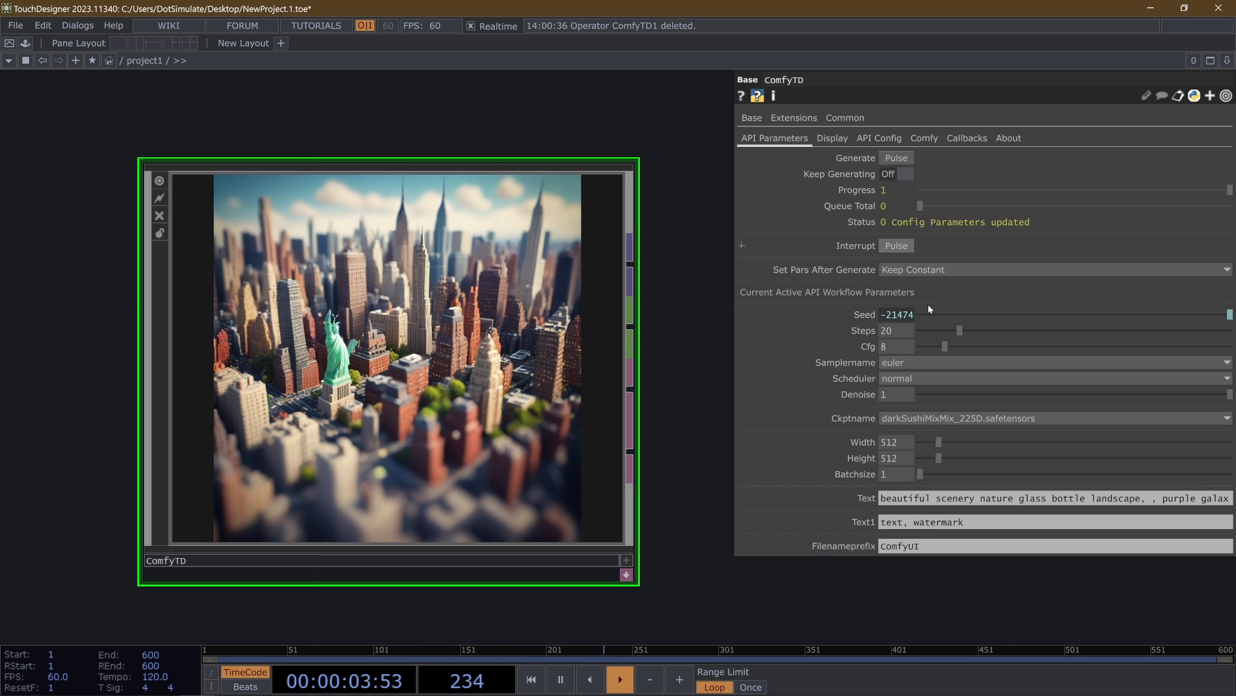
pyautogui.click(880, 138)
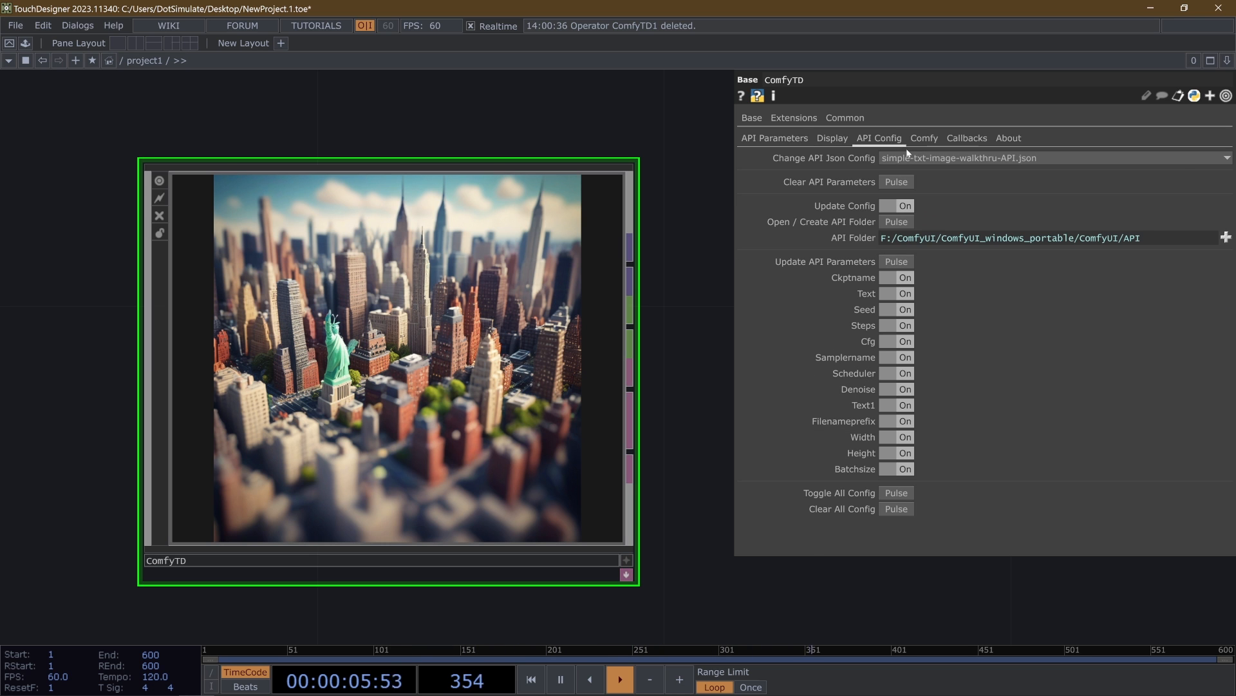
pyautogui.click(775, 137)
# - Clear all API parameters from ComfyTD and check the API parameters page
pyautogui.click(899, 142)
pyautogui.click(902, 182)
pyautogui.click(1163, 242)
pyautogui.click(1009, 137)
pyautogui.click(901, 173)
pyautogui.click(872, 139)
pyautogui.click(896, 182)
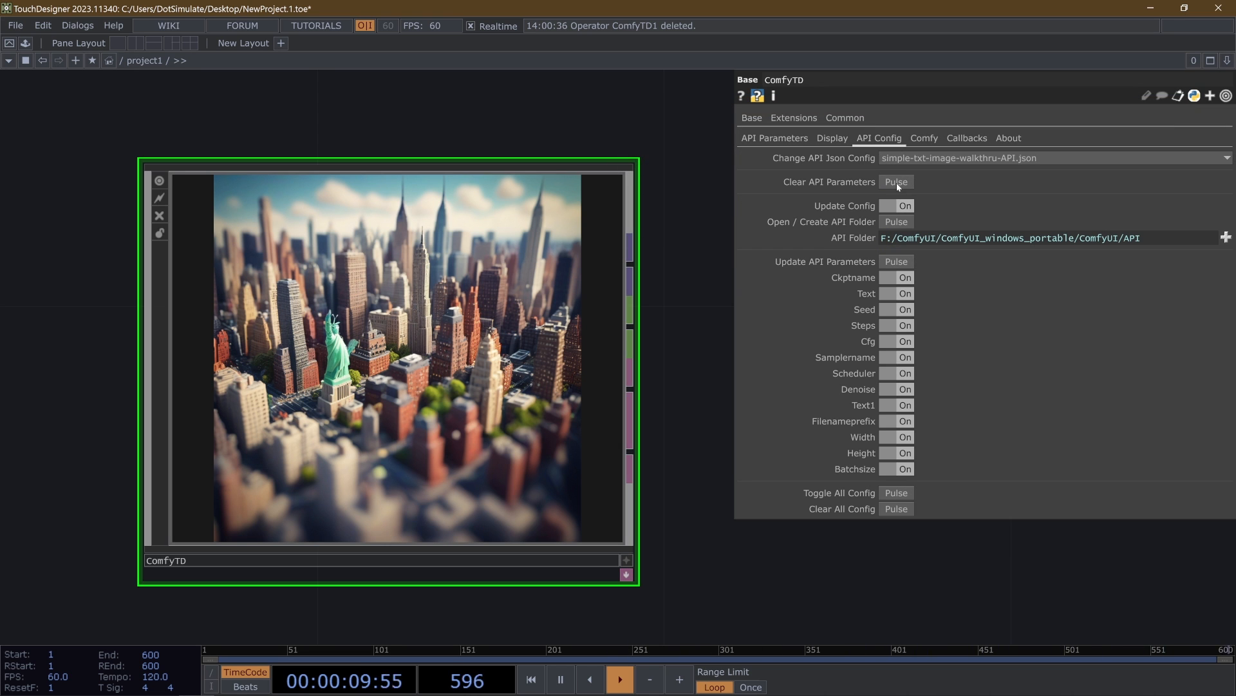
pyautogui.click(774, 138)
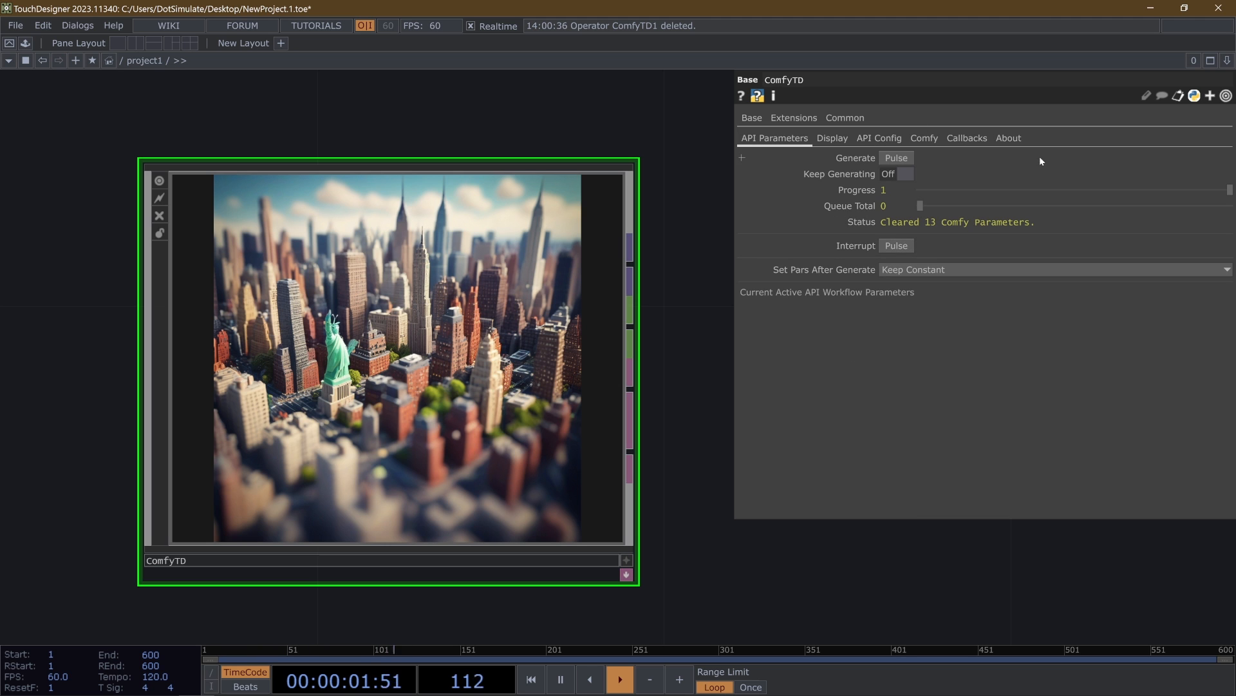
pyautogui.click(1009, 138)
# - Clear all config toggles from ComfyTD
pyautogui.click(879, 138)
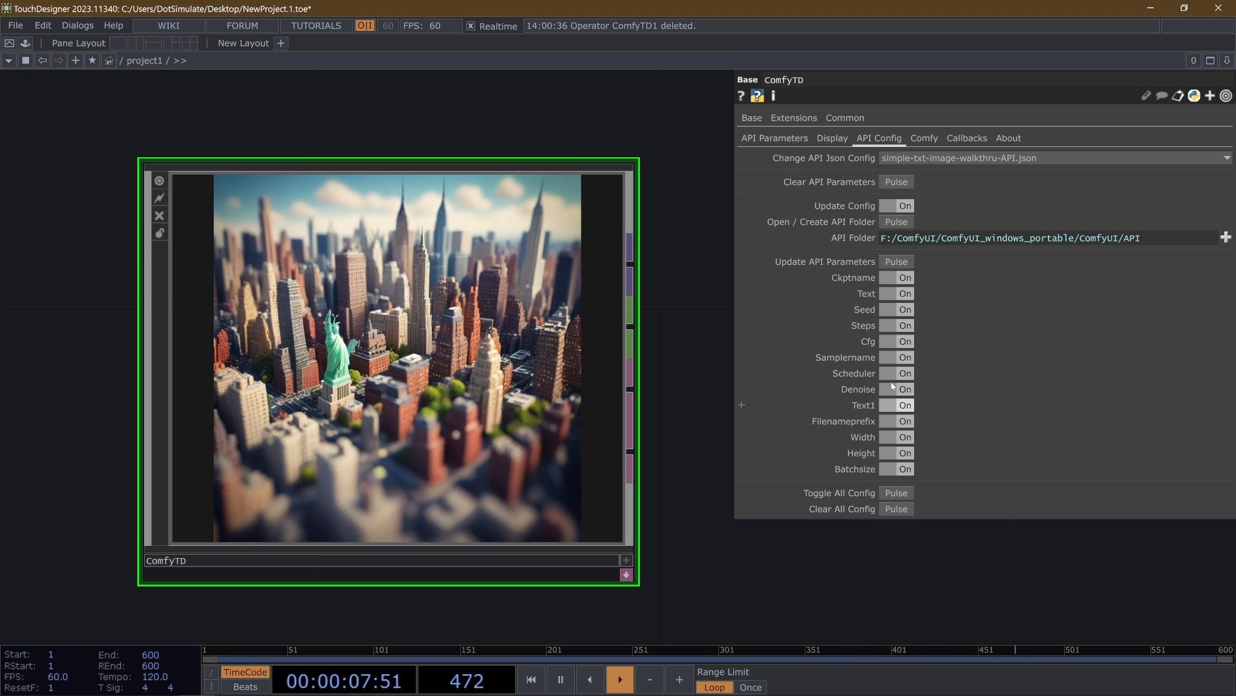
pyautogui.click(890, 510)
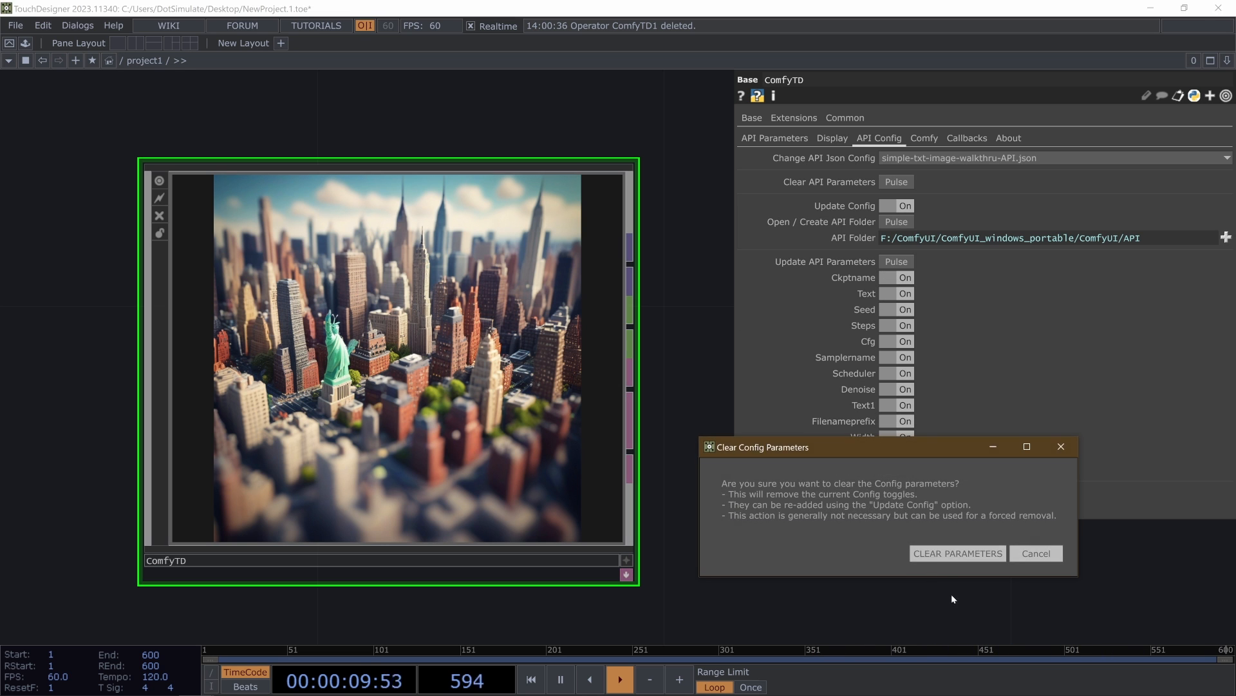
pyautogui.click(932, 552)
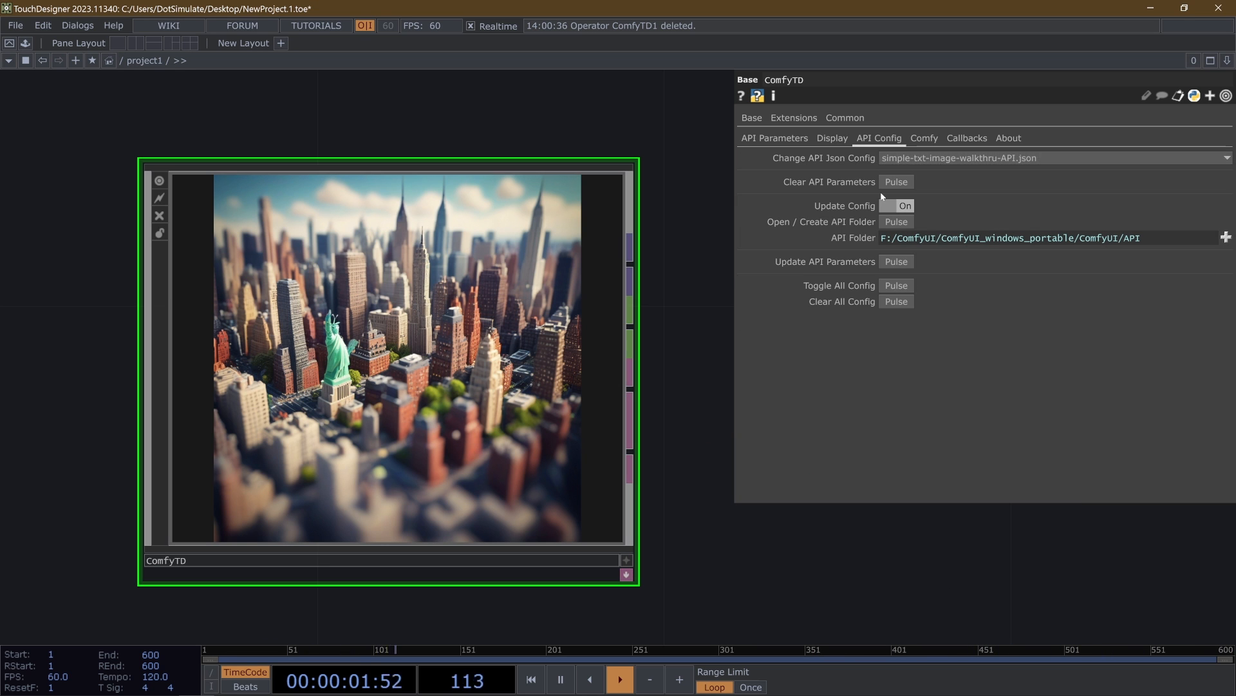
# - Re-add the walkthru workflow's config toggles with Update Config, switch them all on, and update the API parameters
pyautogui.click(902, 205)
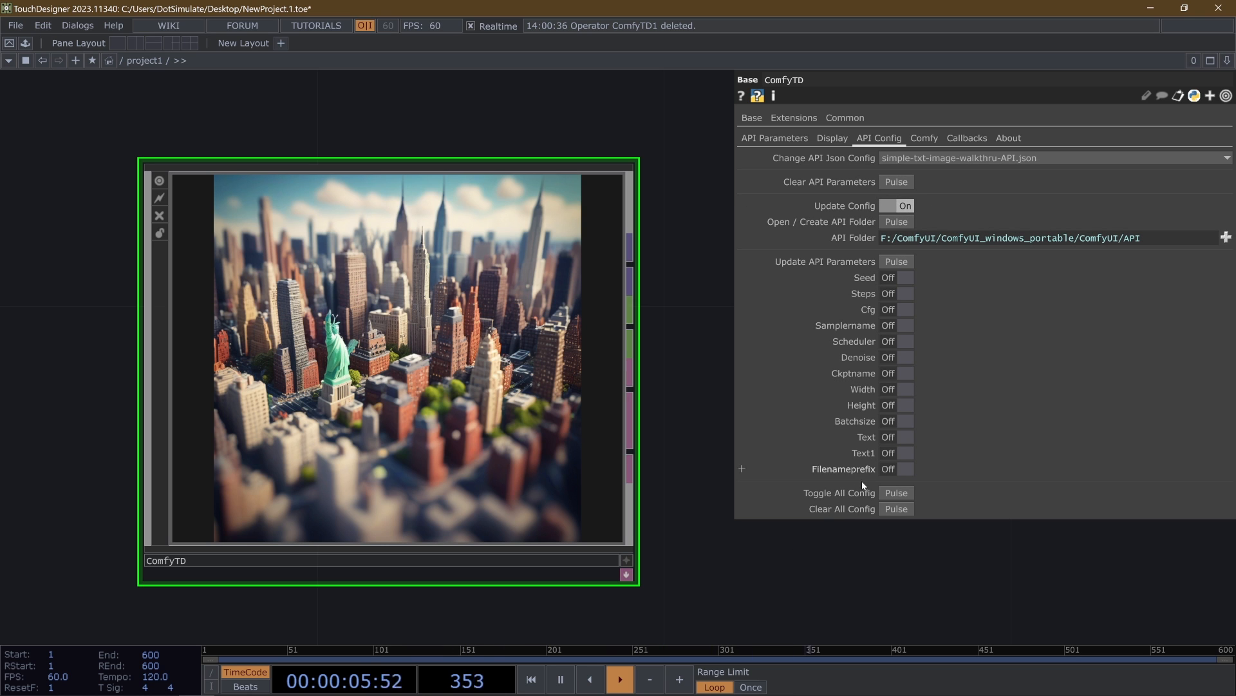
pyautogui.click(896, 495)
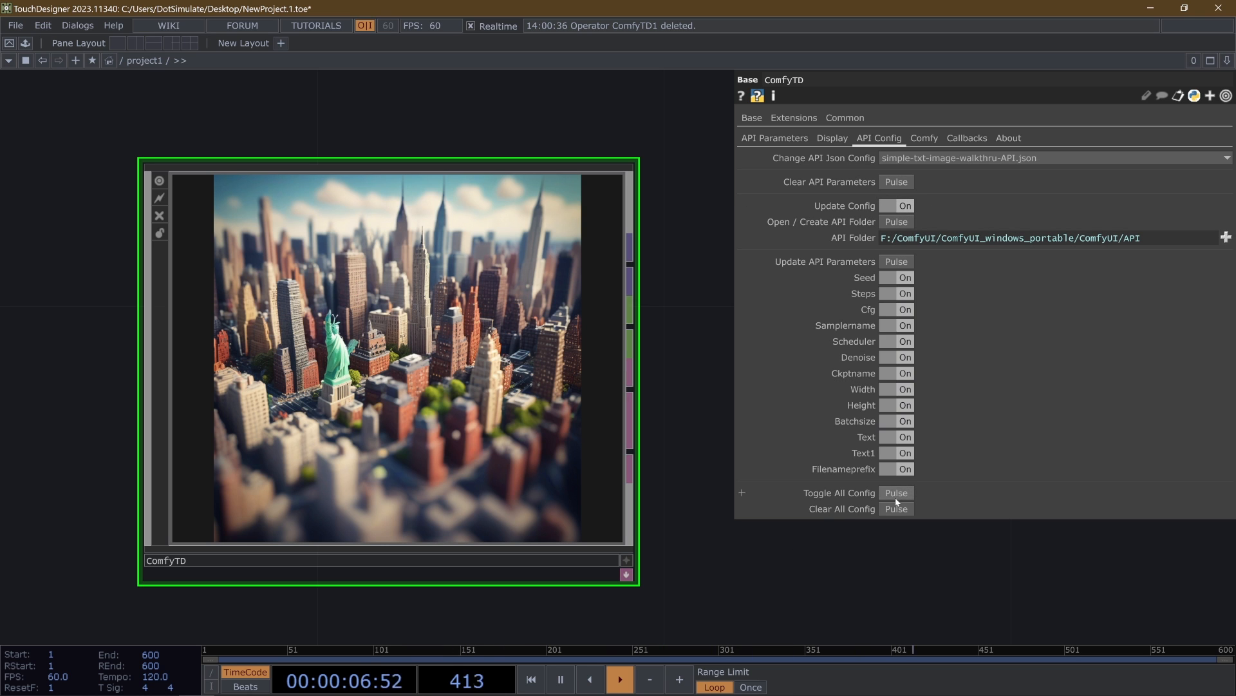
pyautogui.click(896, 261)
pyautogui.click(774, 138)
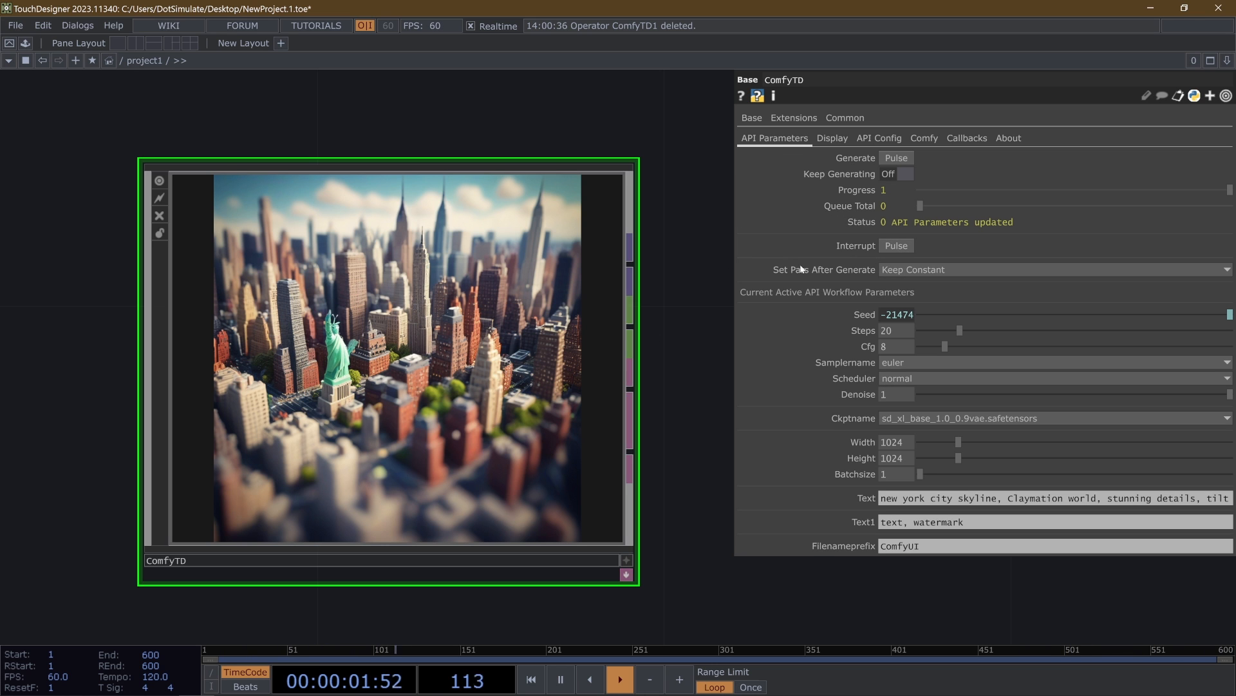
# - Set a new seed beginning with 401399 and generate a New York City skyline image
pyautogui.click(979, 314)
pyautogui.click(897, 157)
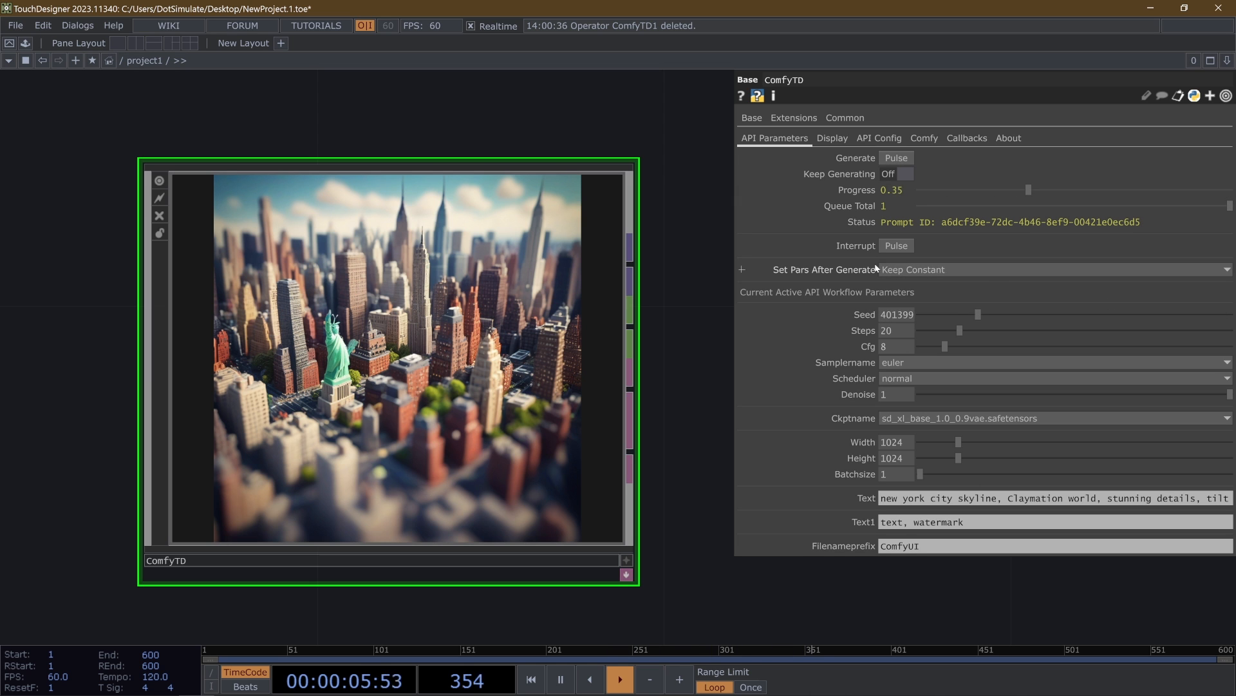
pyautogui.click(835, 138)
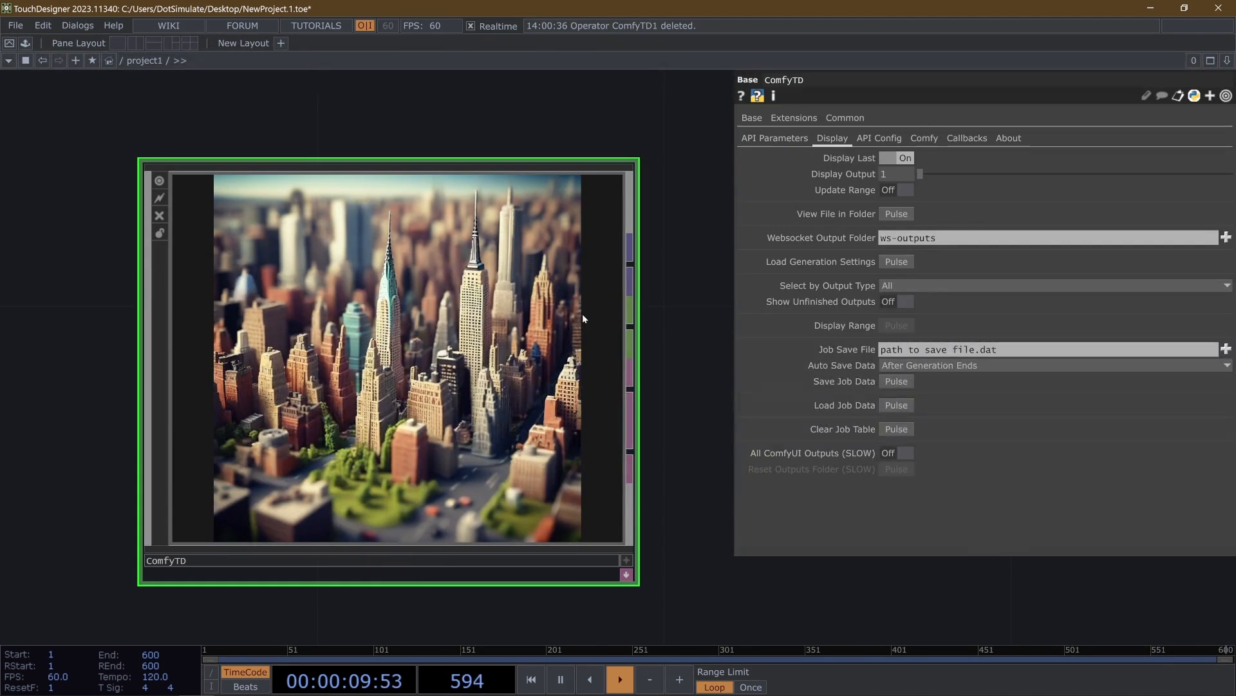
# - Change the API Json Config to simpleimg-2img-lora.json
pyautogui.click(776, 138)
pyautogui.click(881, 138)
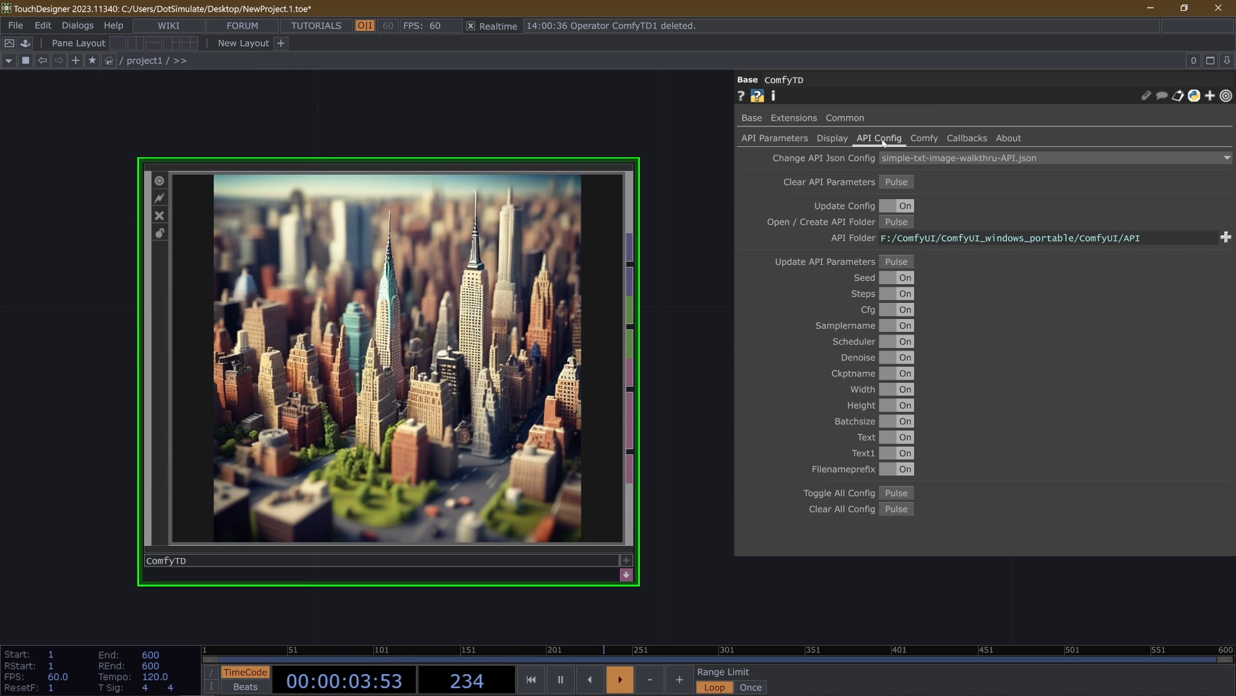
pyautogui.click(923, 139)
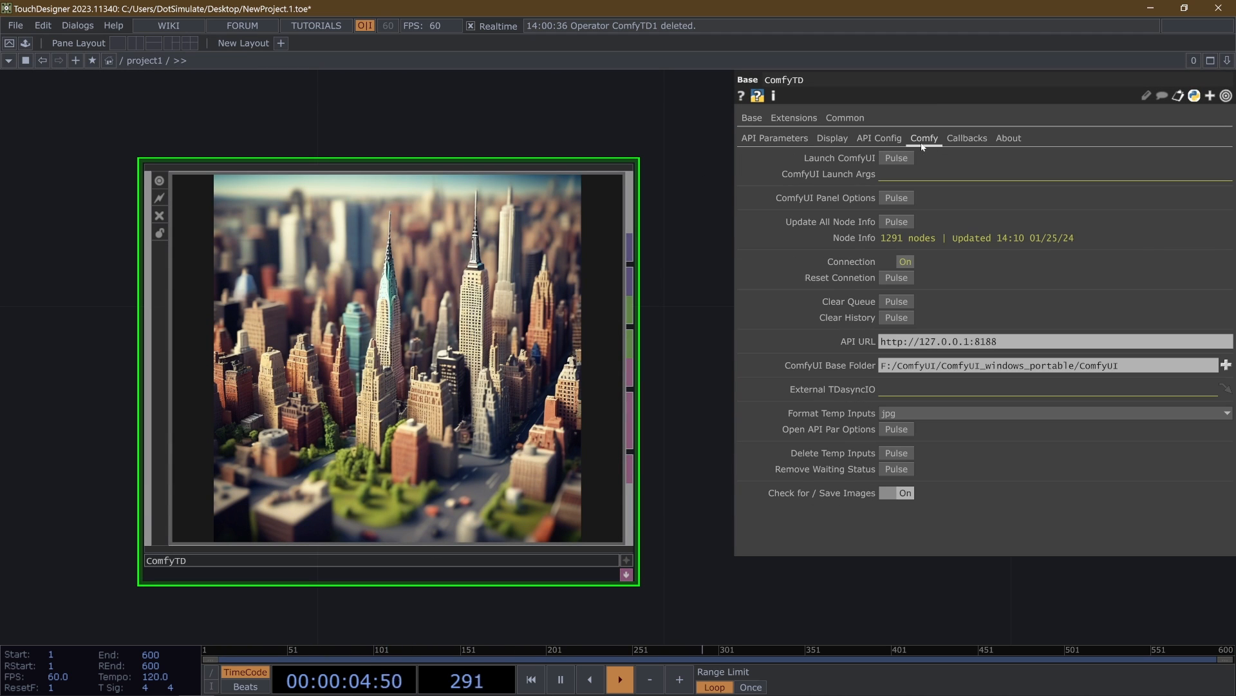
pyautogui.click(879, 141)
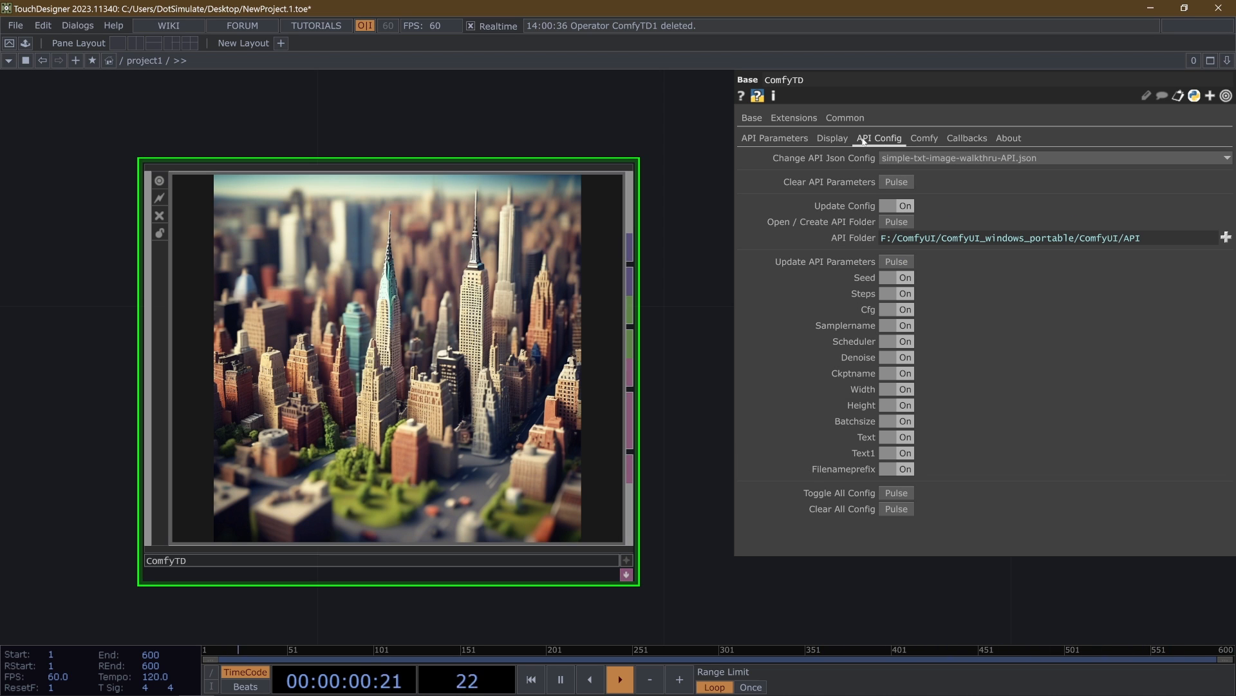
pyautogui.click(906, 158)
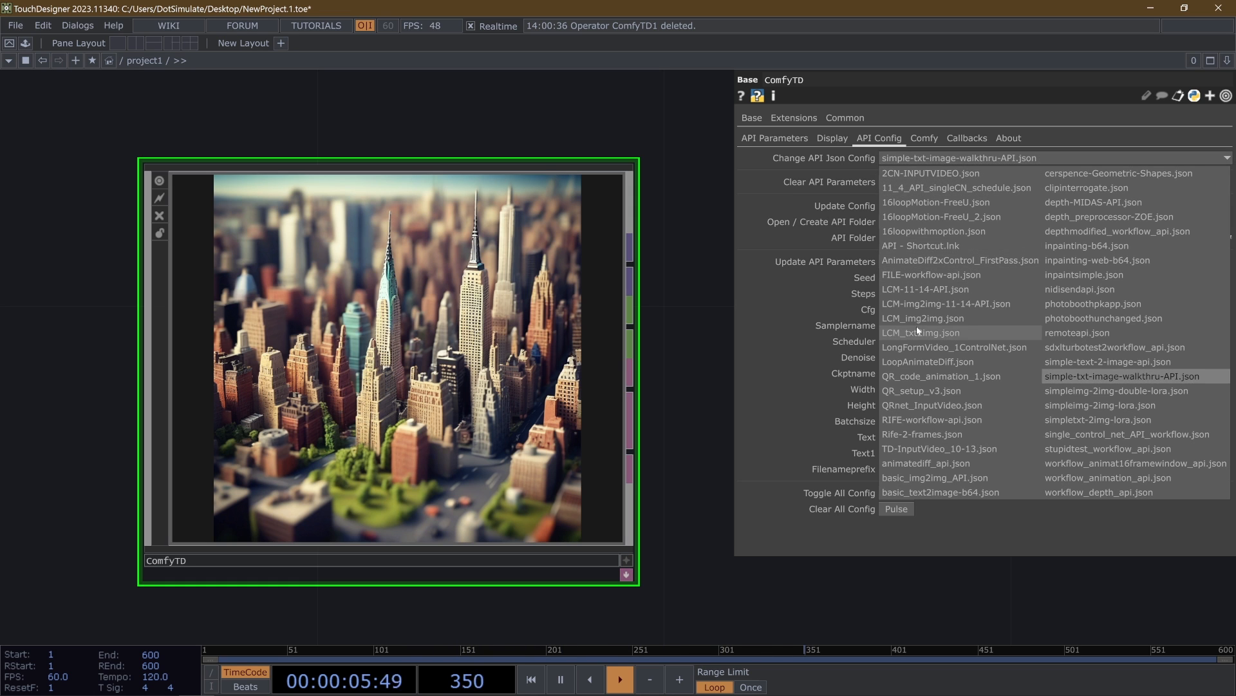
pyautogui.click(1131, 410)
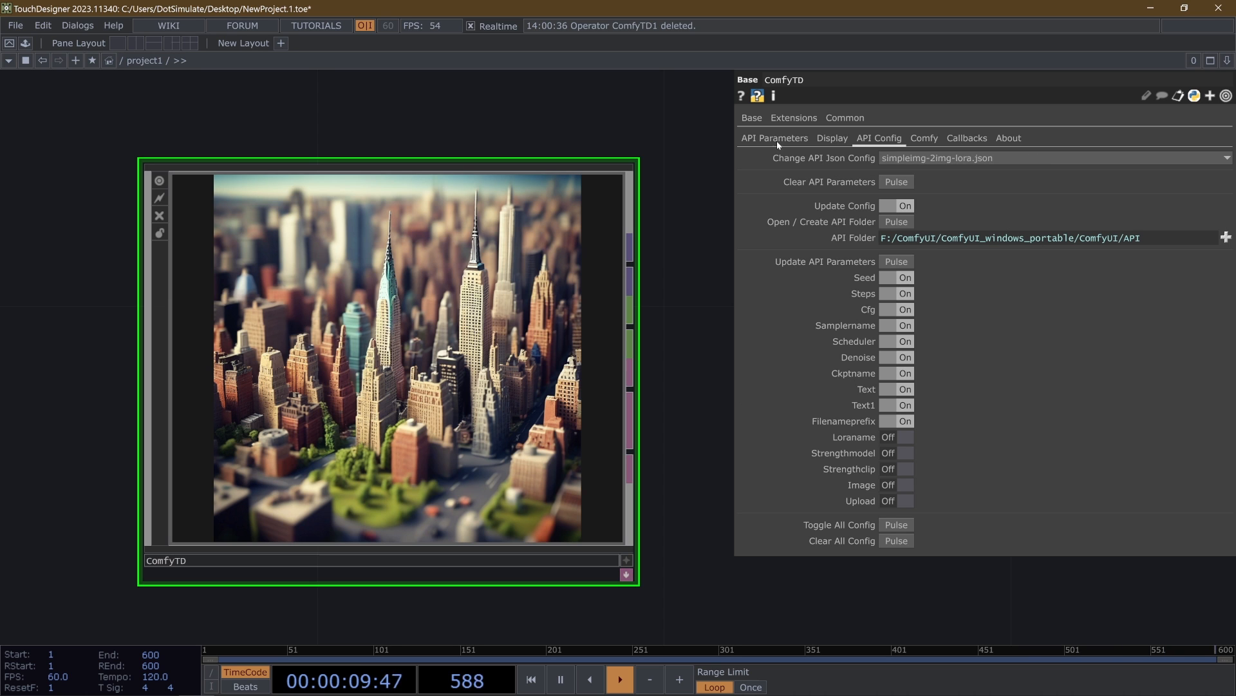
# - Switch all config toggles on, including Loraname and Image, update the API parameters, and widen the parameter display to inspect them
pyautogui.click(895, 525)
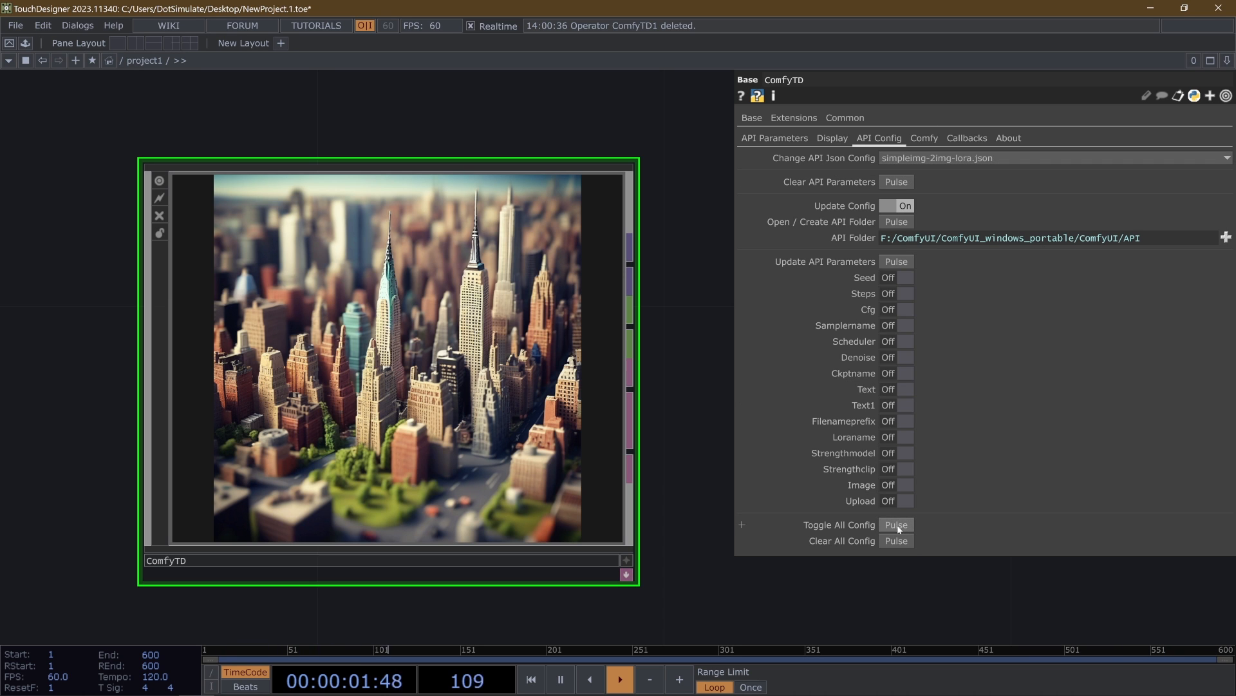
pyautogui.click(897, 525)
pyautogui.click(908, 262)
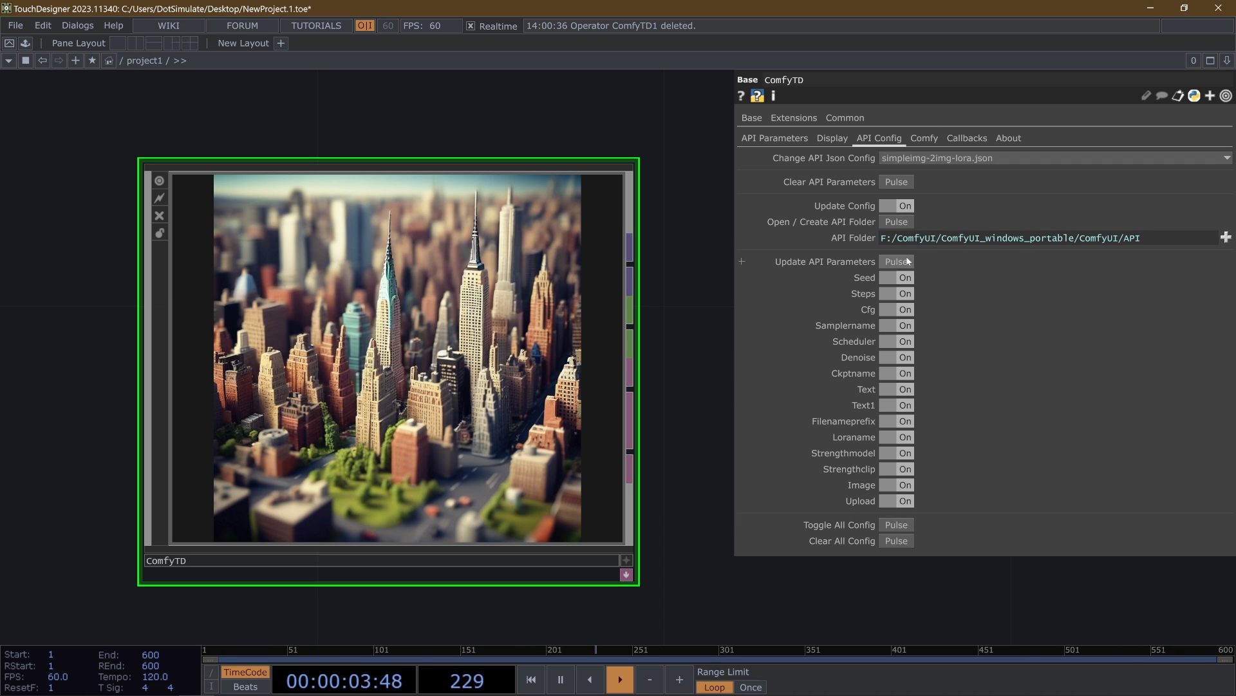
pyautogui.click(773, 137)
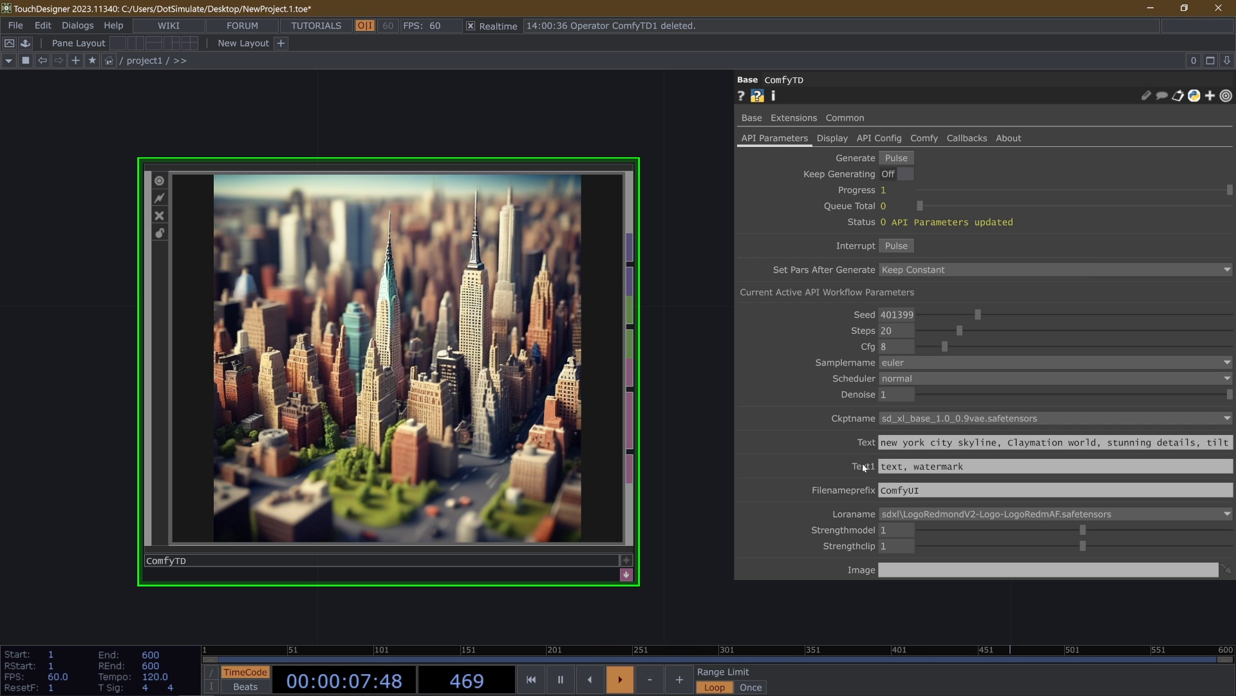
pyautogui.moveTo(736, 351); pyautogui.dragTo(663, 376)
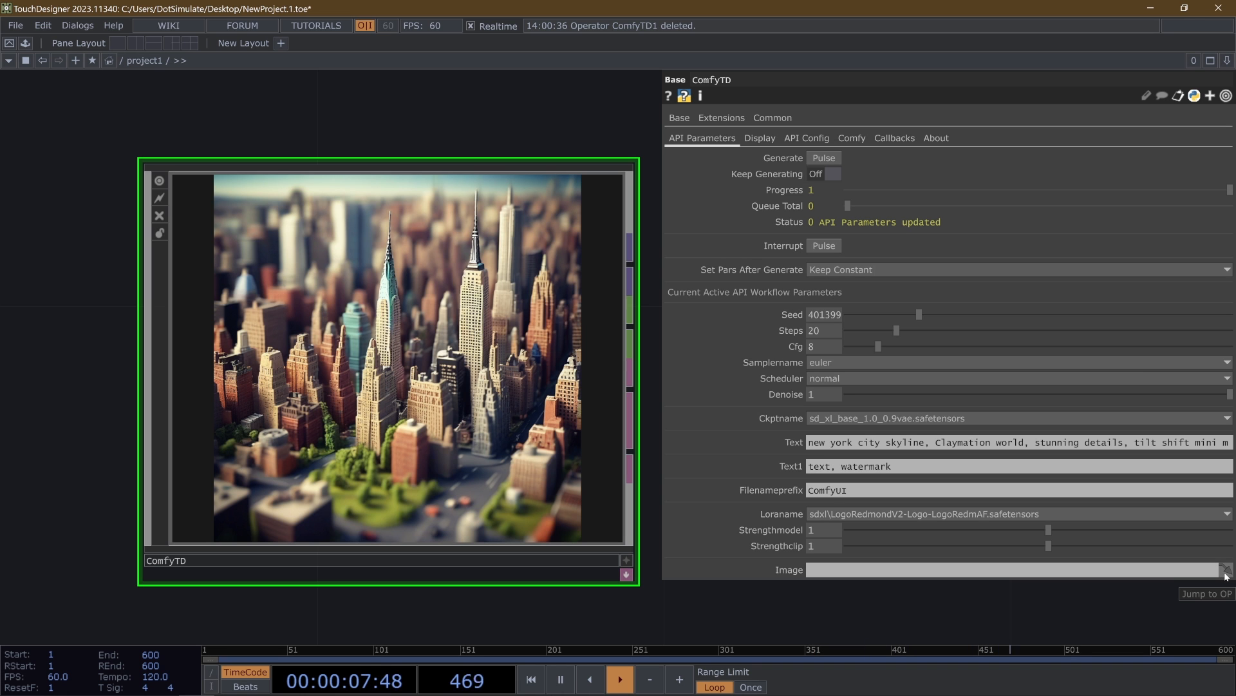
# - Add a Noise TOP to the network above and beside the ComfyTD component
pyautogui.scroll(-6, 332, 407)
pyautogui.moveTo(289, 242); pyautogui.dragTo(298, 235)
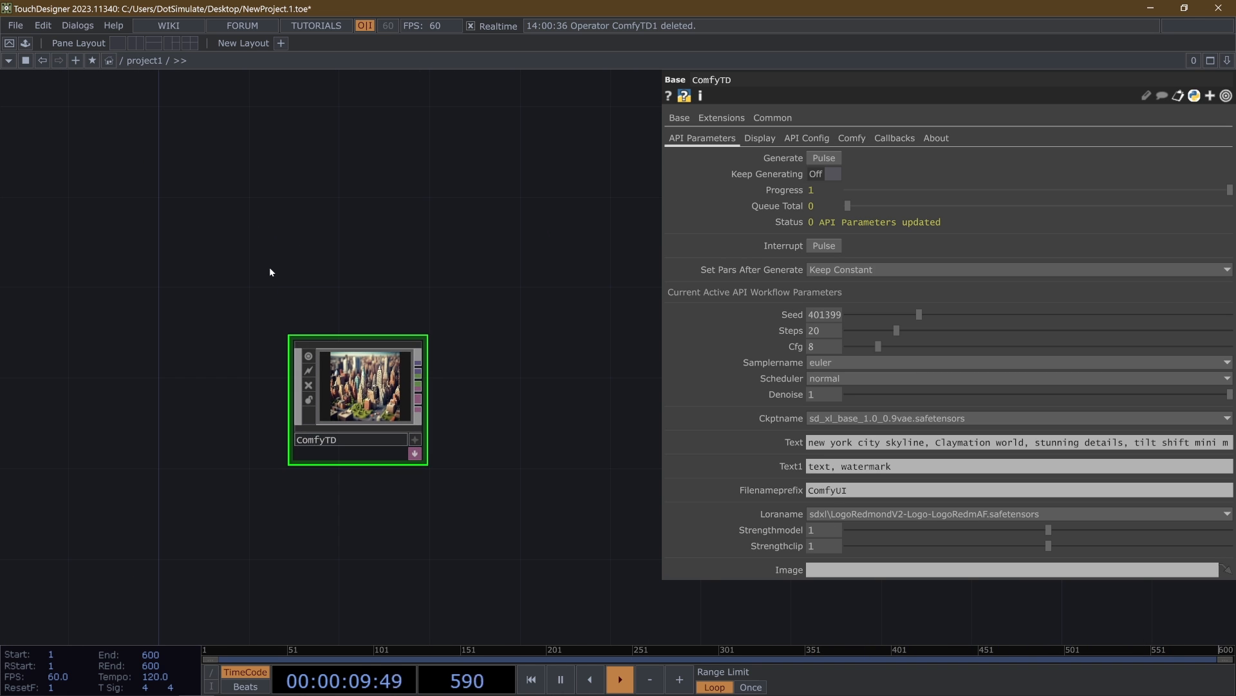
pyautogui.press('Tab')
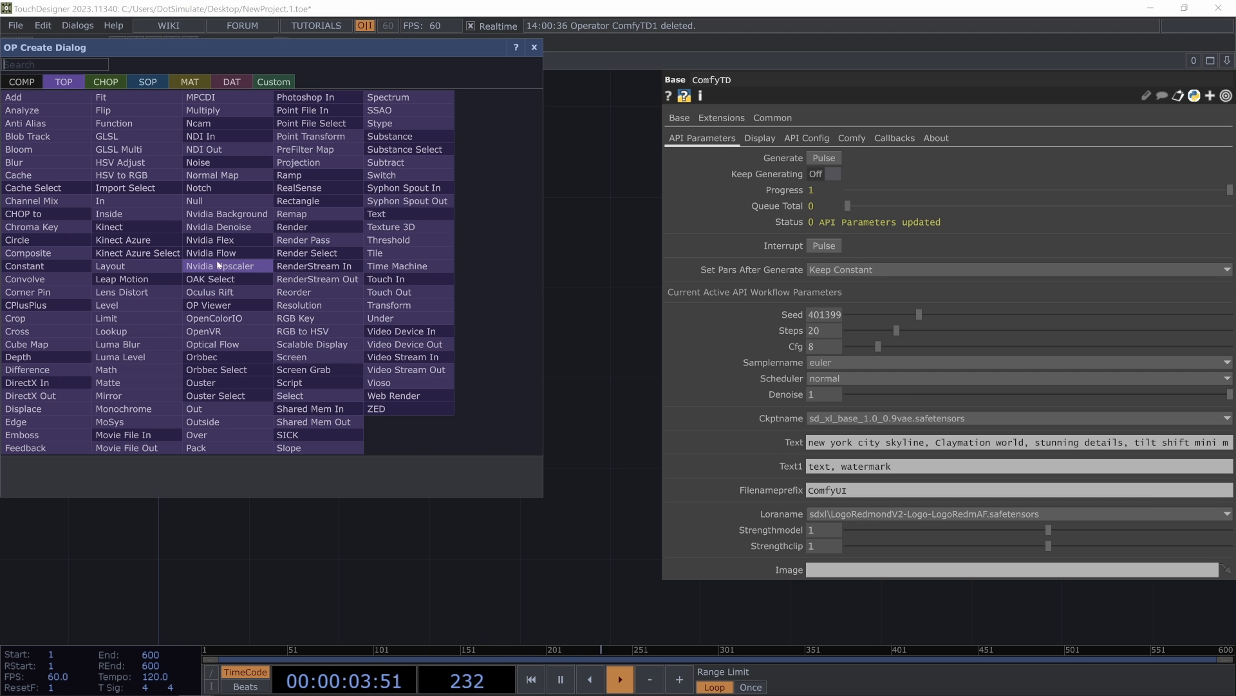
pyautogui.write('nopi')
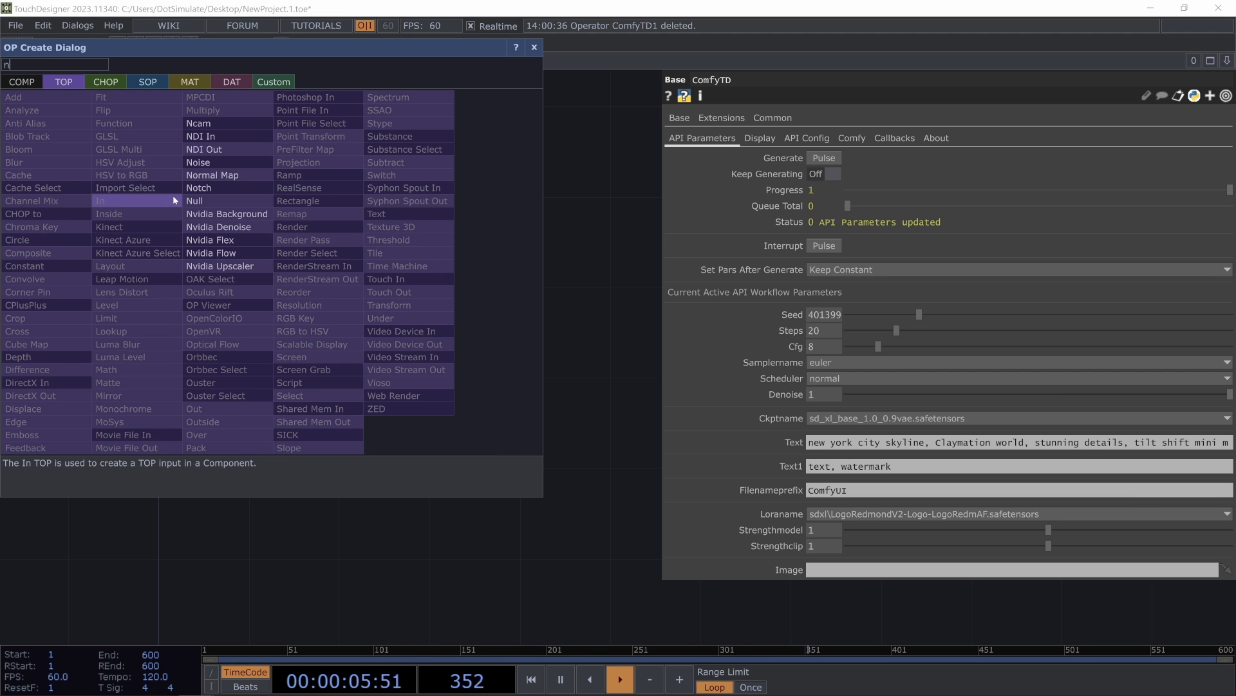
pyautogui.press('BackSpace')
pyautogui.press('BackSpace')
pyautogui.press('BackSpace')
pyautogui.click(211, 167)
pyautogui.click(219, 260)
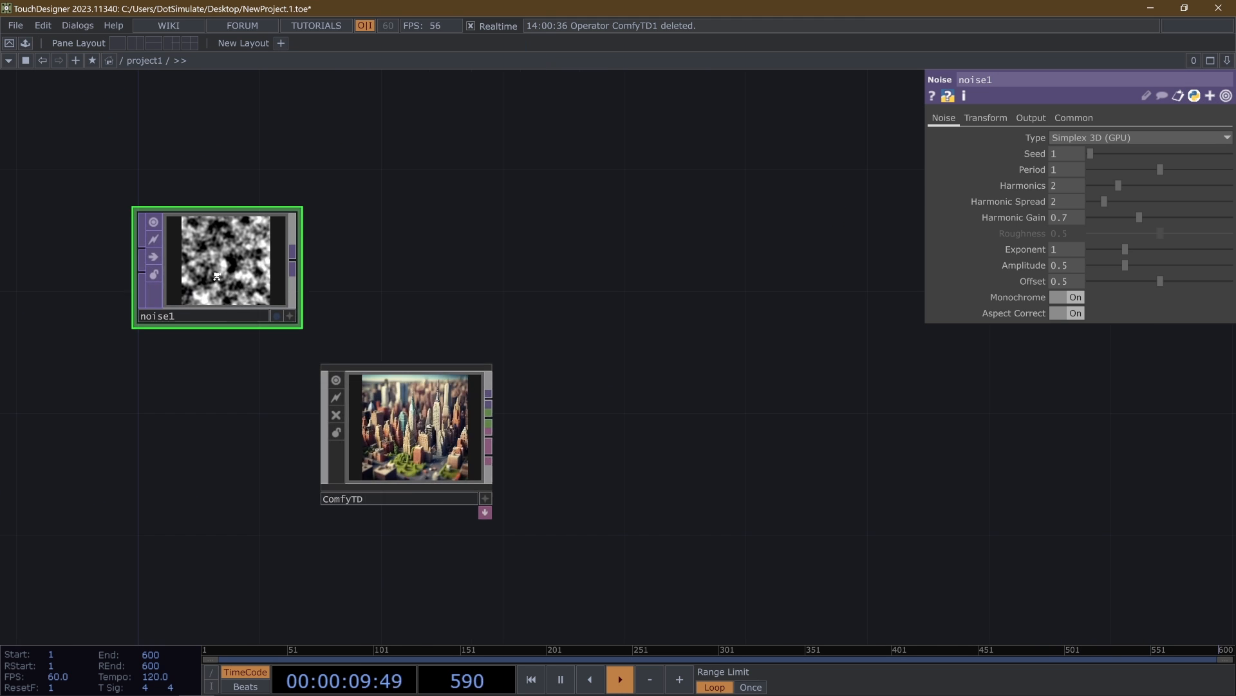
# - Set the Noise TOP's resolution to 512 x 512 and check ComfyTD's workflow parameters
pyautogui.scroll(4, 222, 277)
pyautogui.middleClick(220, 270)
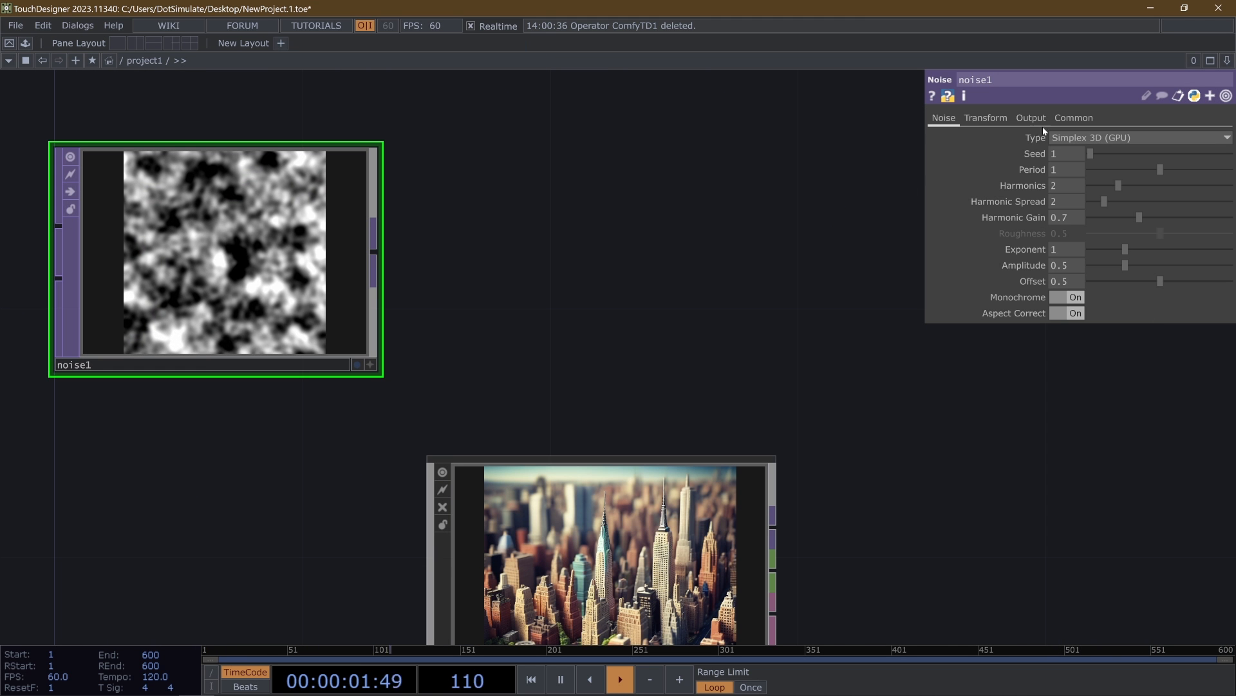
pyautogui.click(1074, 118)
pyautogui.click(1225, 153)
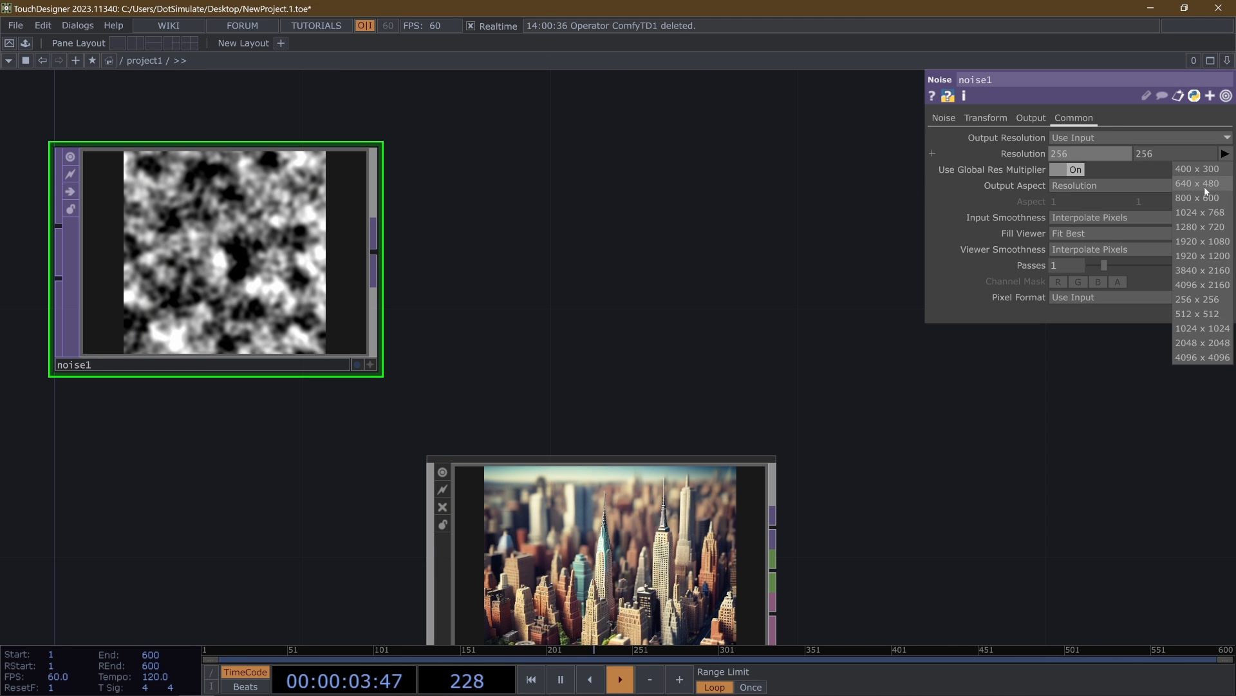
pyautogui.click(1193, 315)
pyautogui.scroll(-4, 70, 212)
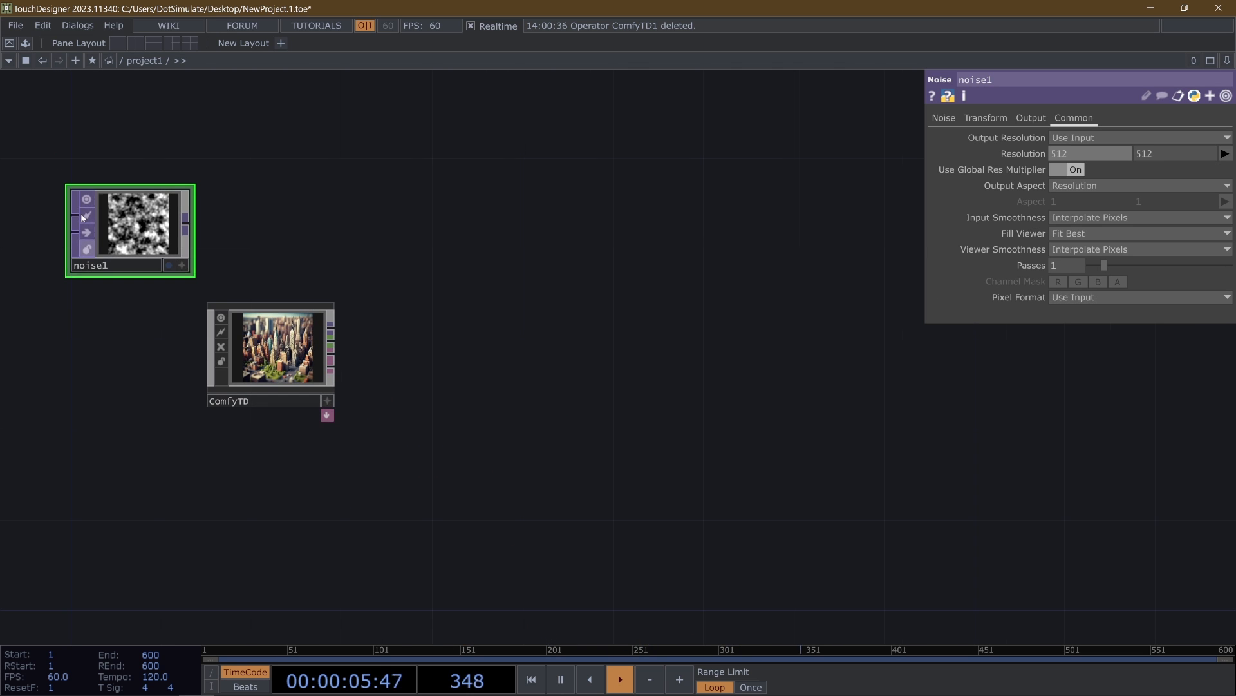
pyautogui.scroll(4, 64, 251)
pyautogui.click(593, 418)
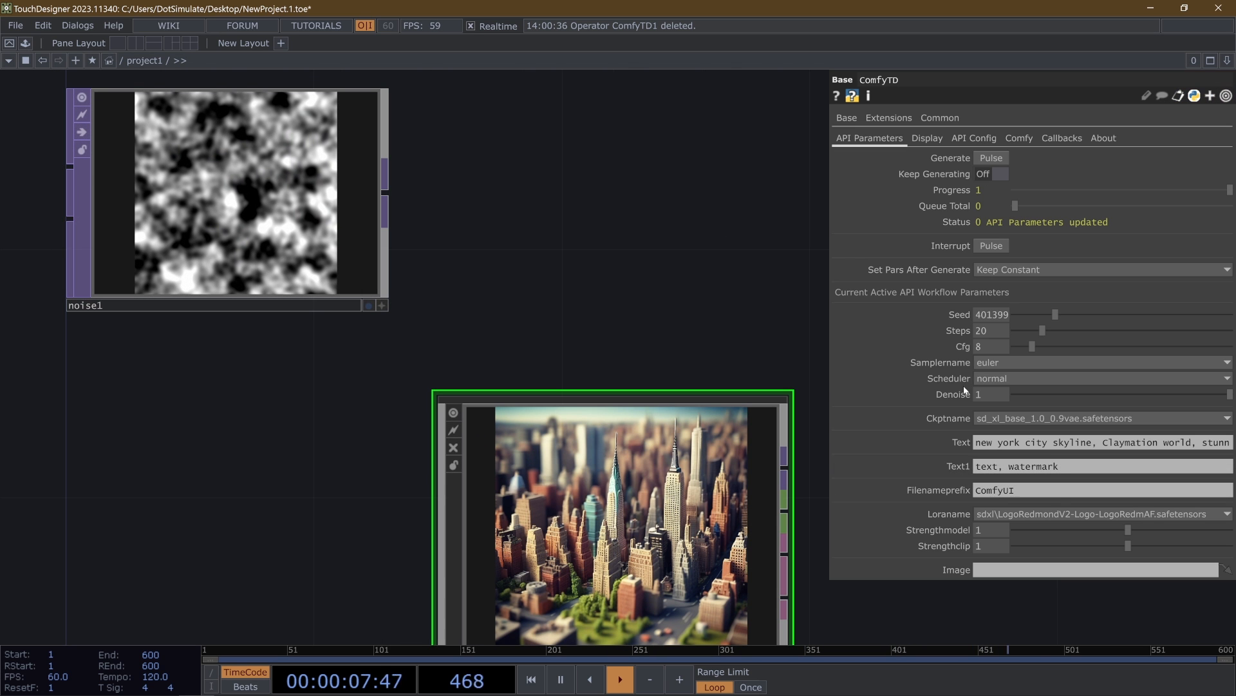
# - Set the Noise TOP's resolution to 1024 x 1024 and move it farther from ComfyTD
pyautogui.click(225, 193)
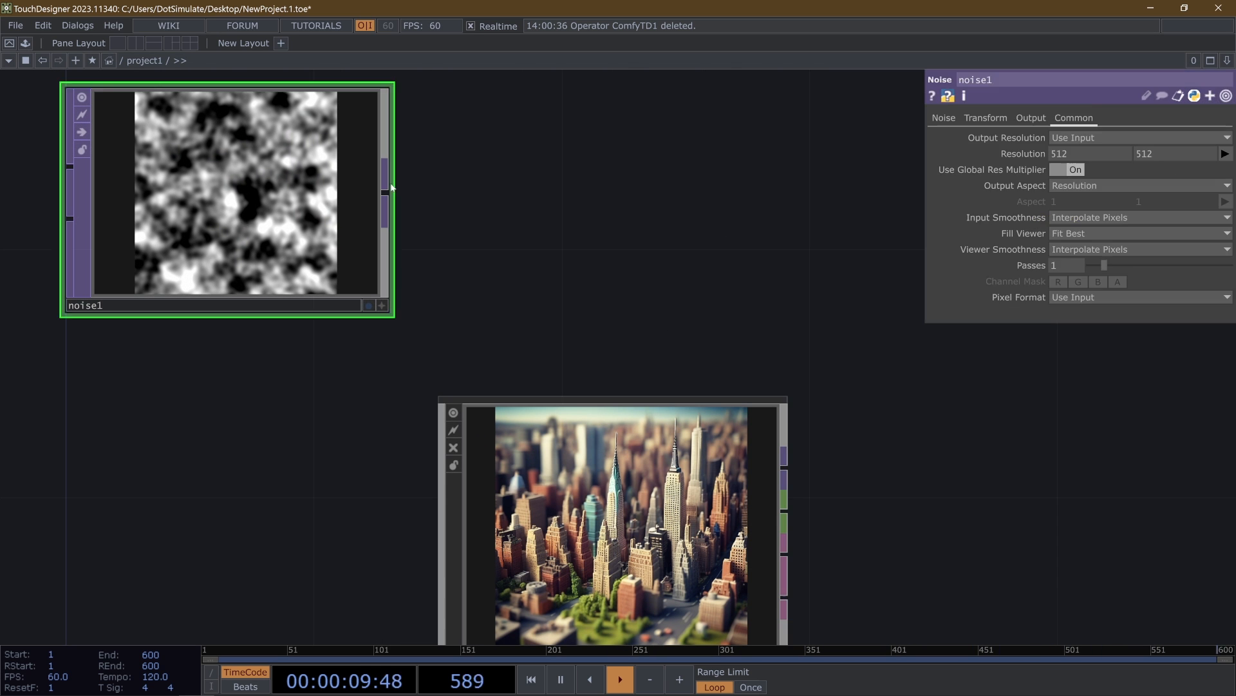
pyautogui.click(1225, 154)
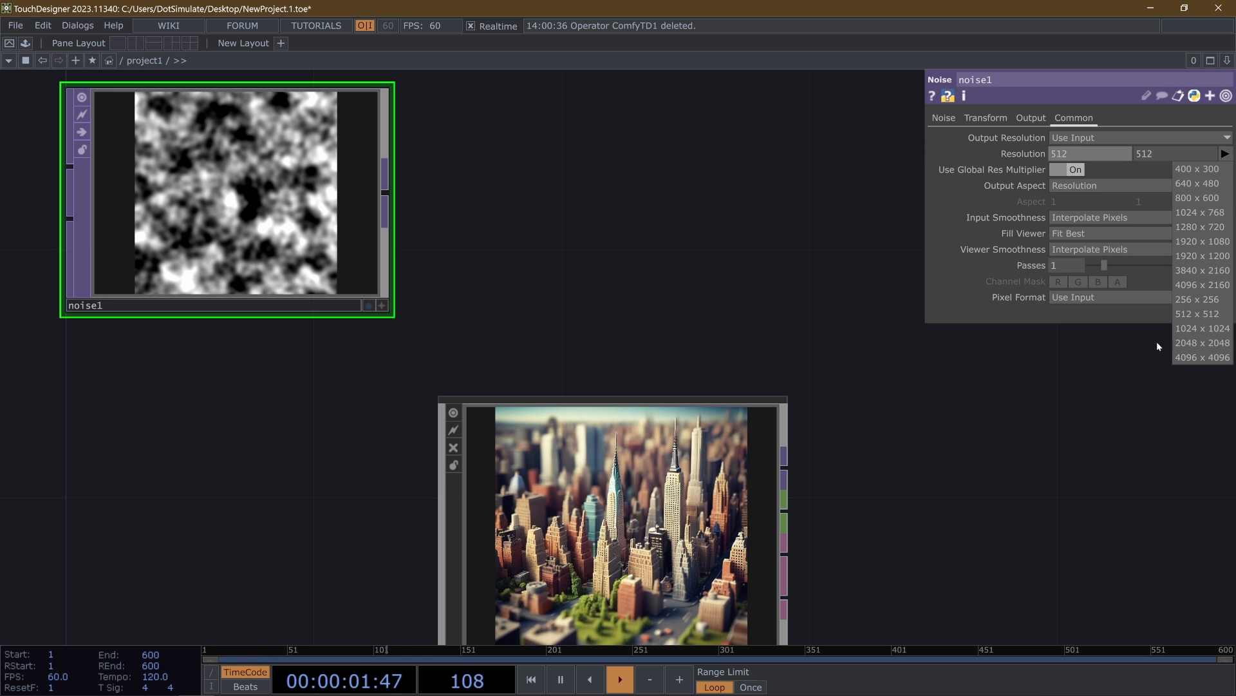
pyautogui.click(1199, 328)
pyautogui.scroll(-5, 440, 222)
pyautogui.moveTo(415, 199); pyautogui.dragTo(233, 266)
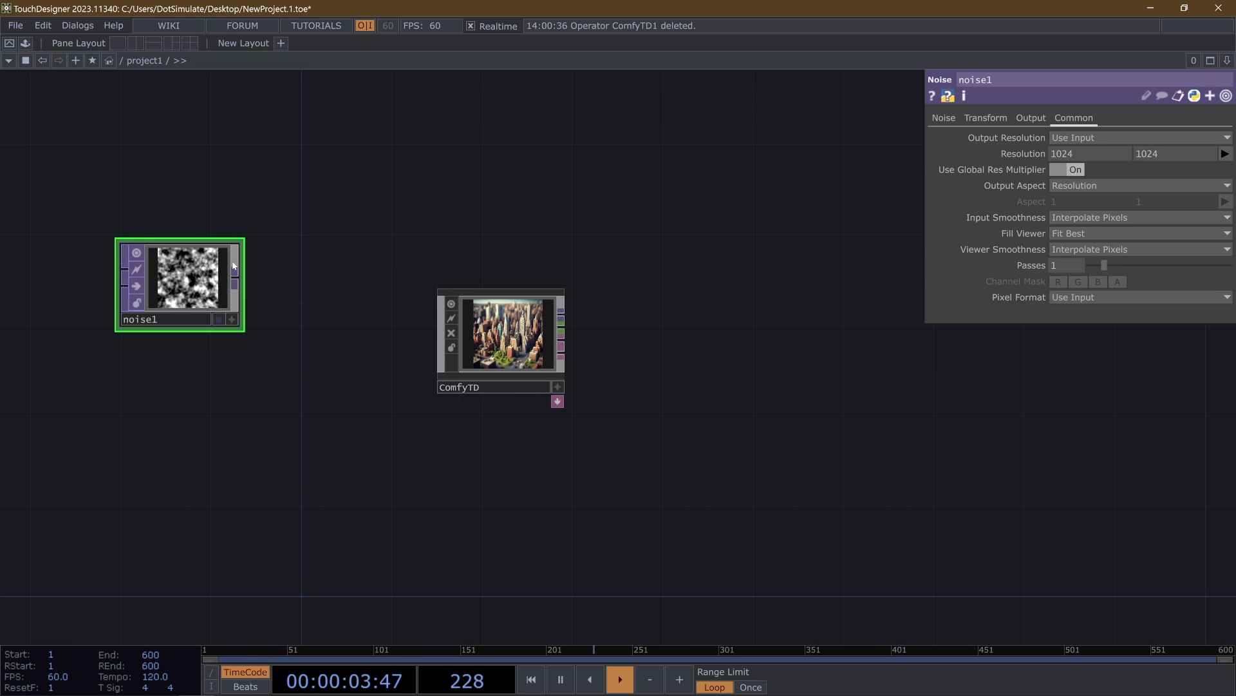
pyautogui.scroll(6, 234, 266)
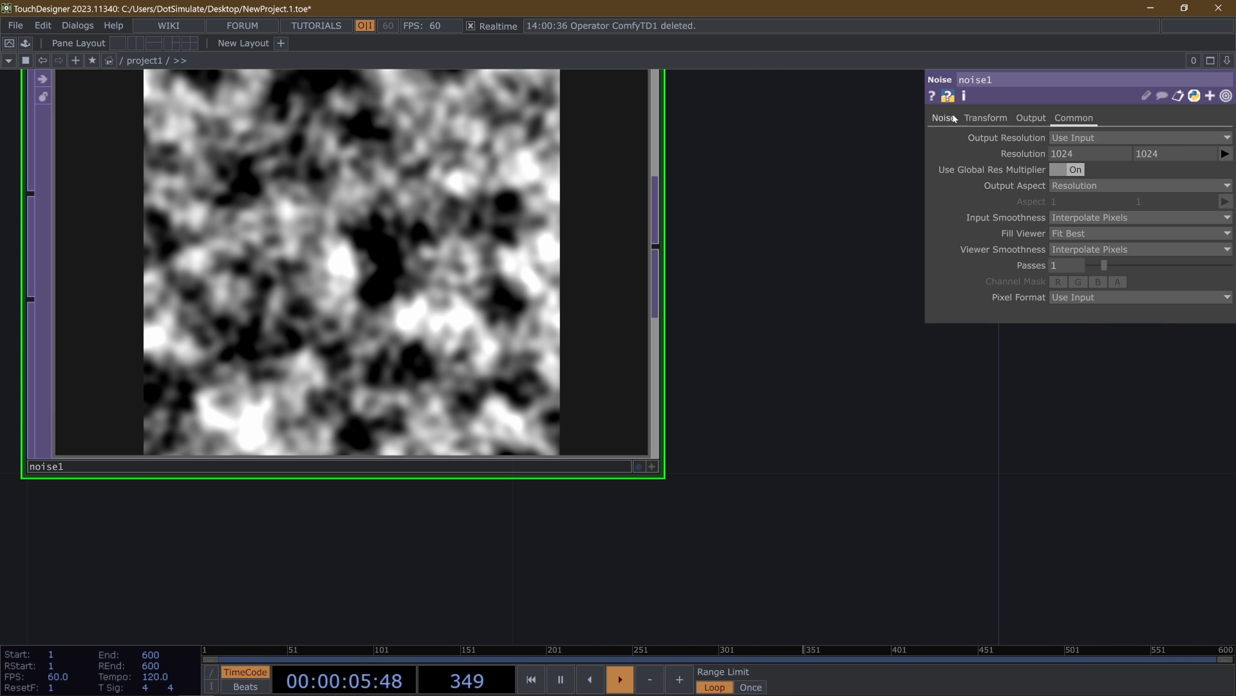
# - Set the Noise TOP's amplitude to 2 and offset to 0, and turn its monochrome option off
pyautogui.click(954, 119)
pyautogui.scroll(-4, 477, 322)
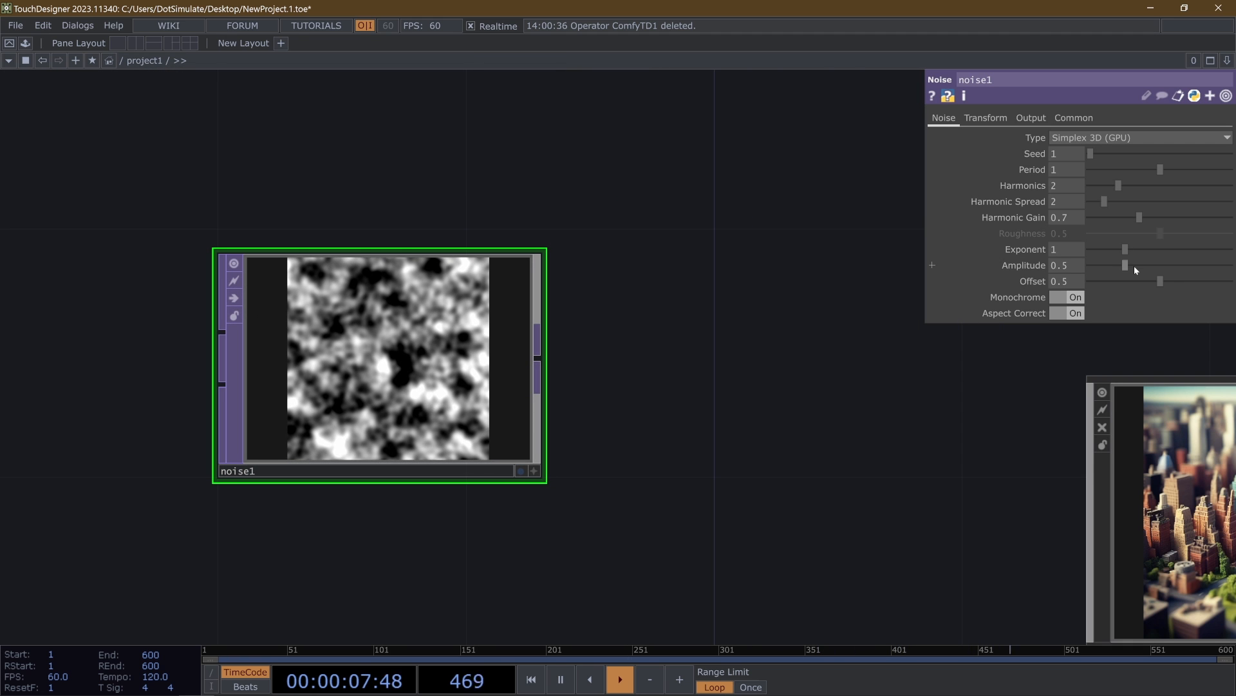
pyautogui.moveTo(1134, 265); pyautogui.dragTo(1230, 266)
pyautogui.scroll(4, 400, 360)
pyautogui.moveTo(1152, 284); pyautogui.dragTo(1015, 280)
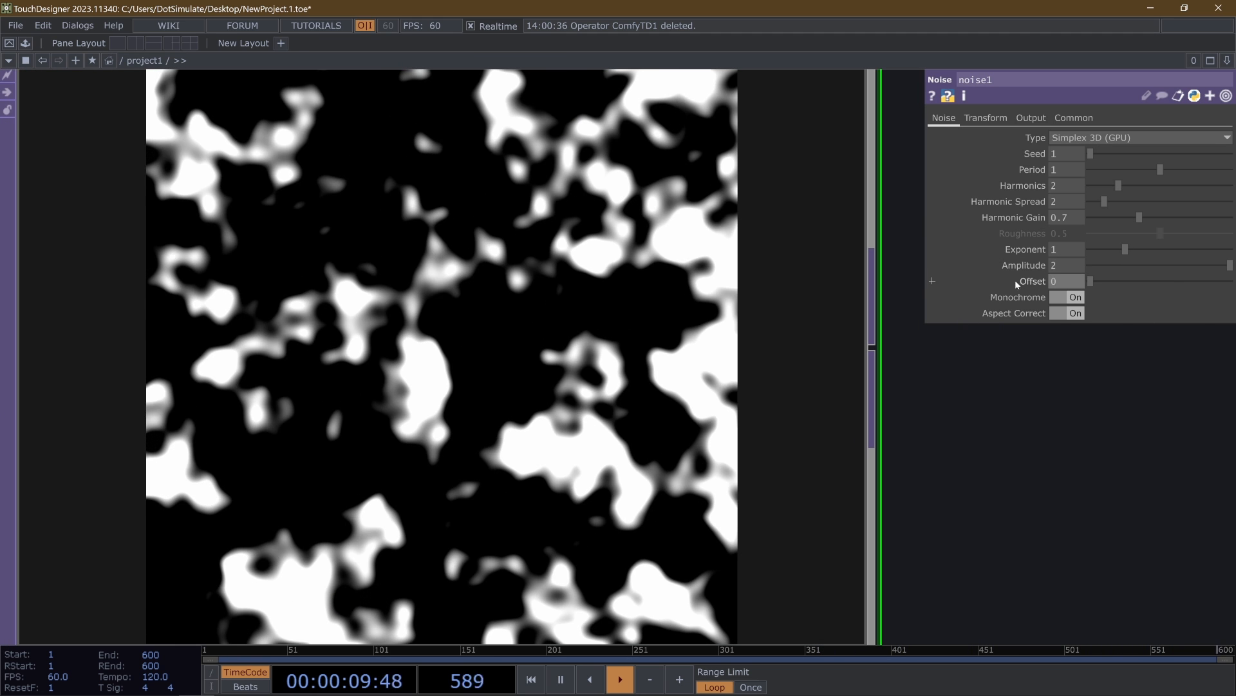
pyautogui.click(1065, 296)
pyautogui.scroll(-4, 467, 316)
# - Set the Noise TOP's period to 4.2 and its harmonics to 3
pyautogui.moveTo(1160, 169); pyautogui.dragTo(1234, 180)
pyautogui.moveTo(1069, 169)
pyautogui.mouseDown(button='middle')
pyautogui.moveTo(1134, 170)
pyautogui.moveTo(1088, 169)
pyautogui.mouseUp(button='middle')
pyautogui.scroll(-3, 193, 360)
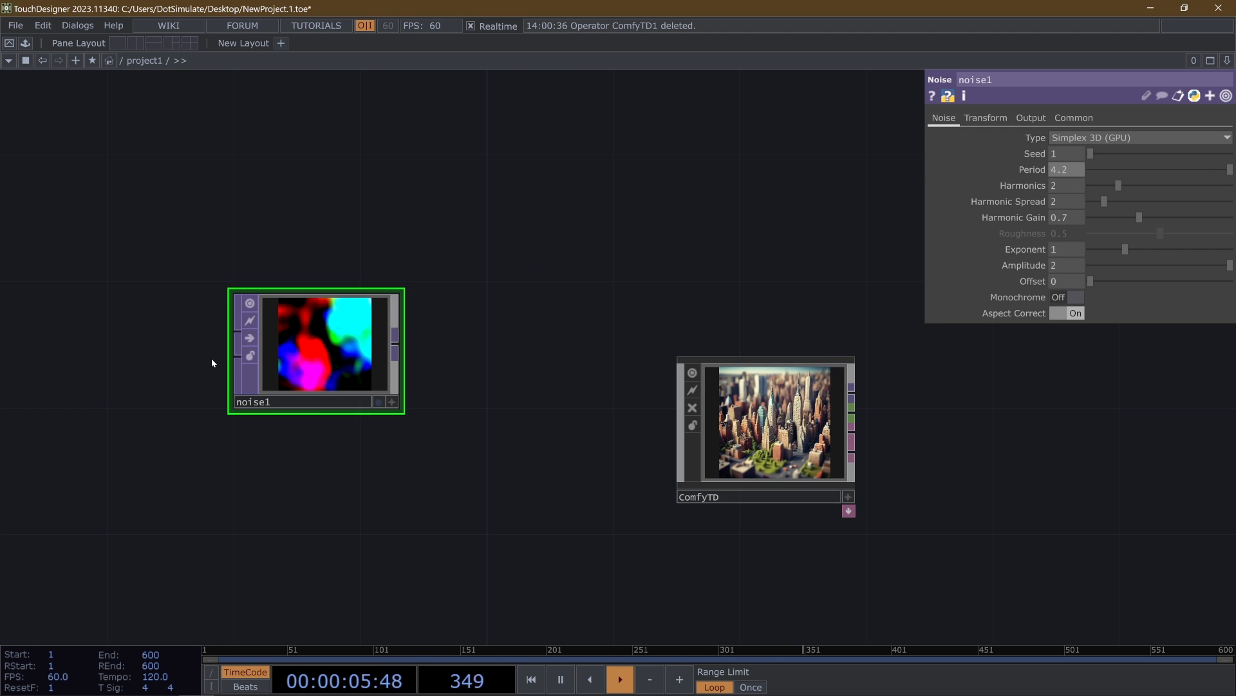
pyautogui.scroll(3, 251, 411)
pyautogui.moveTo(1119, 185)
pyautogui.mouseDown()
pyautogui.moveTo(1145, 191)
pyautogui.moveTo(1134, 190)
pyautogui.mouseUp()
pyautogui.scroll(-5, 451, 341)
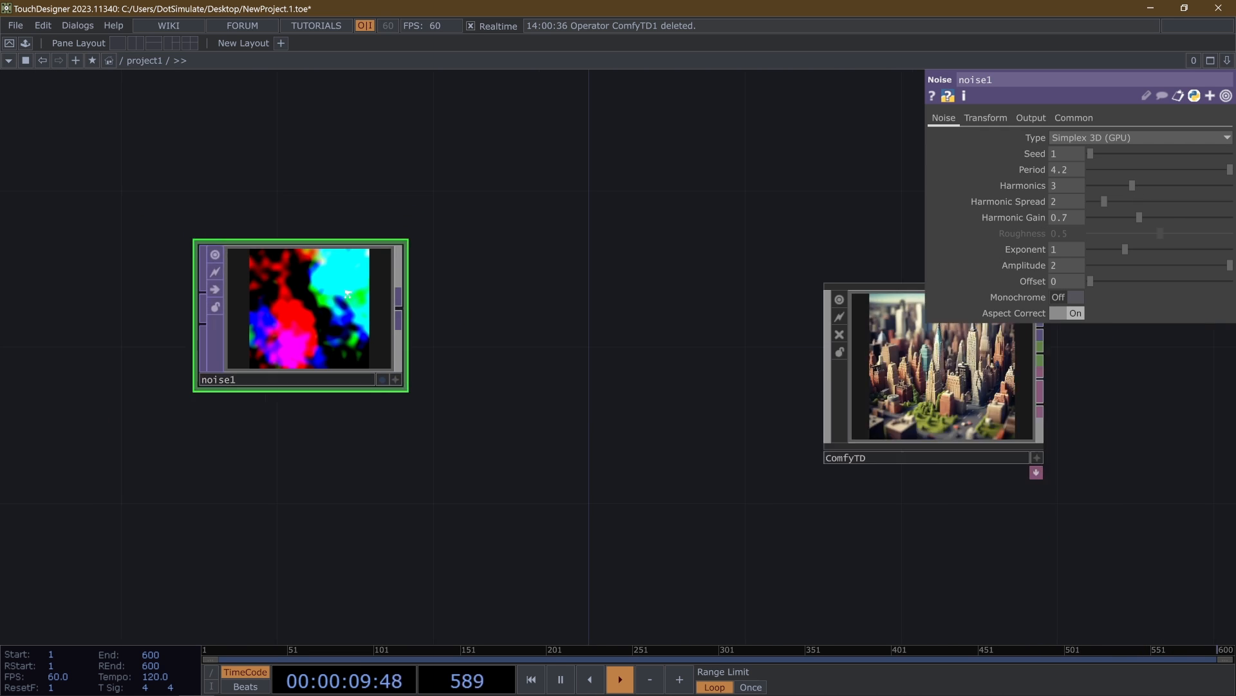
# - Add a Null TOP after the Noise TOP and rename it null_input
pyautogui.rightClick(408, 304)
pyautogui.click(518, 329)
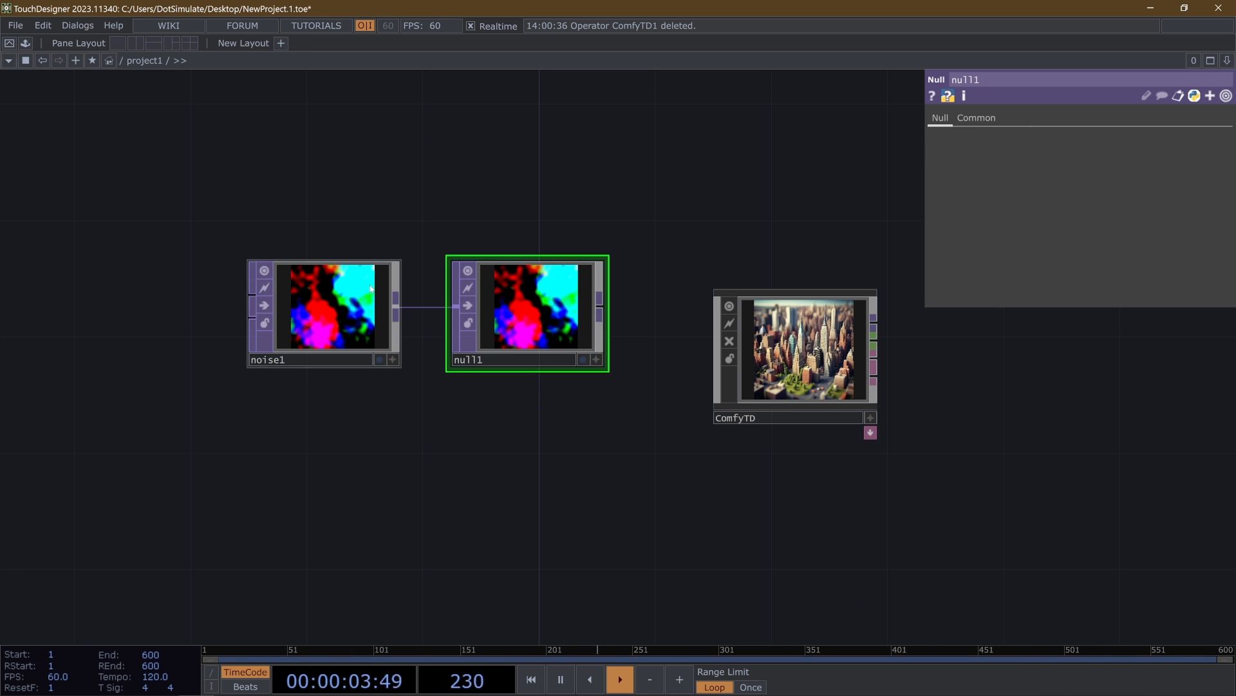
pyautogui.scroll(3, 516, 293)
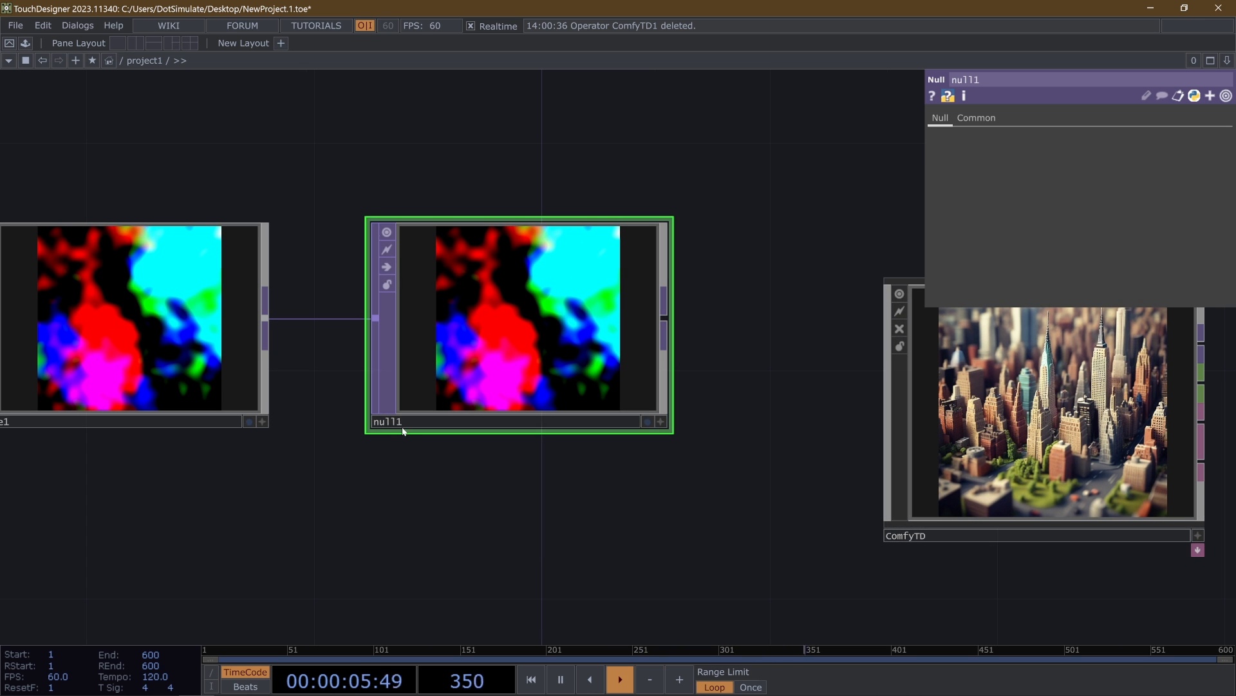
pyautogui.doubleClick(404, 427)
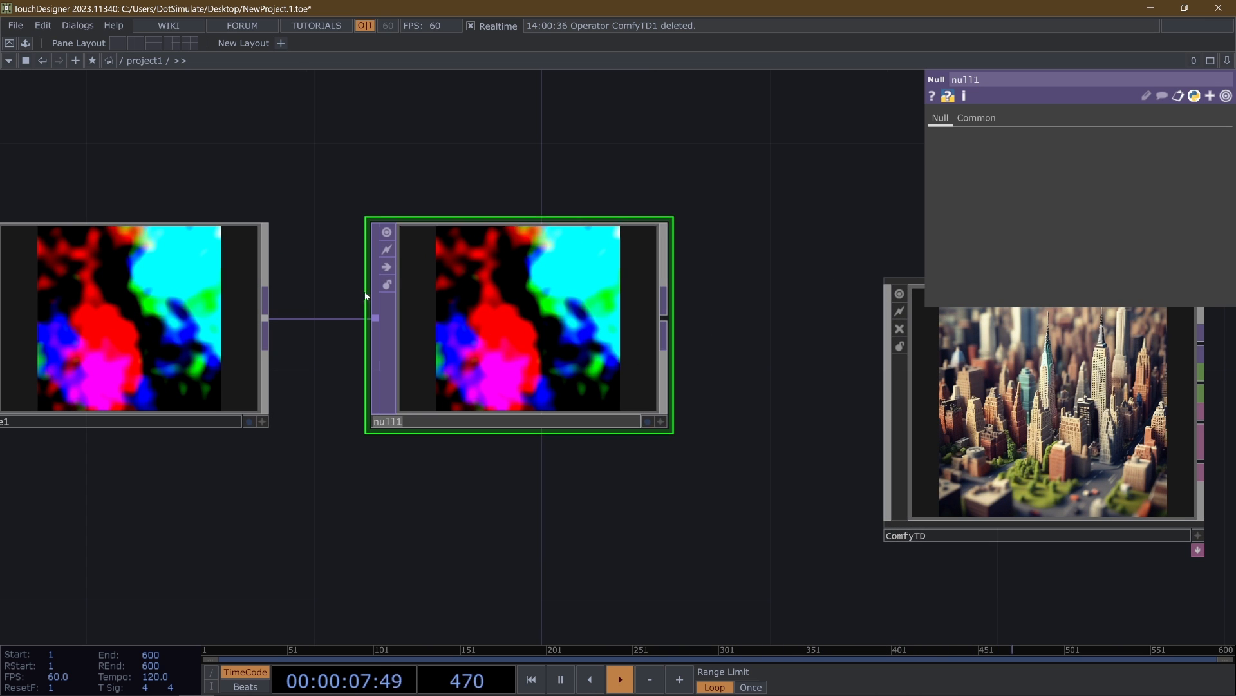
pyautogui.write('inpput_')
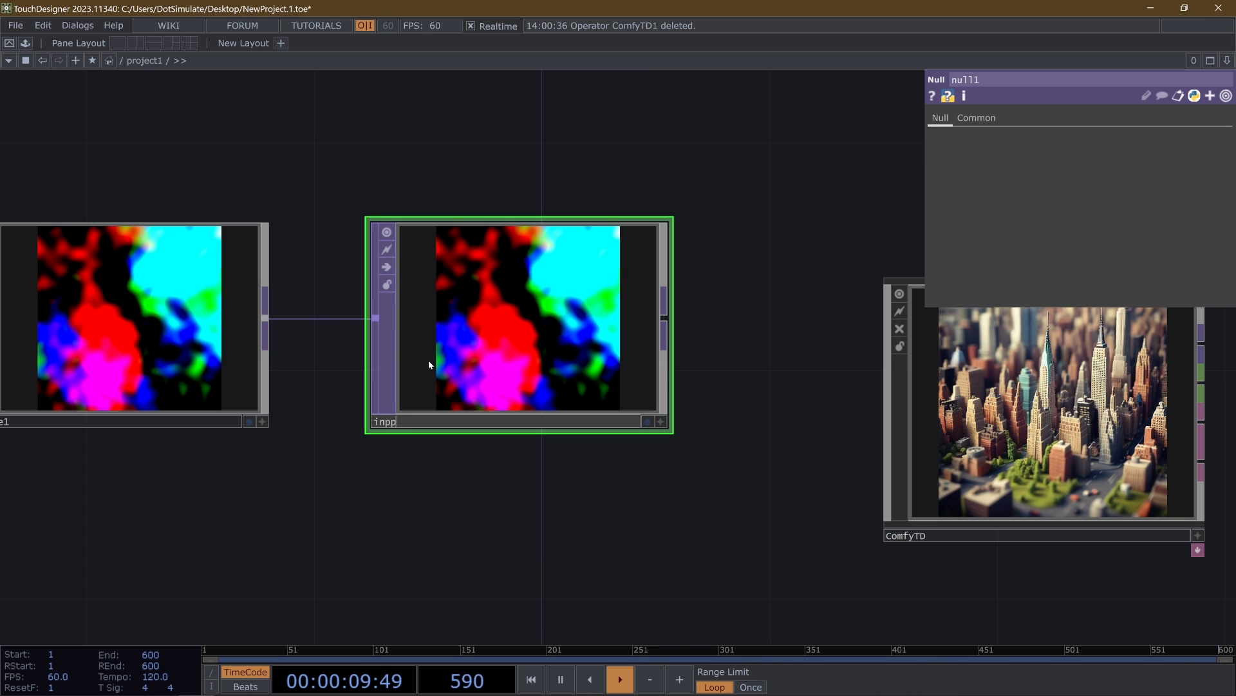
pyautogui.press('BackSpace')
pyautogui.press('BackSpace')
pyautogui.press('BackSpace')
pyautogui.press('BackSpace')
pyautogui.press('BackSpace')
pyautogui.press('BackSpace')
pyautogui.press('BackSpace')
pyautogui.write('null_input')
pyautogui.press('Return')
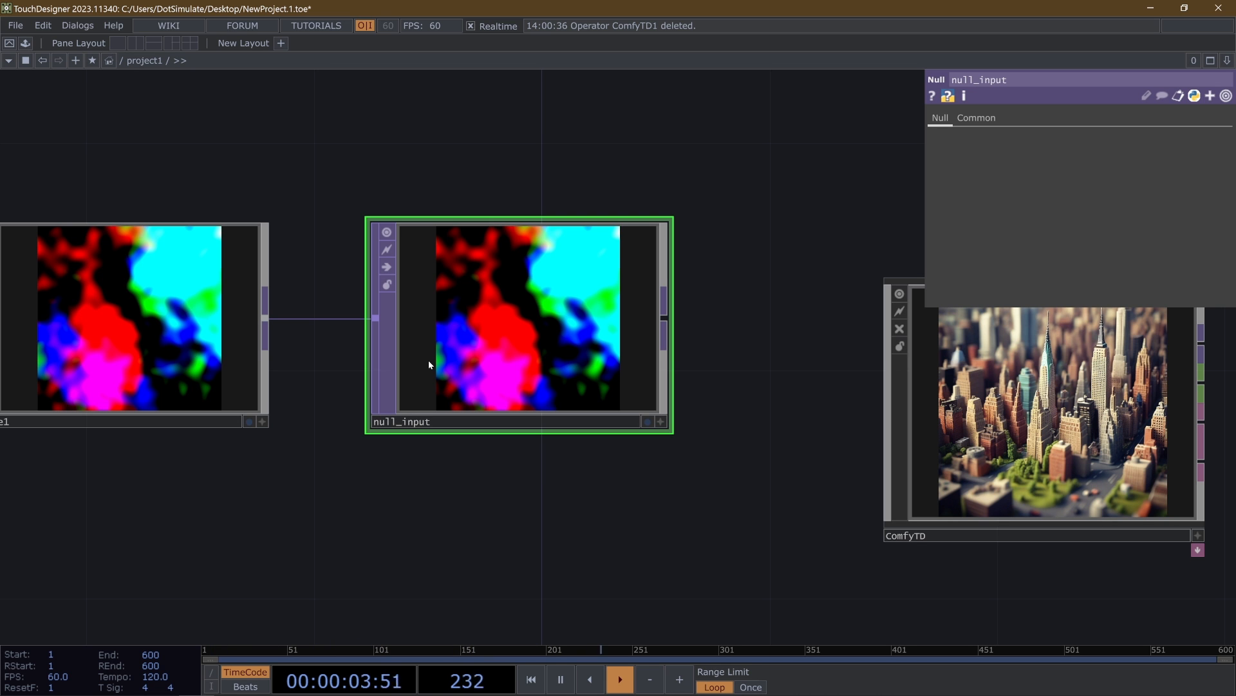
# - Assign null_input to the Image parameter of the ComfyTD component
pyautogui.click(899, 412)
pyautogui.moveTo(750, 305); pyautogui.dragTo(508, 275)
pyautogui.scroll(-5, 508, 276)
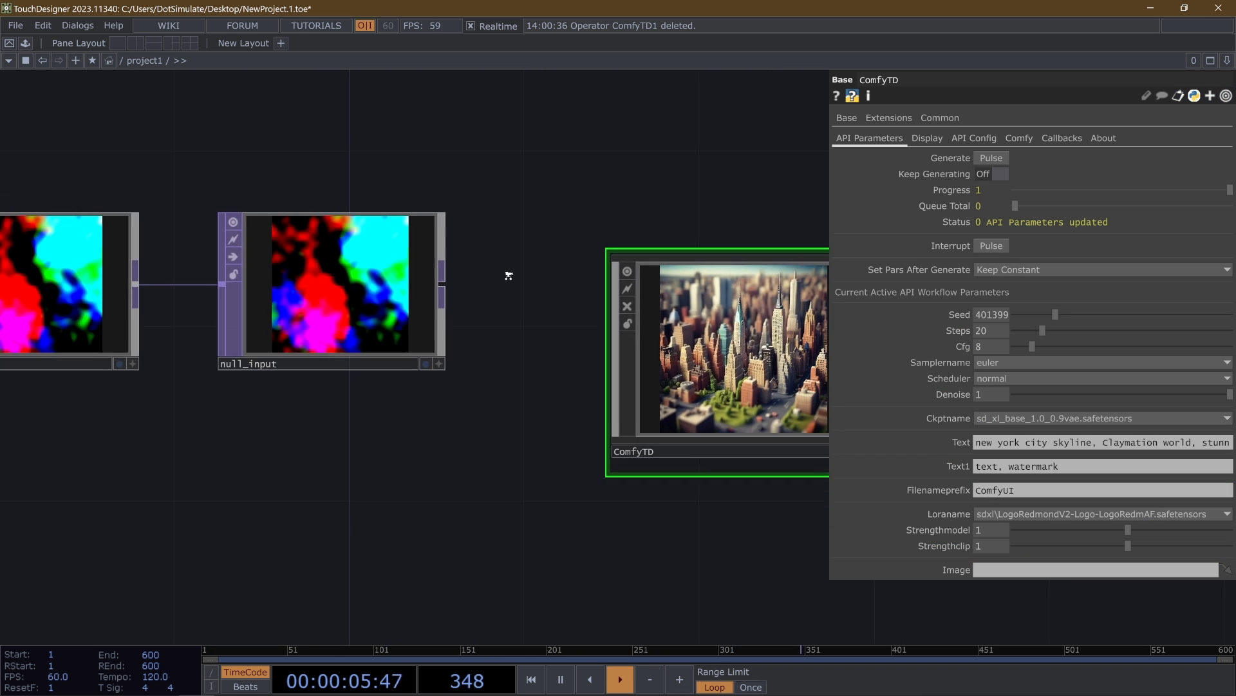
pyautogui.moveTo(348, 284); pyautogui.dragTo(1004, 570)
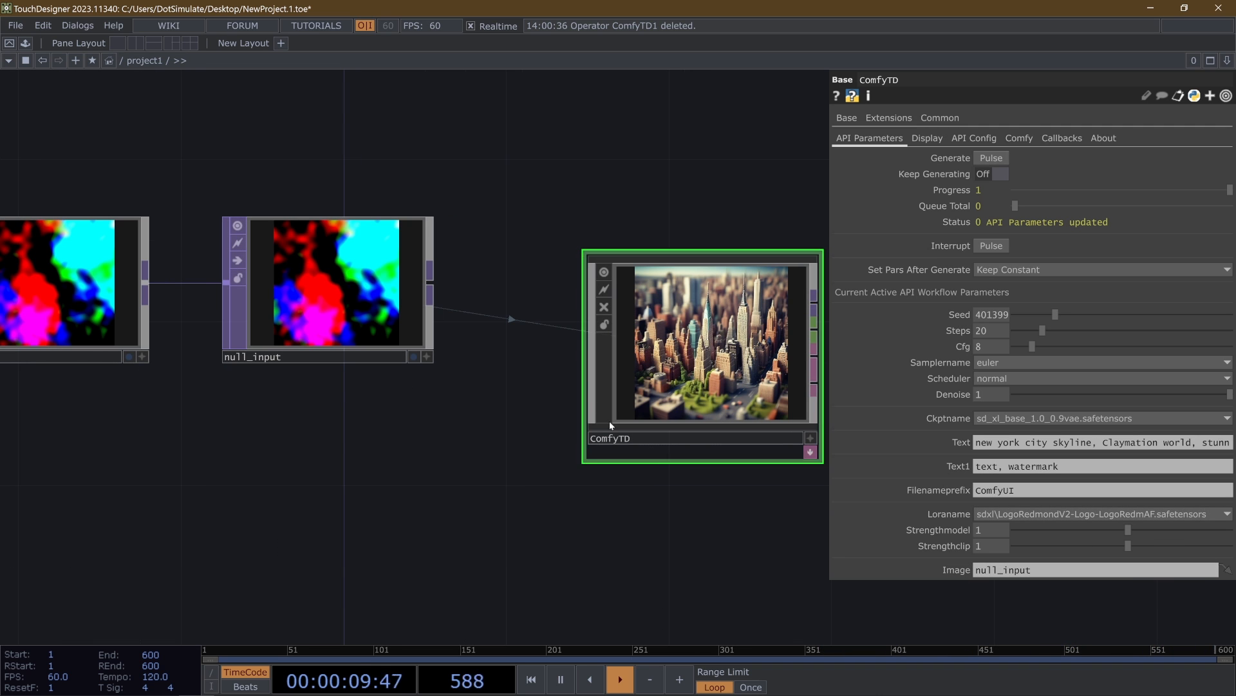
# - Enlarge the ComfyTD node and move it up, closer to null_input
pyautogui.moveTo(590, 424); pyautogui.dragTo(554, 450)
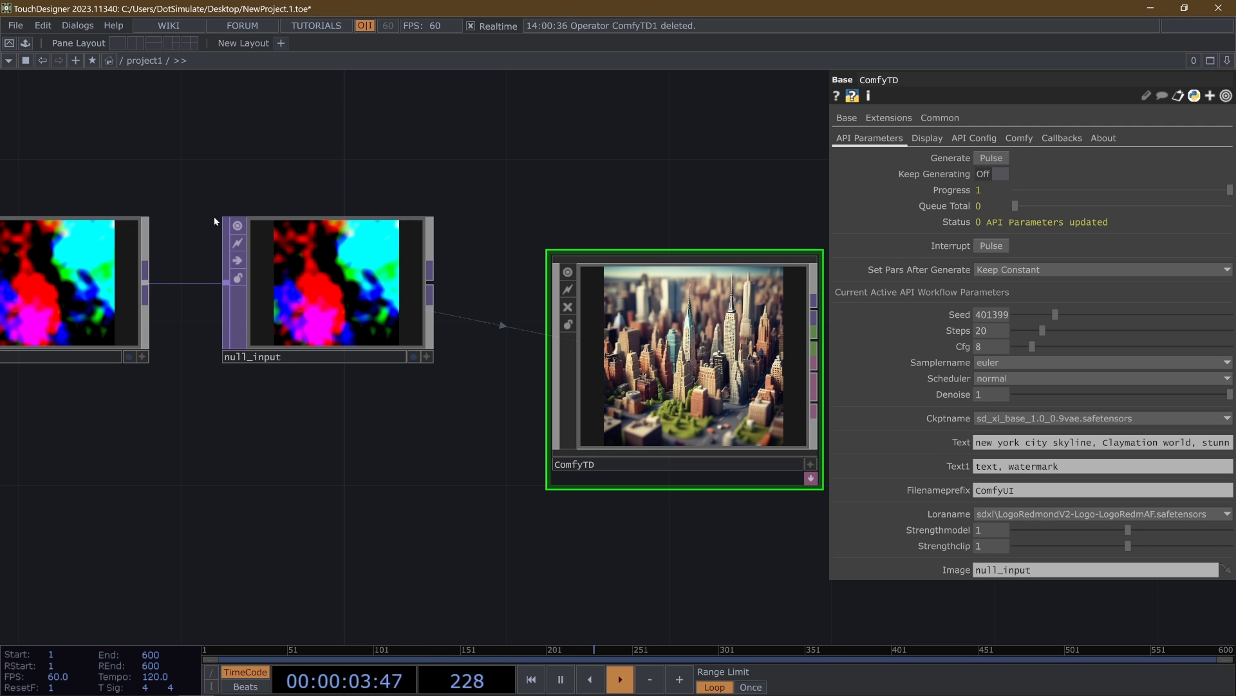
pyautogui.moveTo(797, 373); pyautogui.dragTo(751, 265)
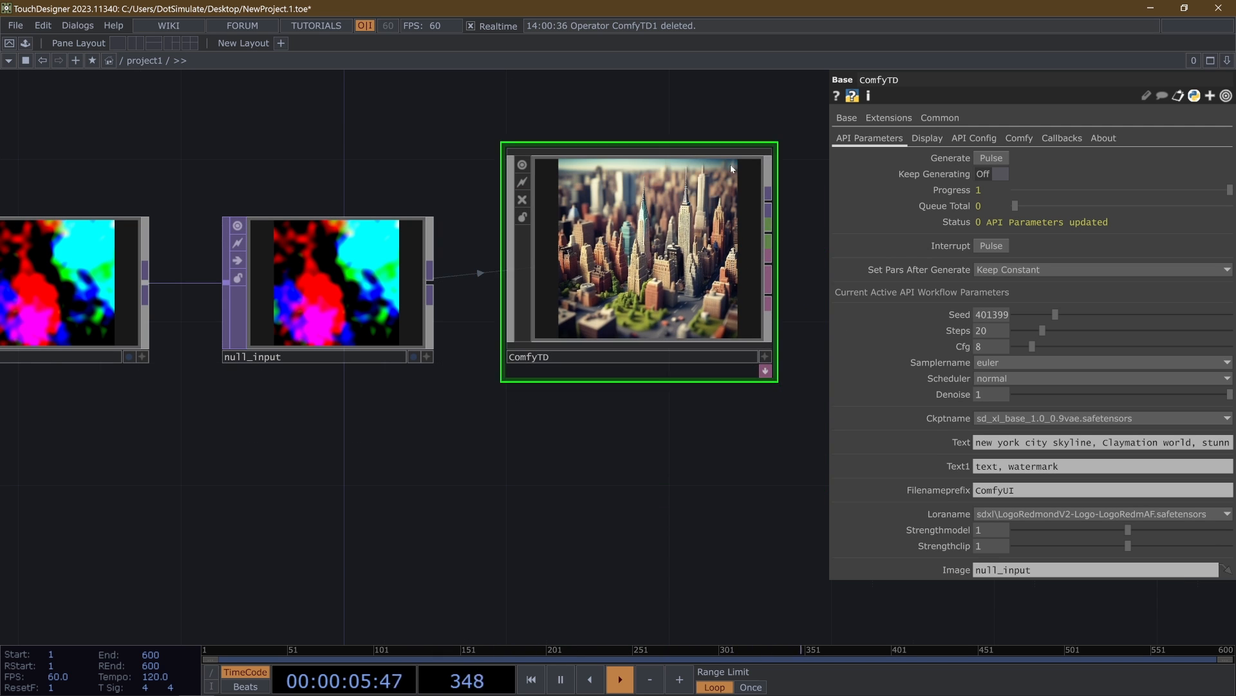
pyautogui.moveTo(464, 455); pyautogui.dragTo(259, 479)
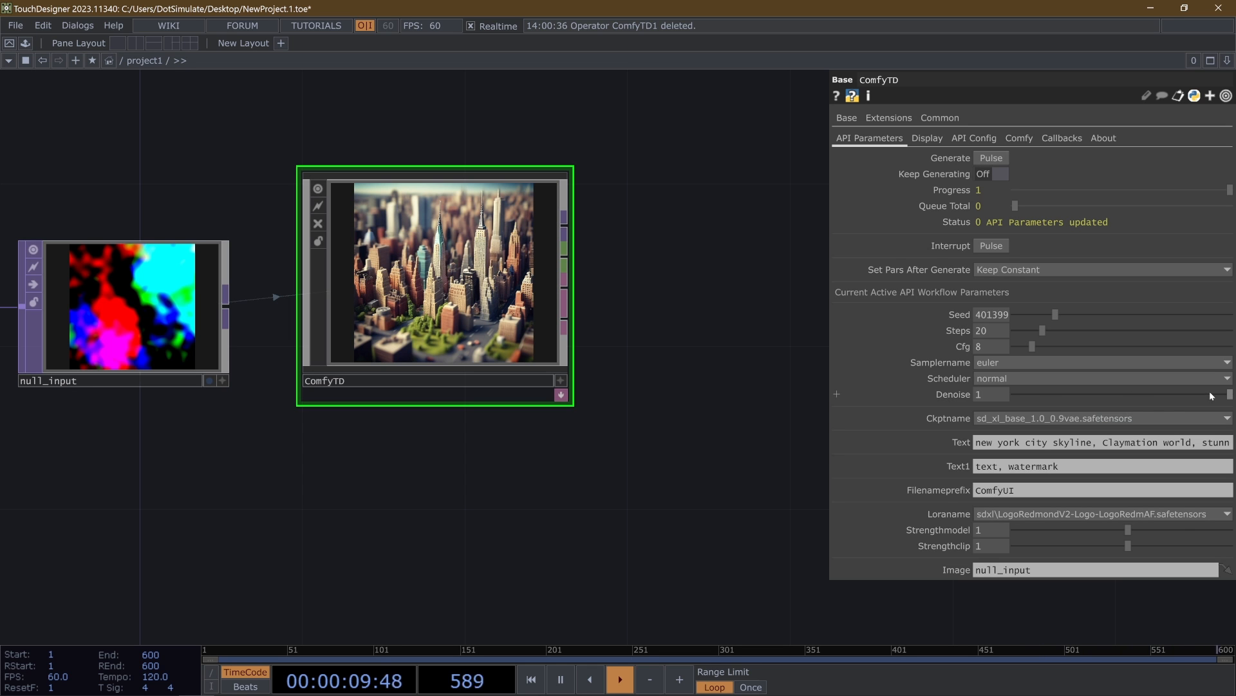
# - Set ComfyTD's Denoise to about 0.559 and generate an image from the noise input
pyautogui.moveTo(1146, 403)
pyautogui.mouseDown()
pyautogui.moveTo(1142, 391)
pyautogui.moveTo(1136, 405)
pyautogui.mouseUp()
pyautogui.moveTo(523, 422); pyautogui.dragTo(563, 430)
pyautogui.moveTo(504, 461); pyautogui.dragTo(583, 483)
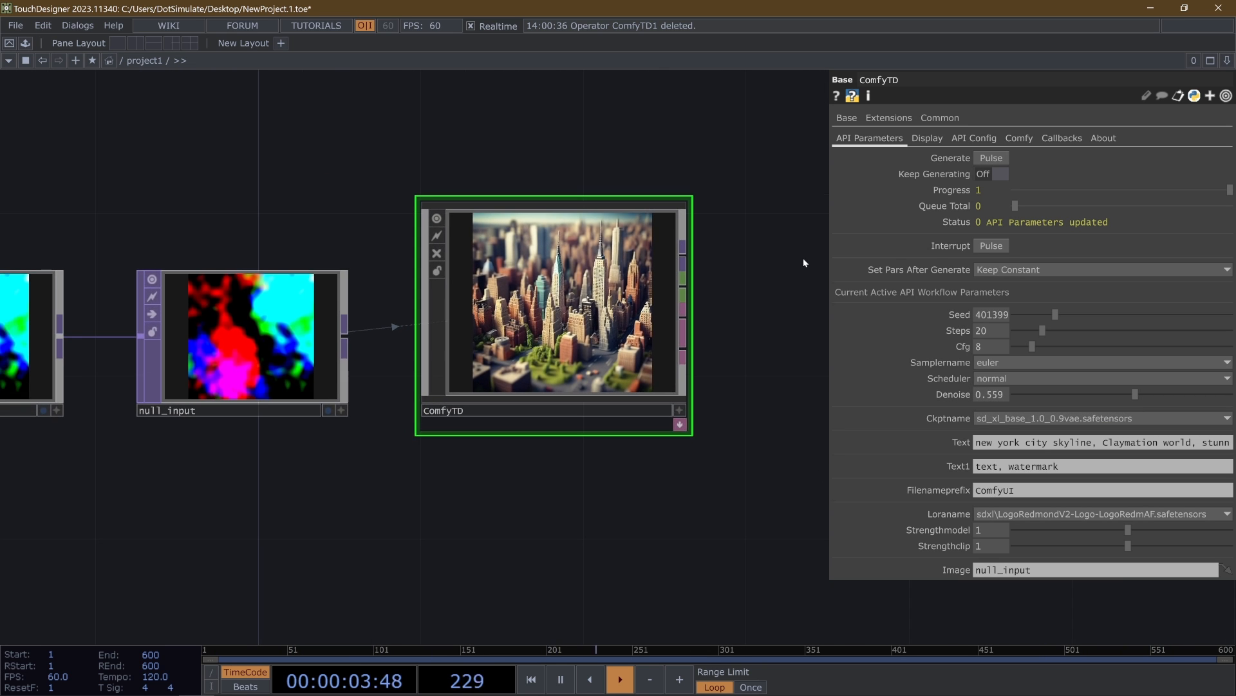
pyautogui.click(1005, 159)
pyautogui.scroll(2, 540, 267)
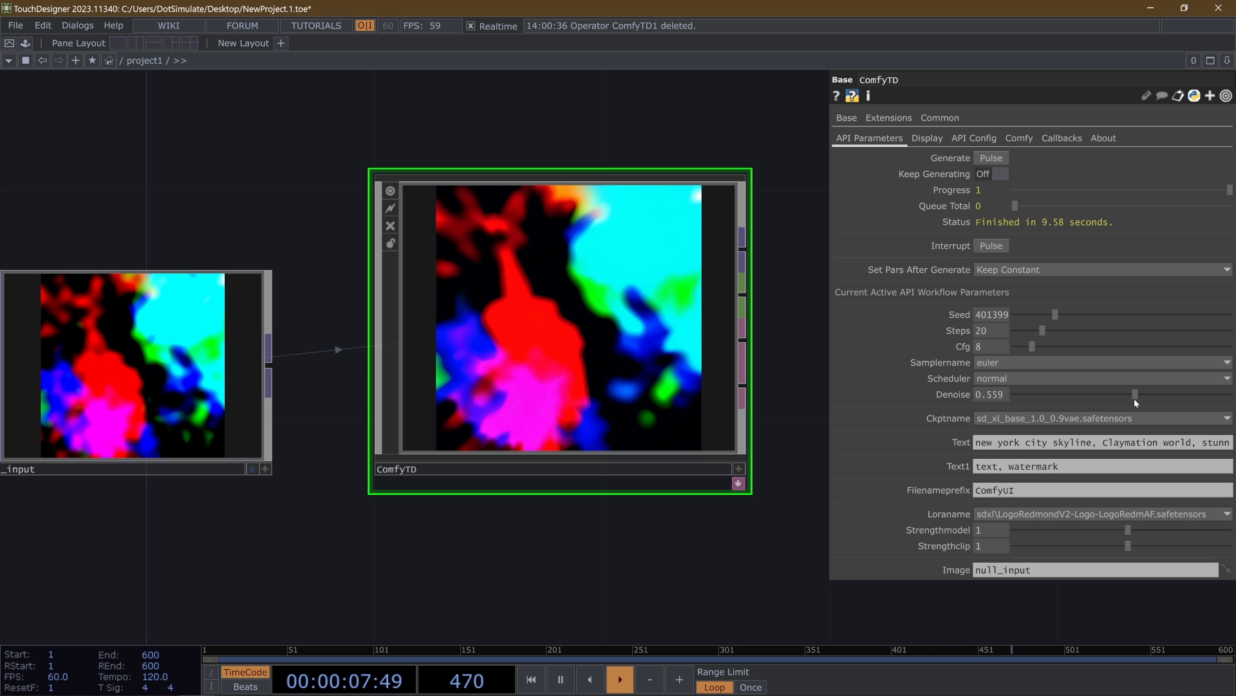
# - Generate two more images with ComfyTD, one at Denoise 0.838 and one at 0.912, and view the results
pyautogui.moveTo(1206, 398); pyautogui.dragTo(1198, 395)
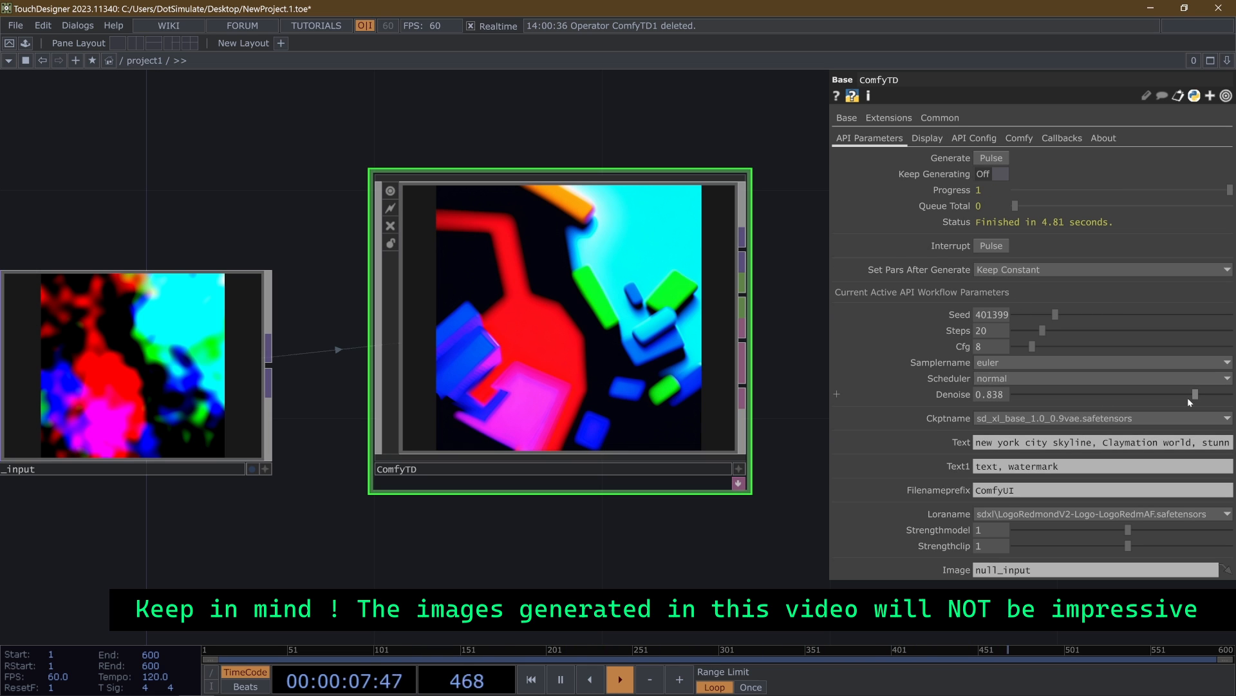
pyautogui.moveTo(1196, 395); pyautogui.dragTo(1212, 396)
pyautogui.click(995, 158)
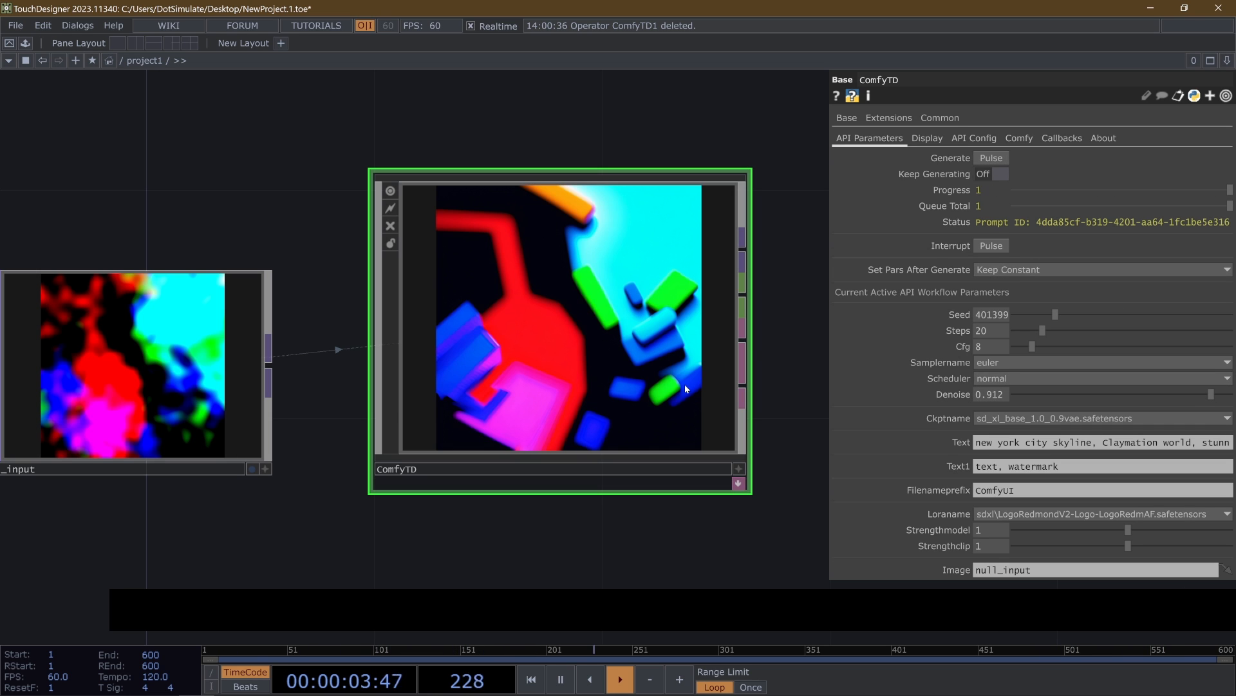
pyautogui.scroll(-3, 607, 369)
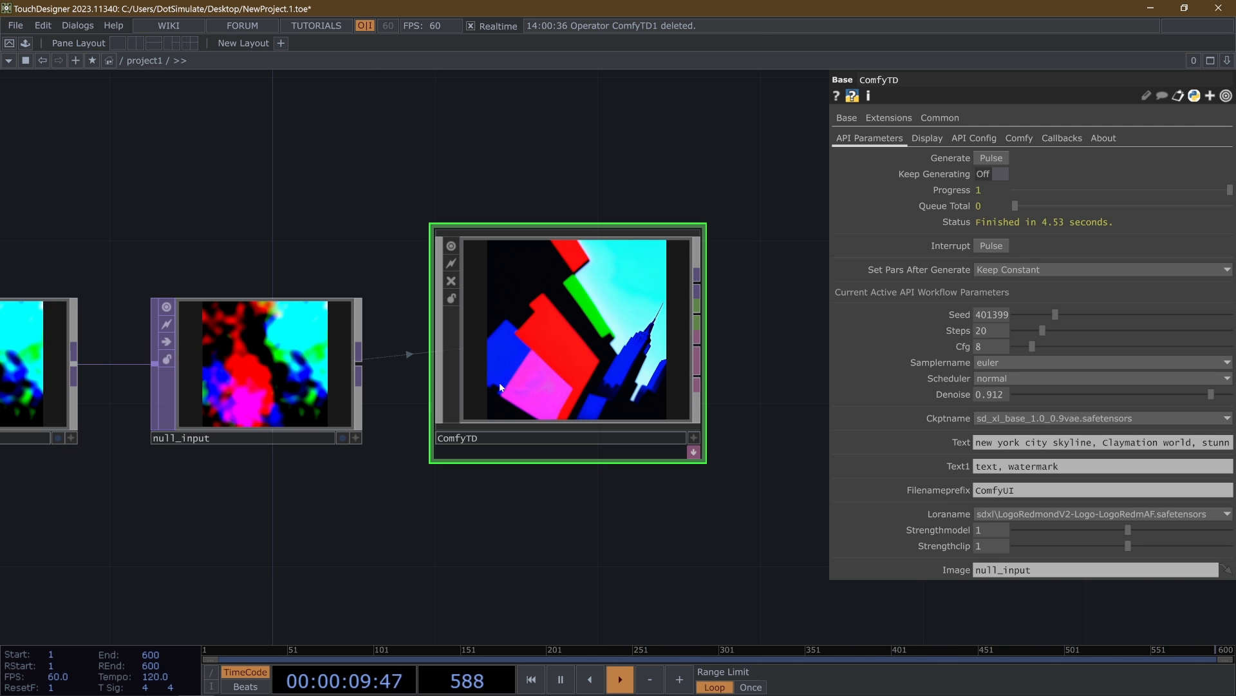
pyautogui.scroll(-3, 499, 382)
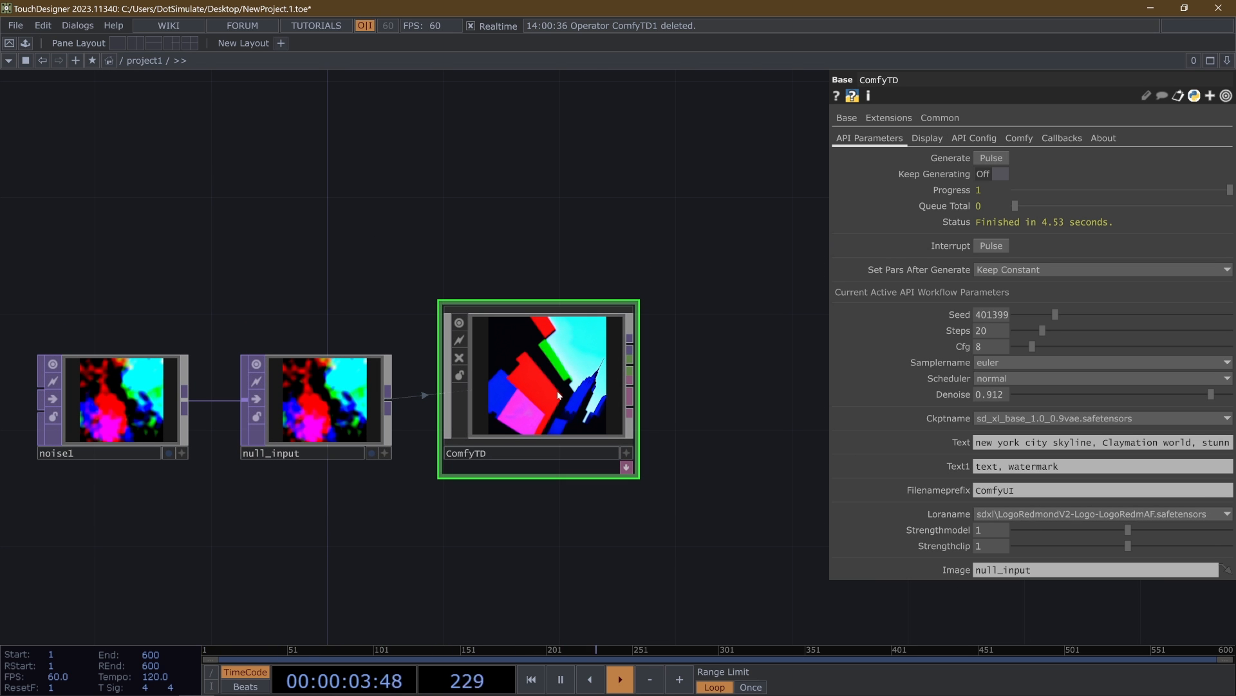
pyautogui.scroll(3, 499, 358)
pyautogui.scroll(-3, 697, 415)
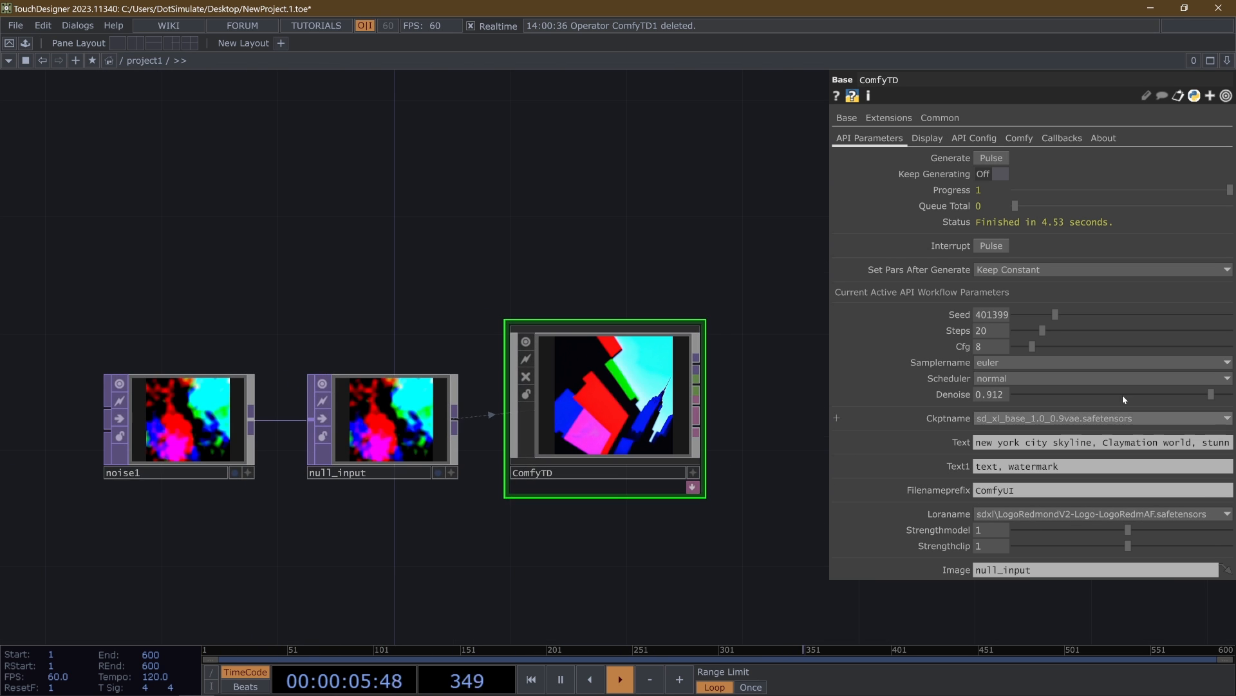
# - Generate an image at Denoise 1, and another with the LoRA's Strengthmodel set to 0
pyautogui.moveTo(1211, 395); pyautogui.dragTo(1231, 394)
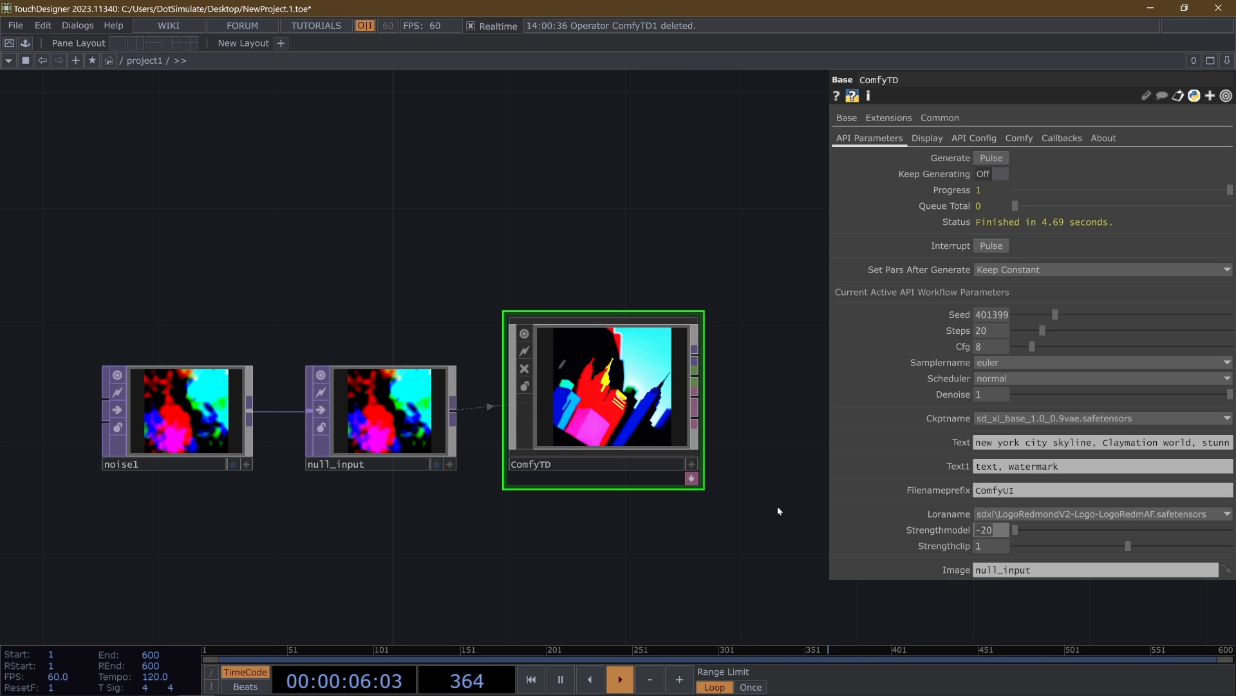
pyautogui.moveTo(803, 517); pyautogui.dragTo(712, 530)
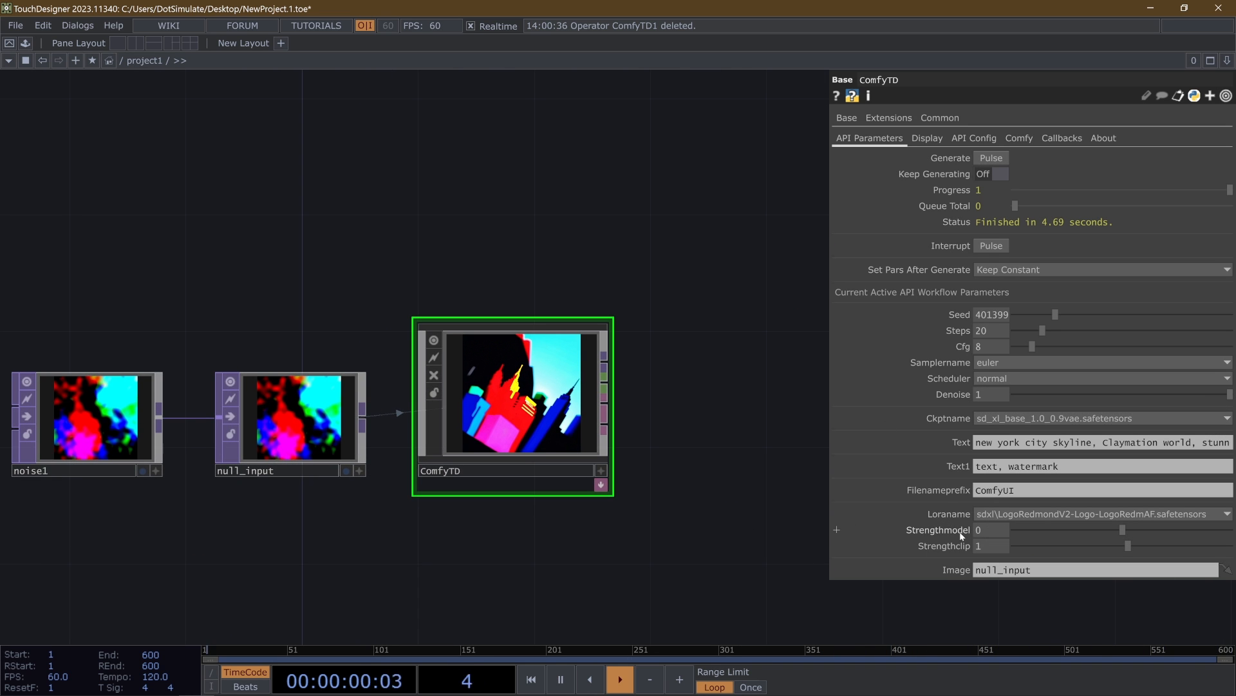
pyautogui.click(992, 157)
# - Examine ComfyTD's generated image closely and compare it with the noise in null_input
pyautogui.scroll(5, 516, 412)
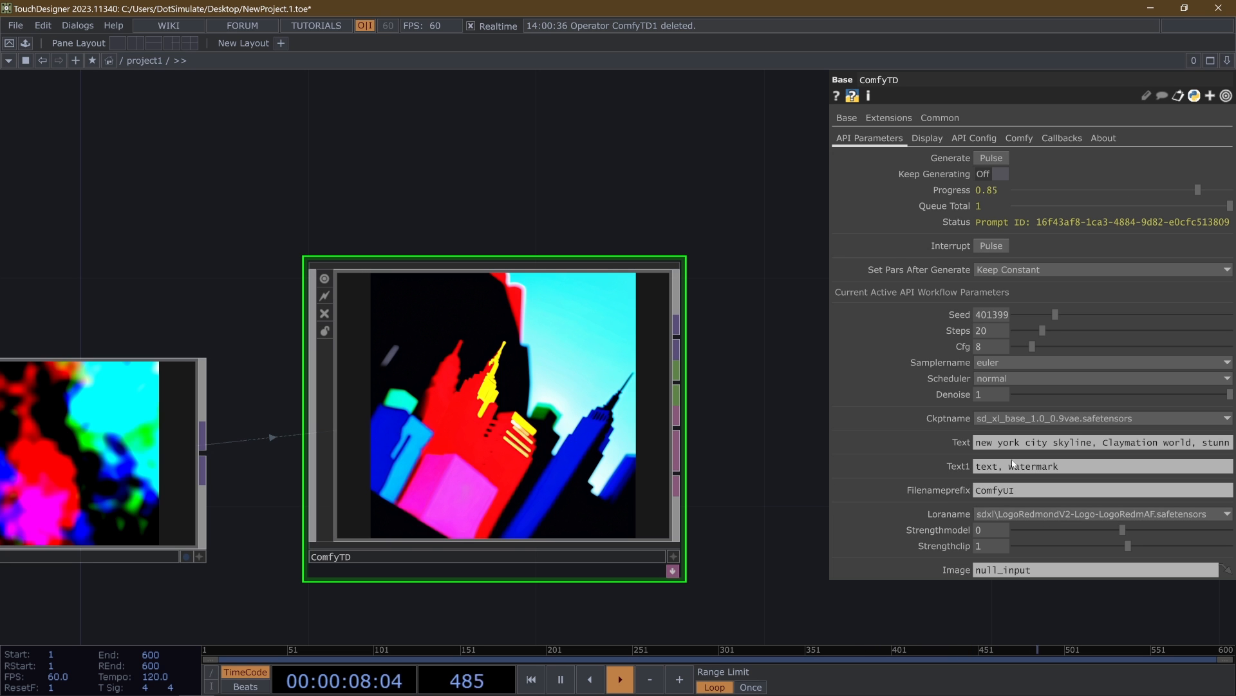
pyautogui.scroll(4, 470, 454)
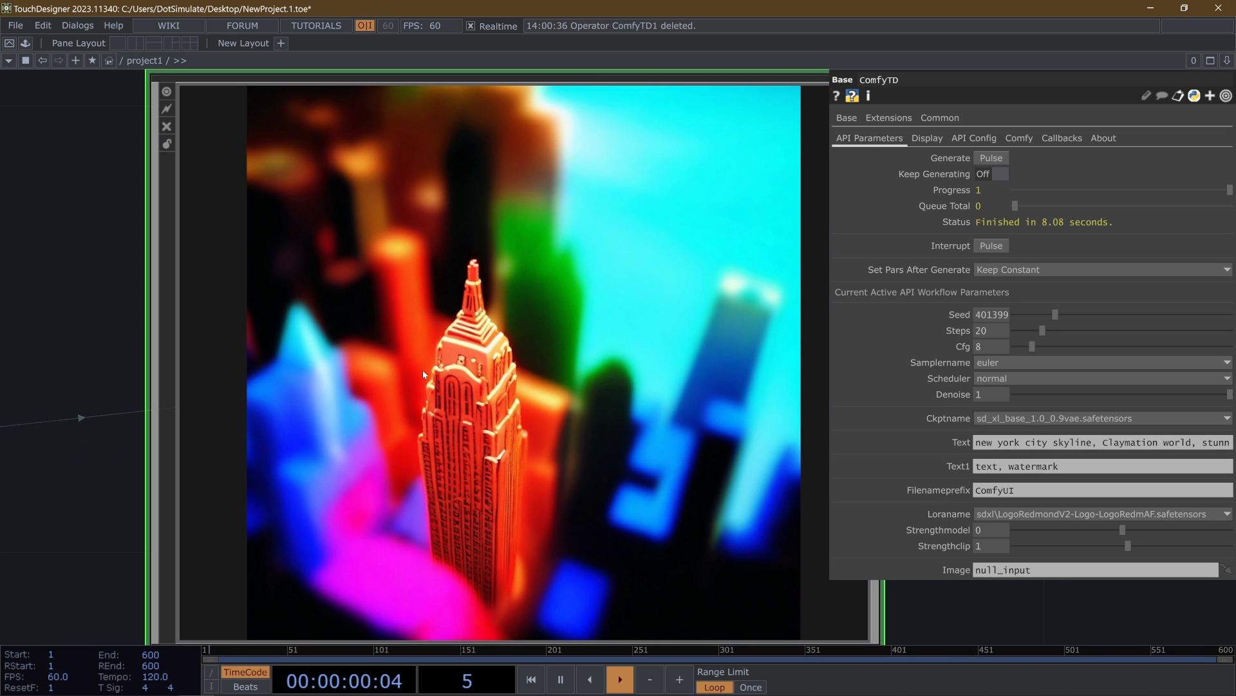
pyautogui.scroll(-4, 357, 374)
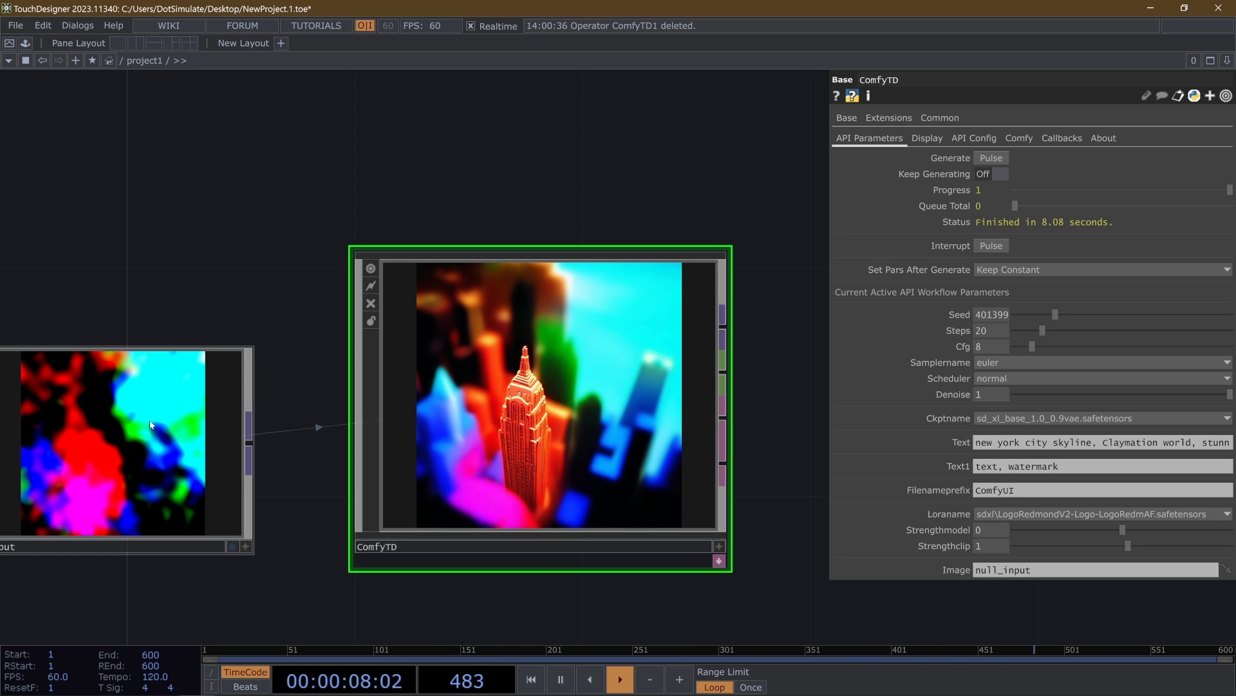
pyautogui.moveTo(187, 330); pyautogui.dragTo(449, 317)
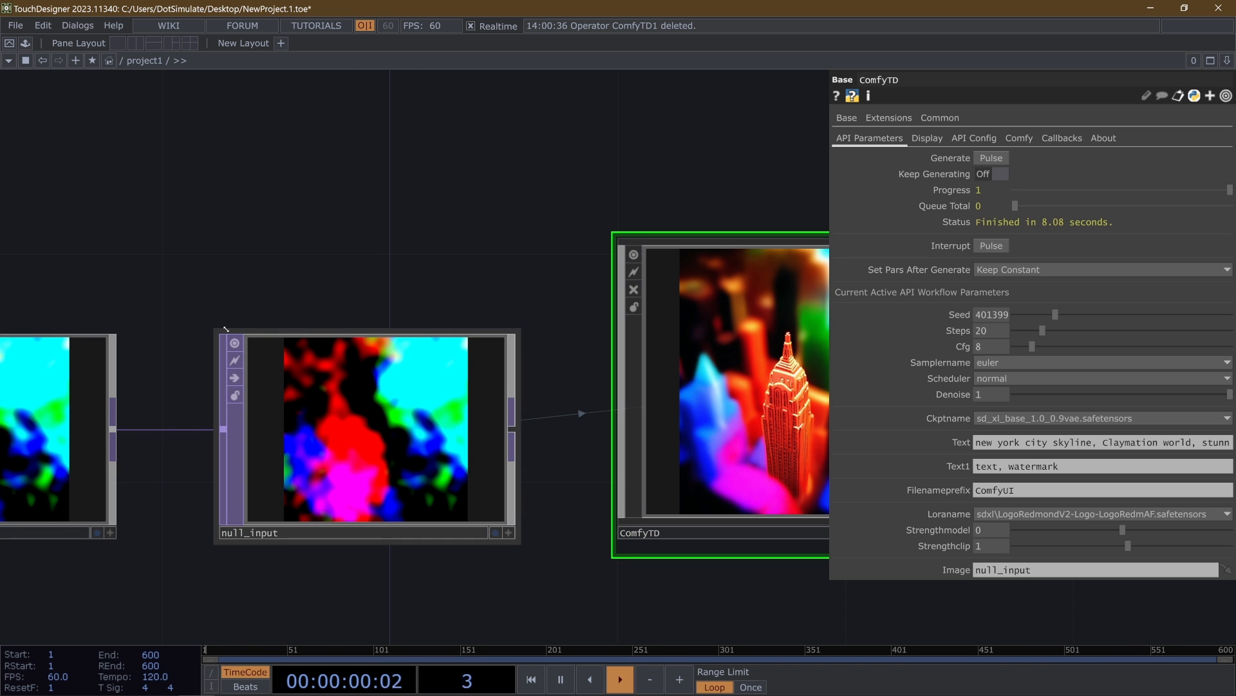
pyautogui.moveTo(313, 240); pyautogui.dragTo(207, 257)
pyautogui.scroll(-4, 208, 258)
pyautogui.moveTo(579, 228); pyautogui.dragTo(496, 268)
pyautogui.scroll(-3, 383, 273)
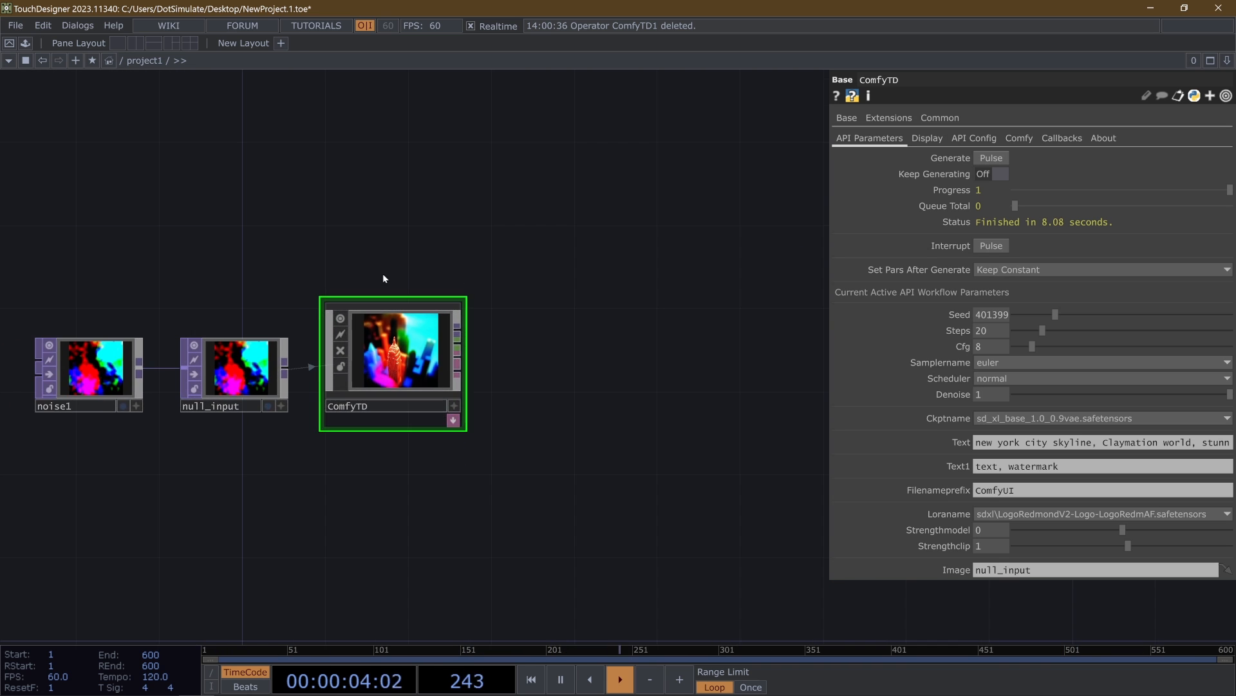
pyautogui.scroll(7, 430, 338)
pyautogui.scroll(-3, 399, 382)
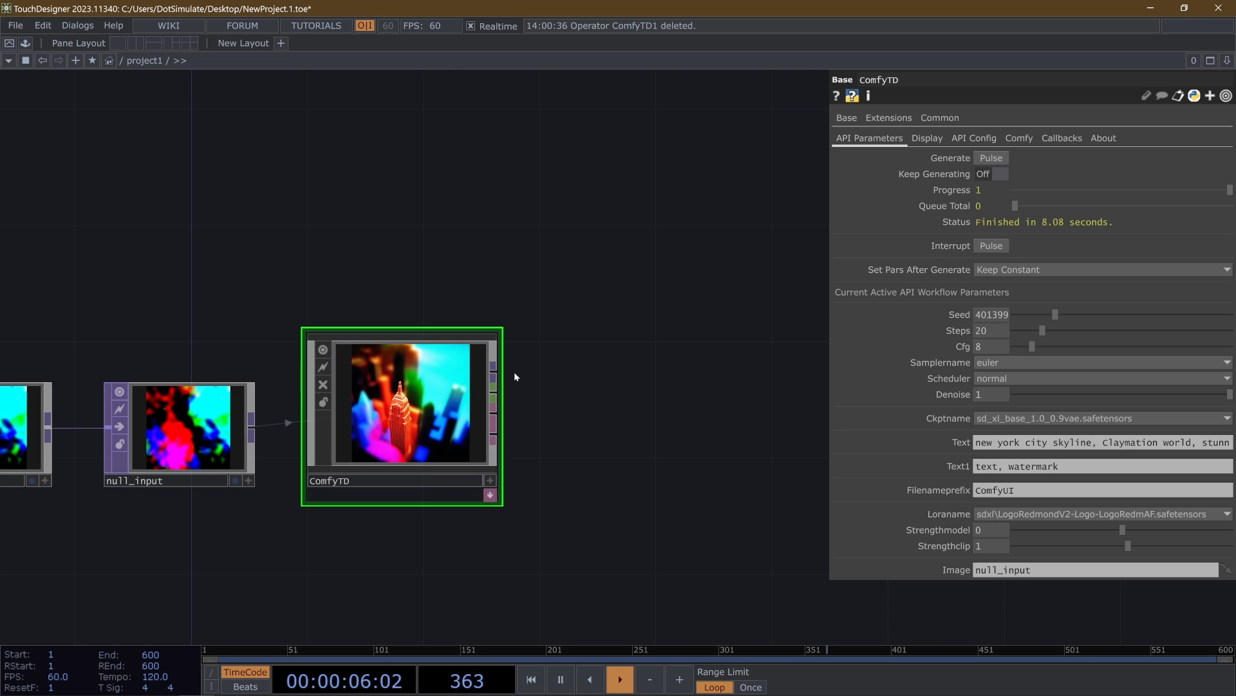
# - Connect a new Null TOP to ComfyTD's first image output and place it above and beside the component
pyautogui.rightClick(494, 373)
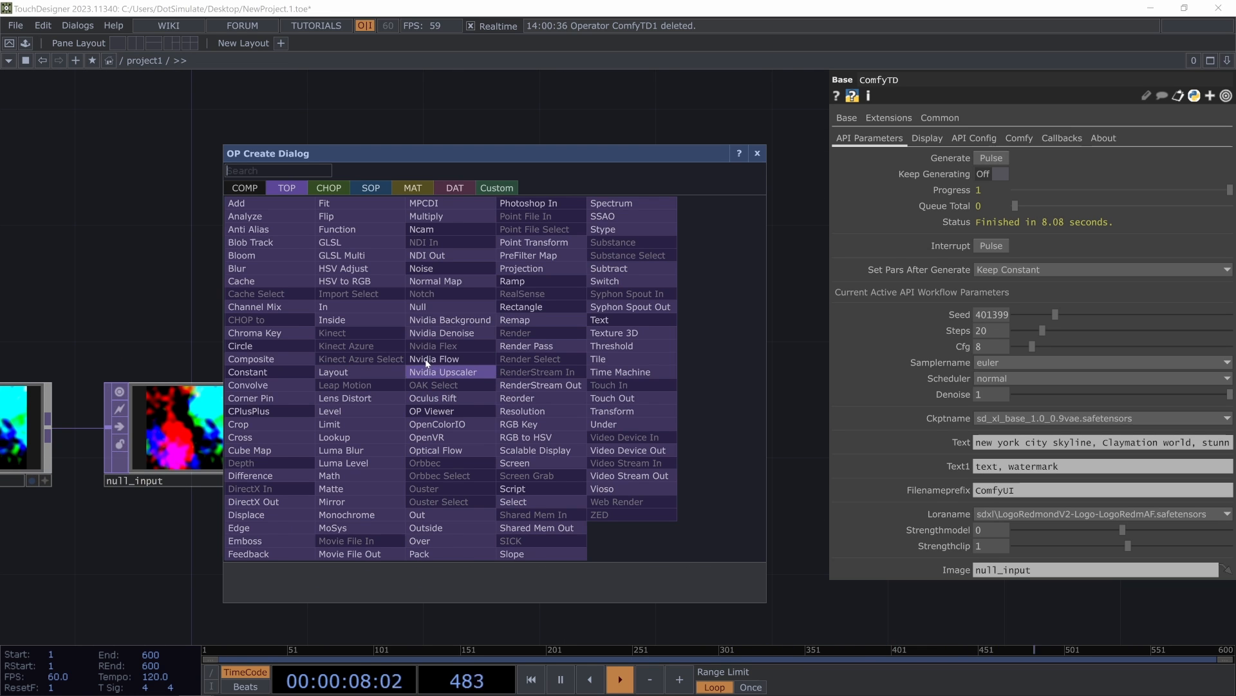
pyautogui.click(442, 320)
pyautogui.click(639, 309)
pyautogui.moveTo(639, 309); pyautogui.dragTo(669, 251)
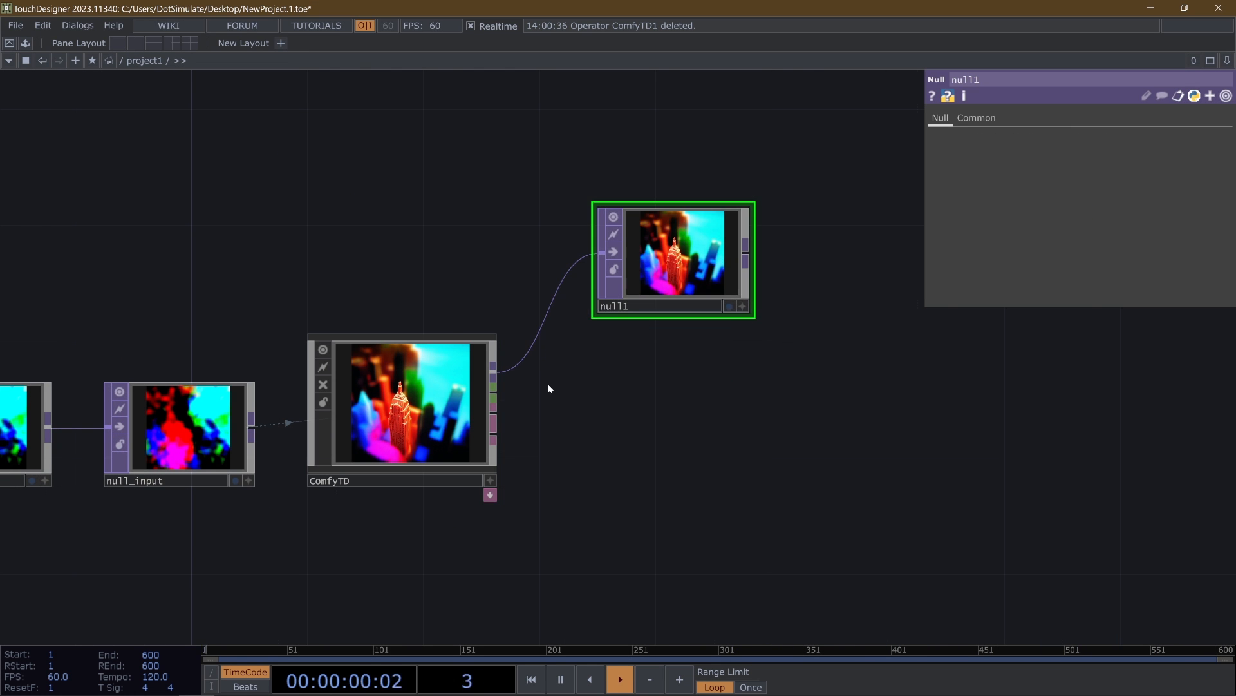
# - Connect a new Null CHOP to ComfyTD's first CHOP output and place it below the Null TOP
pyautogui.rightClick(496, 393)
pyautogui.click(512, 377)
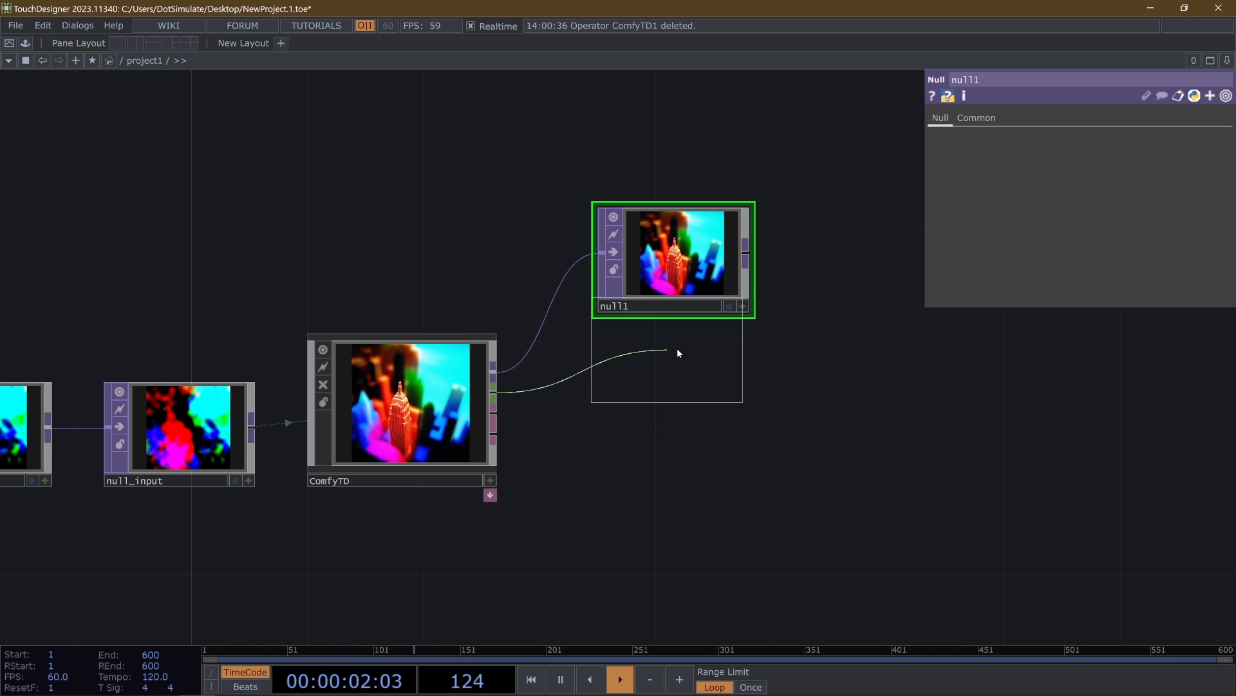
pyautogui.click(666, 386)
pyautogui.moveTo(604, 508); pyautogui.dragTo(633, 470)
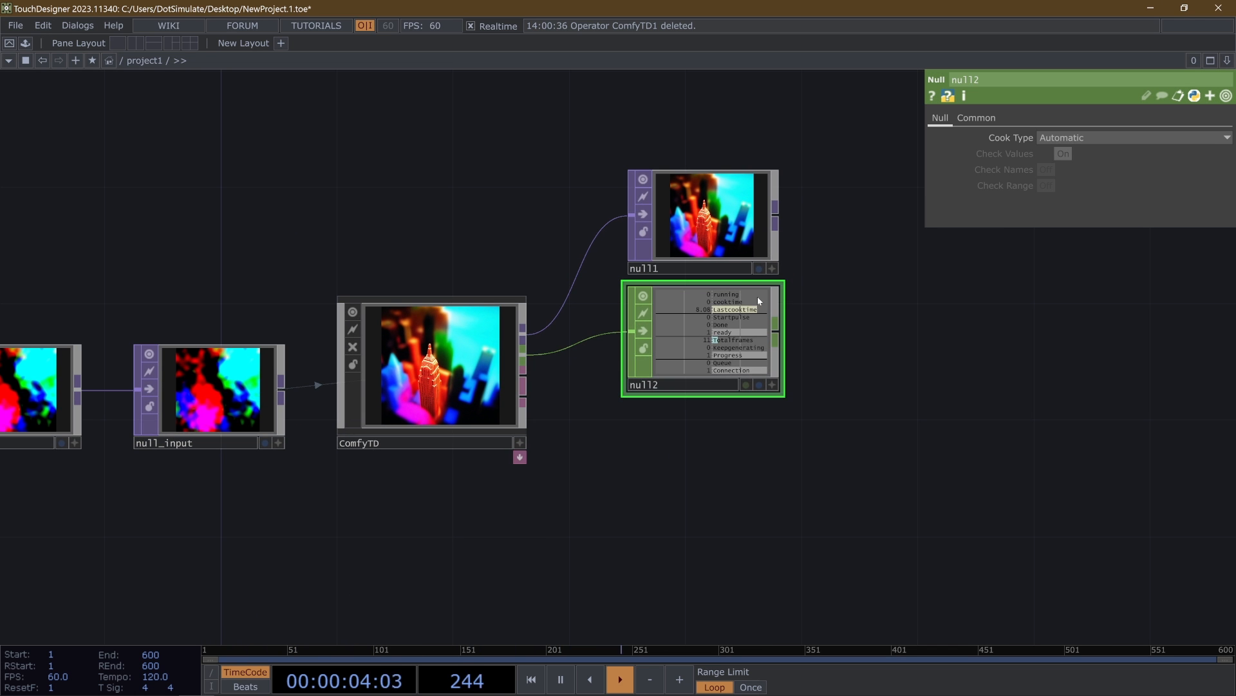
# - Connect a new Null DAT to ComfyTD's first DAT output below the Null CHOP and inspect its generation info table
pyautogui.rightClick(523, 375)
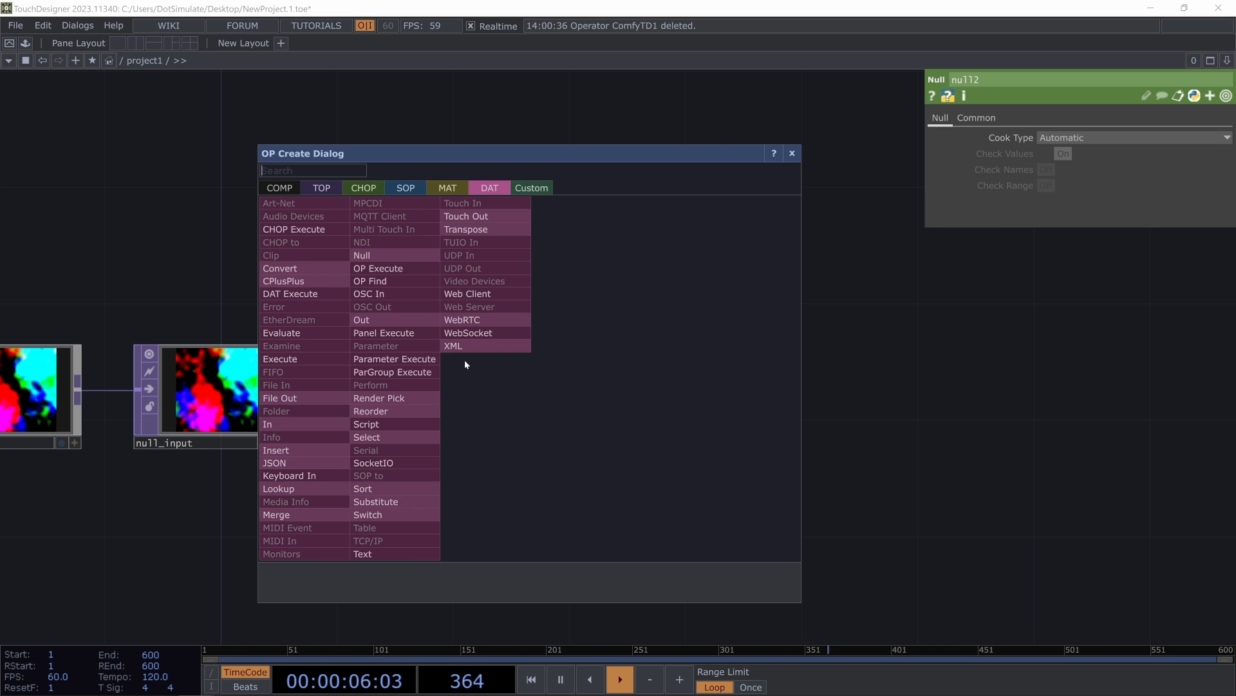
pyautogui.click(393, 268)
pyautogui.click(715, 459)
pyautogui.scroll(5, 718, 460)
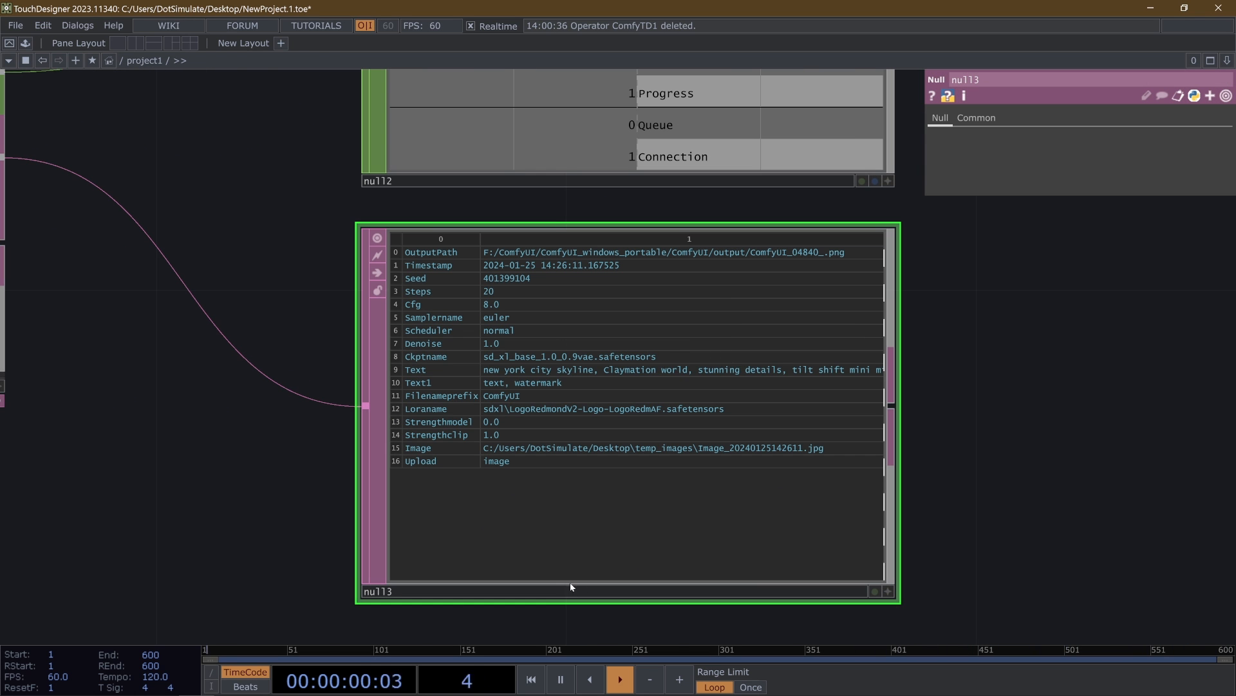
# - Connect a new Null DAT to ComfyTD's second DAT output below null3 and inspect its log table
pyautogui.scroll(-4, 611, 399)
pyautogui.click(349, 306)
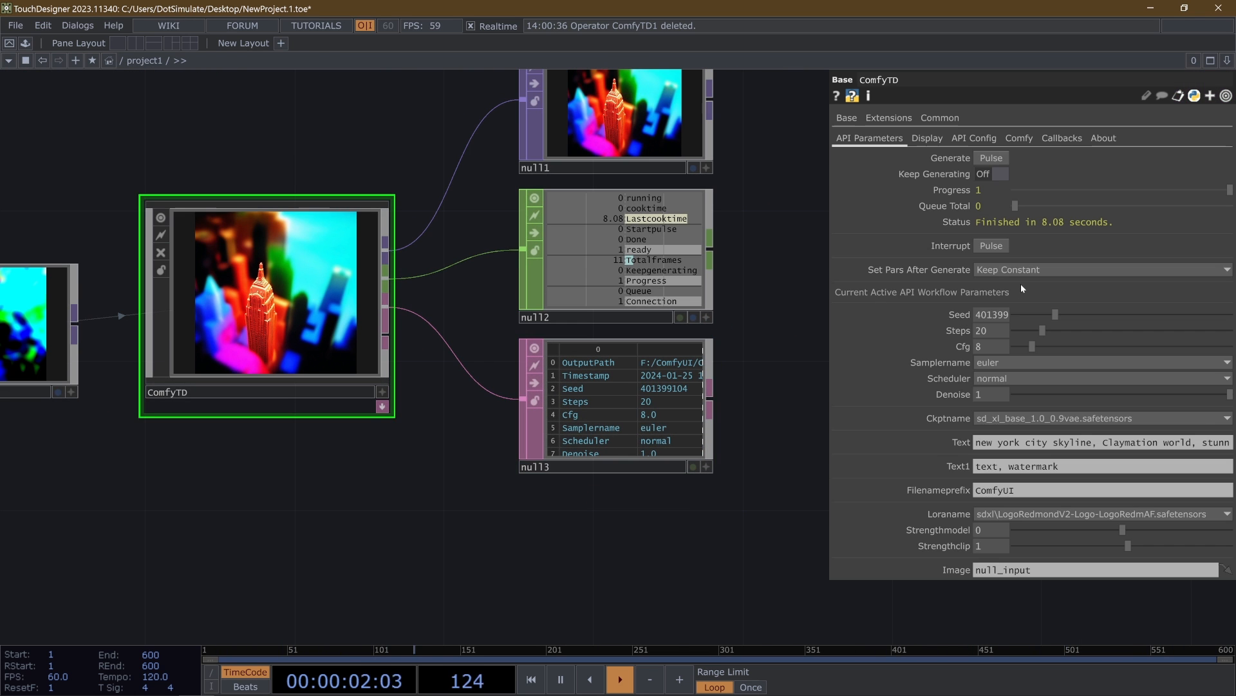
pyautogui.rightClick(385, 336)
pyautogui.click(224, 214)
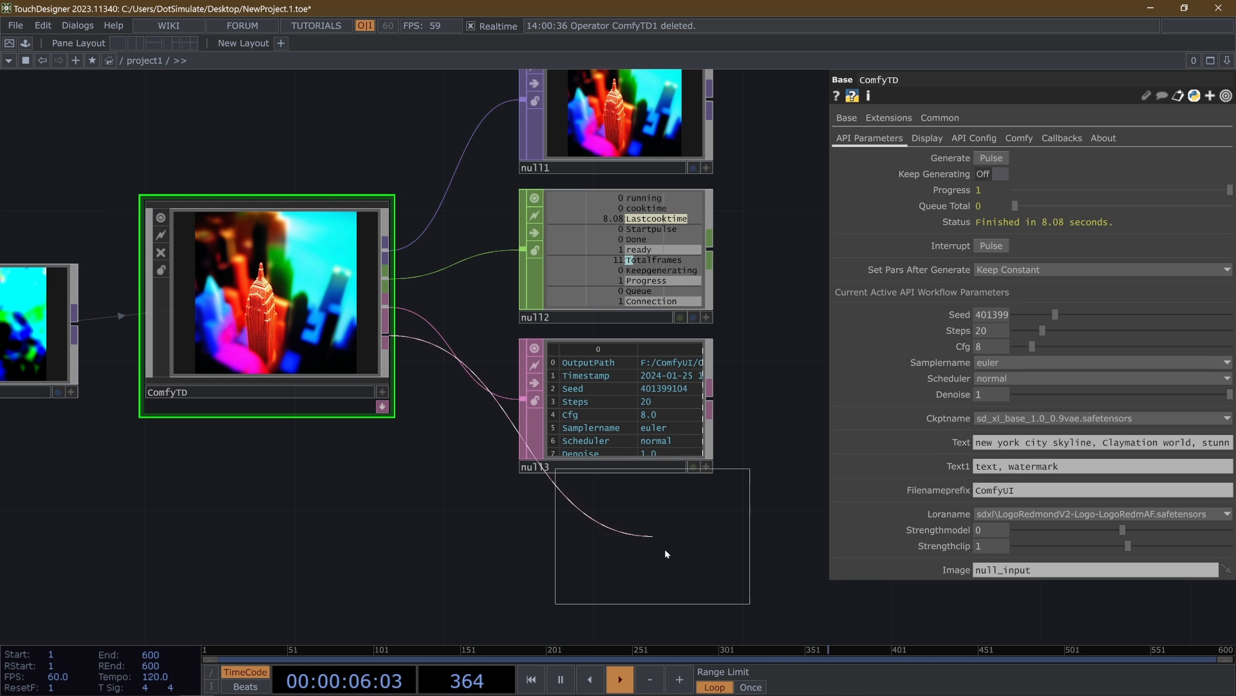
pyautogui.click(641, 571)
pyautogui.scroll(3, 647, 575)
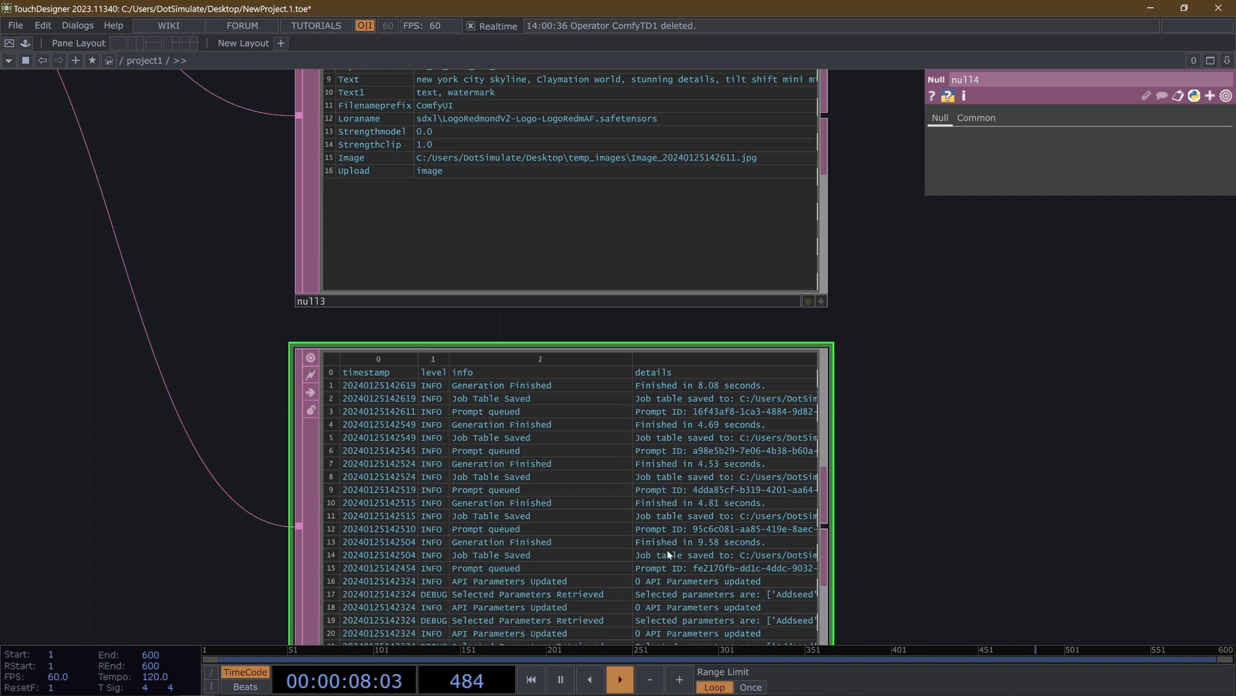
pyautogui.scroll(5, 684, 527)
pyautogui.scroll(-4, 684, 527)
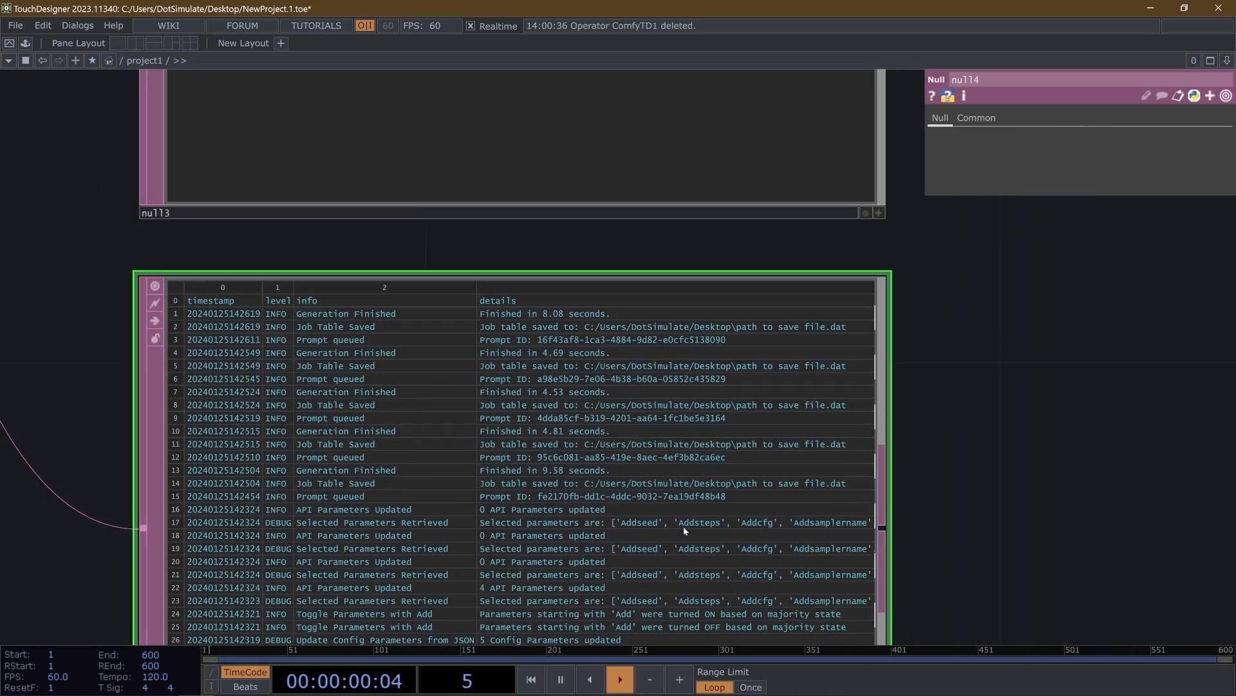
pyautogui.scroll(-5, 685, 526)
pyautogui.scroll(5, 684, 523)
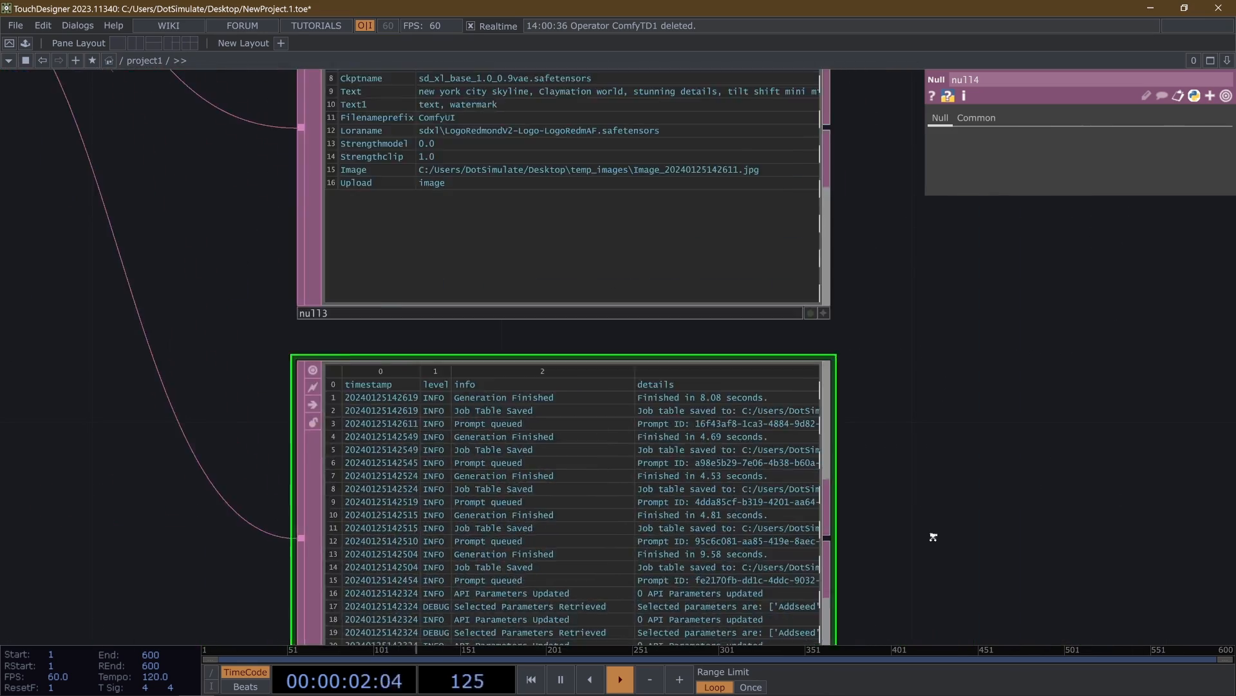
pyautogui.scroll(-5, 933, 534)
pyautogui.moveTo(722, 390); pyautogui.dragTo(580, 426)
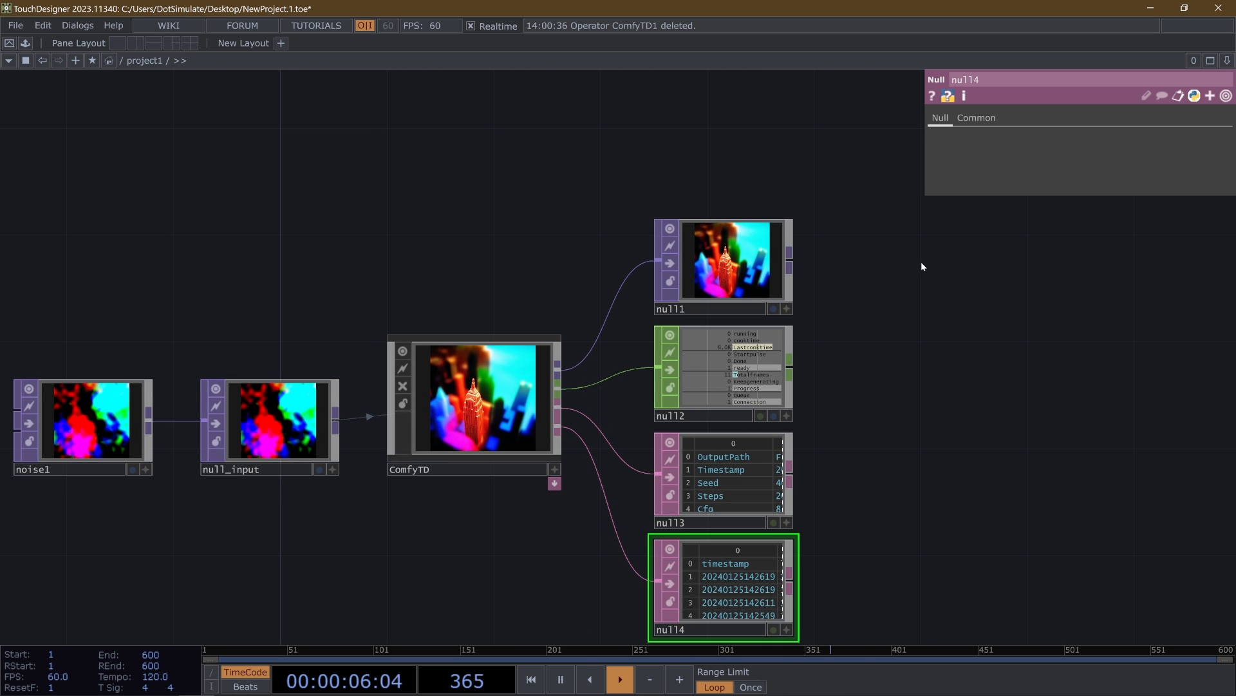
# - Add a Null TOP after null1, well apart from it in the network, and rename it null_end
pyautogui.click(739, 262)
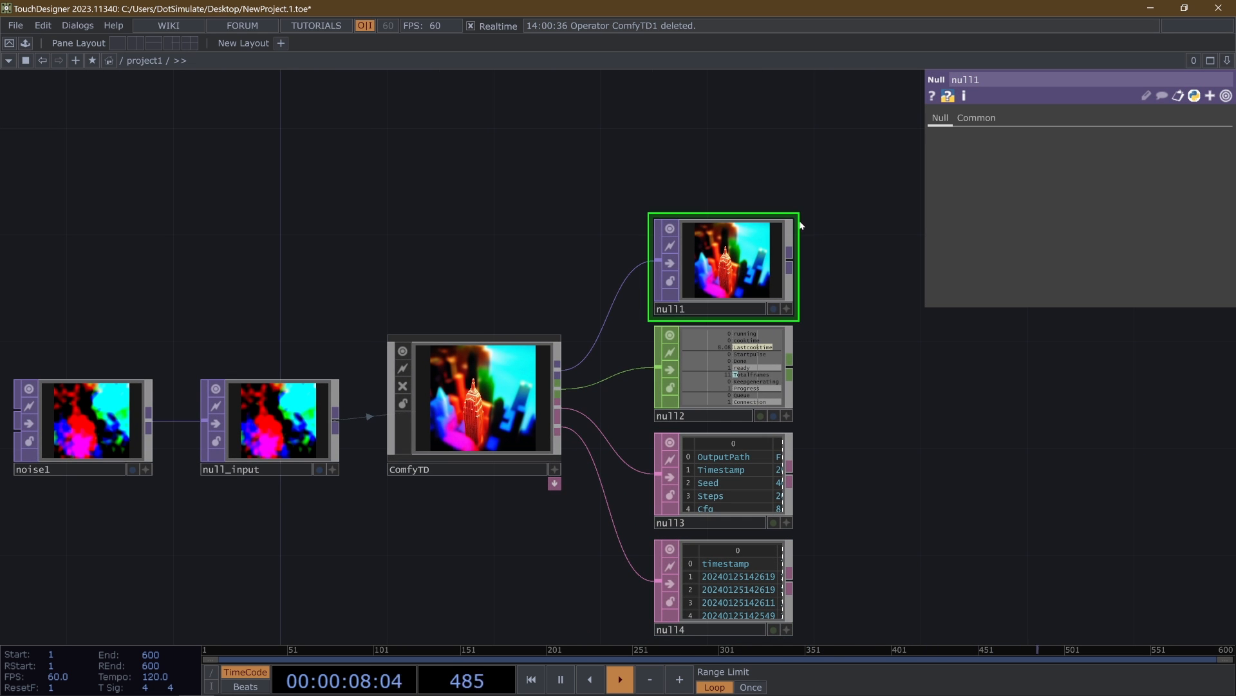
pyautogui.moveTo(400, 293); pyautogui.dragTo(405, 314)
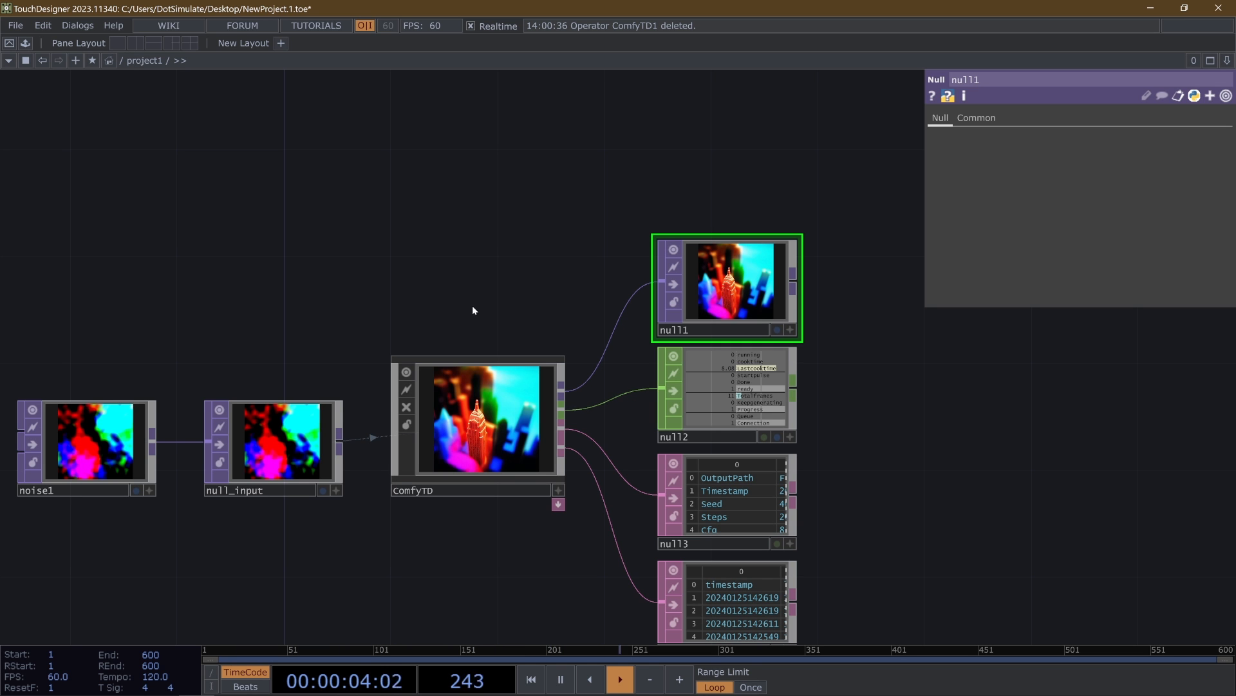
pyautogui.moveTo(472, 307); pyautogui.dragTo(560, 331)
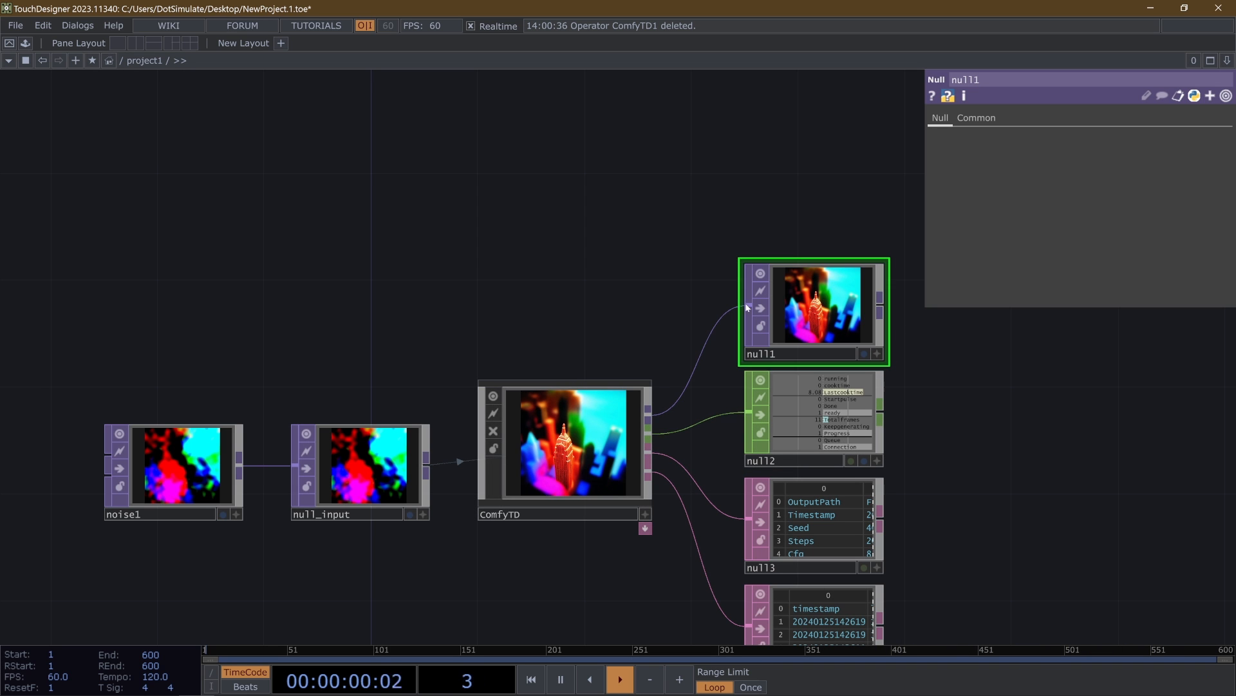
pyautogui.scroll(-2, 651, 336)
pyautogui.moveTo(586, 295); pyautogui.dragTo(519, 356)
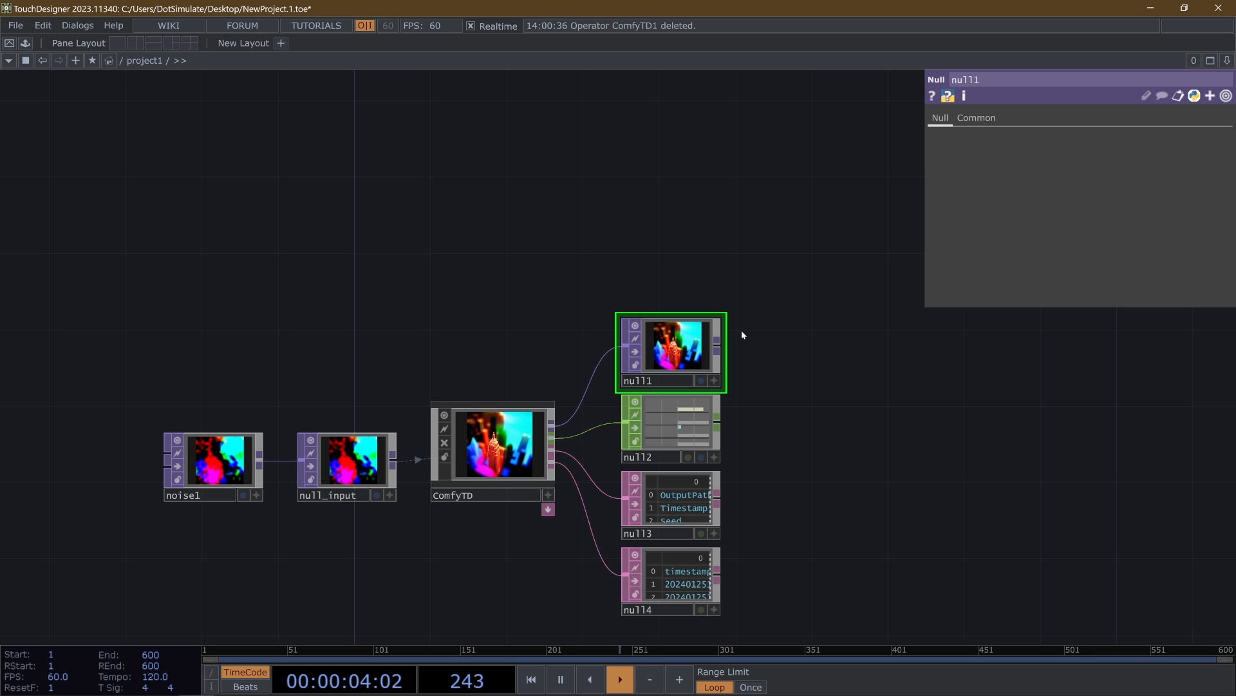
pyautogui.click(953, 354)
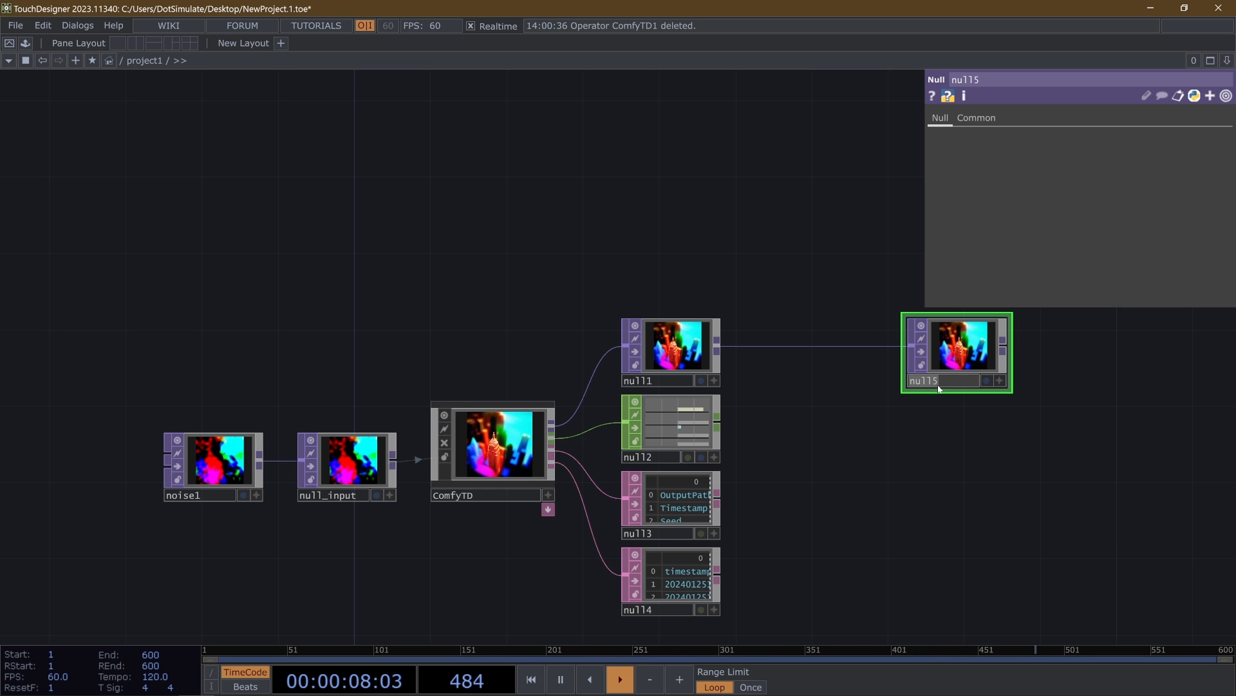
pyautogui.click(939, 381)
pyautogui.write('nuull_end')
pyautogui.press('Return')
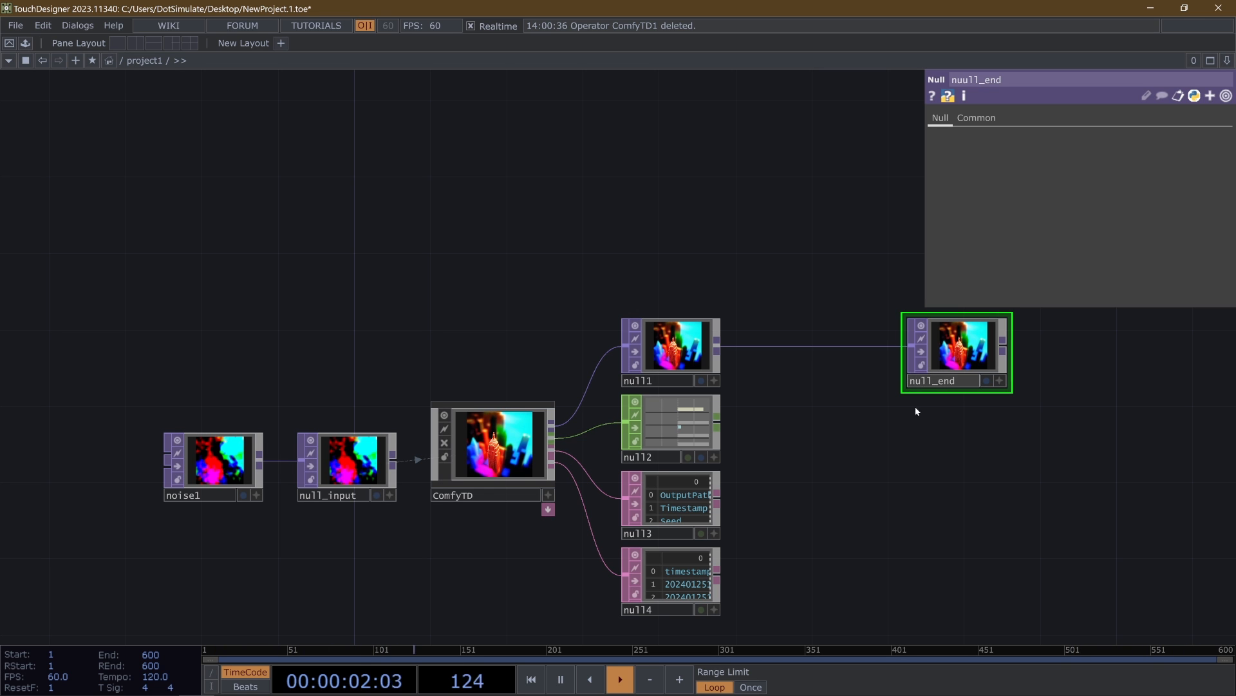
# - Create a Select TOP above and beside noise1 and set its source TOP to null_end
pyautogui.press('Tab')
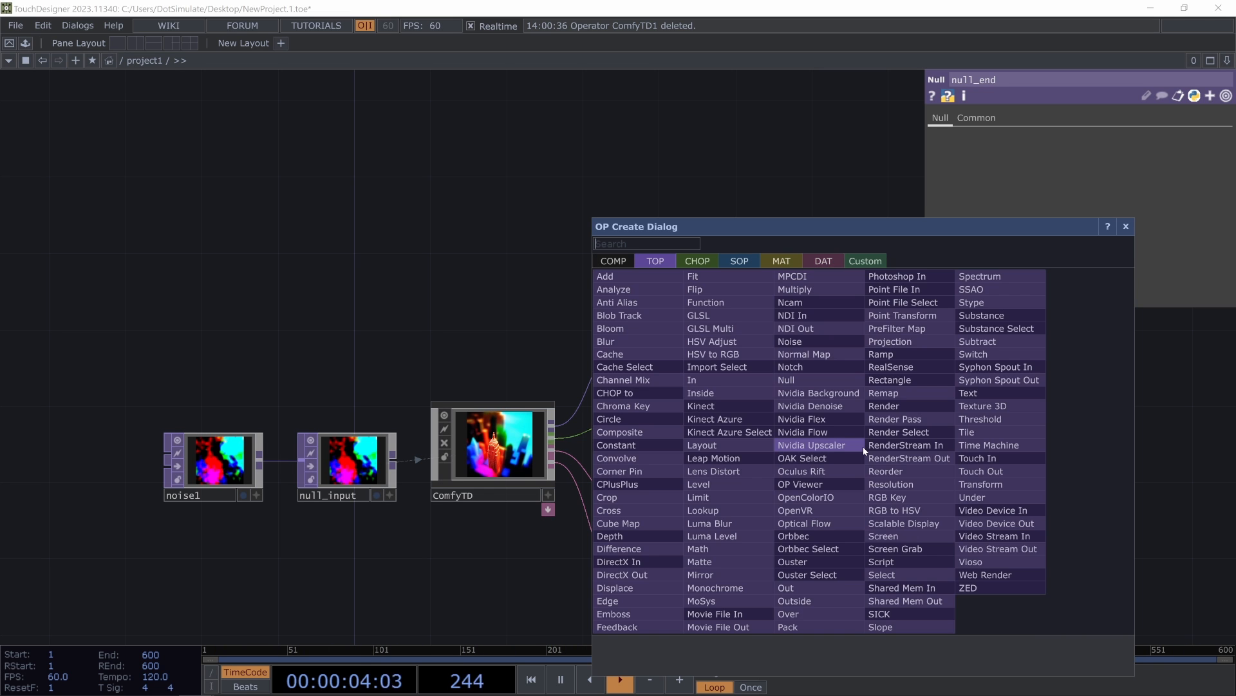
pyautogui.write('sel')
pyautogui.press('Return')
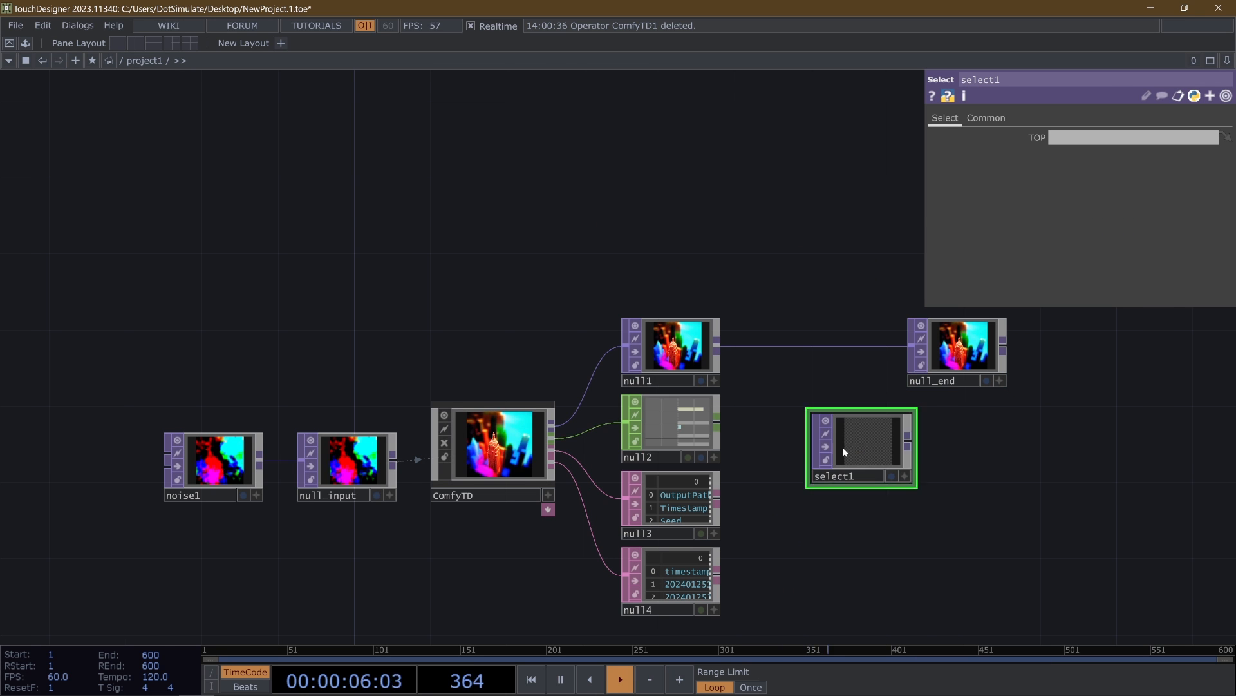
pyautogui.click(69, 336)
pyautogui.moveTo(283, 350); pyautogui.dragTo(376, 367)
pyautogui.moveTo(1048, 373); pyautogui.dragTo(151, 348)
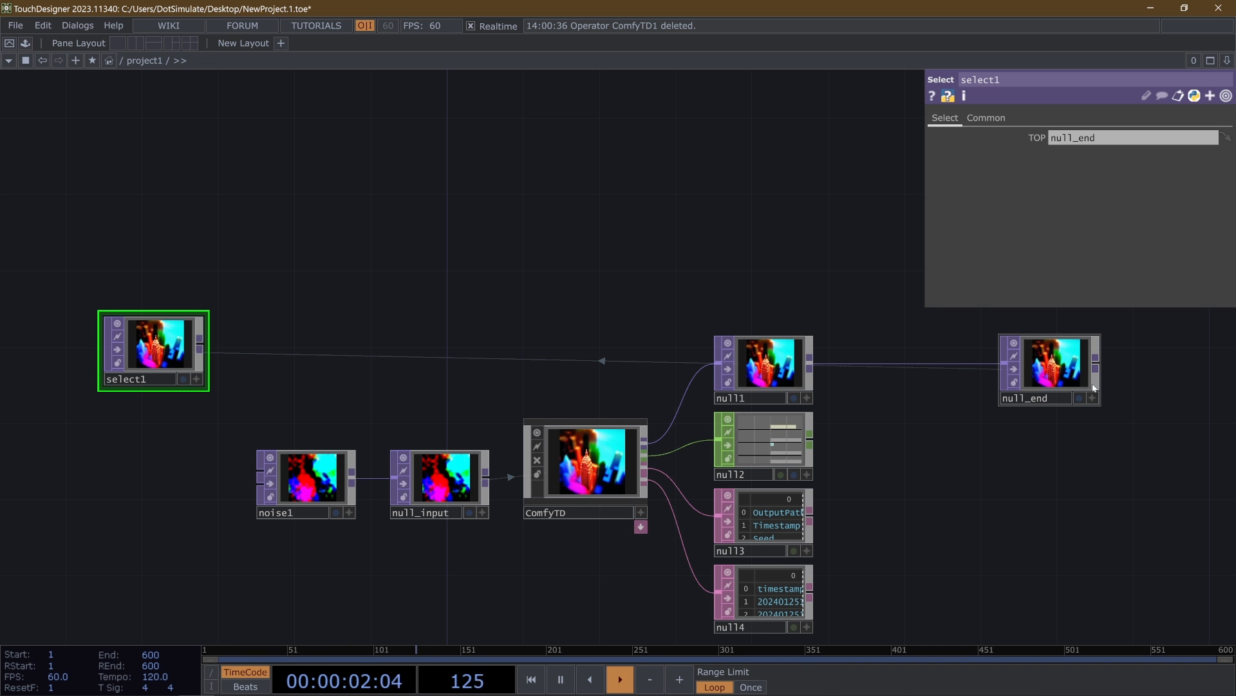
# - Move noise1 aside and feed null_input from select1 instead, closing the feedback loop
pyautogui.moveTo(239, 367); pyautogui.dragTo(518, 380)
pyautogui.moveTo(445, 360); pyautogui.dragTo(234, 360)
pyautogui.moveTo(586, 490); pyautogui.dragTo(301, 547)
pyautogui.moveTo(274, 358); pyautogui.dragTo(672, 491)
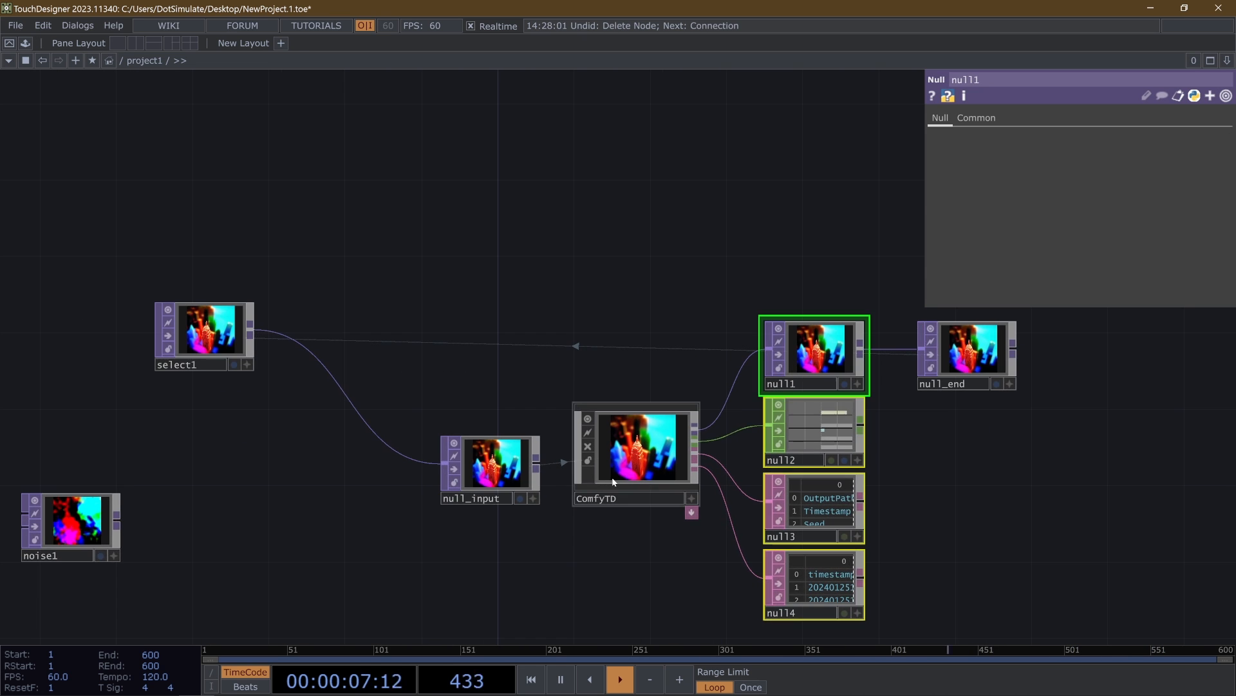
# - Set ComfyTD's Denoise to 0.832 and Set Pars After Generate to Randomize Value, then generate an image
pyautogui.click(613, 482)
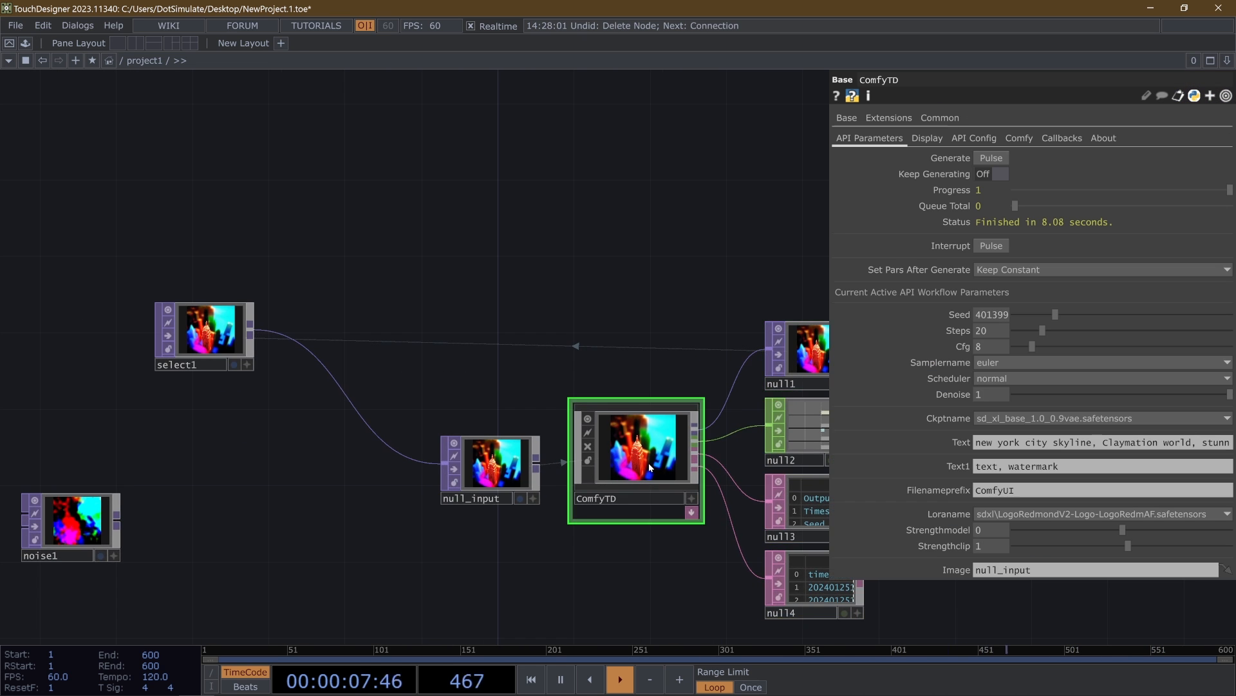
pyautogui.scroll(3, 663, 473)
pyautogui.moveTo(1225, 397); pyautogui.dragTo(1195, 395)
pyautogui.click(1013, 269)
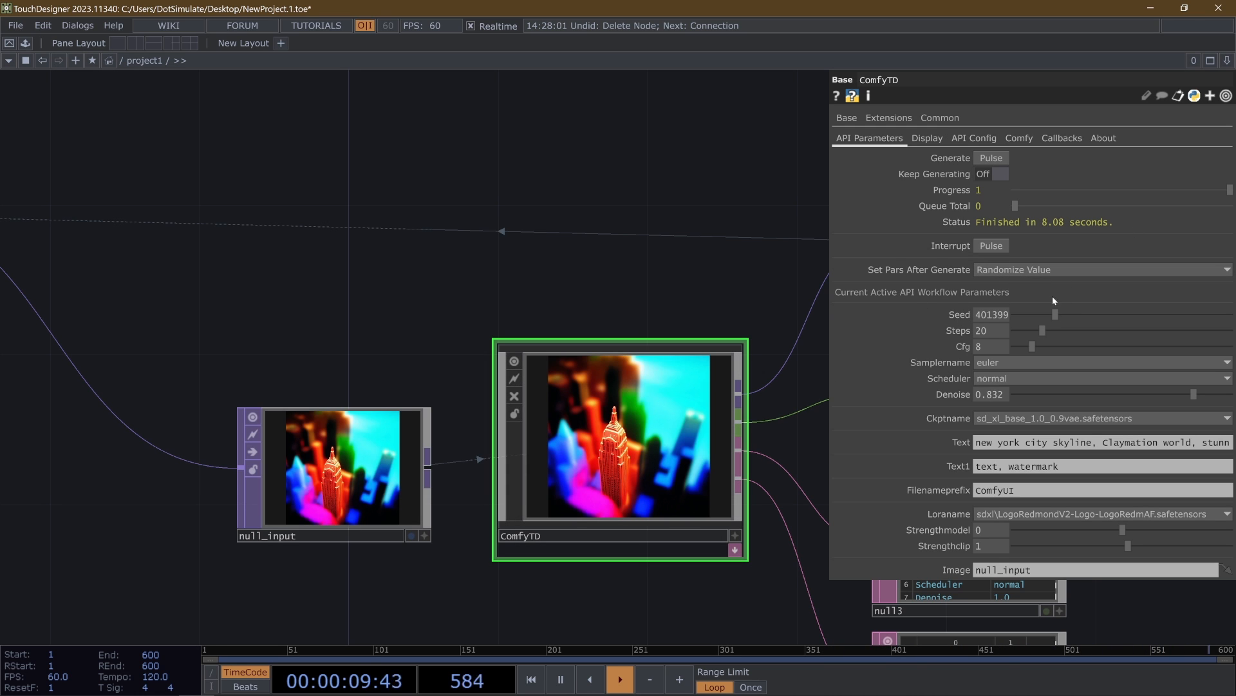
pyautogui.click(1065, 315)
pyautogui.click(992, 158)
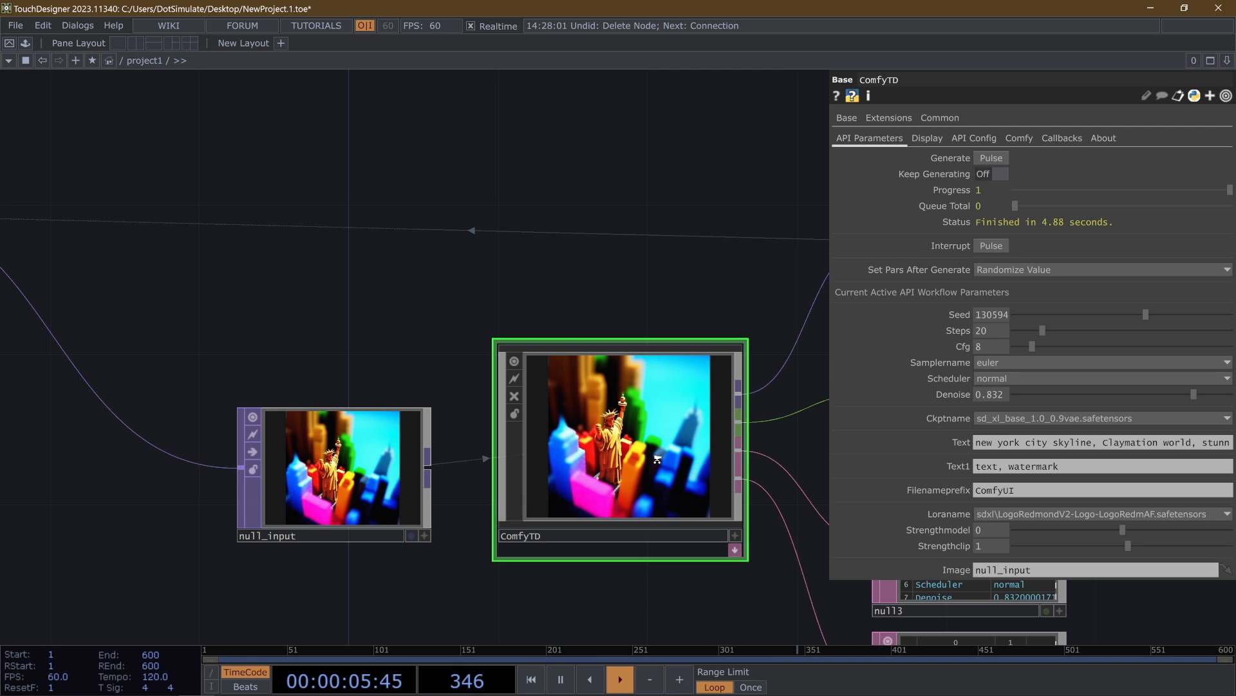
pyautogui.scroll(5, 657, 459)
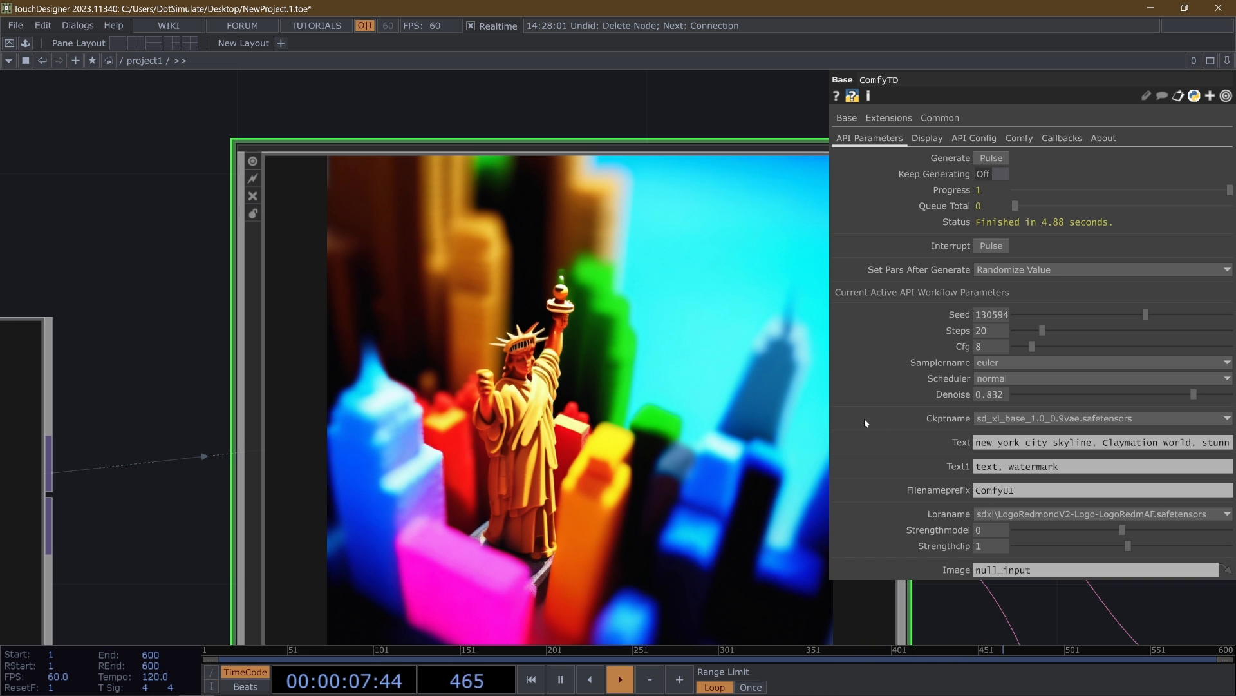
pyautogui.scroll(-6, 505, 333)
# - Lower ComfyTD's Denoise to 0.36 and generate two more images through the feedback loop
pyautogui.moveTo(570, 194); pyautogui.dragTo(620, 288)
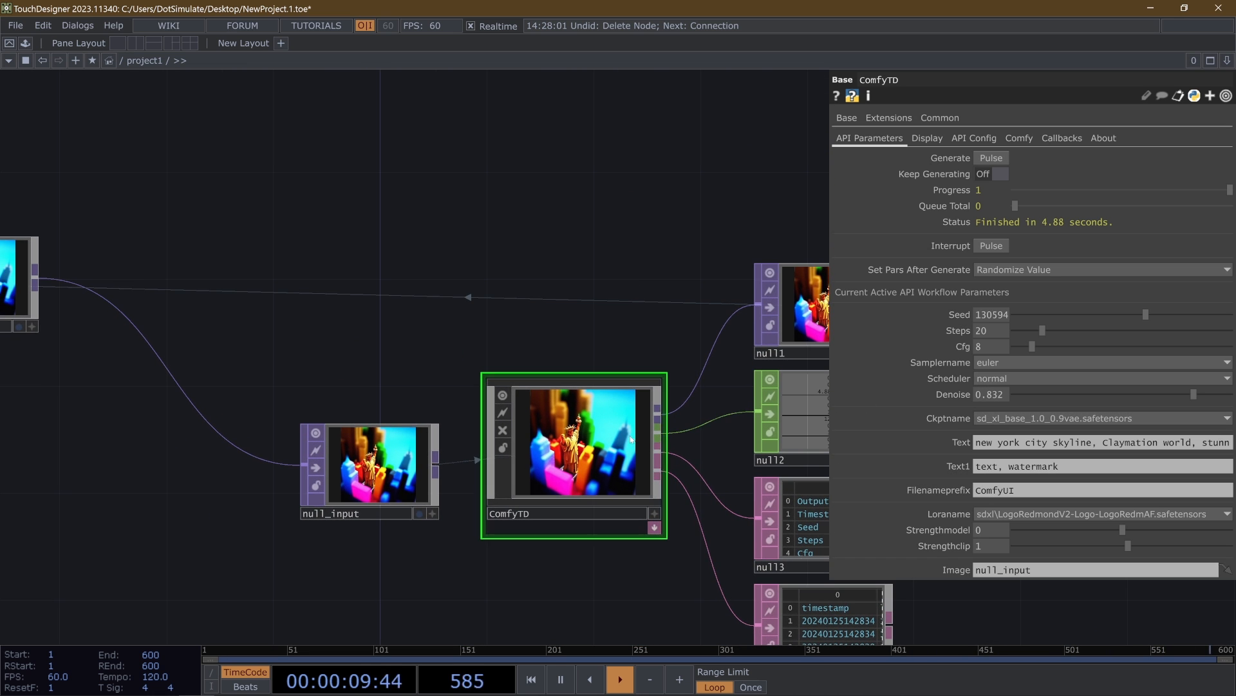
pyautogui.moveTo(361, 358); pyautogui.dragTo(264, 394)
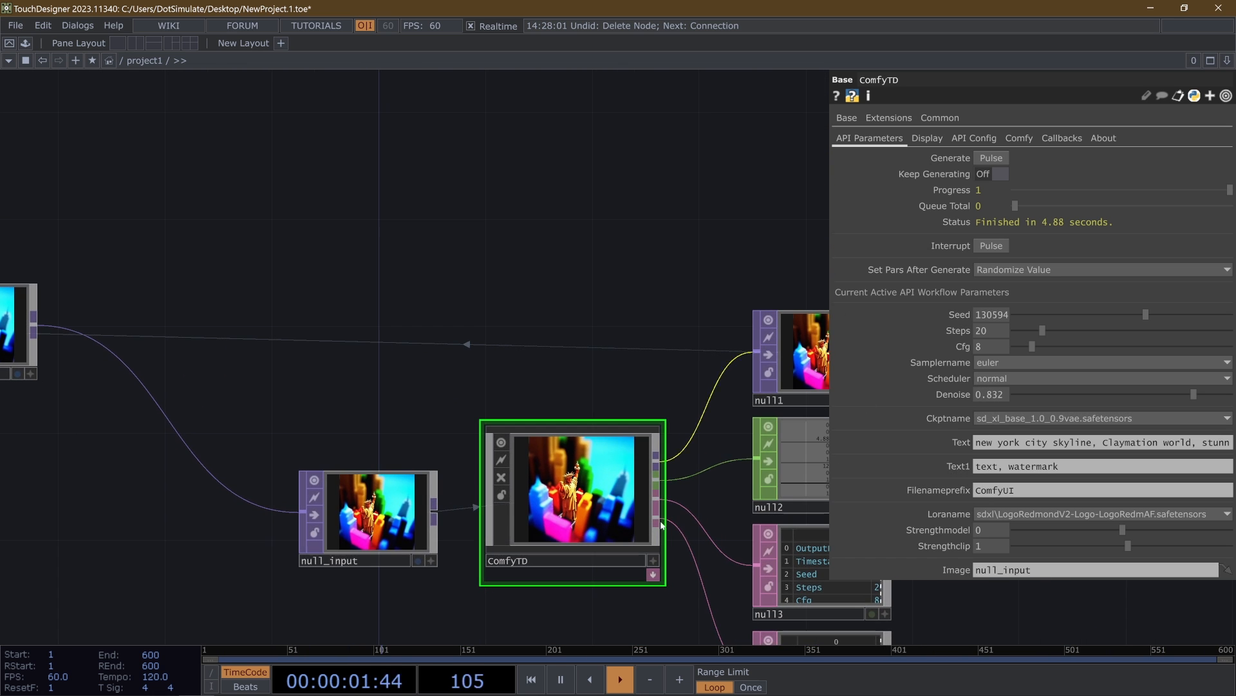
pyautogui.scroll(5, 660, 568)
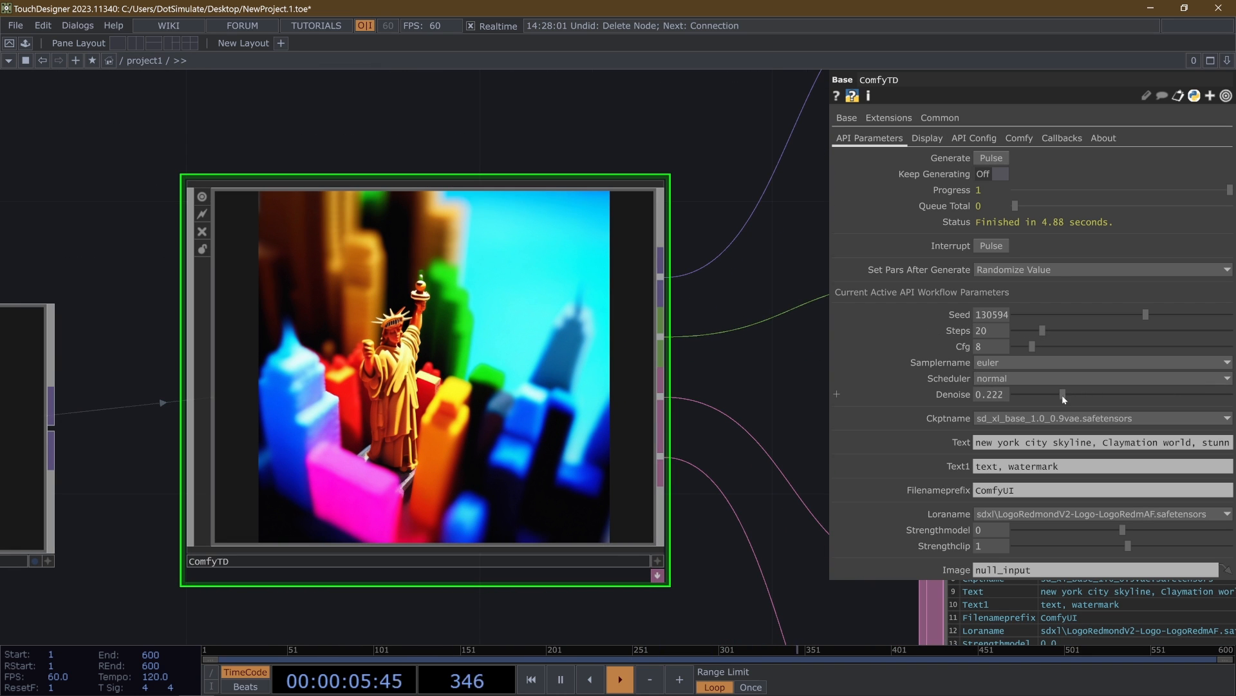
pyautogui.moveTo(983, 399); pyautogui.dragTo(1040, 396)
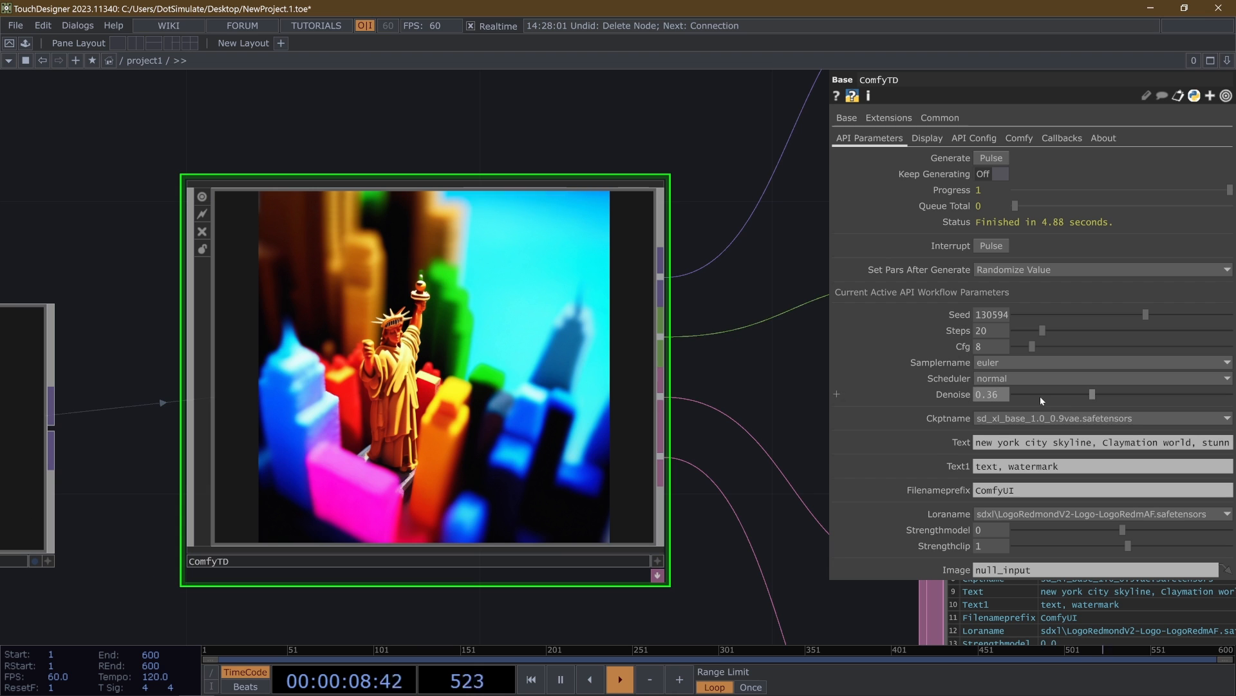
pyautogui.click(1006, 158)
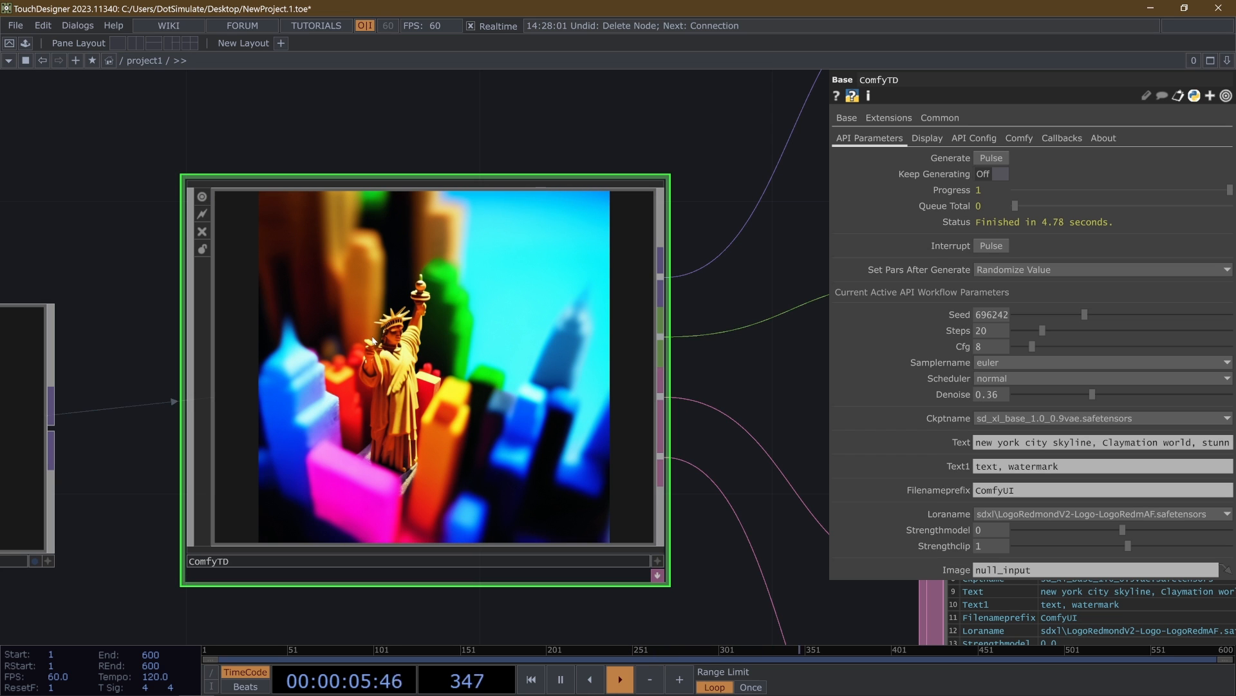
pyautogui.click(991, 158)
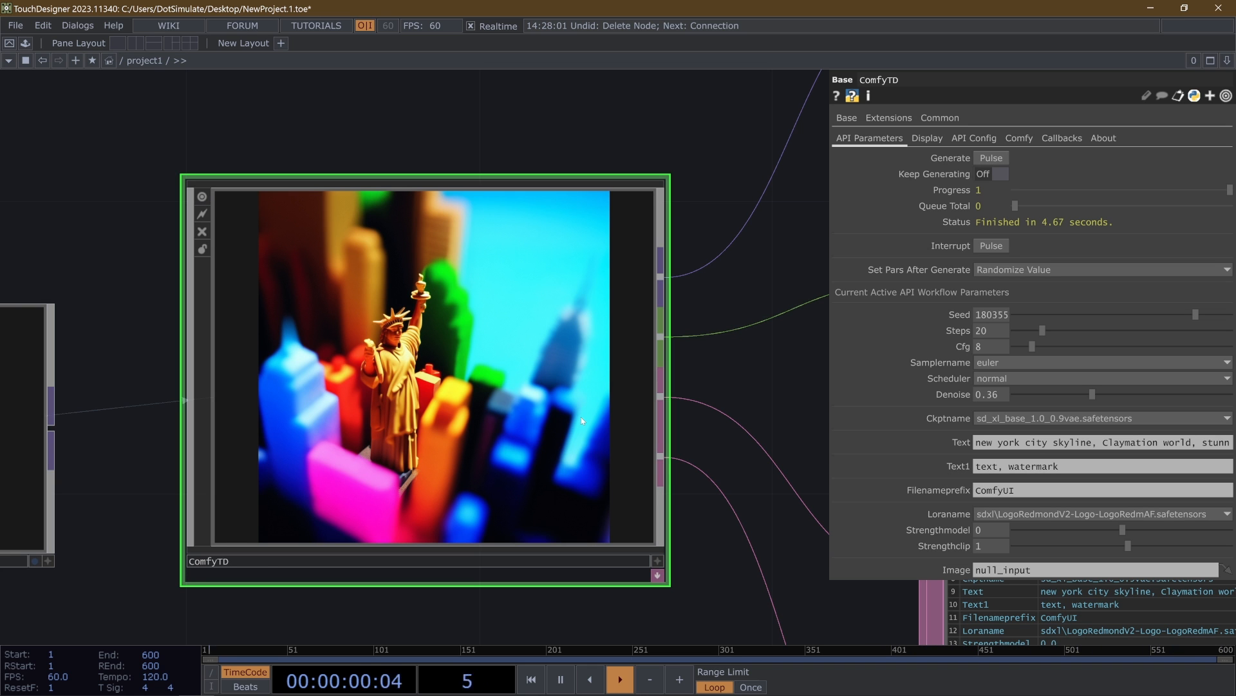
# - Generate another image, turn on Keep Generating, and watch ComfyTD's output evolve continuously
pyautogui.scroll(-5, 581, 416)
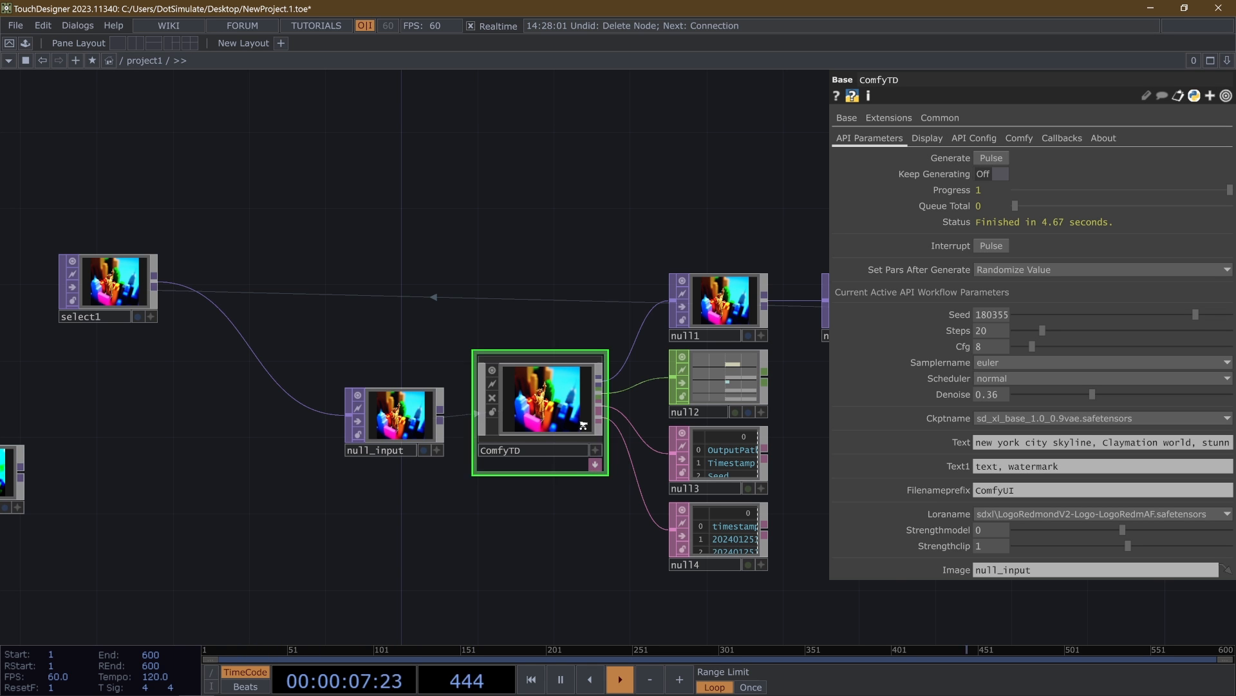
pyautogui.scroll(3, 551, 411)
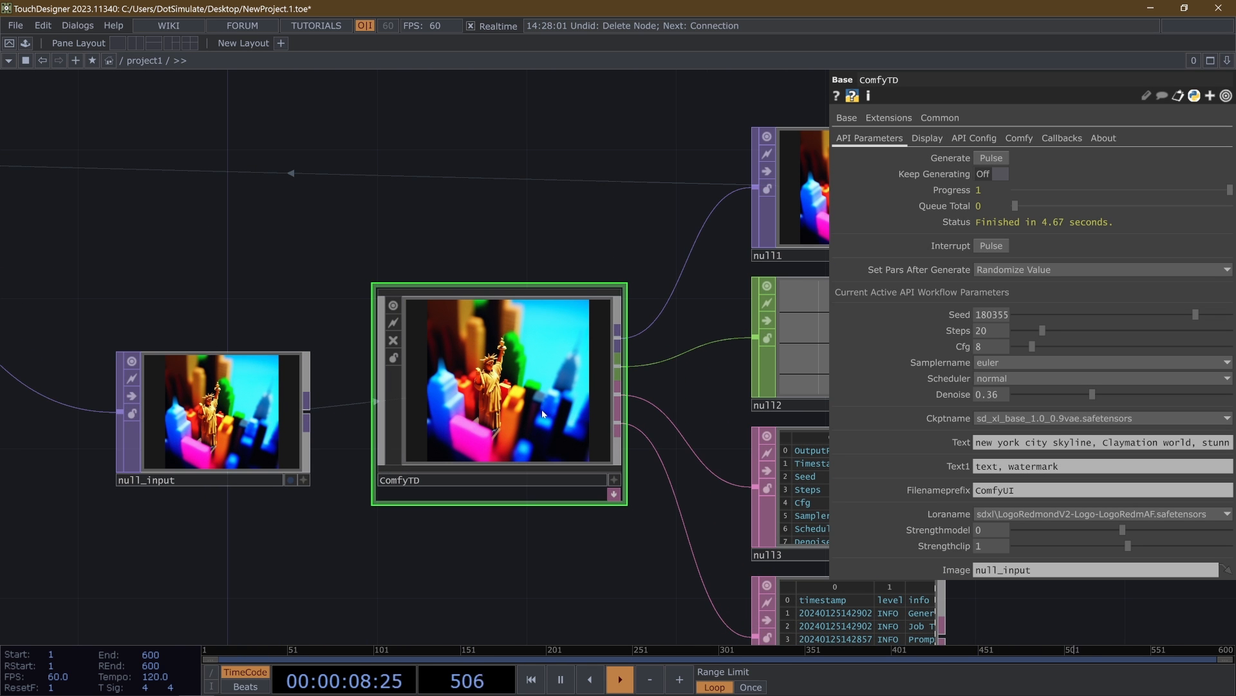
pyautogui.scroll(1, 515, 425)
pyautogui.scroll(-3, 500, 435)
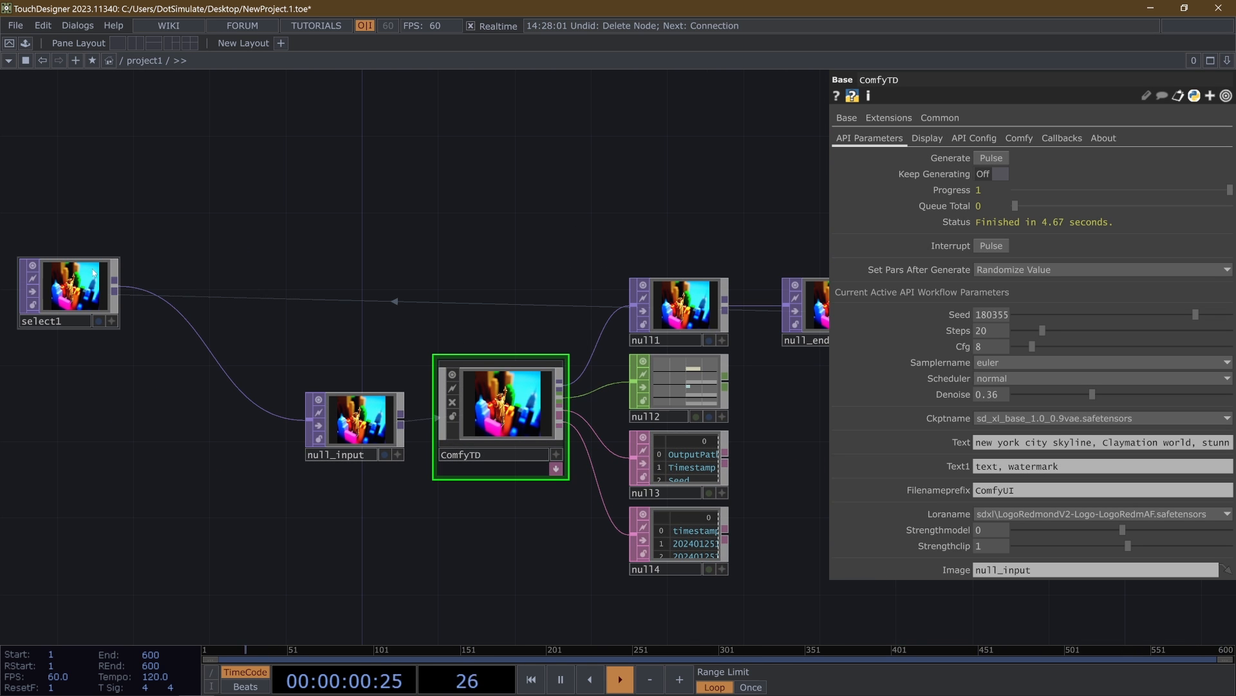
pyautogui.scroll(2, 525, 425)
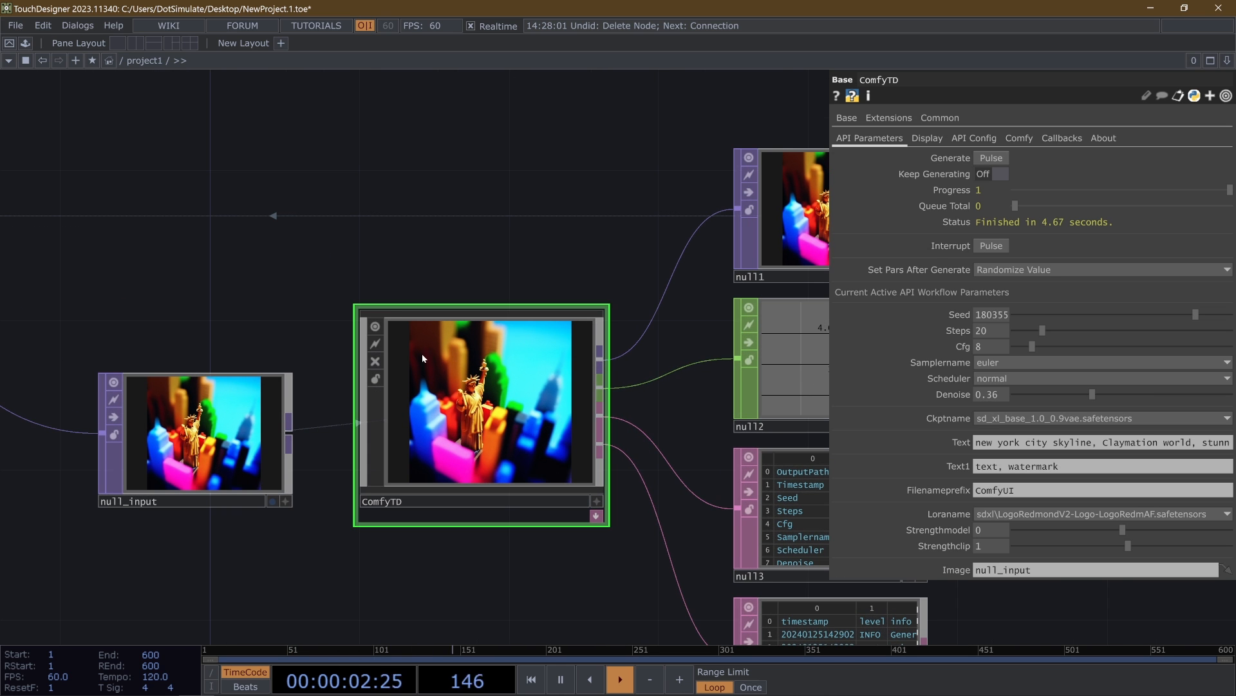
pyautogui.scroll(-4, 580, 470)
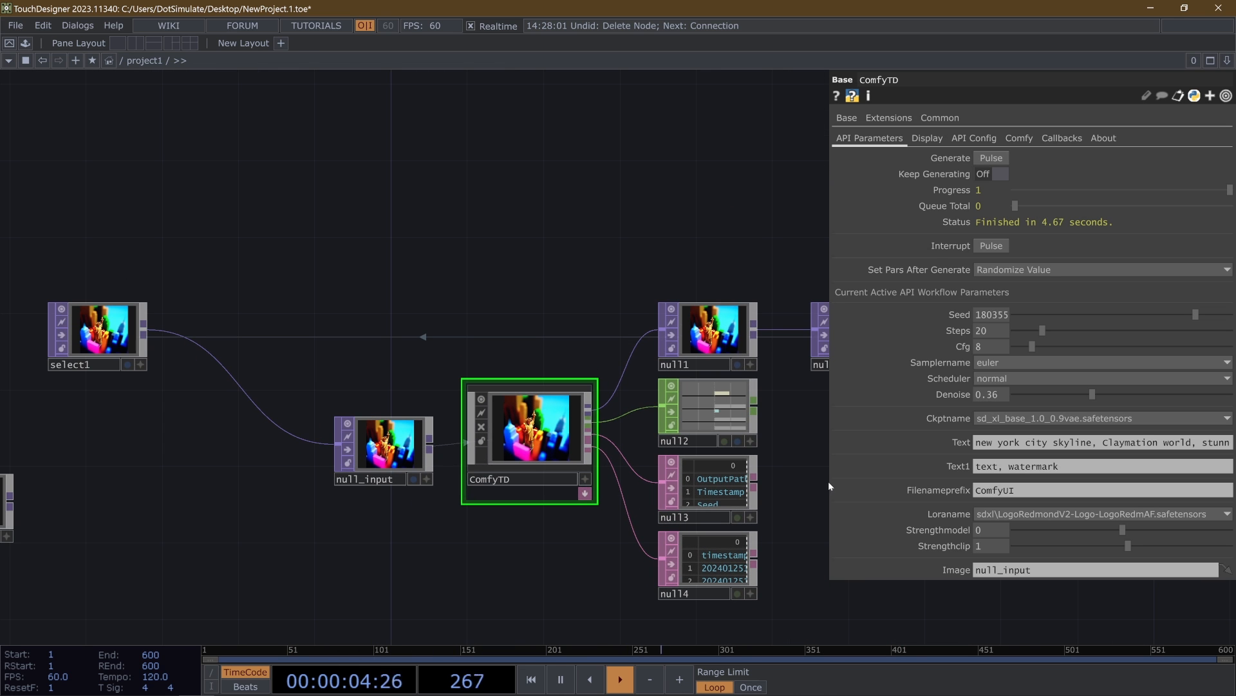
pyautogui.scroll(4, 557, 467)
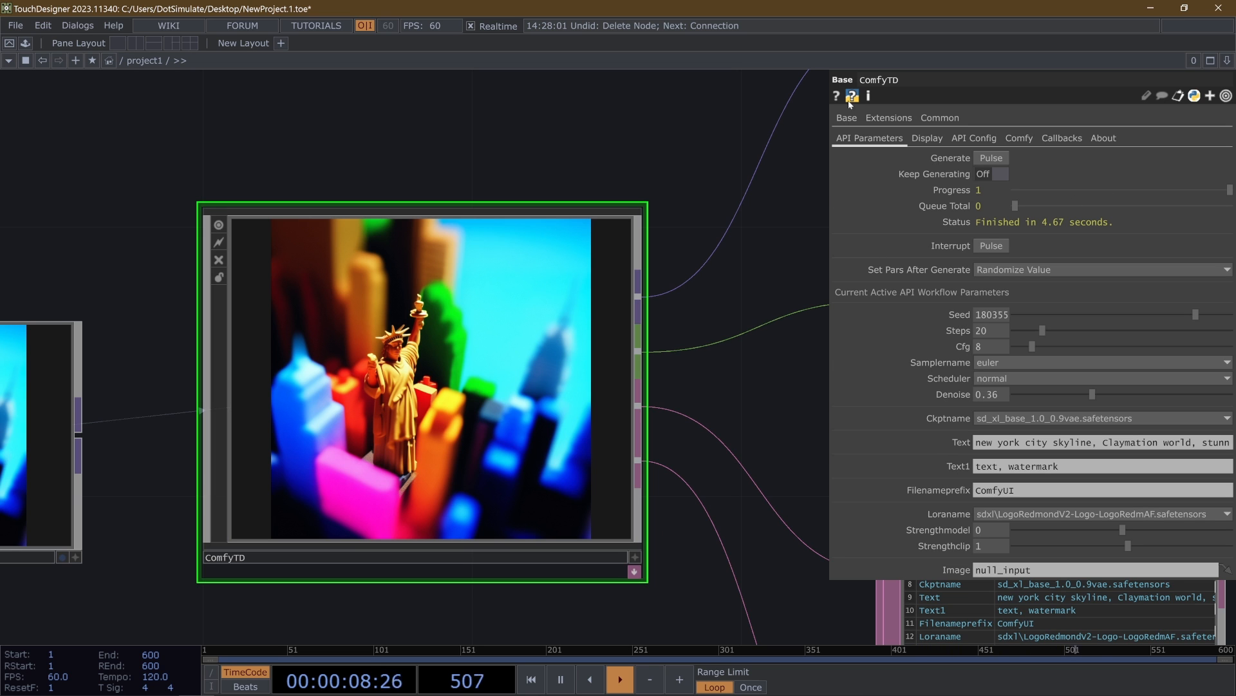
pyautogui.click(989, 162)
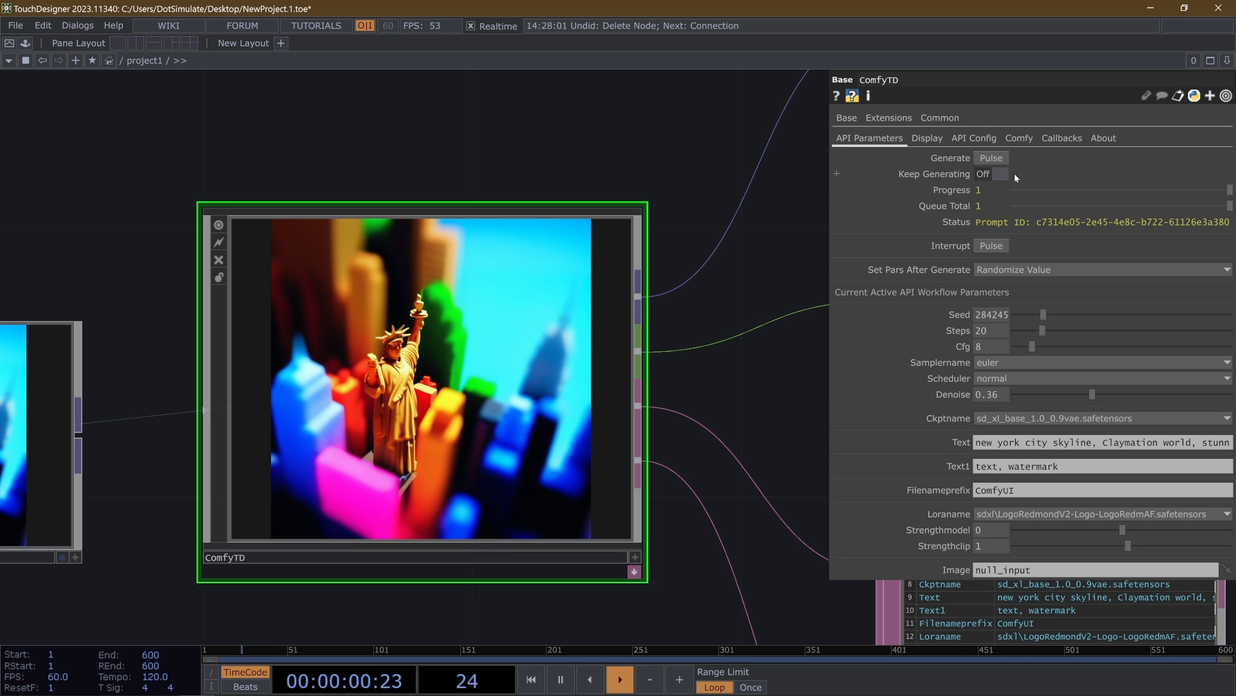
pyautogui.click(1000, 172)
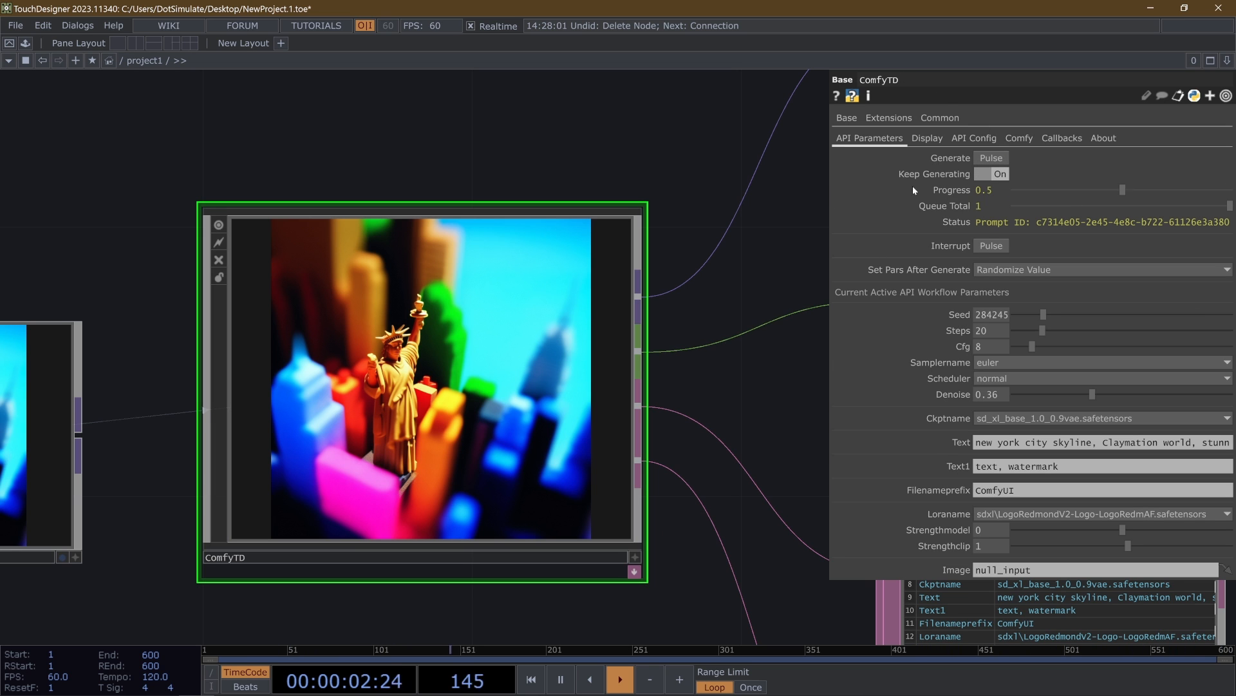
pyautogui.scroll(-3, 818, 219)
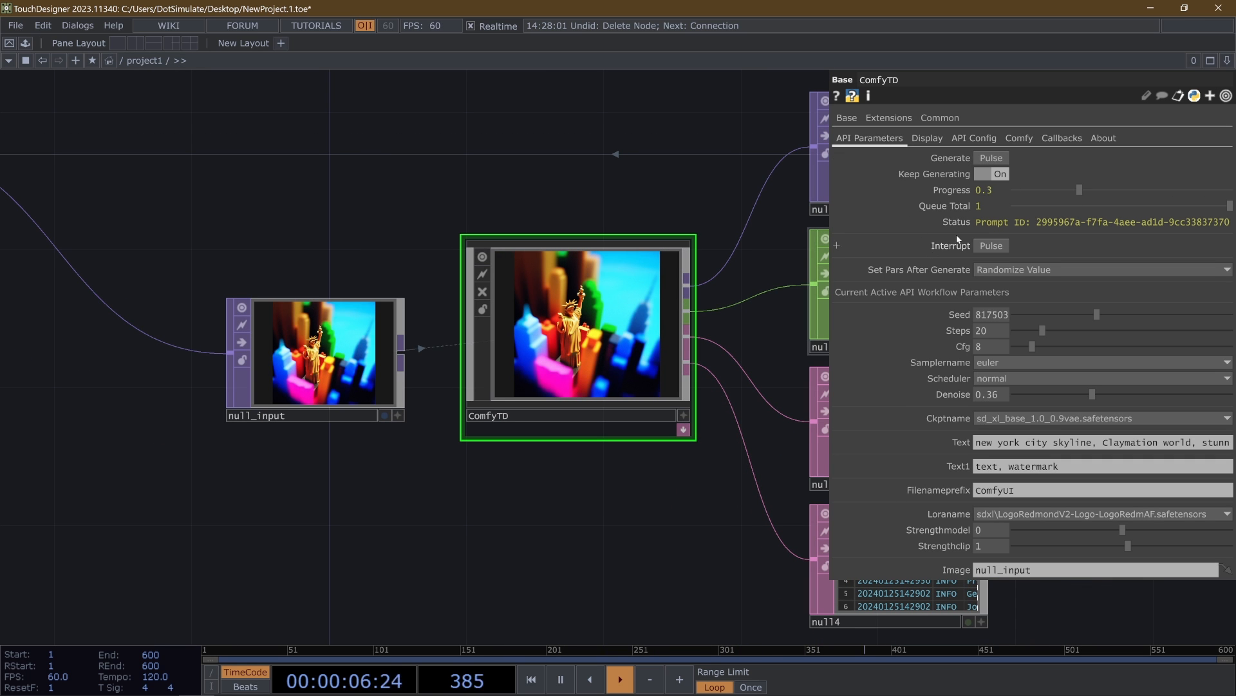
pyautogui.scroll(4, 600, 313)
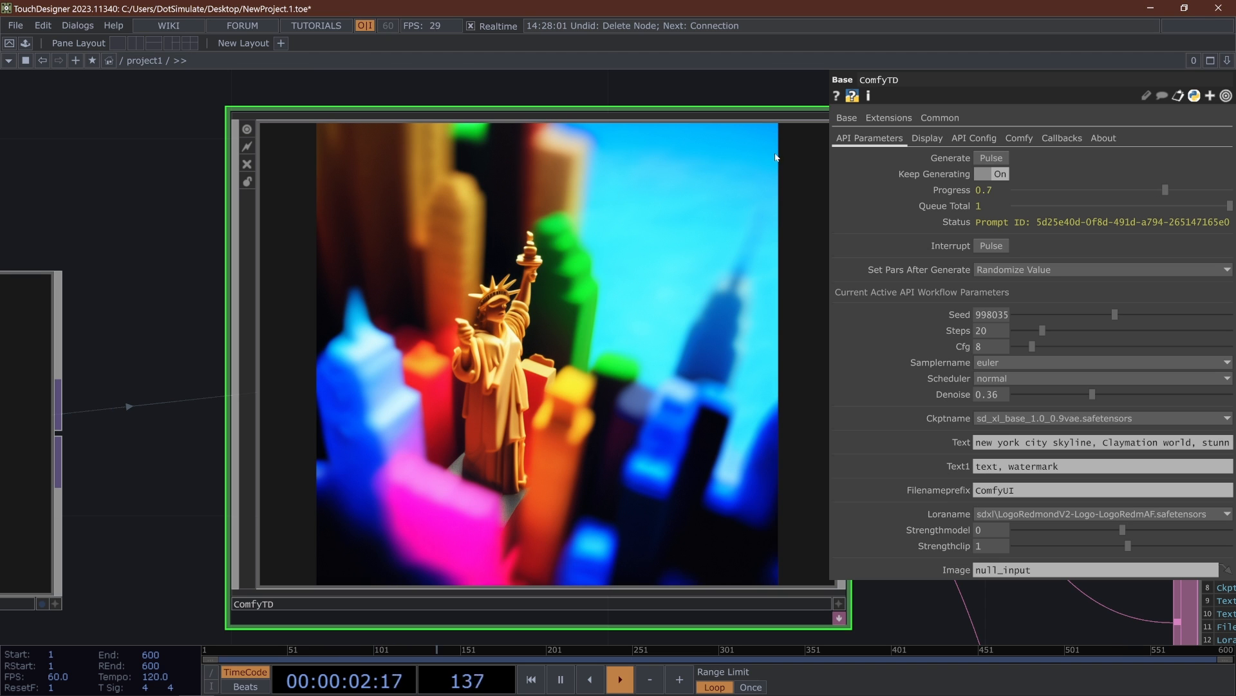
# - Raise ComfyTD's Denoise to 0.387 and watch how the continuously generated image changes
pyautogui.scroll(-2, 526, 374)
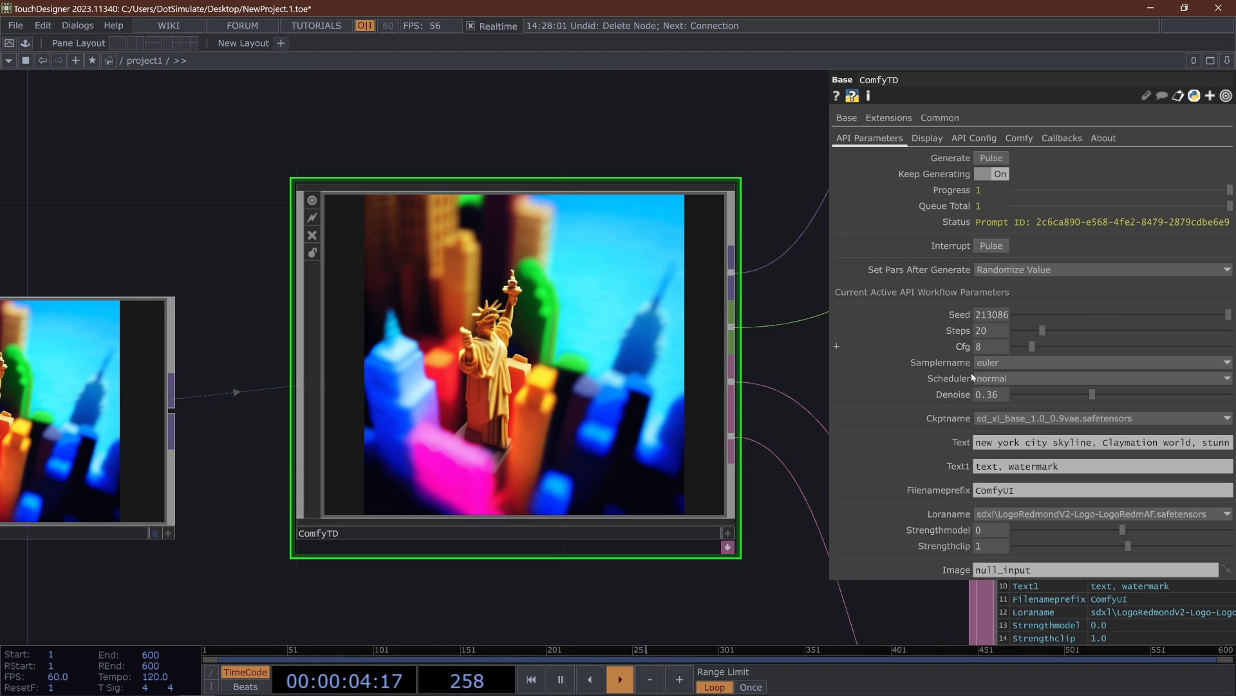
pyautogui.click(1098, 395)
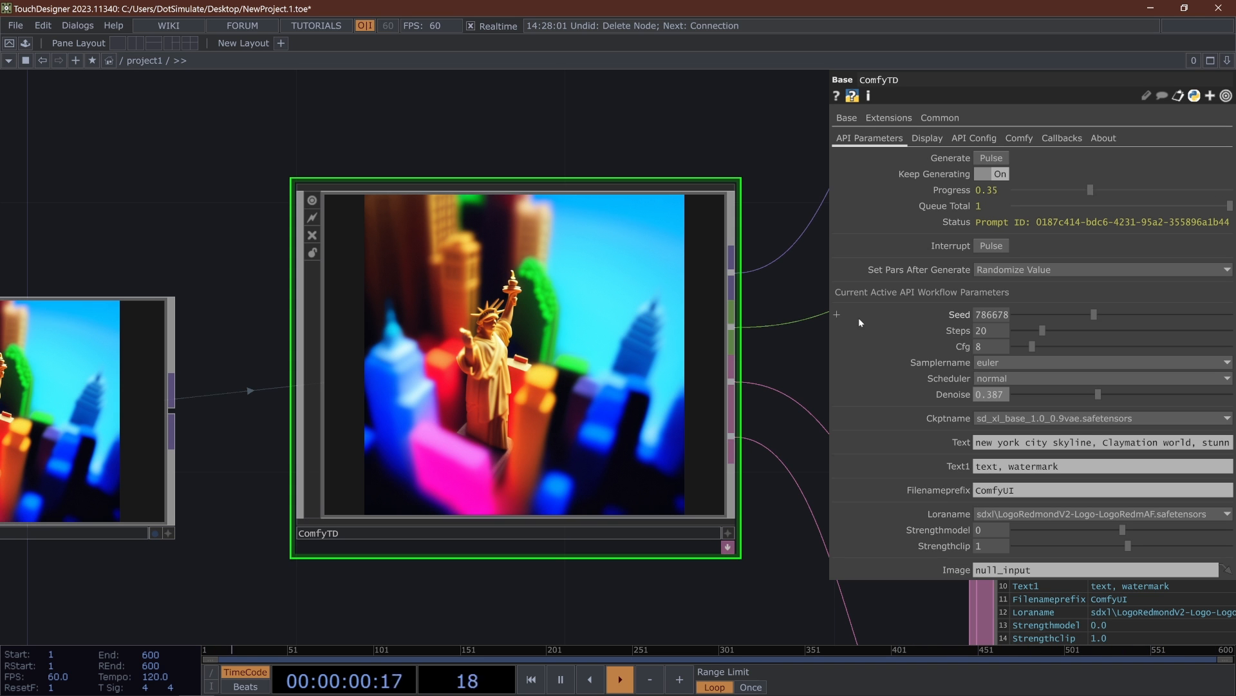
pyautogui.scroll(-2, 292, 387)
pyautogui.scroll(-3, 390, 375)
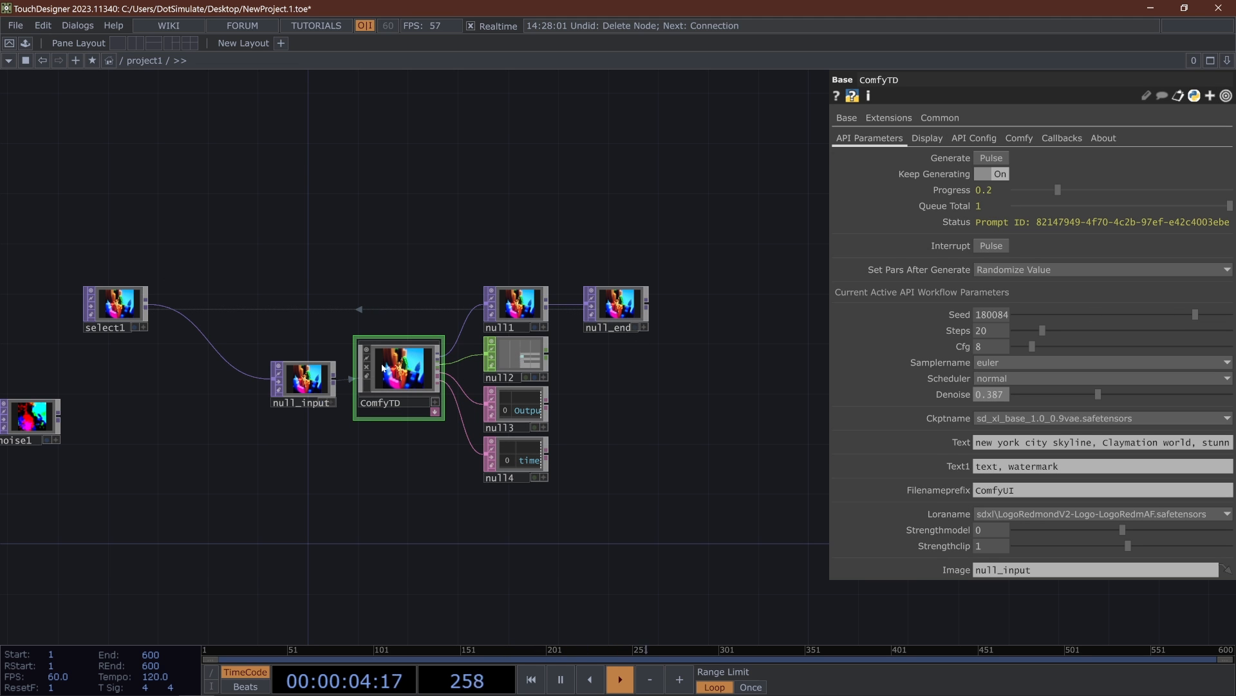
pyautogui.scroll(8, 398, 353)
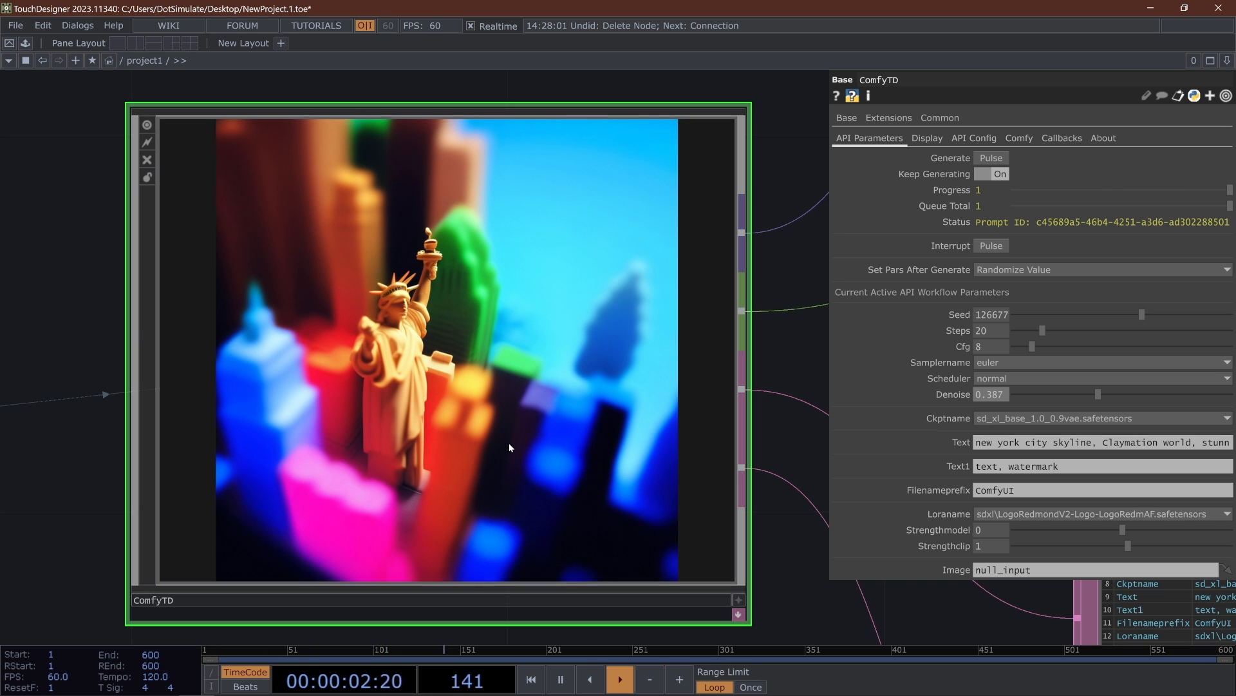
# - Look over the checkpoint models available for ComfyTD's Ckptname parameter without switching models
pyautogui.click(1063, 418)
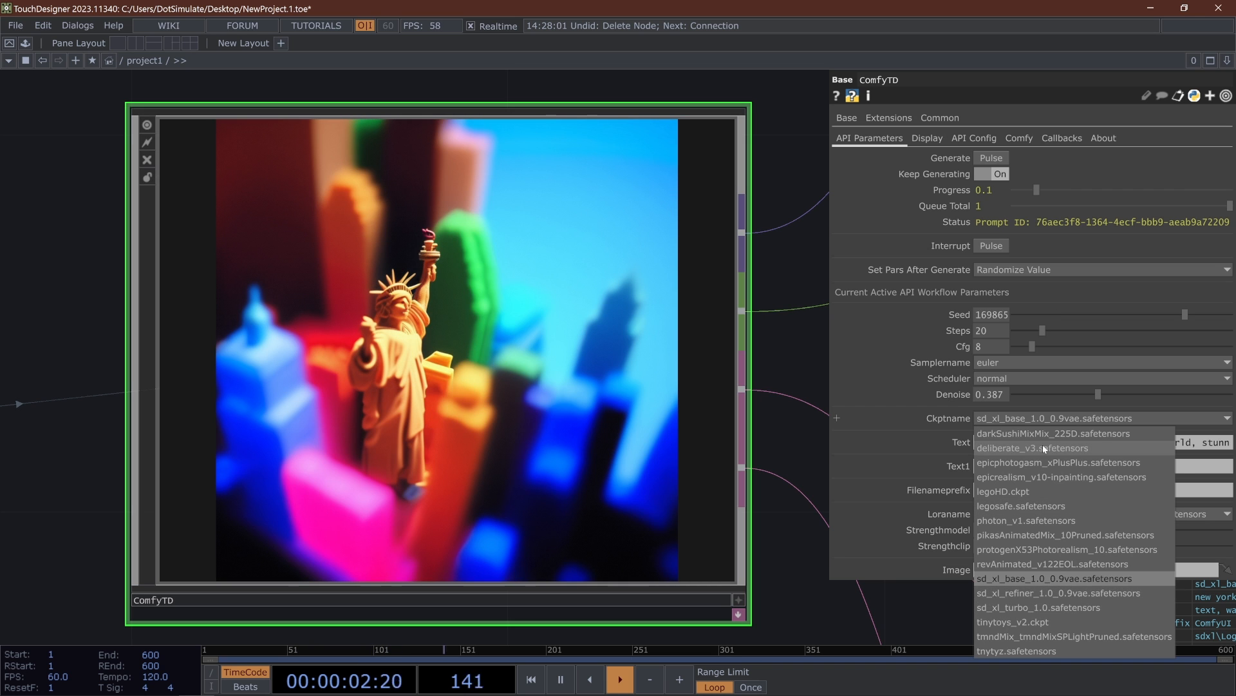
pyautogui.click(764, 399)
pyautogui.scroll(-4, 586, 346)
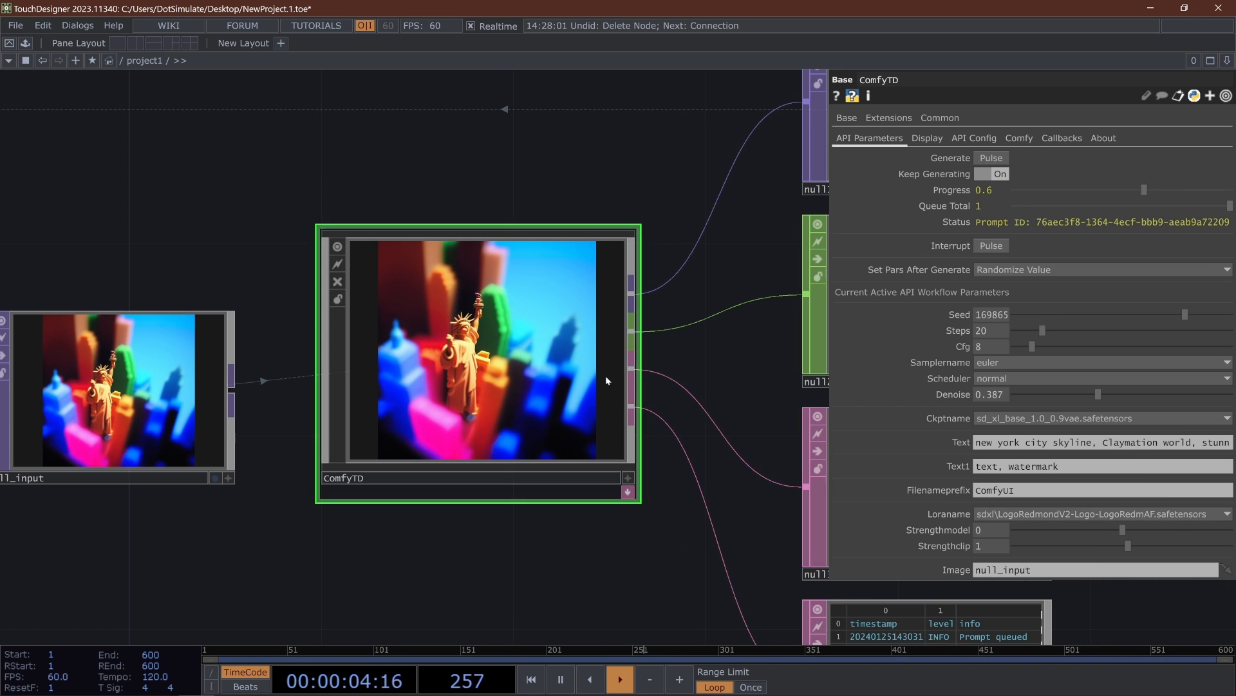
# - Add a Lens Distort TOP fed by select1 and place it in the feedback chain below select1
pyautogui.scroll(-3, 600, 365)
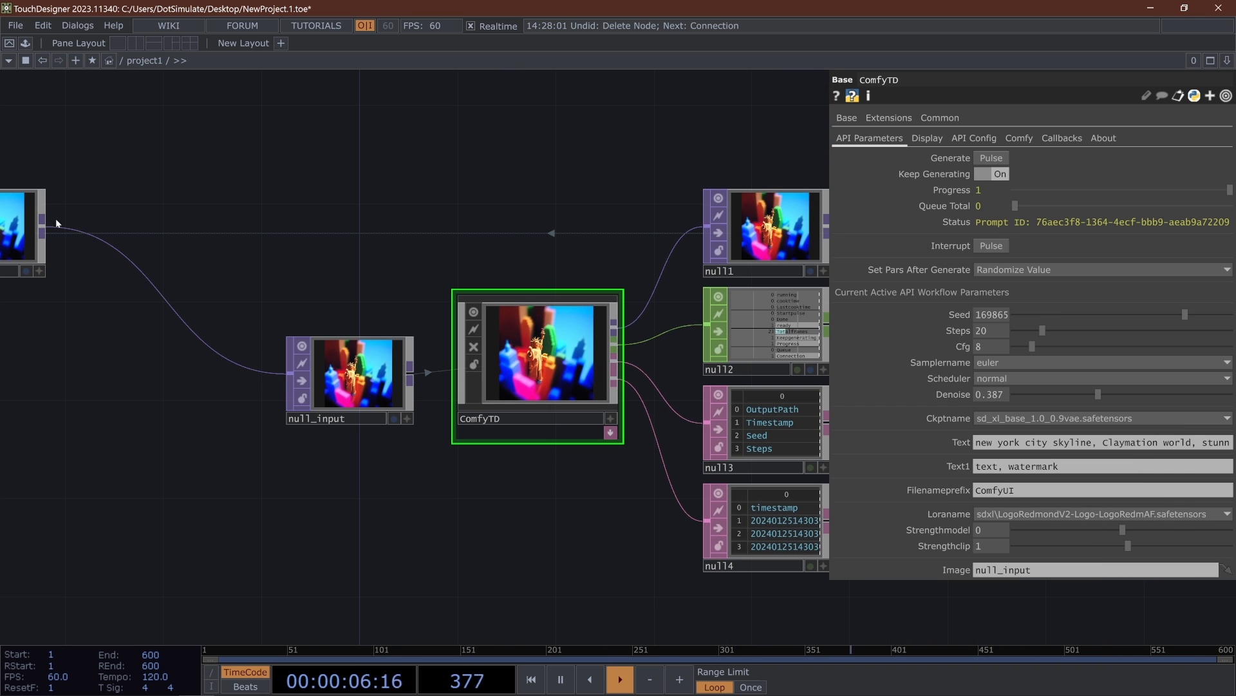
pyautogui.moveTo(44, 230); pyautogui.dragTo(95, 407)
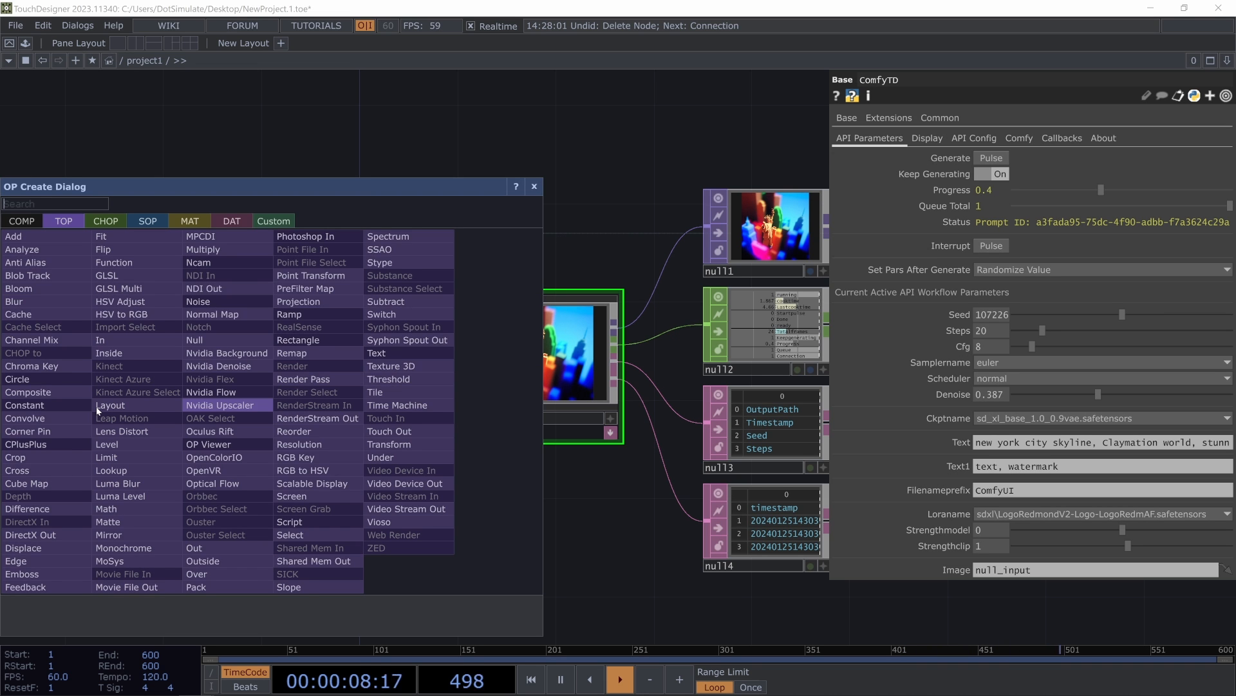
pyautogui.write('lens')
pyautogui.press('Return')
pyautogui.moveTo(332, 266); pyautogui.dragTo(490, 282)
pyautogui.moveTo(357, 462); pyautogui.dragTo(388, 533)
# - Add a Transform TOP after lensdistort1 and wire its output into null_input
pyautogui.moveTo(358, 491); pyautogui.dragTo(435, 559)
pyautogui.write('tran')
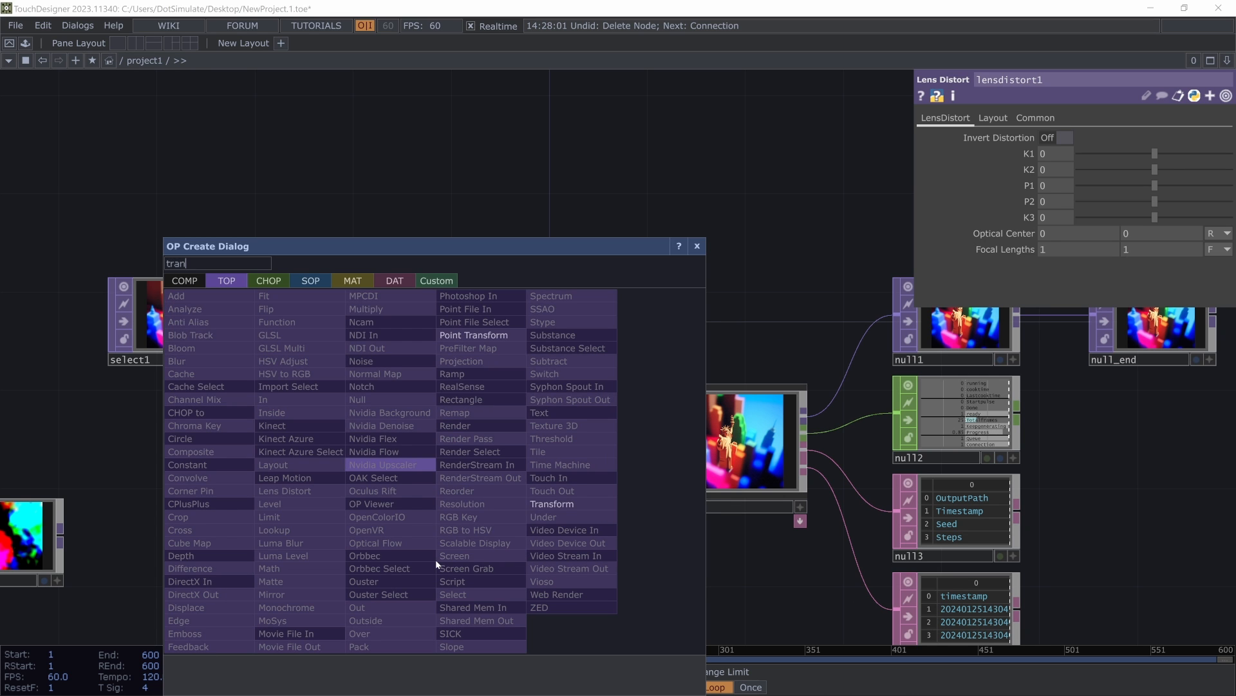
pyautogui.press('Return')
pyautogui.click(436, 559)
pyautogui.moveTo(312, 500); pyautogui.dragTo(214, 523)
pyautogui.moveTo(431, 539); pyautogui.dragTo(332, 491)
pyautogui.moveTo(406, 510); pyautogui.dragTo(479, 462)
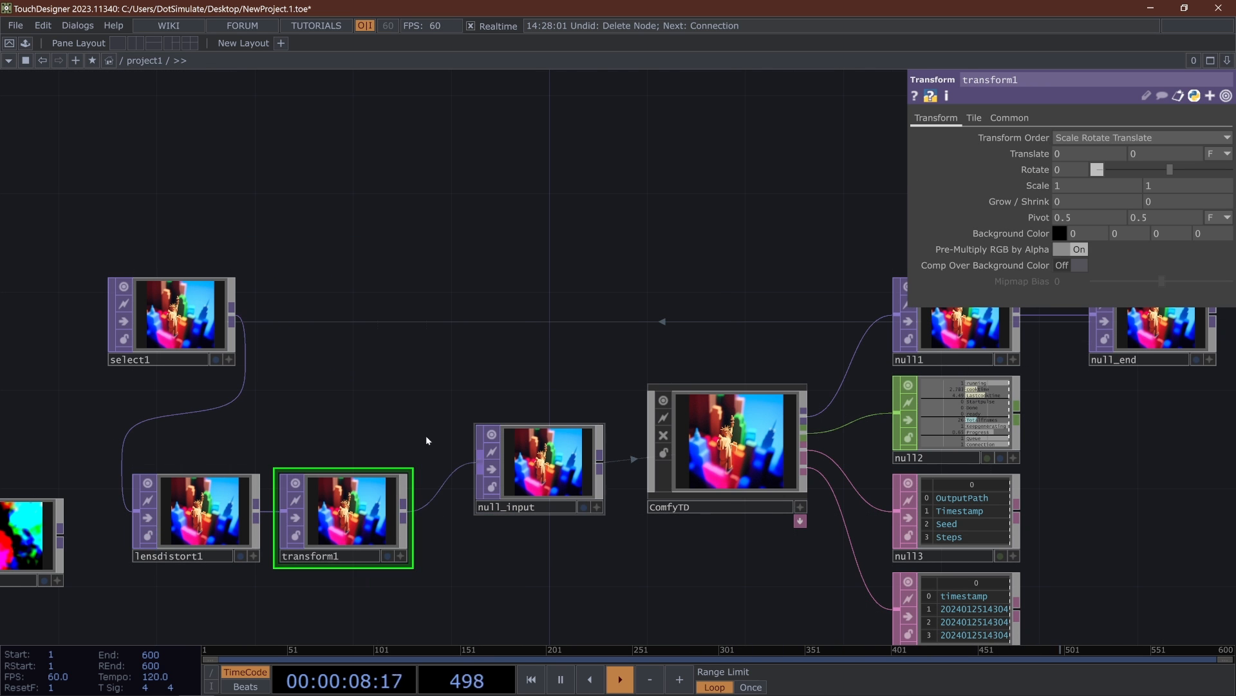
# - Try displaying null1's output as the network editor background
pyautogui.click(760, 466)
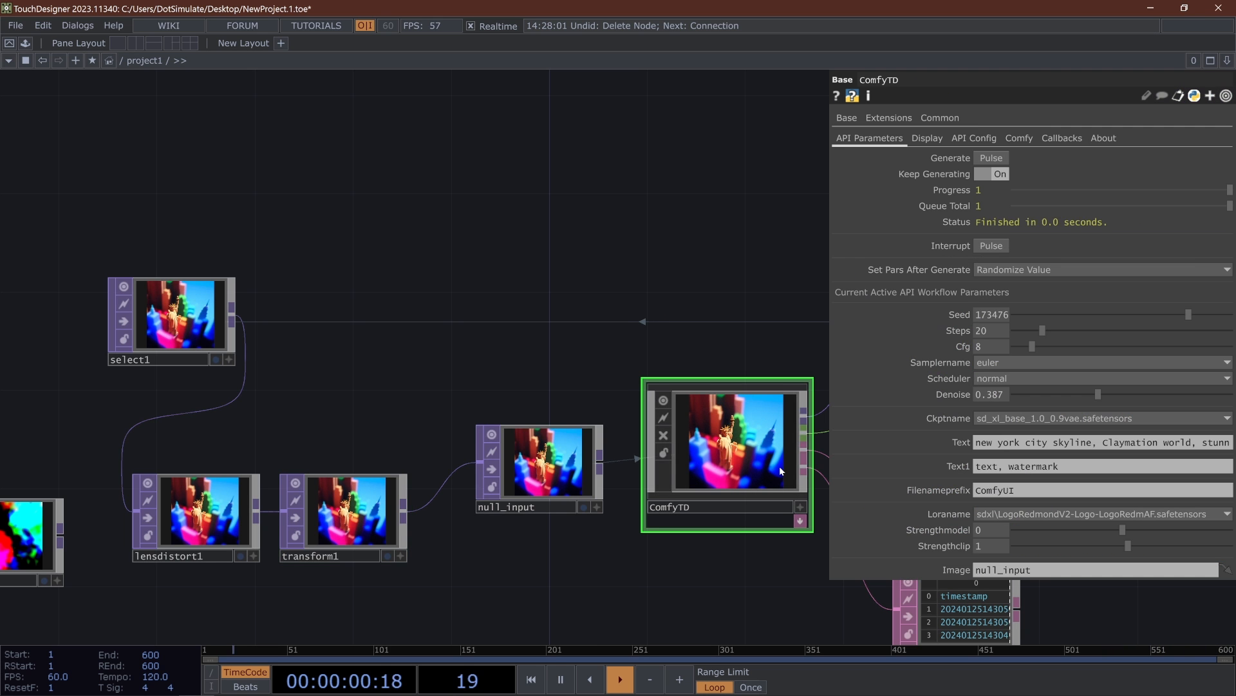
pyautogui.scroll(5, 741, 469)
pyautogui.scroll(-7, 741, 471)
pyautogui.moveTo(620, 416); pyautogui.dragTo(444, 338)
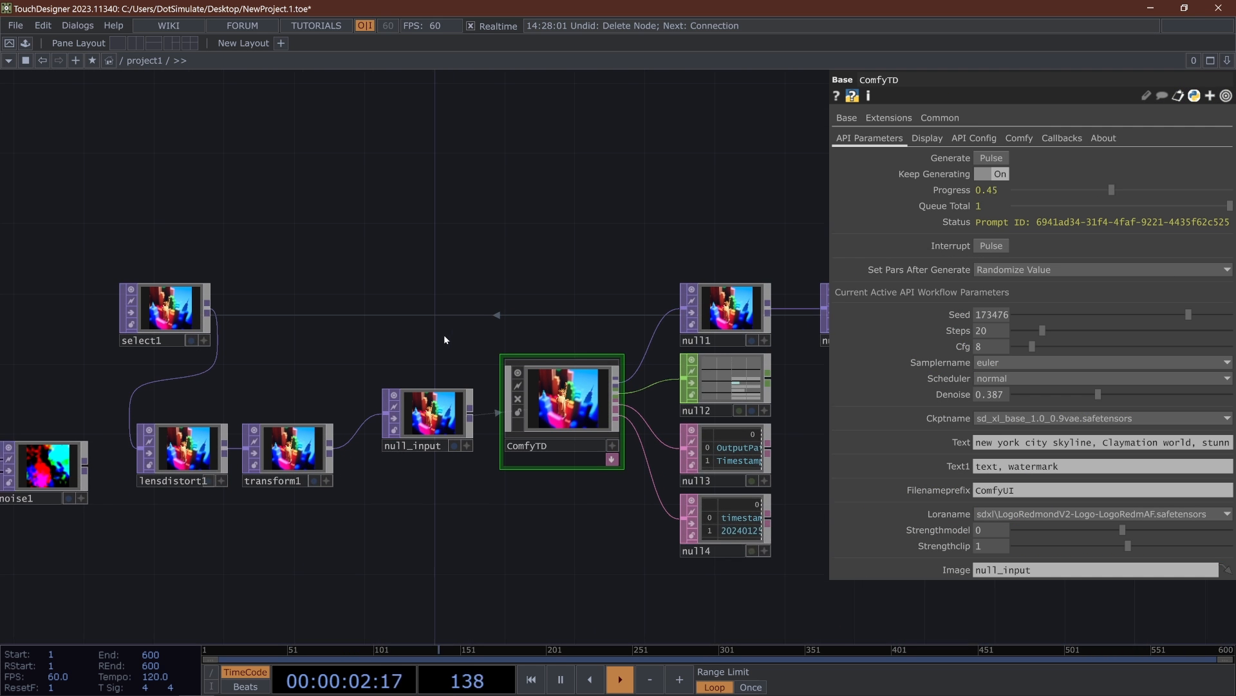
pyautogui.click(711, 308)
pyautogui.press('d')
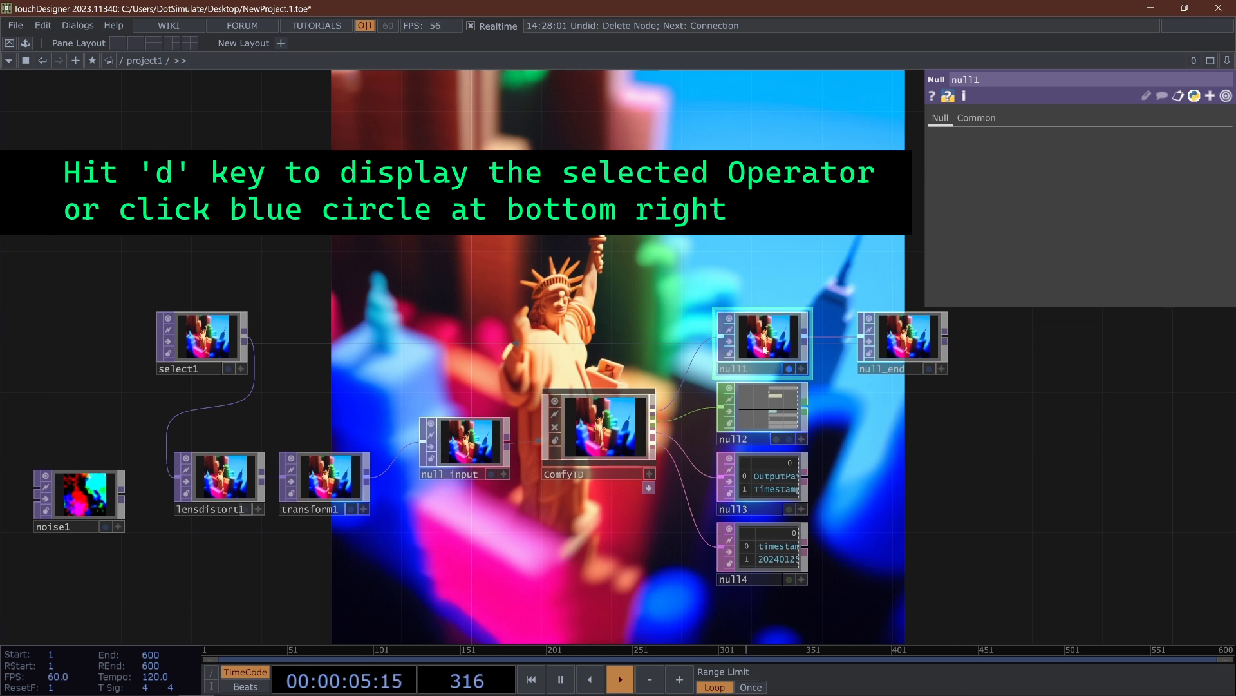
pyautogui.click(219, 478)
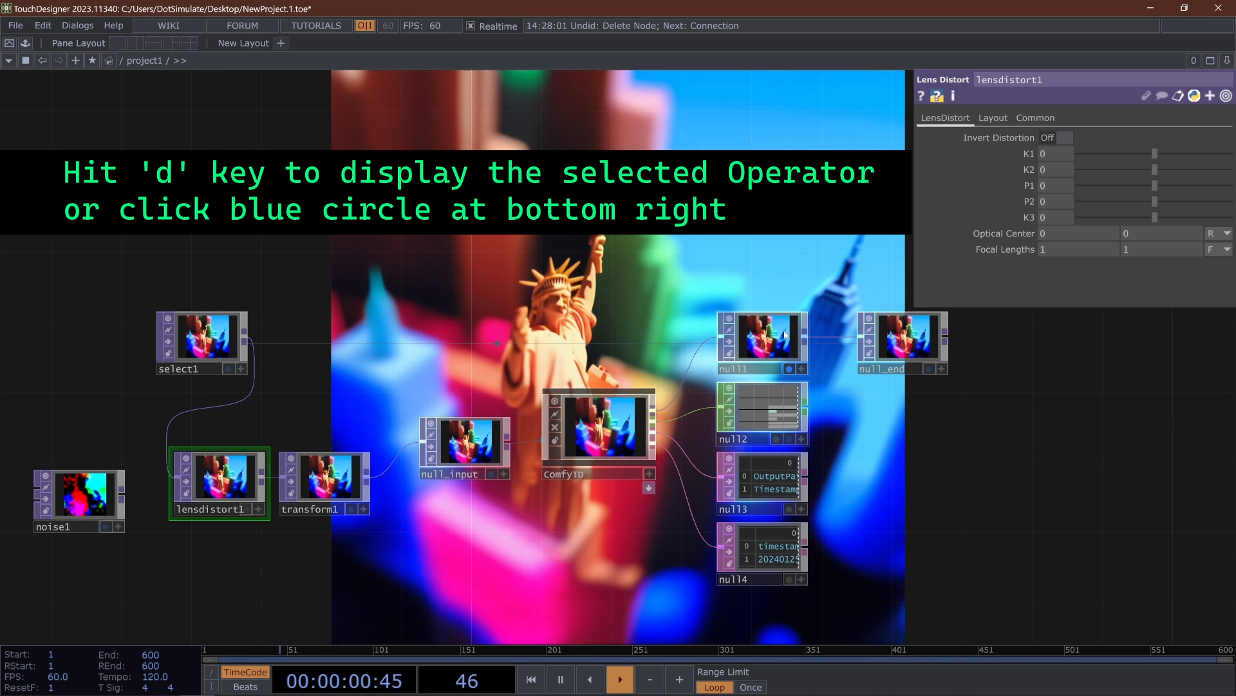
pyautogui.click(789, 368)
# - Display null_input's output as the network editor background
pyautogui.click(228, 483)
pyautogui.click(328, 478)
pyautogui.click(469, 444)
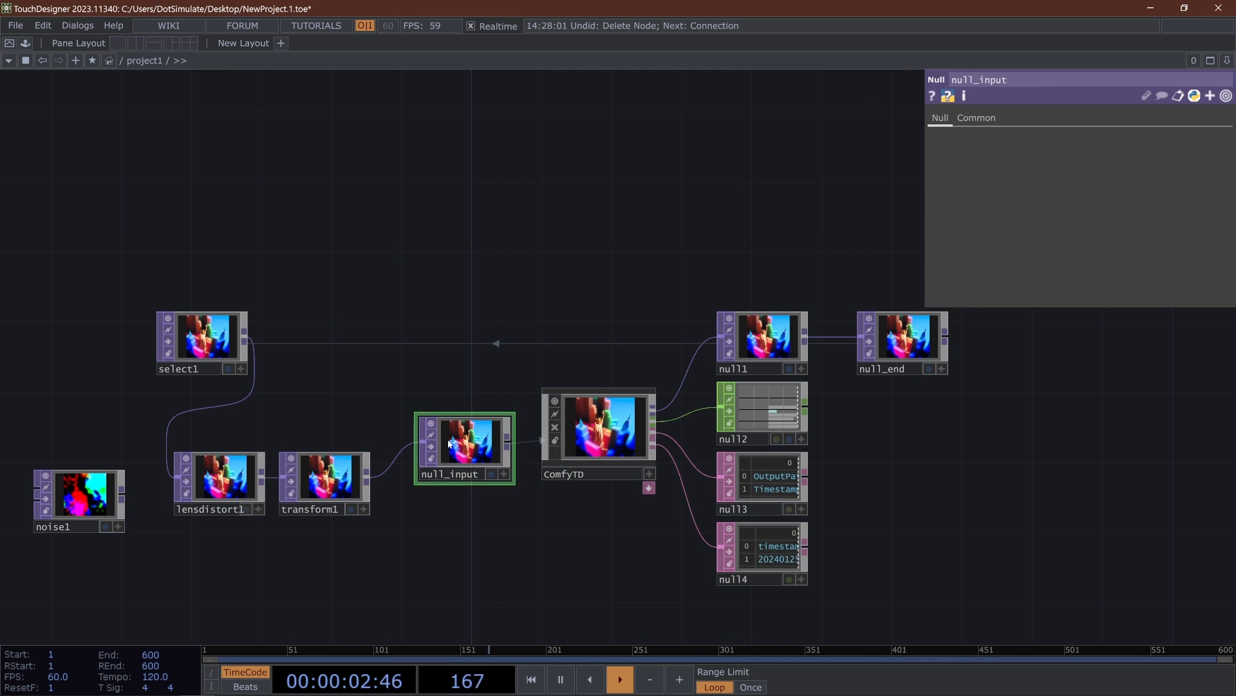
pyautogui.click(490, 474)
# - Change the Extend Mode of lensdistort1 and return to its distortion parameters
pyautogui.click(226, 480)
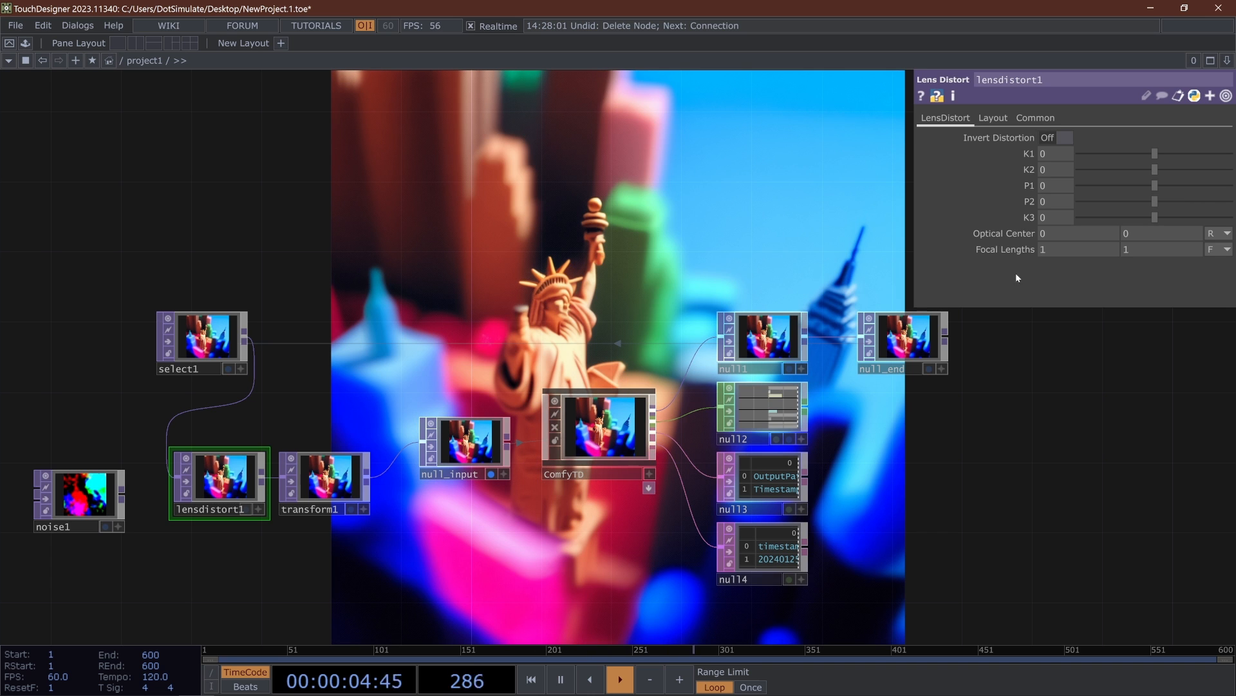
pyautogui.click(992, 118)
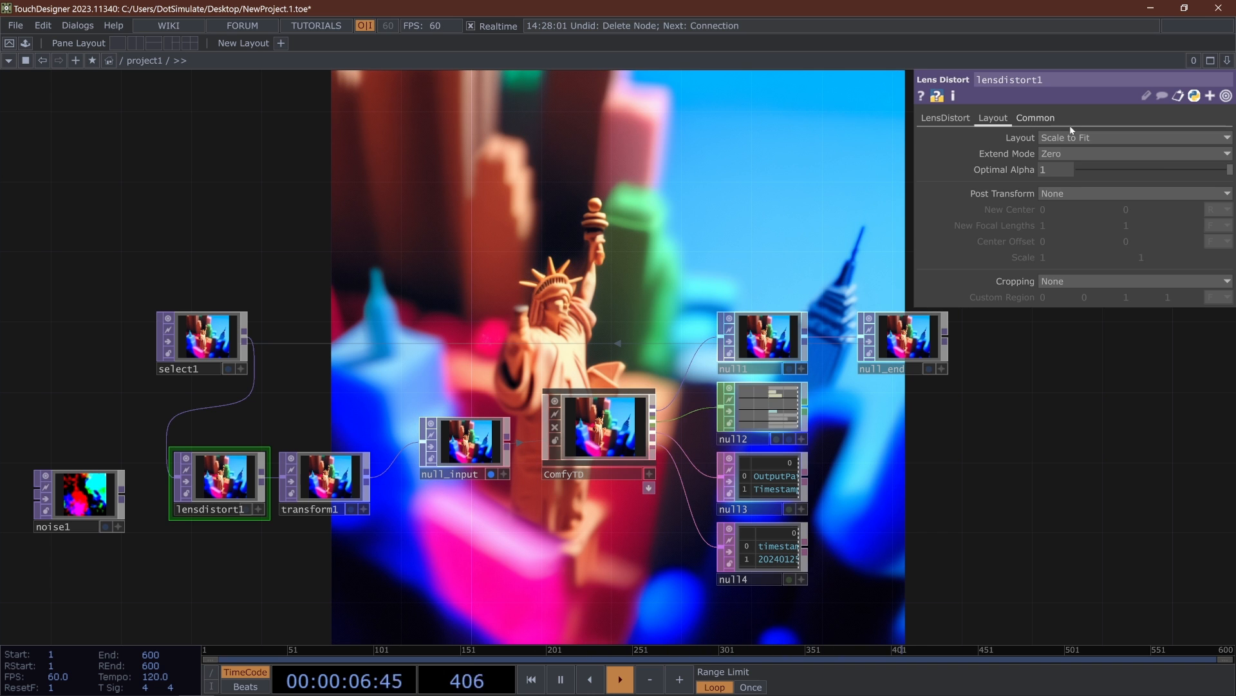
pyautogui.click(1069, 154)
pyautogui.click(1057, 198)
pyautogui.click(945, 119)
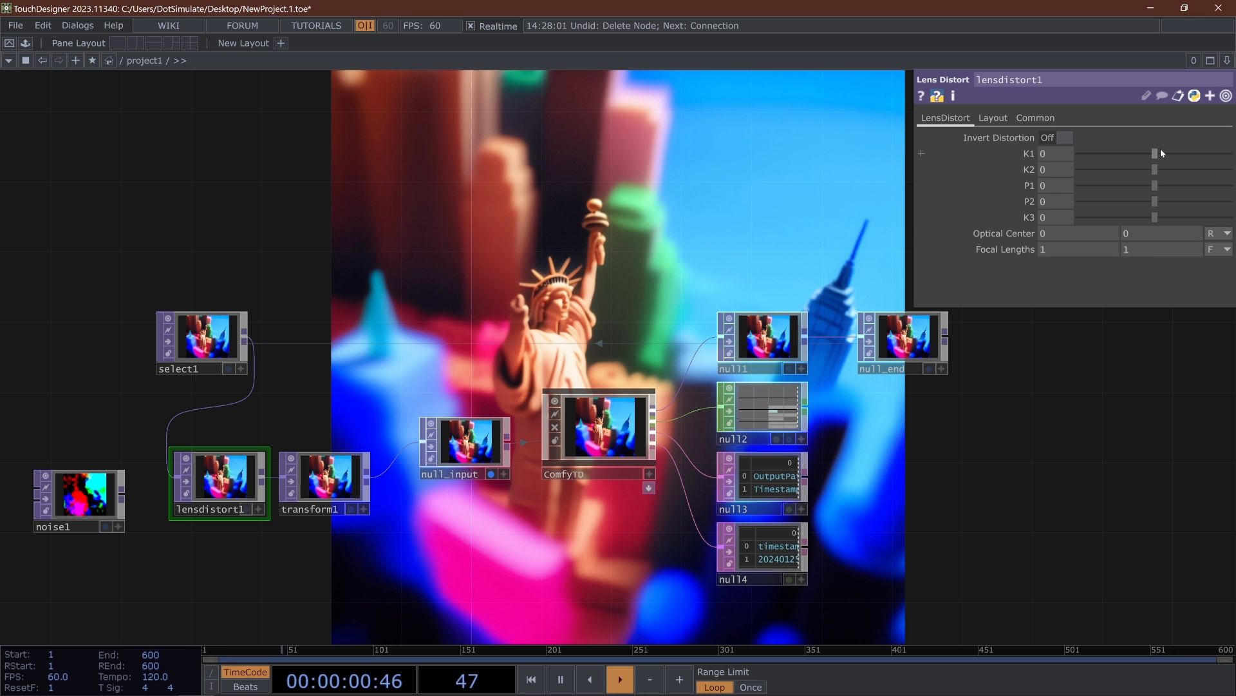
# - Set lensdistort1's K1 to 1, then reduce it to 0.615 and finally 0.481, watching ComfyTD's output
pyautogui.moveTo(1156, 152); pyautogui.dragTo(1209, 153)
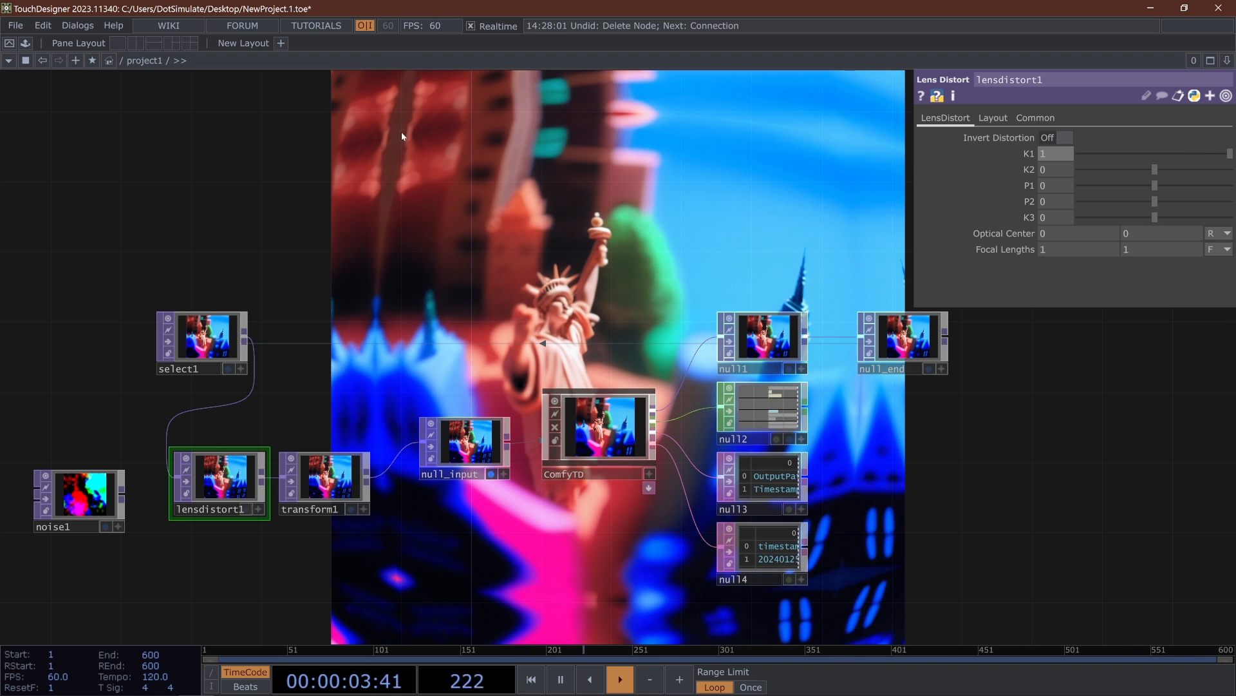
pyautogui.moveTo(1228, 154); pyautogui.dragTo(1202, 153)
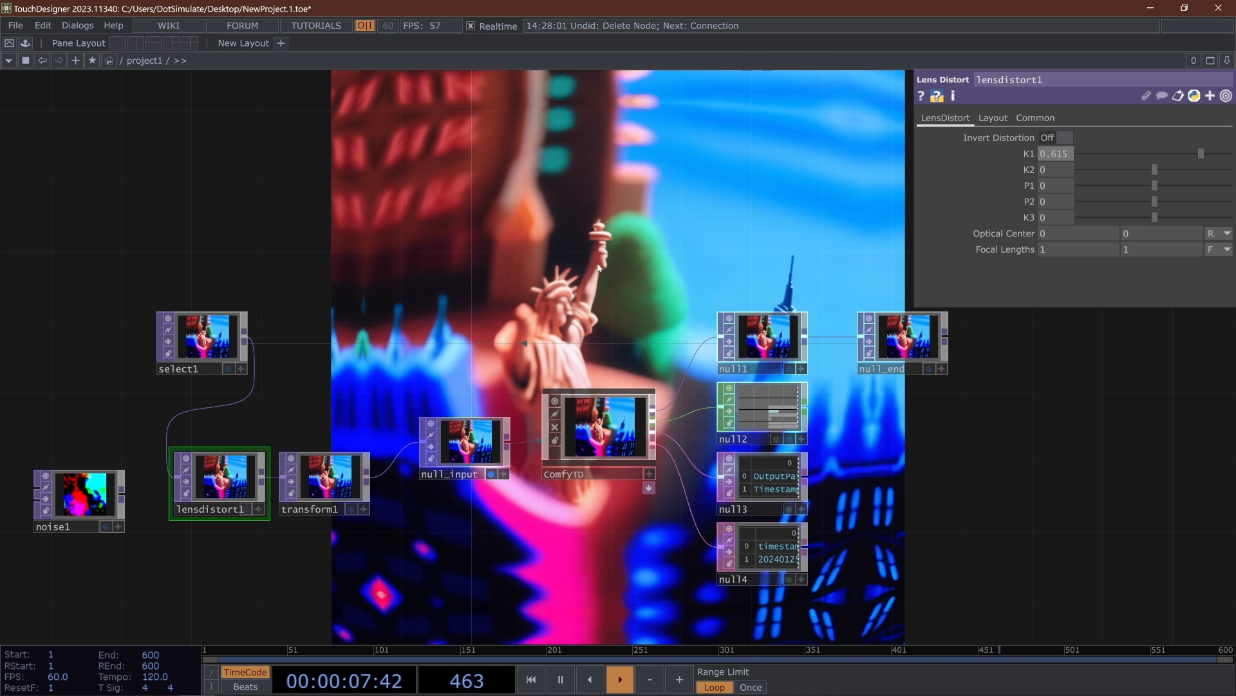
pyautogui.moveTo(1202, 154); pyautogui.dragTo(1191, 154)
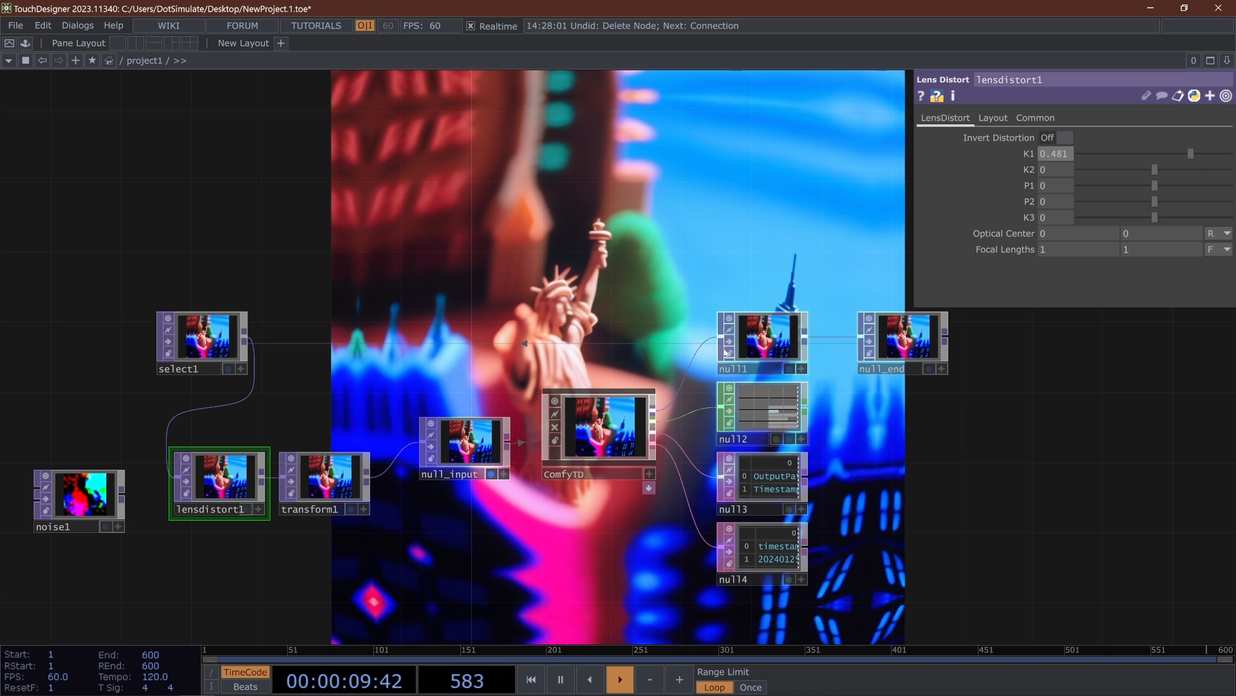
pyautogui.scroll(5, 612, 445)
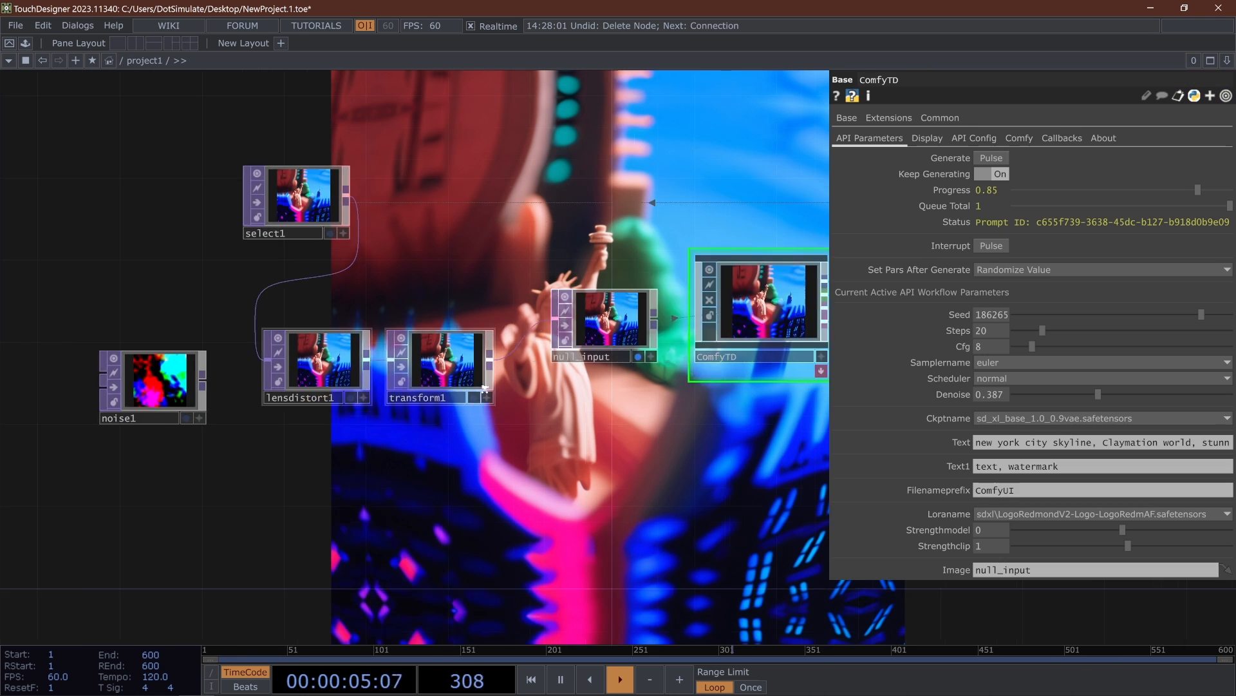
pyautogui.scroll(1, 399, 359)
# - Scale transform1 uniformly to 1.09, then increase both Scale values to 1.15
pyautogui.click(432, 361)
pyautogui.moveTo(475, 249); pyautogui.dragTo(321, 275)
pyautogui.middleClick(1027, 185)
pyautogui.moveTo(1029, 202); pyautogui.dragTo(965, 221, button='middle')
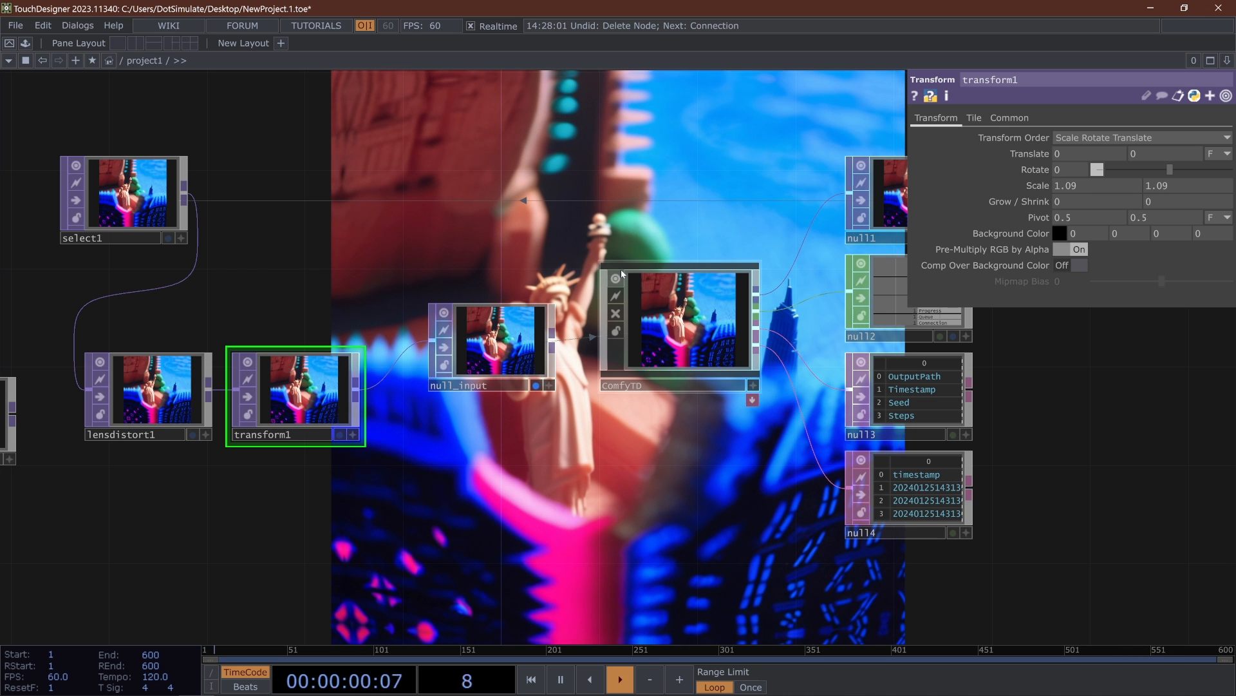
pyautogui.moveTo(563, 299); pyautogui.dragTo(516, 342)
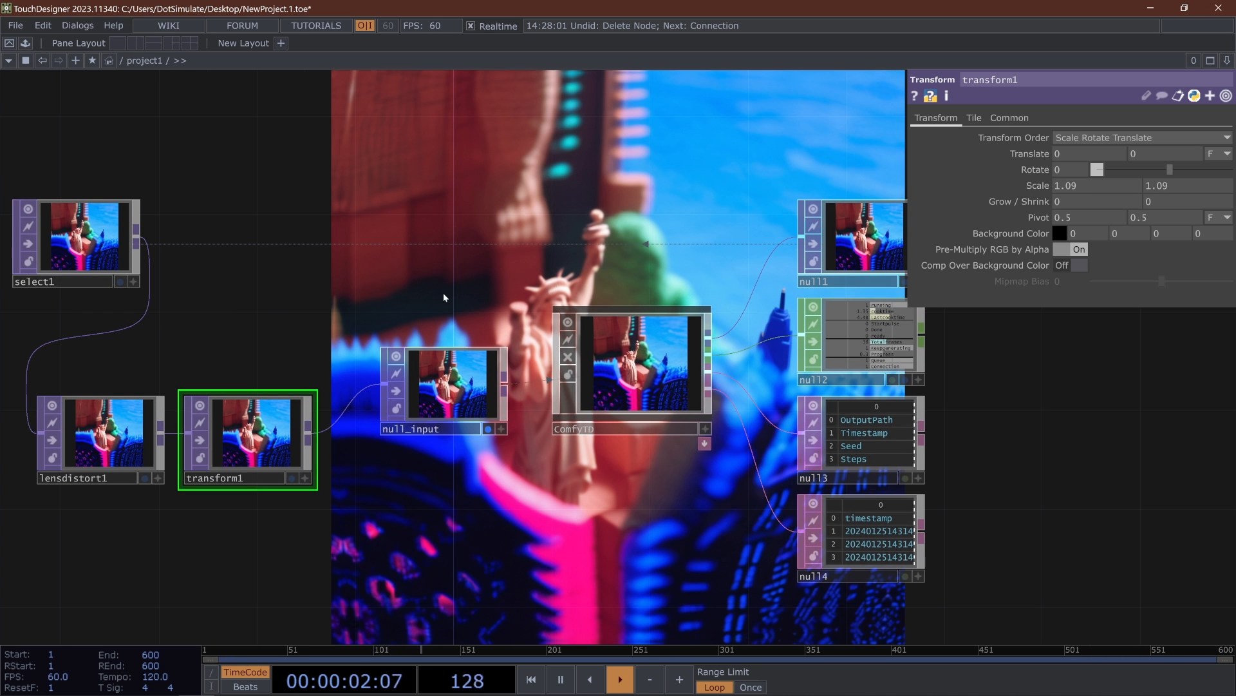
pyautogui.moveTo(1033, 188); pyautogui.dragTo(1015, 192, button='middle')
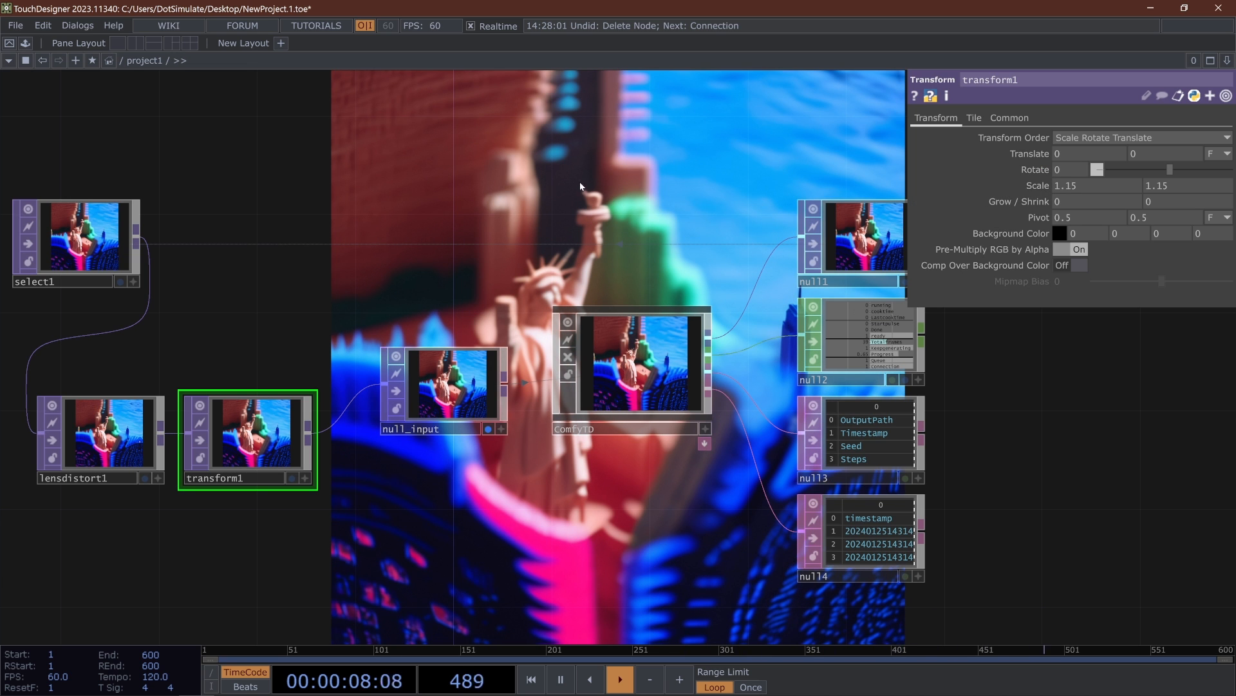
pyautogui.moveTo(566, 206); pyautogui.dragTo(625, 269)
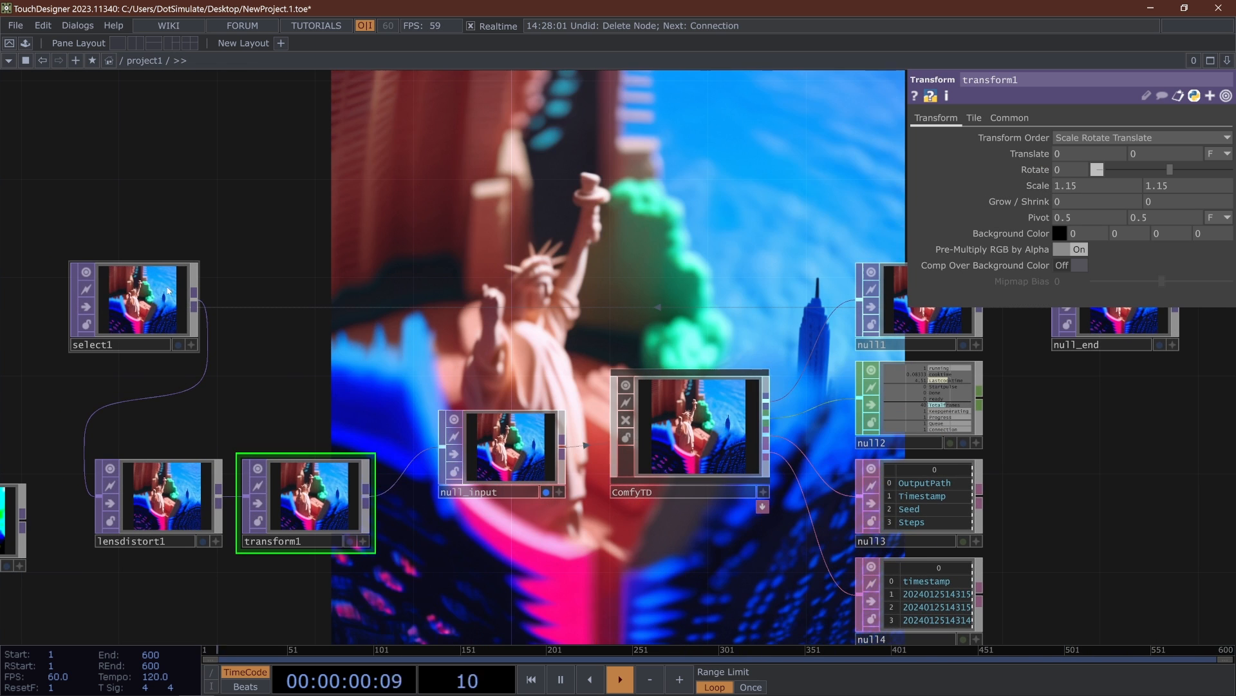
# - Inspect ComfyTD's generated image, then set transform1's Translate to 0.06 and -0.07
pyautogui.scroll(8, 699, 425)
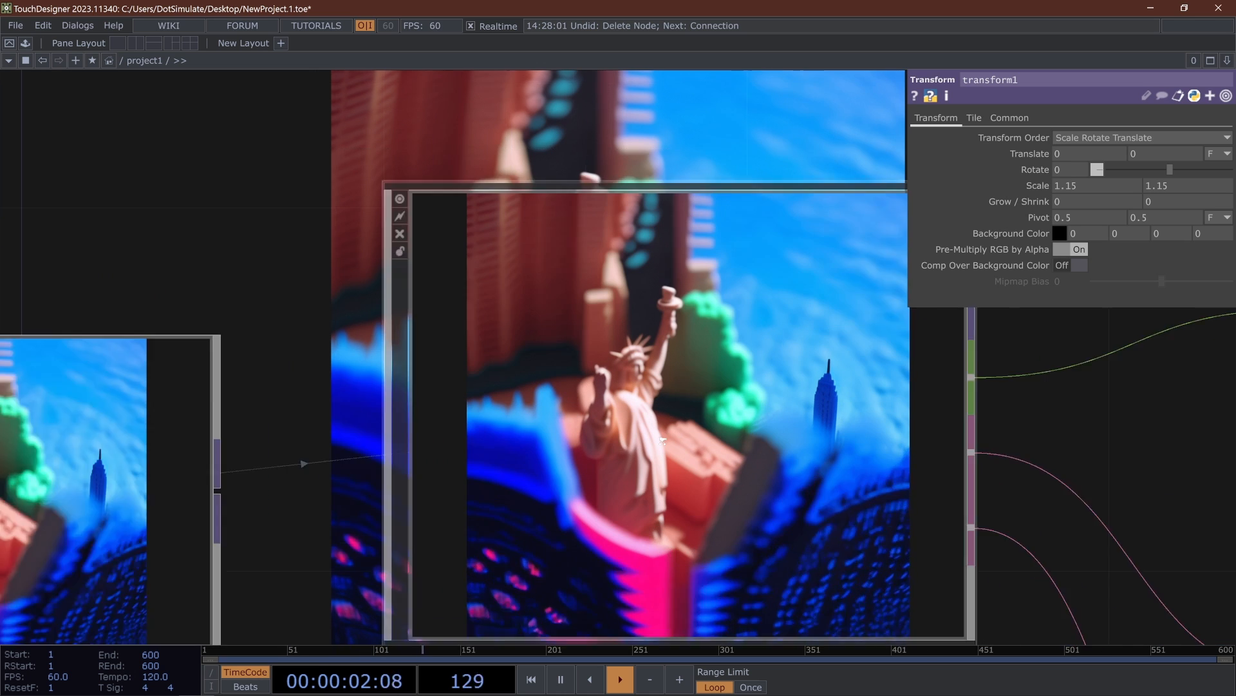
pyautogui.scroll(-5, 615, 326)
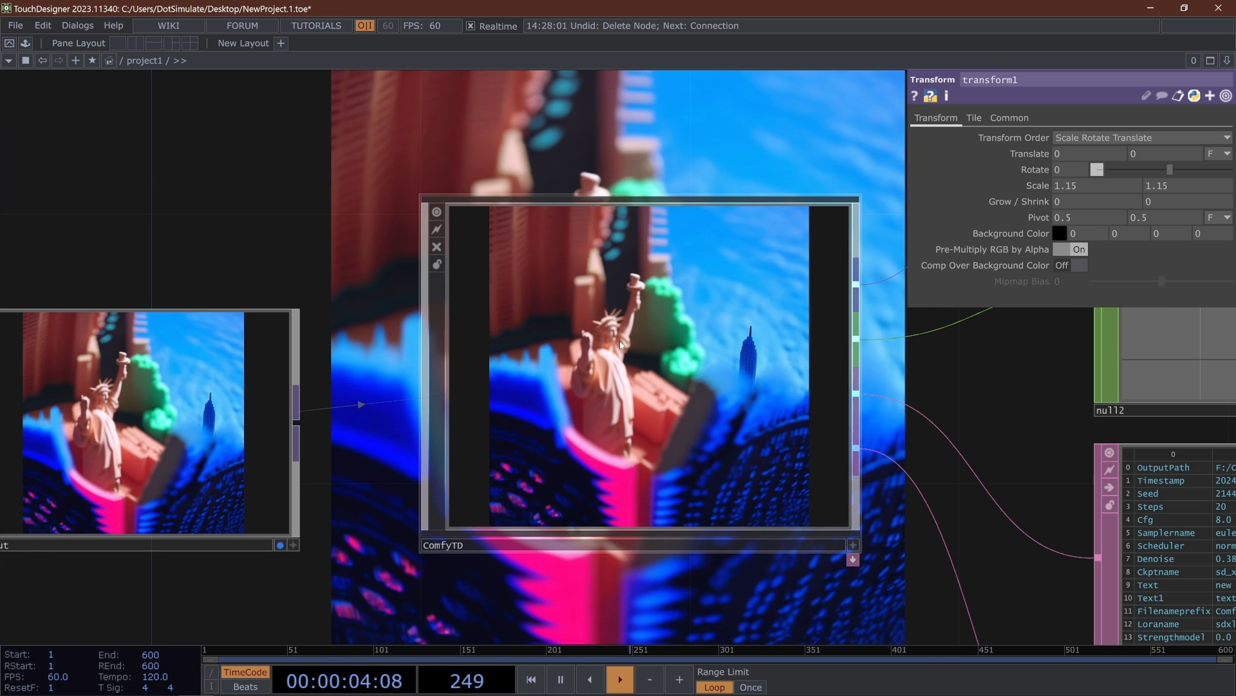
pyautogui.scroll(-4, 621, 340)
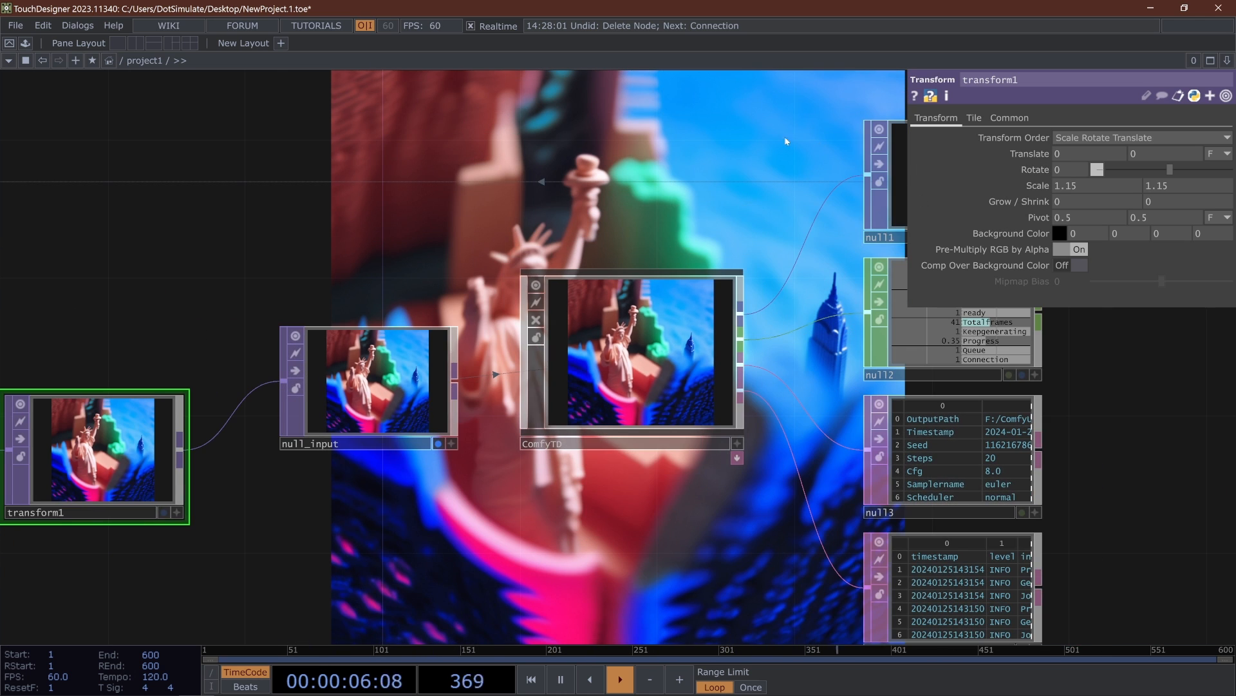
pyautogui.middleClick(1080, 155)
pyautogui.moveTo(1083, 169); pyautogui.dragTo(1106, 128, button='middle')
pyautogui.middleClick(1153, 155)
pyautogui.moveTo(1158, 172); pyautogui.dragTo(1119, 138, button='middle')
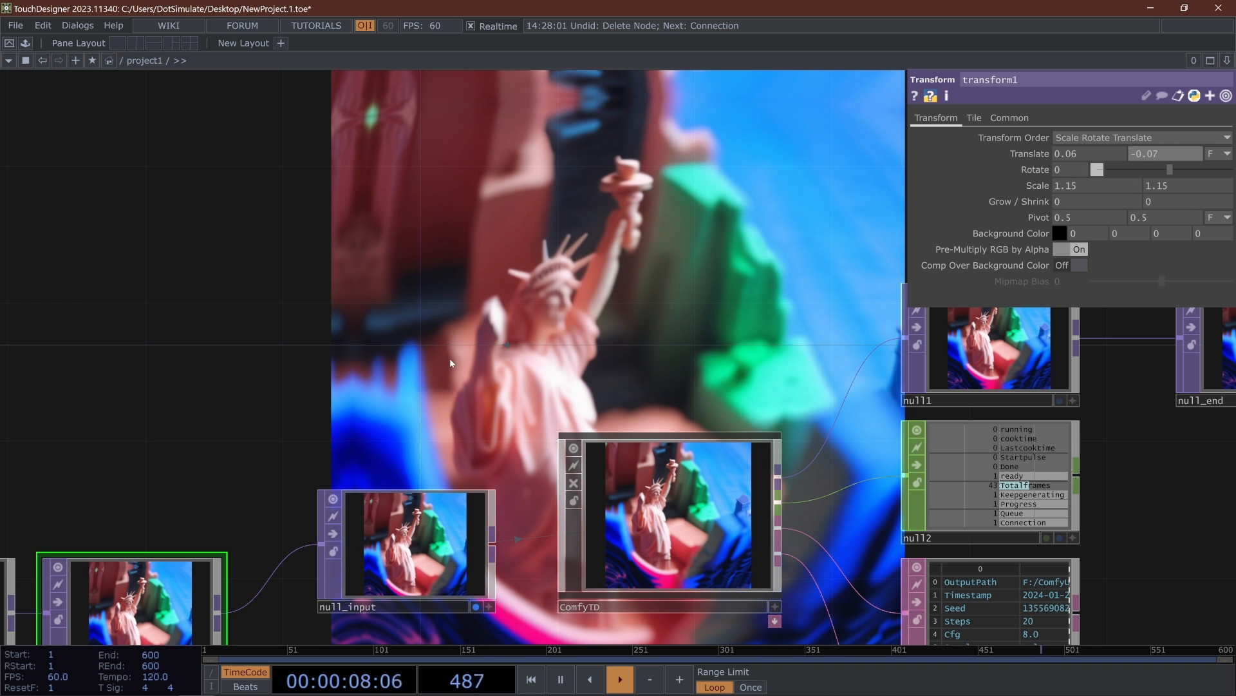
# - Reduce transform1's Translate to 0.02 and -0.02, then to 0.01 and -0.01
pyautogui.moveTo(1075, 154)
pyautogui.mouseDown(button='middle')
pyautogui.moveTo(1084, 163)
pyautogui.moveTo(1069, 169)
pyautogui.mouseUp(button='middle')
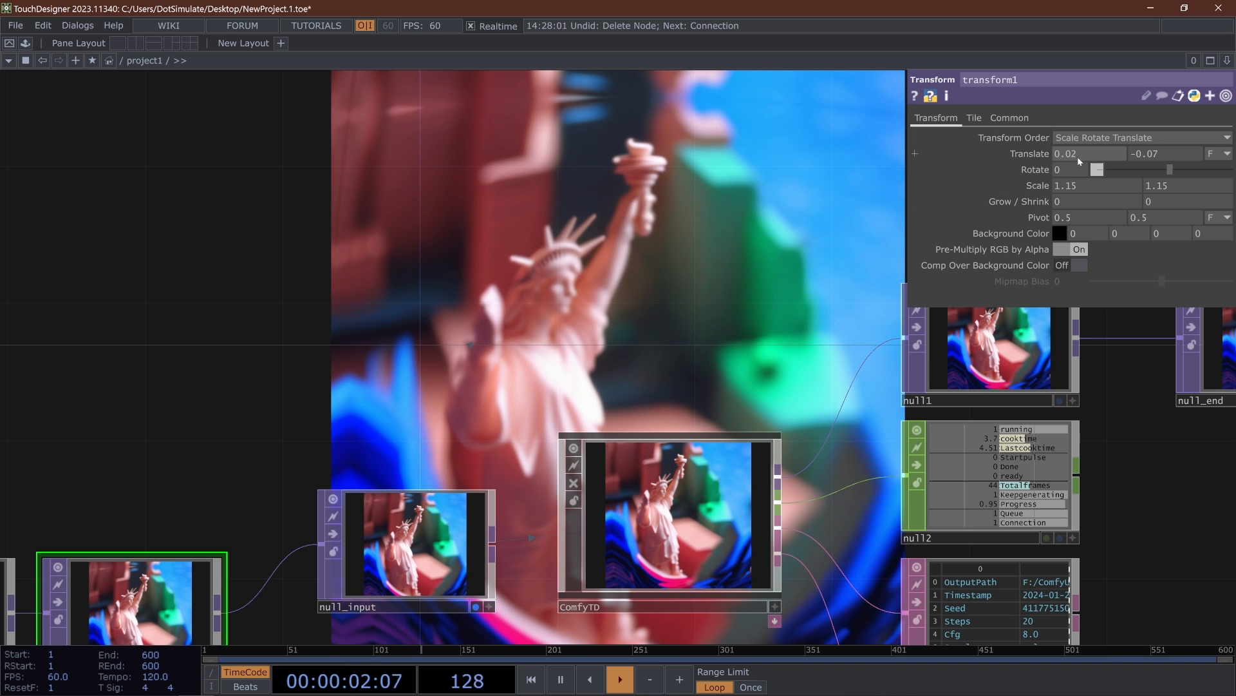
pyautogui.moveTo(1176, 152)
pyautogui.mouseDown(button='middle')
pyautogui.moveTo(1168, 171)
pyautogui.moveTo(1164, 136)
pyautogui.moveTo(1183, 137)
pyautogui.mouseUp(button='middle')
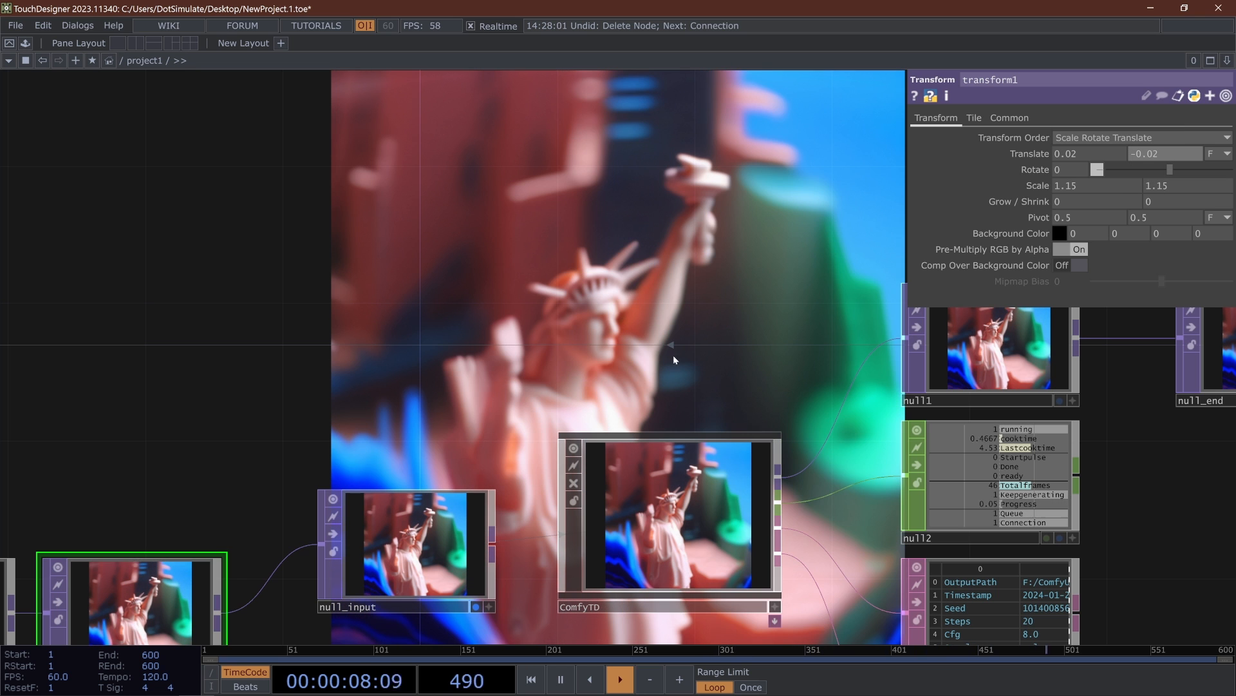
pyautogui.moveTo(1071, 155); pyautogui.dragTo(1082, 172, button='middle')
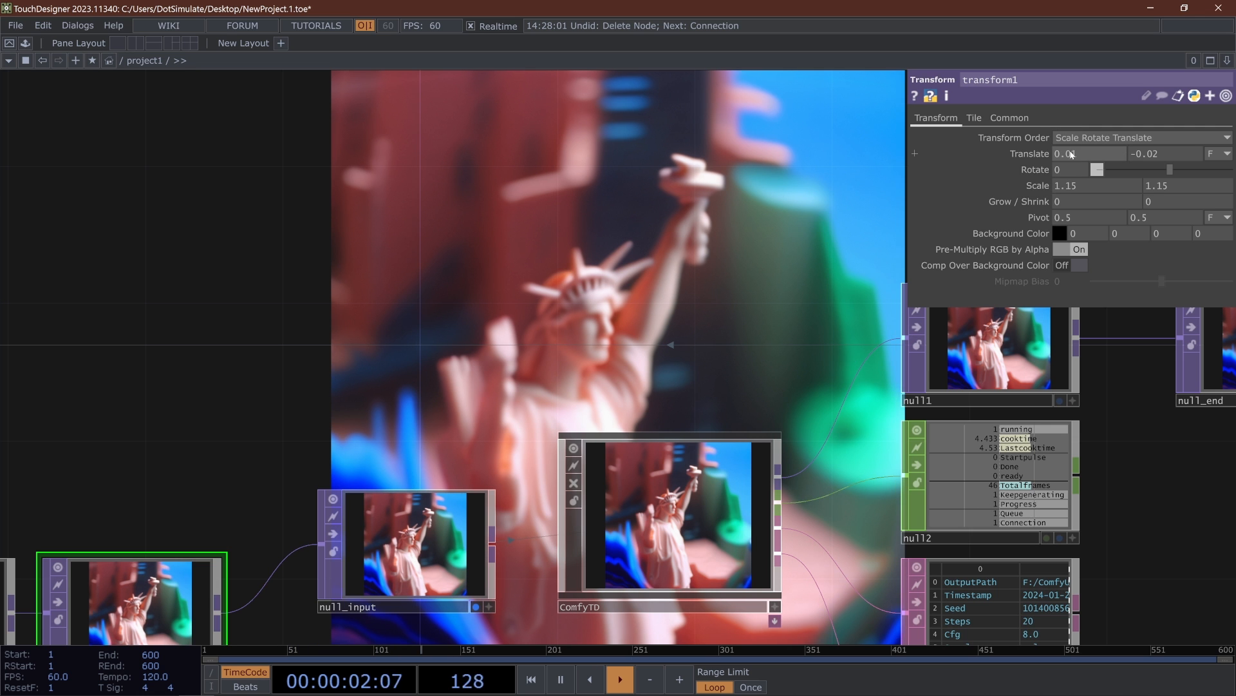
pyautogui.moveTo(1154, 160); pyautogui.dragTo(1179, 169, button='middle')
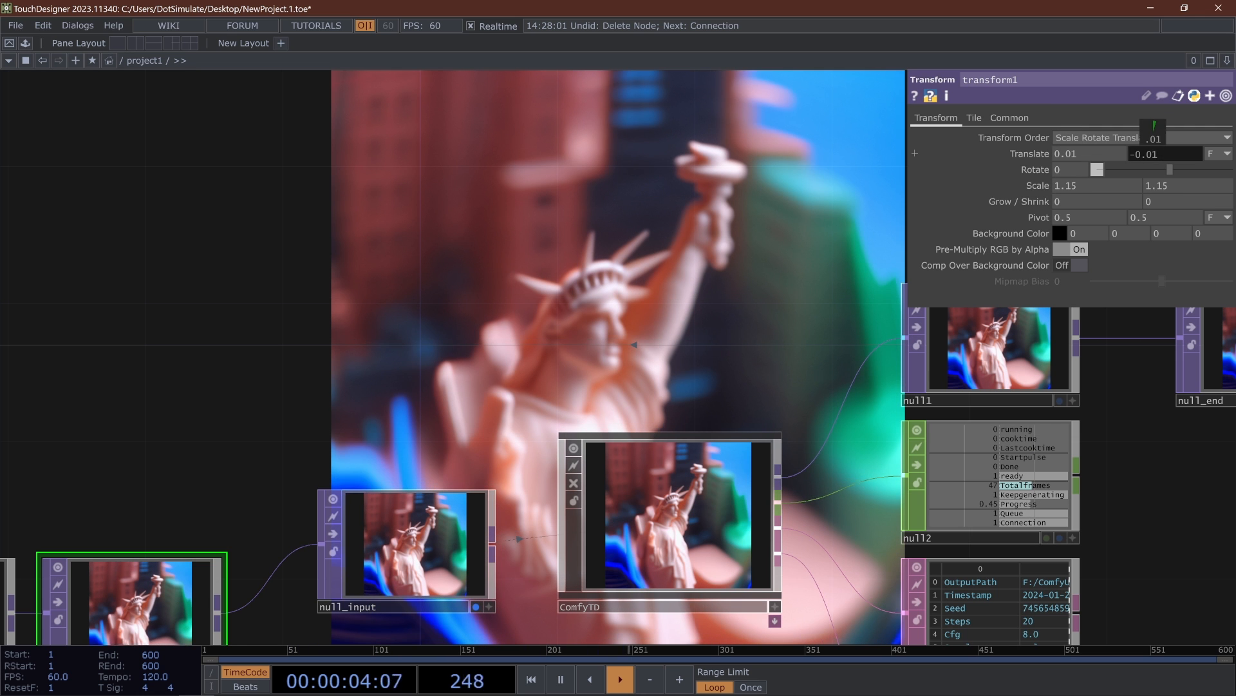
pyautogui.scroll(-3, 687, 296)
pyautogui.moveTo(650, 321); pyautogui.dragTo(629, 319)
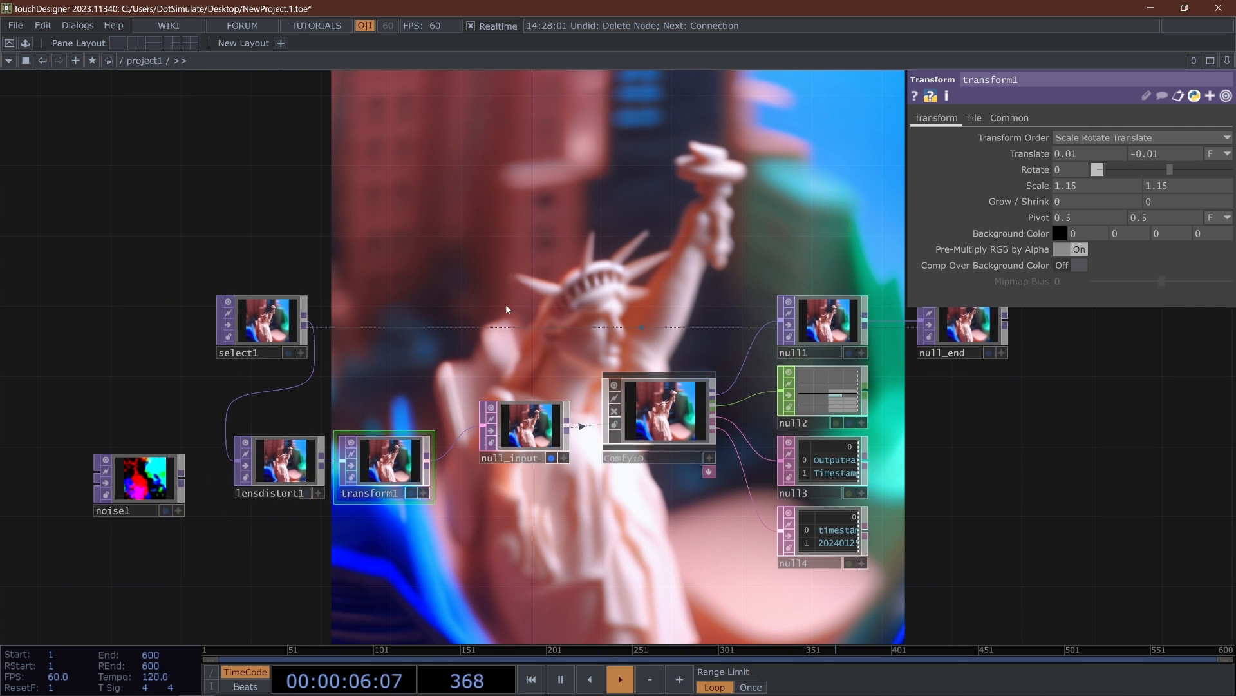
# - Move select1 away from lensdistort1 to make room and add a Level TOP fed by select1's output
pyautogui.moveTo(262, 320); pyautogui.dragTo(121, 249)
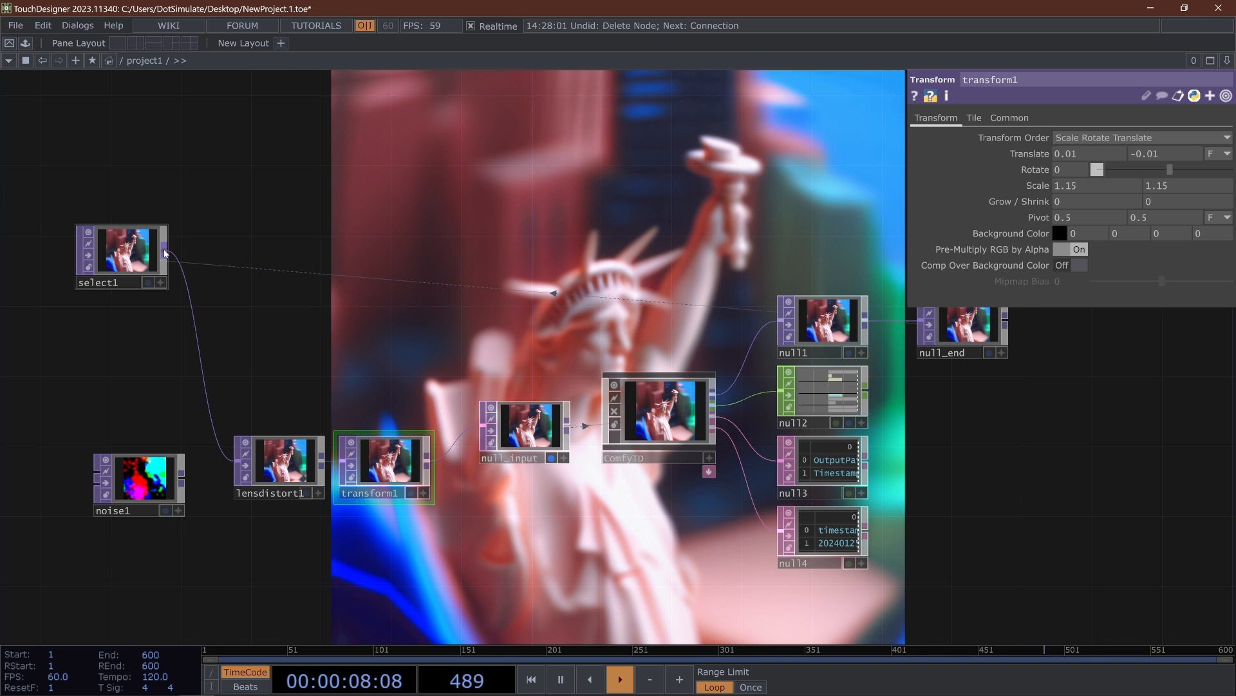
pyautogui.press('Tab')
pyautogui.write('leve')
pyautogui.press('Return')
pyautogui.click(281, 258)
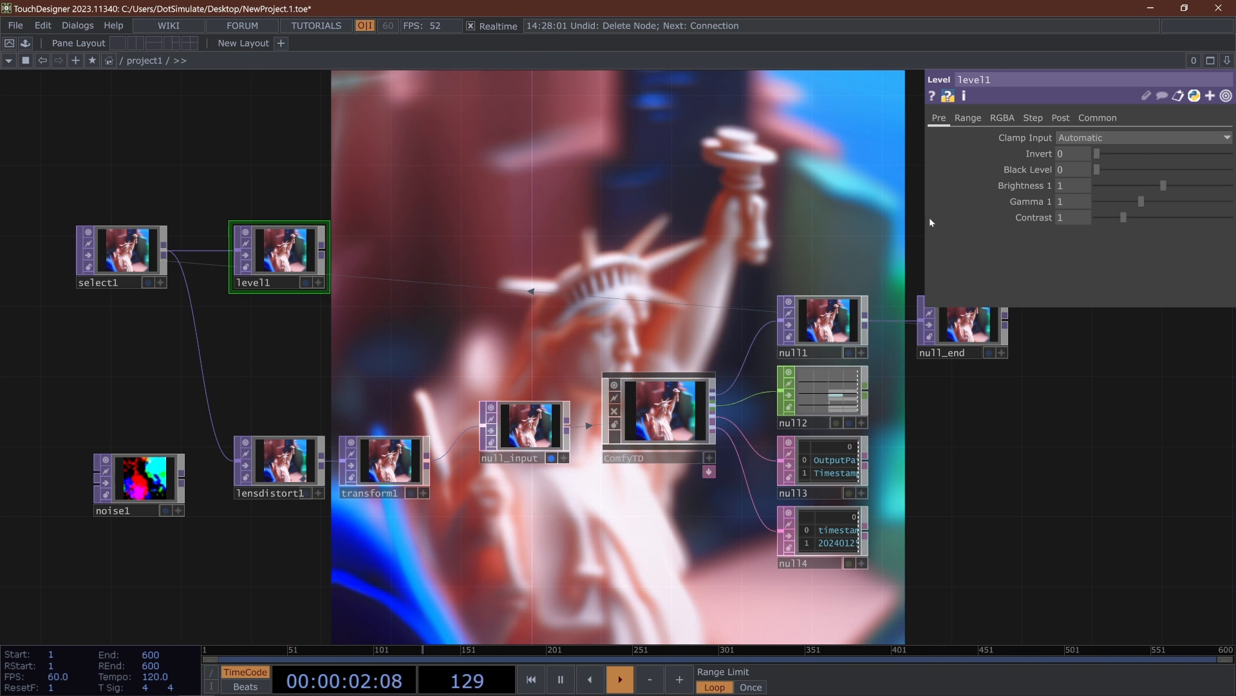
# - Set level1's Contrast to 1.14 and insert level1 into the chain between select1 and lensdistort1
pyautogui.click(1128, 217)
pyautogui.click(323, 252)
pyautogui.click(193, 358)
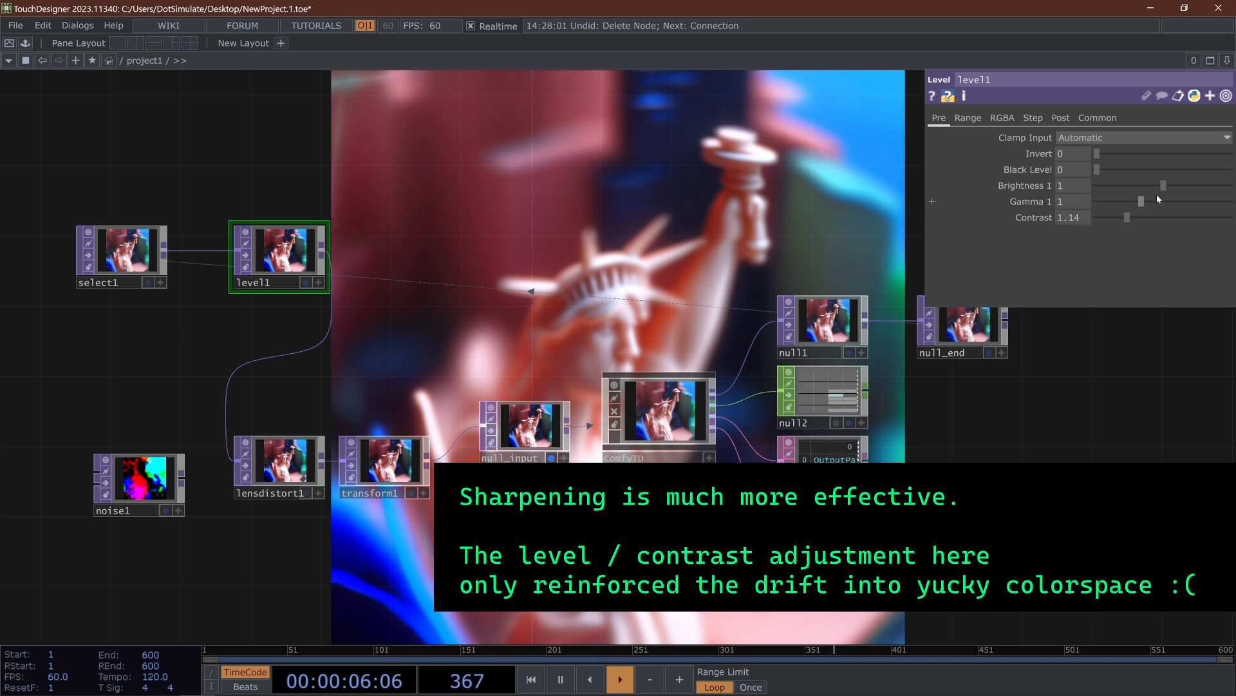
# - Add "sharp focus, " to the beginning of ComfyTD's positive text prompt
pyautogui.click(684, 420)
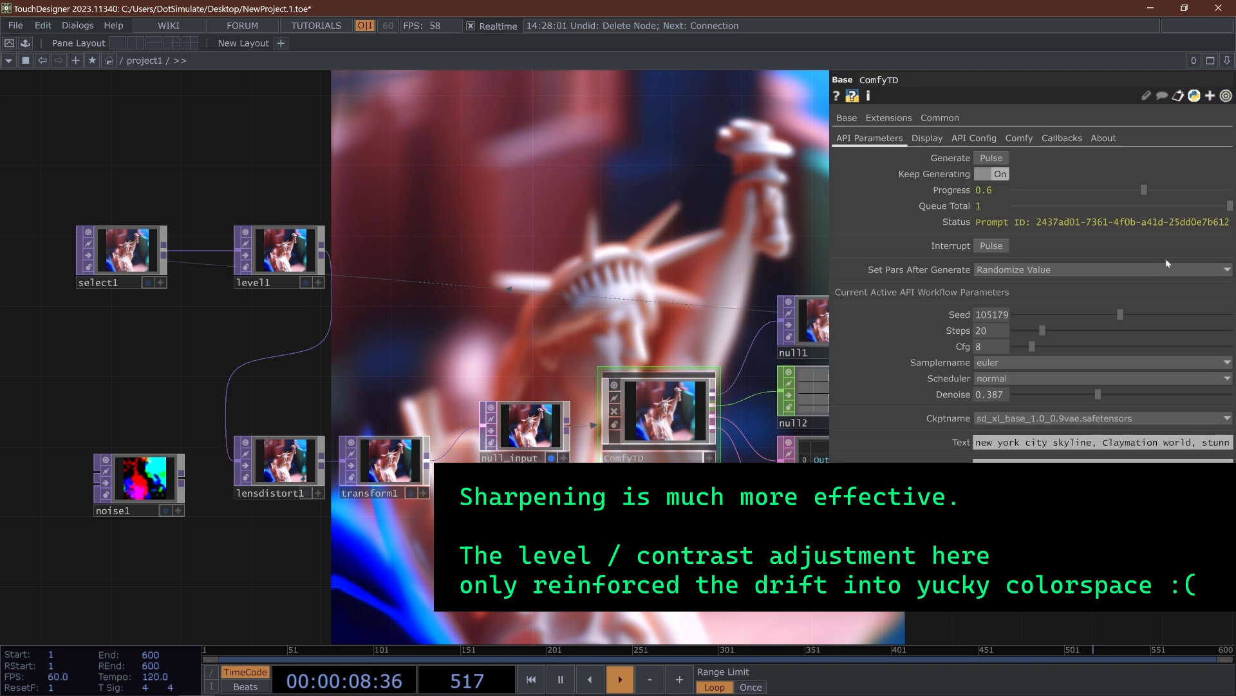
pyautogui.click(978, 442)
pyautogui.write('sharp focus')
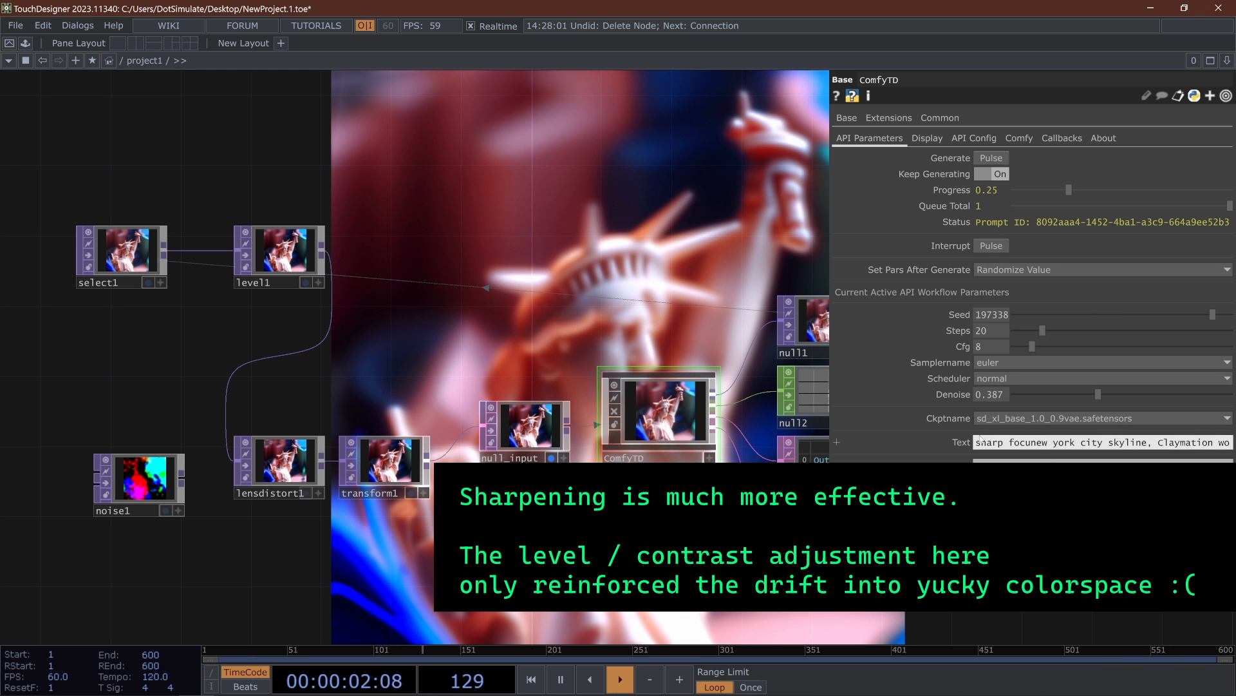
pyautogui.write(',')
pyautogui.press('Return')
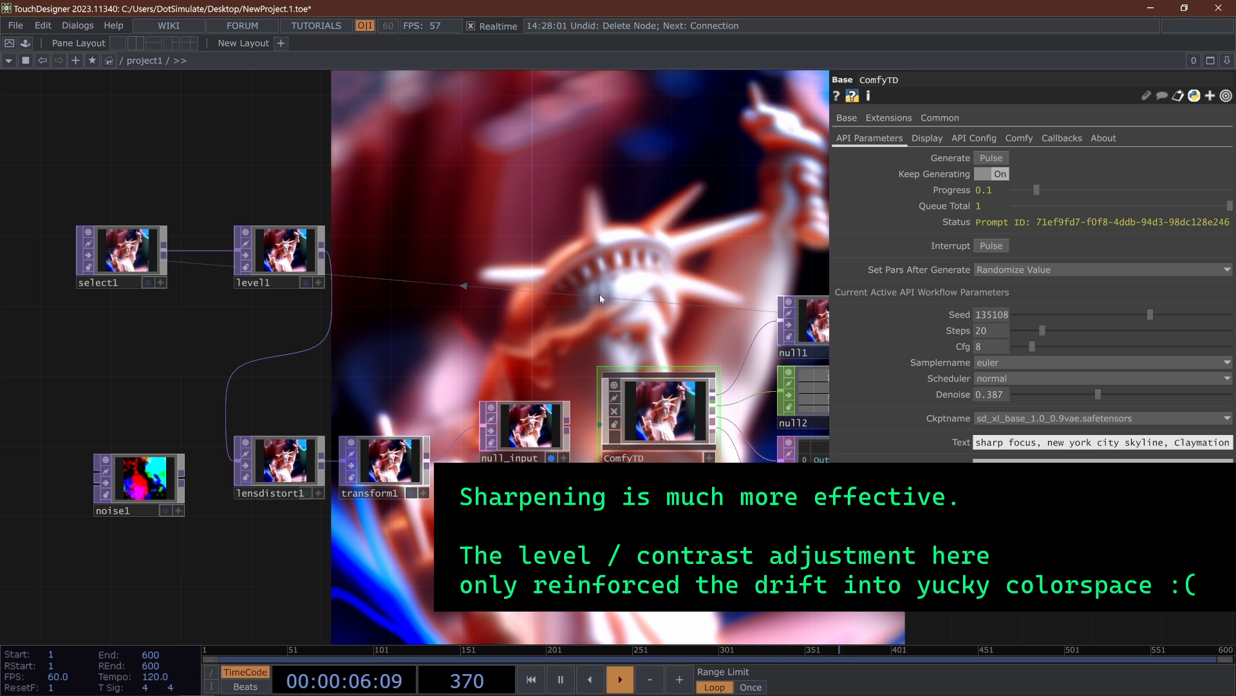
pyautogui.moveTo(578, 289); pyautogui.dragTo(567, 290)
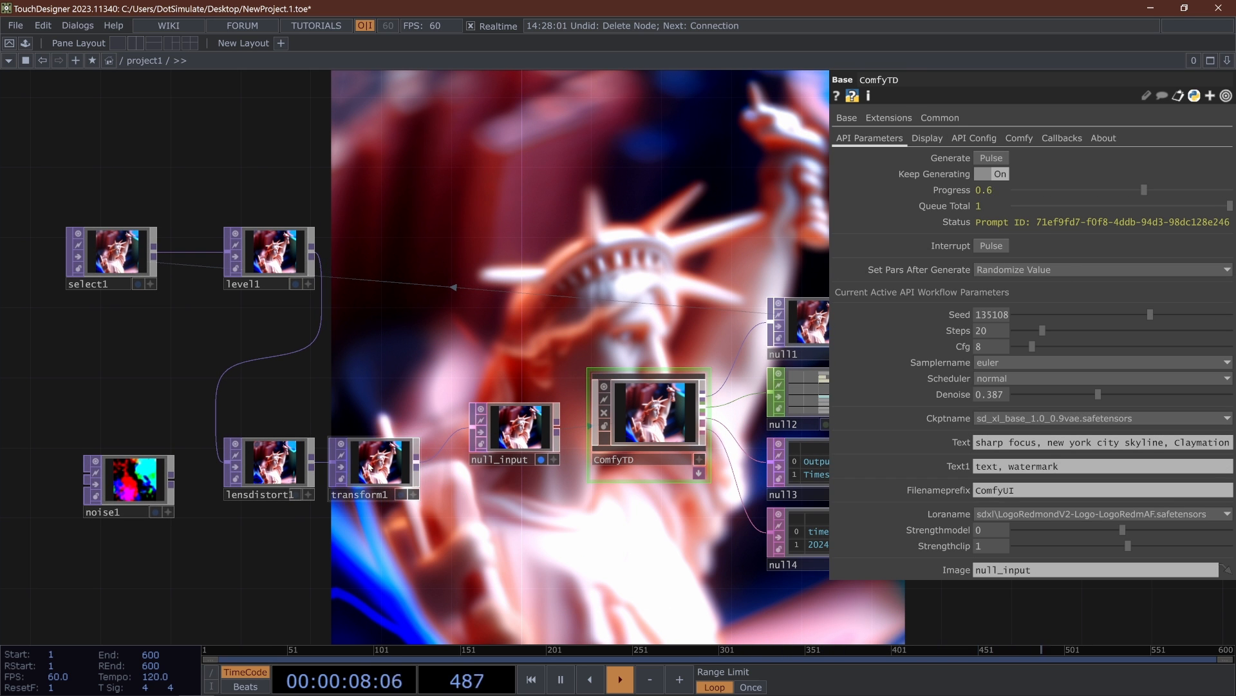
# - Reduce transform1's Scale values to 1.09 and set lensdistort1's K1 to 0.25
pyautogui.click(369, 468)
pyautogui.moveTo(1036, 183)
pyautogui.mouseDown(button='middle')
pyautogui.moveTo(1030, 170)
pyautogui.moveTo(1042, 184)
pyautogui.mouseUp(button='middle')
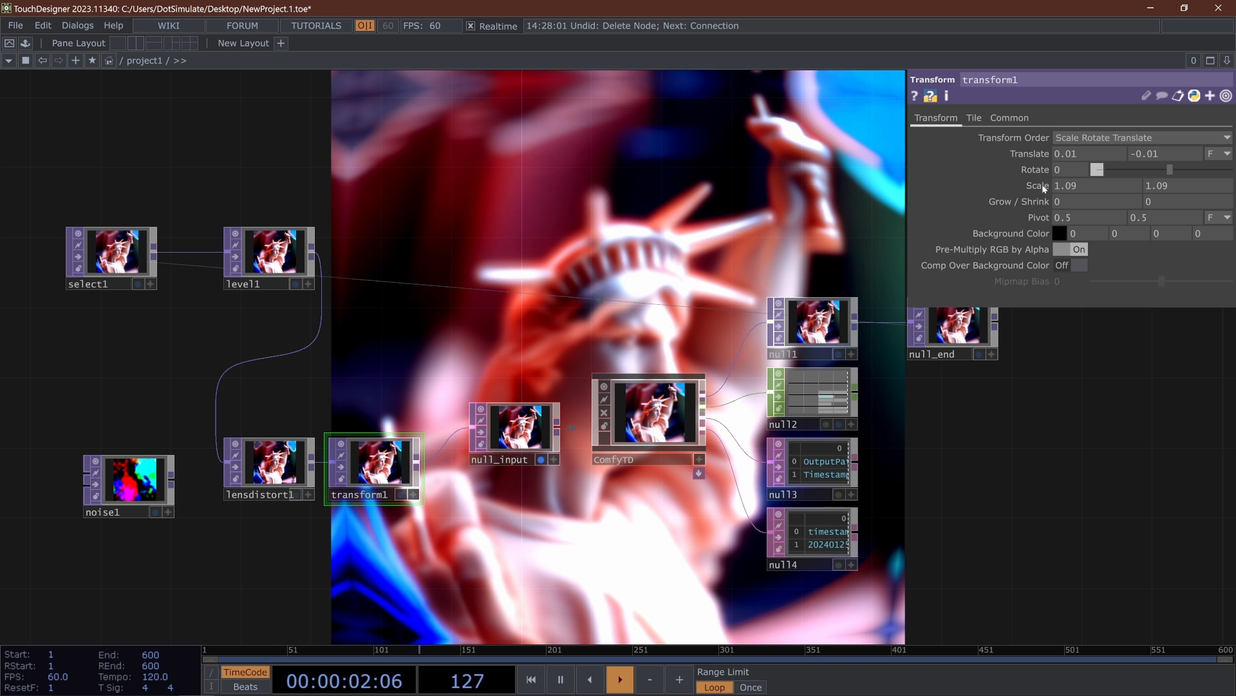
pyautogui.click(278, 444)
pyautogui.moveTo(1184, 160); pyautogui.dragTo(1174, 153)
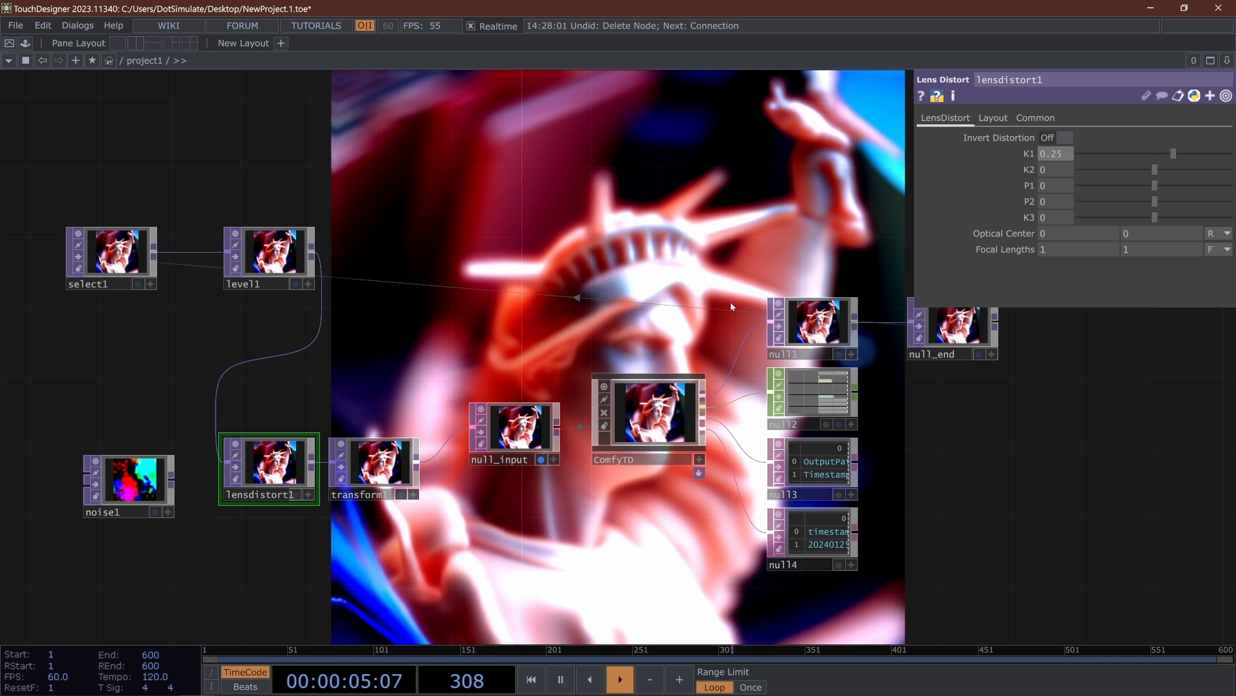
# - Reduce transform1's Scale values to 1.04 and set both of its Translate values to 0
pyautogui.click(365, 489)
pyautogui.moveTo(1037, 185)
pyautogui.mouseDown(button='middle')
pyautogui.moveTo(1030, 158)
pyautogui.moveTo(1034, 188)
pyautogui.mouseUp(button='middle')
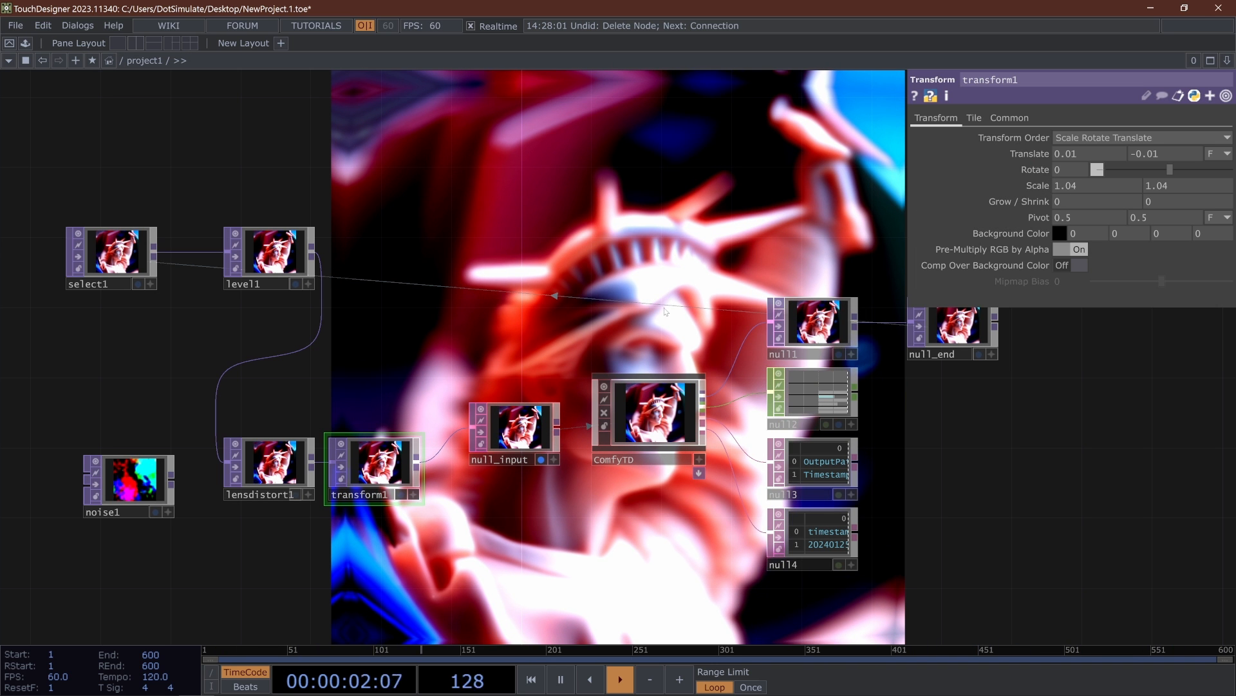
pyautogui.moveTo(665, 328); pyautogui.dragTo(598, 333)
pyautogui.click(580, 419)
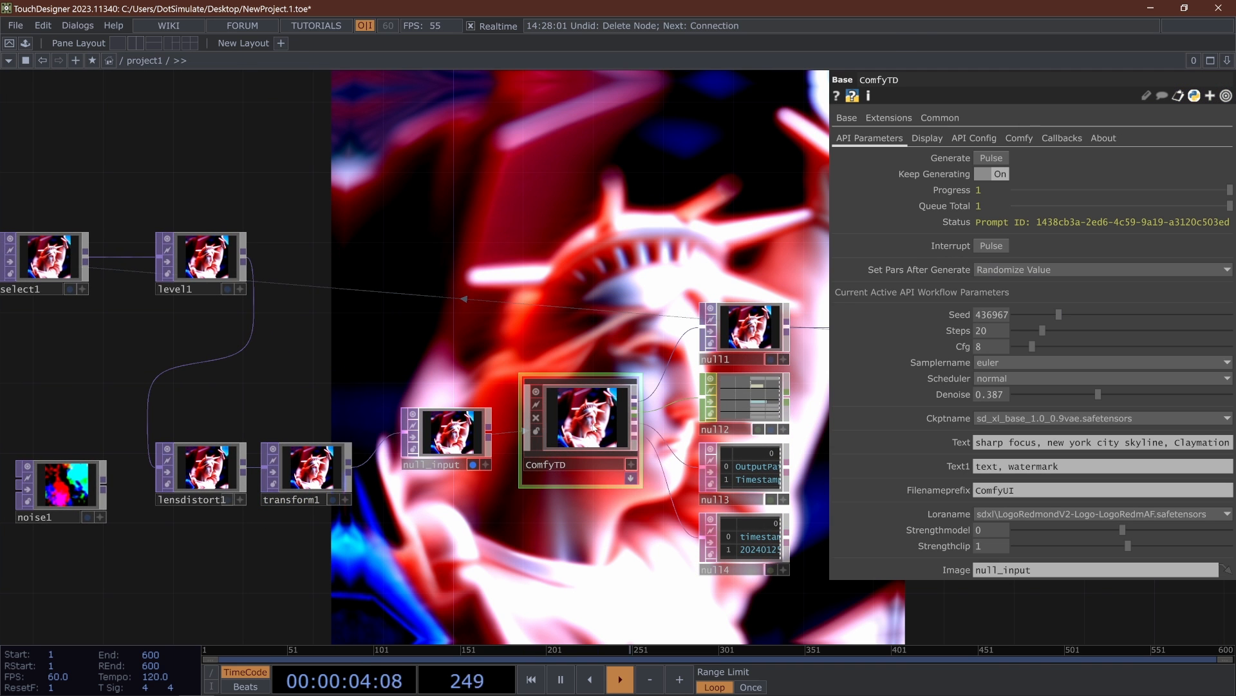
pyautogui.moveTo(543, 300); pyautogui.dragTo(492, 307)
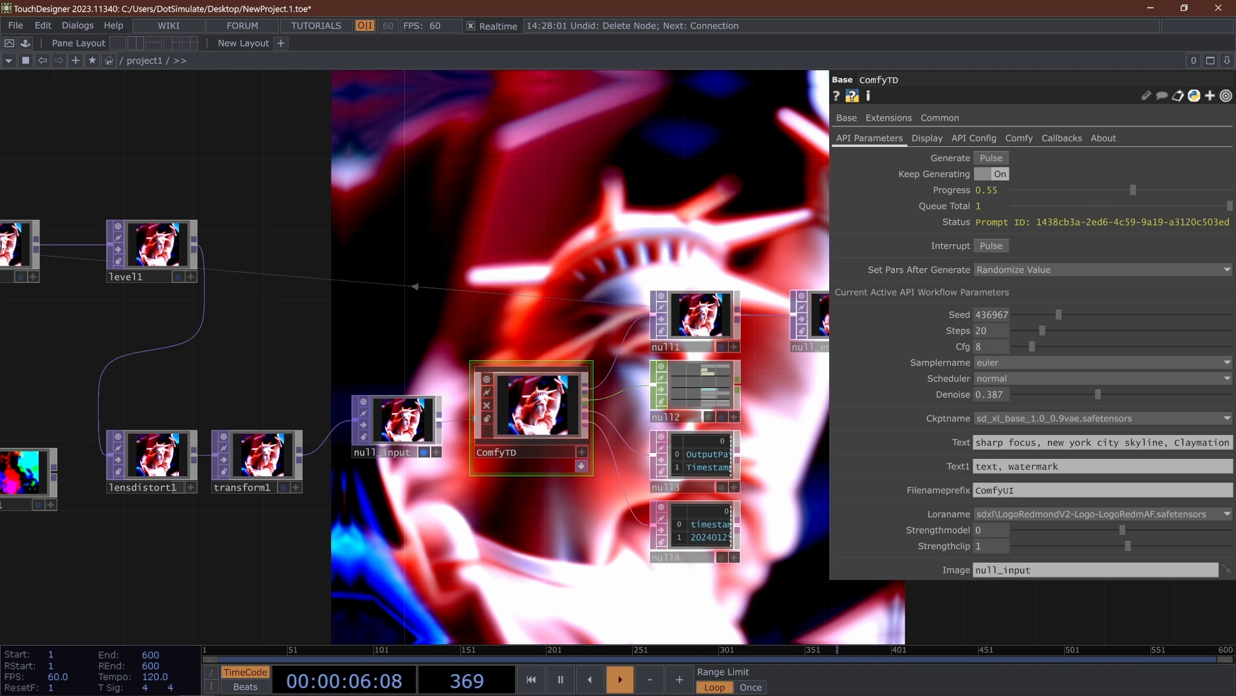
pyautogui.click(258, 459)
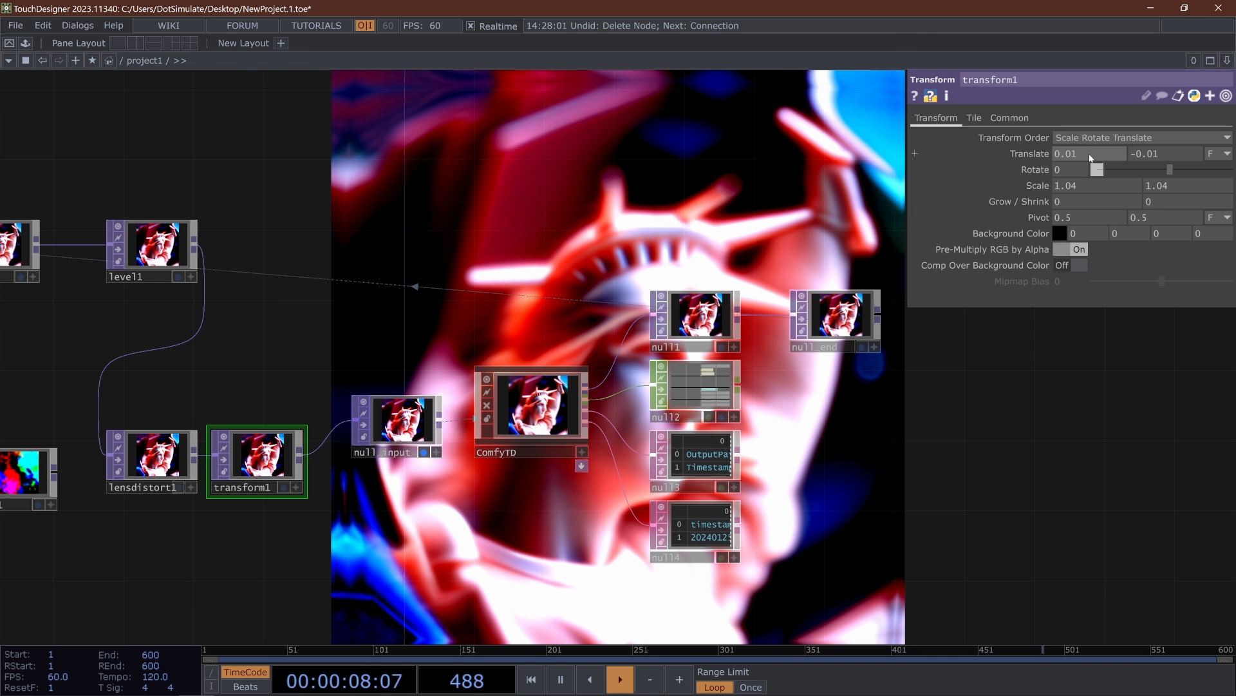
pyautogui.moveTo(1084, 156); pyautogui.dragTo(960, 155)
pyautogui.write('0')
pyautogui.moveTo(1177, 158); pyautogui.dragTo(590, 186)
pyautogui.write('0')
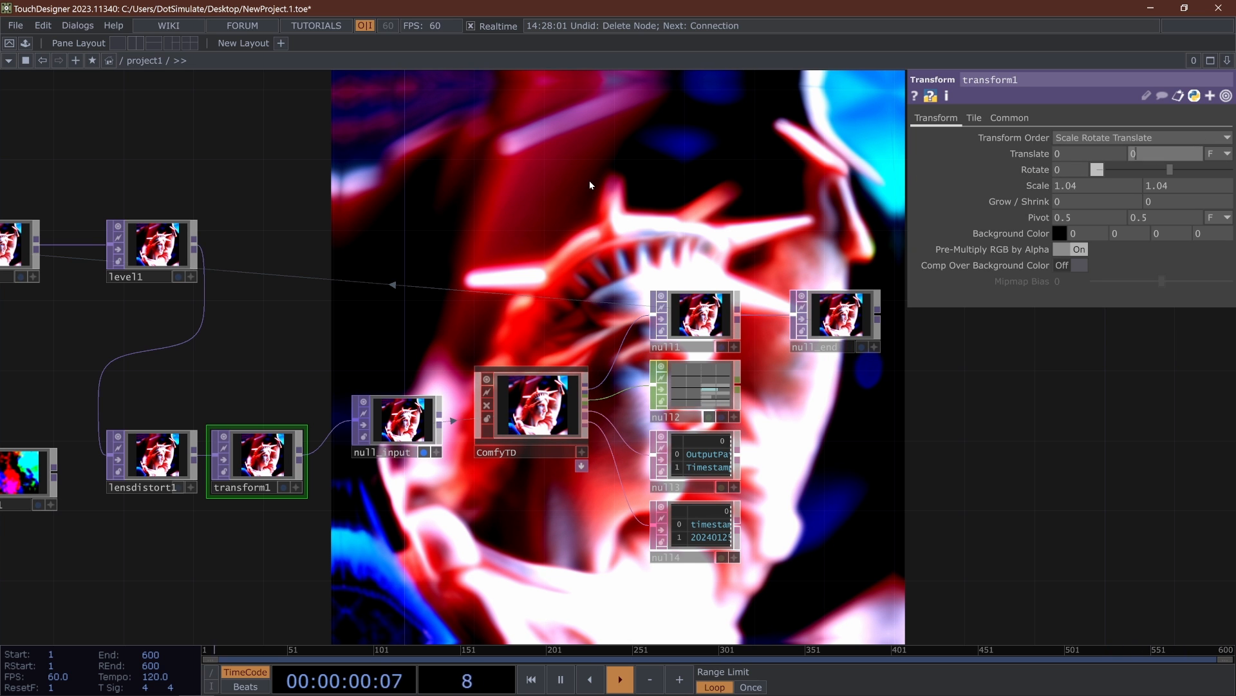
# - Insert an HSV Adjust TOP on the connection between level1 and lensdistort1
pyautogui.moveTo(548, 297); pyautogui.dragTo(468, 282)
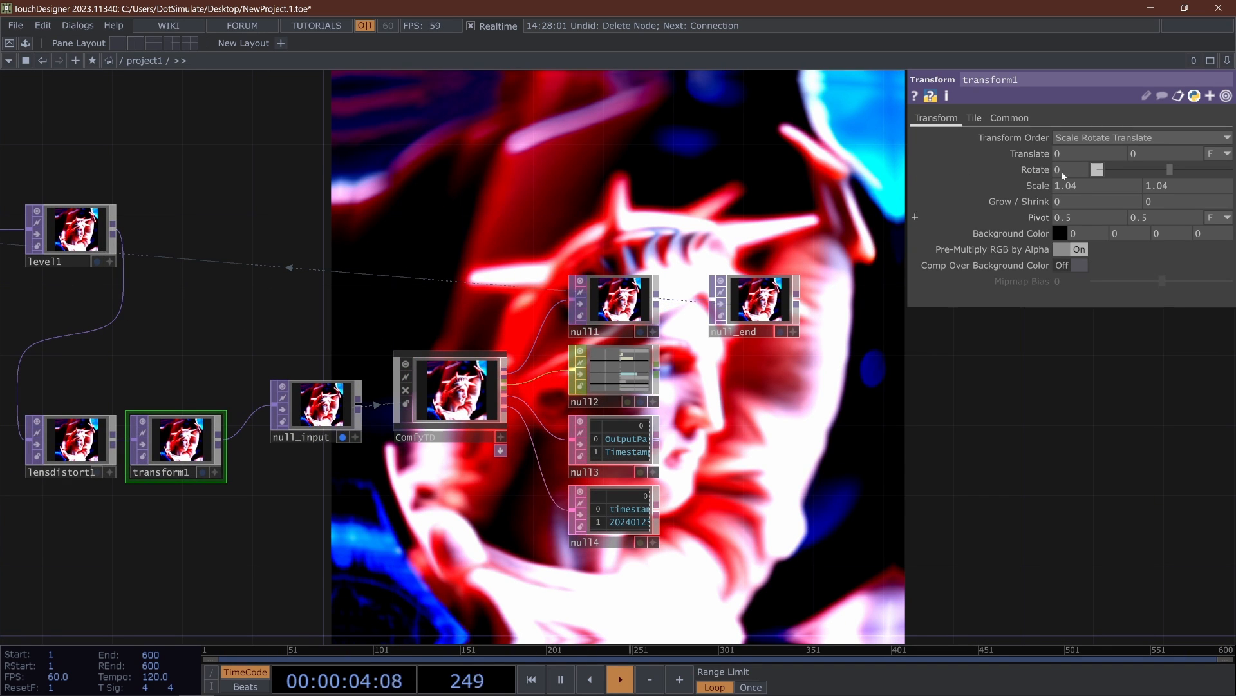
pyautogui.moveTo(407, 296); pyautogui.dragTo(779, 309)
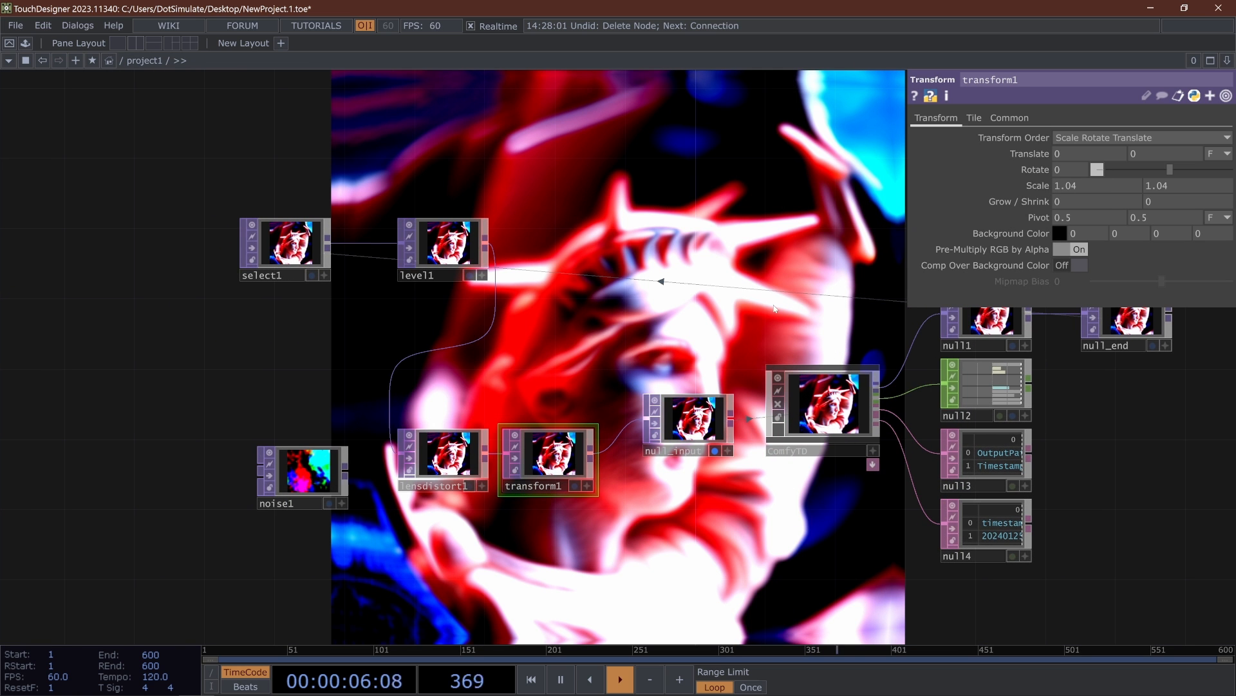
pyautogui.moveTo(531, 275); pyautogui.dragTo(473, 264)
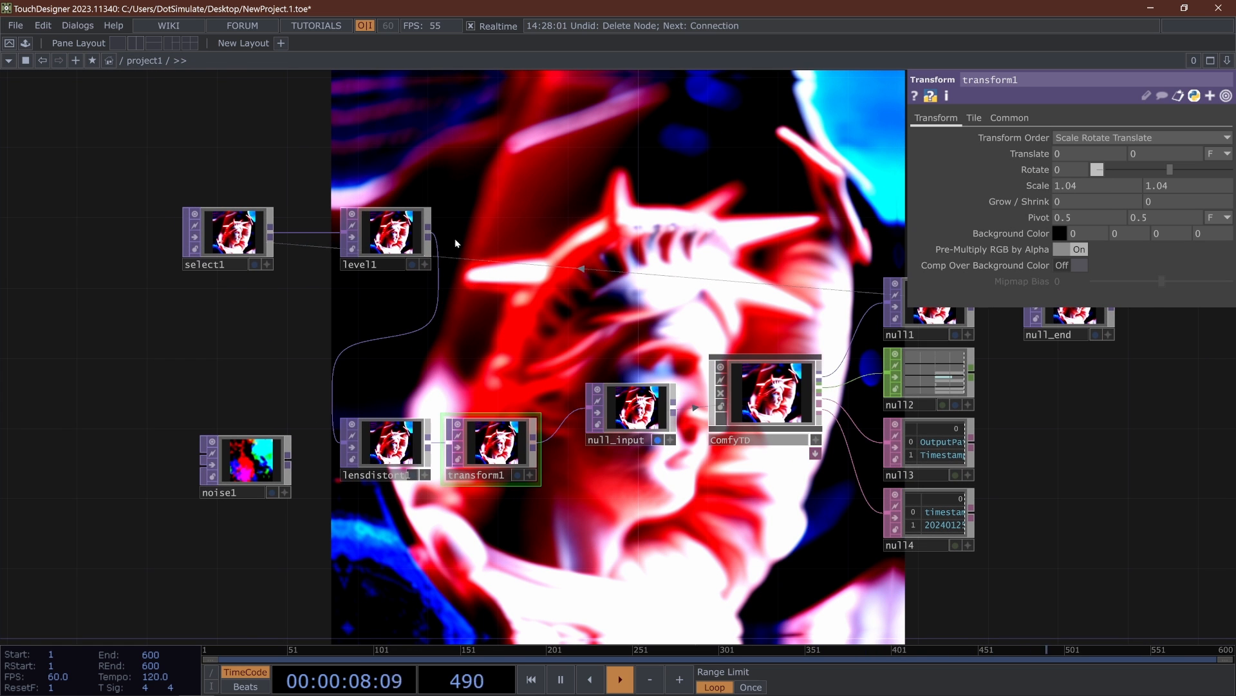
pyautogui.rightClick(438, 287)
pyautogui.click(457, 292)
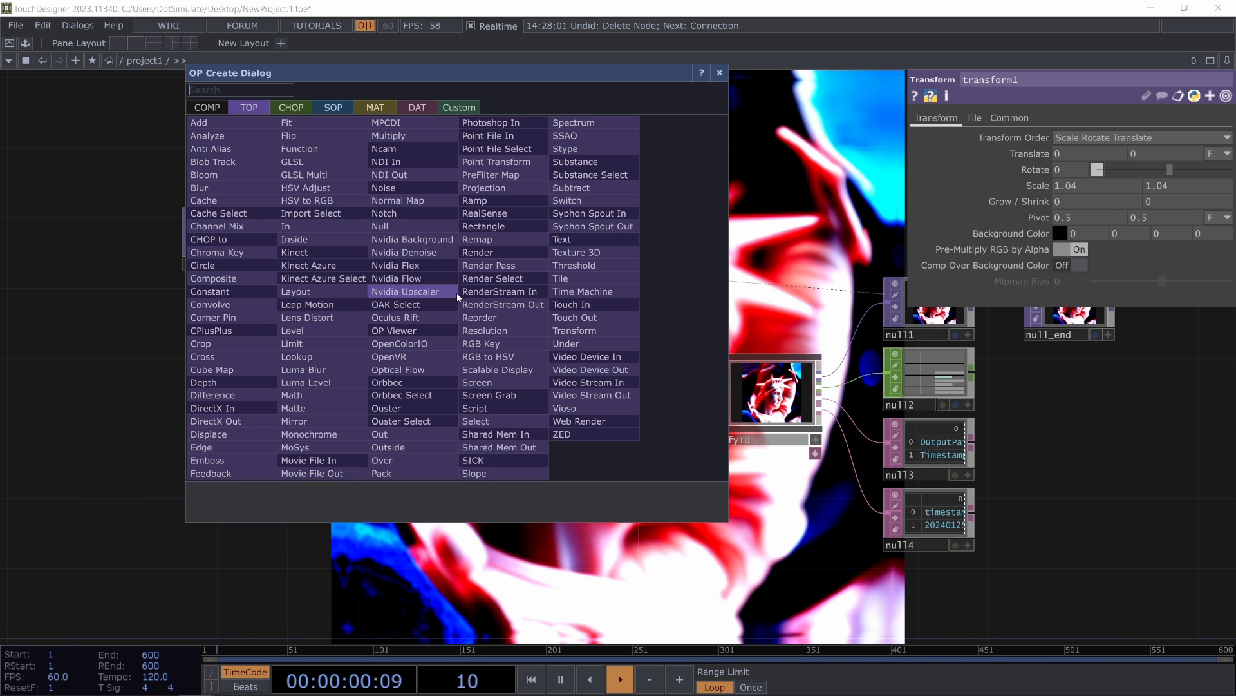
pyautogui.click(311, 188)
pyautogui.click(368, 322)
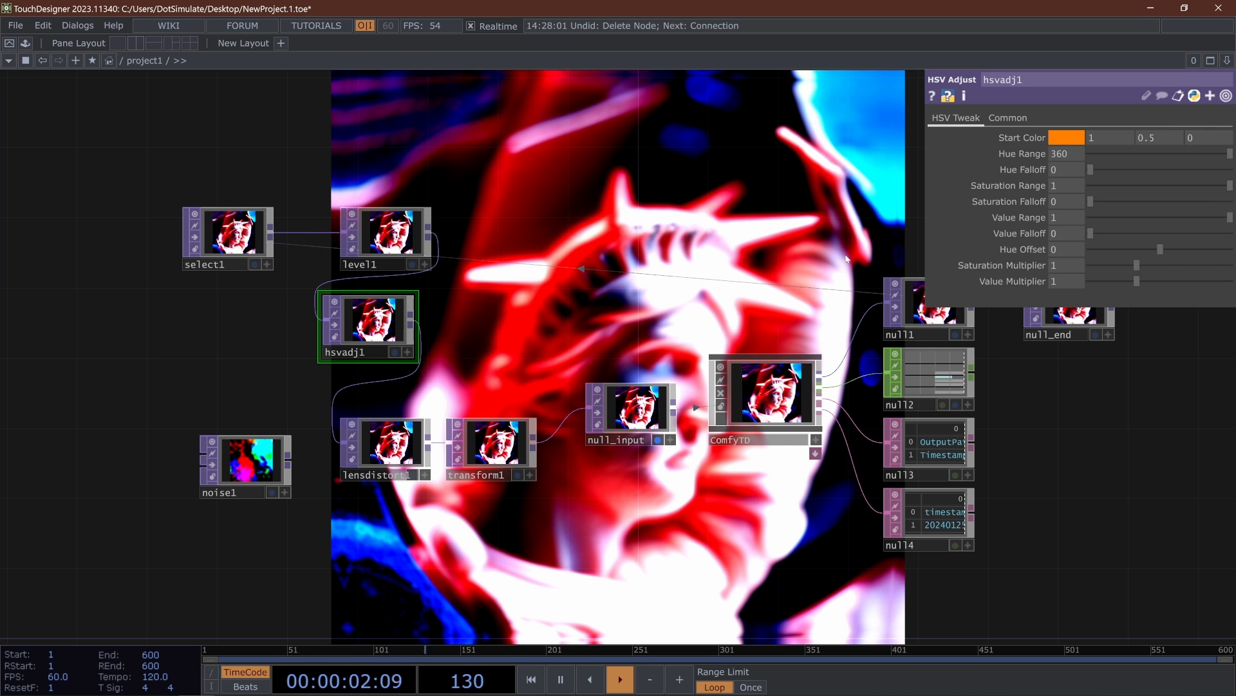
# - Delete the unused noise1 operator and rearrange select1, level1 and hsvadj1 so that hsvadj1 sits in line before lensdistort1
pyautogui.click(250, 469)
pyautogui.press('Delete')
pyautogui.moveTo(375, 321); pyautogui.dragTo(375, 356)
pyautogui.moveTo(498, 180); pyautogui.dragTo(128, 324, button='right')
pyautogui.moveTo(394, 242); pyautogui.dragTo(201, 278)
pyautogui.moveTo(392, 368); pyautogui.dragTo(269, 456)
pyautogui.click(270, 455)
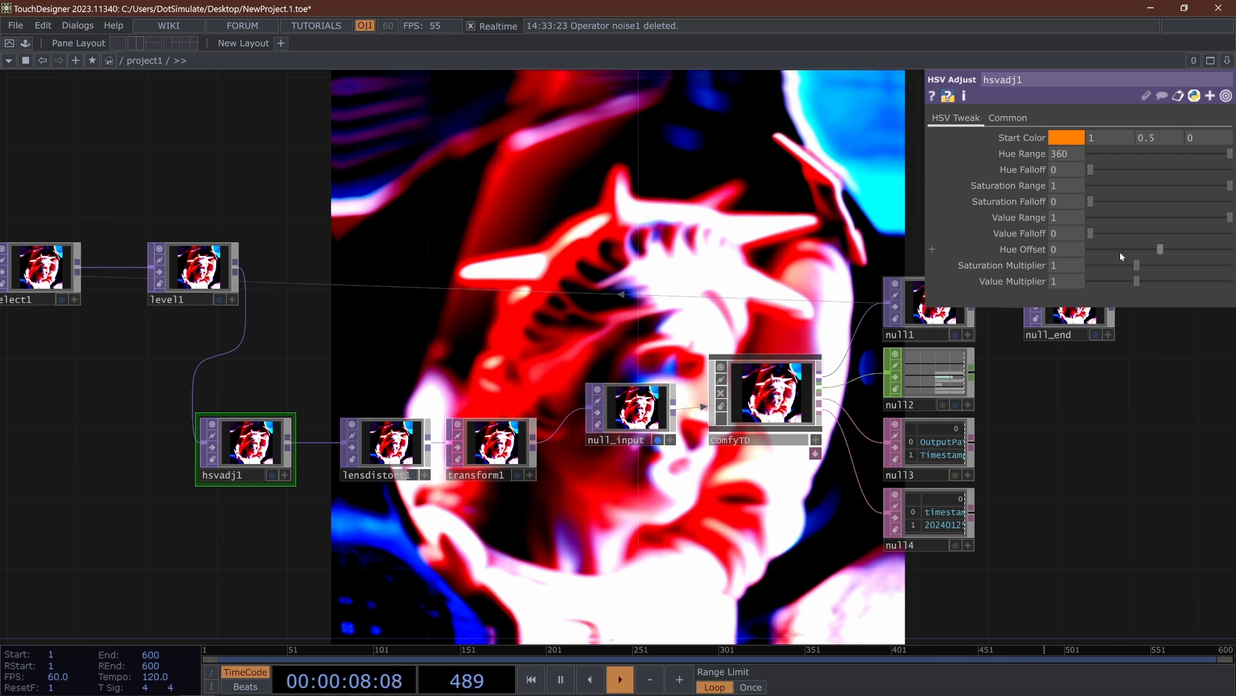
# - Reduce hsvadj1's Saturation Multiplier to 0.76 and check ComfyTD's parameters and output
pyautogui.moveTo(1139, 262); pyautogui.dragTo(1125, 266)
pyautogui.moveTo(593, 322); pyautogui.dragTo(447, 370)
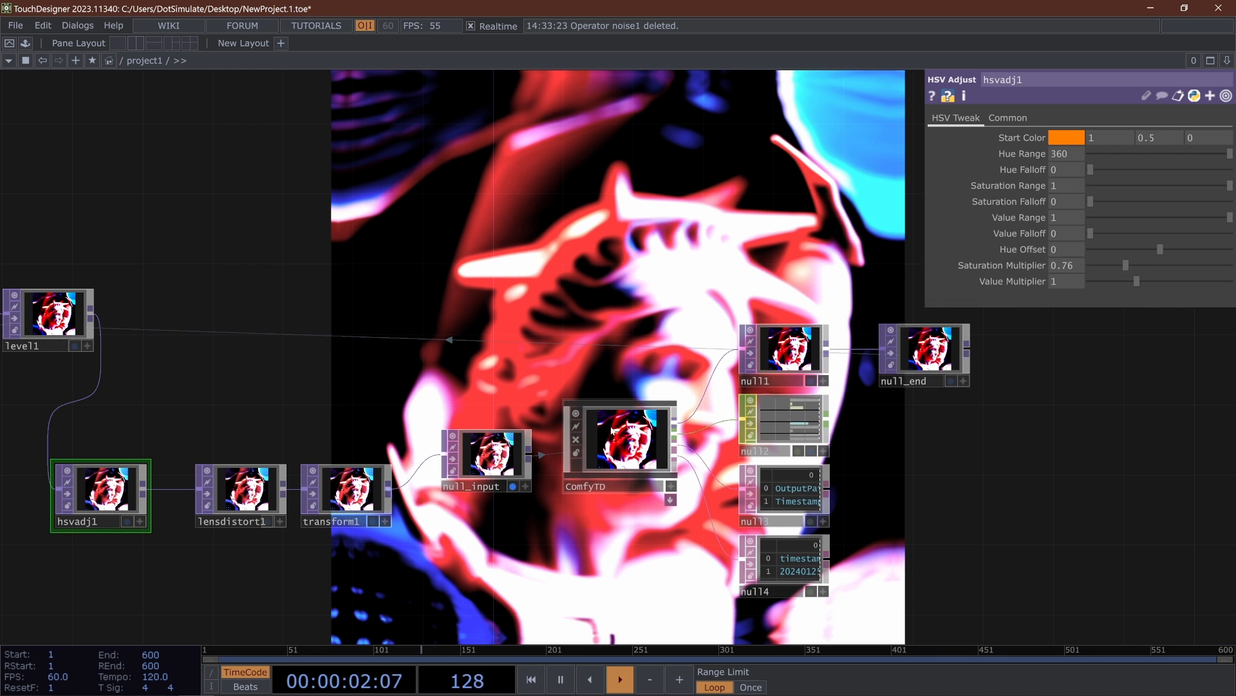
pyautogui.click(620, 444)
pyautogui.scroll(-5, 512, 415)
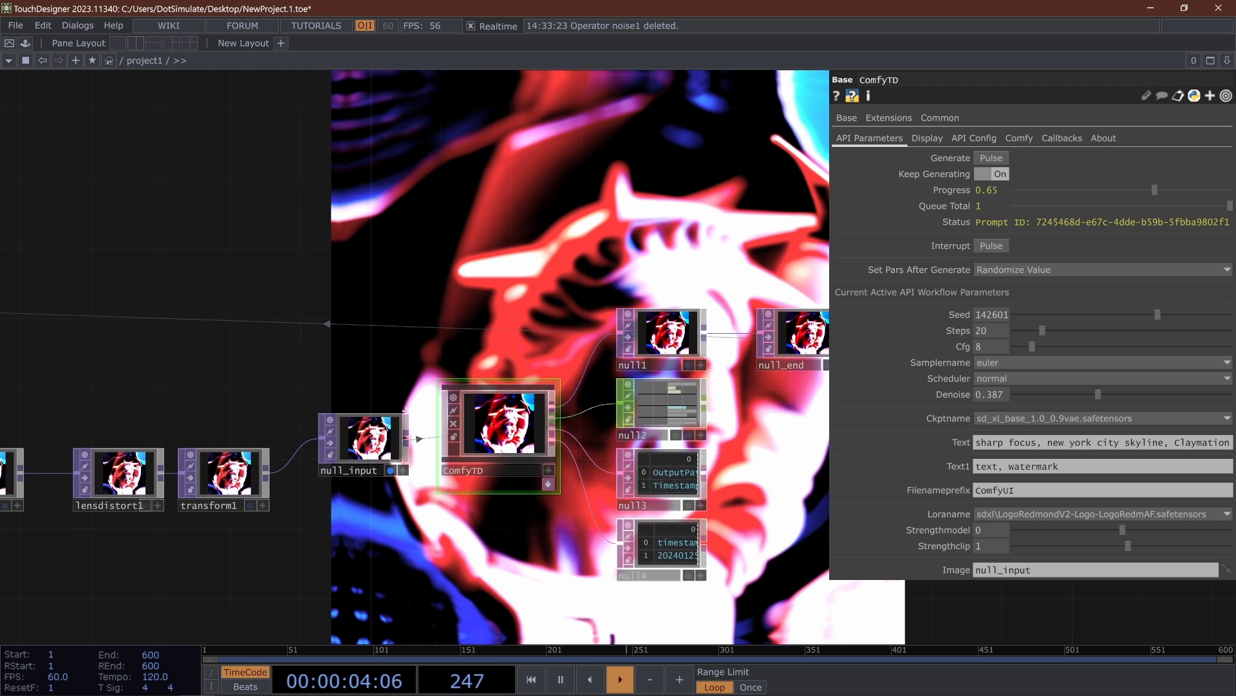
pyautogui.moveTo(511, 415); pyautogui.dragTo(564, 396)
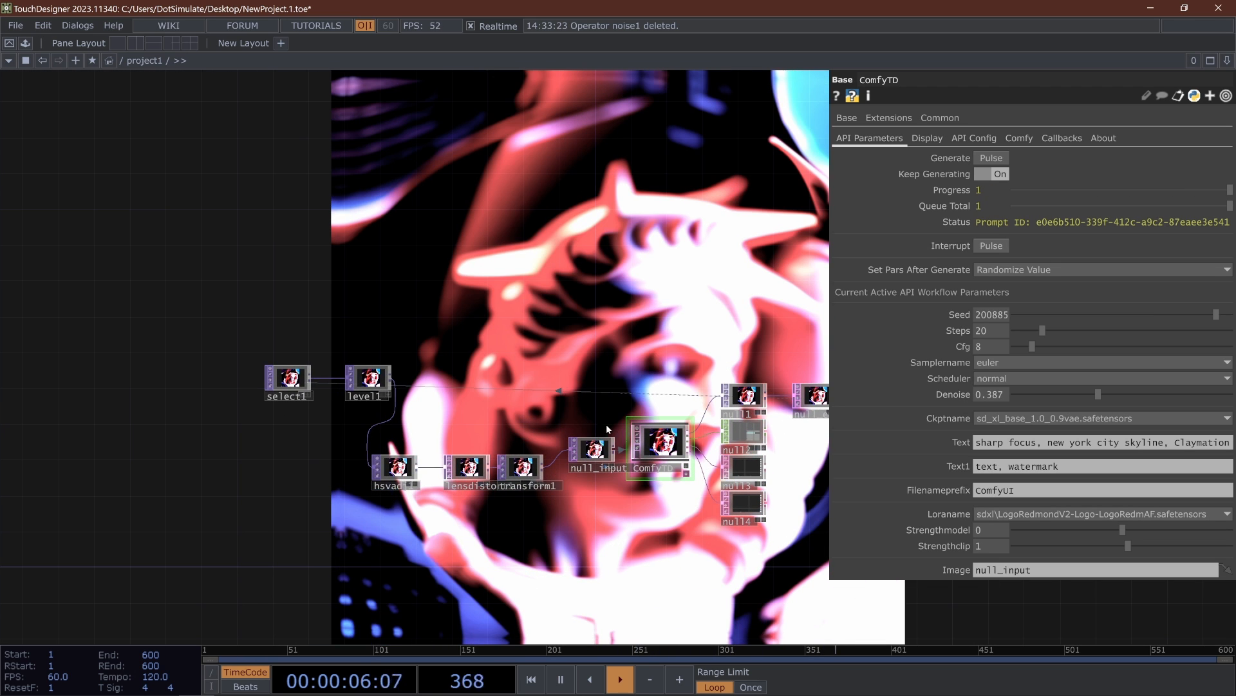
# - Bypass hsvadj1 and set its Saturation Multiplier to 0.88
pyautogui.scroll(5, 487, 489)
pyautogui.click(219, 412)
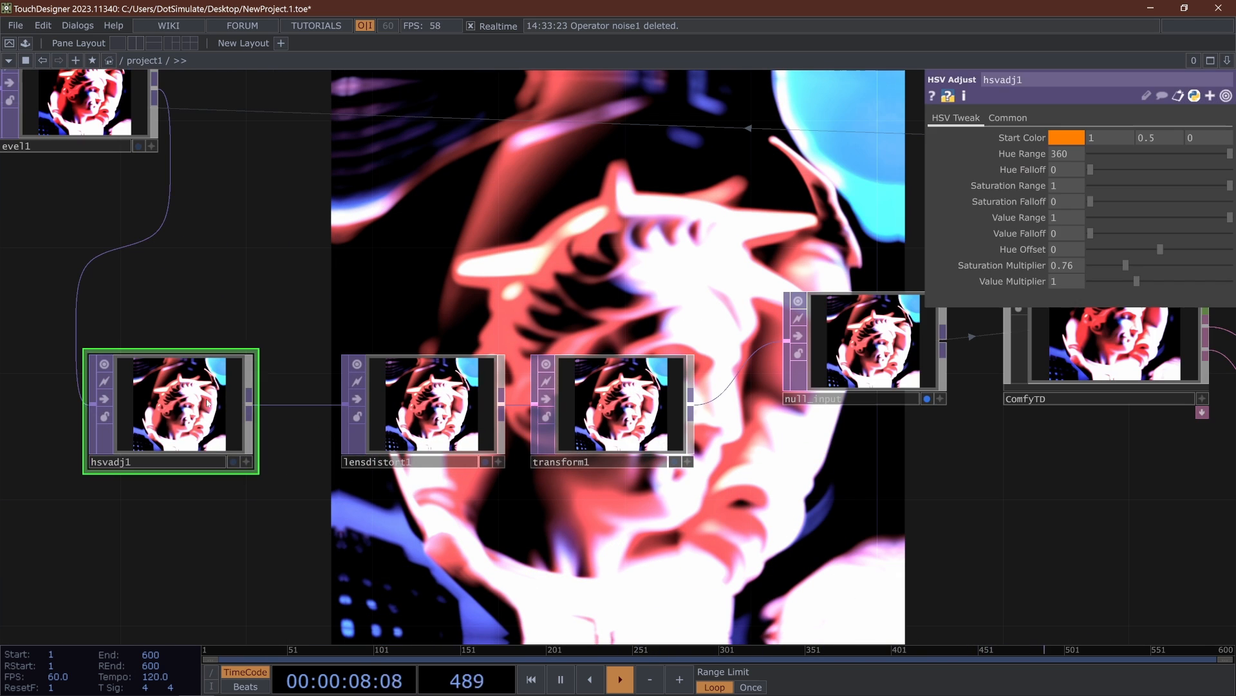
pyautogui.scroll(-5, 517, 423)
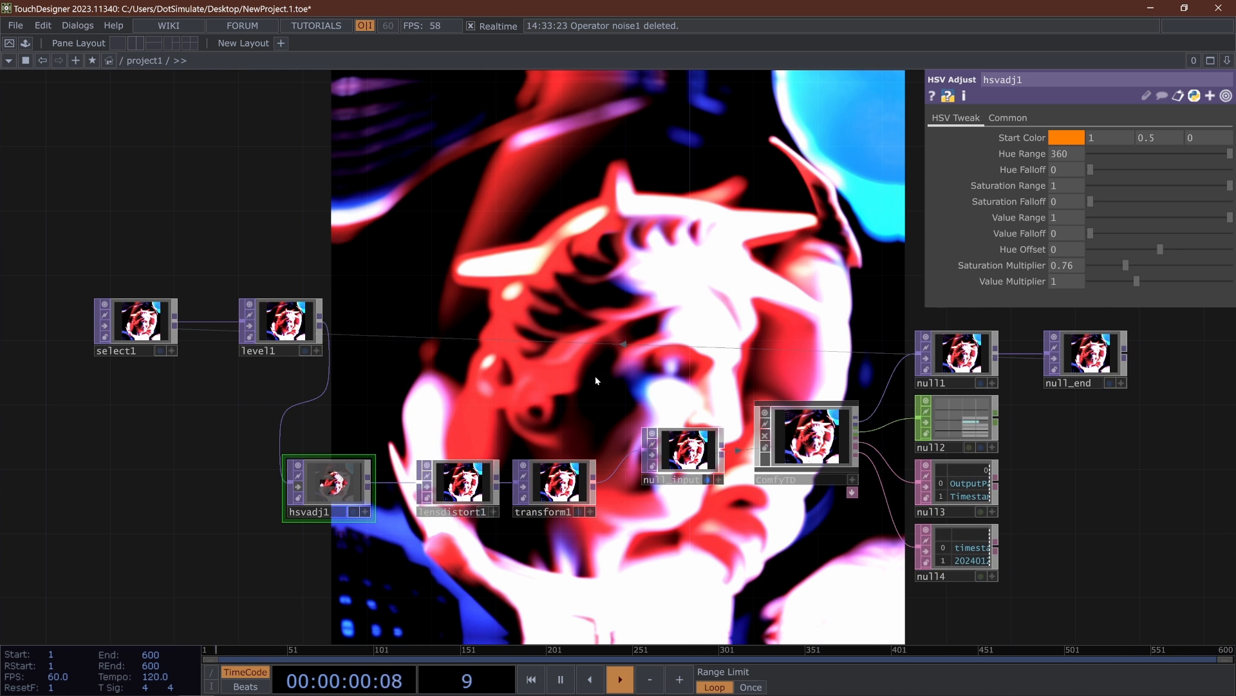
pyautogui.moveTo(1126, 266); pyautogui.dragTo(1135, 265)
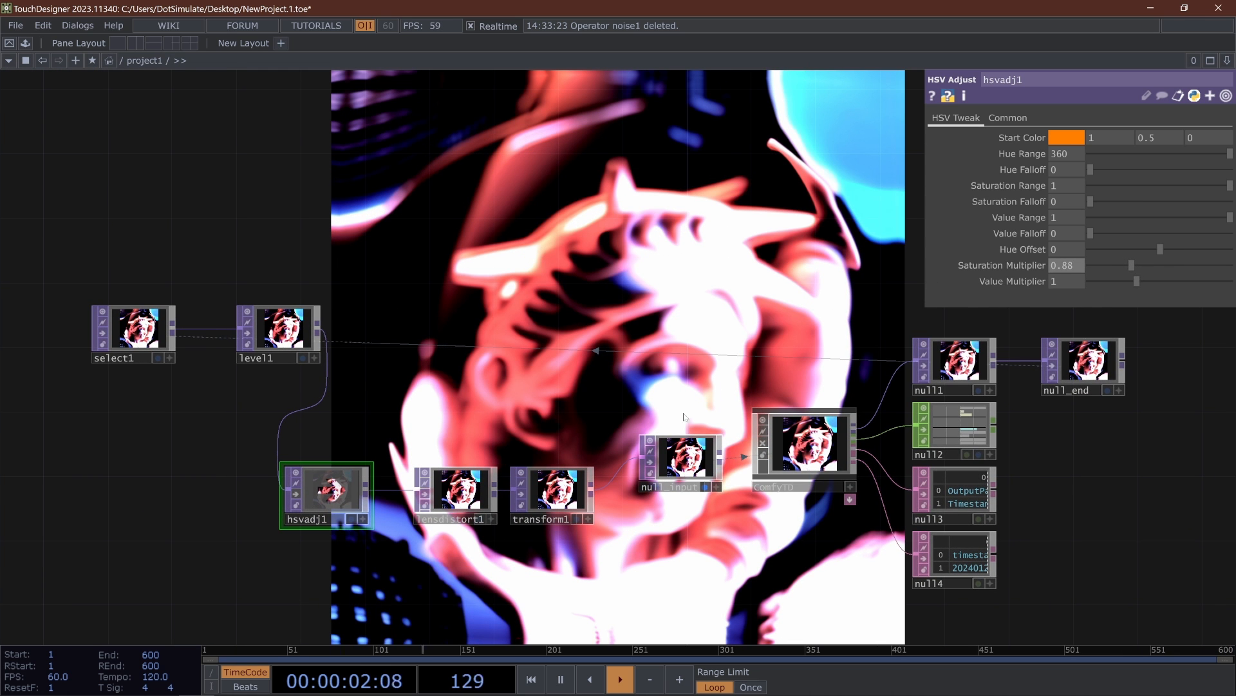
# - Reduce lensdistort1's K1 to 0.048 and look over the resulting feedback chain
pyautogui.click(494, 487)
pyautogui.moveTo(1163, 152); pyautogui.dragTo(1156, 153)
pyautogui.scroll(-3, 536, 385)
pyautogui.moveTo(561, 367); pyautogui.dragTo(665, 361)
pyautogui.scroll(-3, 617, 375)
pyautogui.scroll(4, 665, 378)
pyautogui.scroll(3, 665, 378)
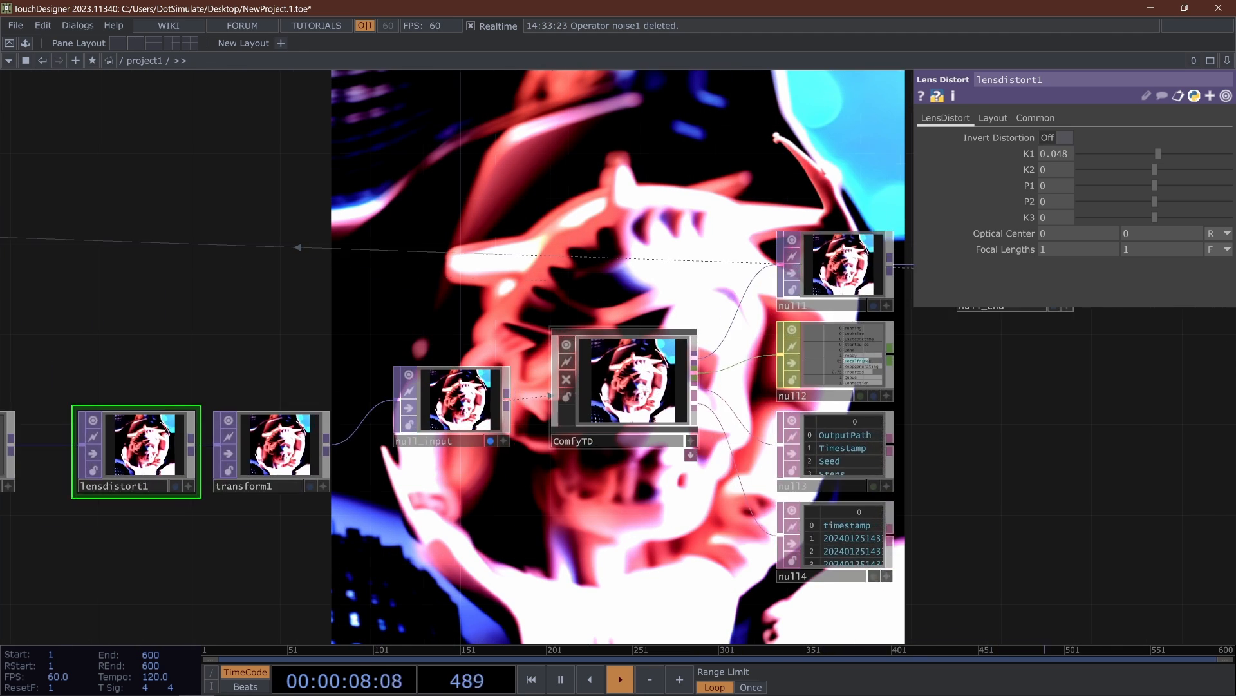
# - Turn off Keep Generating on ComfyTD to stop the continuous generation
pyautogui.scroll(-3, 651, 374)
pyautogui.click(651, 375)
pyautogui.click(991, 174)
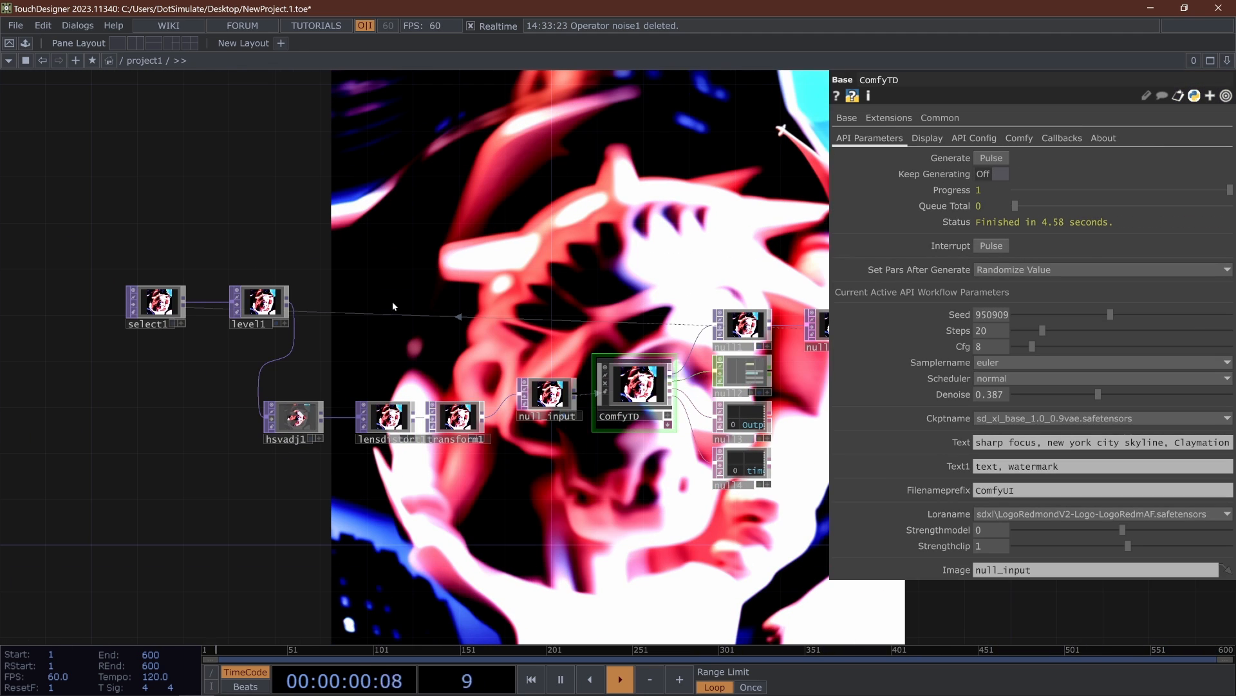
# - Browse the component Palette's My Components folders and add sharpen_dot from the DEV_POSE folder to the network
pyautogui.click(26, 43)
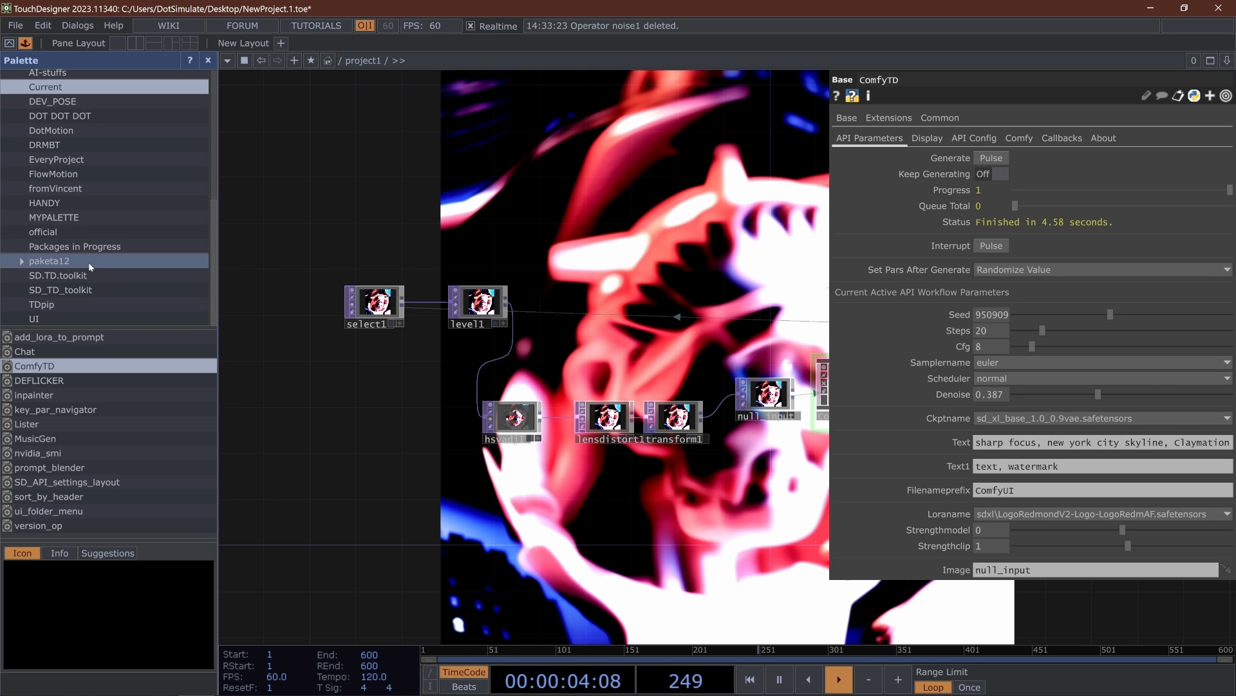
pyautogui.click(72, 113)
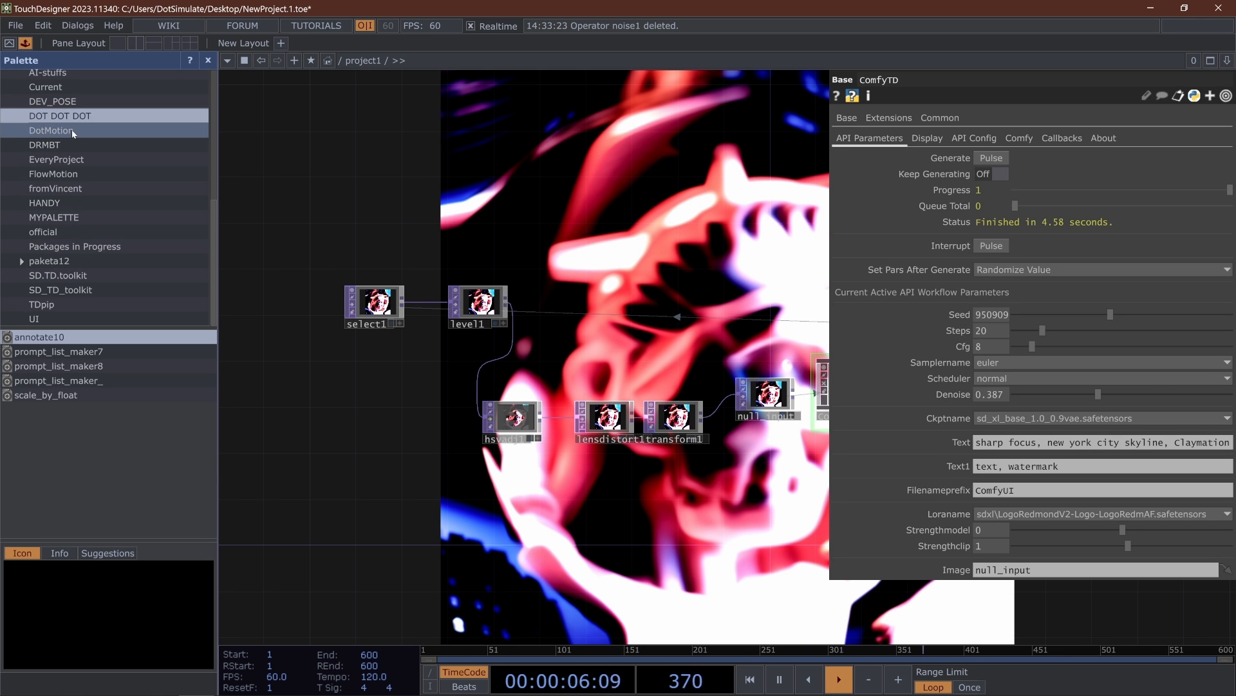
pyautogui.click(71, 131)
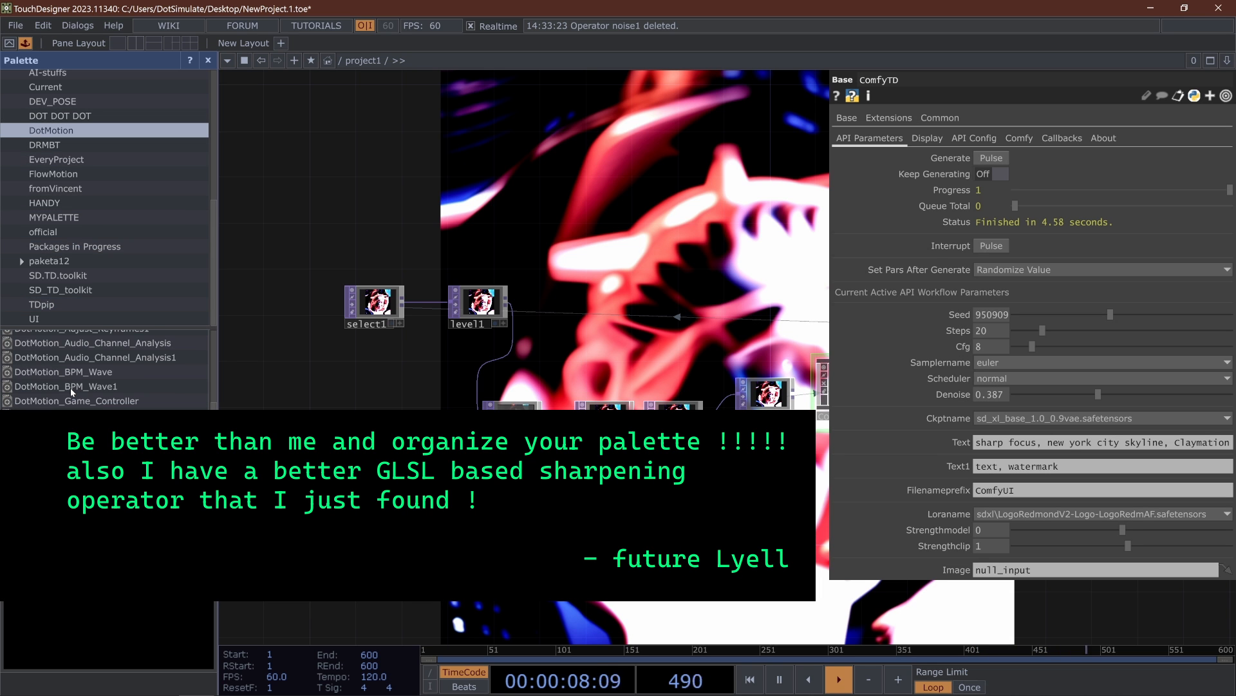
pyautogui.click(72, 174)
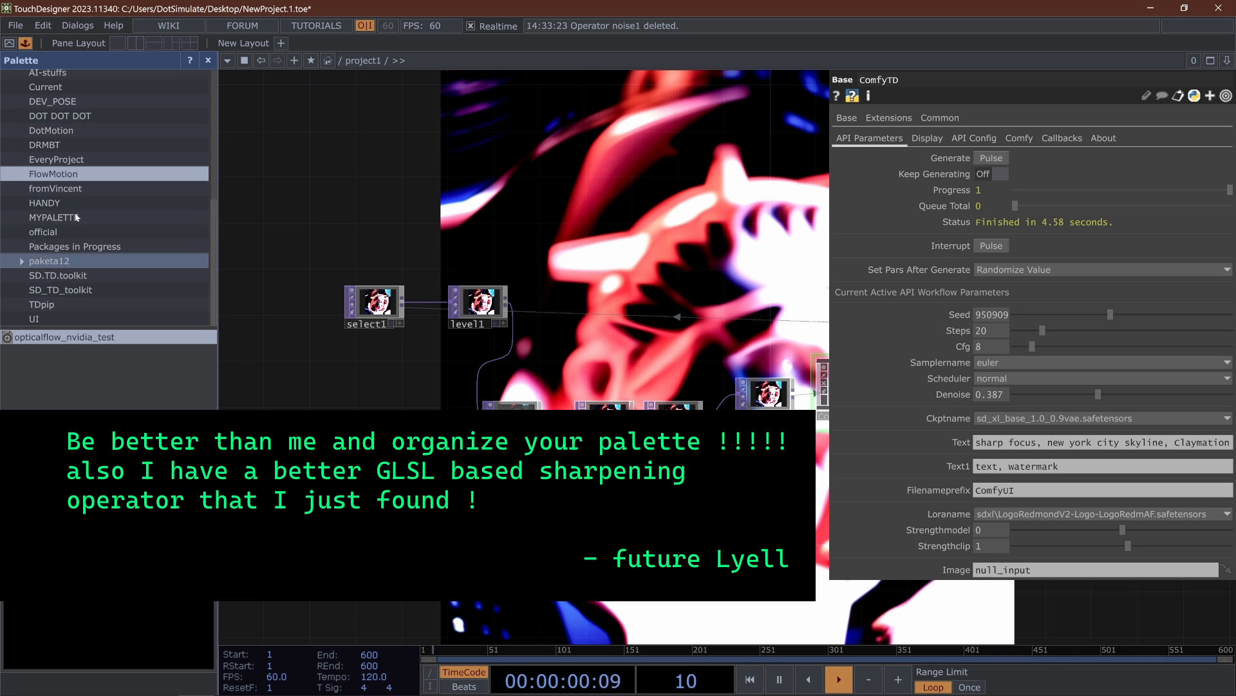
pyautogui.scroll(3, 74, 188)
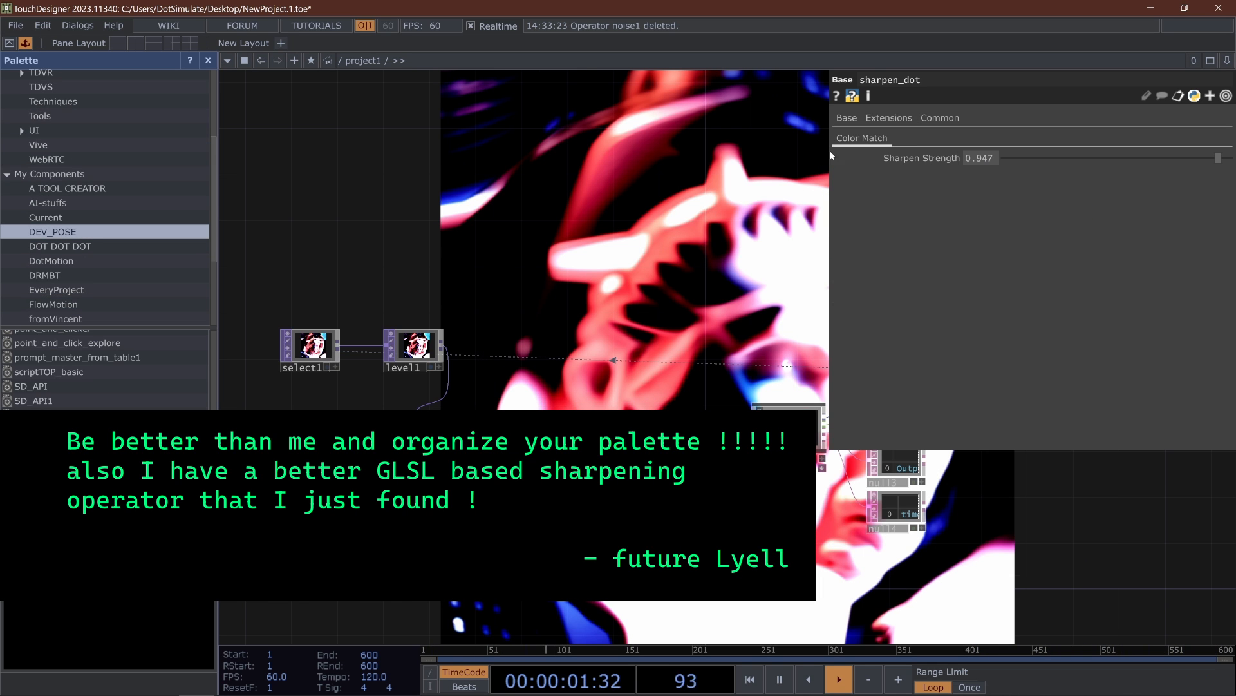
# - Position sharpen_dot beside level1 and connect level1's output to its input
pyautogui.moveTo(519, 228); pyautogui.dragTo(443, 242)
pyautogui.moveTo(564, 219); pyautogui.dragTo(346, 418)
pyautogui.moveTo(315, 320); pyautogui.dragTo(705, 284)
pyautogui.moveTo(738, 369); pyautogui.dragTo(495, 393)
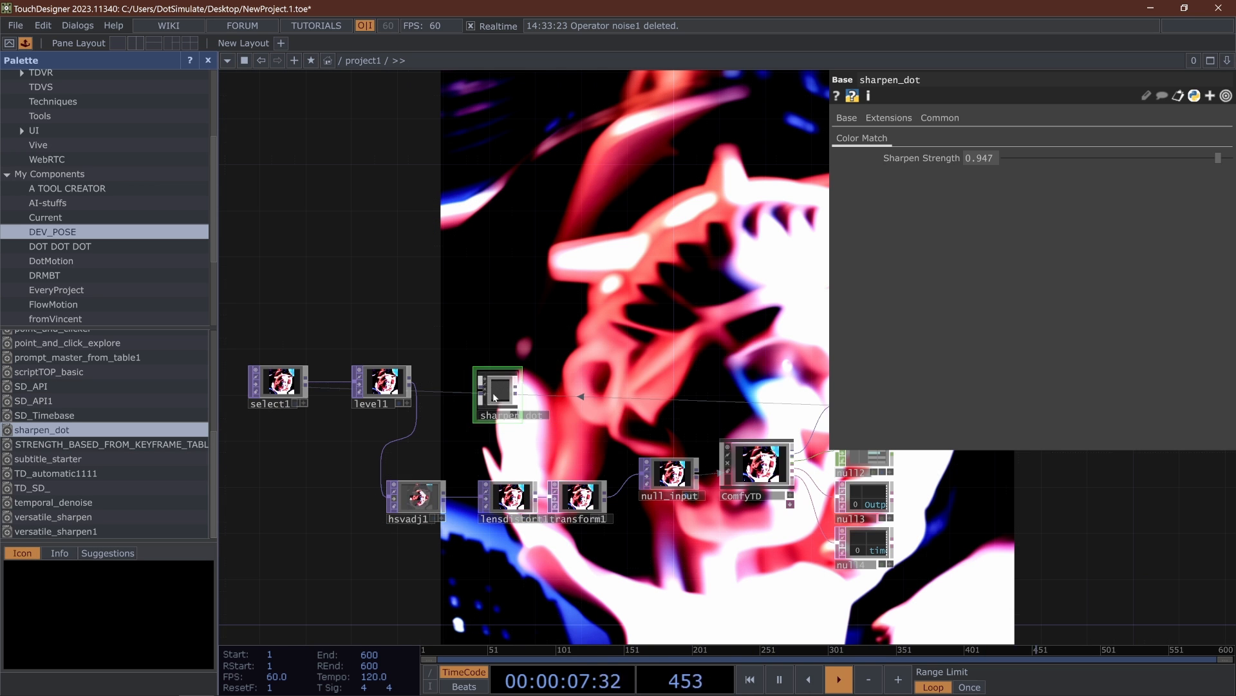
pyautogui.scroll(5, 450, 402)
pyautogui.moveTo(516, 287); pyautogui.dragTo(614, 113)
pyautogui.scroll(-3, 516, 274)
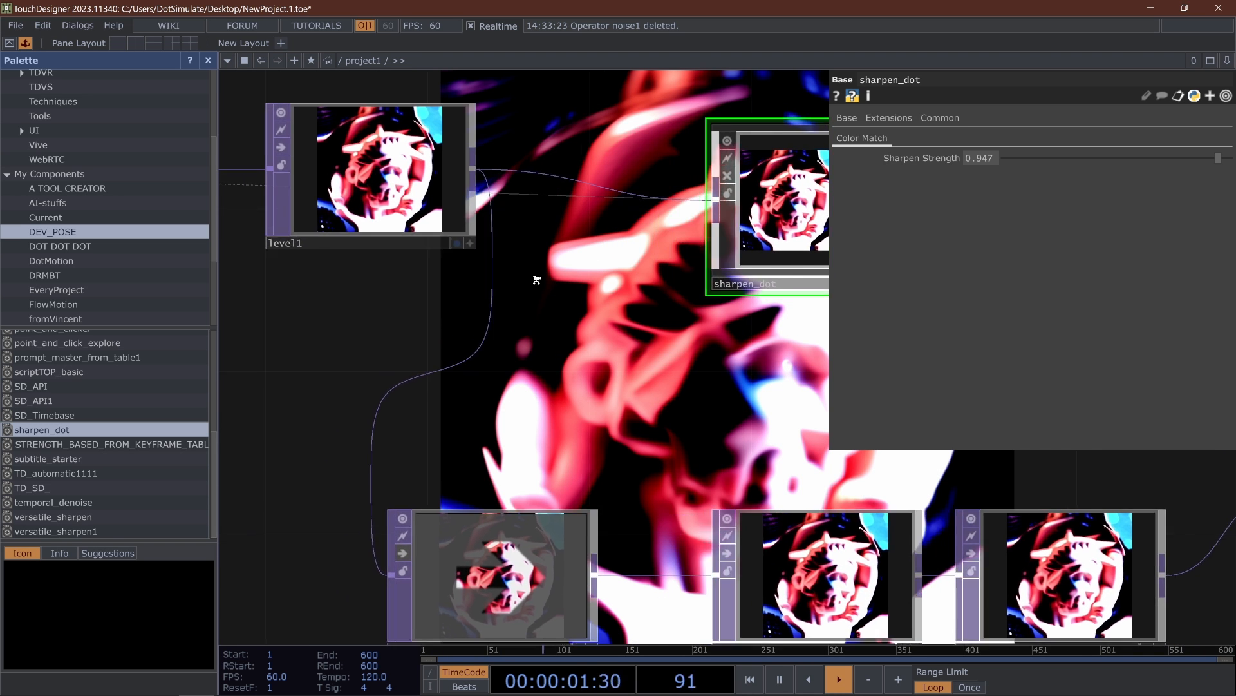
# - Raise sharpen_dot's Sharpen Strength to 1 and reduce transform1's Scale to 1.01 on both axes
pyautogui.moveTo(701, 238); pyautogui.dragTo(367, 366)
pyautogui.moveTo(583, 312); pyautogui.dragTo(380, 322)
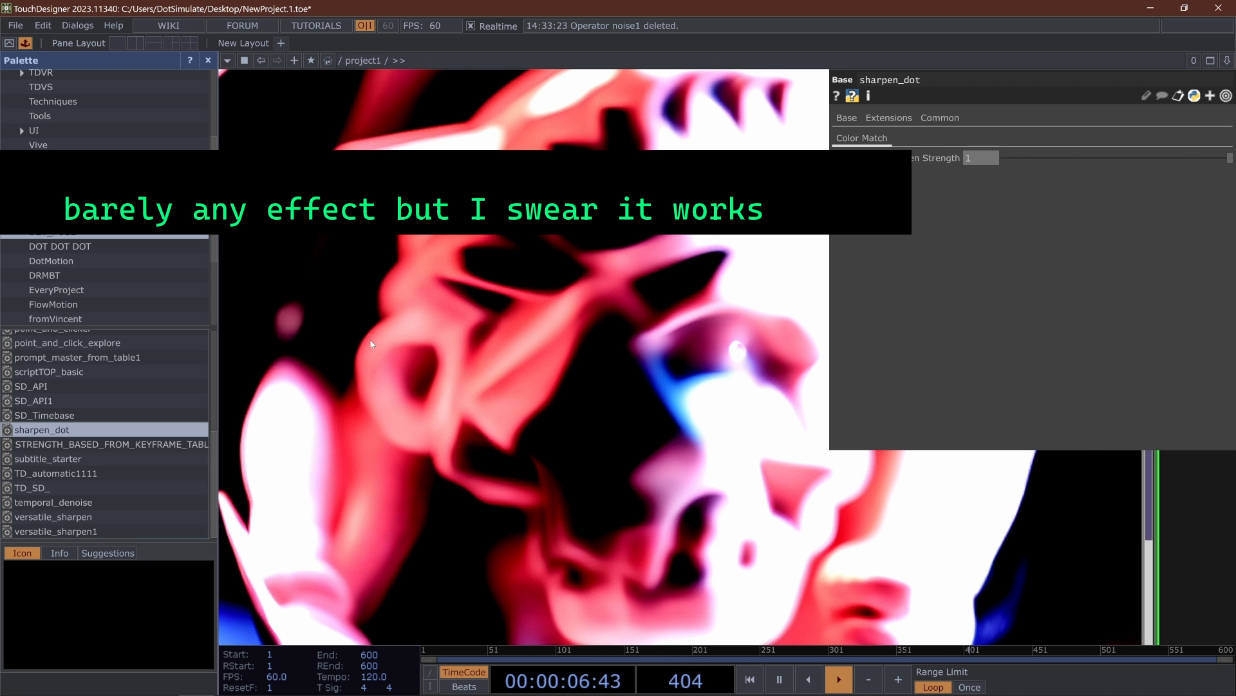
pyautogui.scroll(-10, 309, 345)
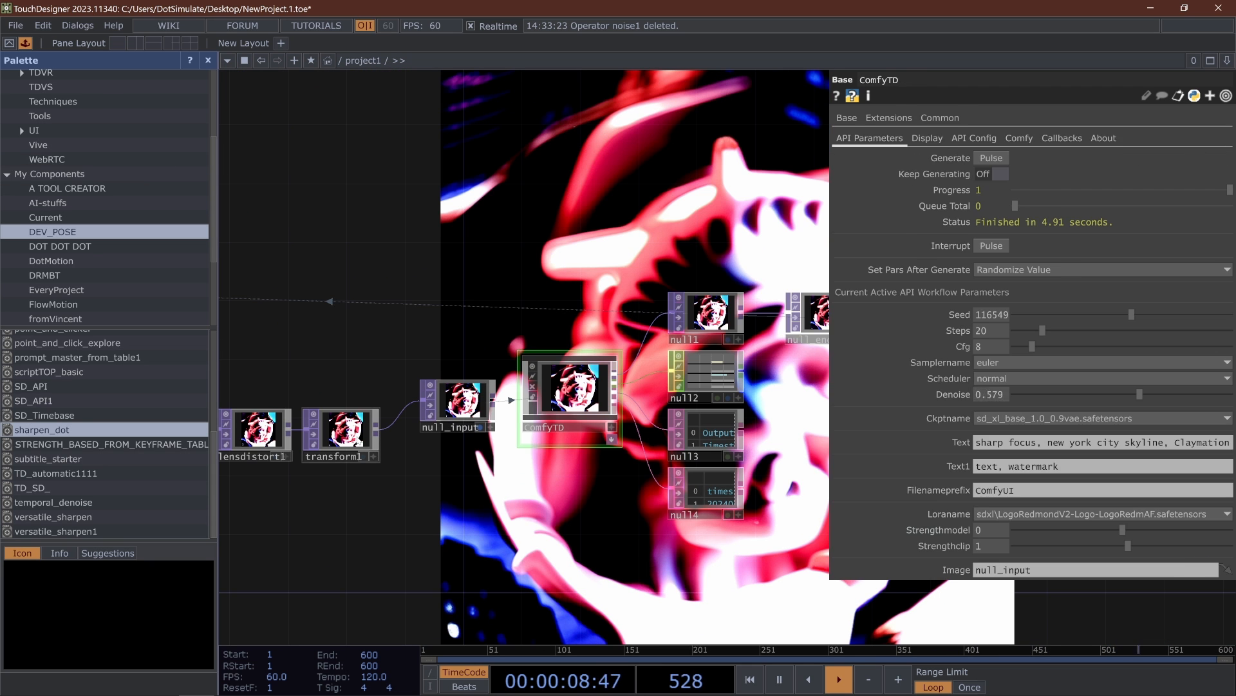
pyautogui.click(342, 430)
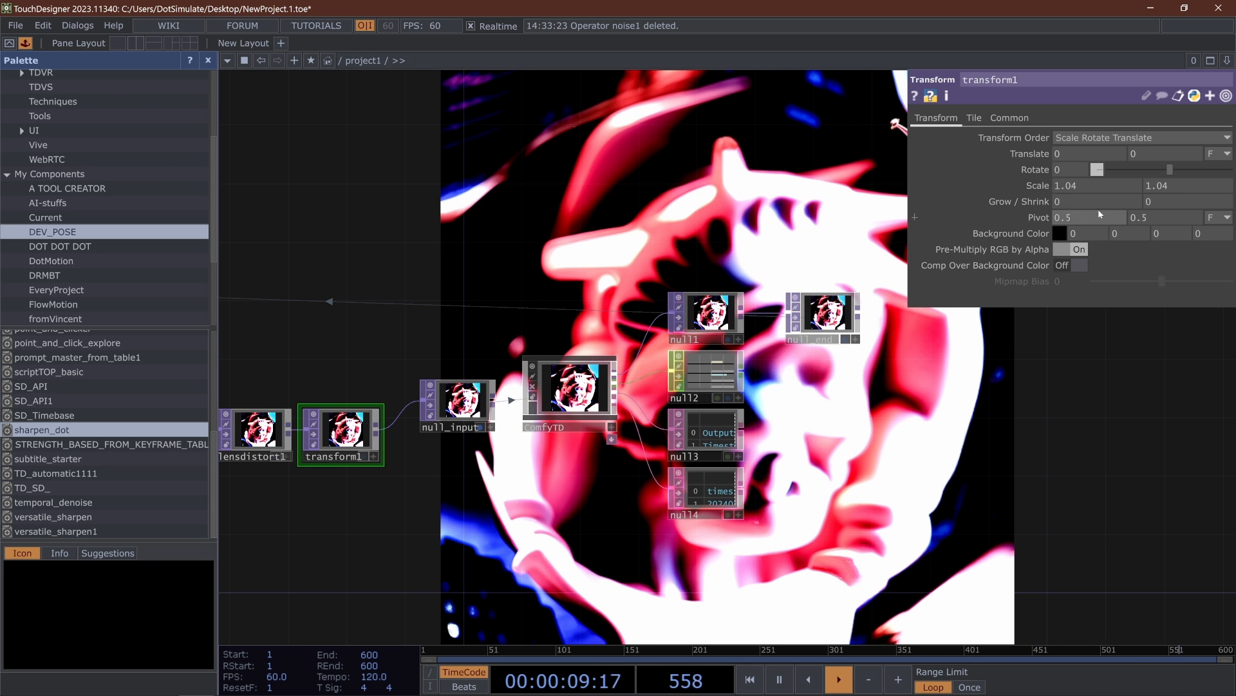
pyautogui.moveTo(1037, 186)
pyautogui.mouseDown(button='middle')
pyautogui.moveTo(1028, 201)
pyautogui.moveTo(1036, 192)
pyautogui.mouseUp(button='middle')
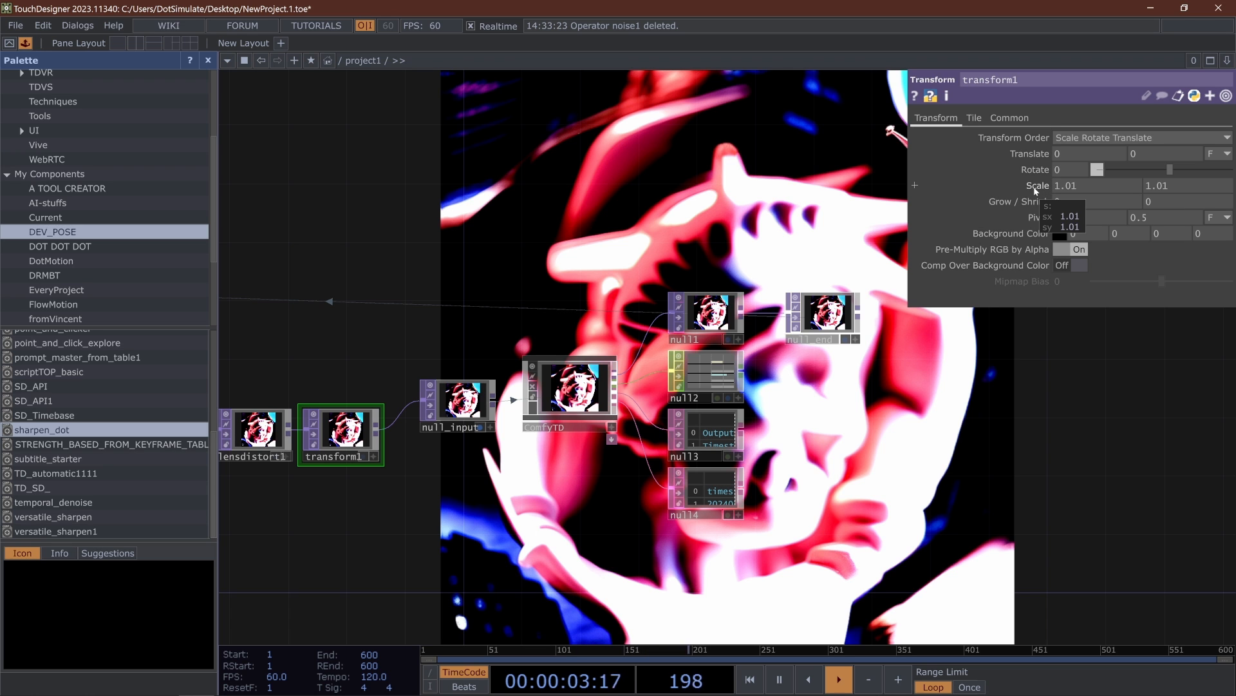
# - Turn on Keep Generating for ComfyTD and append "high contrast, blown out color" to its Text1 negative prompt
pyautogui.click(570, 387)
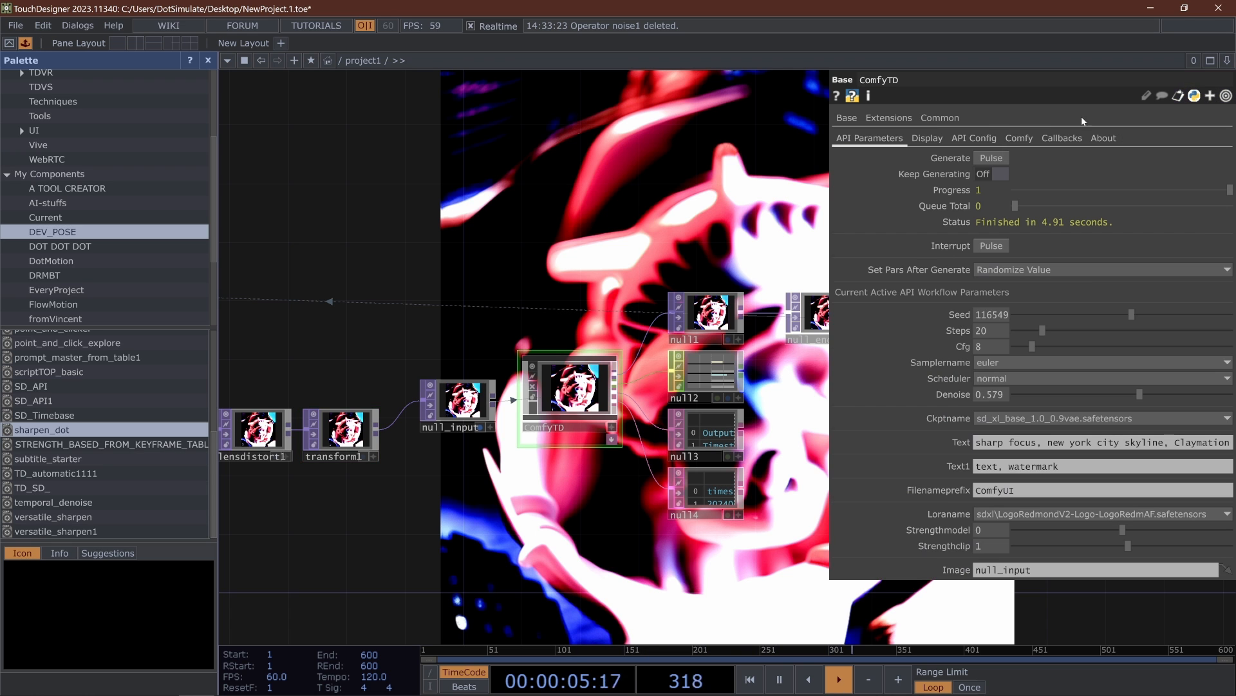
pyautogui.click(992, 174)
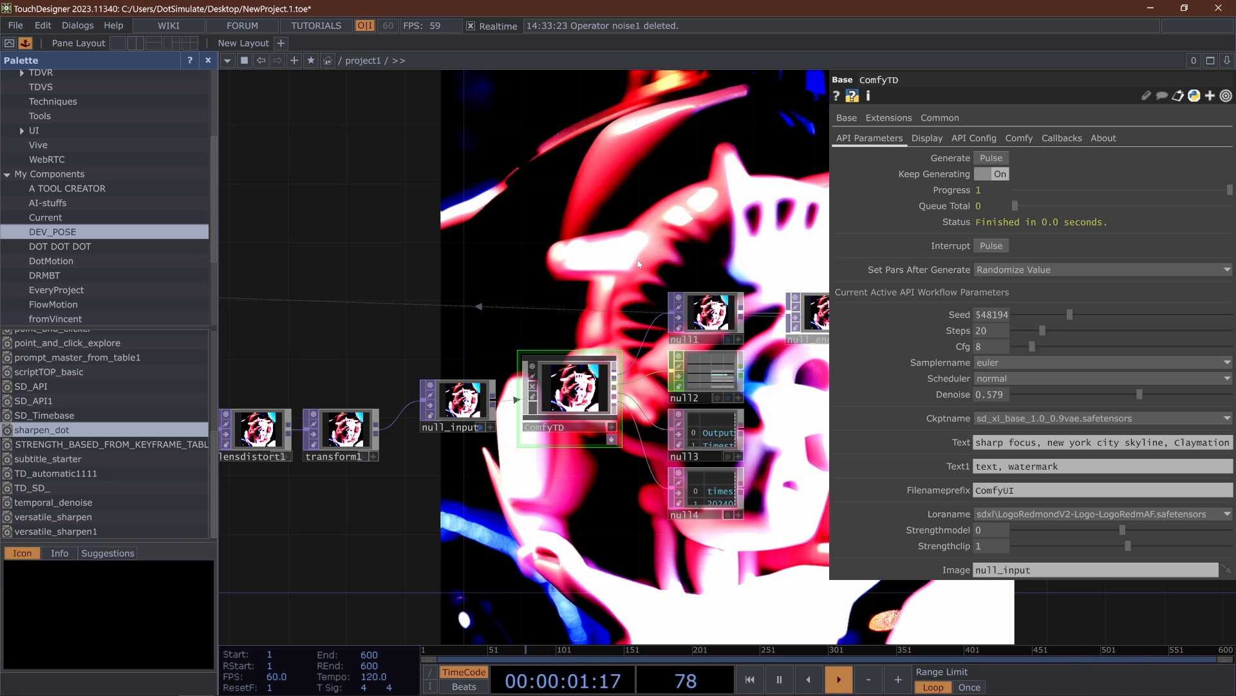
pyautogui.moveTo(647, 259); pyautogui.dragTo(518, 275, button='middle')
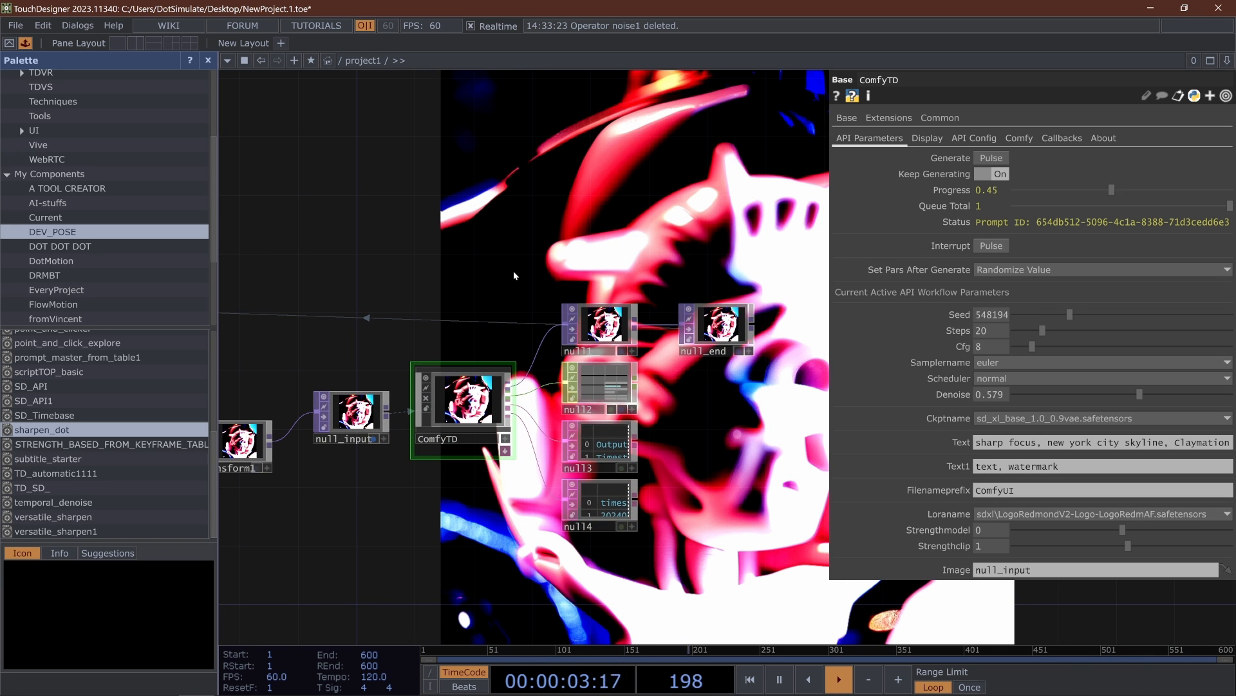
pyautogui.click(1072, 466)
pyautogui.write(', high contrast, blown out colo')
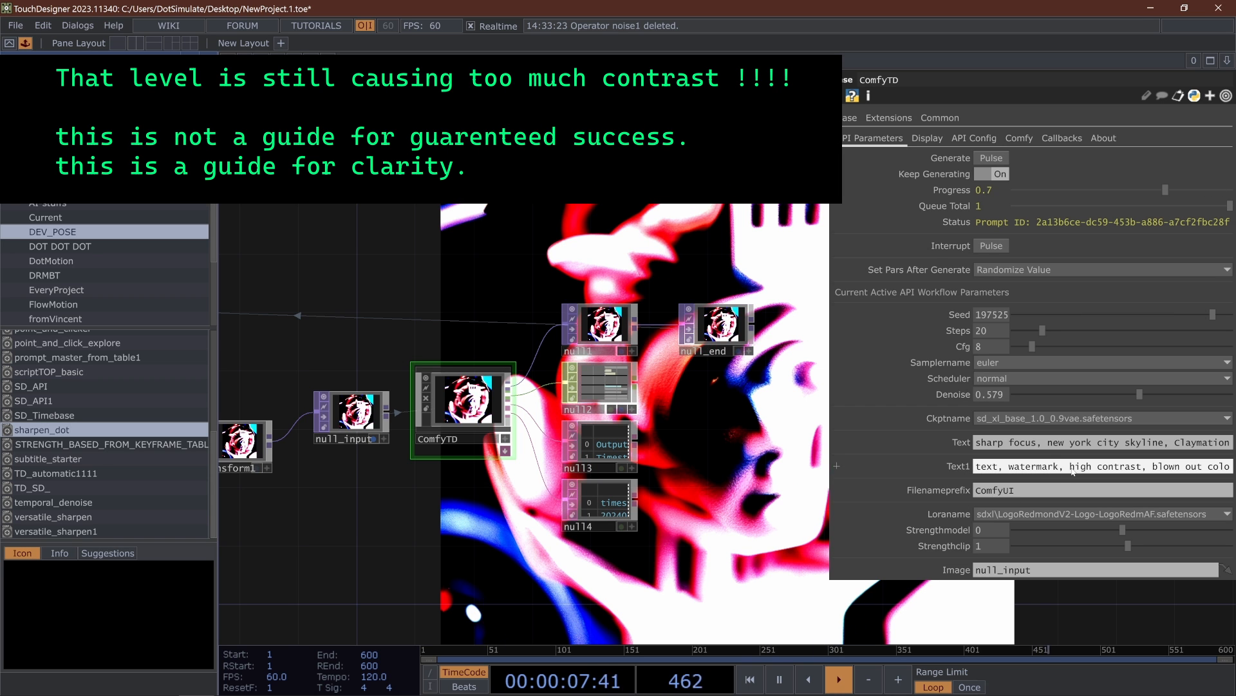
pyautogui.press('Return')
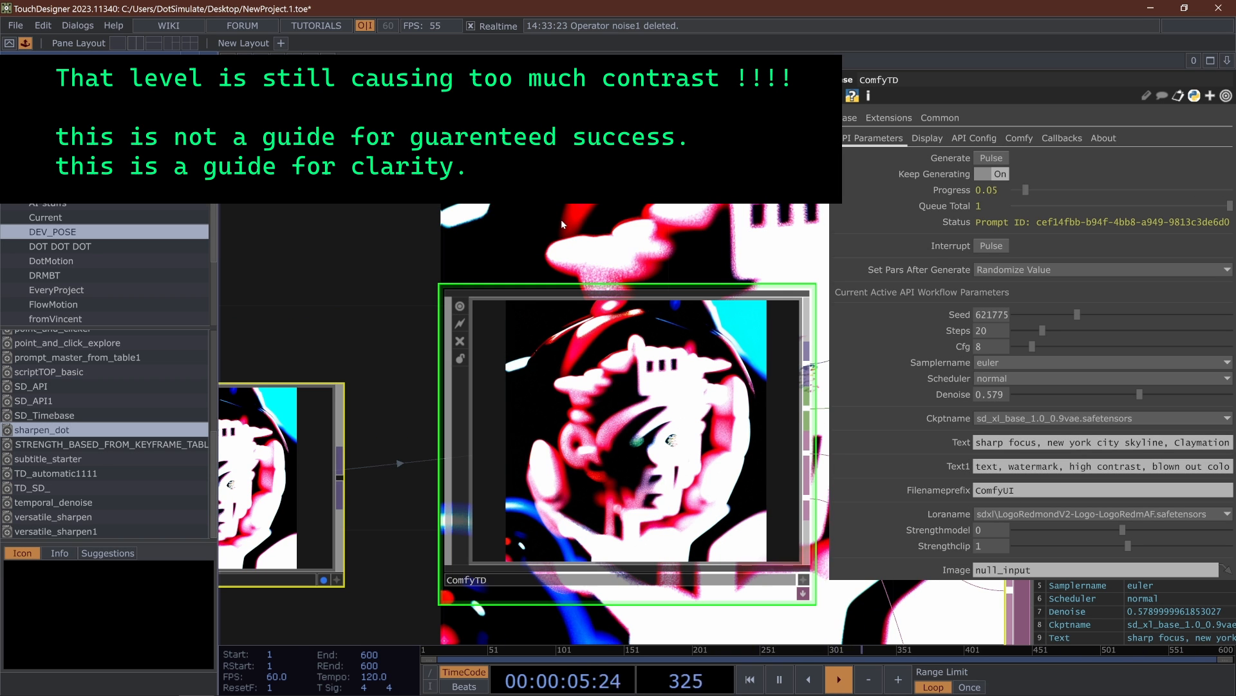
# - Check the newly generated images in ComfyTD's viewer and turn off Keep Generating
pyautogui.scroll(-5, 562, 226)
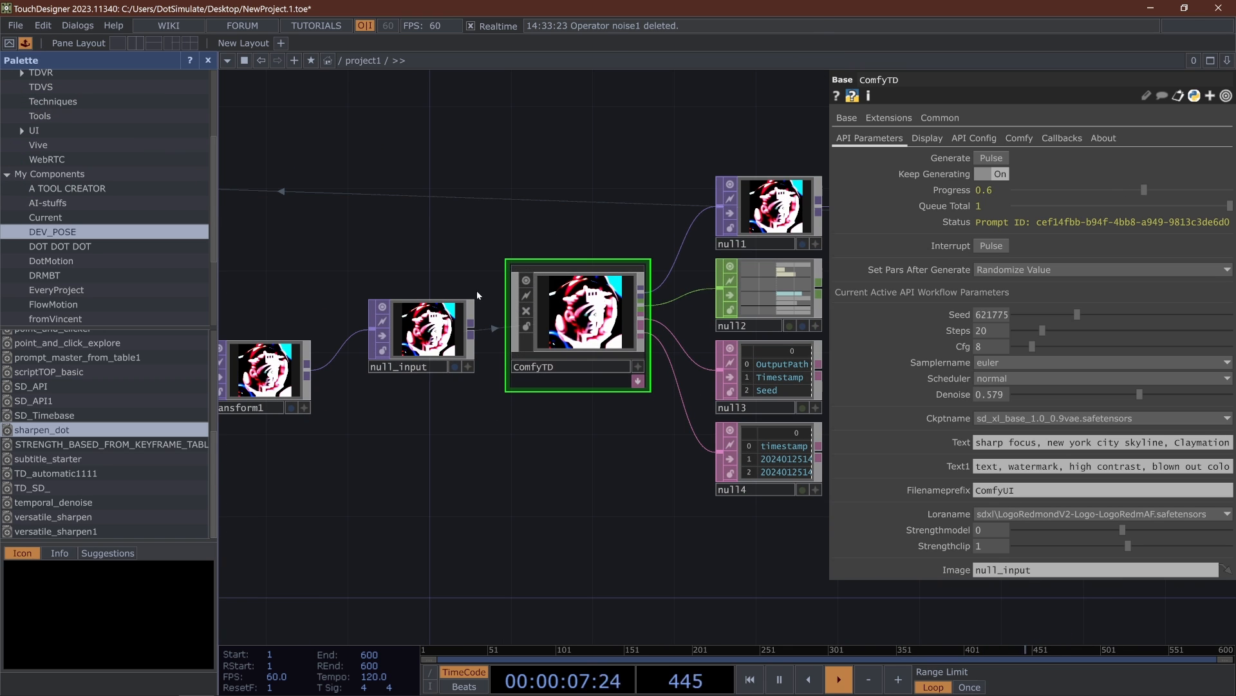
pyautogui.scroll(5, 563, 308)
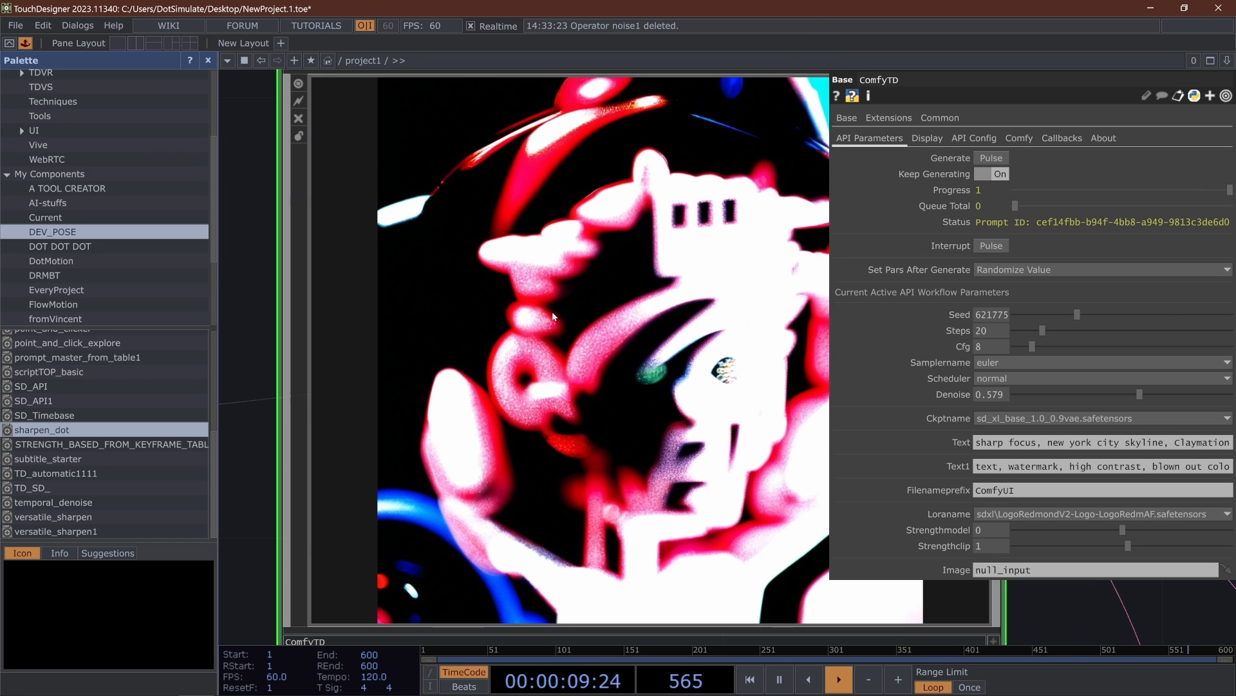
pyautogui.scroll(-8, 553, 312)
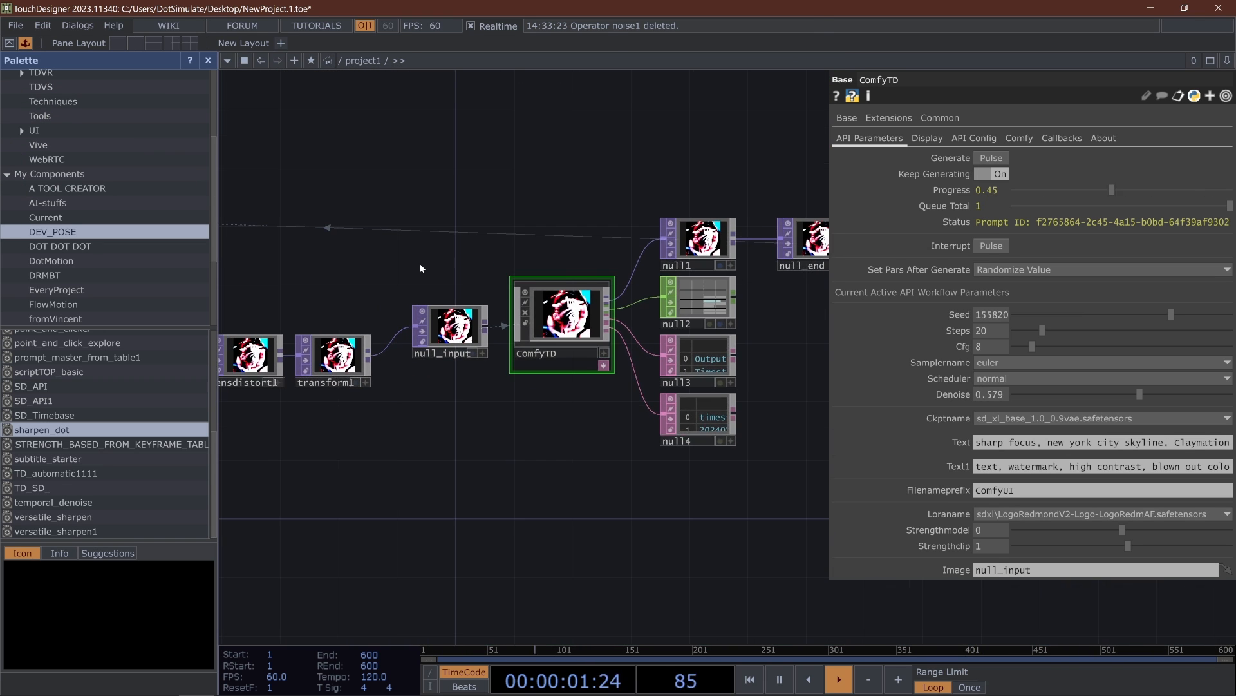
pyautogui.moveTo(509, 308); pyautogui.dragTo(519, 312)
pyautogui.click(993, 176)
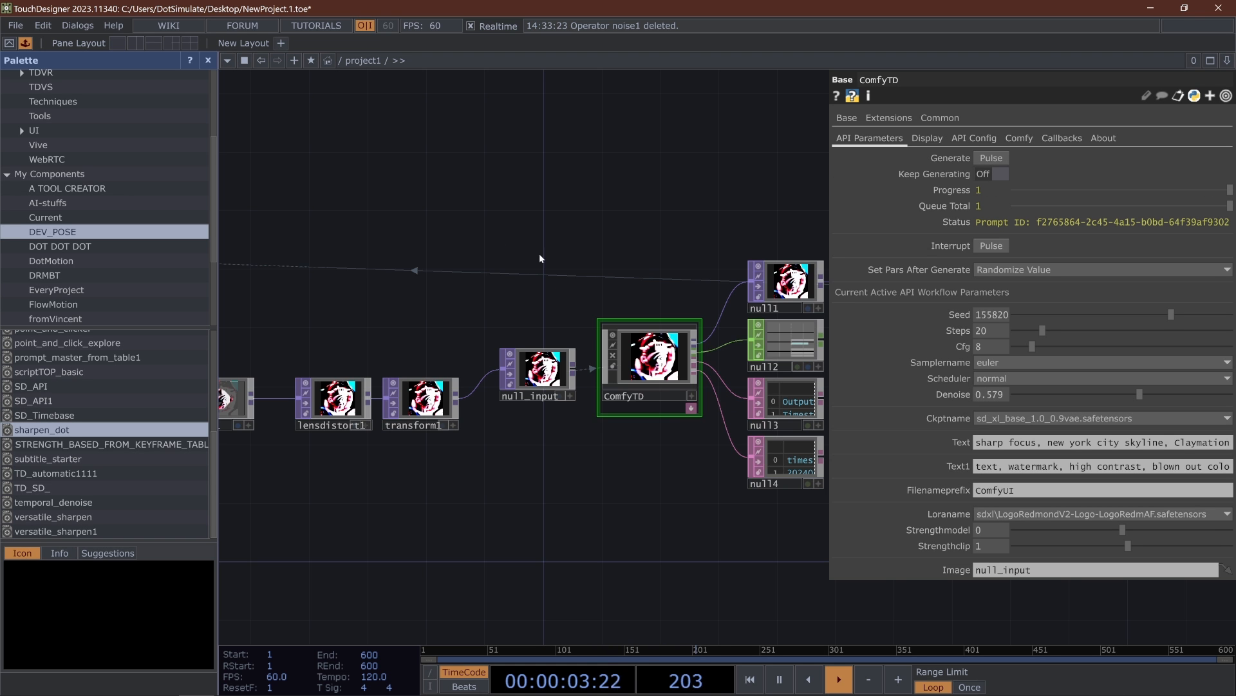
# - Close the component Palette and bring ComfyTD's image output into close view
pyautogui.moveTo(300, 341); pyautogui.dragTo(436, 403)
pyautogui.moveTo(800, 354); pyautogui.dragTo(607, 340)
pyautogui.scroll(7, 597, 372)
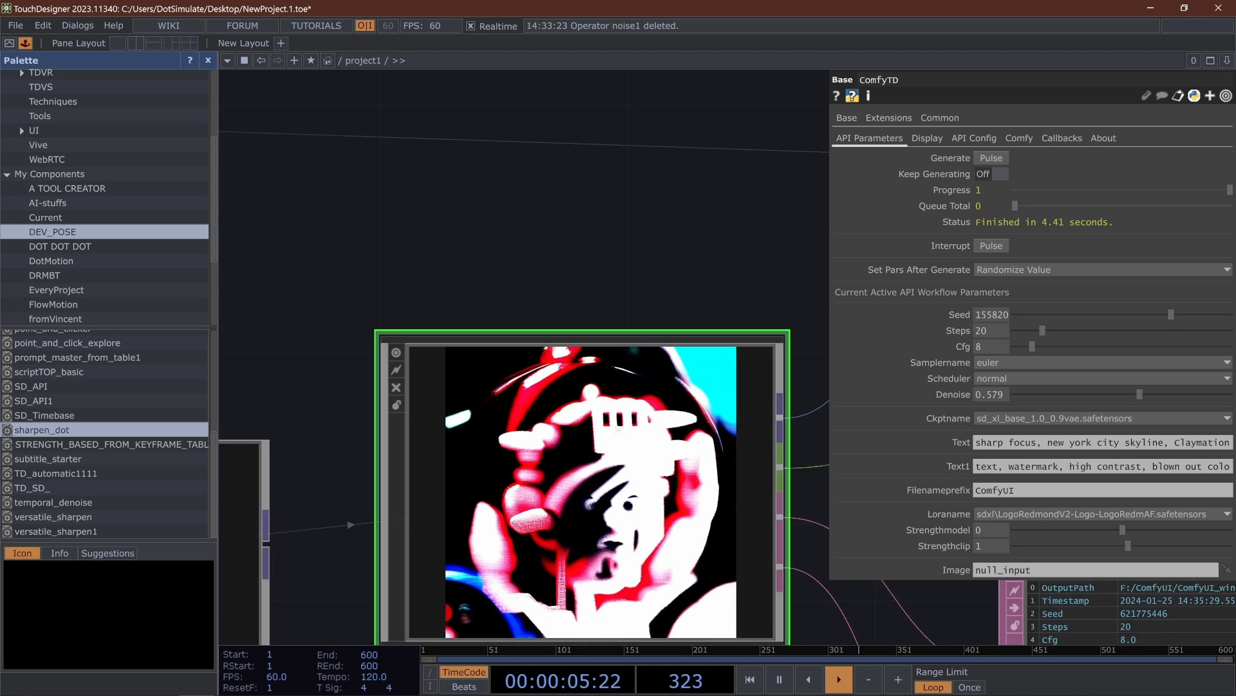
pyautogui.click(208, 60)
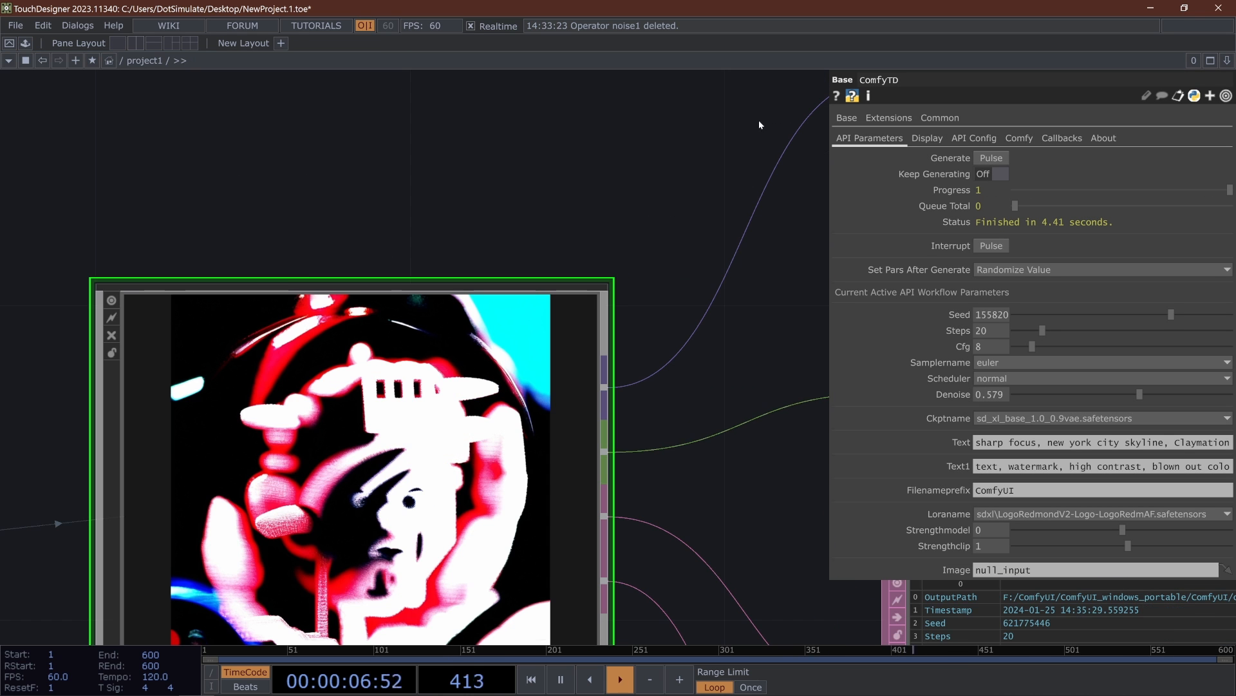
# - Turn off Display Last, scrub Display Output from 1 through the generated images, and turn Display Last back on
pyautogui.click(928, 138)
pyautogui.moveTo(554, 193); pyautogui.dragTo(668, 122)
pyautogui.click(1005, 157)
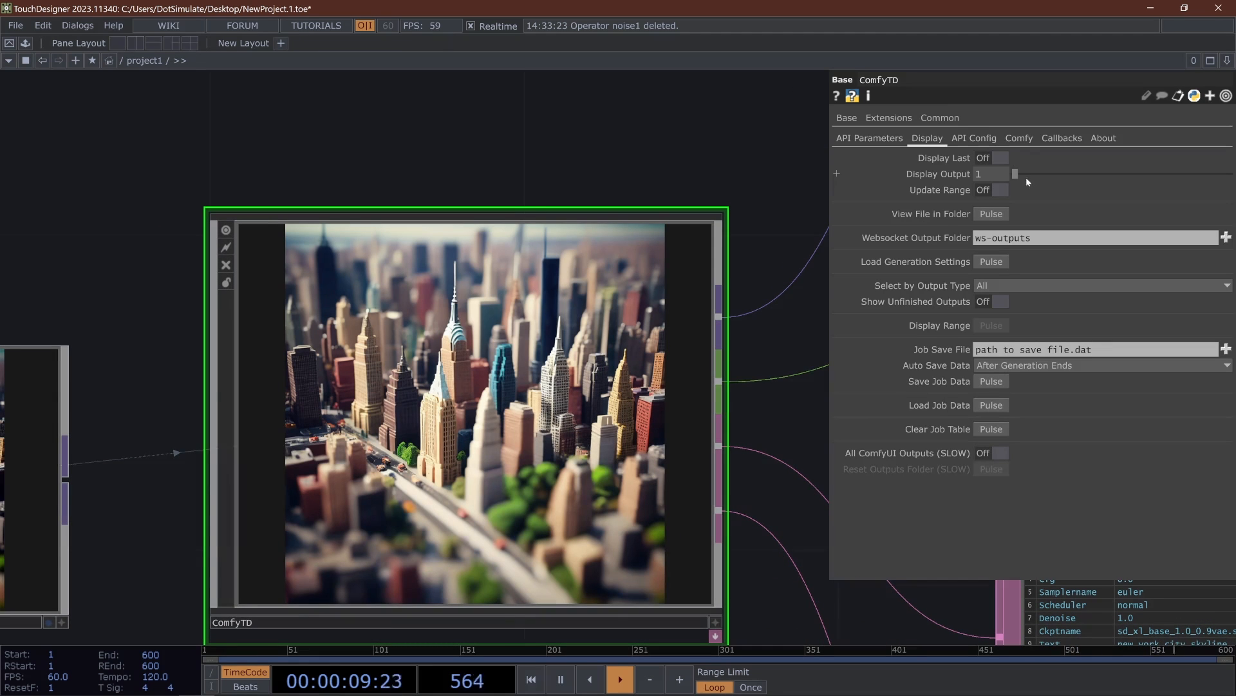
pyautogui.moveTo(1025, 172); pyautogui.dragTo(1178, 211)
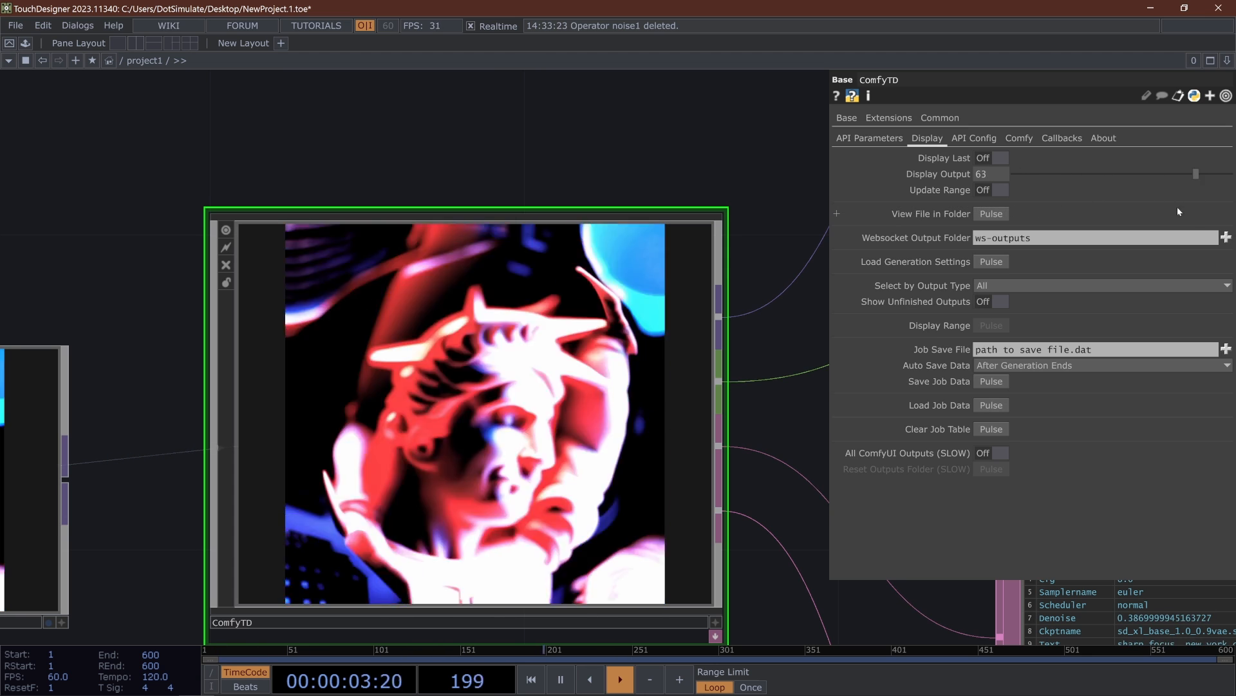
pyautogui.click(987, 159)
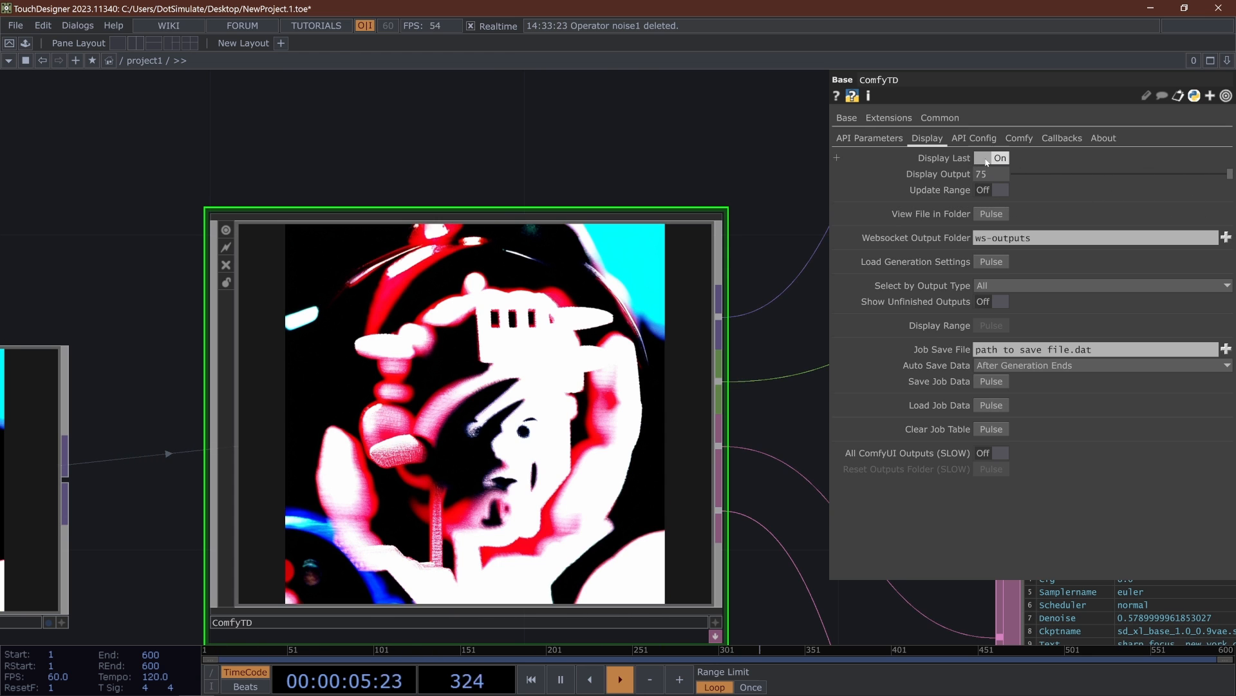
# - Expand ComfyTD's docked ComfyTD_callbacks DAT and look at its script
pyautogui.click(869, 138)
pyautogui.scroll(-5, 283, 441)
pyautogui.scroll(5, 577, 469)
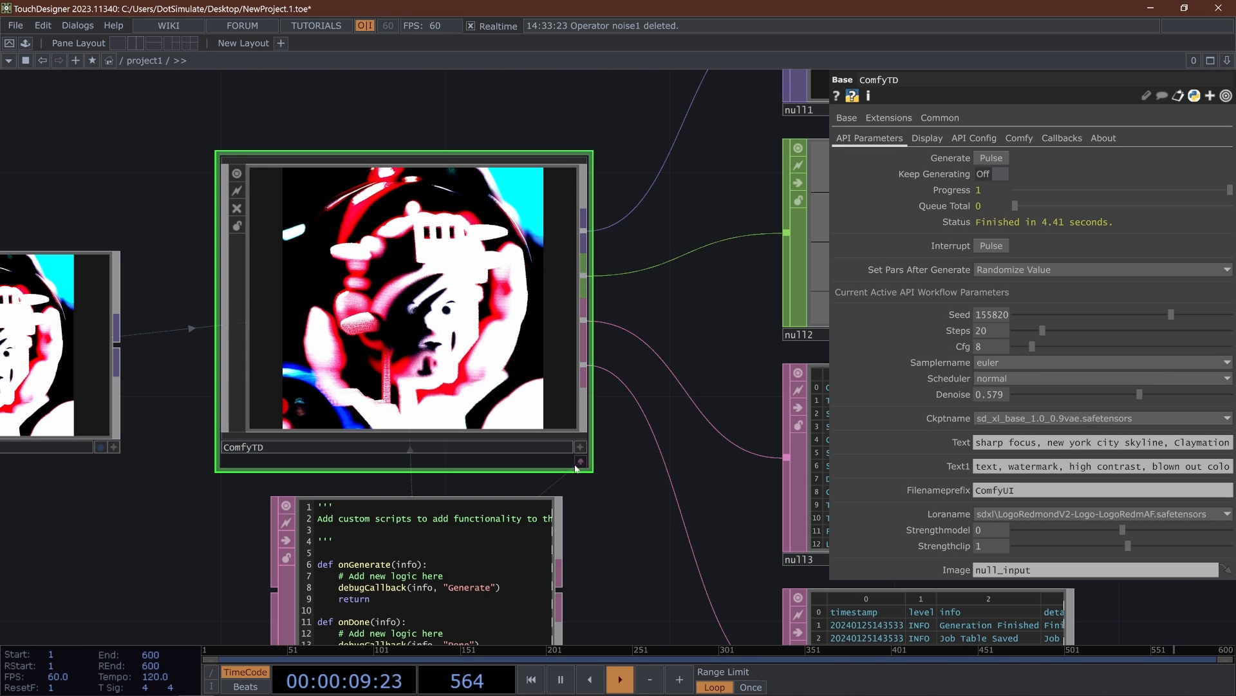
pyautogui.moveTo(624, 531); pyautogui.dragTo(655, 266)
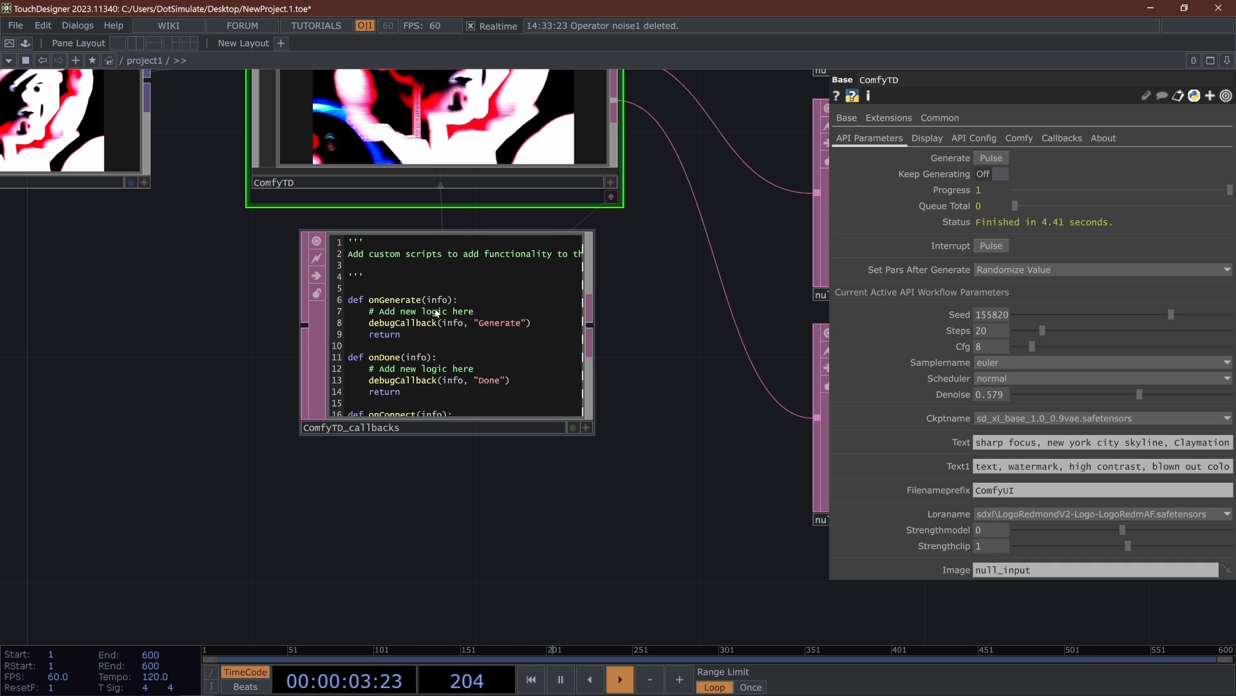
pyautogui.scroll(2, 437, 307)
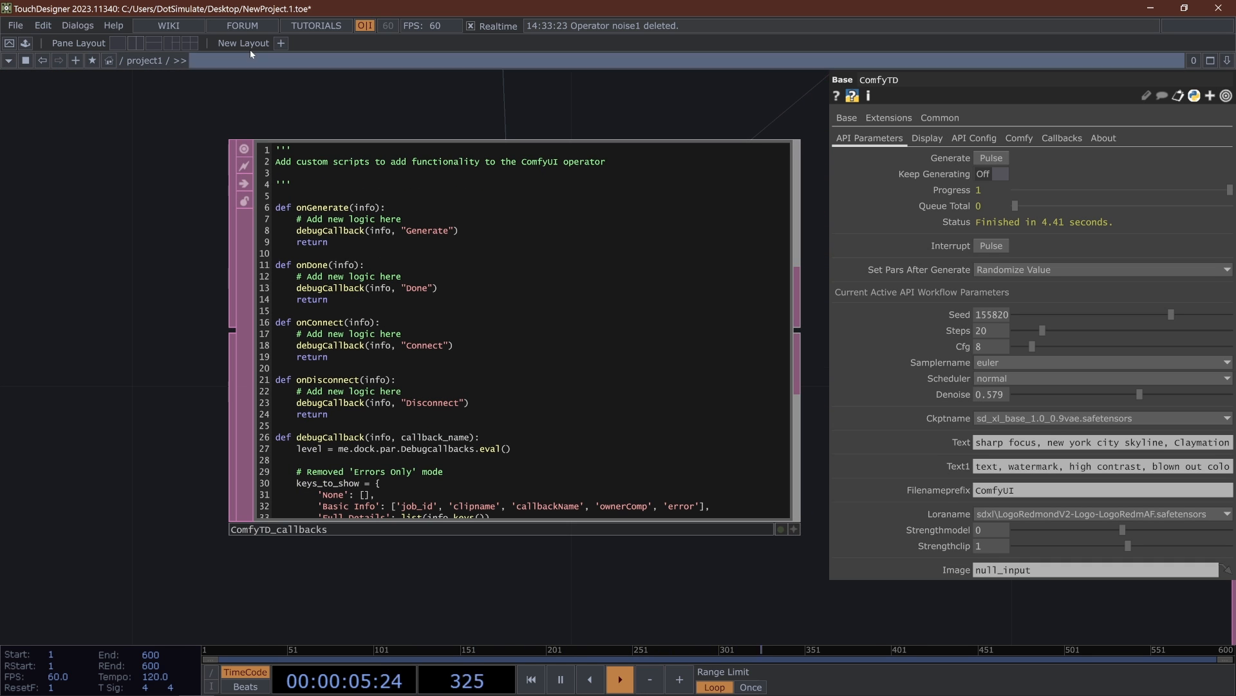
# - Clear the callback debug output in the Textport and set ComfyTD's Textport Debug Callbacks to None
pyautogui.click(1046, 140)
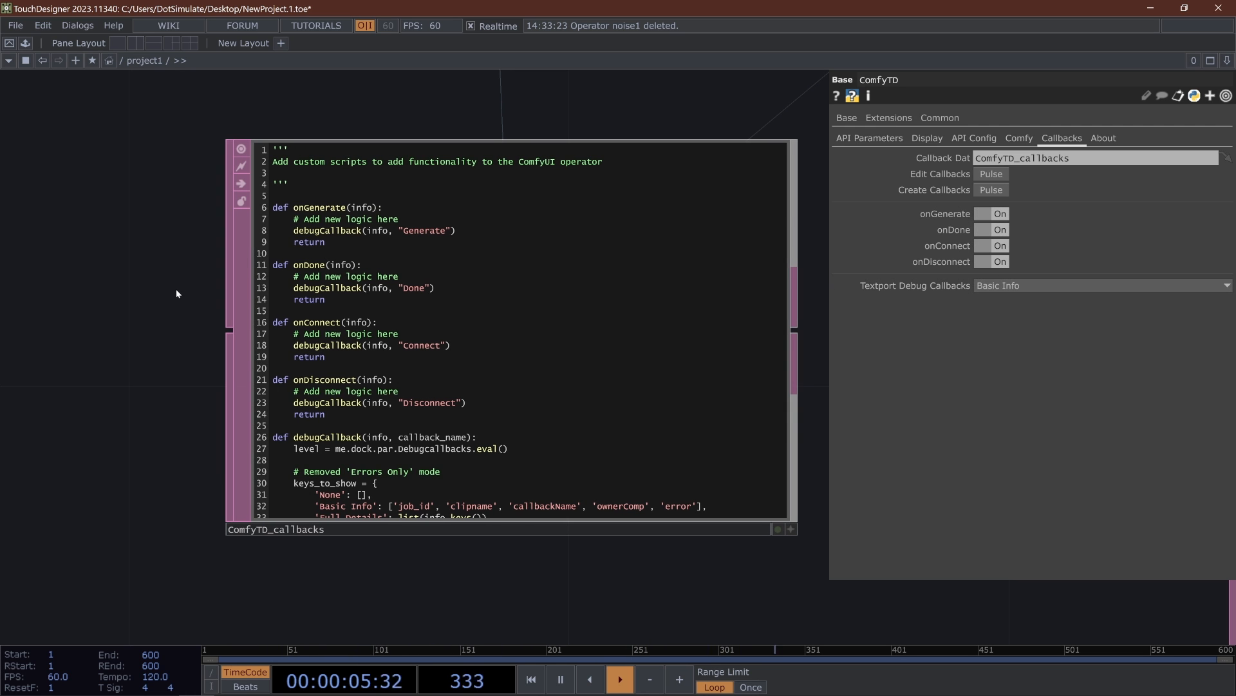
pyautogui.hotkey('alt', 't')
pyautogui.scroll(3, 513, 340)
pyautogui.scroll(10, 513, 340)
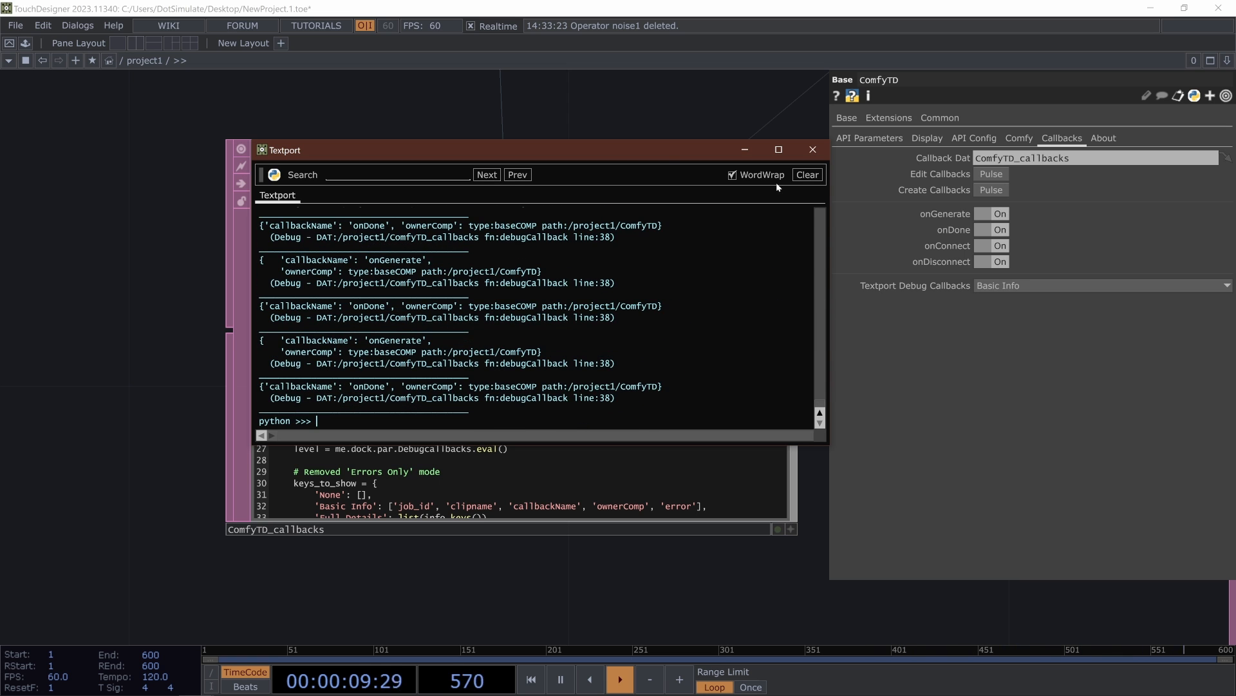
pyautogui.click(807, 175)
pyautogui.click(812, 149)
pyautogui.click(1018, 289)
pyautogui.scroll(-5, 310, 461)
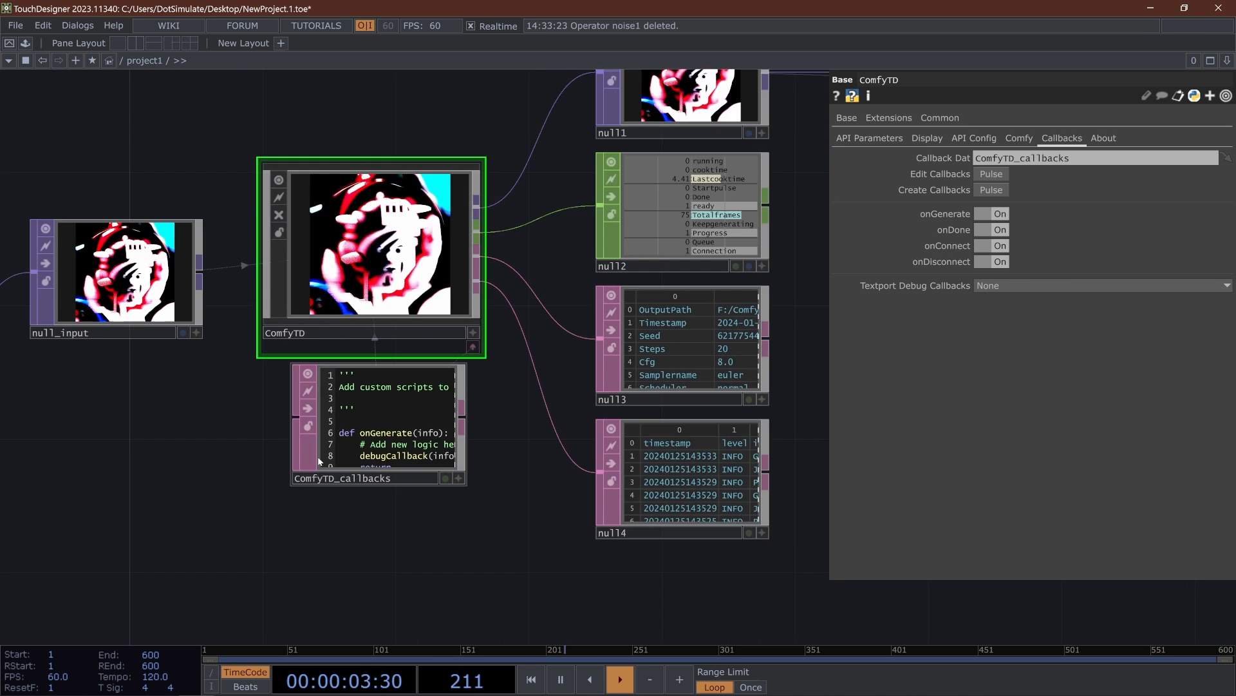
# - Examine the onGenerate, onDone, onConnect and onDisconnect functions in the ComfyTD_callbacks script
pyautogui.scroll(5, 387, 487)
pyautogui.moveTo(138, 357); pyautogui.dragTo(249, 514)
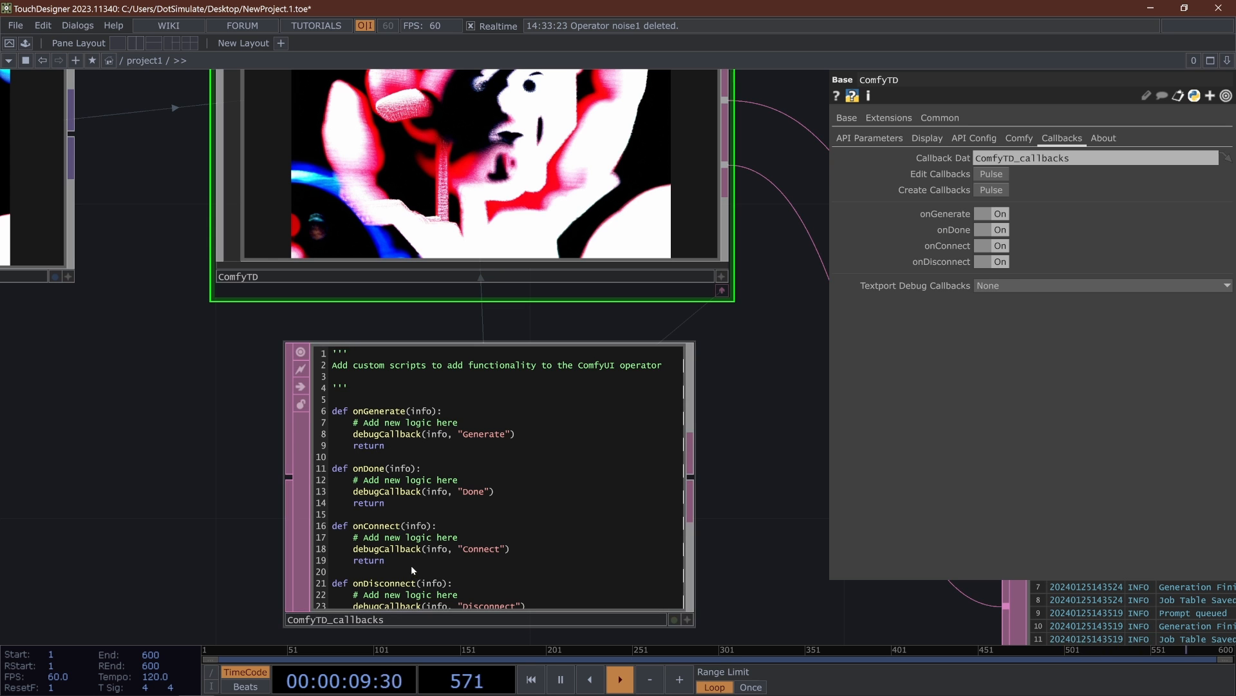
pyautogui.scroll(2, 427, 539)
pyautogui.click(301, 343)
pyautogui.moveTo(301, 343); pyautogui.dragTo(393, 508)
pyautogui.click(145, 369)
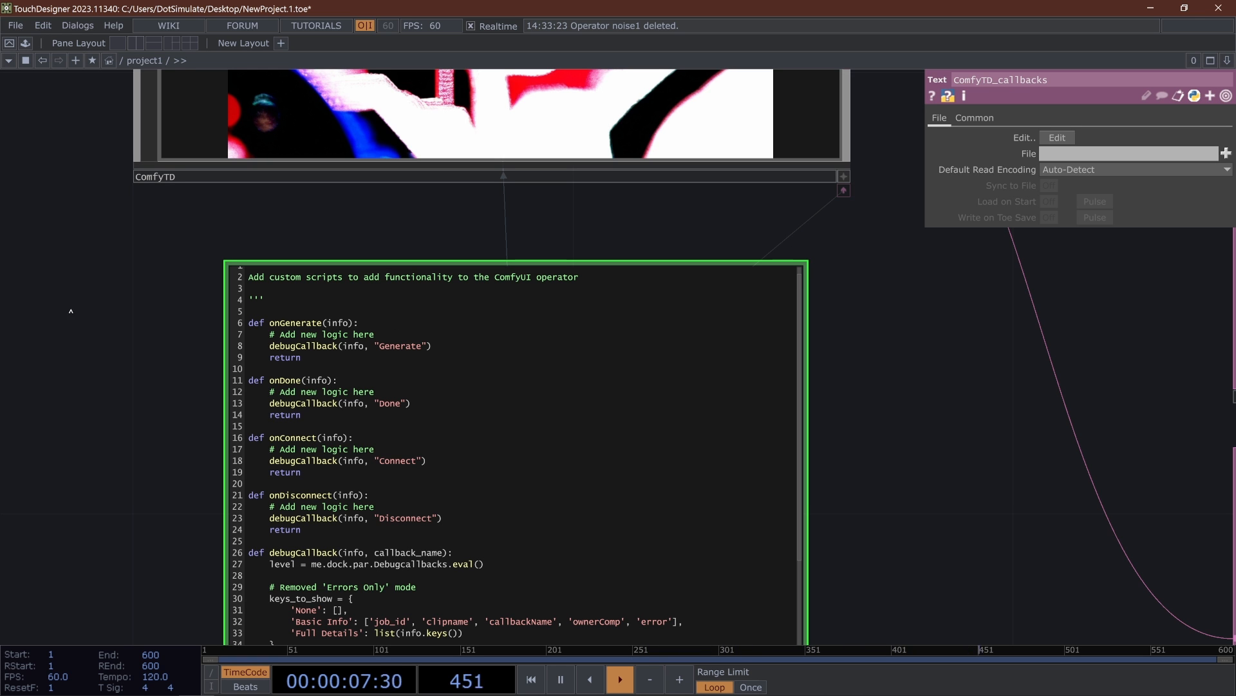
# - Return to ComfyTD's API Parameters and review them alongside the callbacks script
pyautogui.scroll(-4, 86, 346)
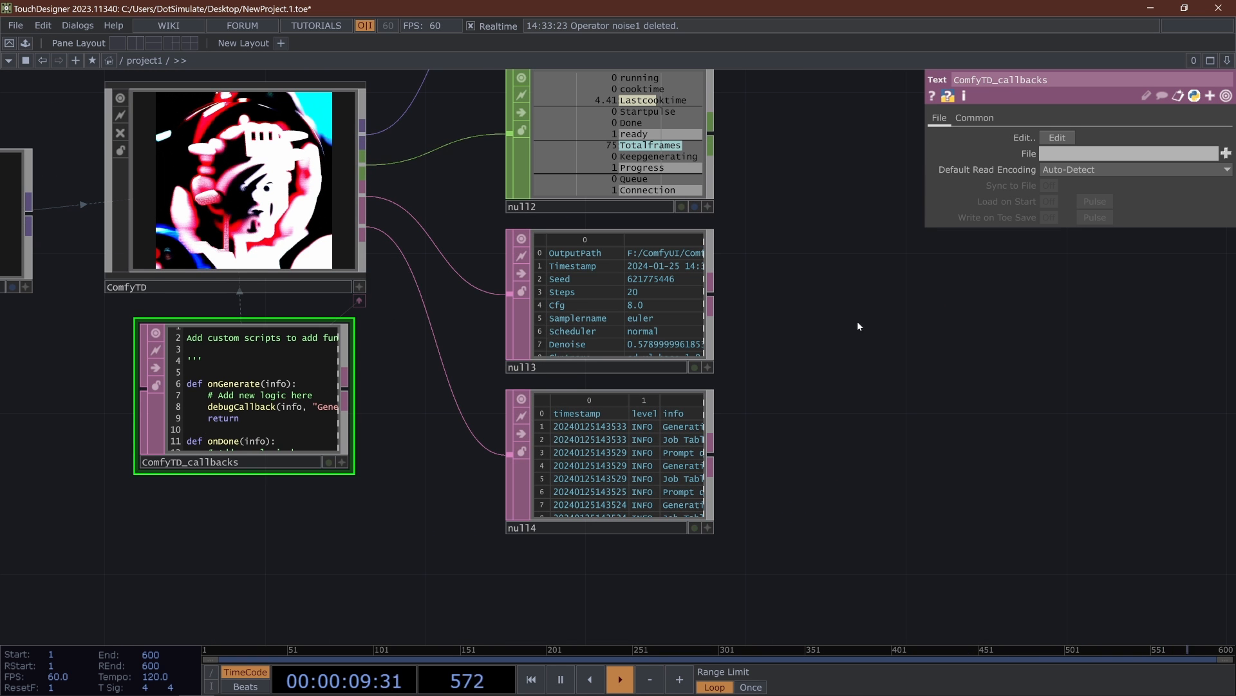
pyautogui.moveTo(821, 308); pyautogui.dragTo(749, 379)
pyautogui.scroll(-3, 749, 379)
pyautogui.click(357, 321)
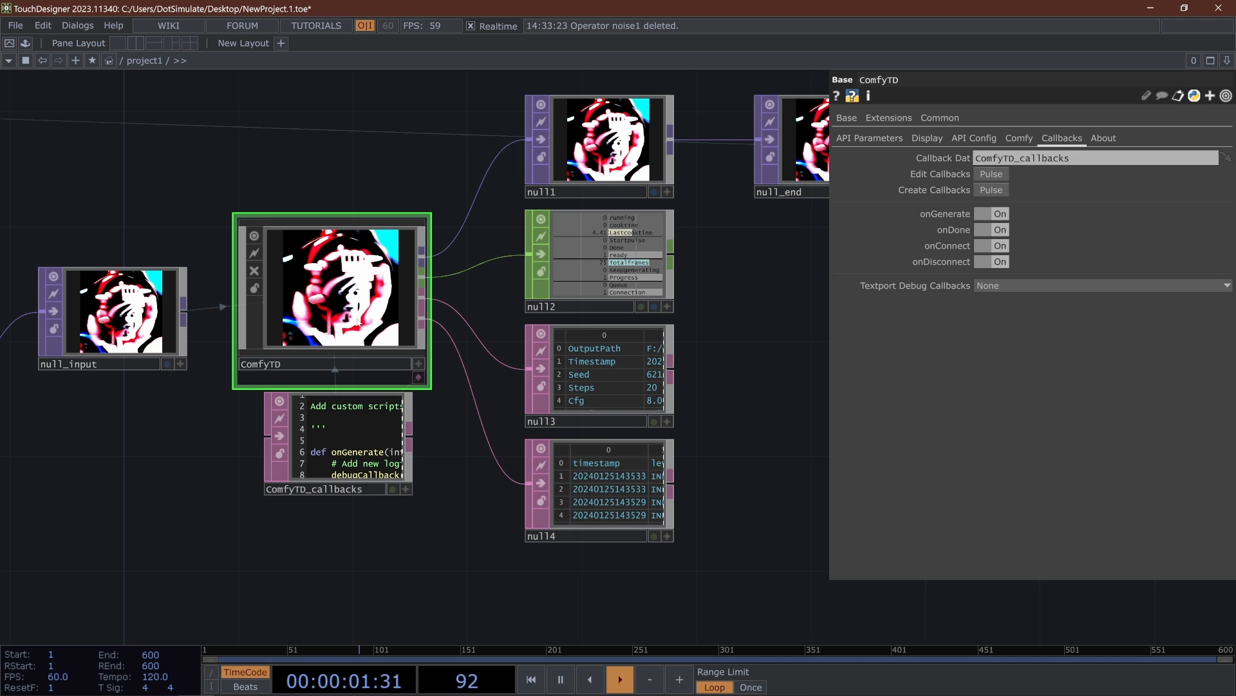
pyautogui.click(880, 139)
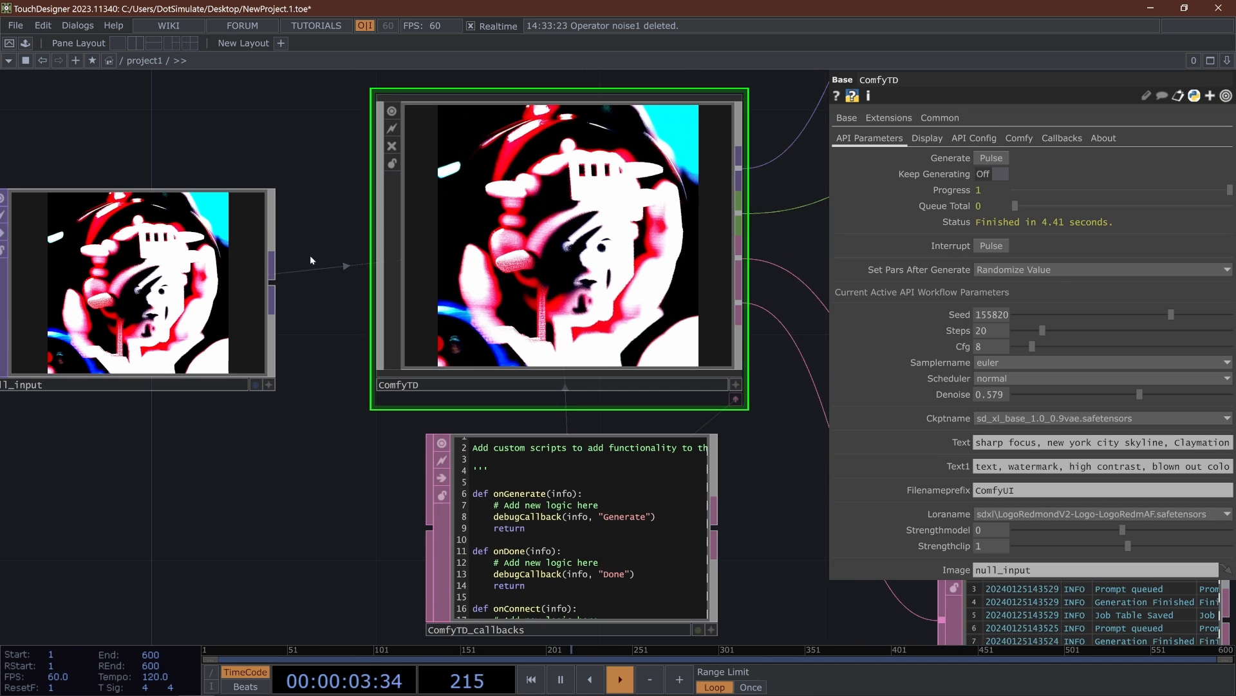
pyautogui.scroll(5, 376, 392)
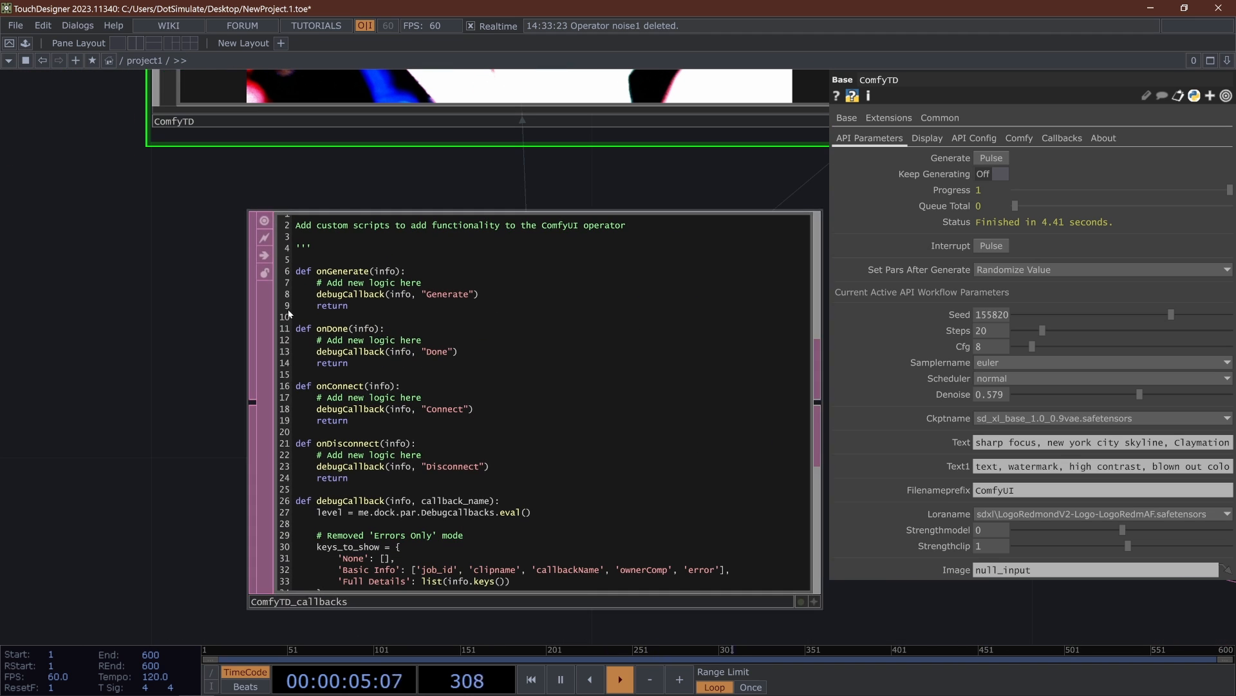
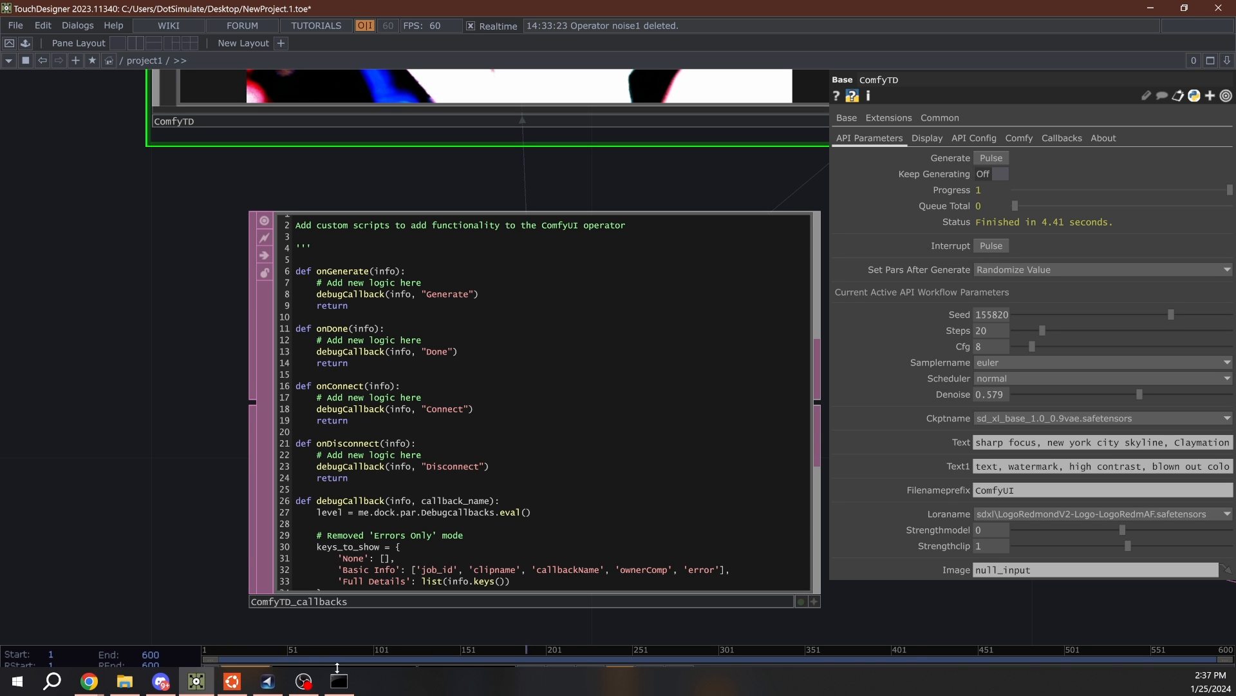
# - Open the Textport beside ComfyTD and set its Textport Debug Callbacks to Basic Info
pyautogui.click(339, 681)
pyautogui.click(121, 385)
pyautogui.scroll(-6, 560, 466)
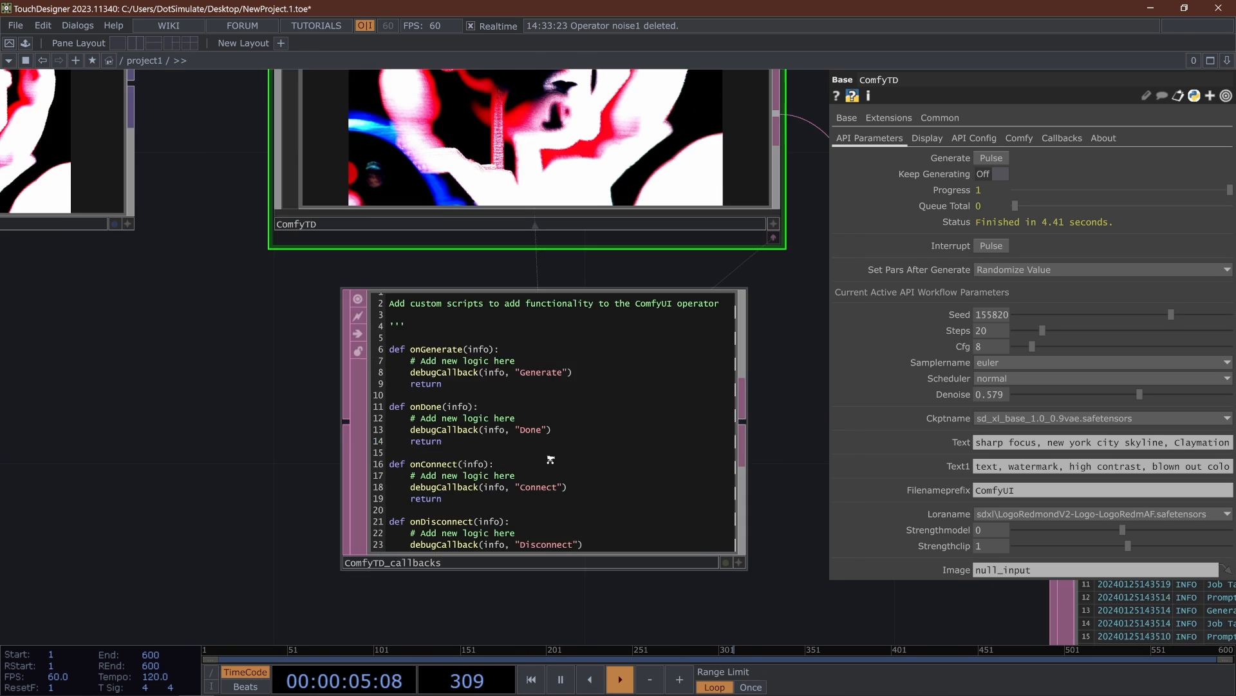
pyautogui.moveTo(322, 103); pyautogui.dragTo(350, 238)
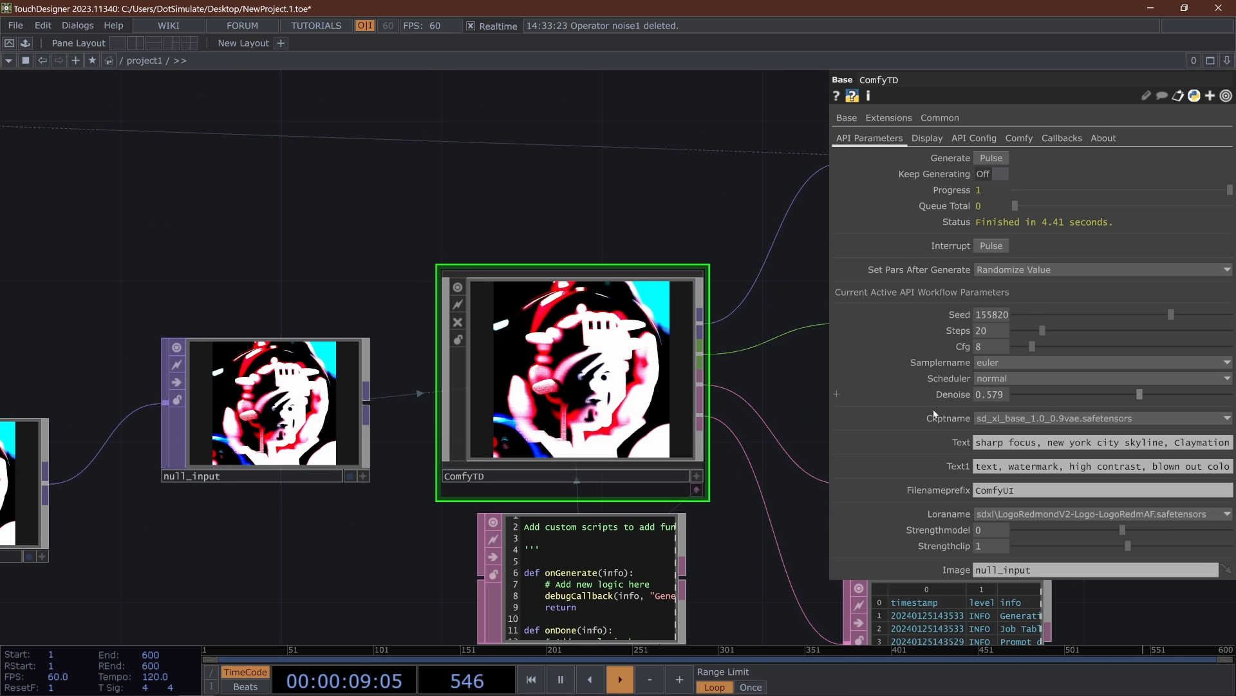
pyautogui.hotkey('alt', 't')
pyautogui.moveTo(404, 138); pyautogui.dragTo(154, 87)
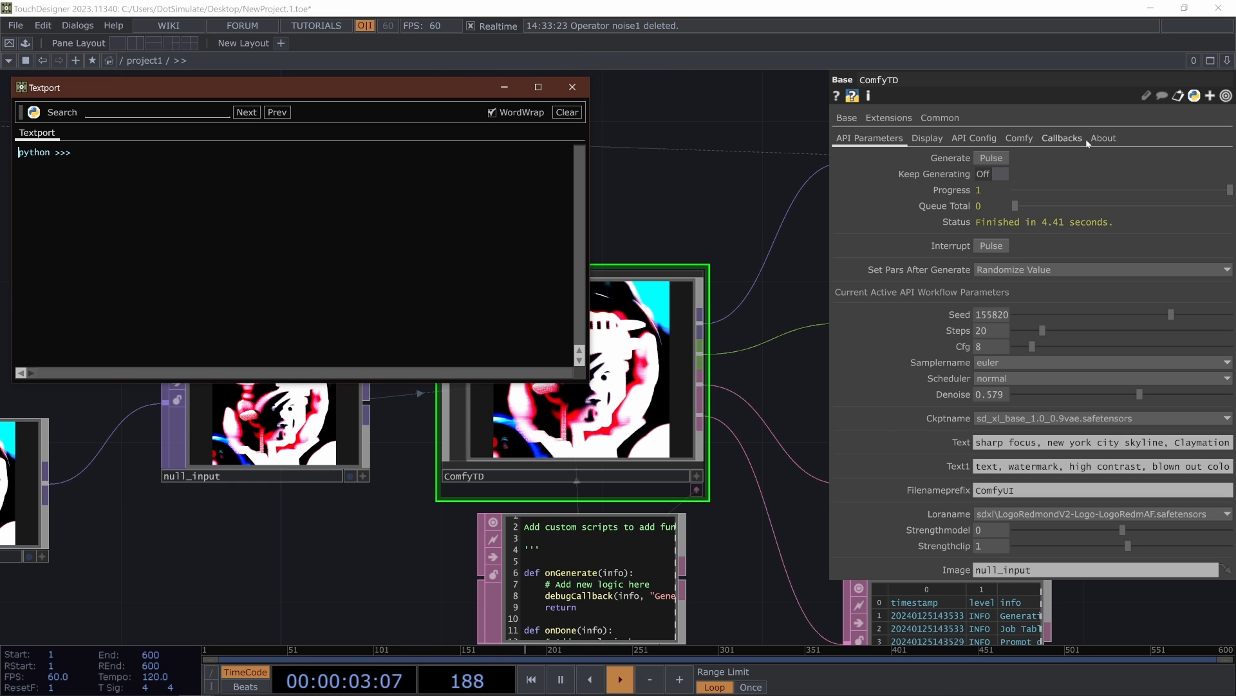
pyautogui.click(1019, 139)
pyautogui.click(1056, 138)
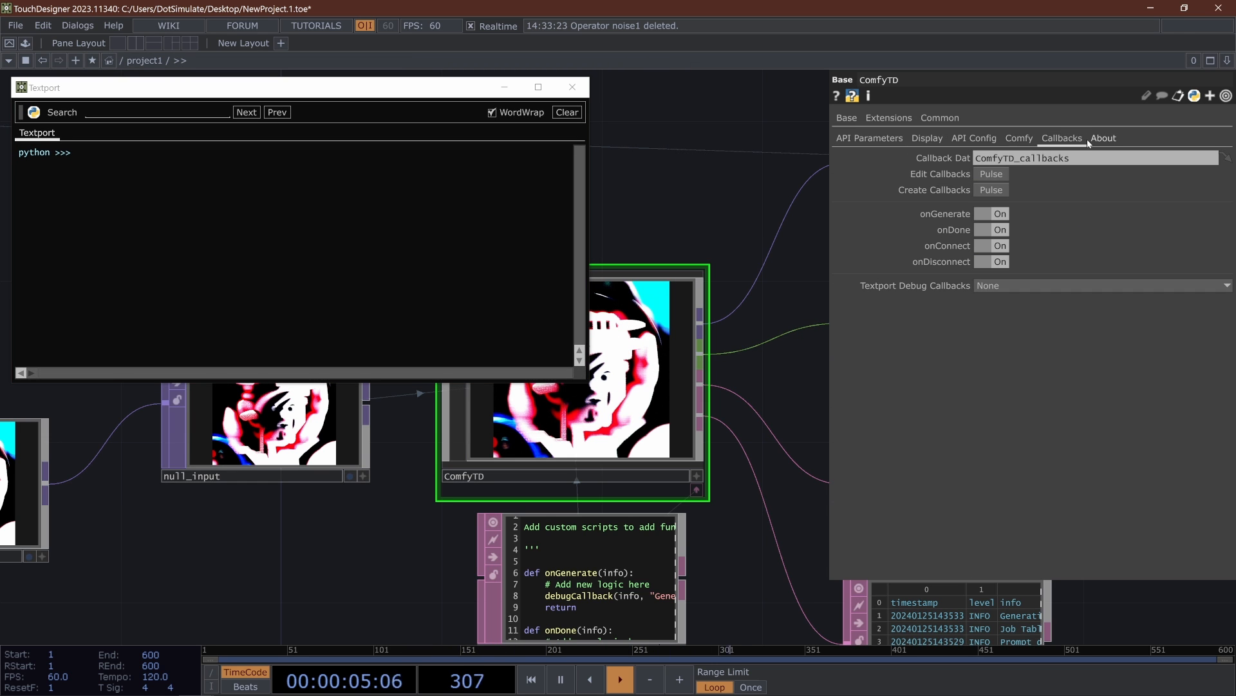
pyautogui.click(997, 285)
# - Close the command window running the ComfyUI server to trigger the onDisconnect callback and check the Textport output
pyautogui.click(340, 682)
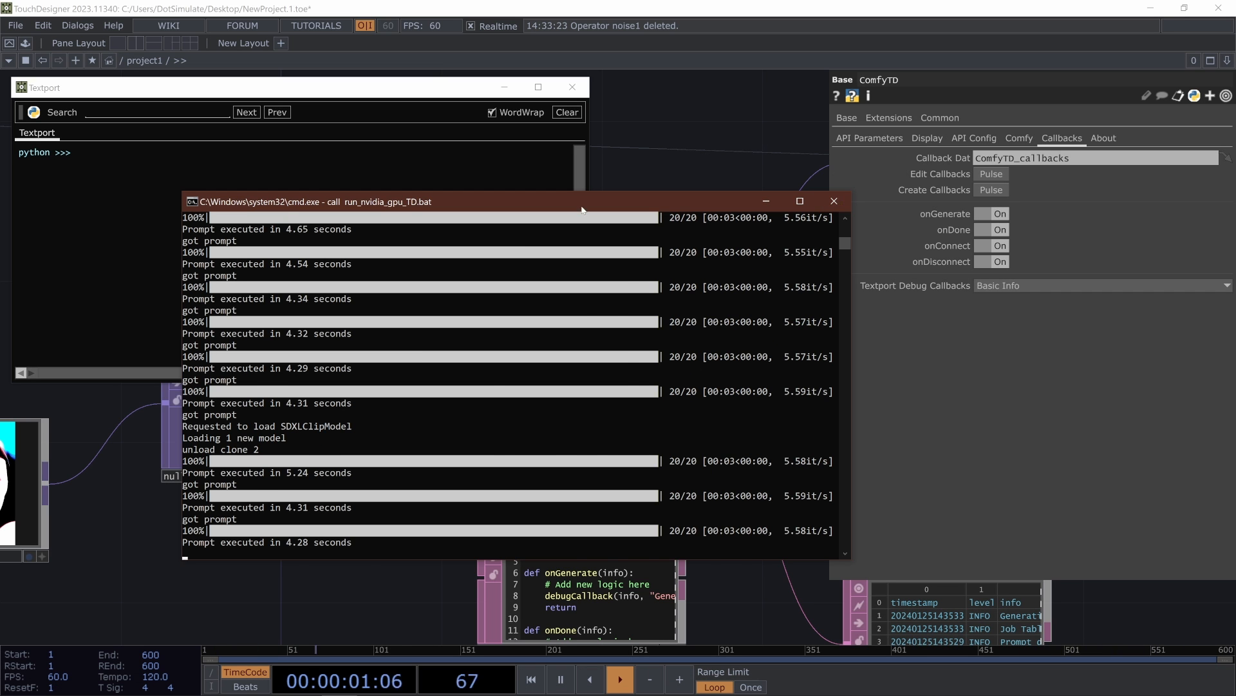
pyautogui.click(22, 195)
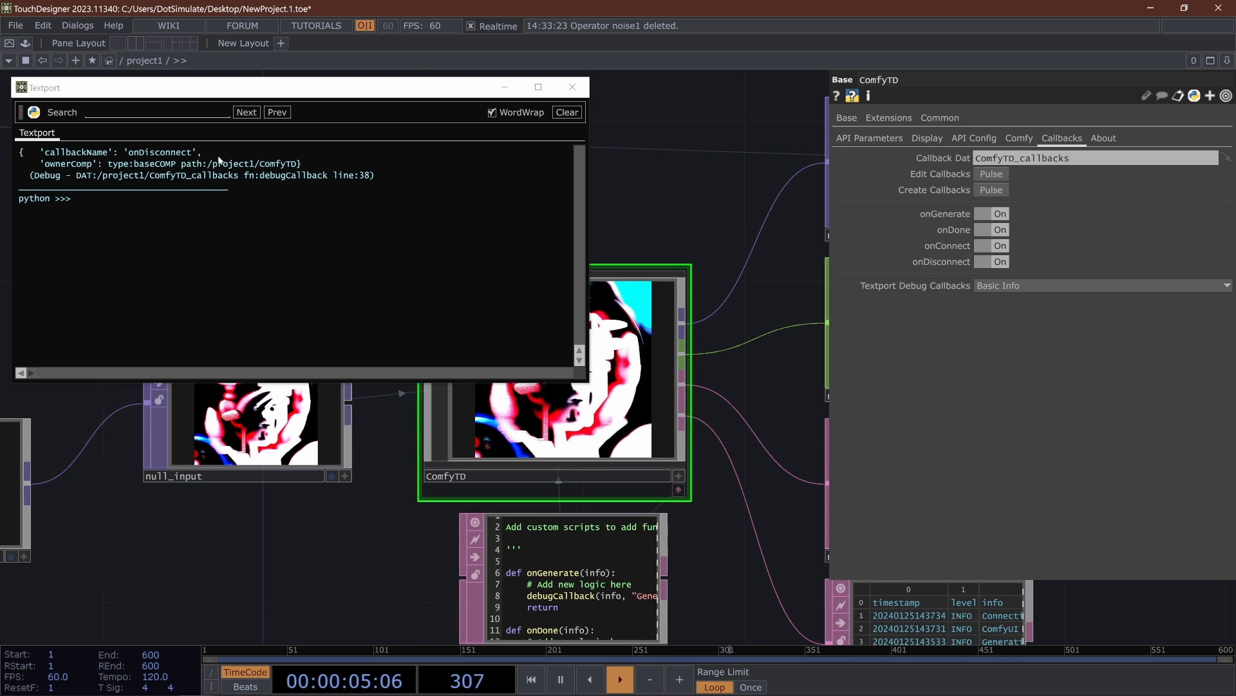
pyautogui.click(190, 203)
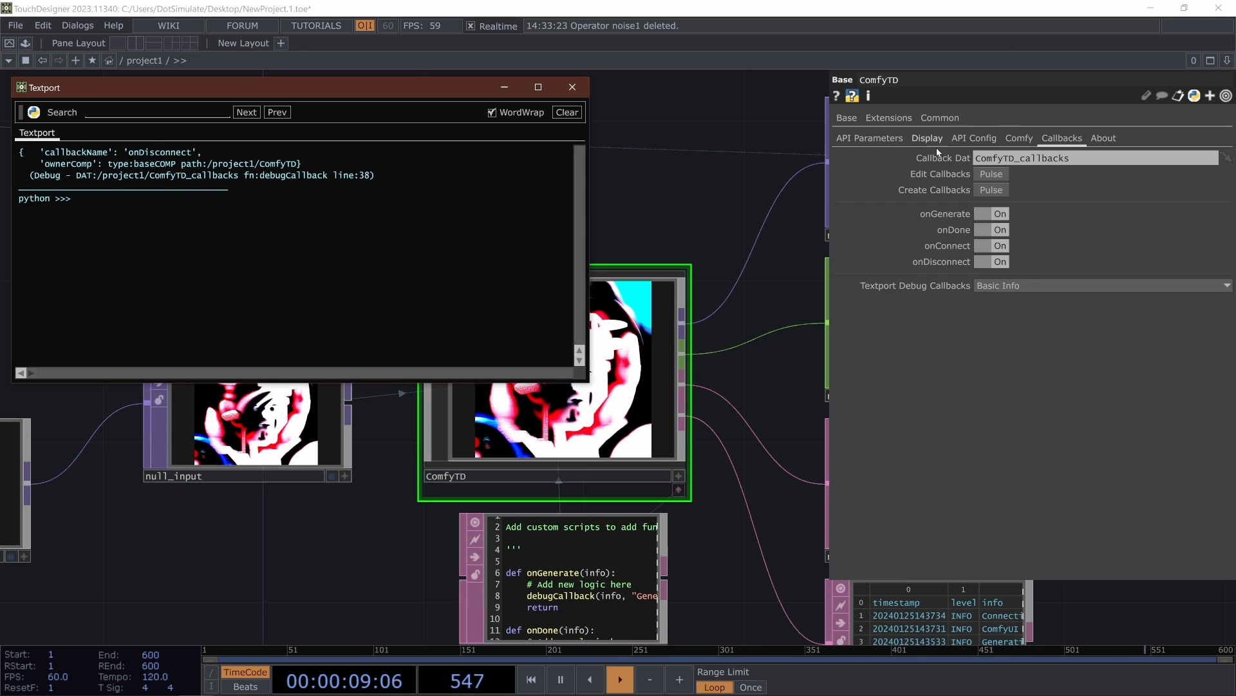
# - Launch ComfyUI again from ComfyTD's Comfy parameters to trigger the onConnect callback
pyautogui.click(859, 139)
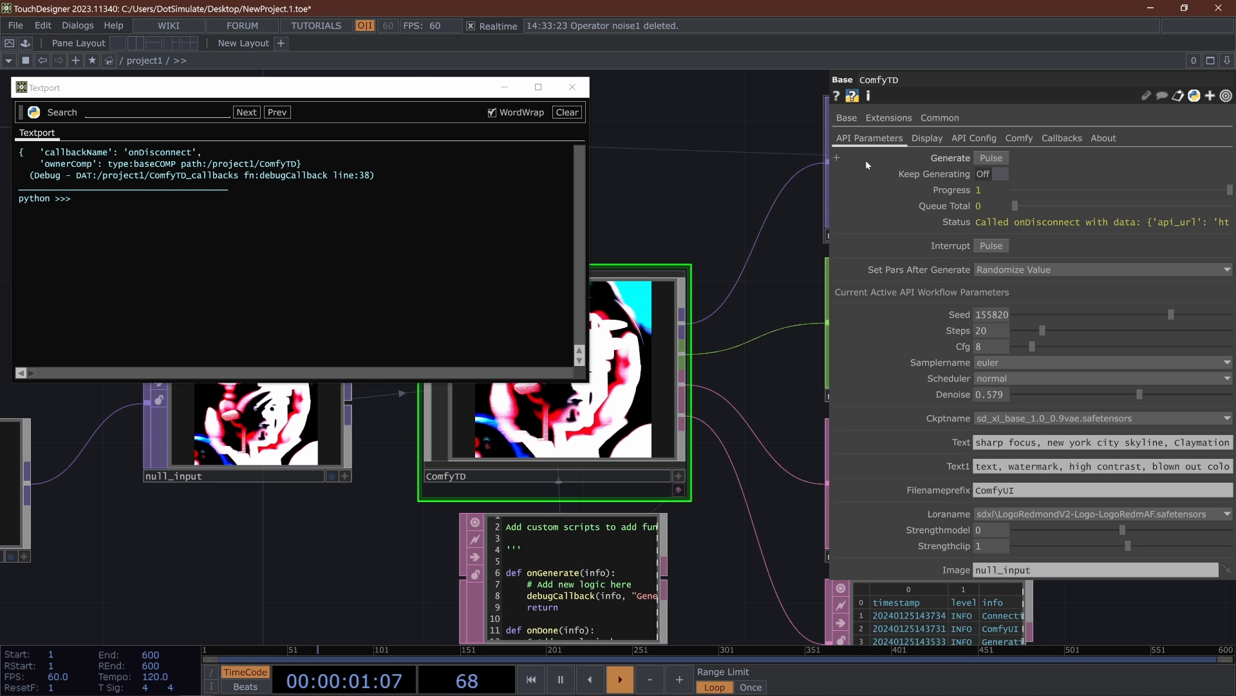
pyautogui.click(974, 138)
pyautogui.click(1061, 138)
pyautogui.click(1019, 138)
pyautogui.click(992, 158)
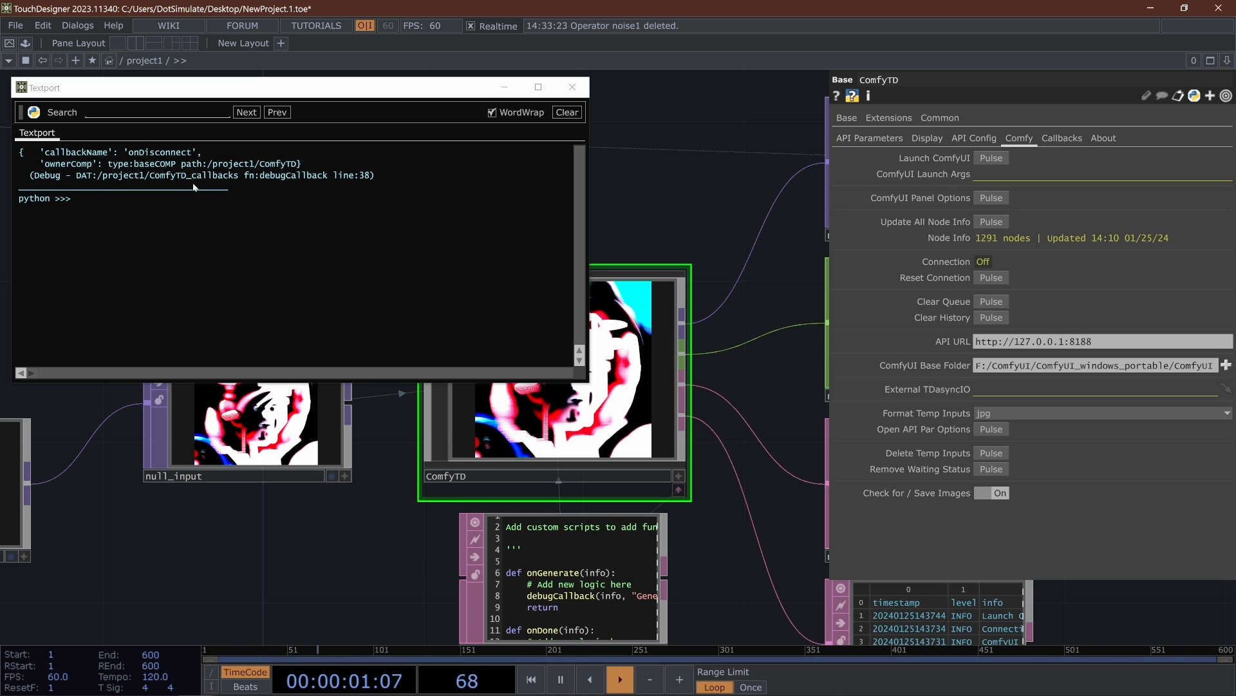
# - Add the line op('ComfyTD').Generate() at the start of the onConnect function in ComfyTD_callbacks
pyautogui.scroll(5, 331, 441)
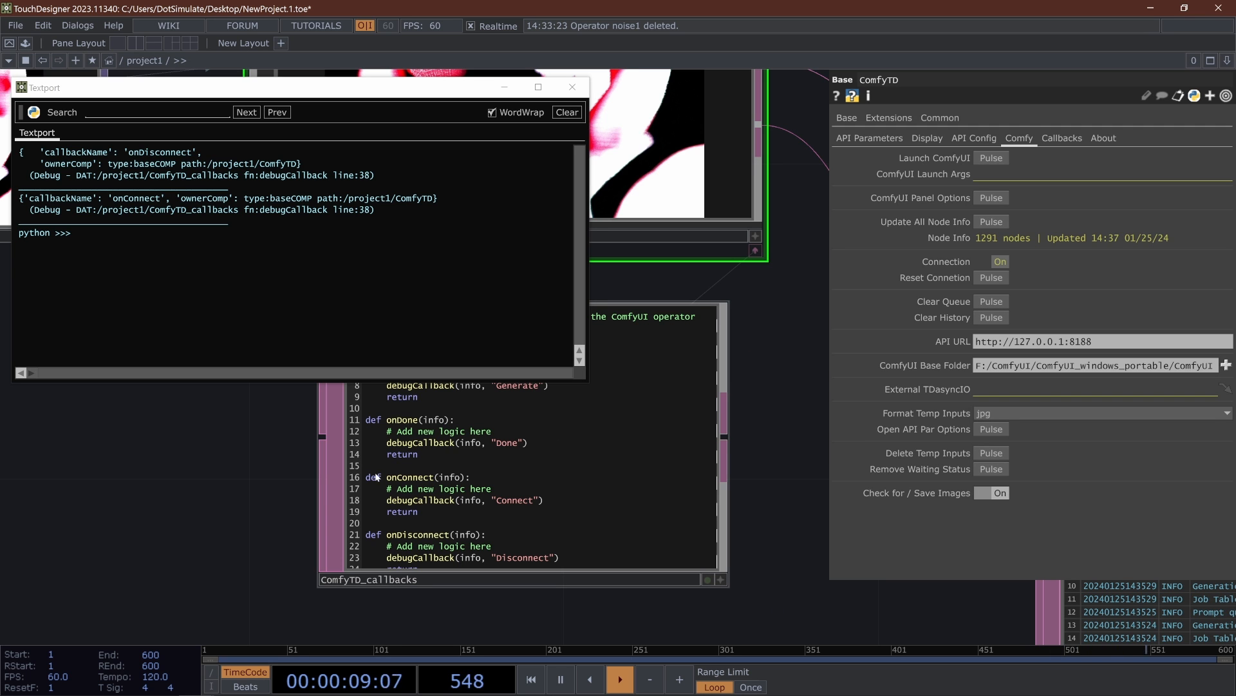
pyautogui.scroll(-5, 443, 502)
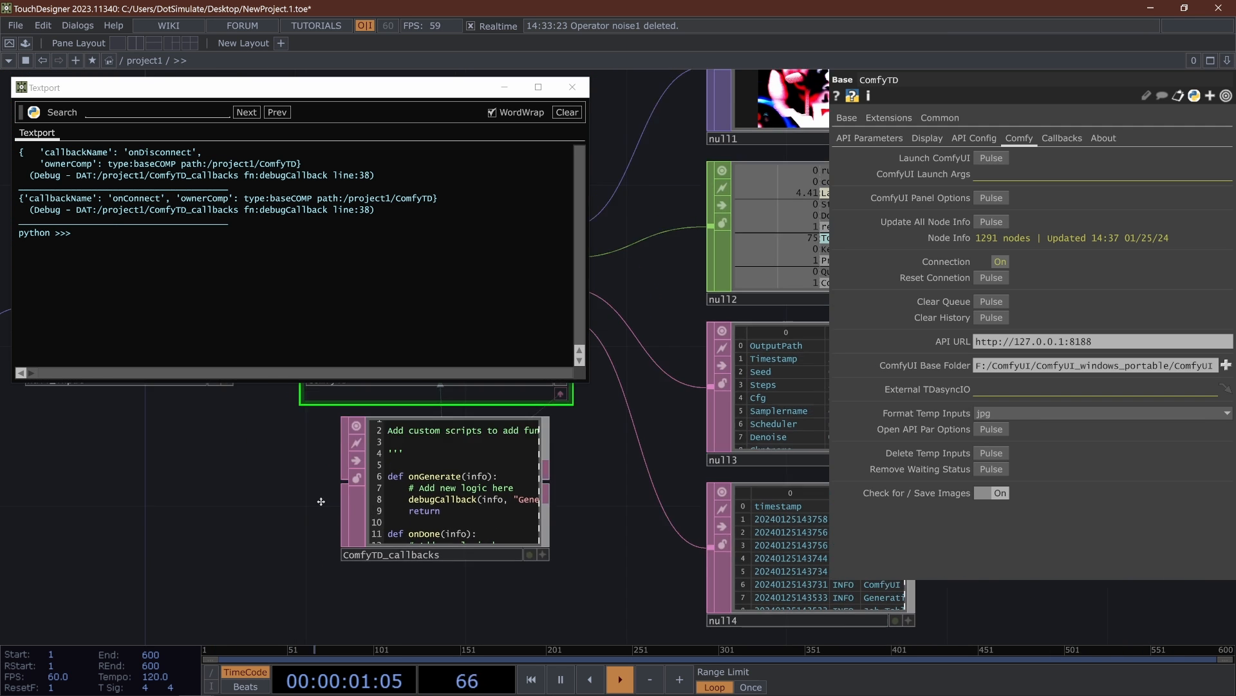
pyautogui.click(511, 550)
pyautogui.scroll(5, 512, 549)
pyautogui.press('a')
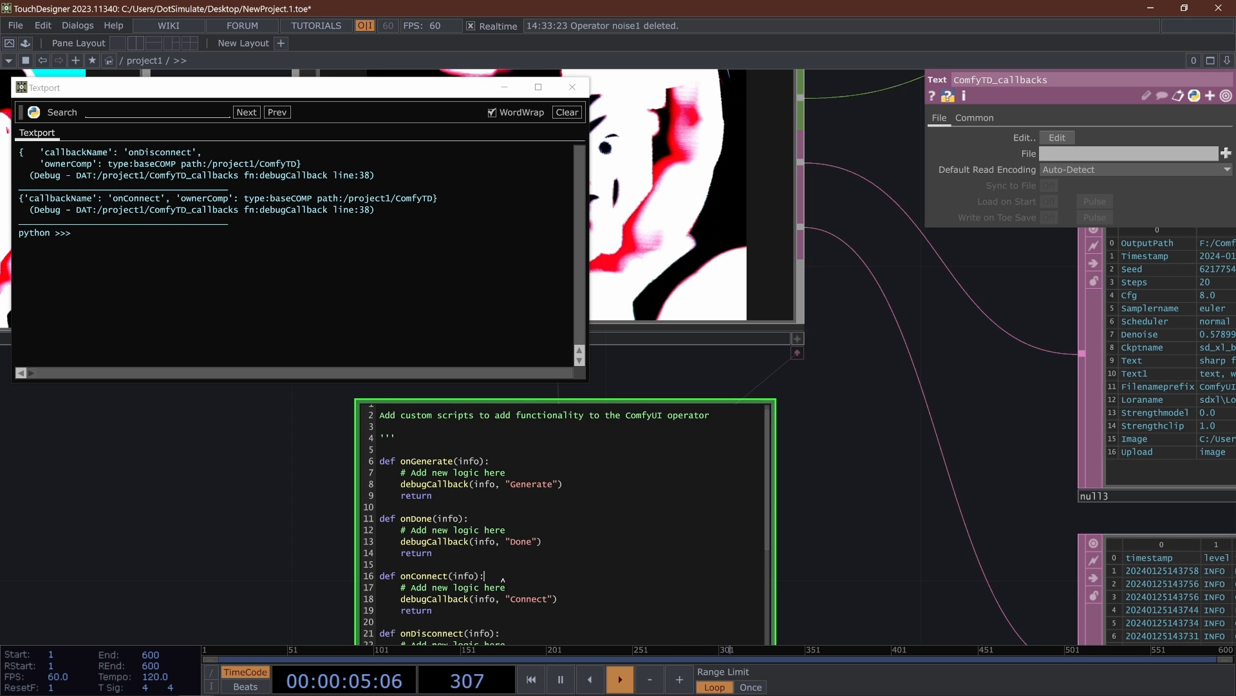
pyautogui.press('Return')
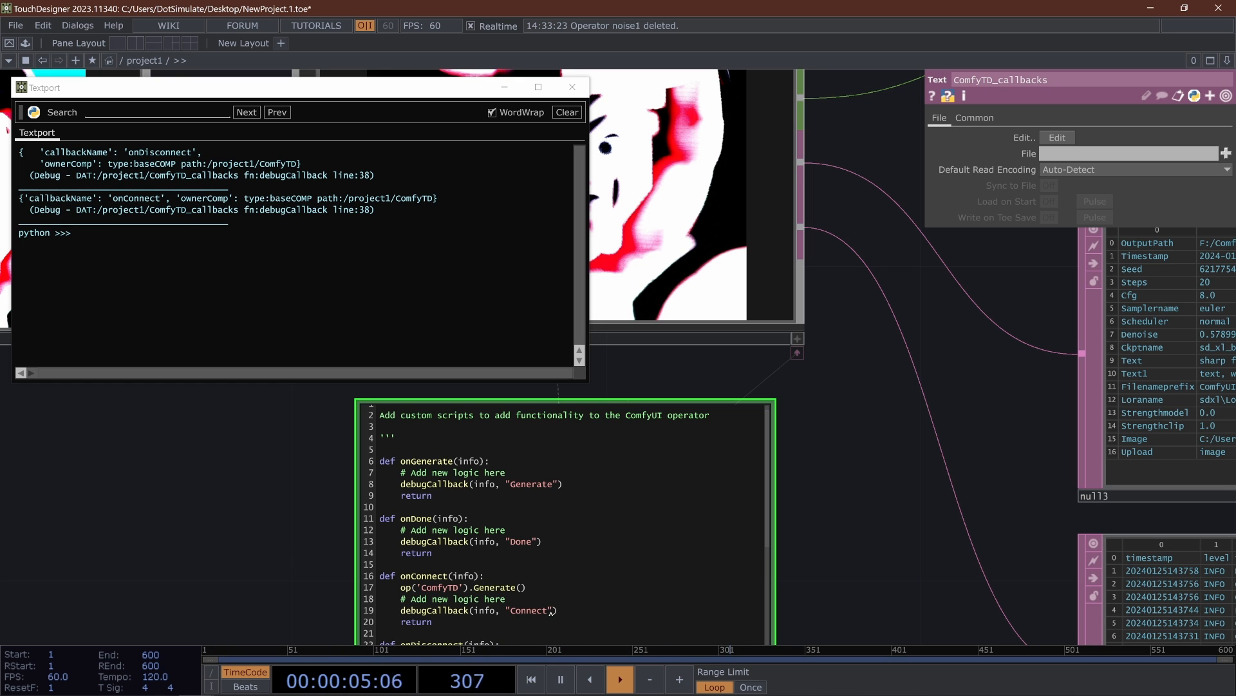
pyautogui.scroll(-5, 324, 558)
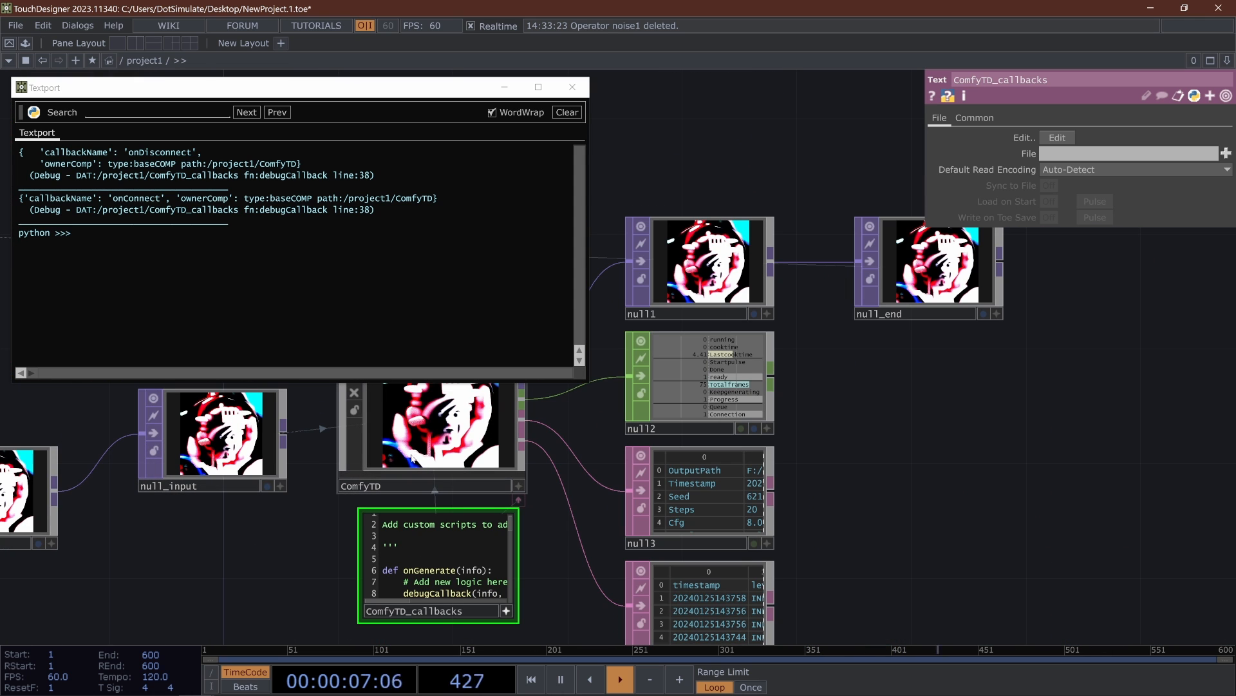
# - Close the Textport and look through ComfyTD's extension methods in its operator info popup
pyautogui.click(572, 87)
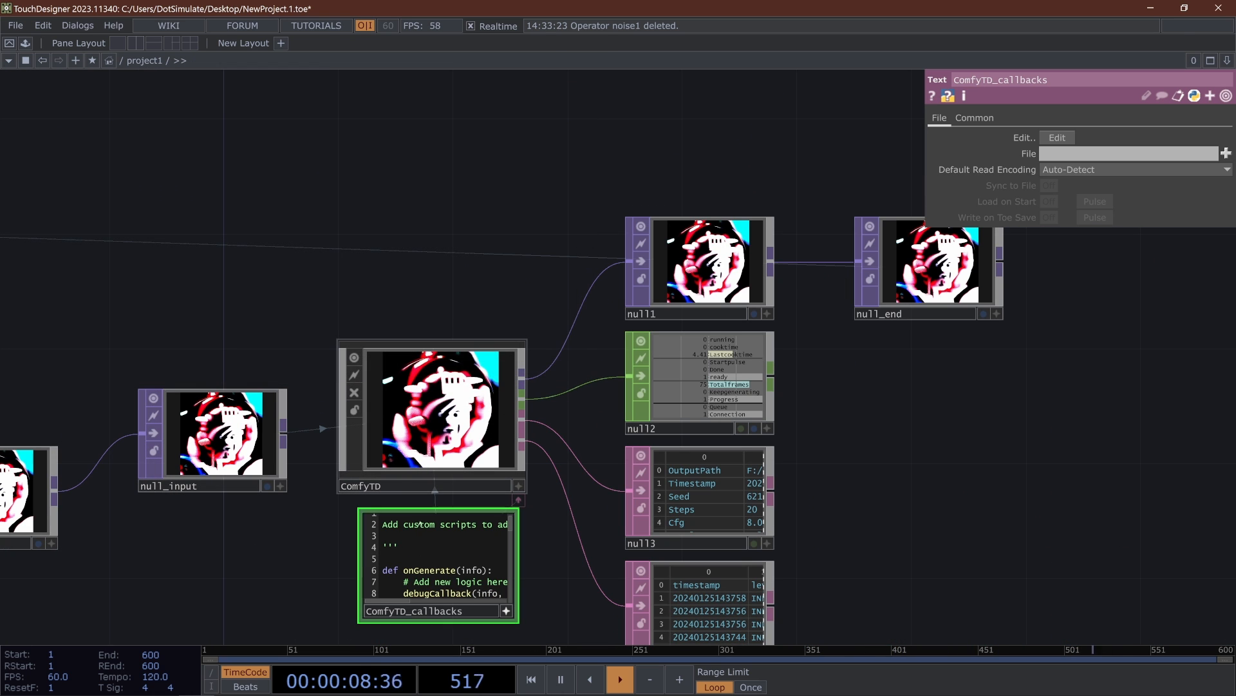
pyautogui.middleClick(408, 432)
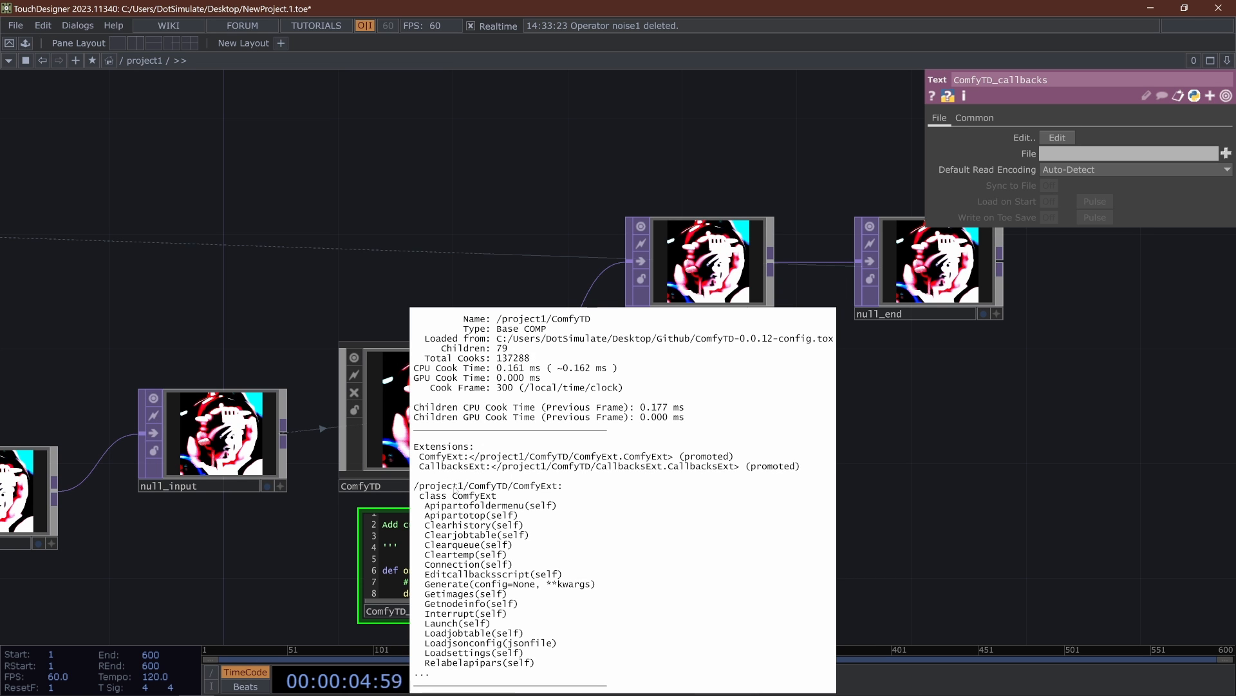
pyautogui.click(350, 602)
pyautogui.moveTo(317, 598); pyautogui.dragTo(288, 542)
pyautogui.scroll(4, 289, 541)
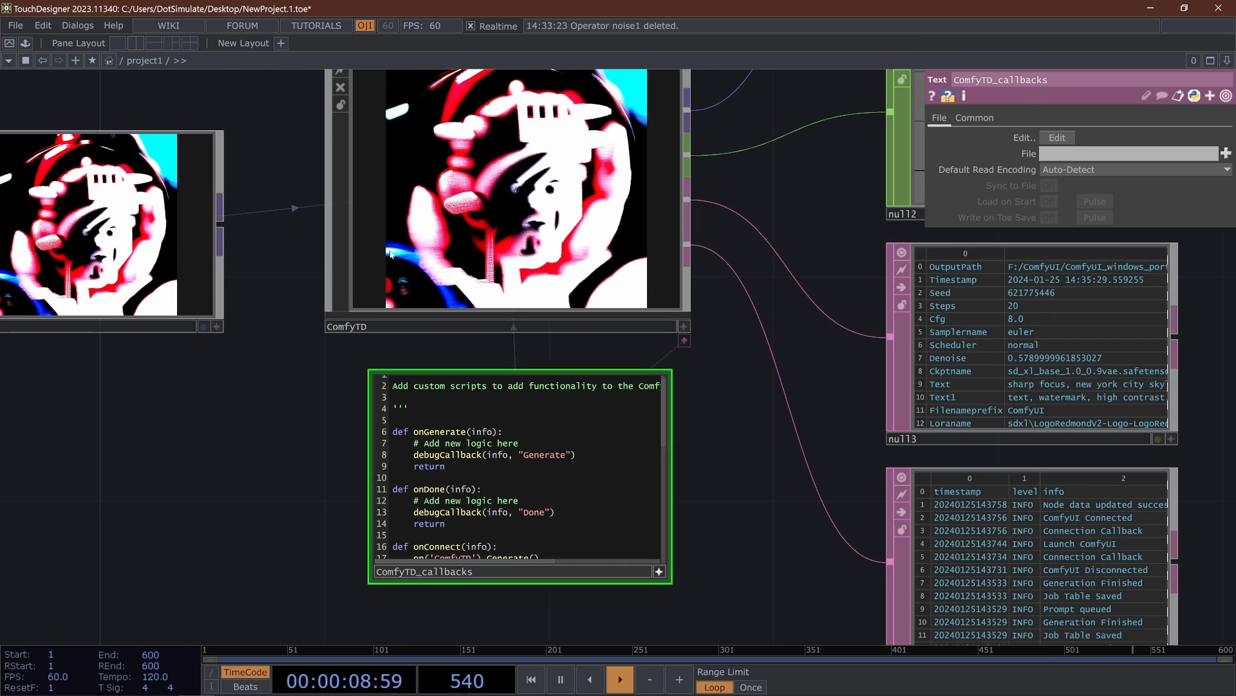
# - Replace the Generate() call in onConnect with op('ComfyTD').par.Generate.pulse()
pyautogui.click(547, 300)
pyautogui.click(870, 138)
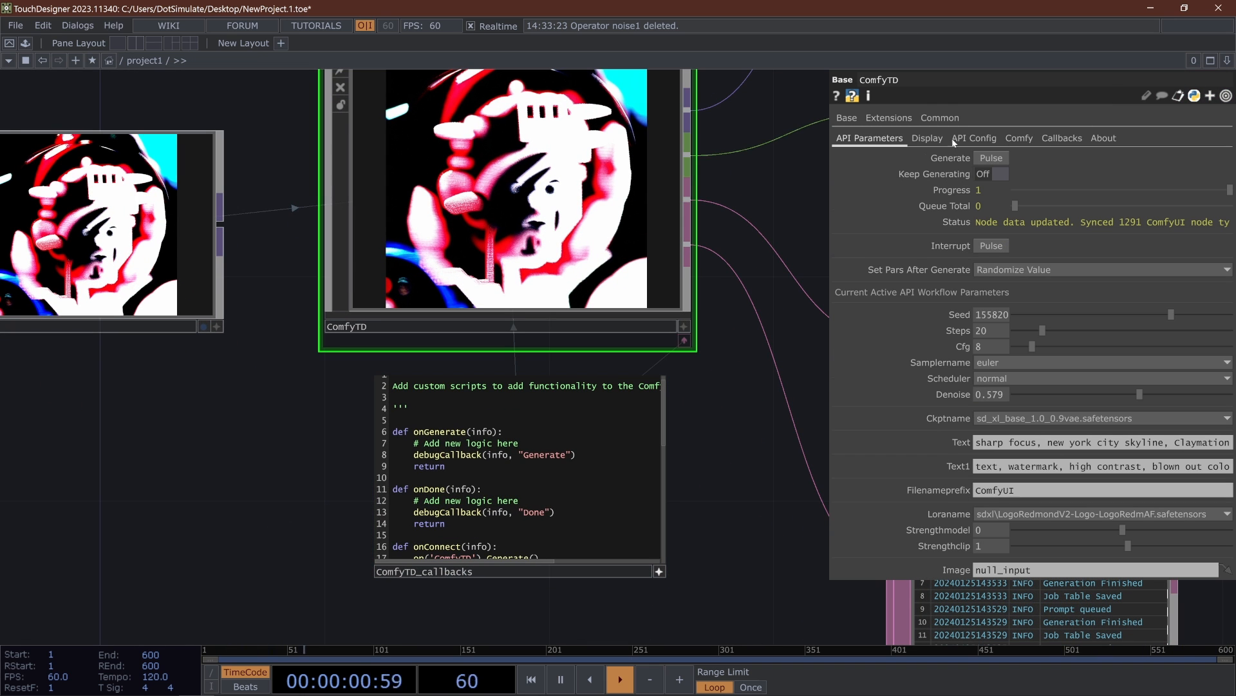
pyautogui.click(992, 158)
pyautogui.scroll(3, 458, 601)
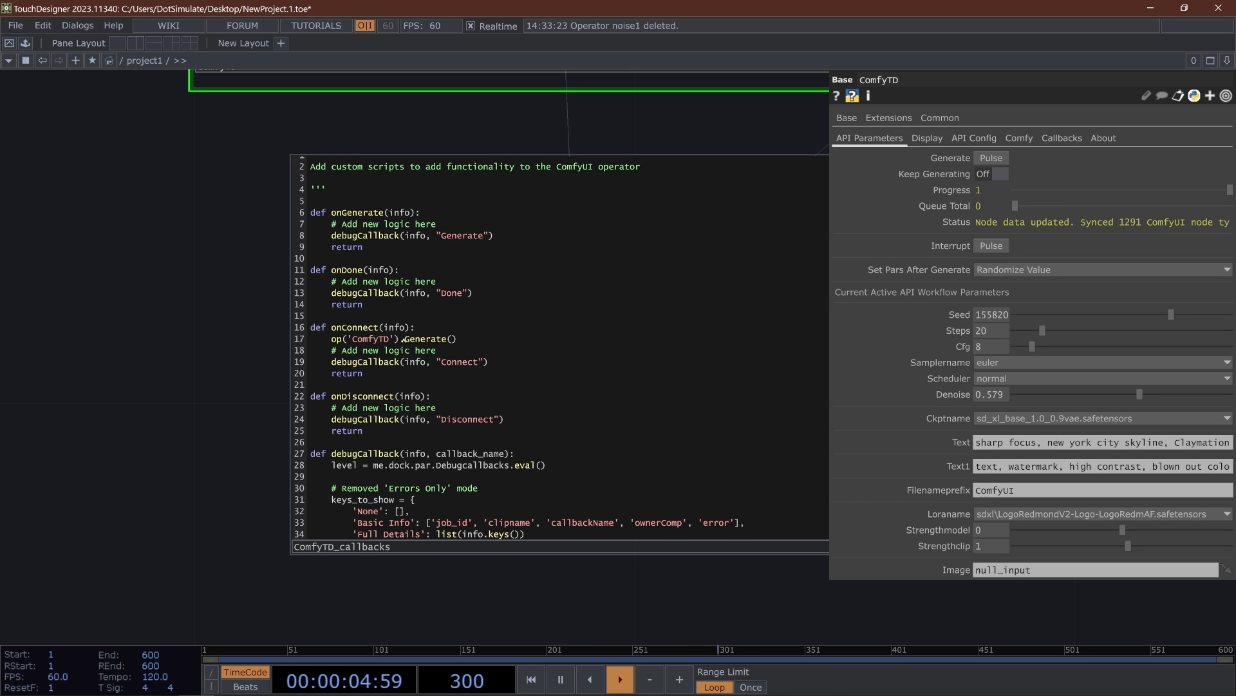
pyautogui.write('par.Generate.pulse')
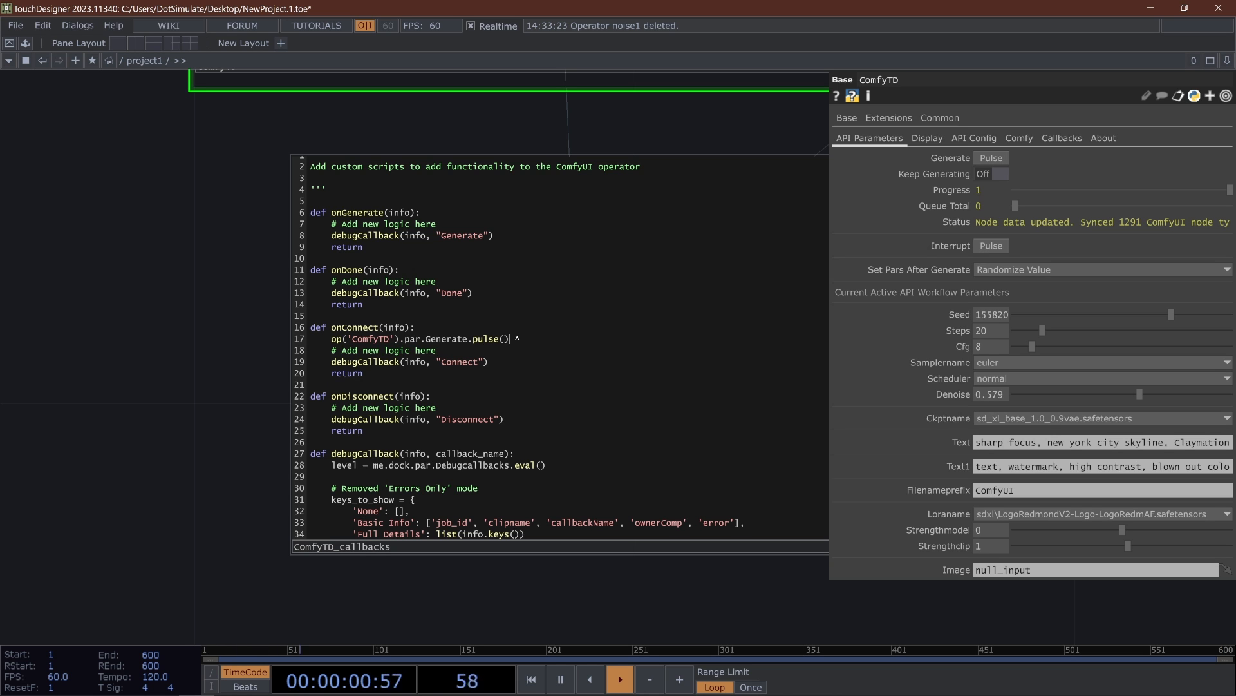
# - Undo the text edits in the onConnect function, comparing the versions by redoing and undoing them
pyautogui.click(248, 358)
pyautogui.hotkey('ctrl', 'z')
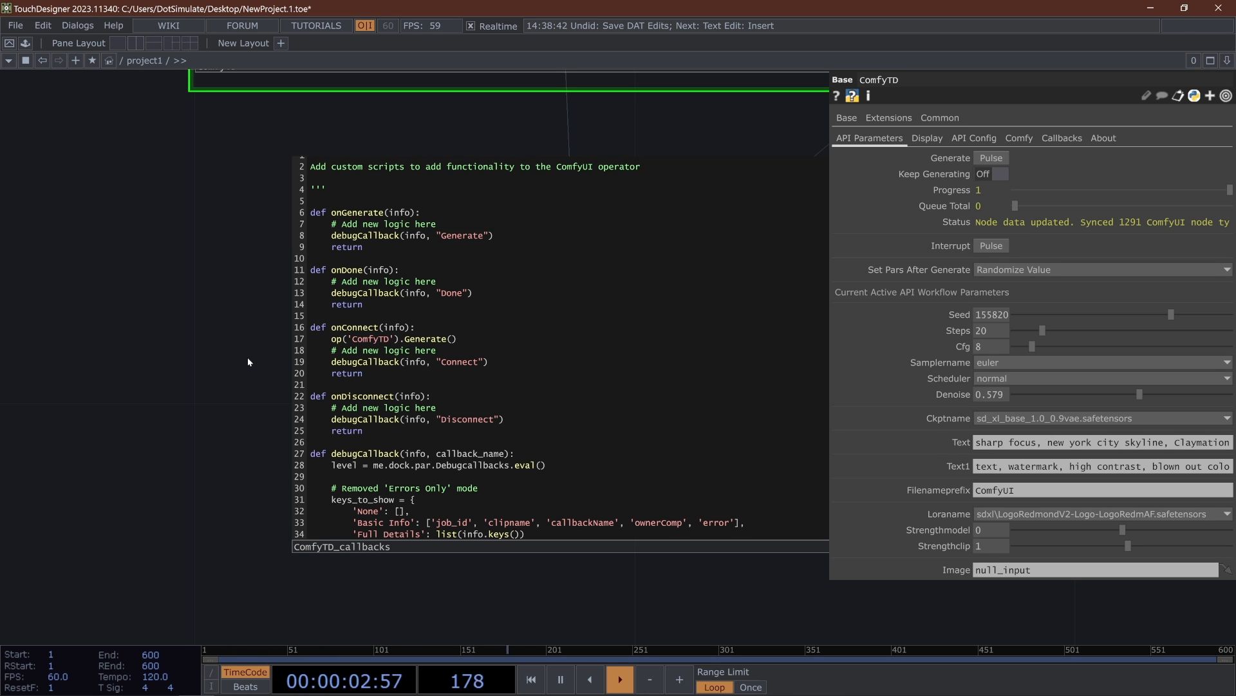
pyautogui.hotkey('ctrl', 'y')
pyautogui.hotkey('ctrl', 'z')
pyautogui.hotkey('ctrl', 'y')
pyautogui.hotkey('ctrl', 'z')
pyautogui.hotkey('ctrl', 'y')
pyautogui.hotkey('ctrl', 'z')
pyautogui.hotkey('ctrl', 'z')
pyautogui.scroll(-2, 205, 425)
pyautogui.scroll(-4, 217, 451)
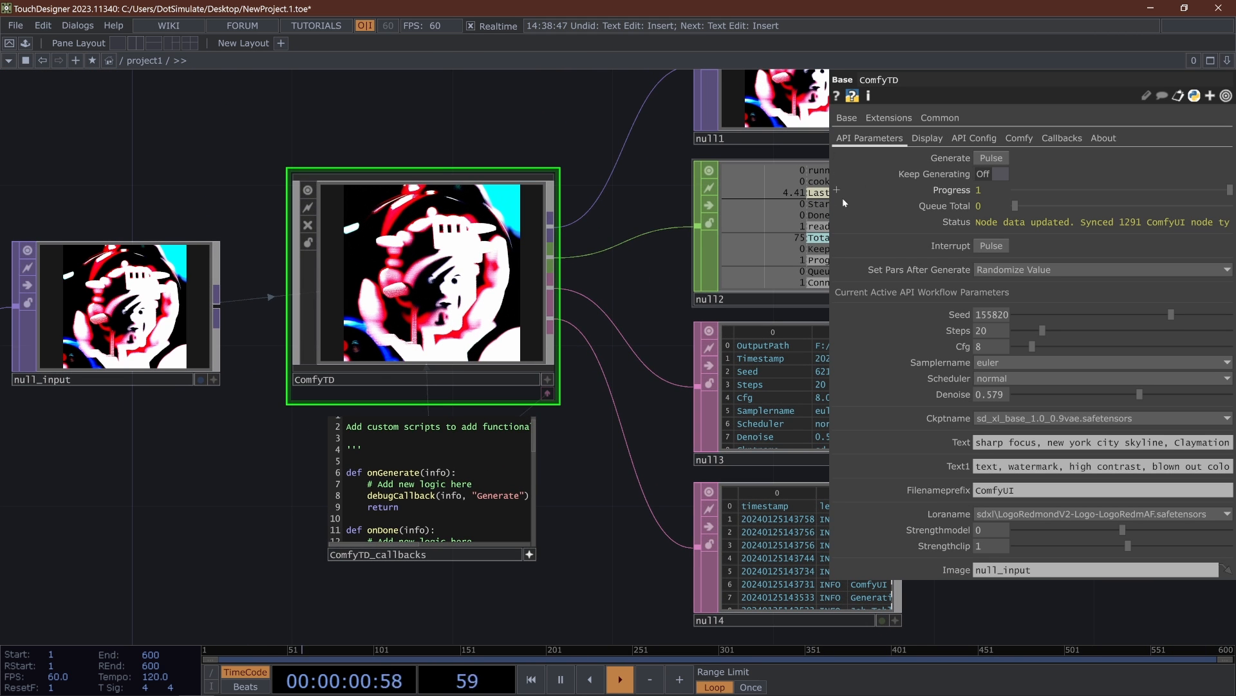
# - Switch to ComfyUI in Chrome and reposition the Save Image and Load Checkpoint nodes in the text-to-image workflow
pyautogui.click(1018, 137)
pyautogui.click(993, 136)
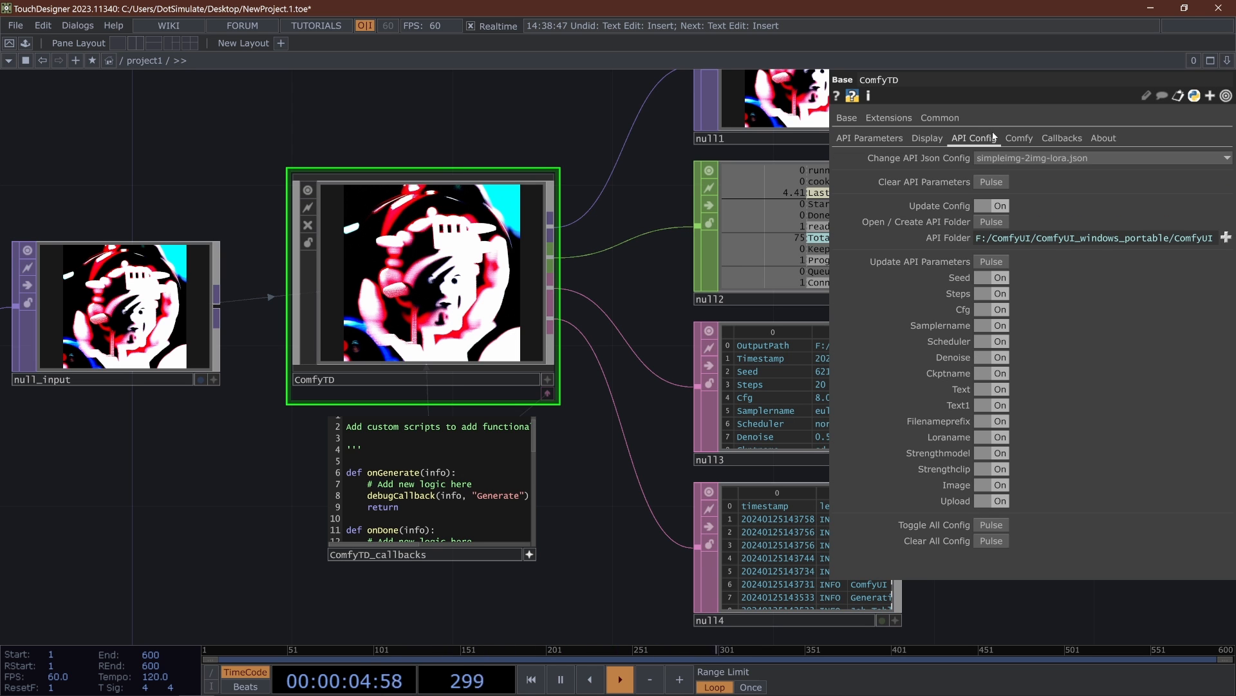
pyautogui.moveTo(234, 689)
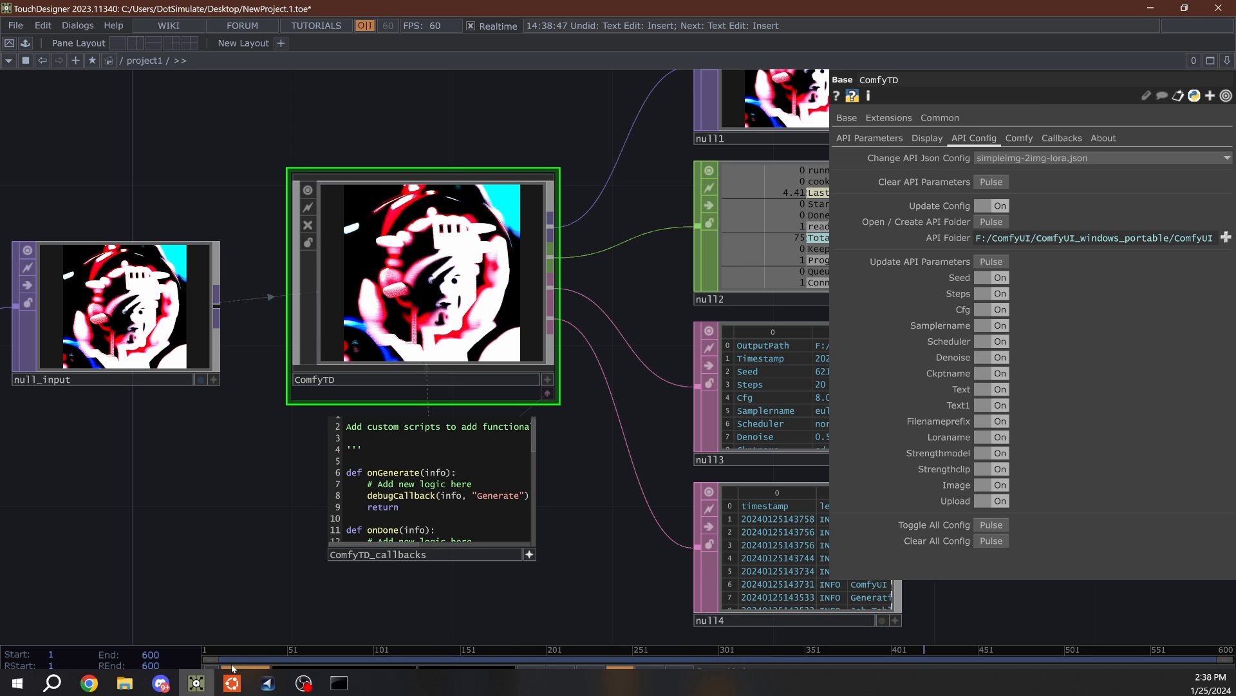
pyautogui.click(98, 685)
pyautogui.click(183, 630)
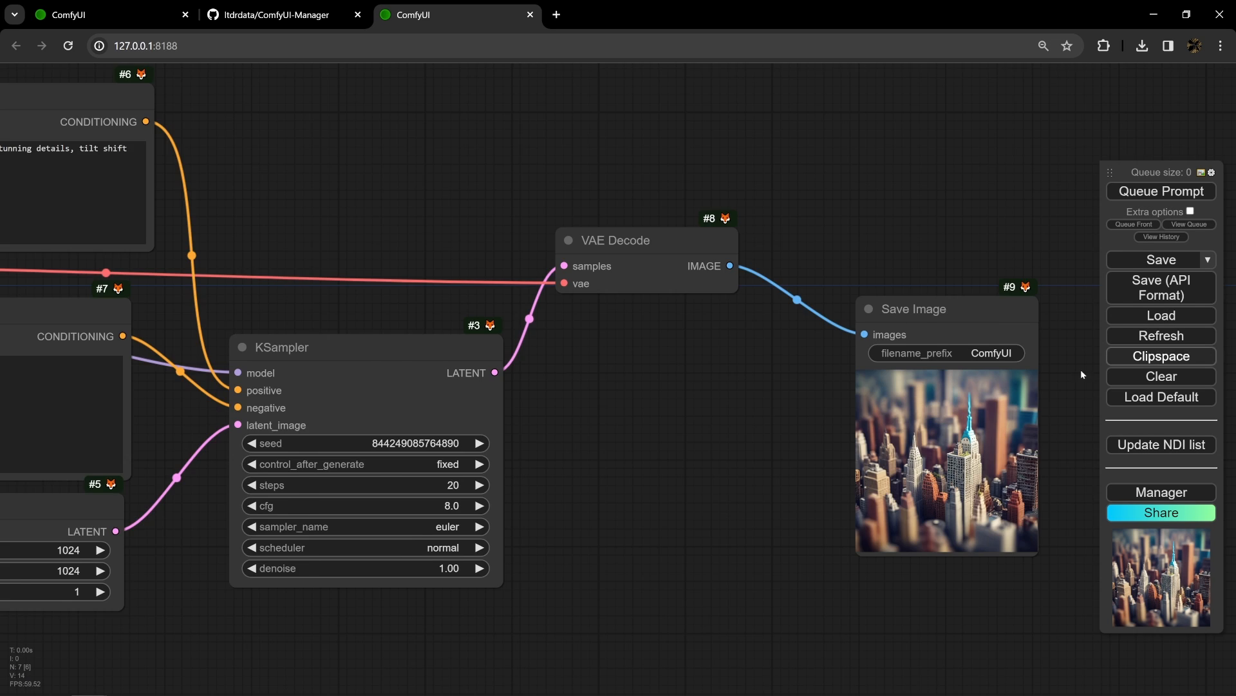
pyautogui.scroll(-6, 940, 438)
pyautogui.rightClick(201, 218)
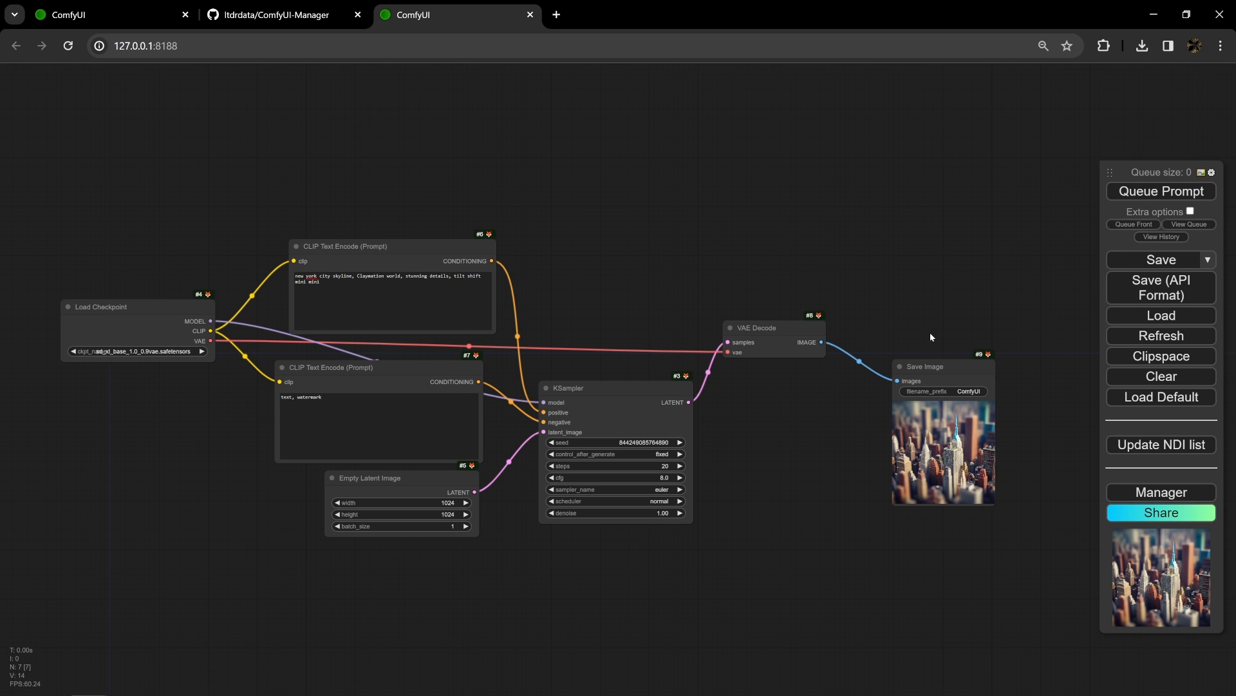
pyautogui.moveTo(944, 370); pyautogui.dragTo(925, 302)
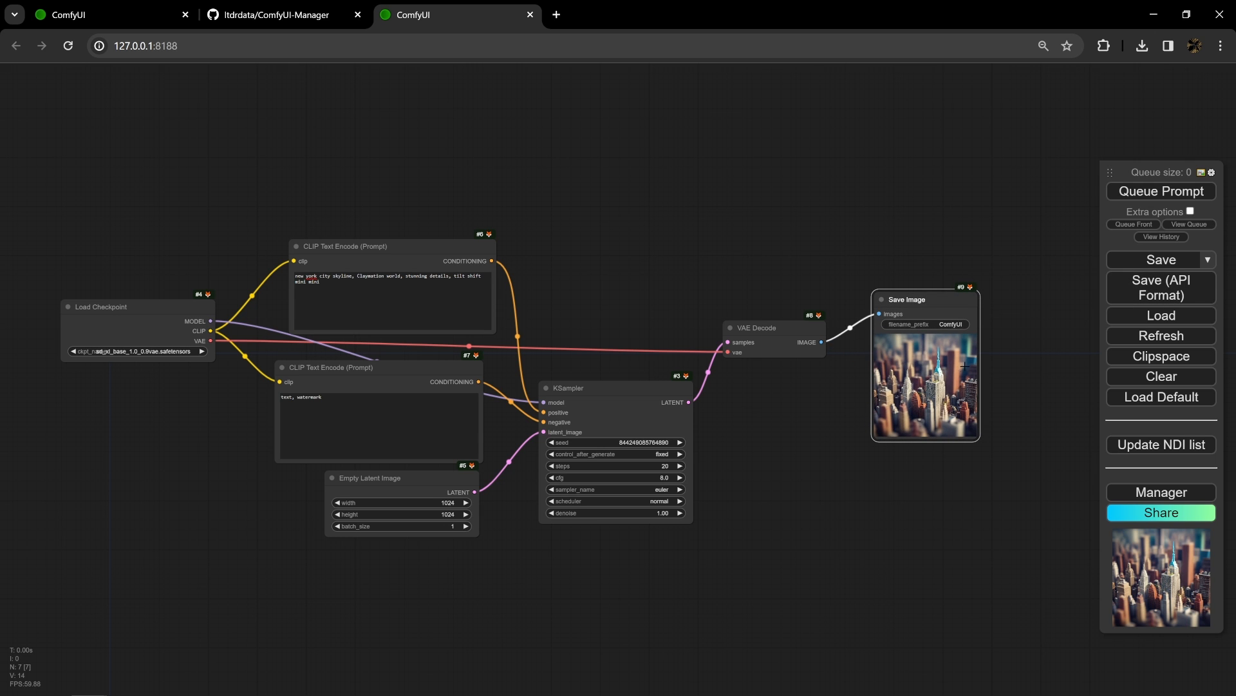
pyautogui.moveTo(129, 306); pyautogui.dragTo(239, 288)
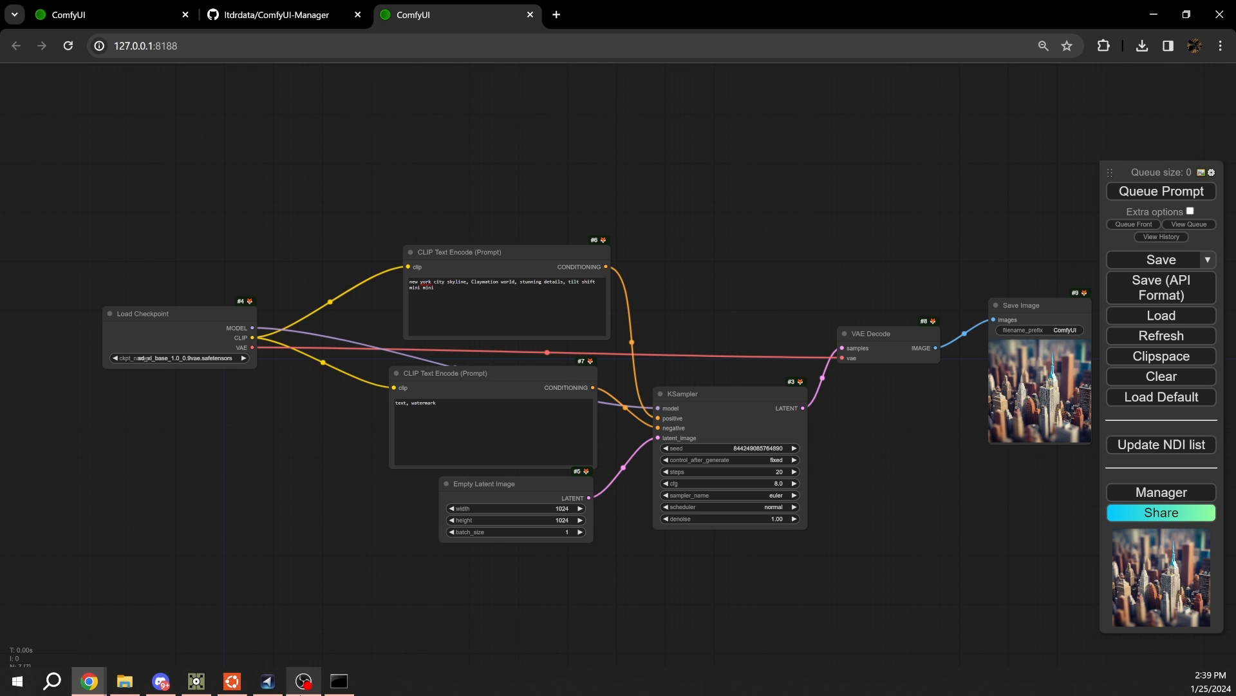
# - Switch back to TouchDesigner and change ComfyTD's API Json Config to Rife-2-frames.json
pyautogui.click(196, 685)
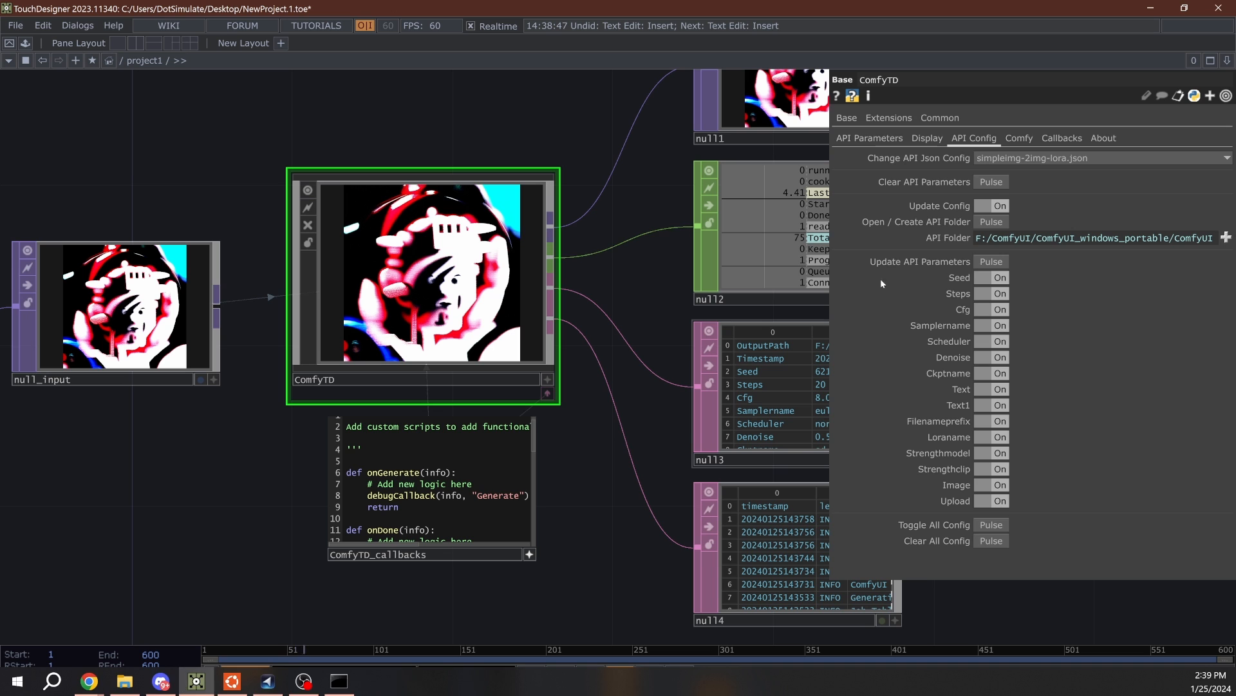
pyautogui.click(1034, 158)
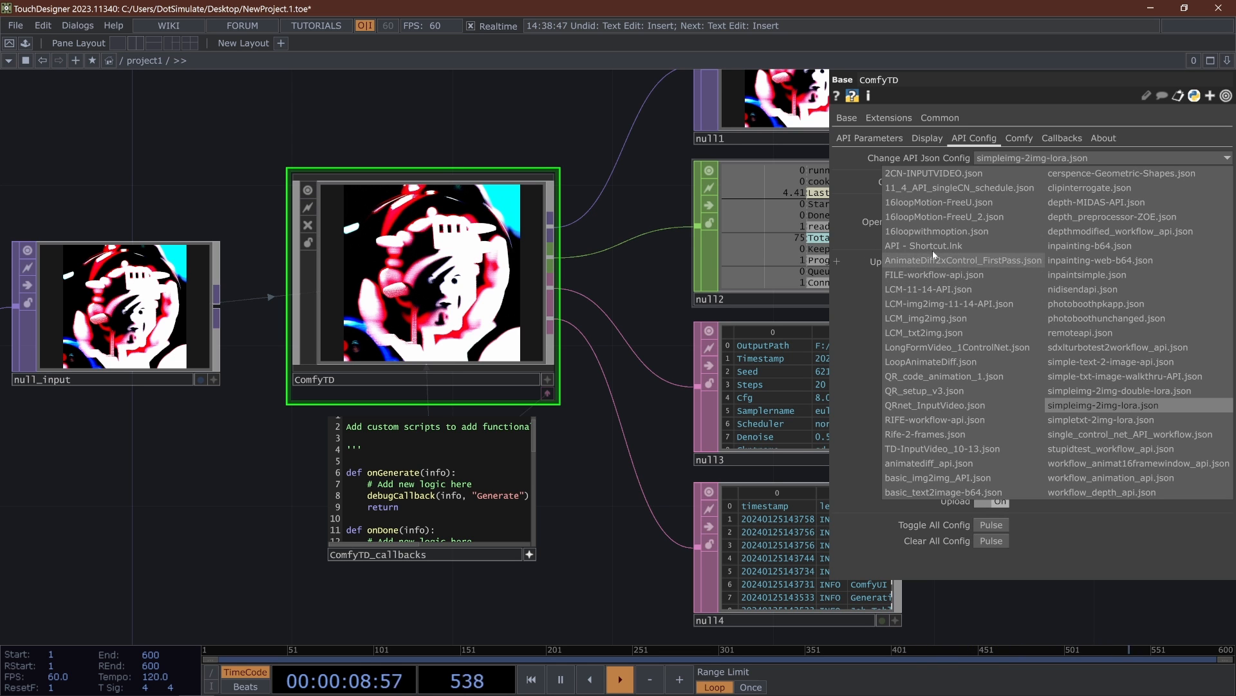
pyautogui.click(940, 434)
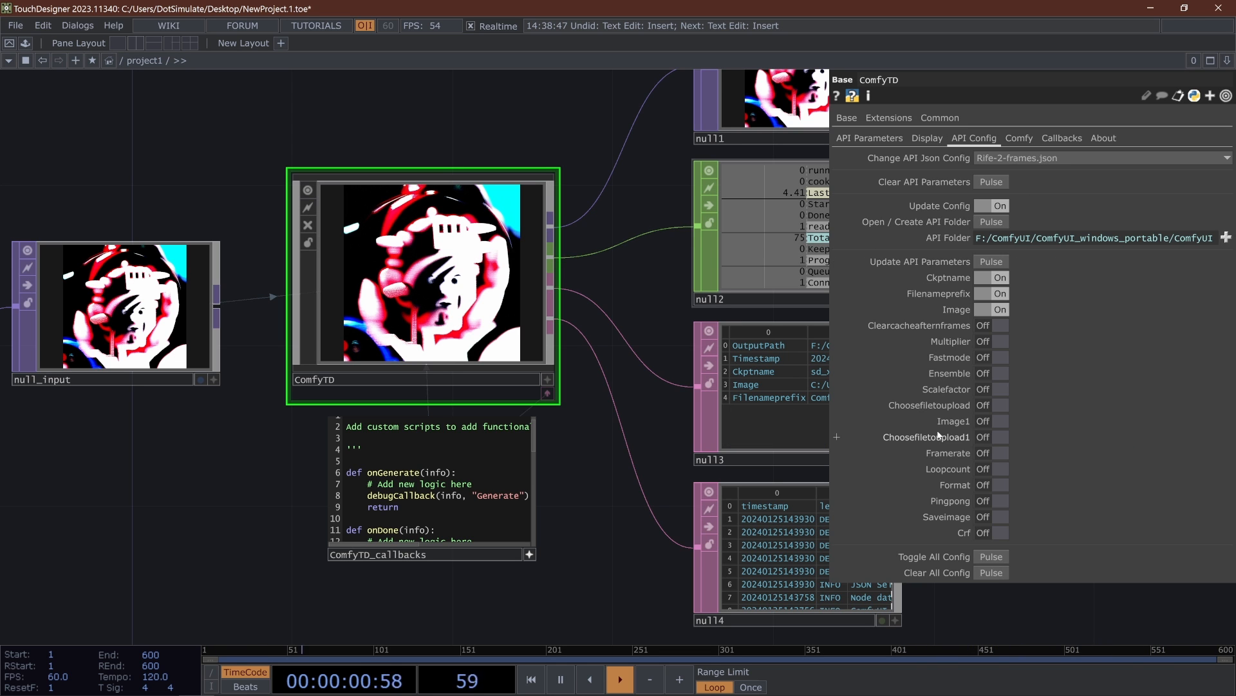
# - Toggle on all config entries of the Rife-2-frames workflow, update the API parameters, and show ComfyTD's API Parameters
pyautogui.click(992, 557)
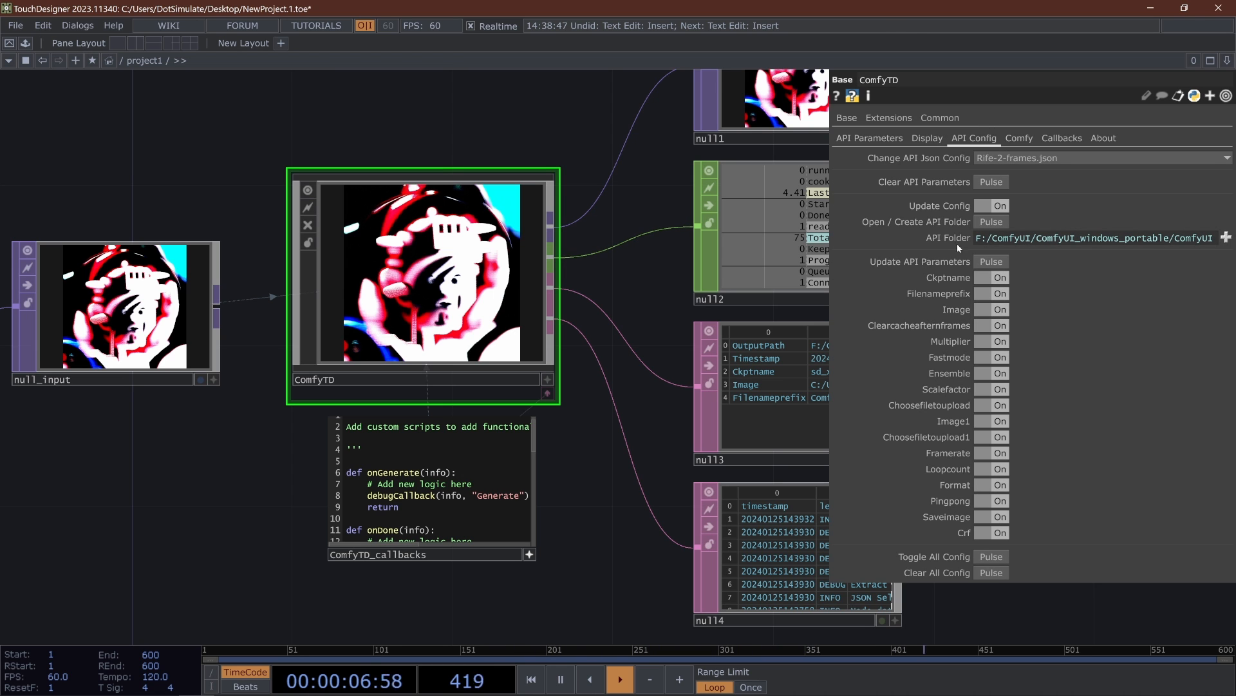
pyautogui.click(992, 262)
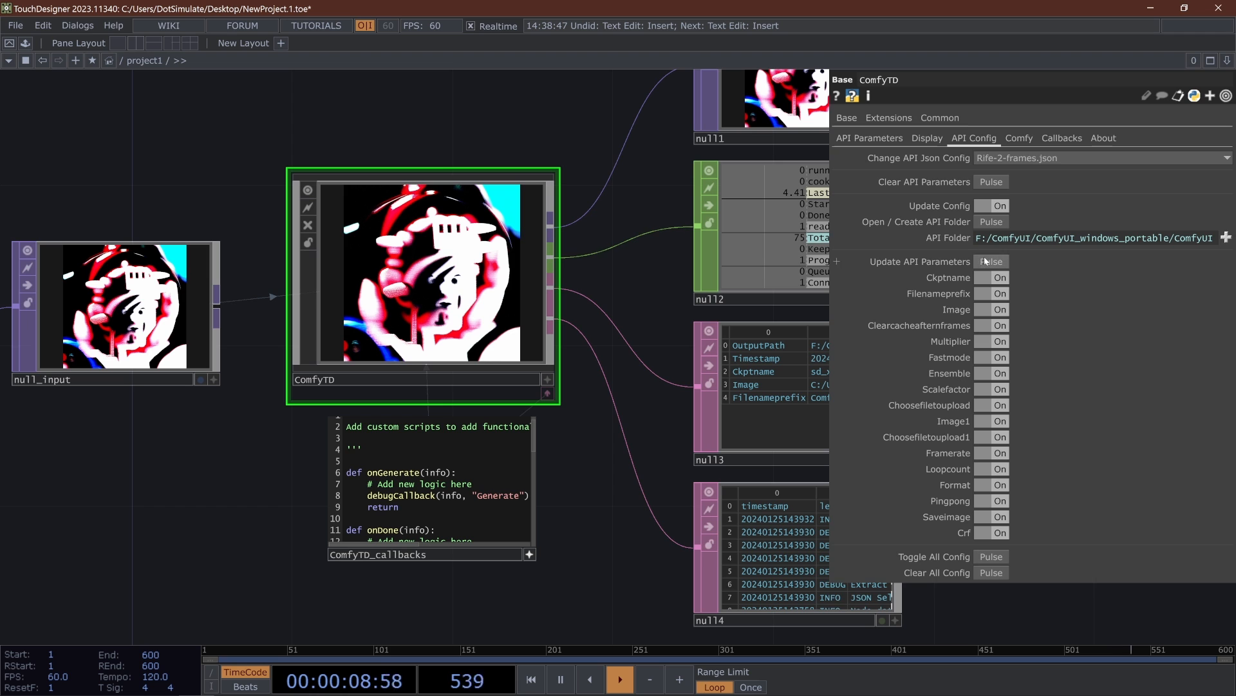
pyautogui.click(870, 138)
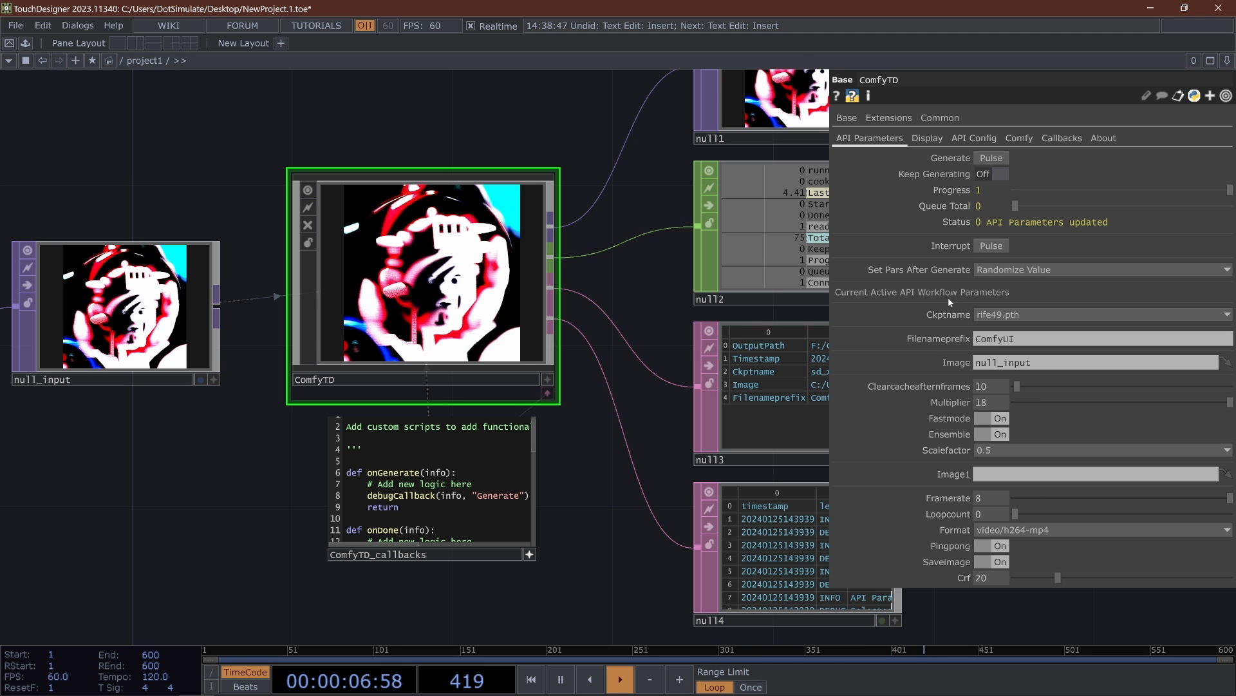
pyautogui.scroll(-3, 948, 298)
pyautogui.moveTo(767, 139); pyautogui.dragTo(693, 188)
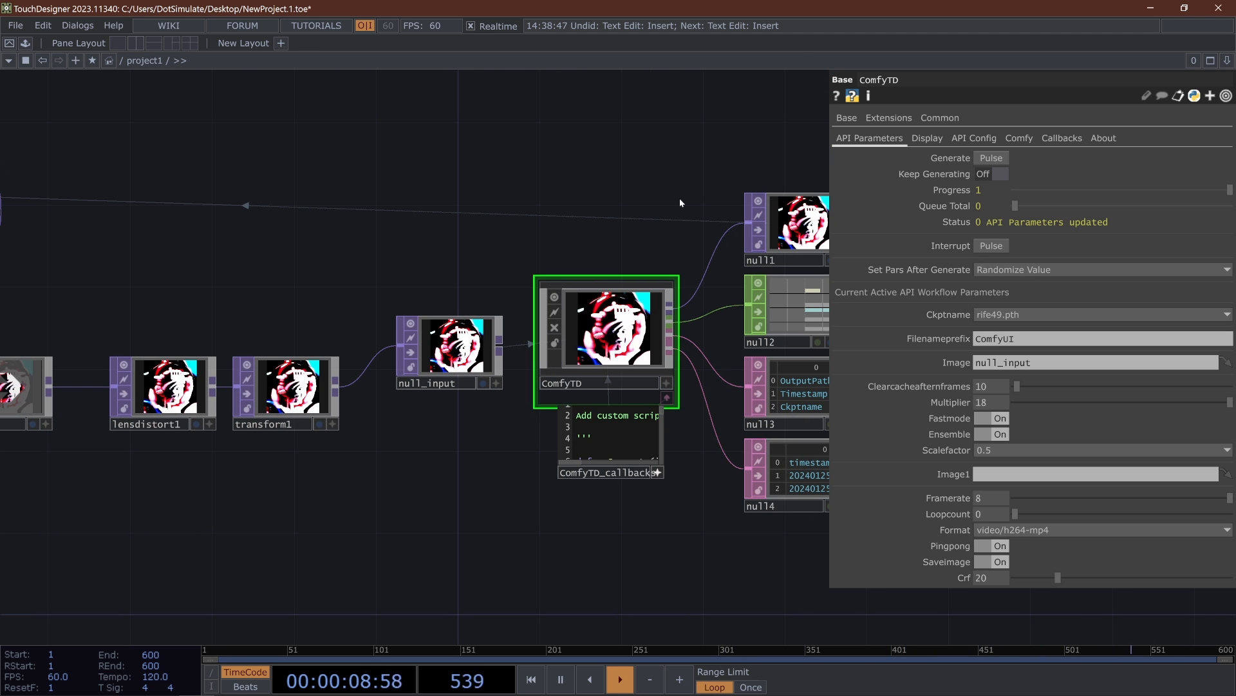
# - Set ComfyTD's Ckptname to rife46.pth in the API Parameters
pyautogui.click(975, 138)
pyautogui.click(998, 159)
pyautogui.click(943, 123)
pyautogui.click(886, 140)
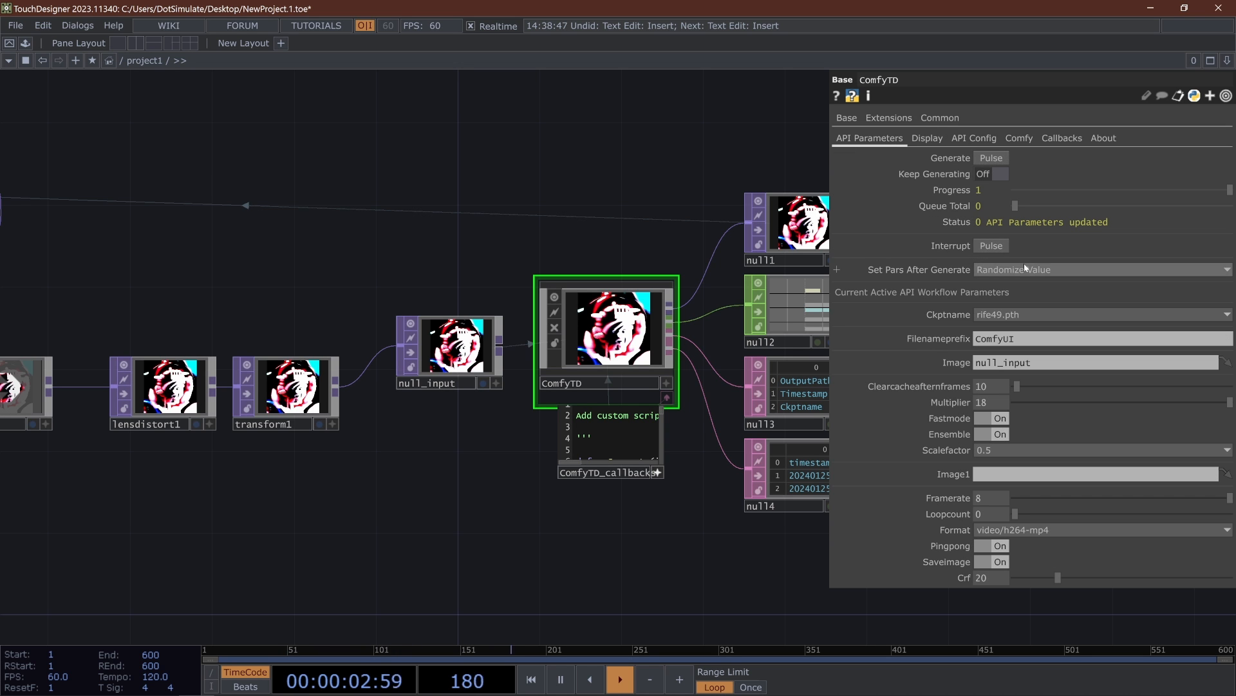
pyautogui.click(1017, 315)
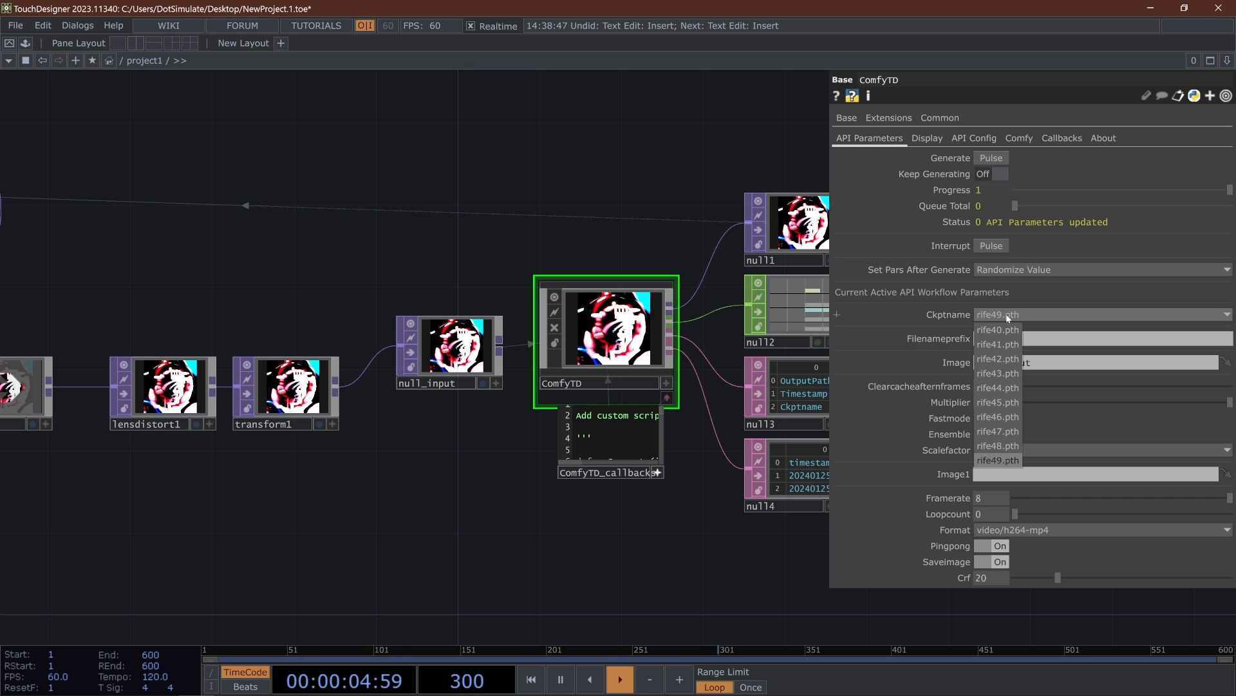
pyautogui.click(1001, 417)
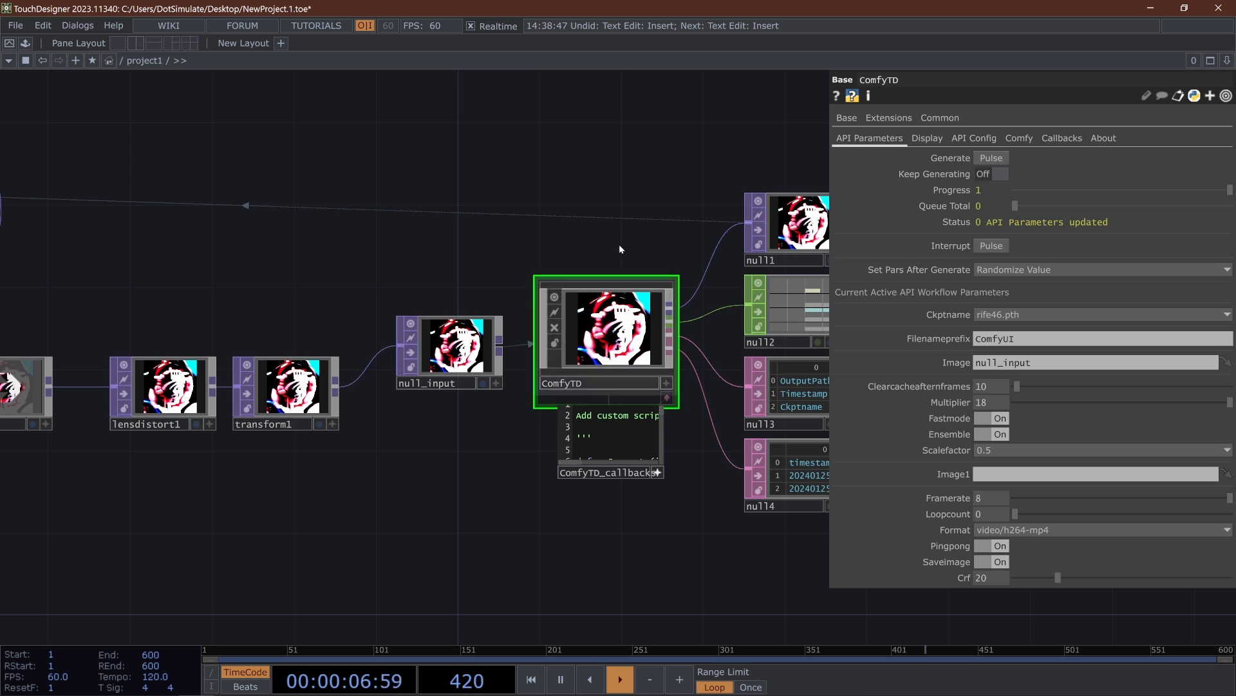
pyautogui.moveTo(635, 261); pyautogui.dragTo(505, 263)
pyautogui.click(1004, 316)
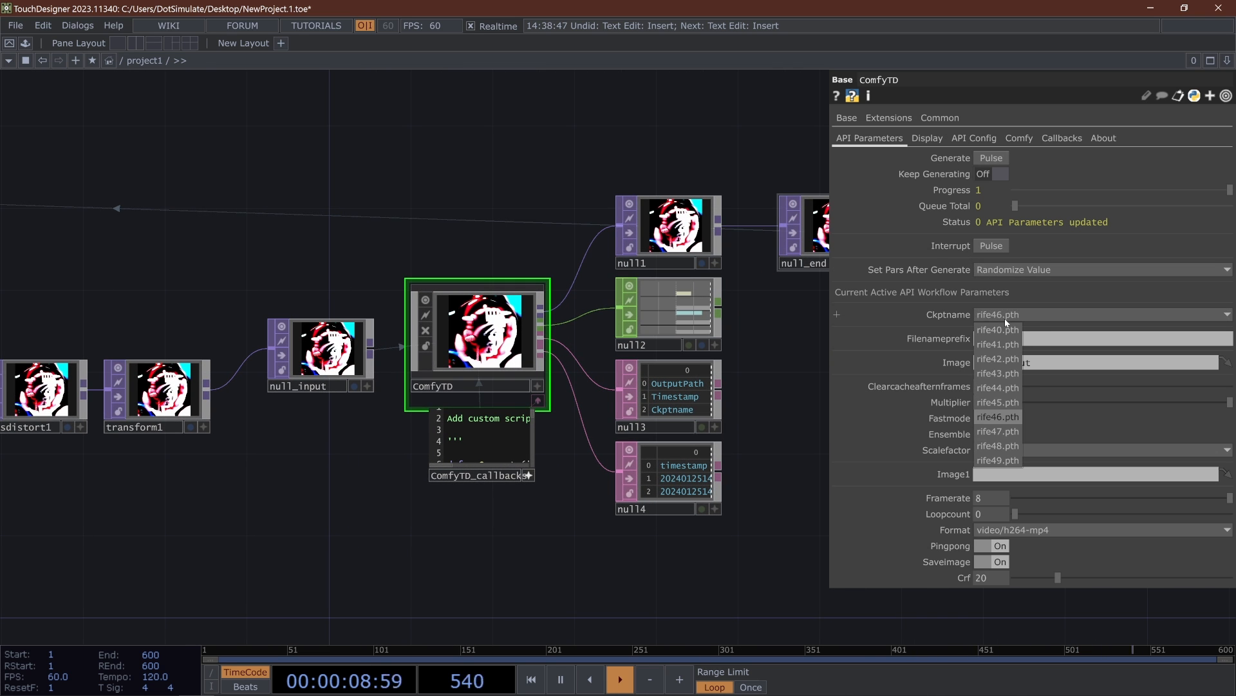
pyautogui.click(1004, 318)
# - Add a Noise TOP to the network above the ComfyTD component
pyautogui.moveTo(393, 252); pyautogui.dragTo(298, 259)
pyautogui.moveTo(244, 195); pyautogui.dragTo(294, 212)
pyautogui.moveTo(383, 173); pyautogui.dragTo(312, 174)
pyautogui.press('Tab')
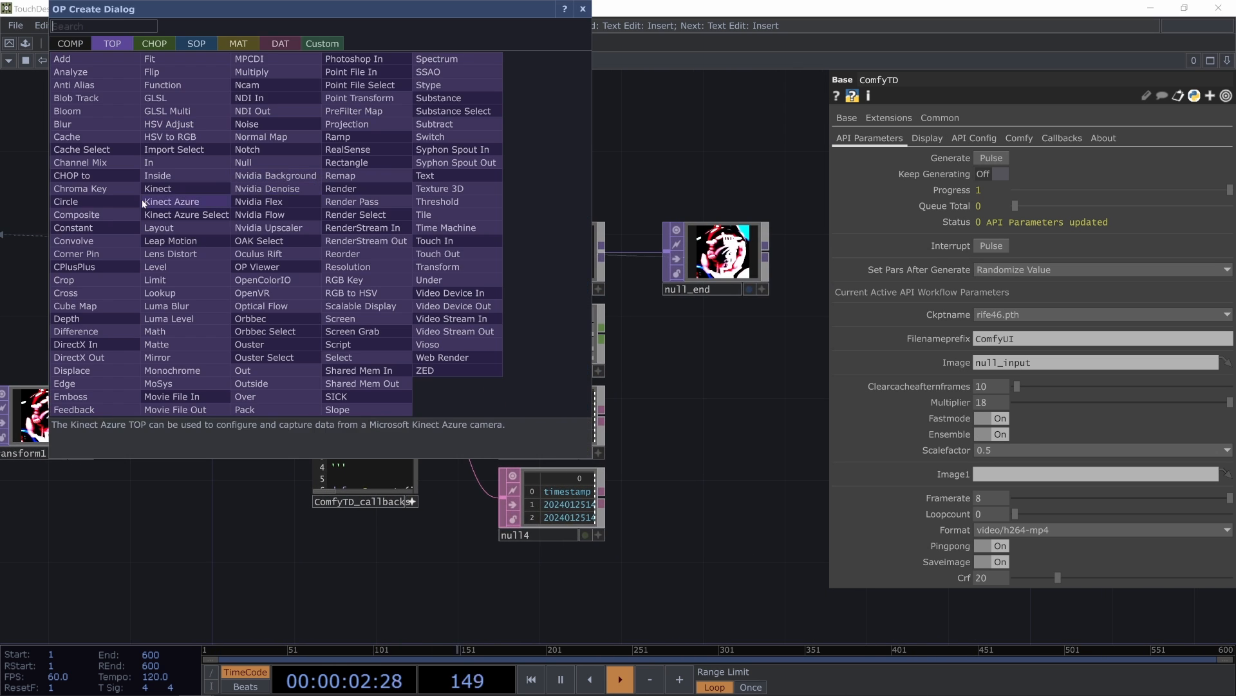
pyautogui.click(681, 170)
pyautogui.press('Tab')
pyautogui.write('noise')
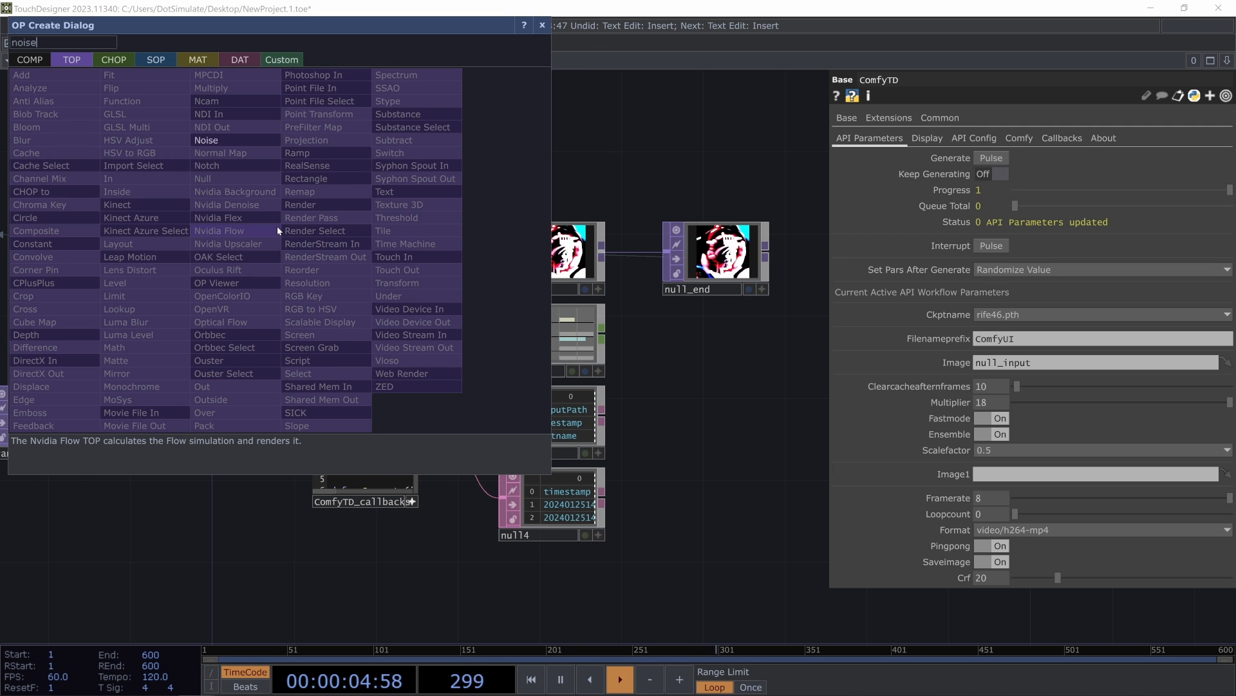
pyautogui.press('Return')
pyautogui.click(277, 226)
# - Set the Noise TOP's resolution to 1024 x 1024 and show its Noise parameters
pyautogui.click(1074, 117)
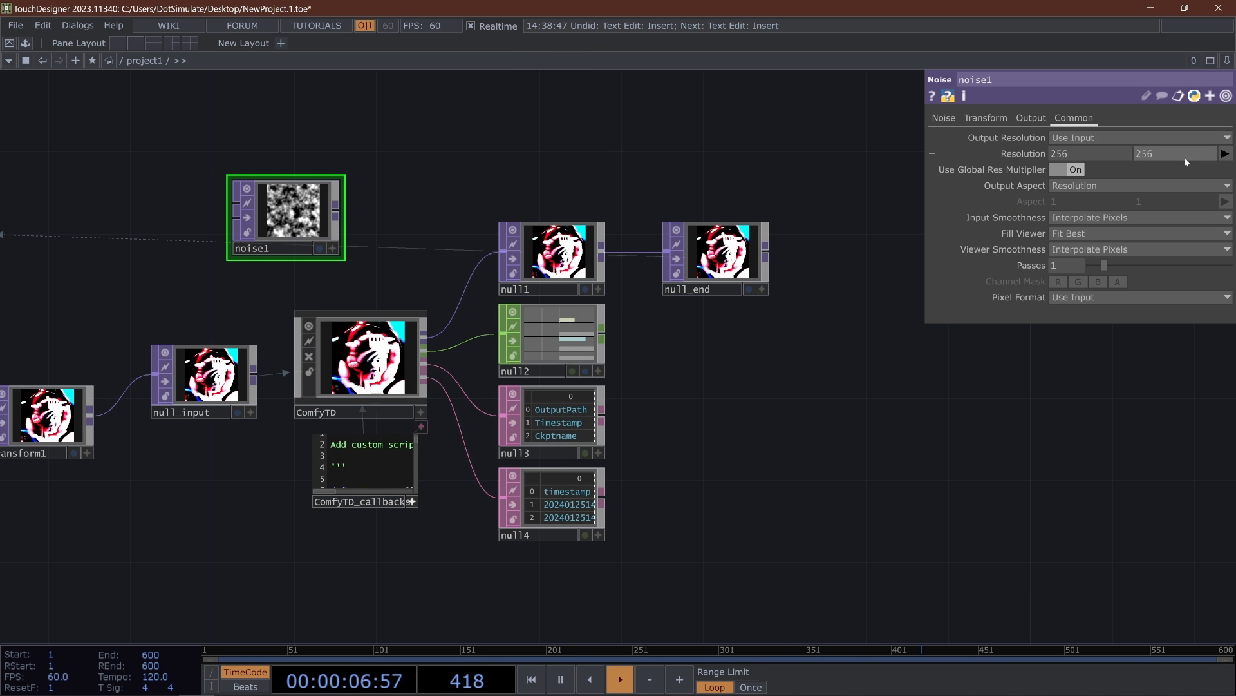
pyautogui.click(1224, 154)
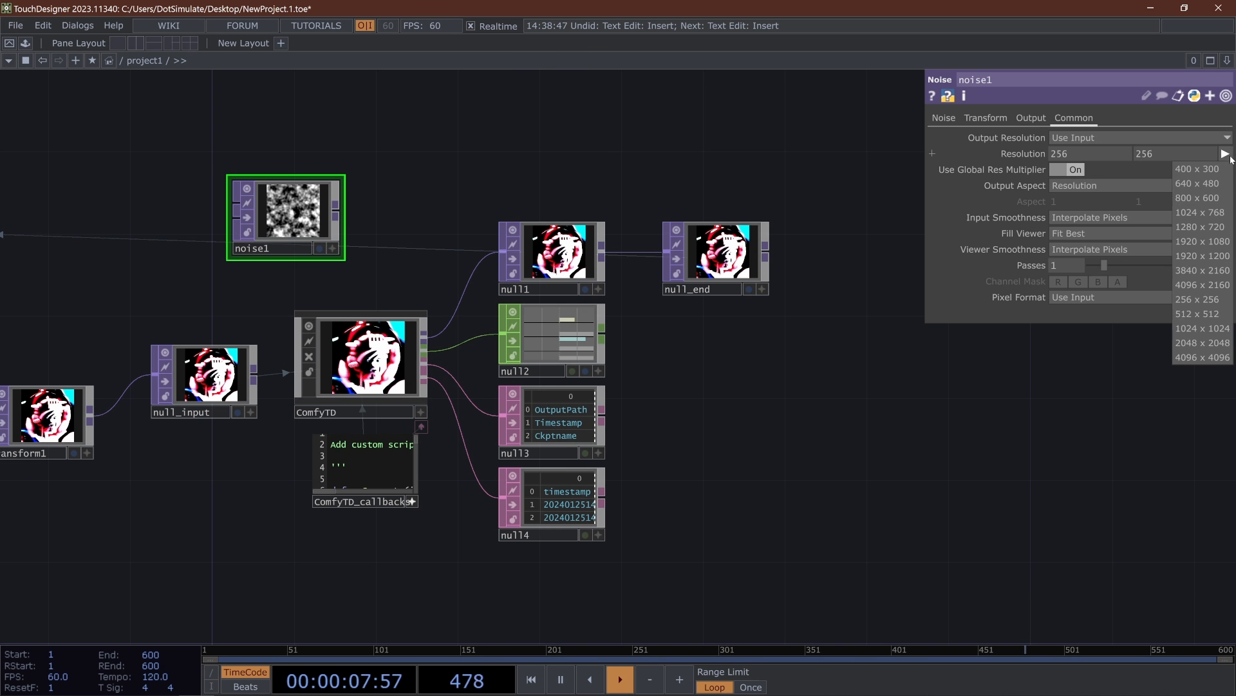
pyautogui.click(1203, 327)
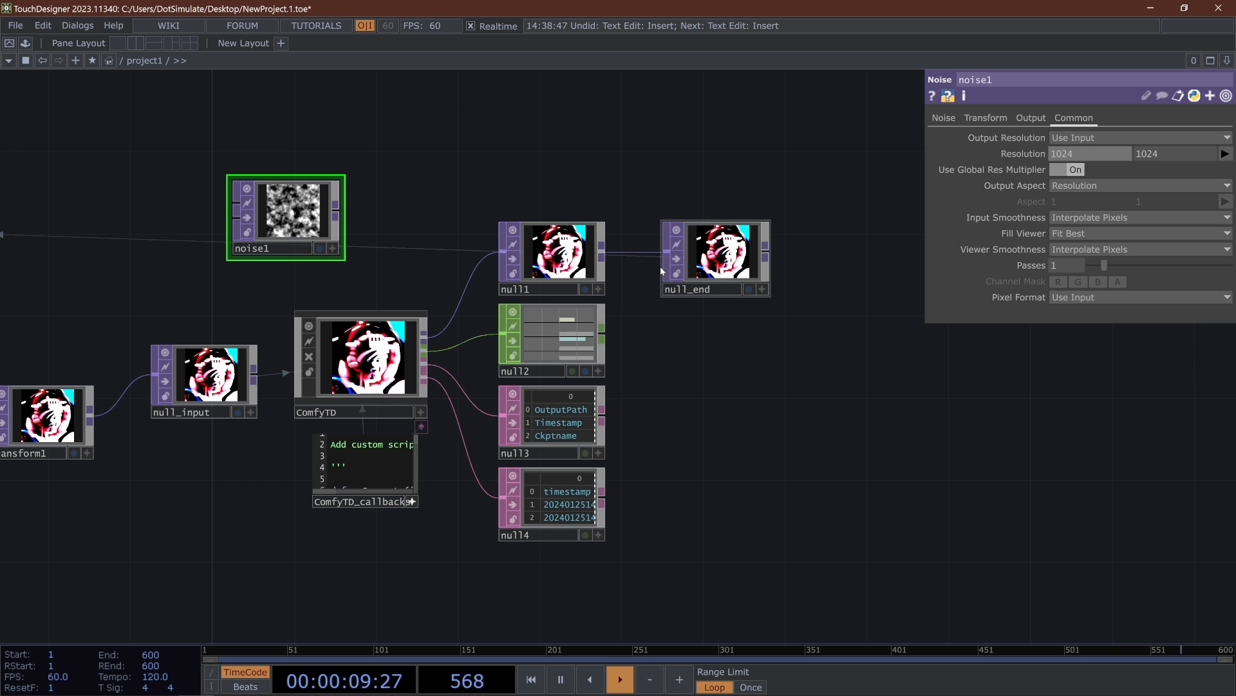
pyautogui.click(944, 118)
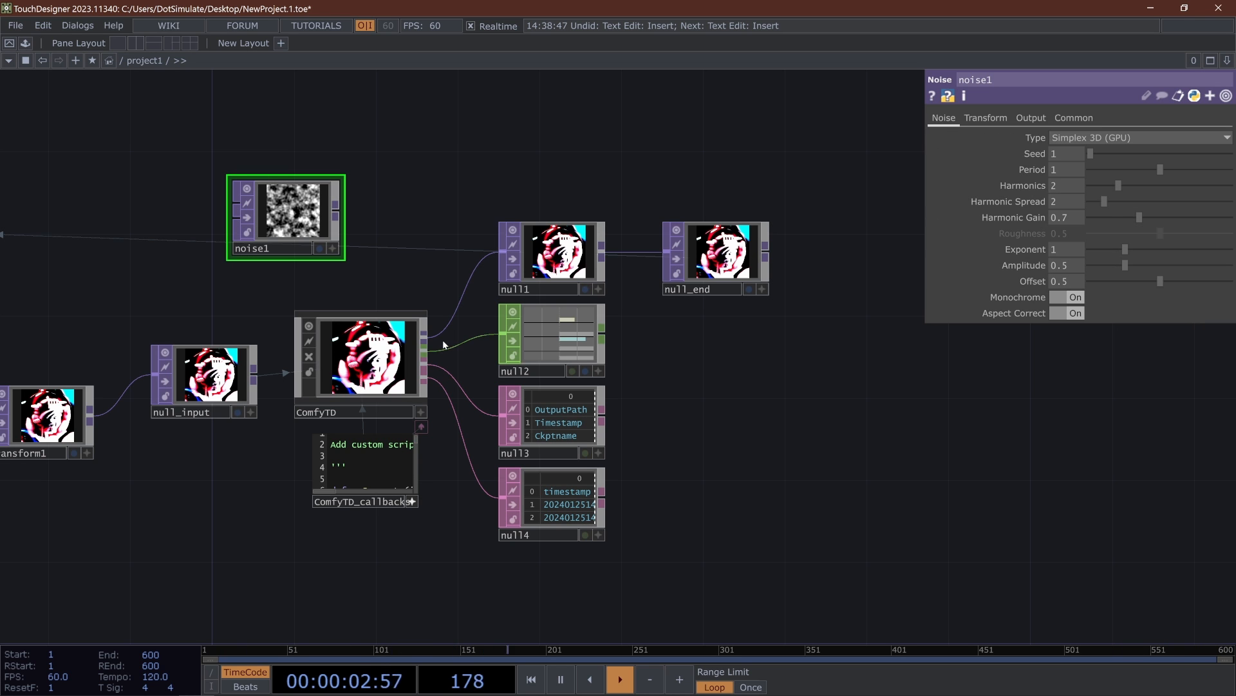
# - Assign noise1 as ComfyTD's Image1 input
pyautogui.click(317, 320)
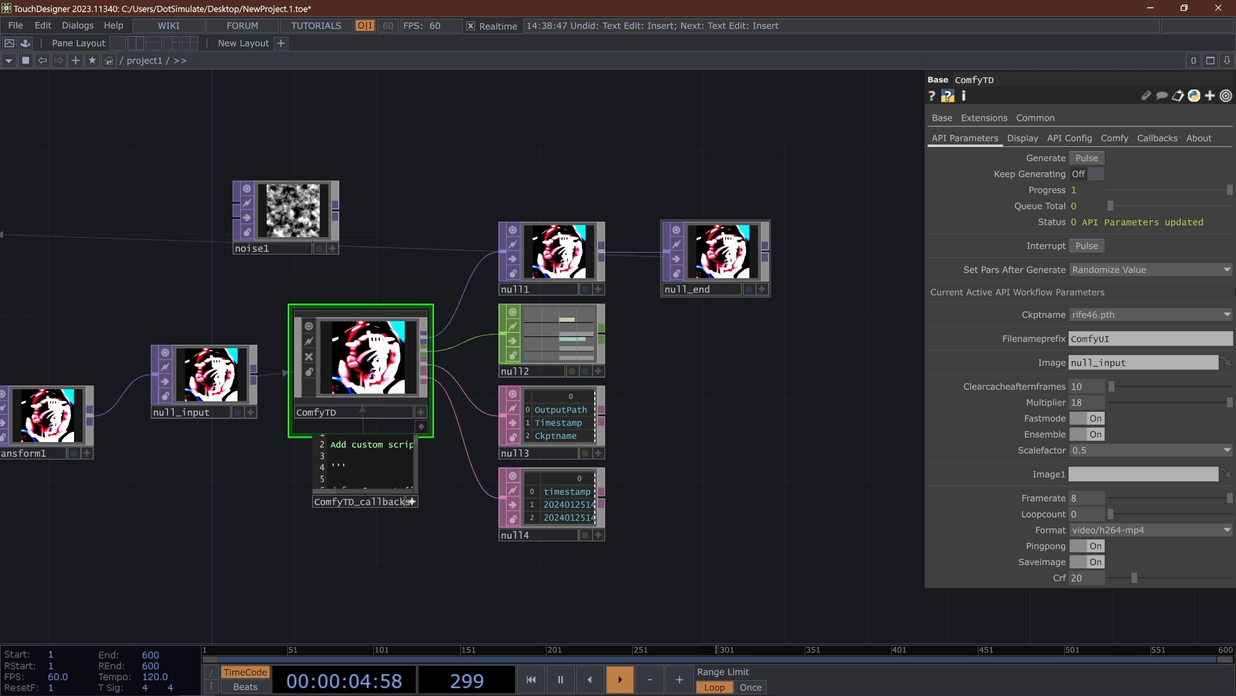
pyautogui.moveTo(658, 453); pyautogui.dragTo(699, 452)
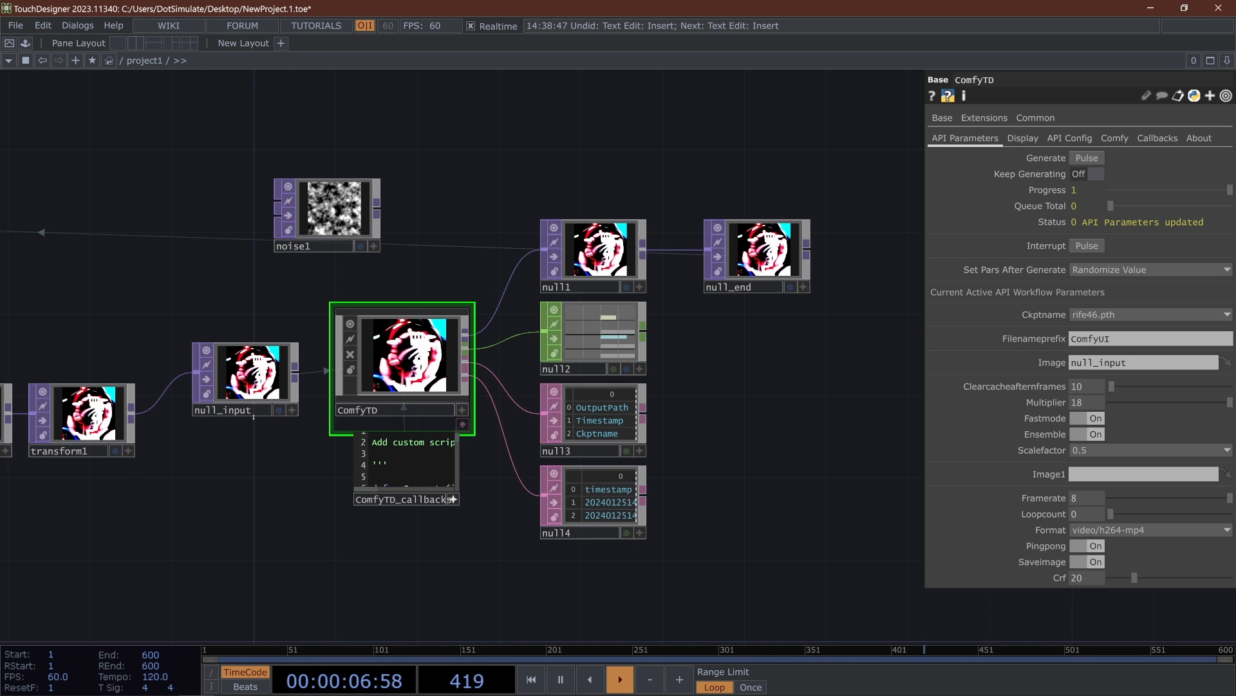
pyautogui.scroll(5, 229, 414)
pyautogui.scroll(-5, 229, 411)
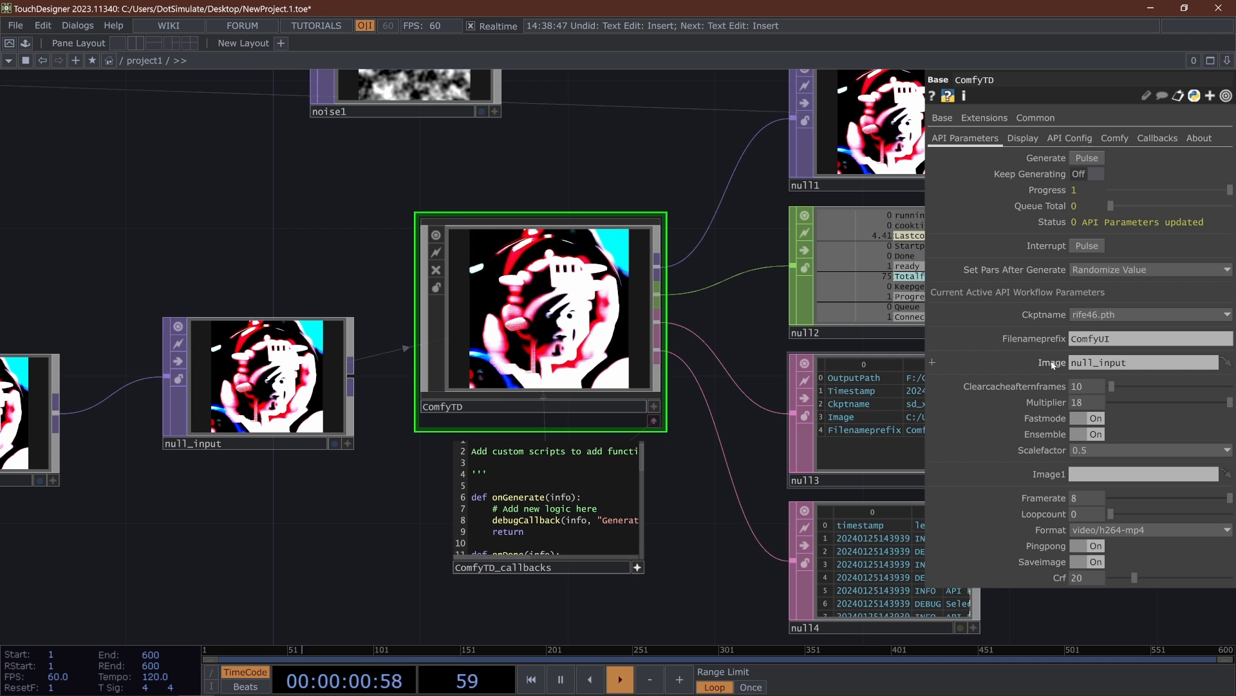
pyautogui.moveTo(574, 122); pyautogui.dragTo(522, 206)
pyautogui.moveTo(415, 174); pyautogui.dragTo(1144, 474)
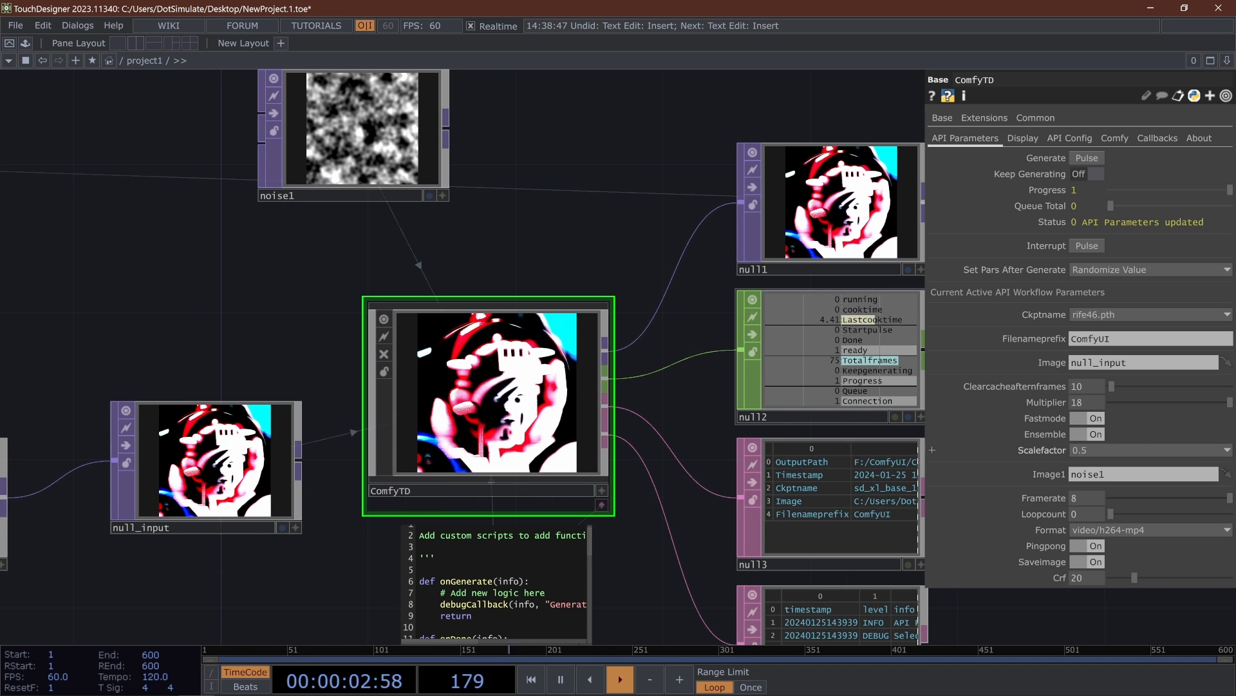
# - Check noise1's resolution settings and move the node farther left of ComfyTD in the network
pyautogui.click(1074, 117)
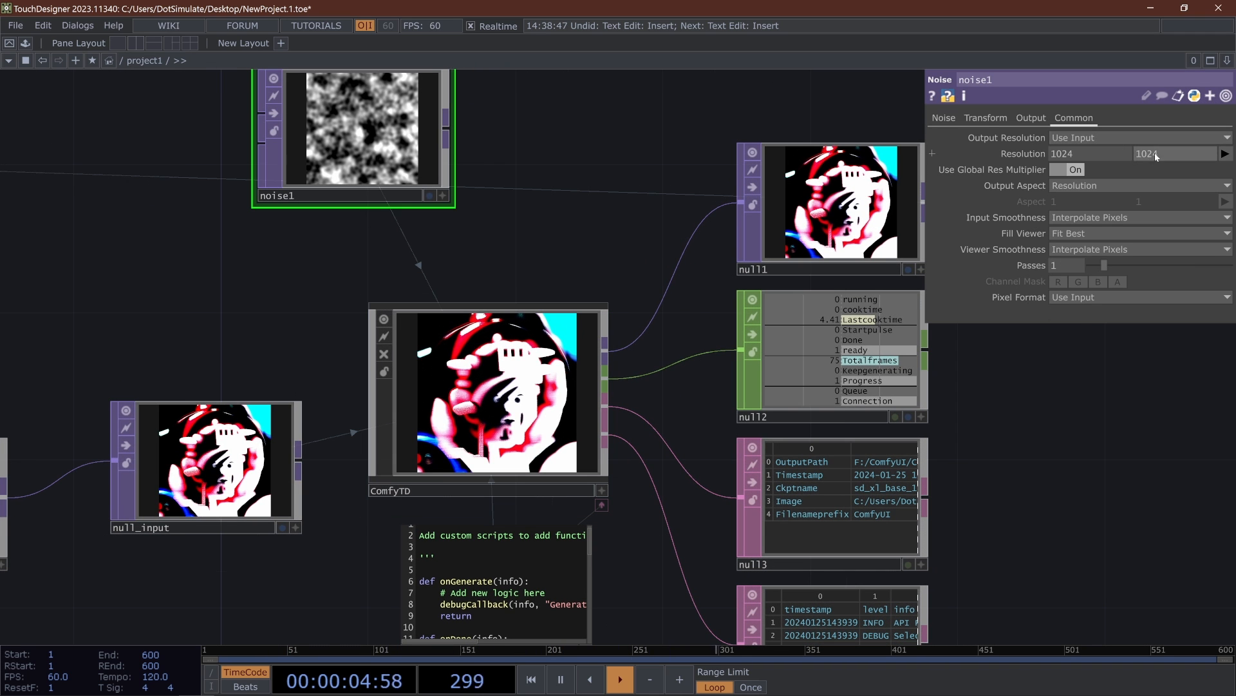
pyautogui.moveTo(361, 129); pyautogui.dragTo(29, 128)
pyautogui.moveTo(391, 182); pyautogui.dragTo(610, 259)
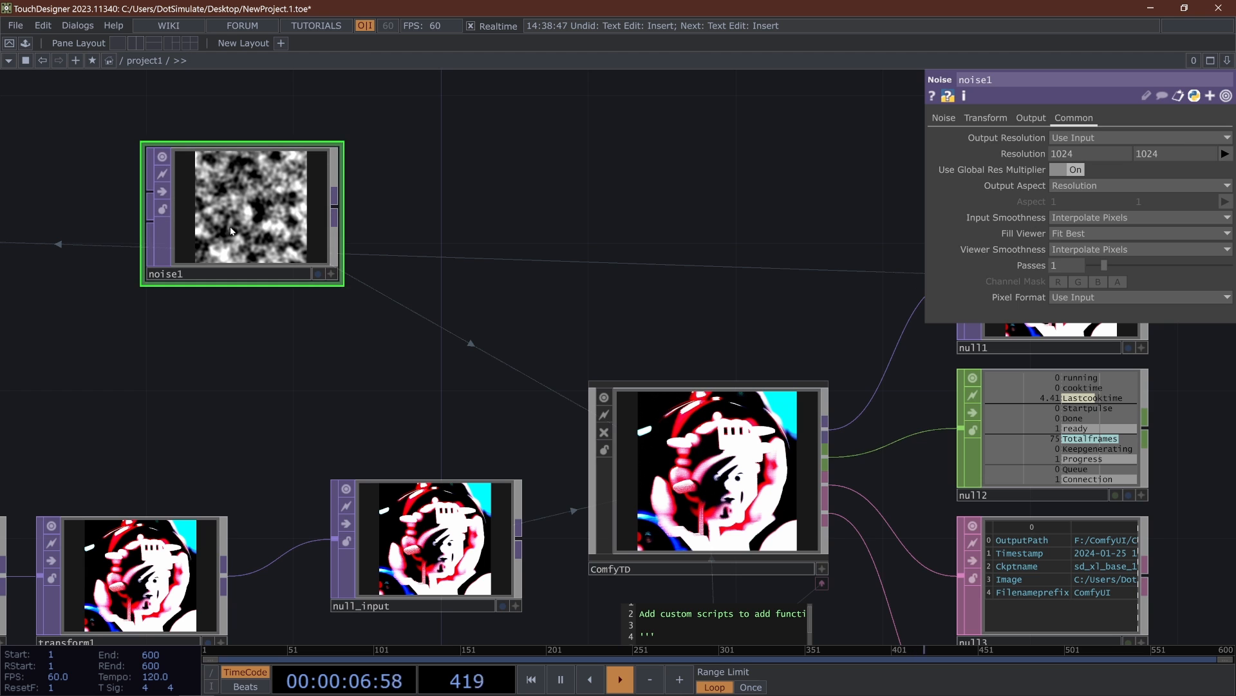
# - Set ComfyTD's Filenameprefix to rifetest/rifetest
pyautogui.click(650, 457)
pyautogui.moveTo(598, 322); pyautogui.dragTo(487, 214)
pyautogui.click(1135, 340)
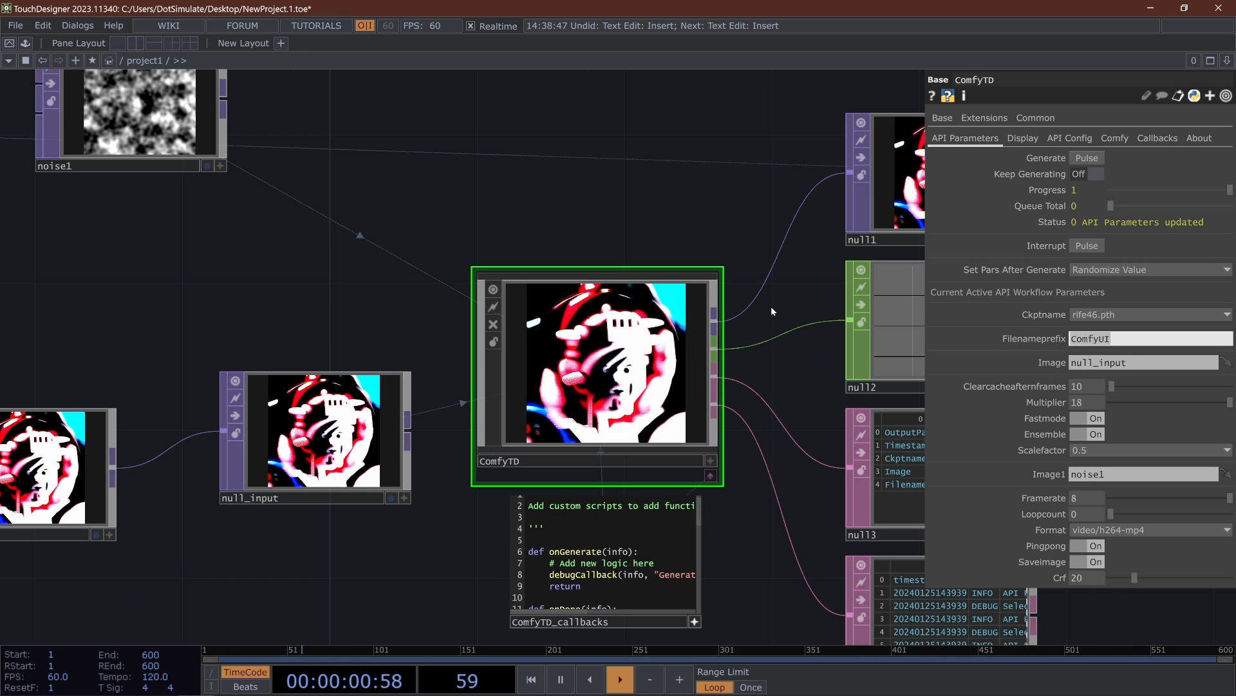
pyautogui.write('rifetest/rifetest')
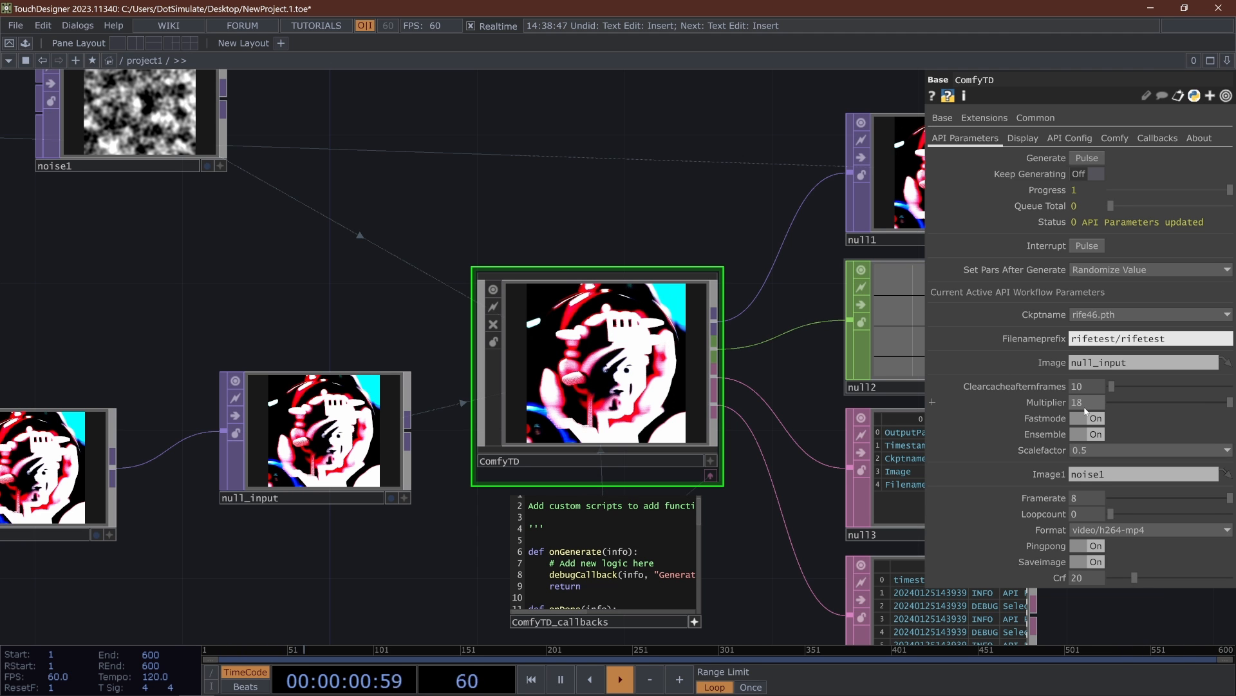
# - Reposition noise1 directly above the null_input node
pyautogui.moveTo(521, 263); pyautogui.dragTo(458, 311)
pyautogui.scroll(-3, 514, 268)
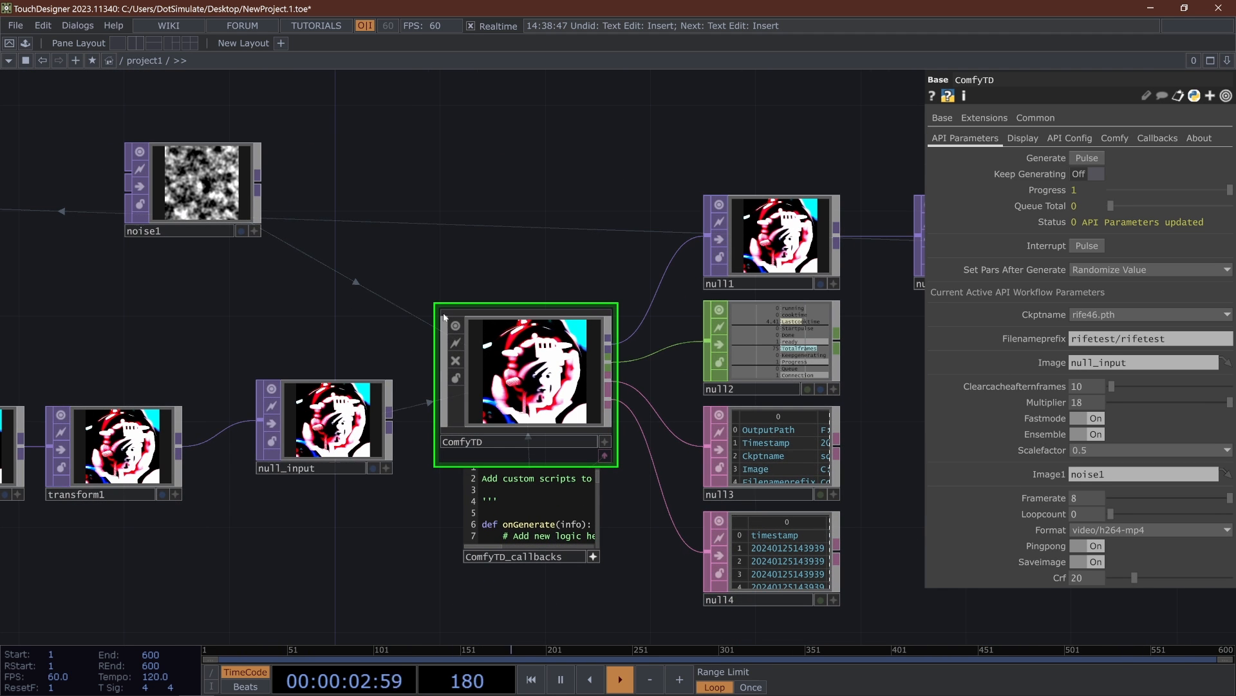
pyautogui.moveTo(194, 173); pyautogui.dragTo(326, 277)
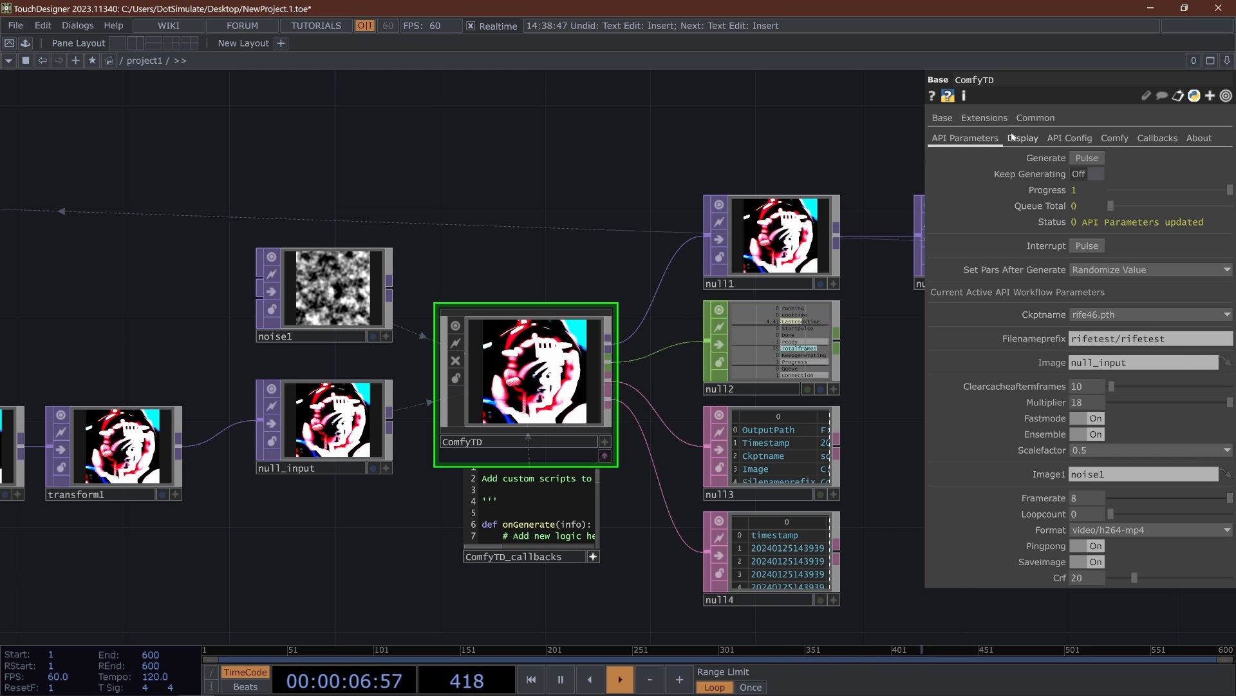
# - Run a generation with ComfyTD and read the ComfyUI server's console output for the submitted prompt
pyautogui.click(1086, 159)
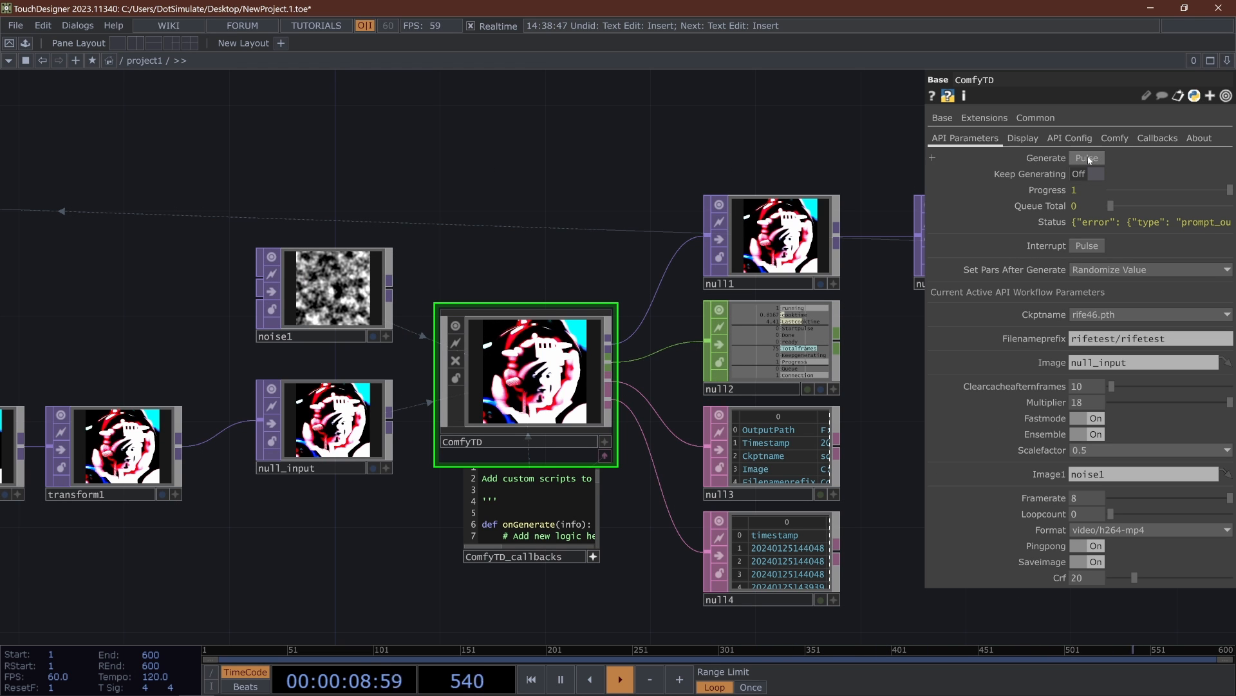
pyautogui.click(339, 684)
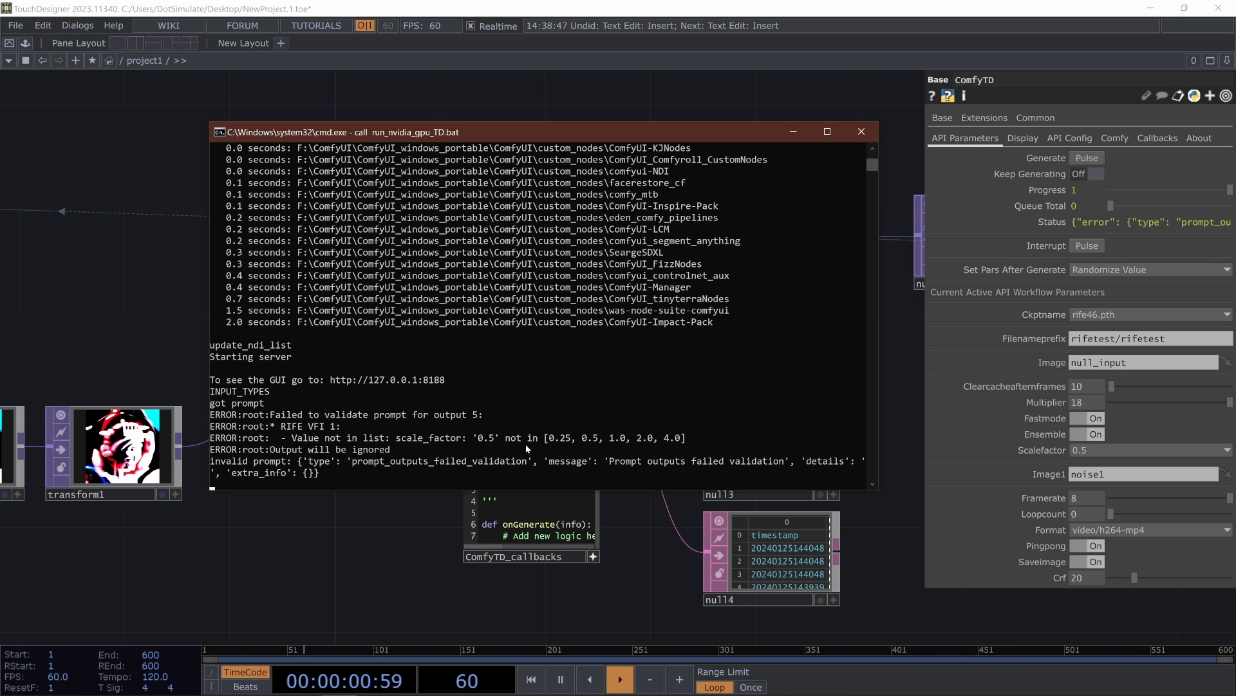
pyautogui.click(898, 546)
# - Switch ComfyTD's Scalefactor to 0.25 and back to 0.5, and inspect the parameter's expanded details
pyautogui.click(1114, 449)
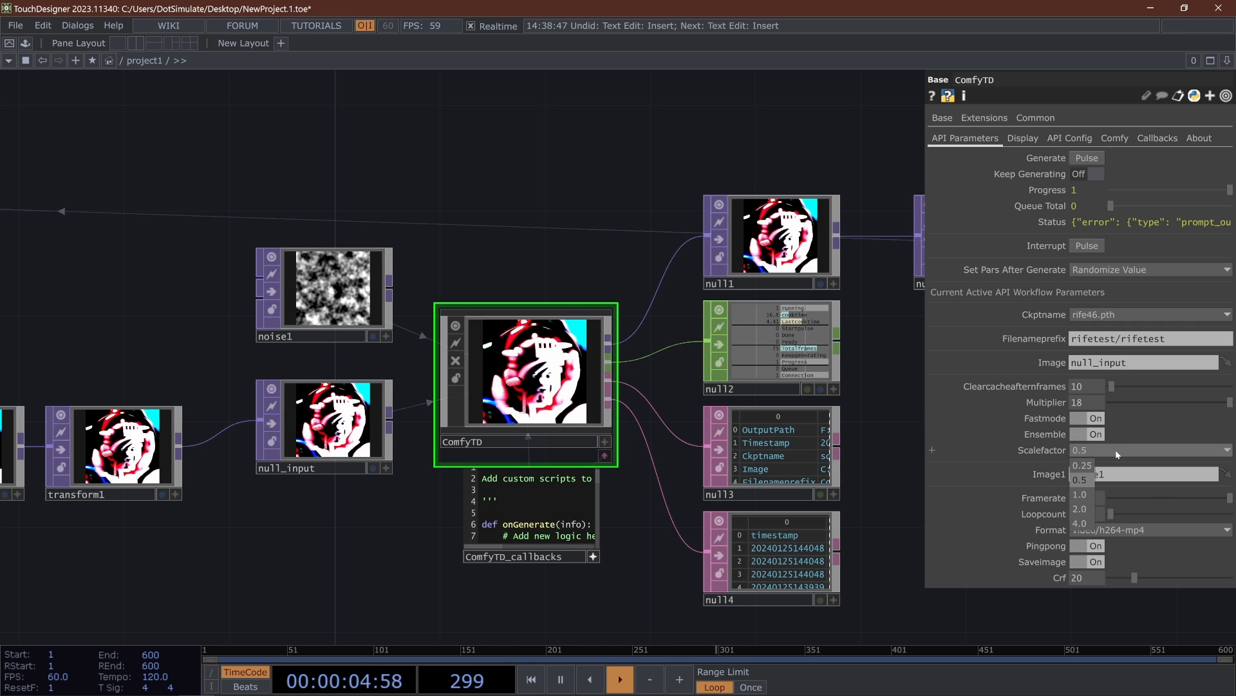
pyautogui.click(1078, 465)
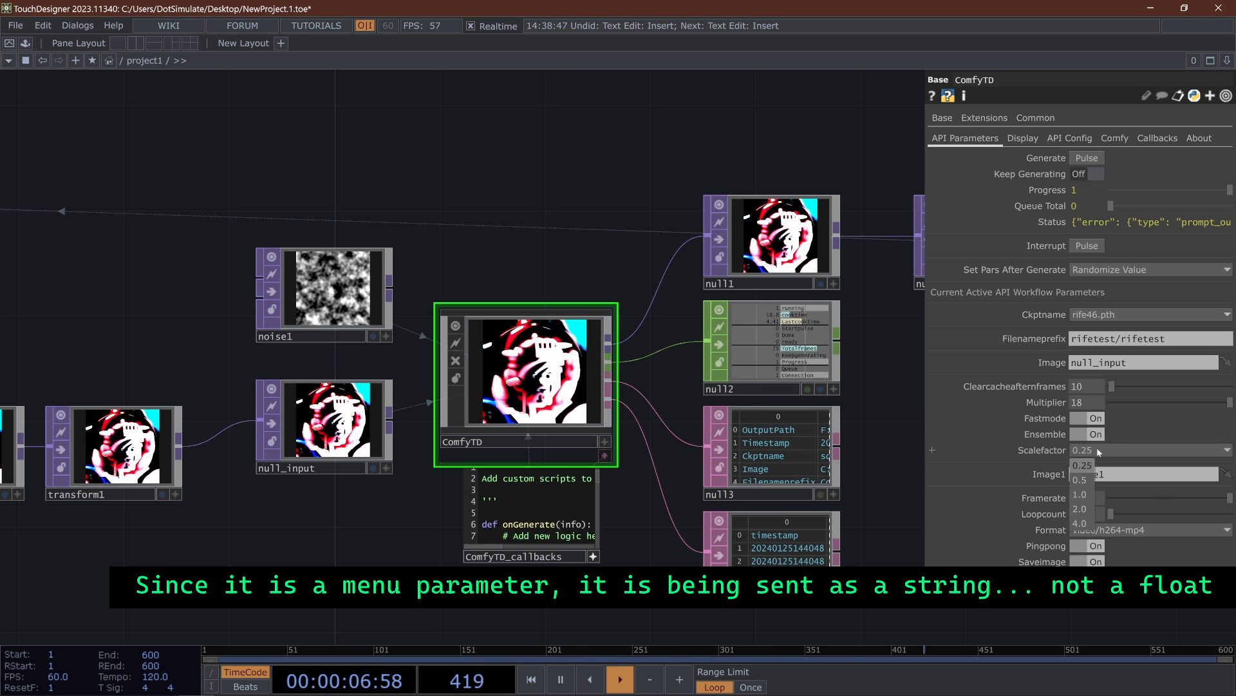
pyautogui.click(1088, 480)
pyautogui.click(1045, 452)
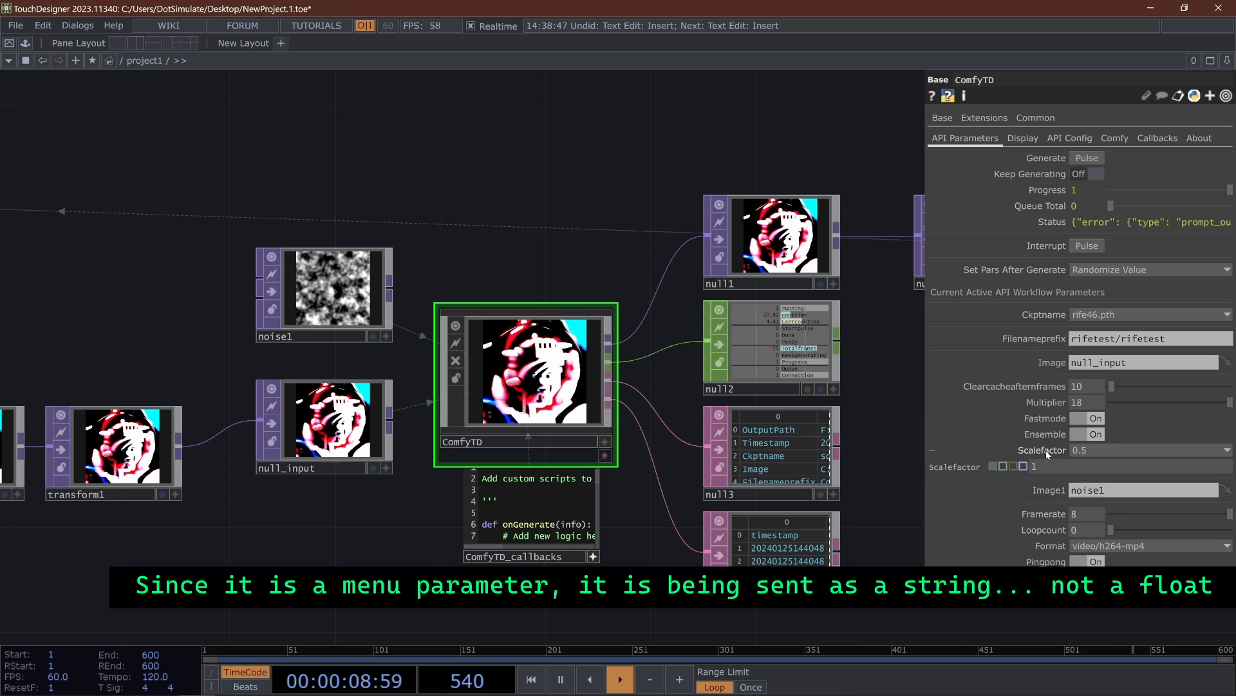
pyautogui.click(1046, 452)
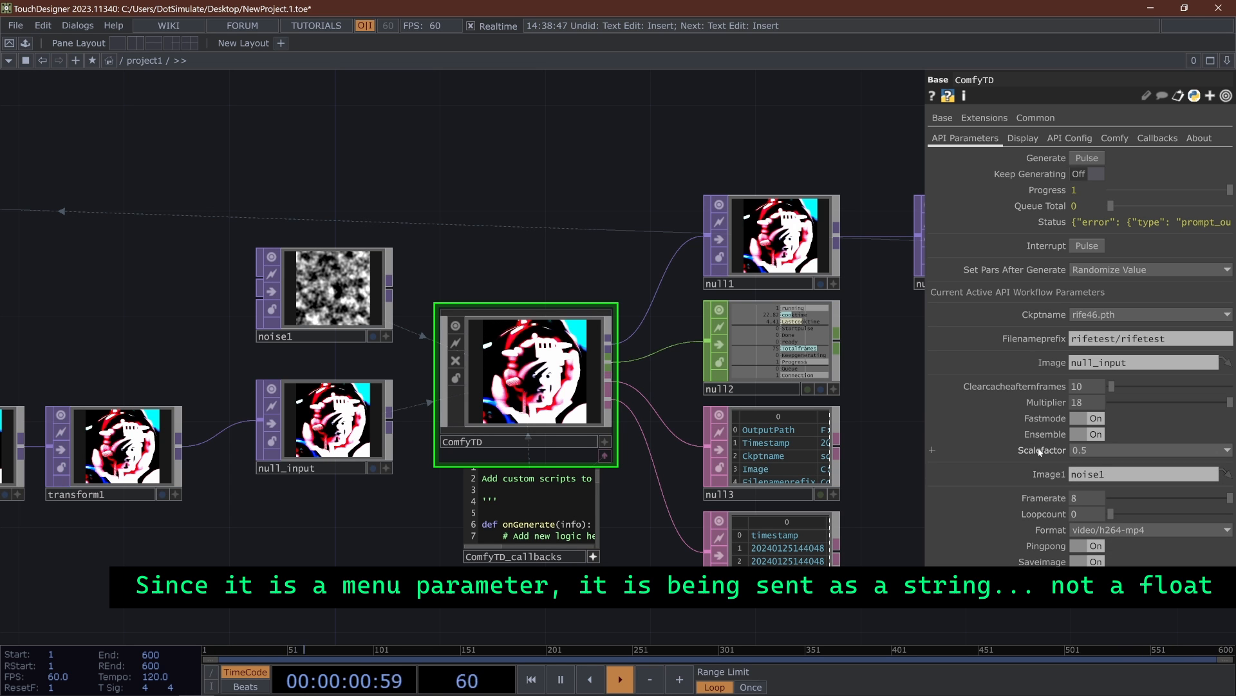
# - Open the Component Editor for ComfyTD and examine the data type listed for the Scalefactor parameter
pyautogui.rightClick(501, 331)
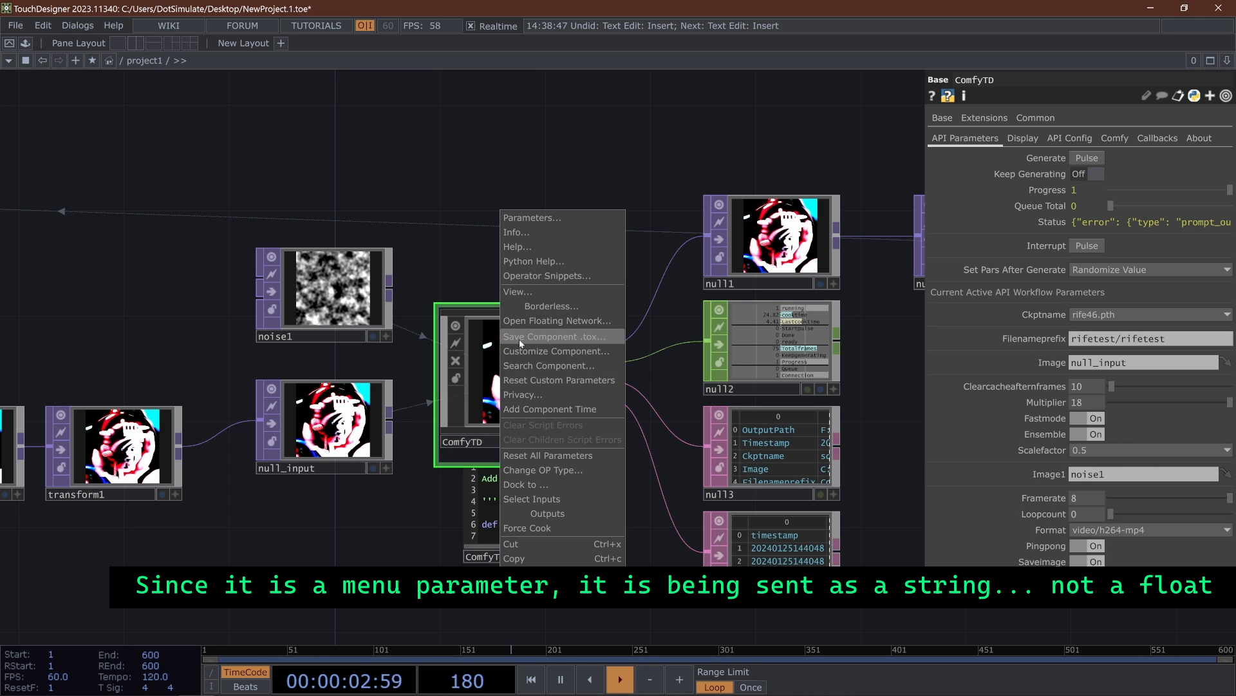
pyautogui.click(547, 351)
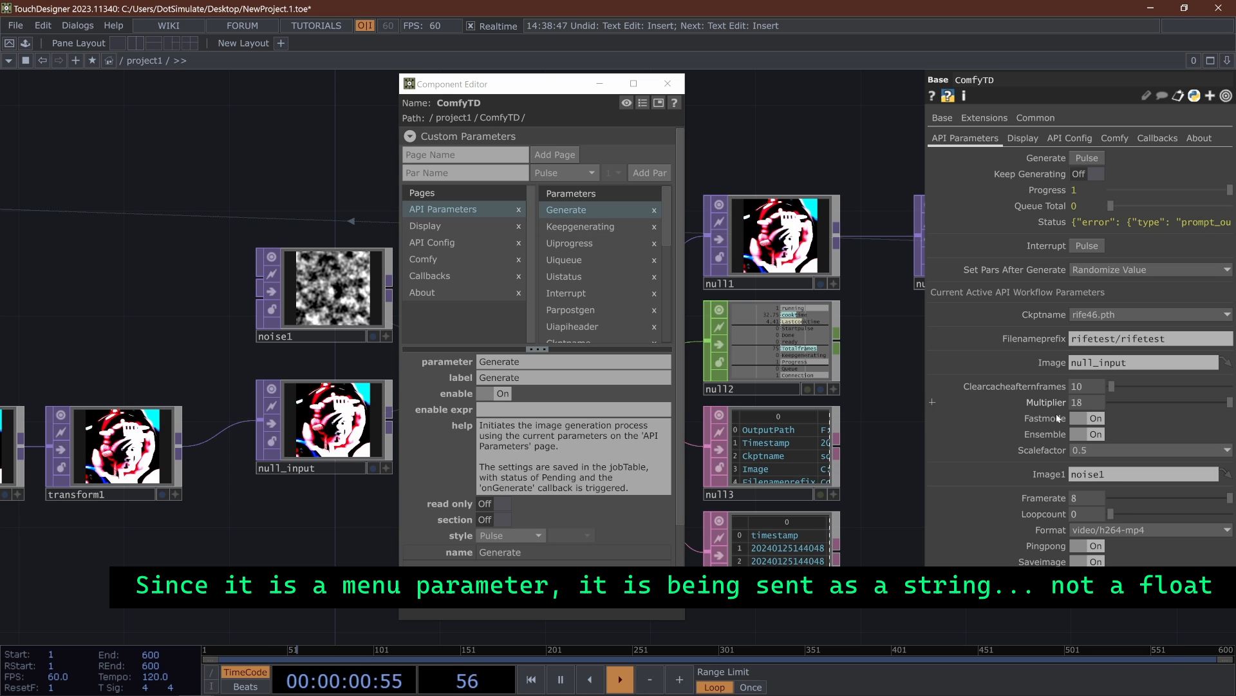
pyautogui.scroll(-5, 605, 271)
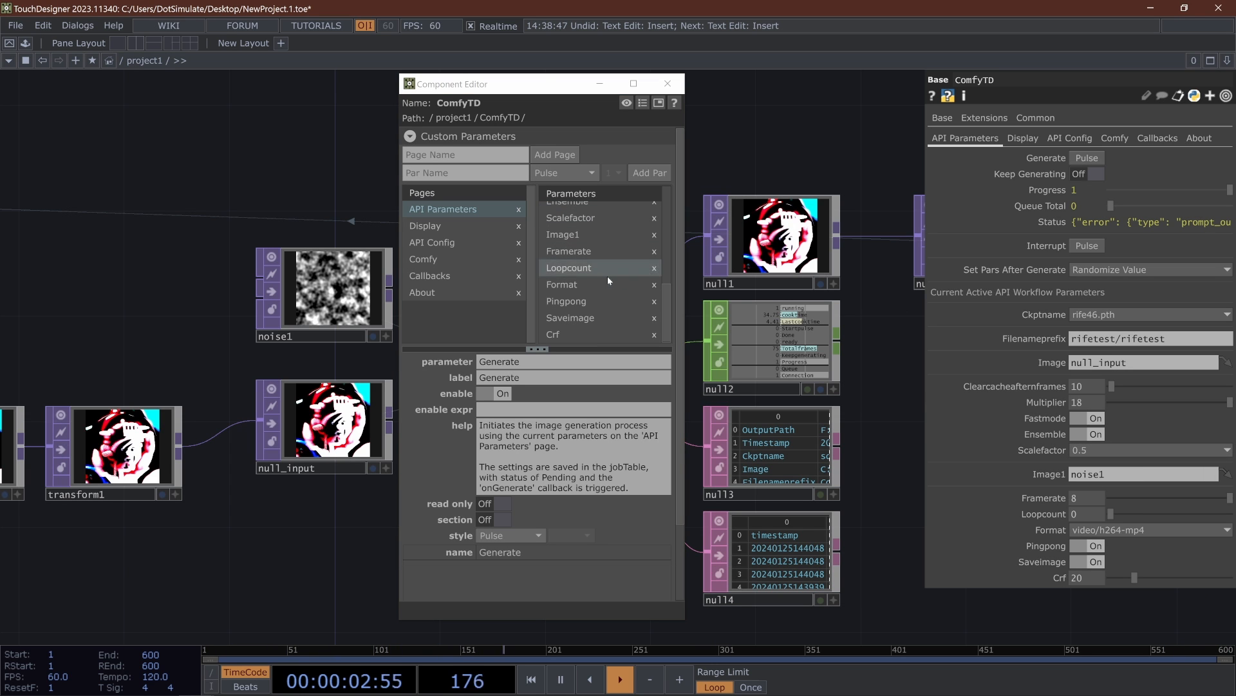
pyautogui.moveTo(419, 76); pyautogui.dragTo(294, 69)
pyautogui.click(445, 210)
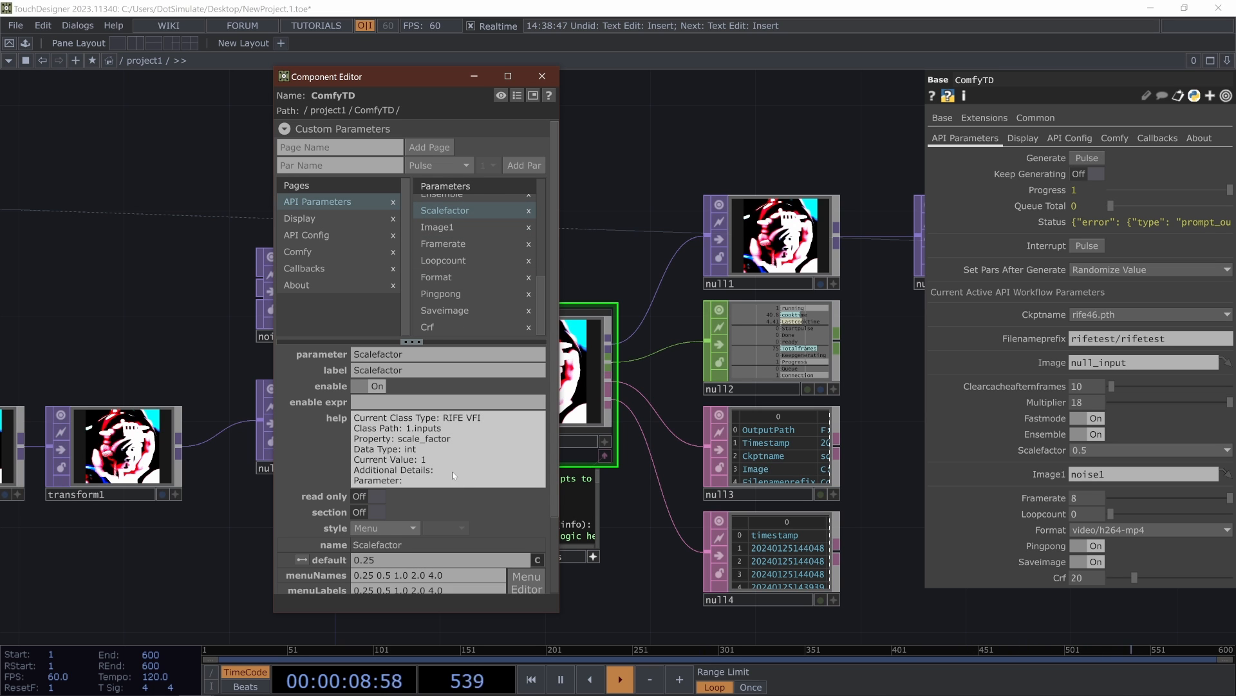
pyautogui.doubleClick(408, 450)
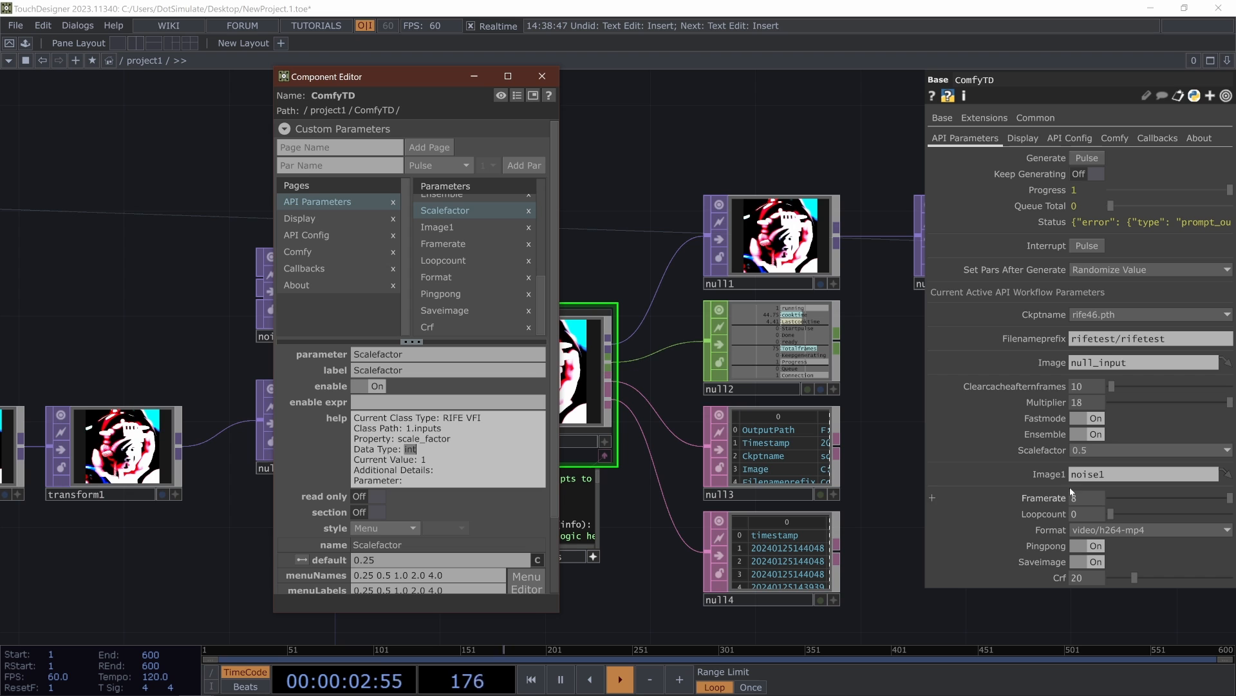
# - Change the Scalefactor parameter's style to Int, close the Component Editor, and set Scalefactor to 1
pyautogui.click(359, 528)
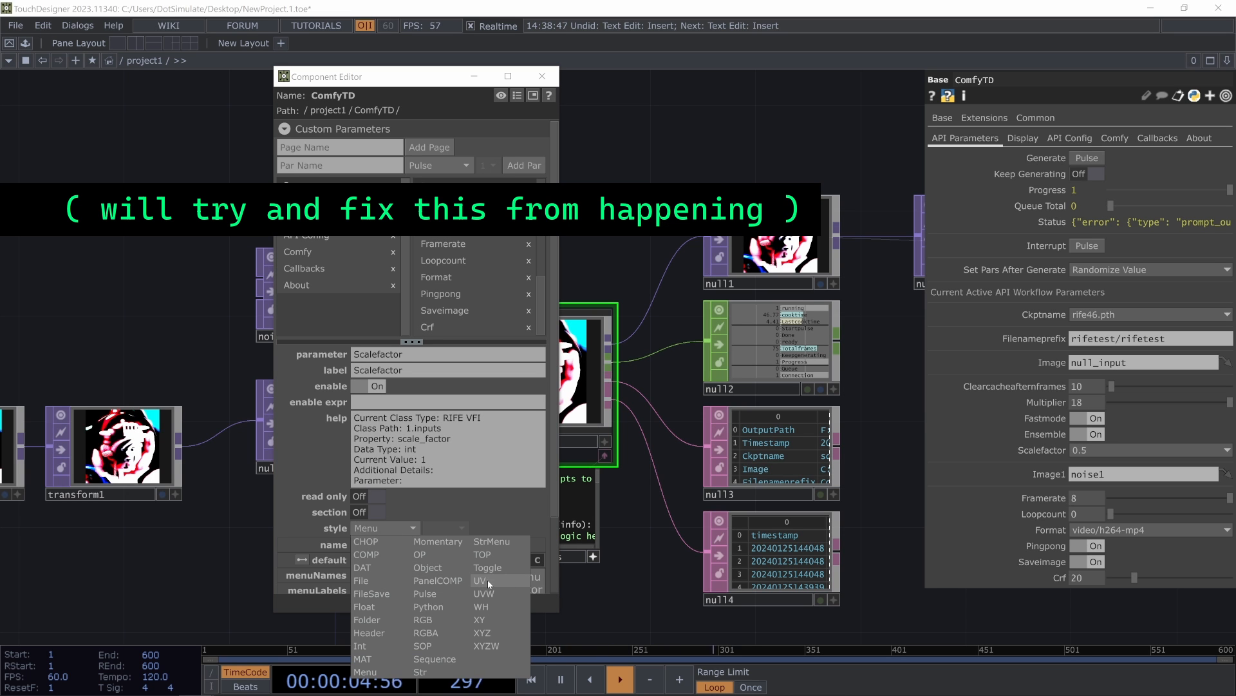
pyautogui.click(377, 642)
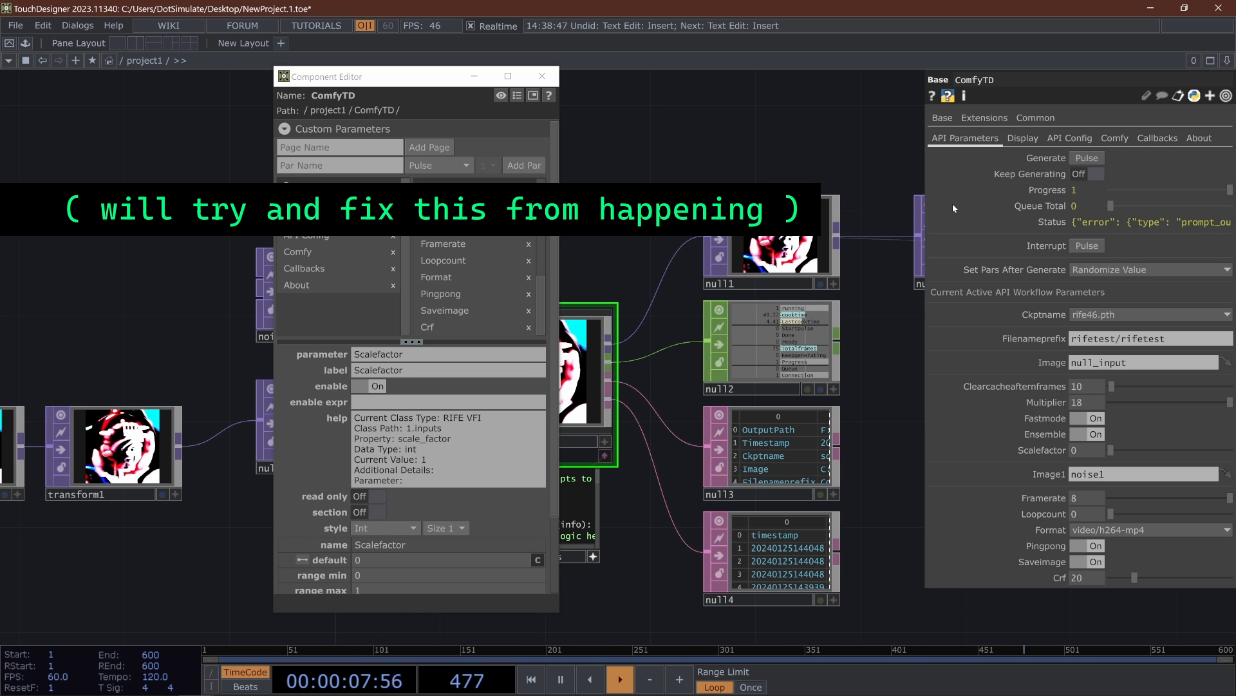
pyautogui.click(542, 75)
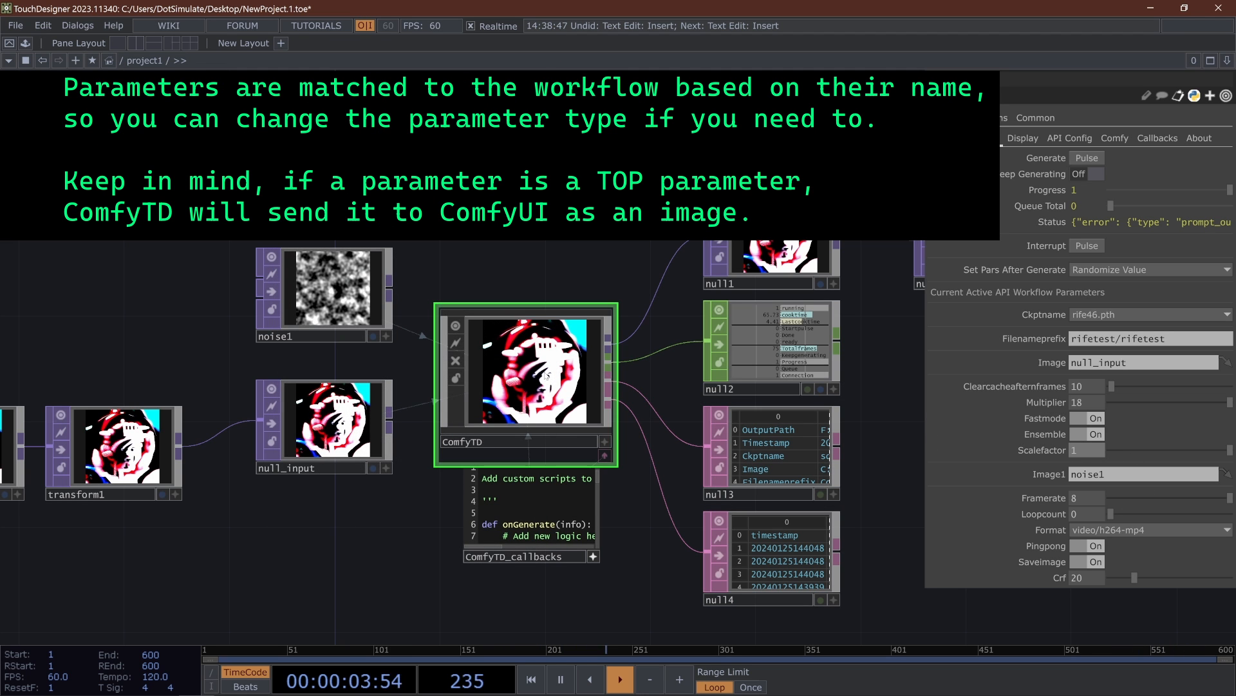
# - Reopen ComfyTD's Component Editor, change the Scalefactor parameter's style to Float, and set Scalefactor to 0.5
pyautogui.rightClick(594, 385)
pyautogui.click(665, 411)
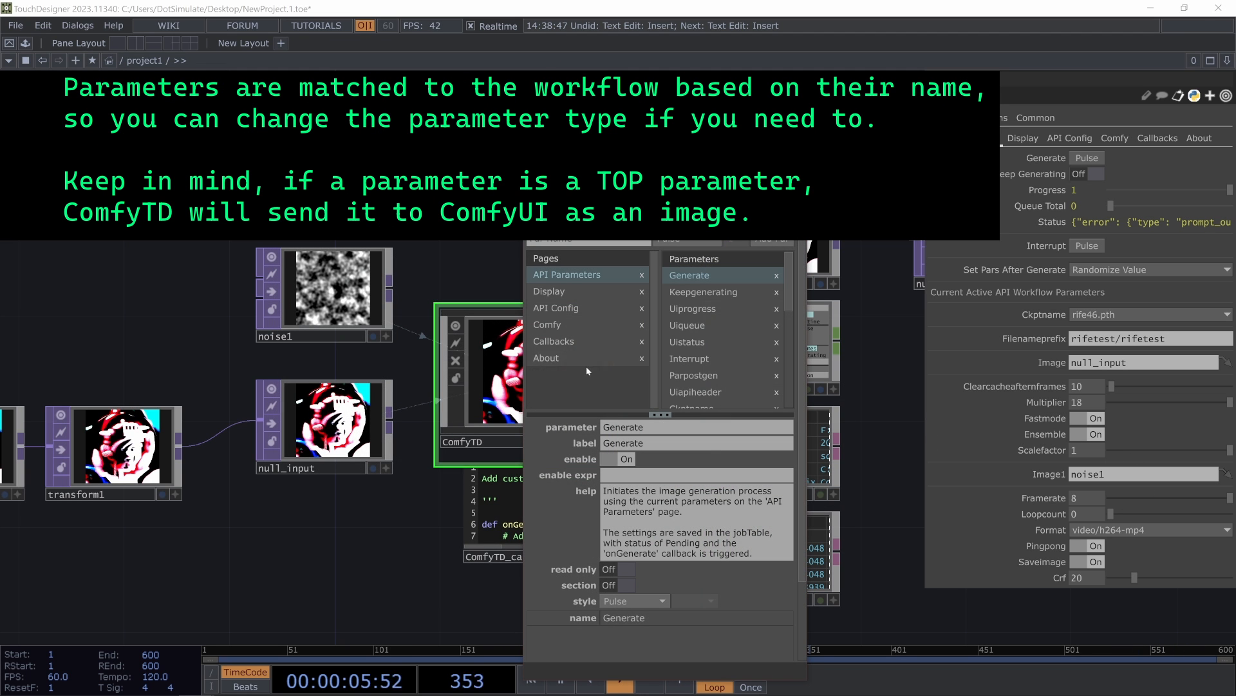
pyautogui.click(716, 284)
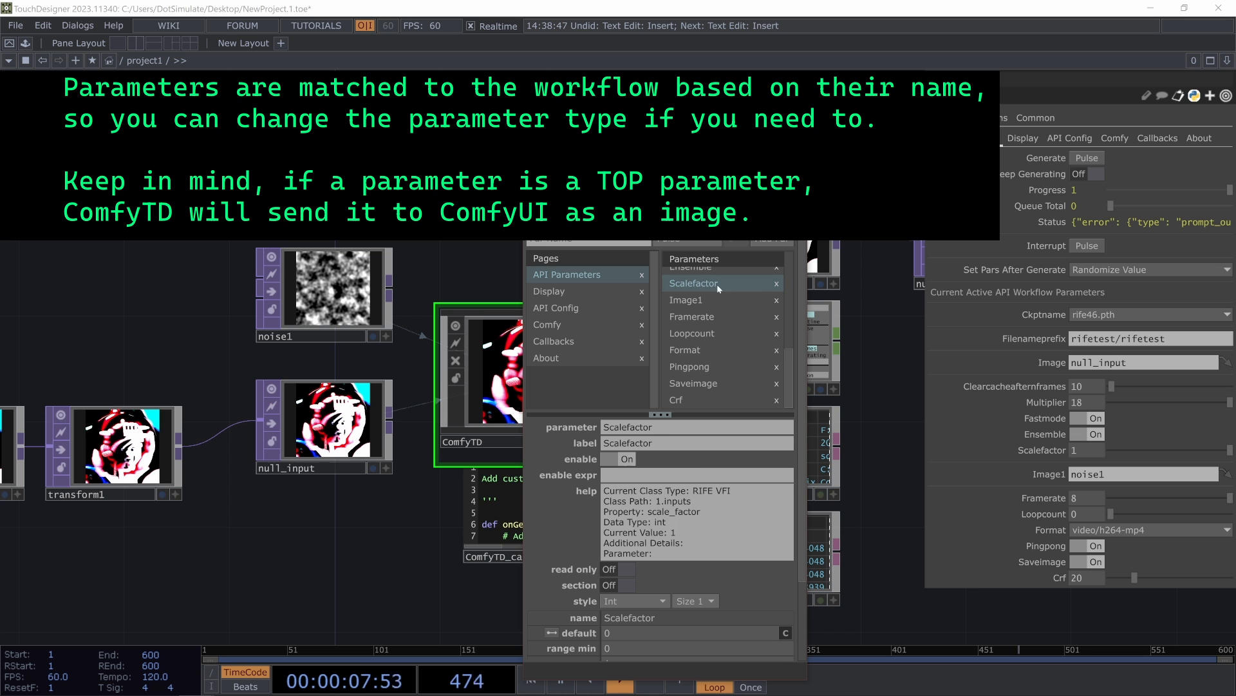
pyautogui.click(624, 601)
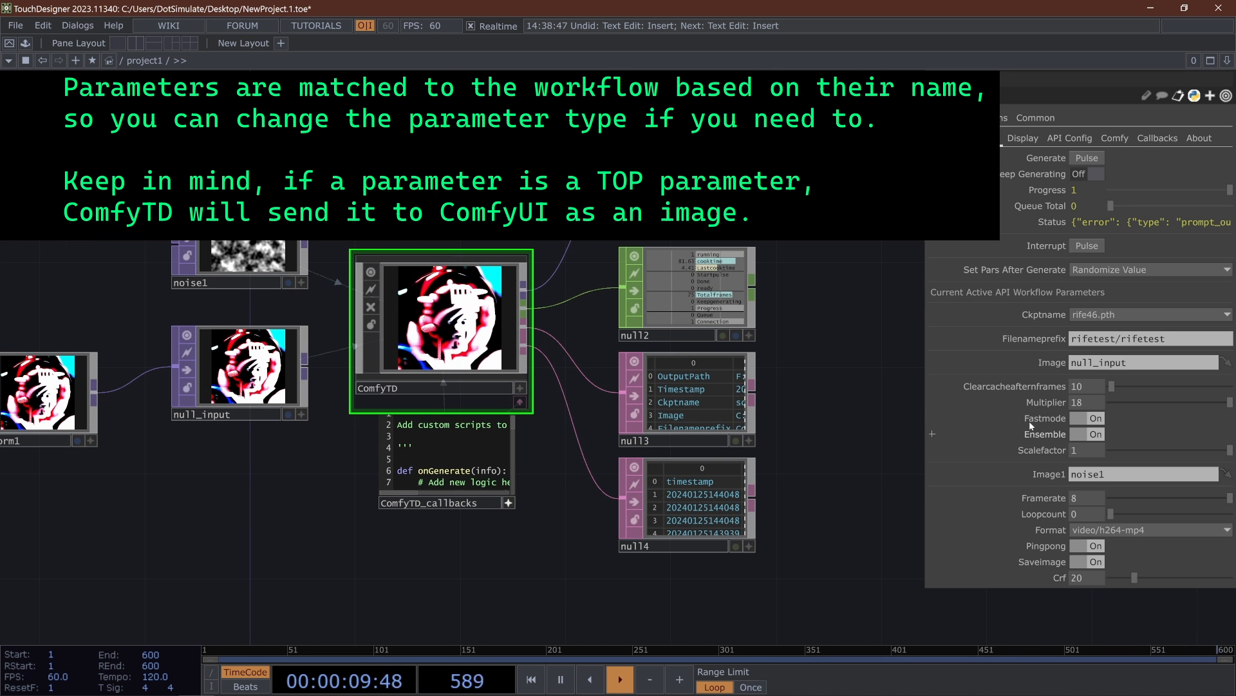
pyautogui.write('.5')
pyautogui.press('Return')
pyautogui.moveTo(910, 351); pyautogui.dragTo(915, 341)
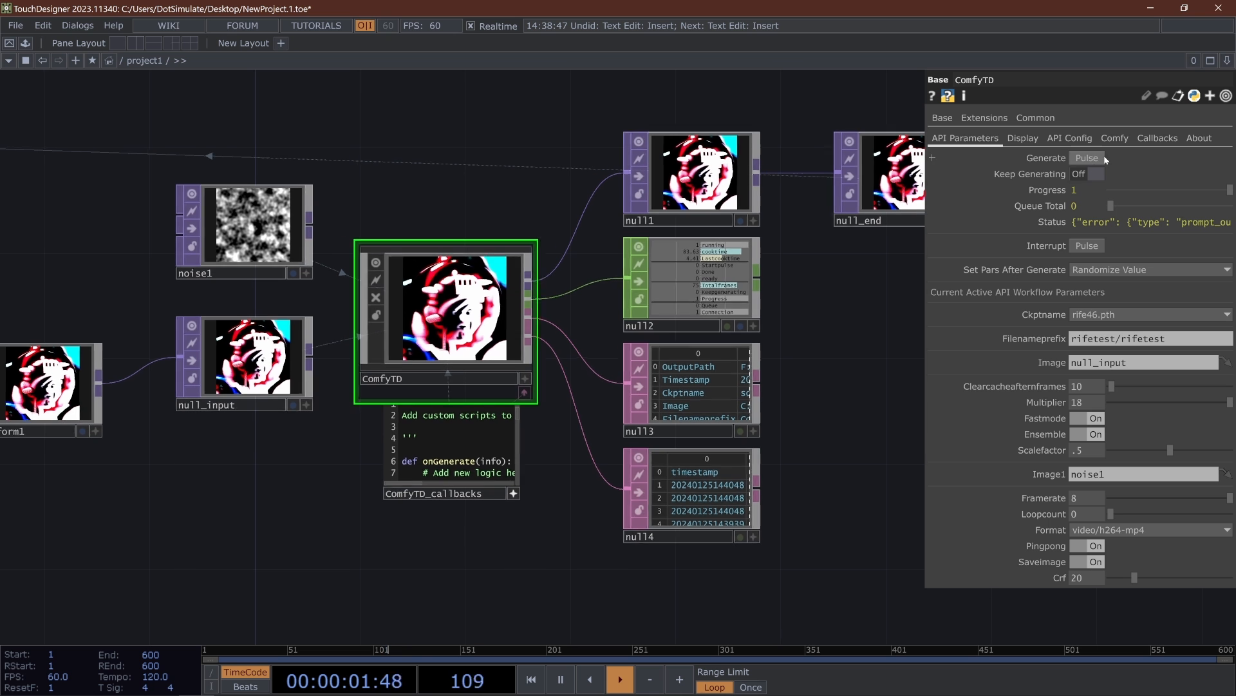
# - Run a generation with ComfyTD, check the ComfyUI server console, and examine the interpolated output beside the noise1 and null_input images
pyautogui.click(1088, 158)
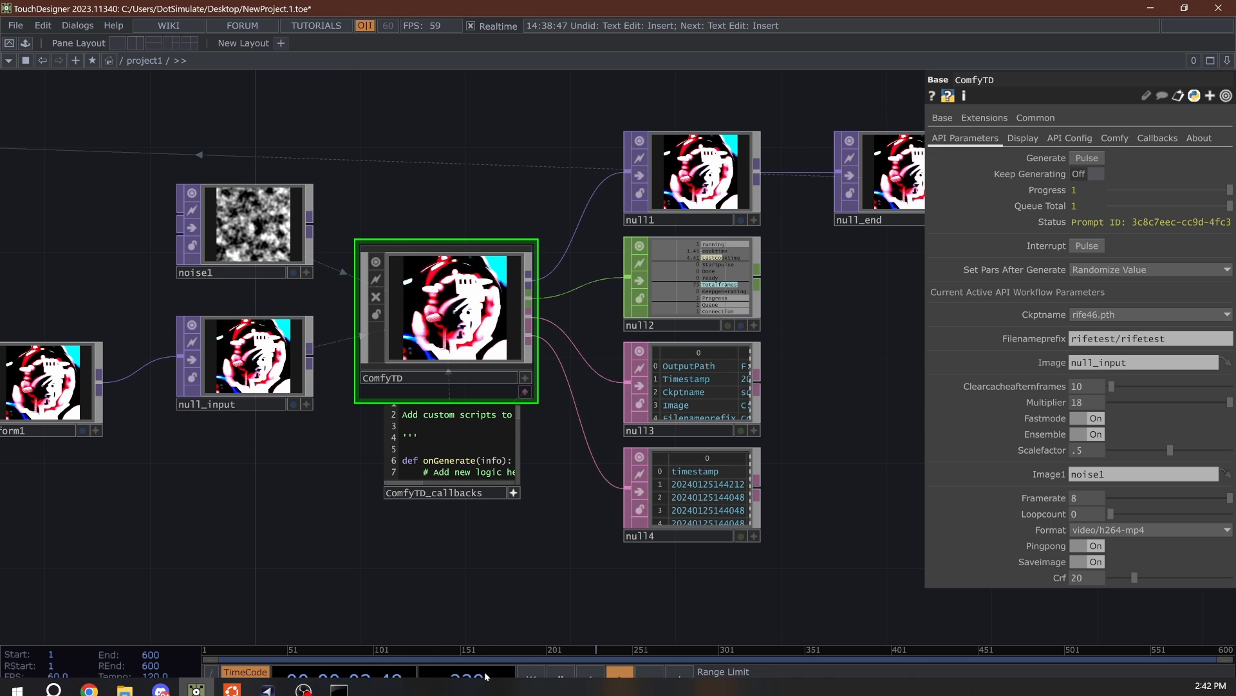
pyautogui.moveTo(408, 681)
pyautogui.click(338, 681)
pyautogui.click(346, 540)
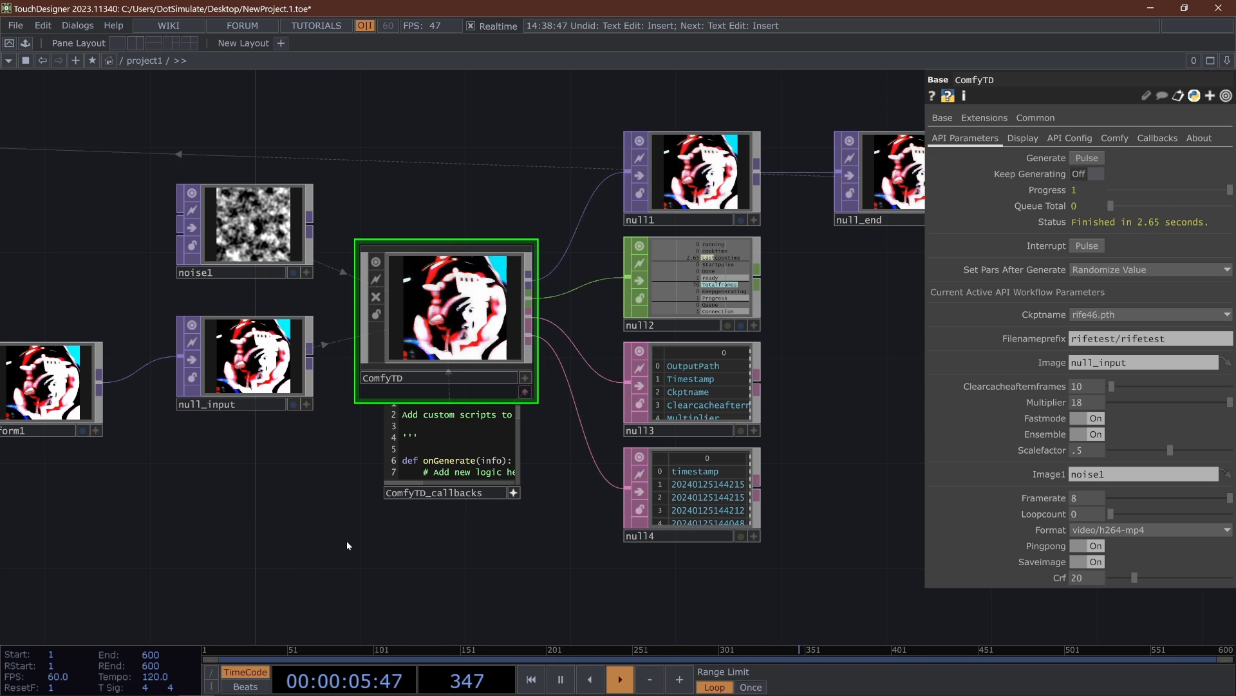
pyautogui.scroll(5, 406, 392)
pyautogui.moveTo(277, 215); pyautogui.dragTo(308, 311)
pyautogui.scroll(1, 454, 287)
pyautogui.scroll(3, 455, 286)
pyautogui.scroll(-5, 538, 322)
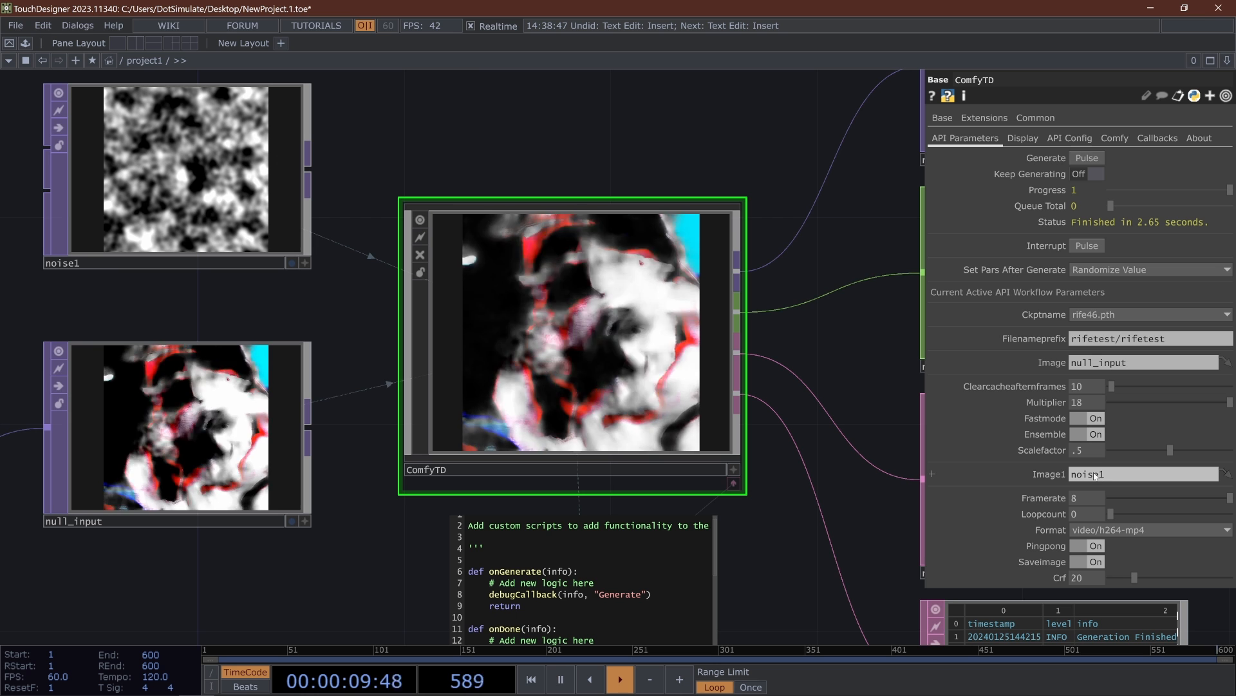
# - Run a second generation with the same settings, read its entries in the ComfyUI server console, and view the new output
pyautogui.click(1086, 157)
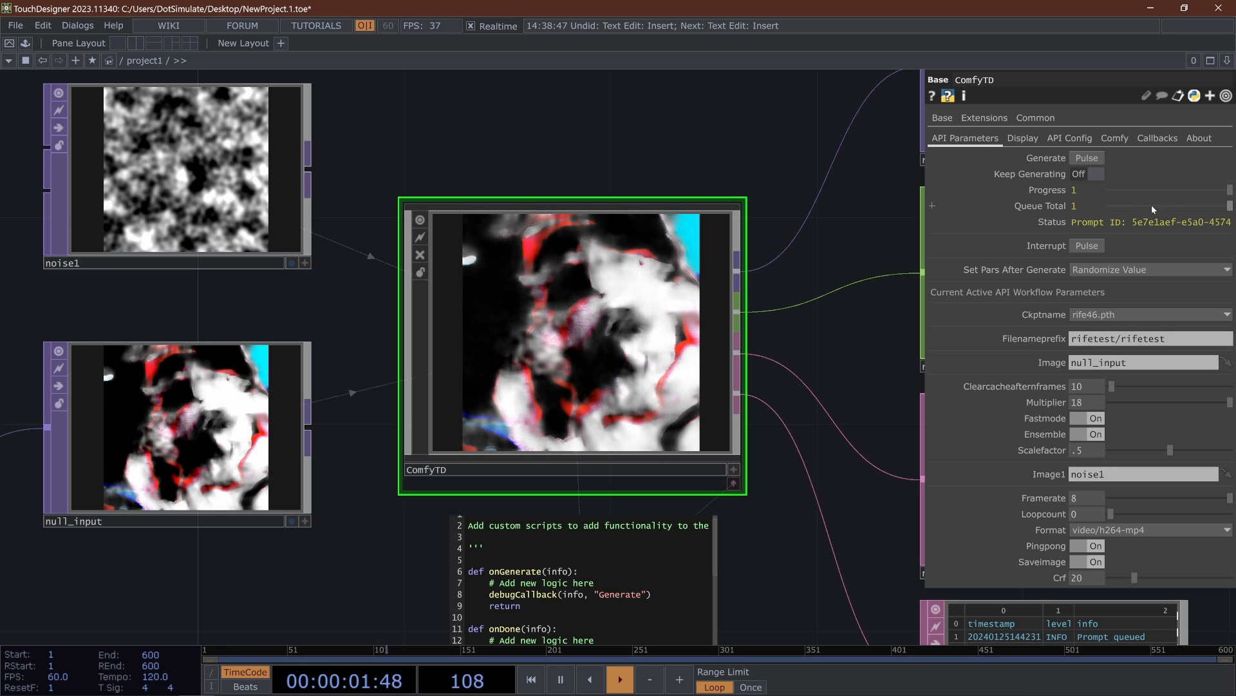
pyautogui.click(339, 681)
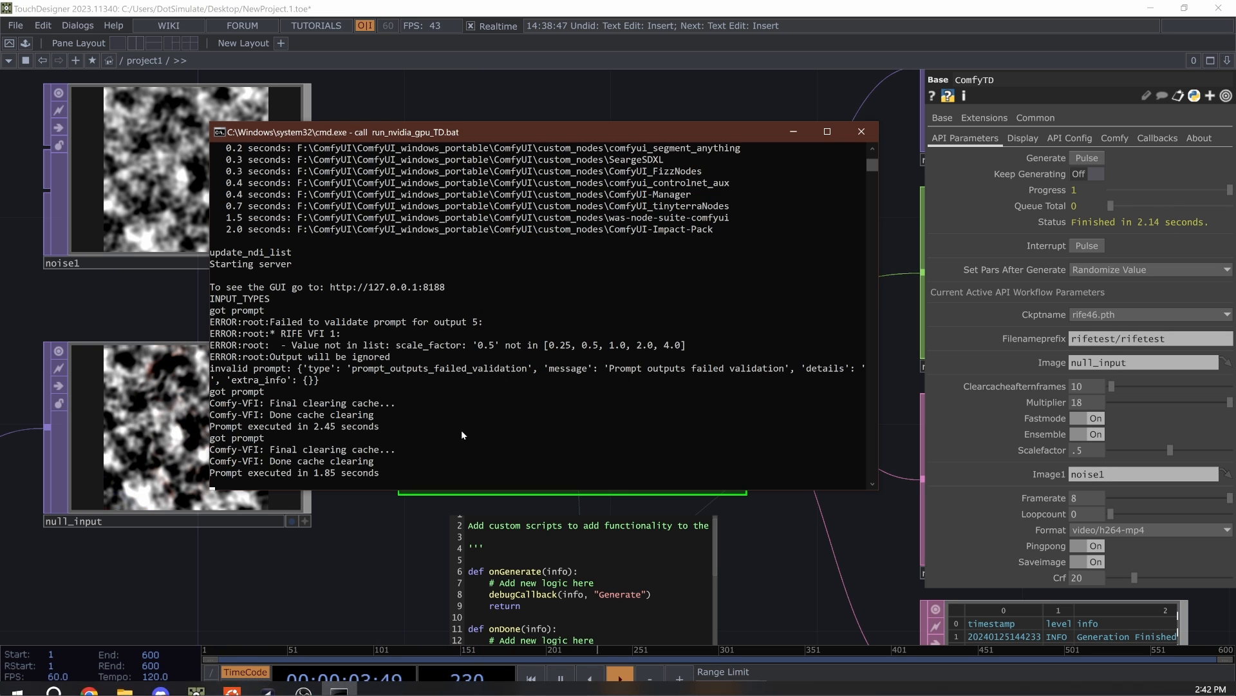
pyautogui.click(376, 509)
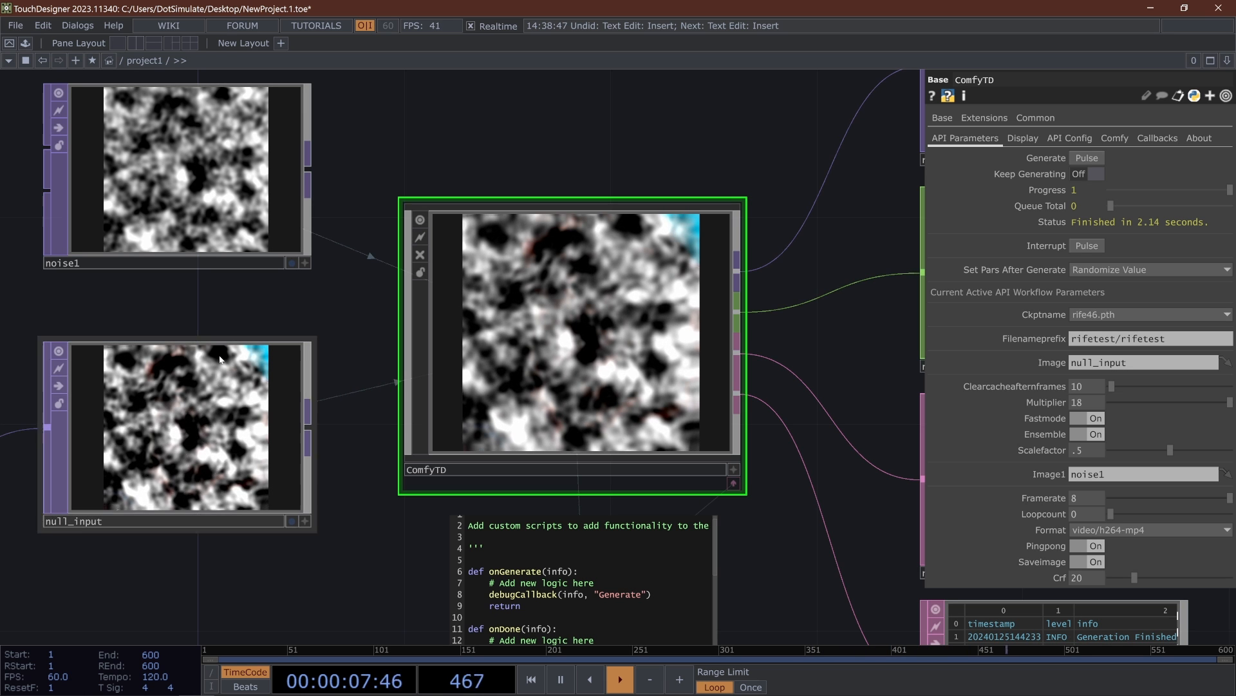
pyautogui.moveTo(233, 309); pyautogui.dragTo(375, 277)
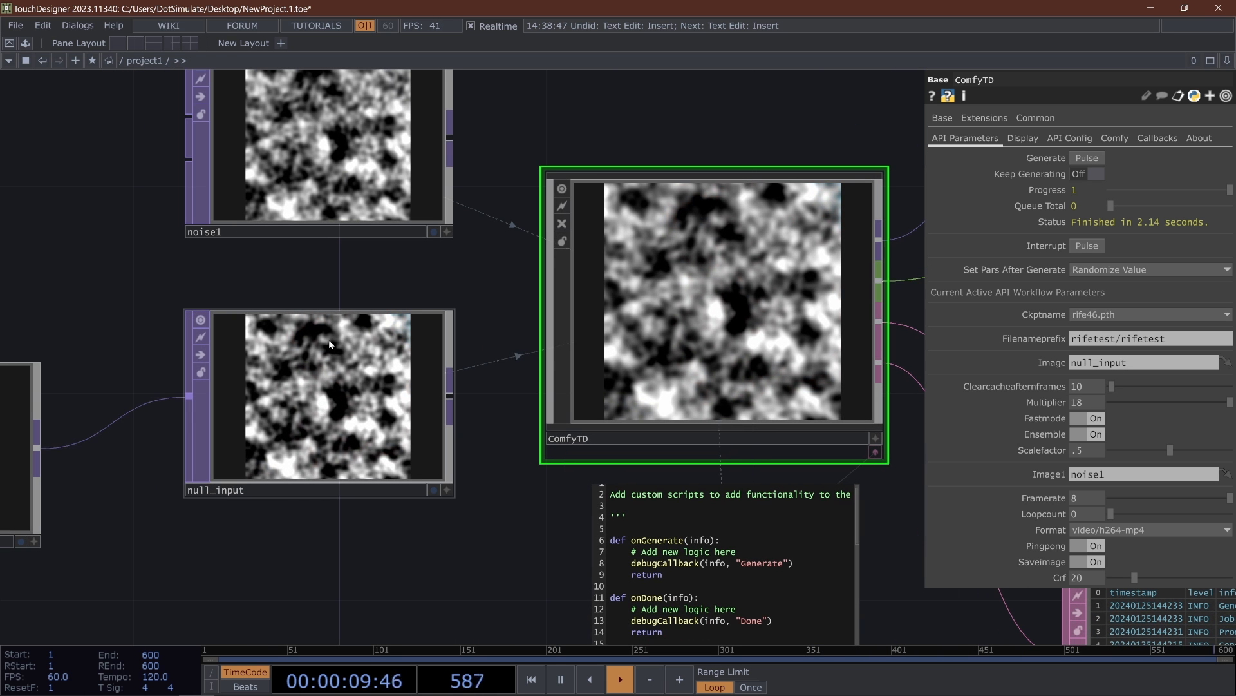
pyautogui.scroll(-5, 332, 363)
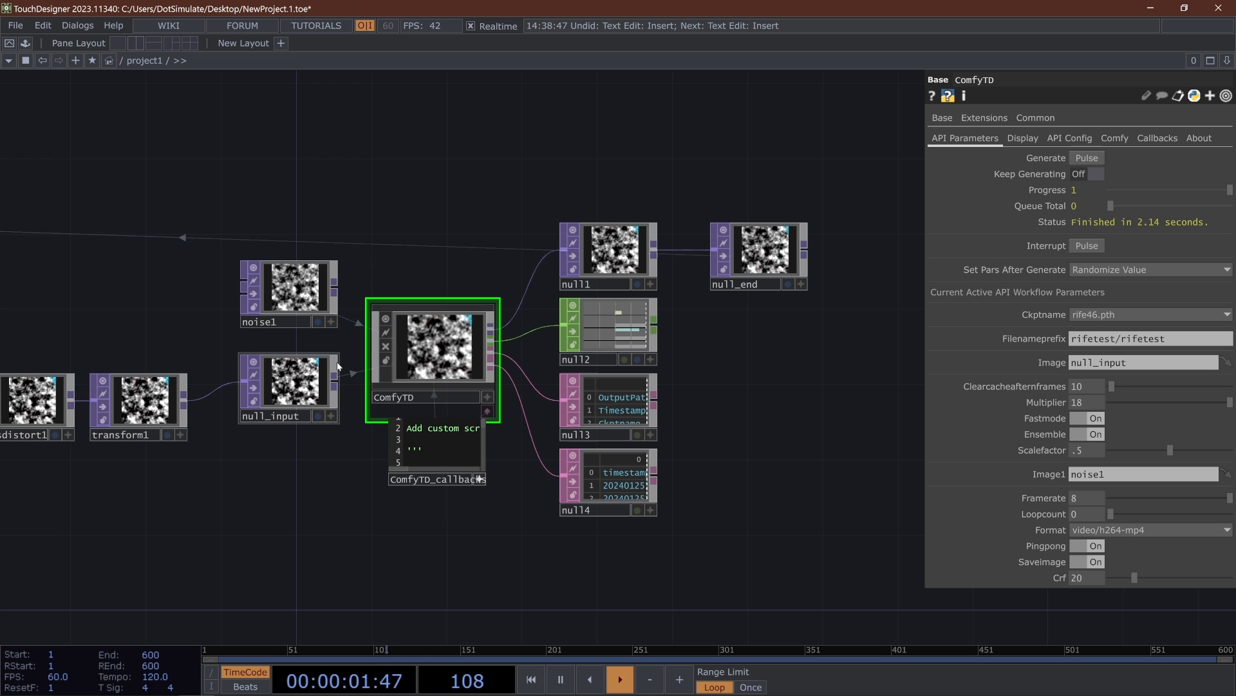
pyautogui.scroll(6, 431, 361)
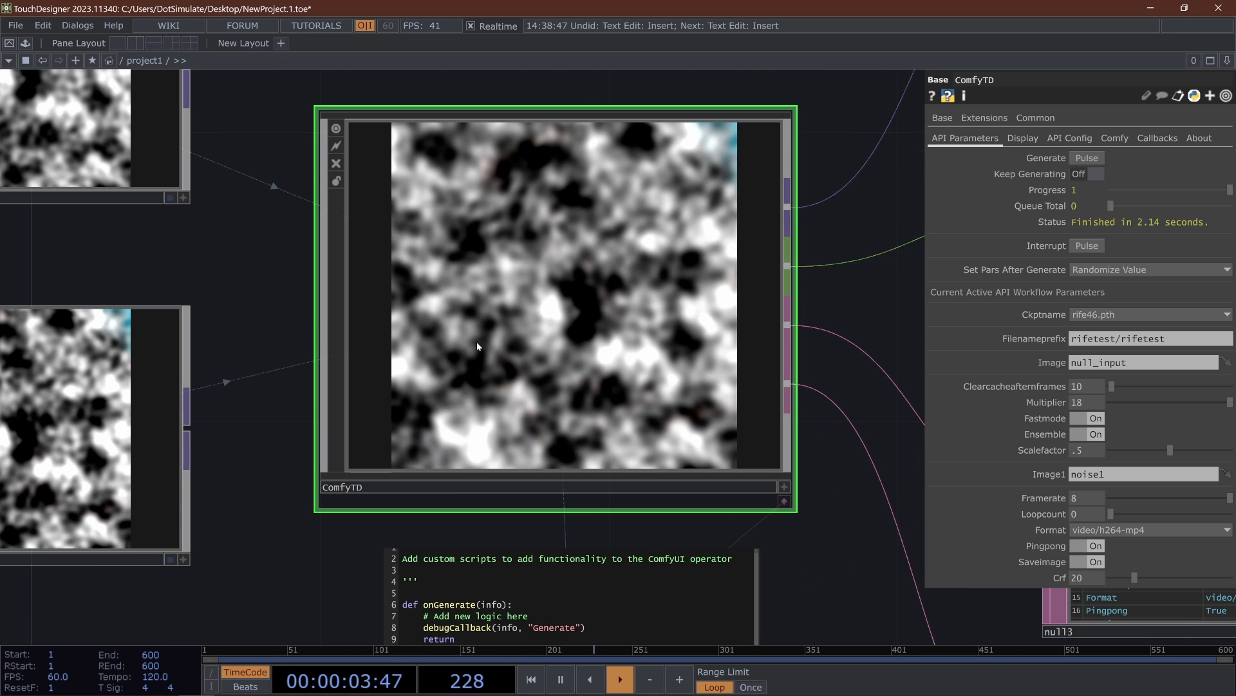
# - Set ComfyTD's Display Output to 75 and lock the null_input operator on the astronaut image
pyautogui.click(1022, 137)
pyautogui.click(1230, 175)
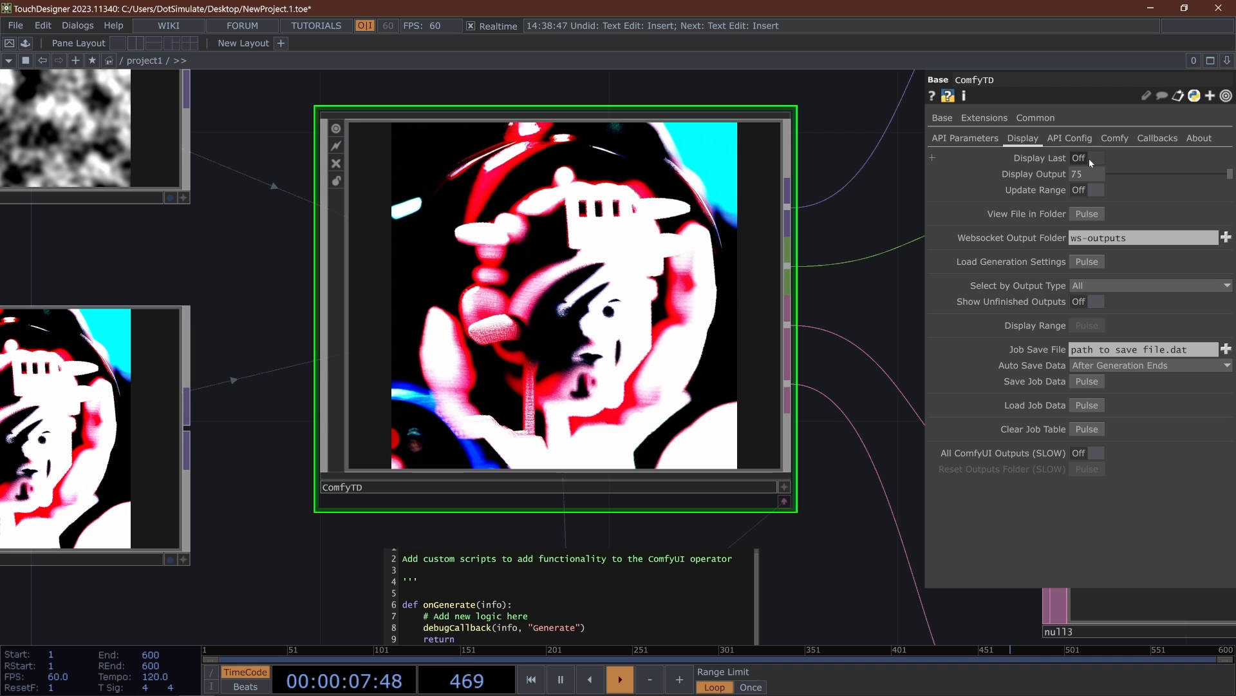
pyautogui.scroll(-3, 704, 316)
pyautogui.scroll(-1, 84, 454)
pyautogui.click(268, 372)
pyautogui.scroll(4, 745, 326)
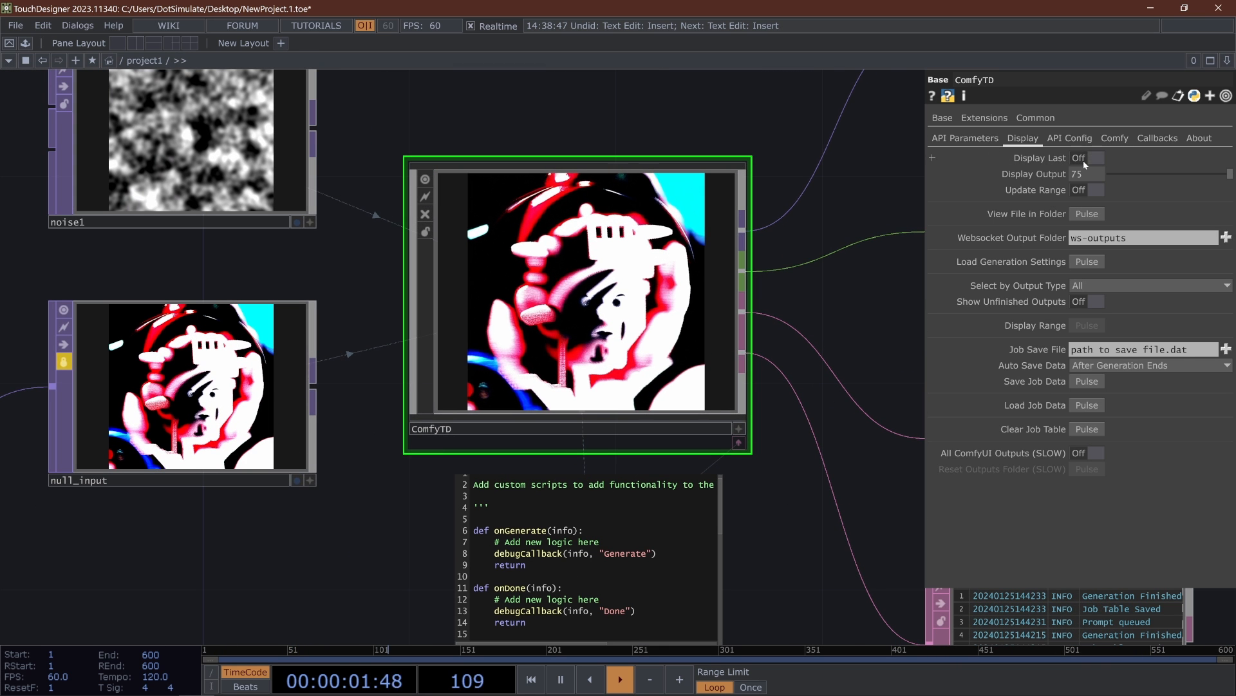
# - Return to the workflow's API parameters, set the Multiplier to 5, and run a generation
pyautogui.click(966, 138)
pyautogui.click(1026, 140)
pyautogui.click(951, 139)
pyautogui.scroll(2, 566, 310)
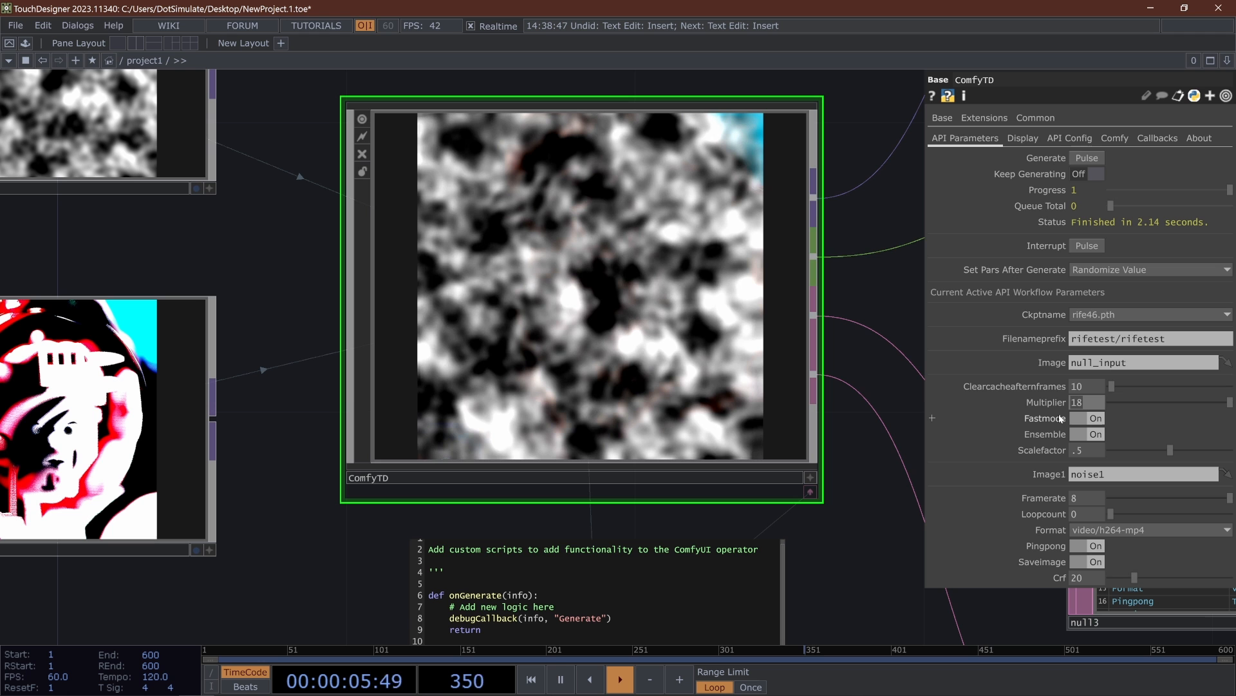
pyautogui.click(1087, 158)
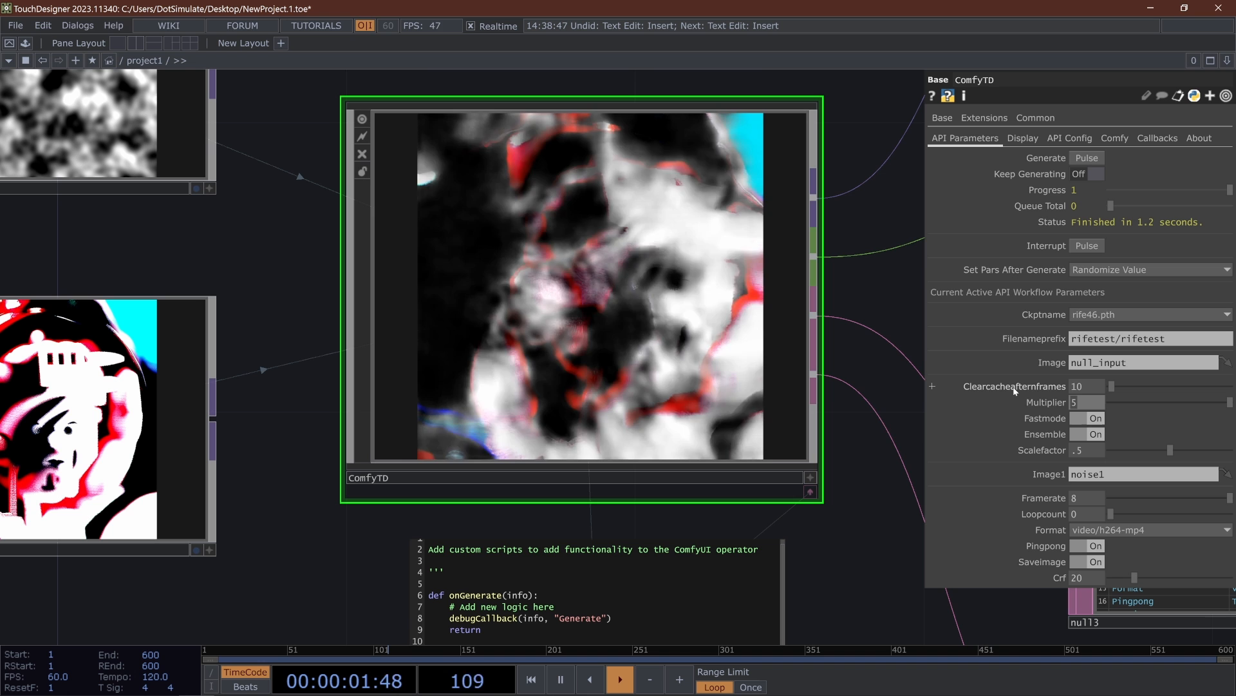
# - Set the Multiplier to 30, run another generation, and view the resulting interpolation
pyautogui.click(1089, 159)
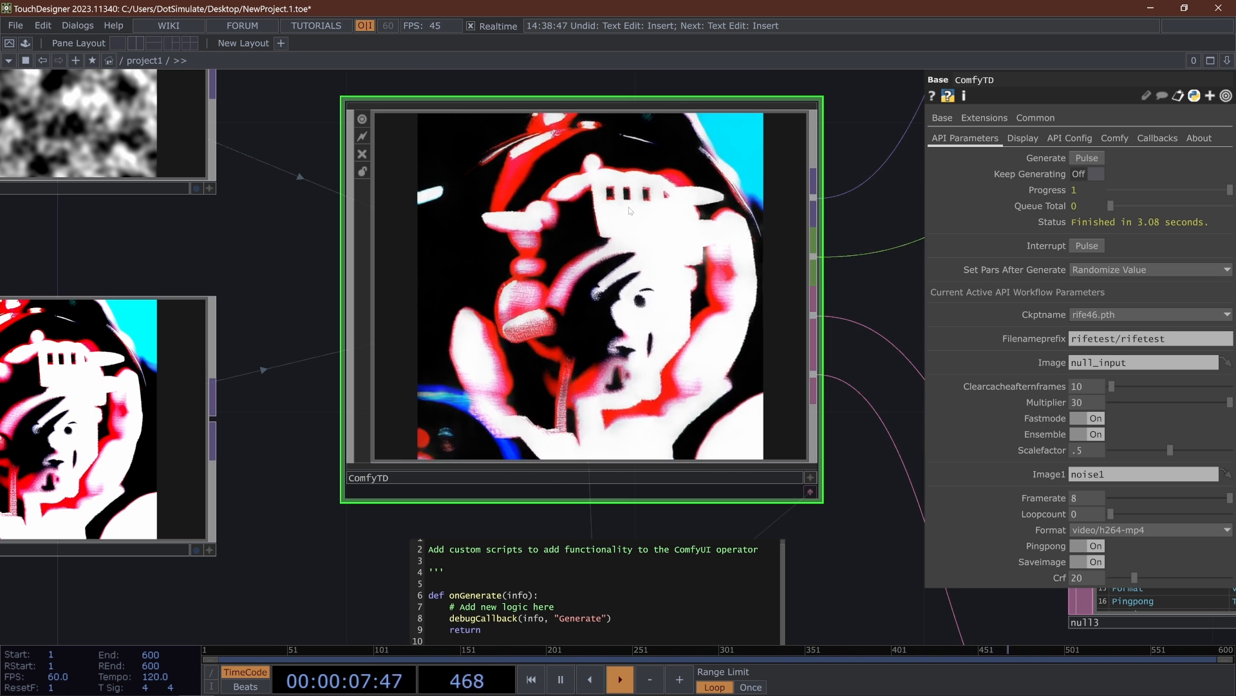
pyautogui.moveTo(309, 273); pyautogui.dragTo(299, 337)
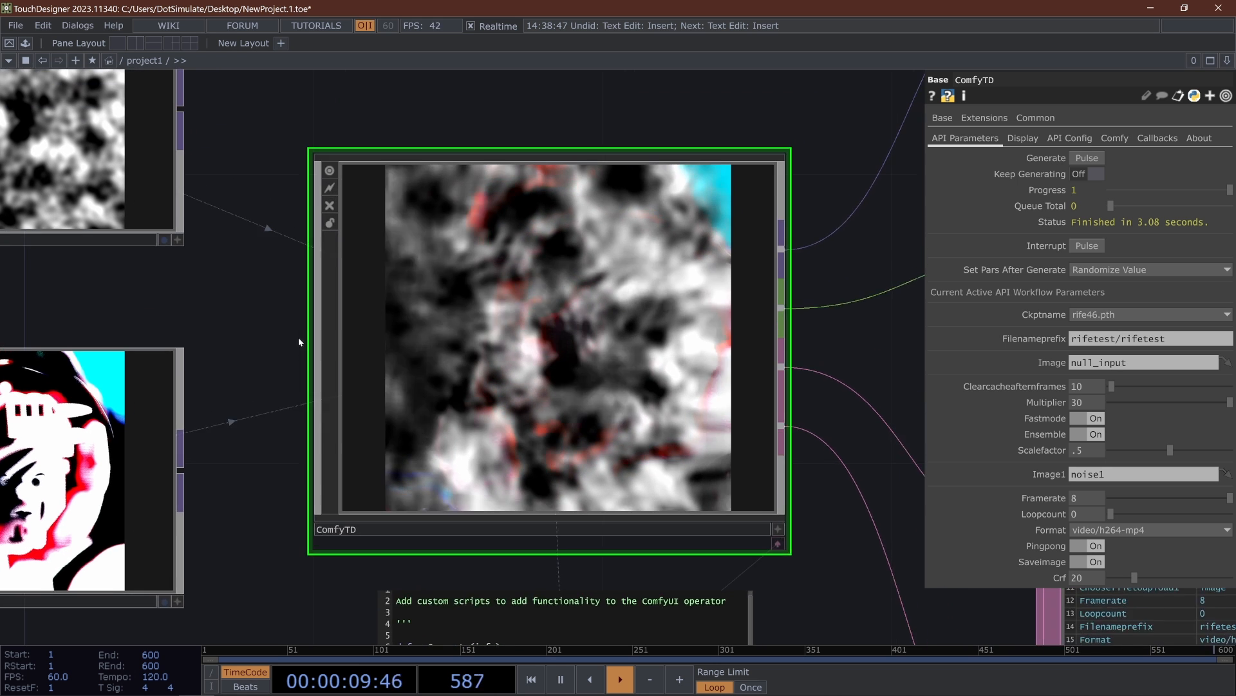
pyautogui.scroll(-3, 549, 332)
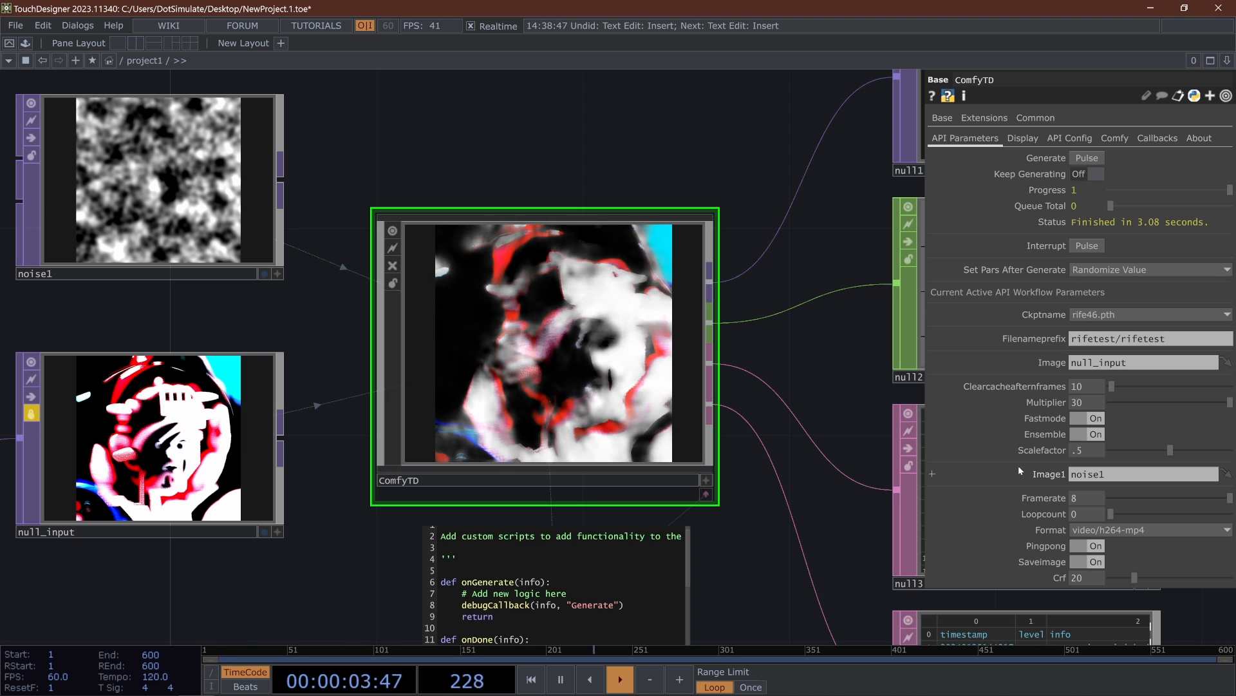
# - Switch ComfyTD's API JSON config to cerspence-Geometric-Shapes.json
pyautogui.click(1069, 138)
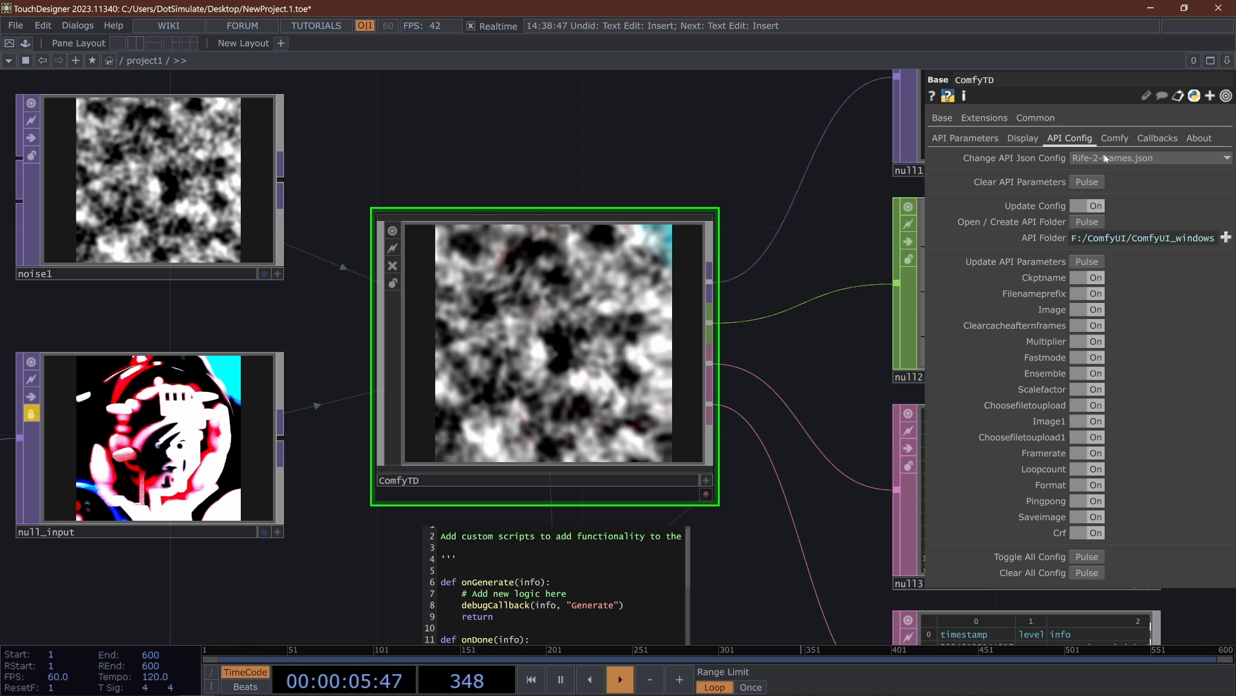
pyautogui.click(1160, 161)
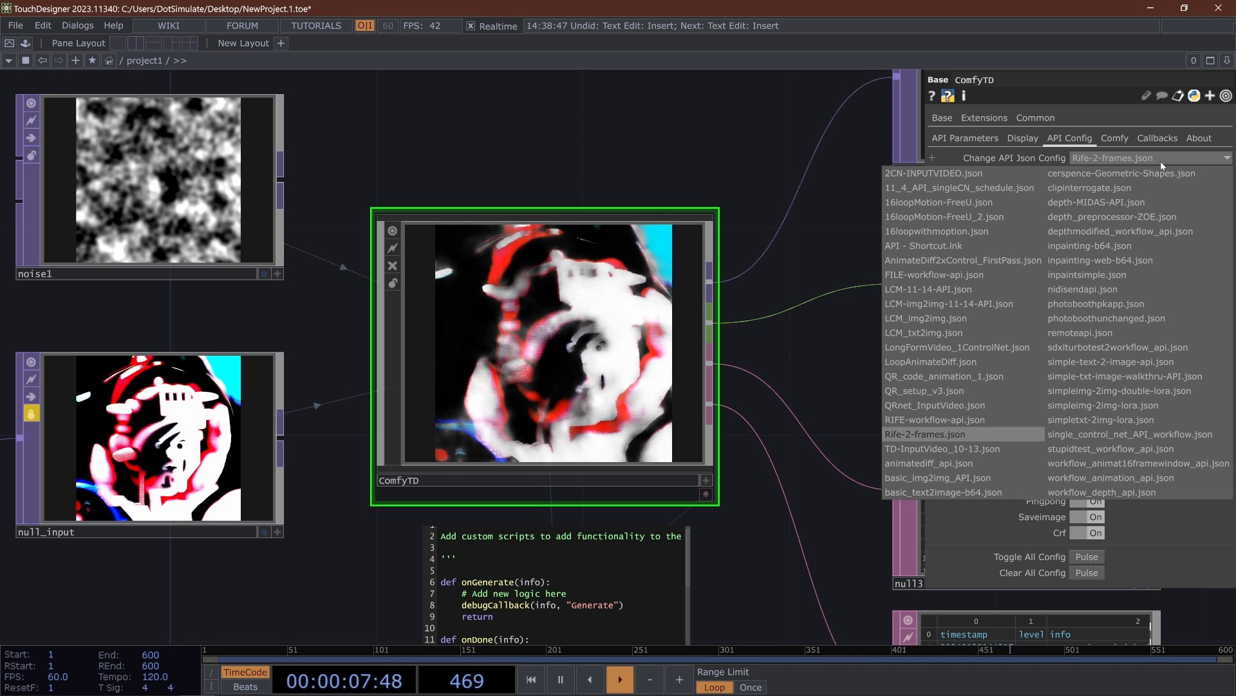
pyautogui.click(1153, 168)
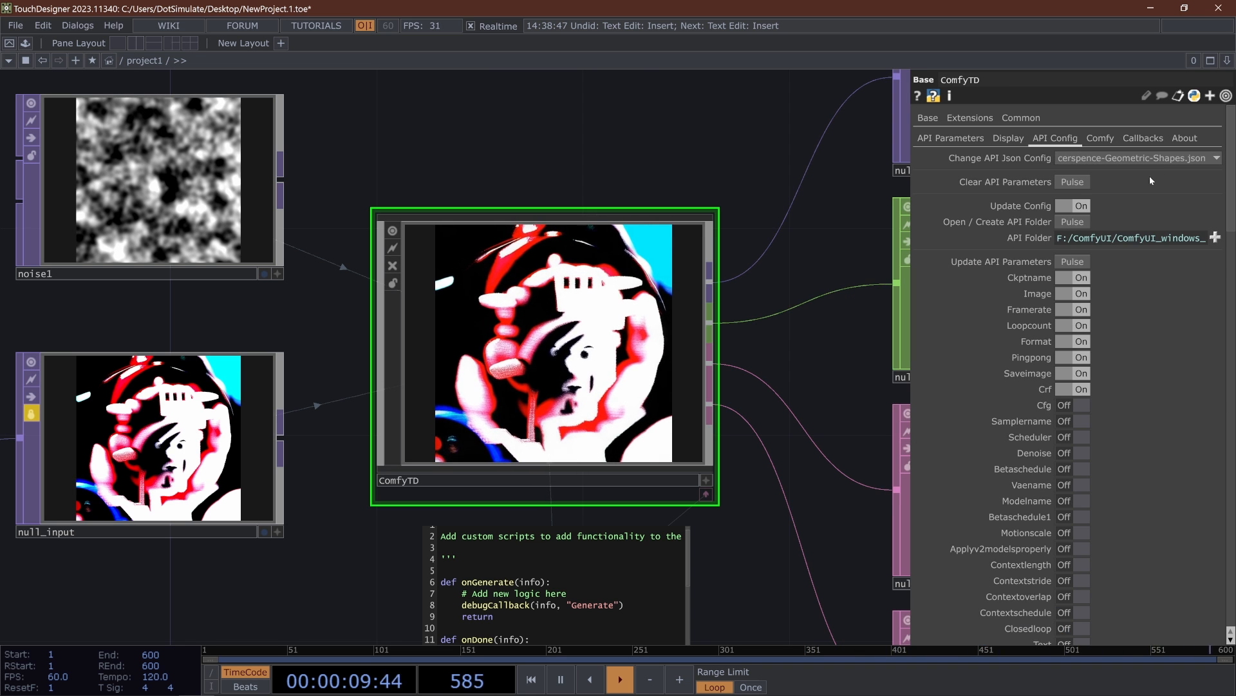
# - Enable every parameter in the cerspence-Geometric-Shapes config with Toggle All Config and update the API parameters
pyautogui.scroll(-15, 1146, 177)
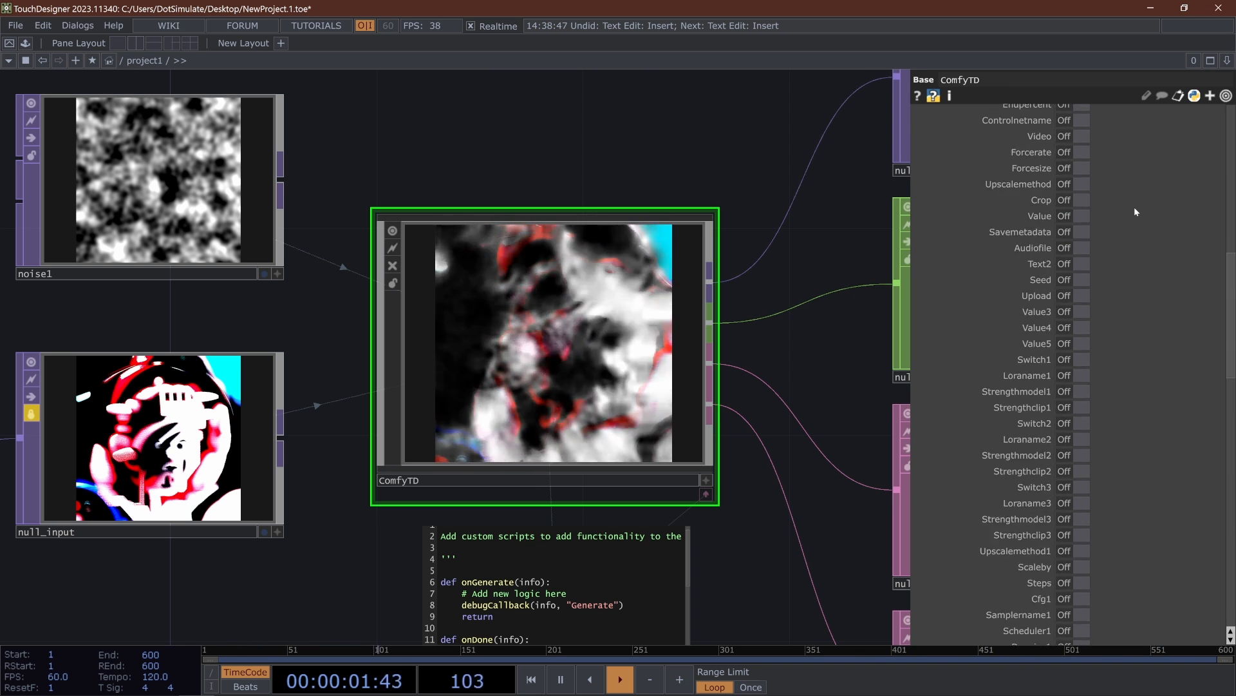
pyautogui.scroll(15, 1134, 207)
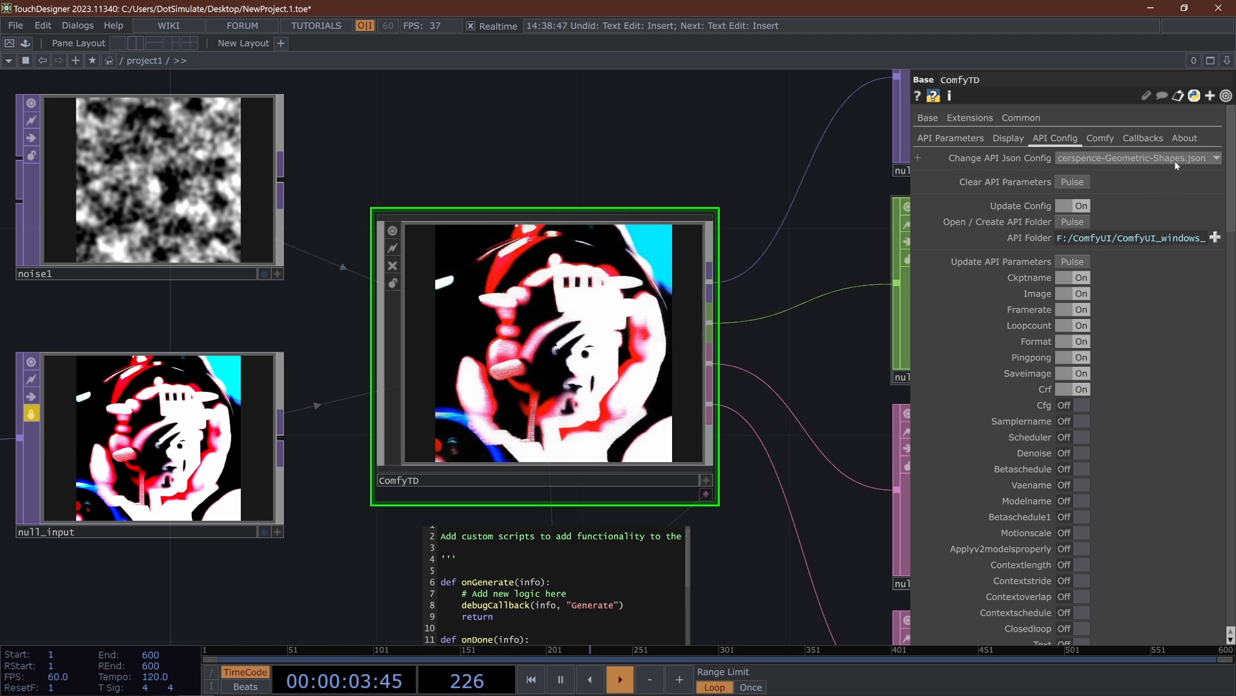
pyautogui.scroll(-15, 959, 489)
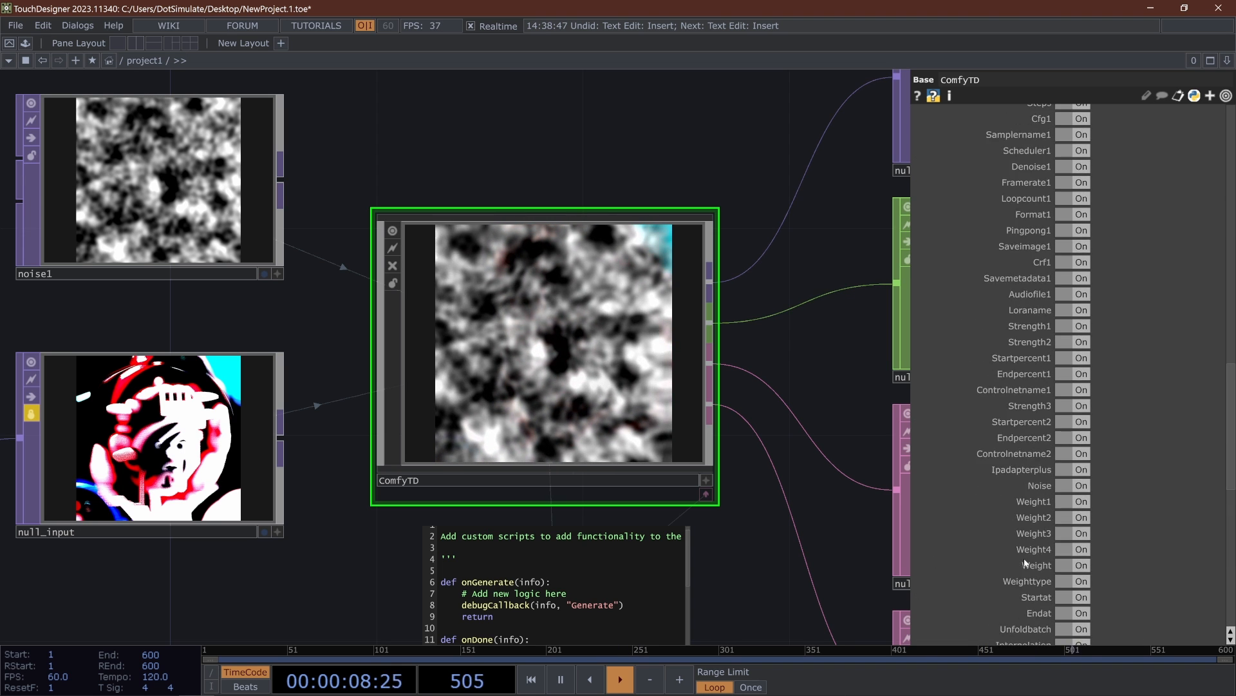
pyautogui.scroll(15, 1022, 555)
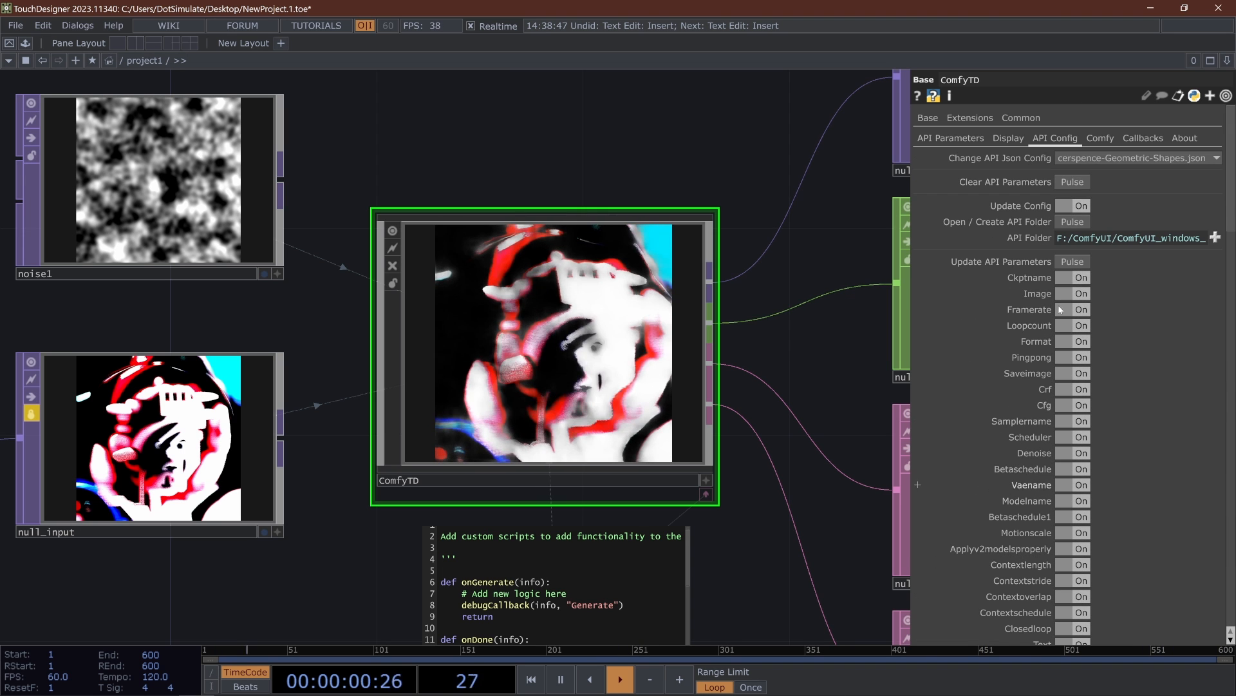
pyautogui.scroll(-20, 1024, 325)
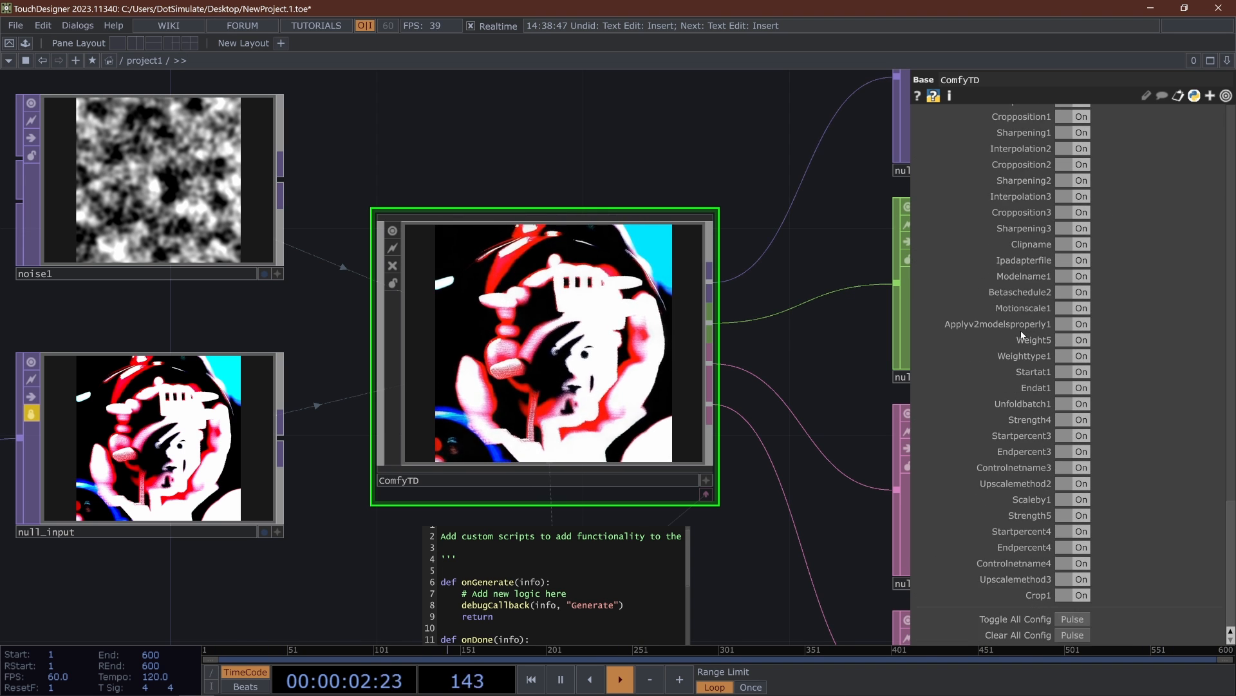
pyautogui.scroll(15, 1016, 341)
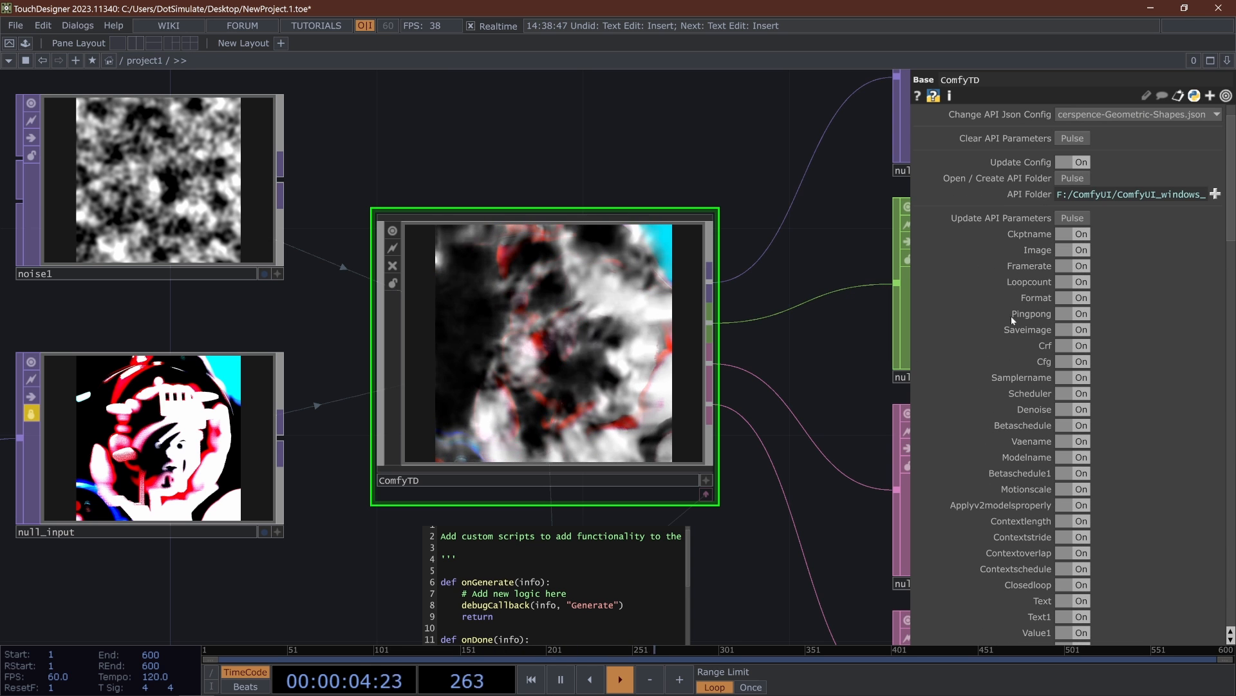
pyautogui.scroll(3, 1013, 258)
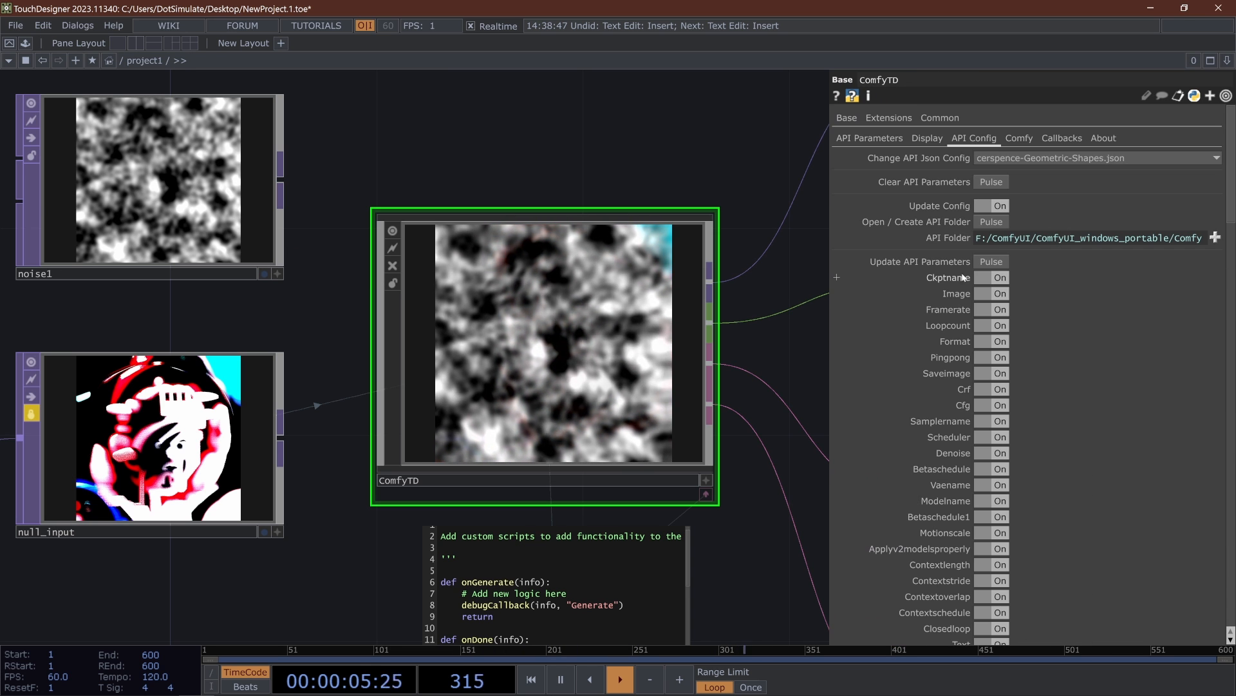
# - Review the API parameters created for the geometric shapes workflow and inspect the file path in the Video parameter
pyautogui.click(875, 140)
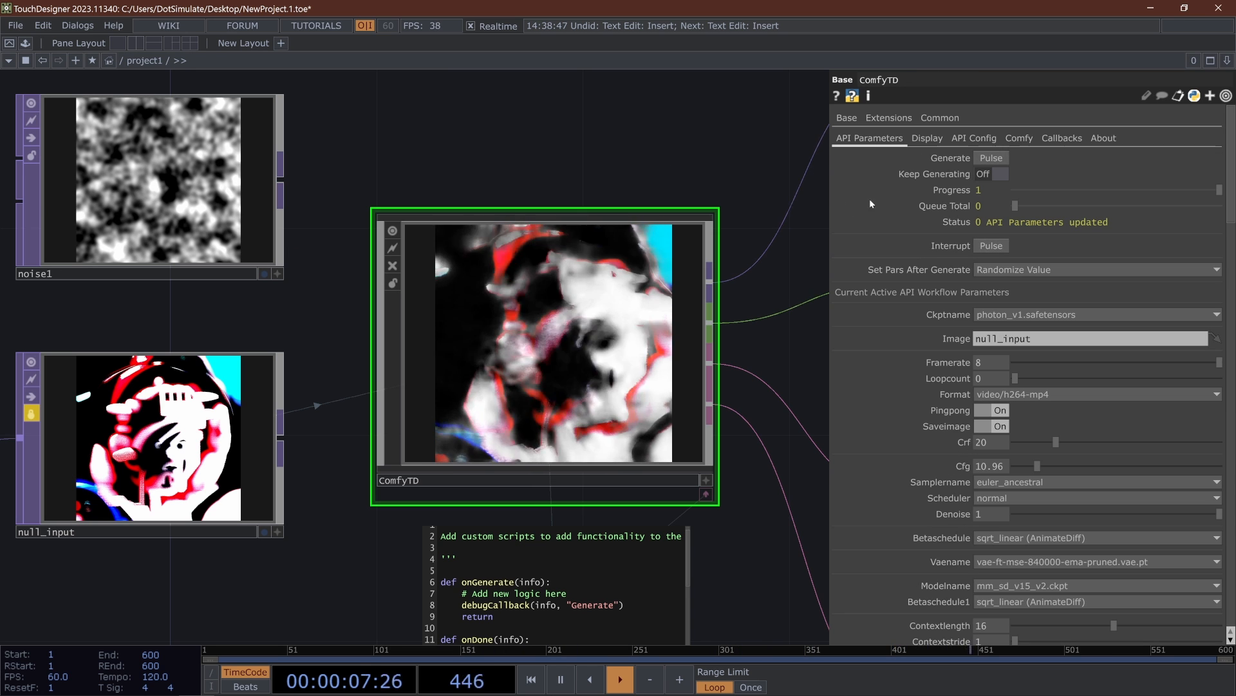
pyautogui.scroll(-15, 968, 271)
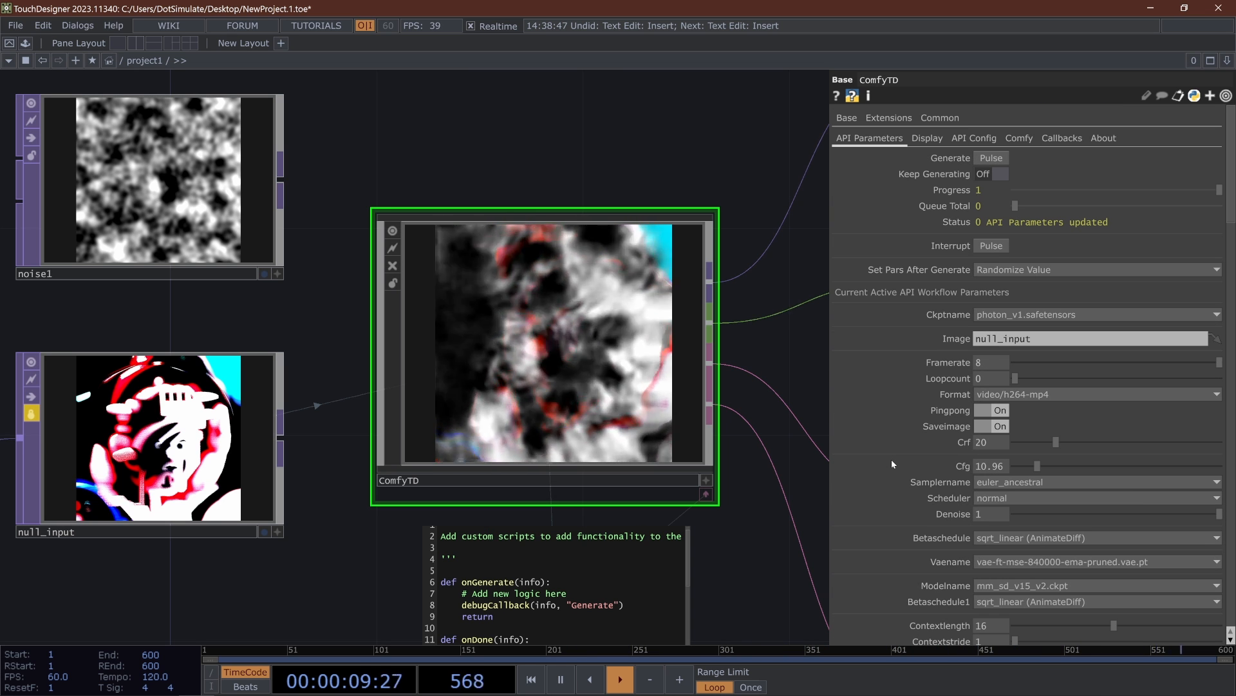
pyautogui.scroll(-5, 891, 458)
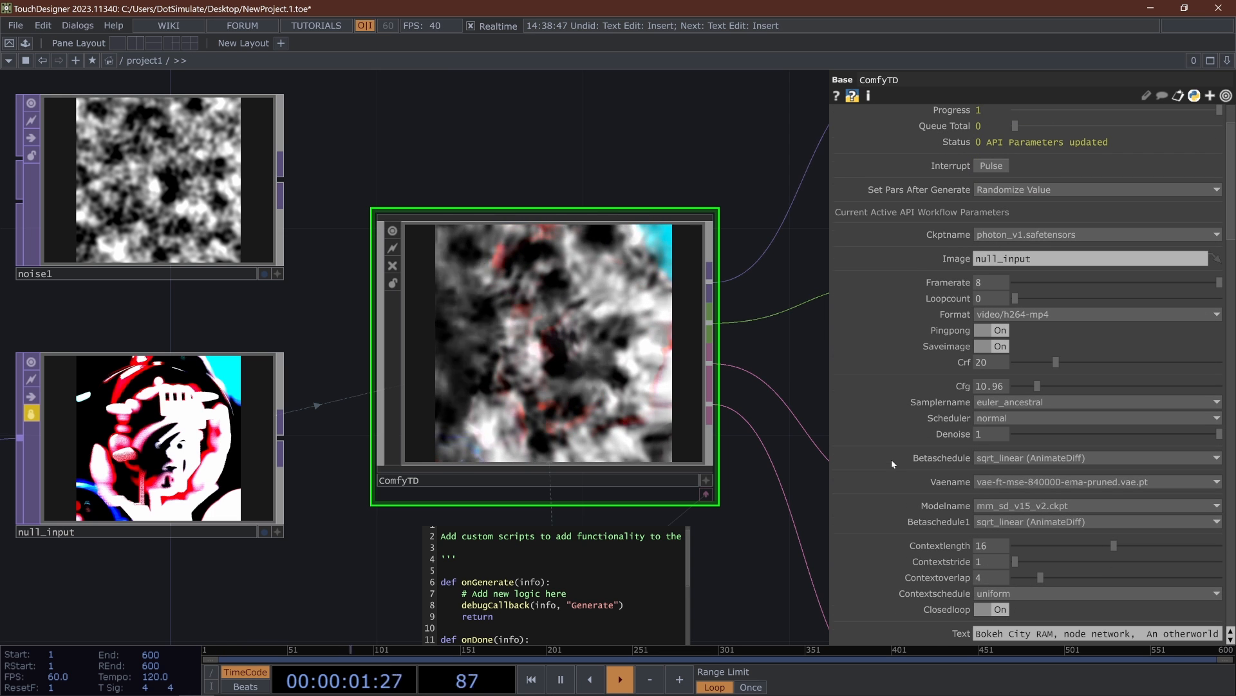
pyautogui.scroll(-5, 891, 458)
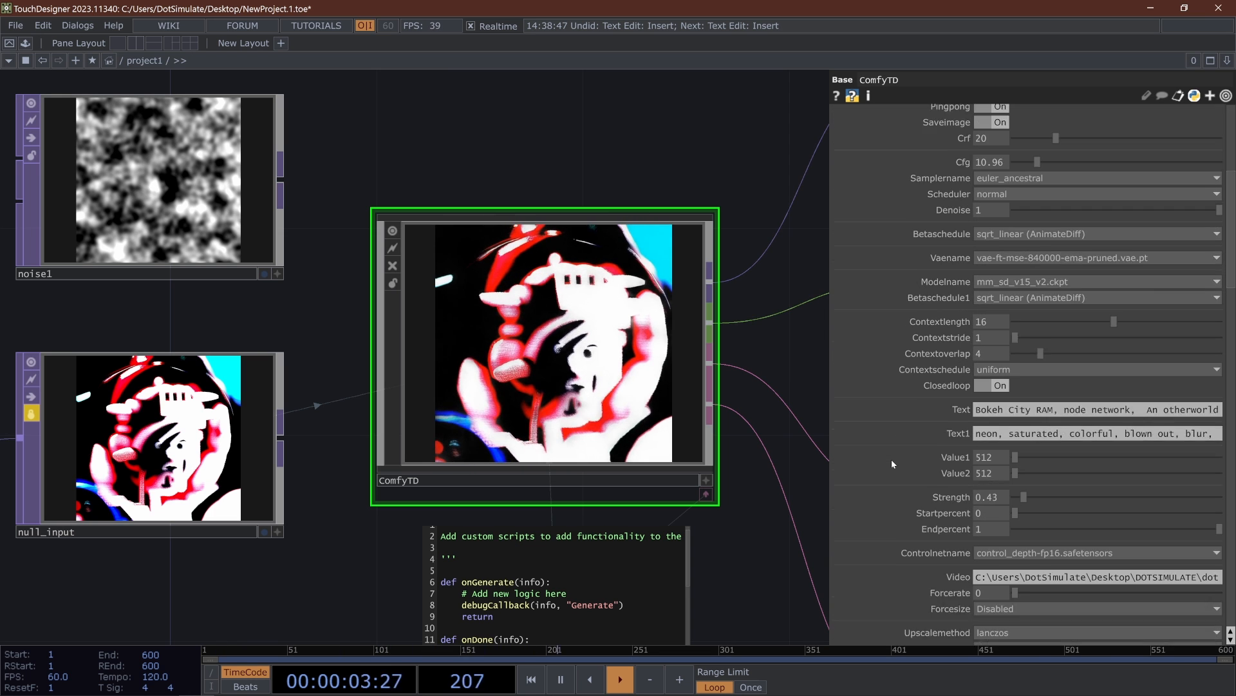
pyautogui.moveTo(1003, 529); pyautogui.dragTo(1235, 543)
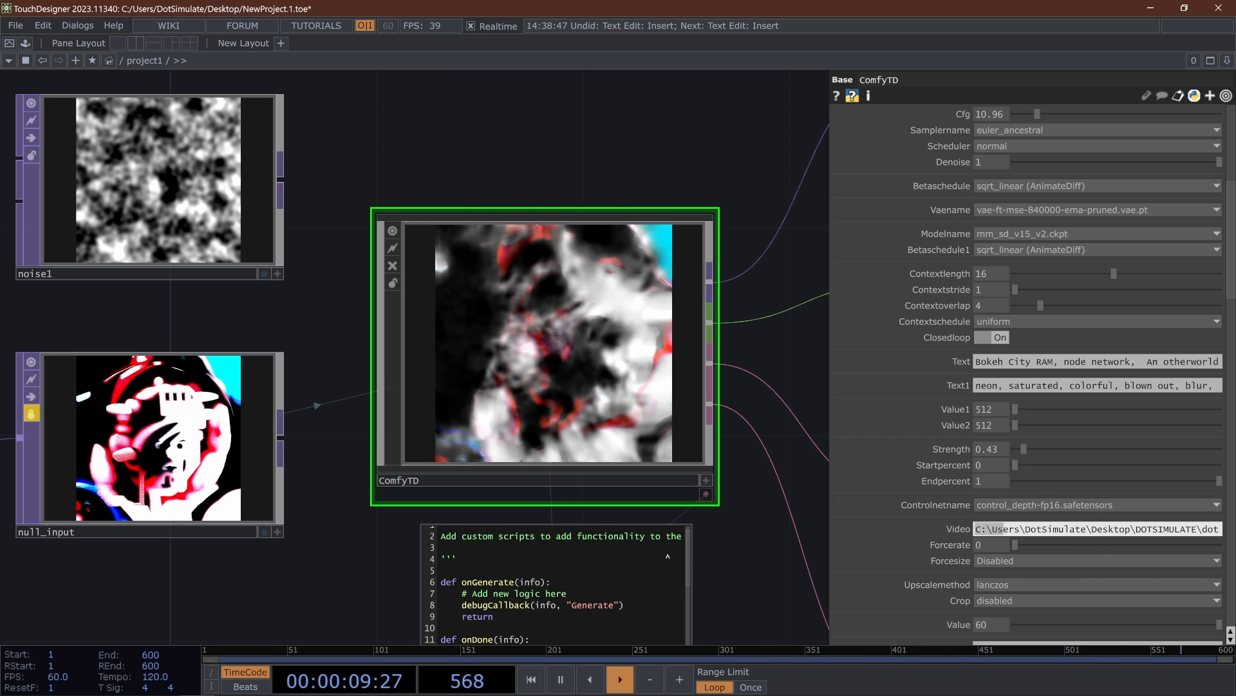
# - Look through the geometric shapes workflow's remaining parameters, from the prompts and integer values down to the LoRA, IPAdapter and ControlNet settings
pyautogui.scroll(-11, 923, 430)
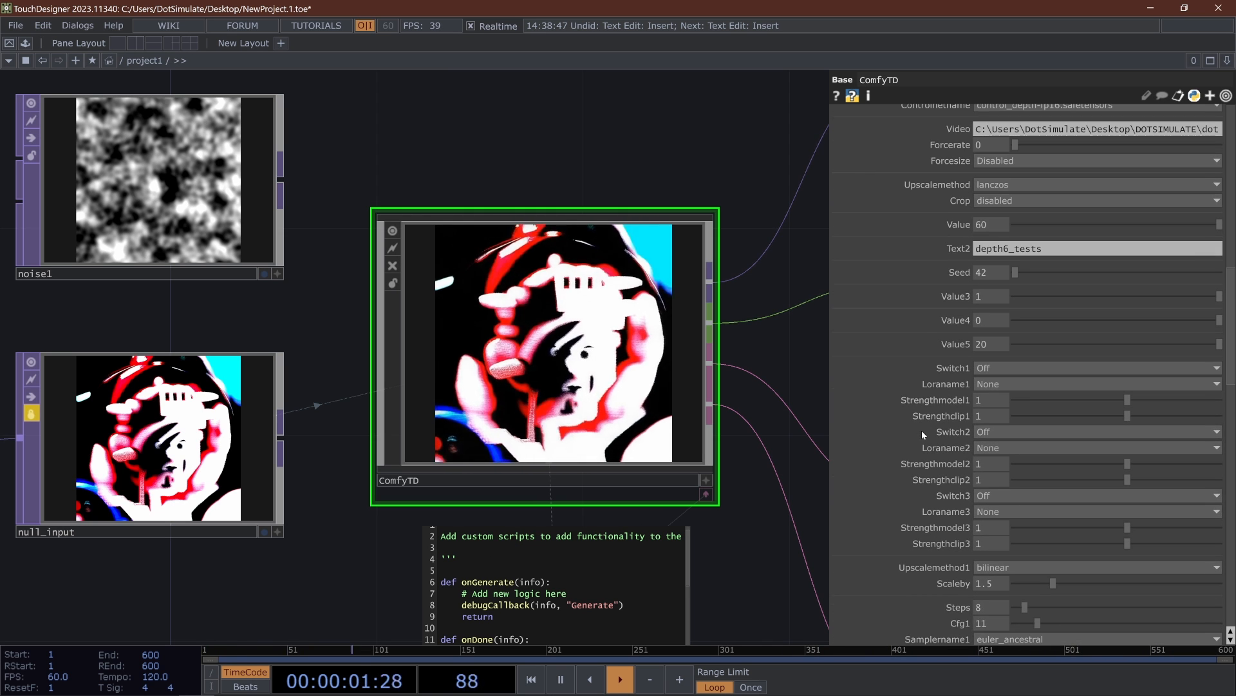
pyautogui.scroll(-20, 921, 430)
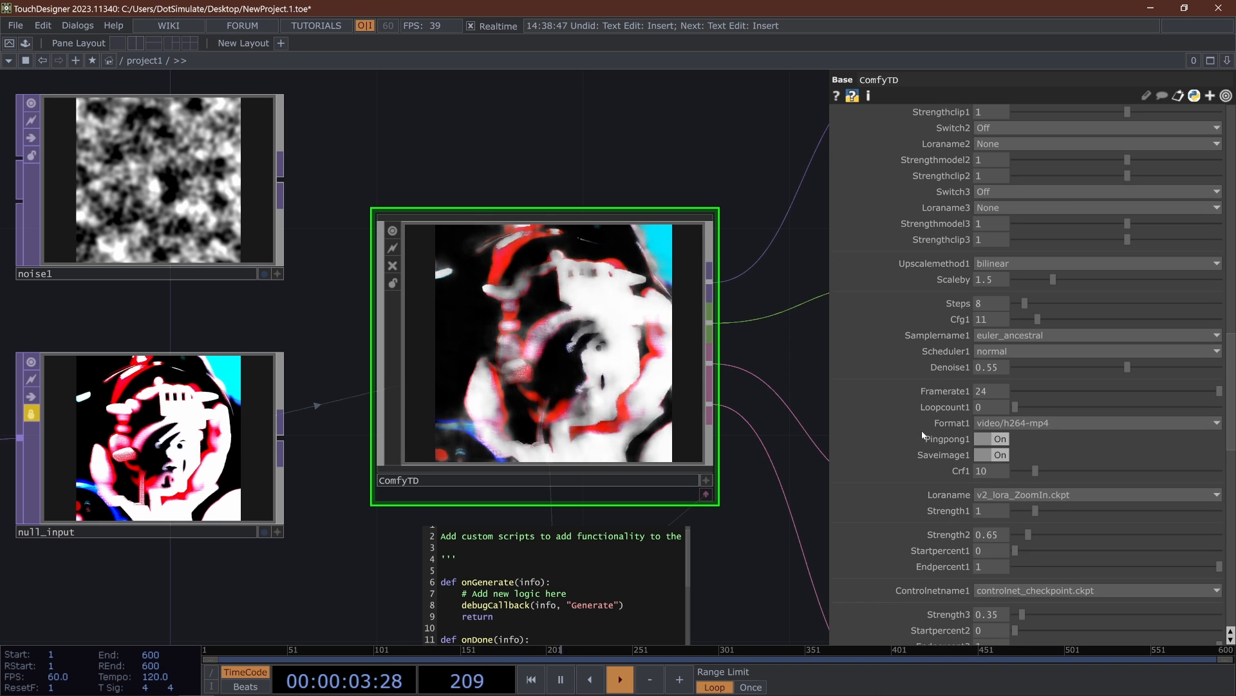
pyautogui.scroll(20, 921, 431)
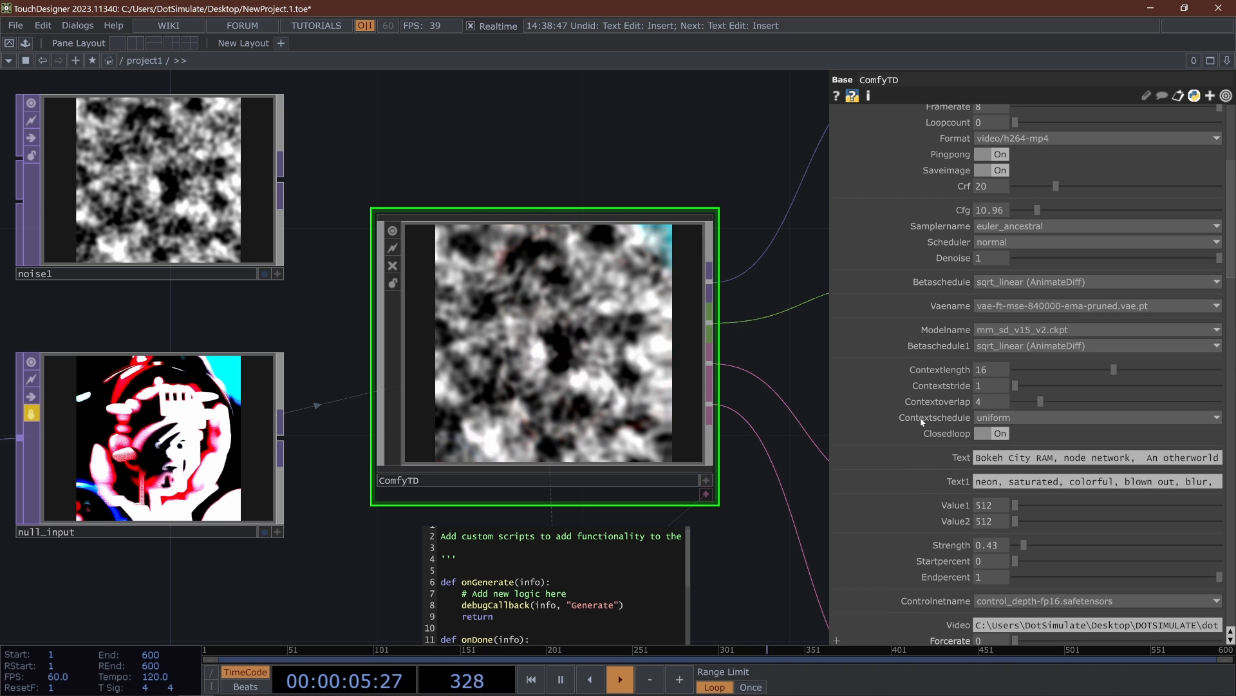
pyautogui.press('space')
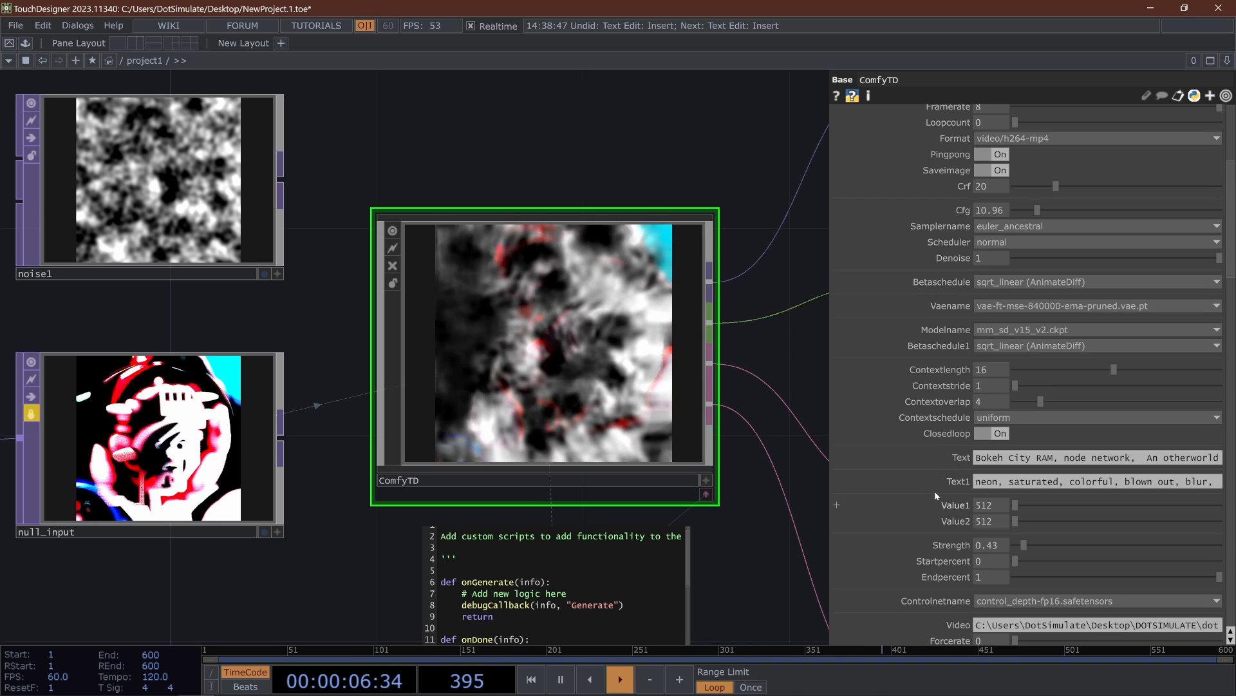
pyautogui.scroll(2, 845, 387)
pyautogui.scroll(4, 854, 360)
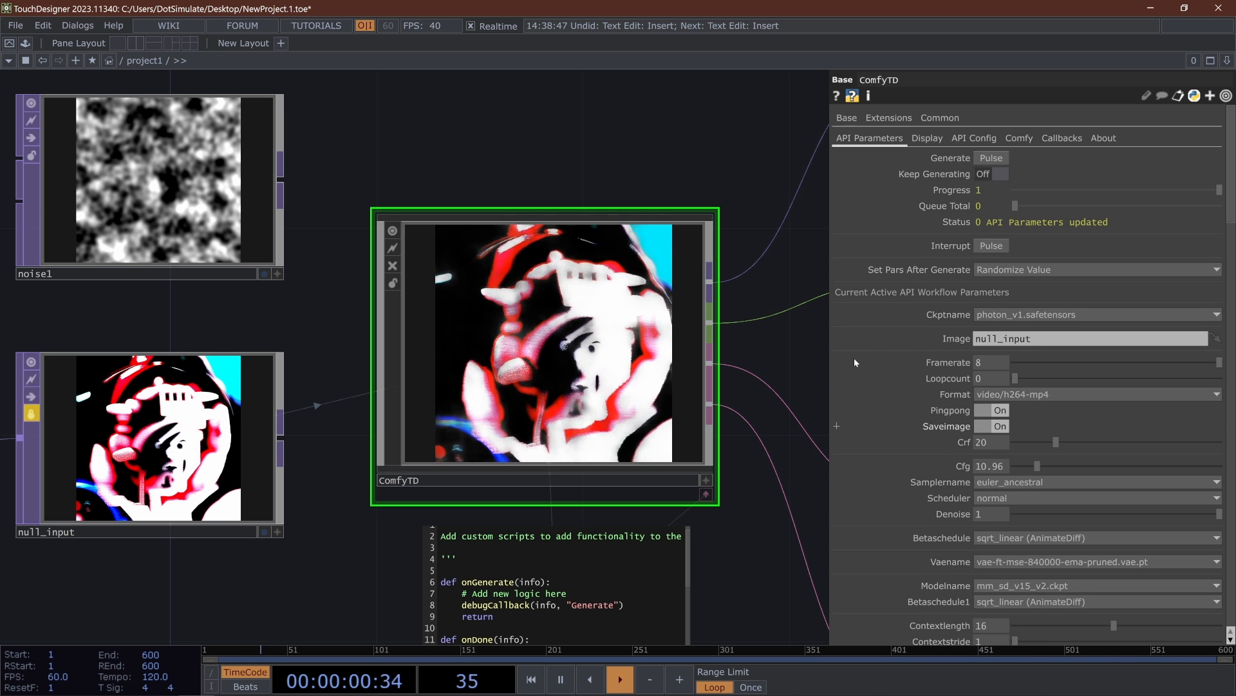
pyautogui.scroll(-9, 854, 357)
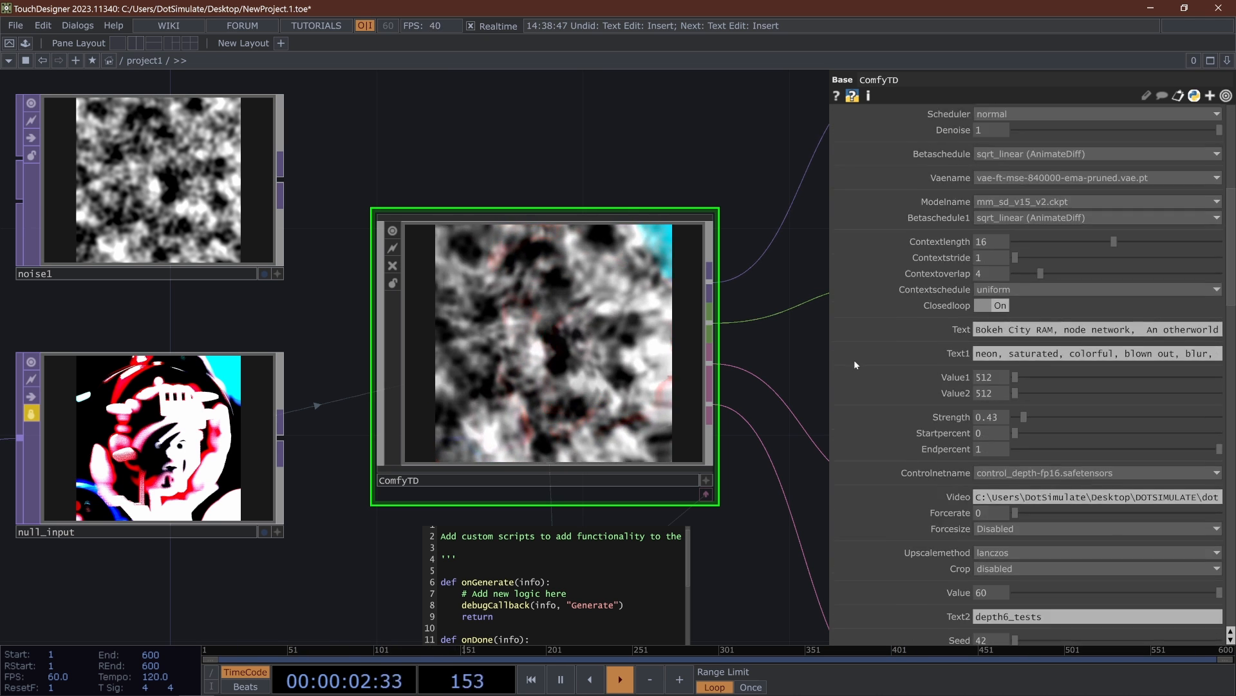
pyautogui.scroll(-3, 854, 359)
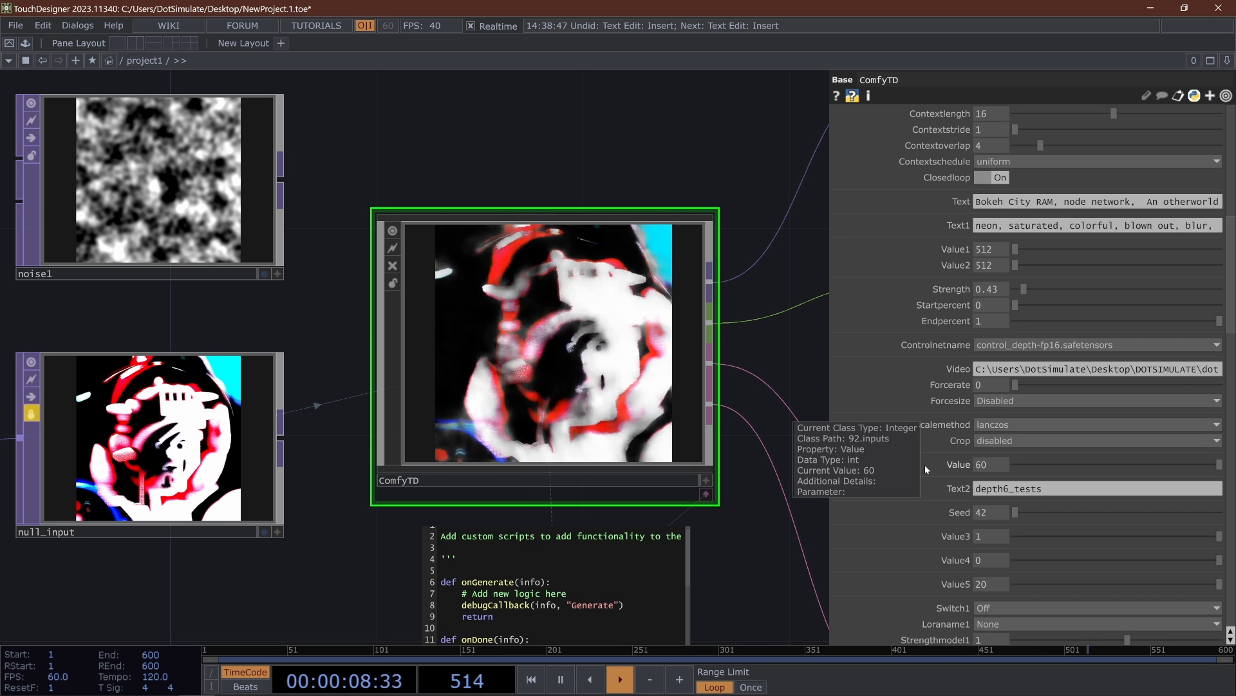
pyautogui.click(985, 606)
pyautogui.scroll(-7, 818, 556)
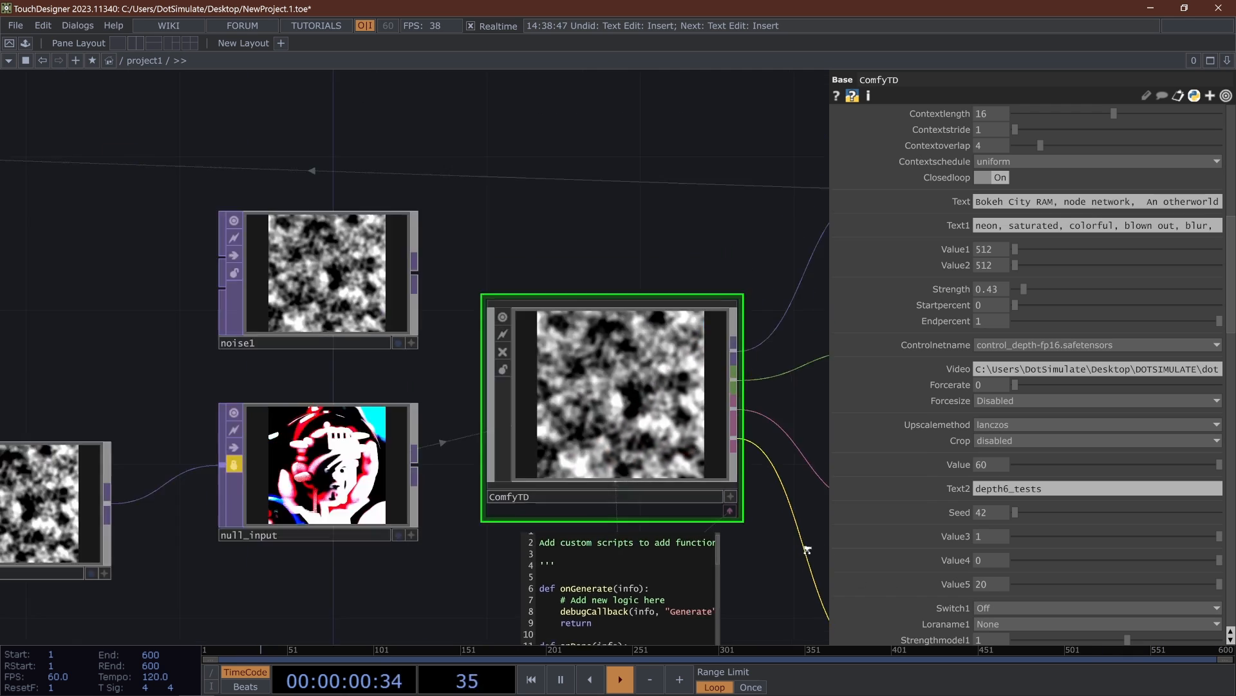
pyautogui.scroll(7, 781, 524)
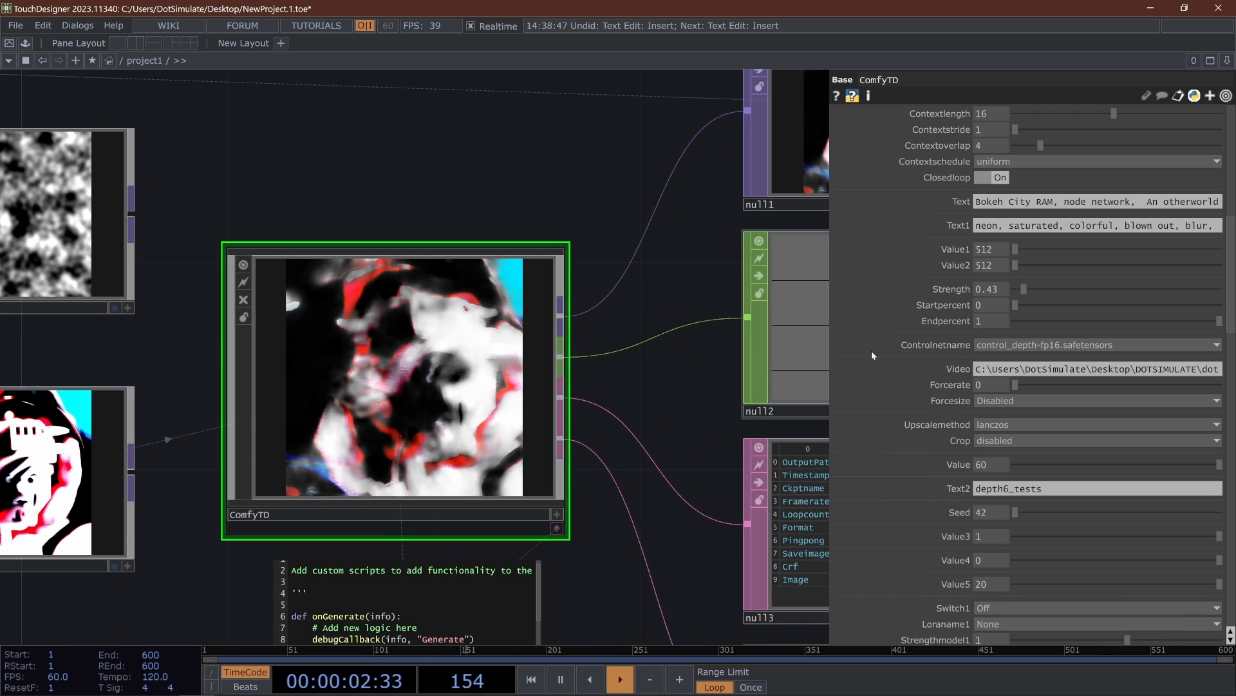
pyautogui.scroll(-10, 872, 350)
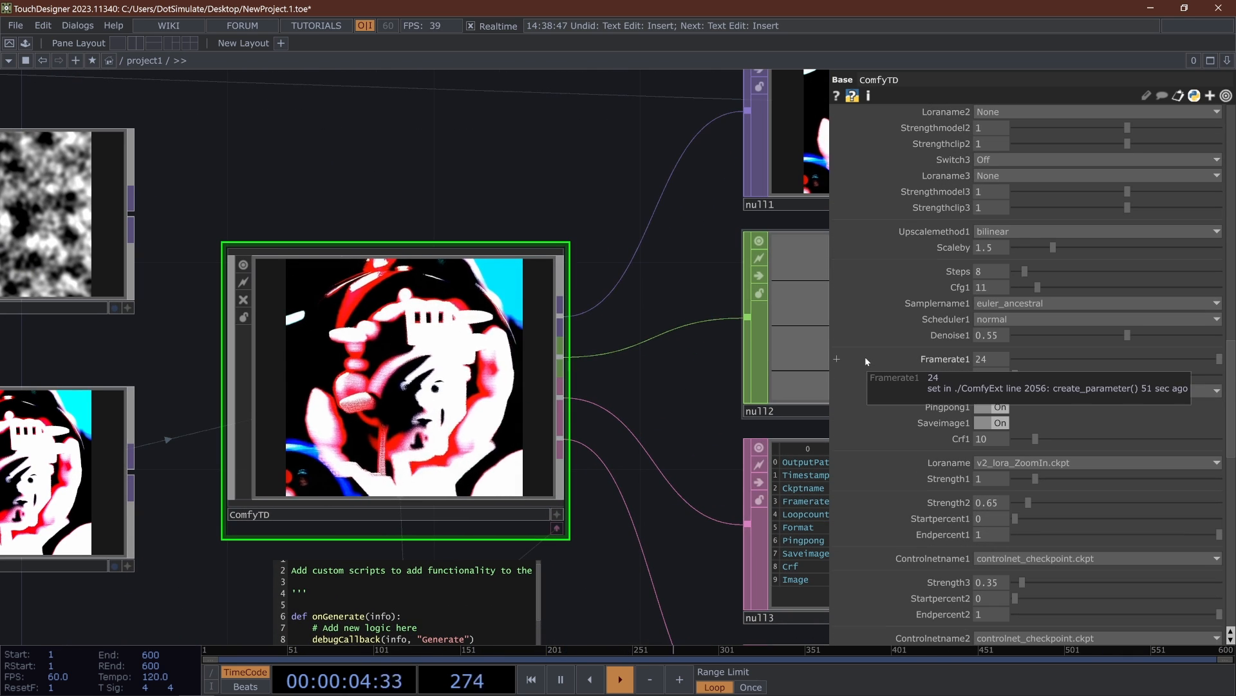
pyautogui.scroll(-10, 864, 358)
pyautogui.scroll(-10, 863, 359)
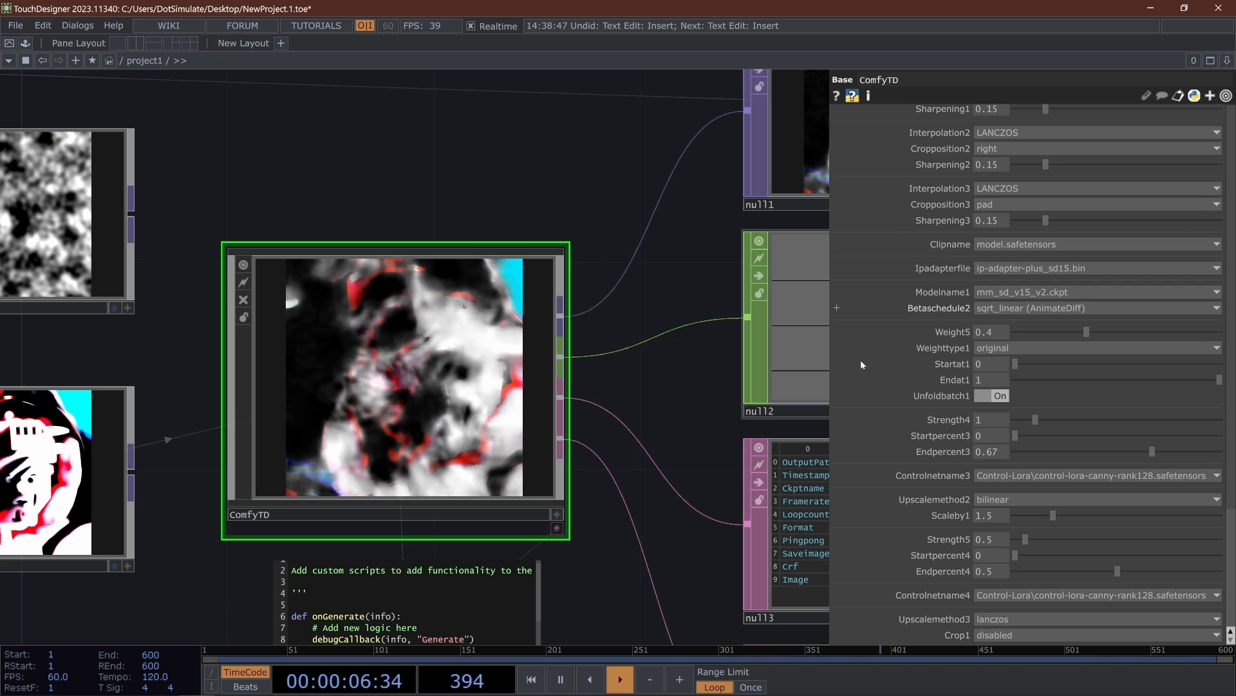
# - Check the null_input reference in the Image parameter and compare it with the weight and cropping parameters further down
pyautogui.scroll(15, 861, 364)
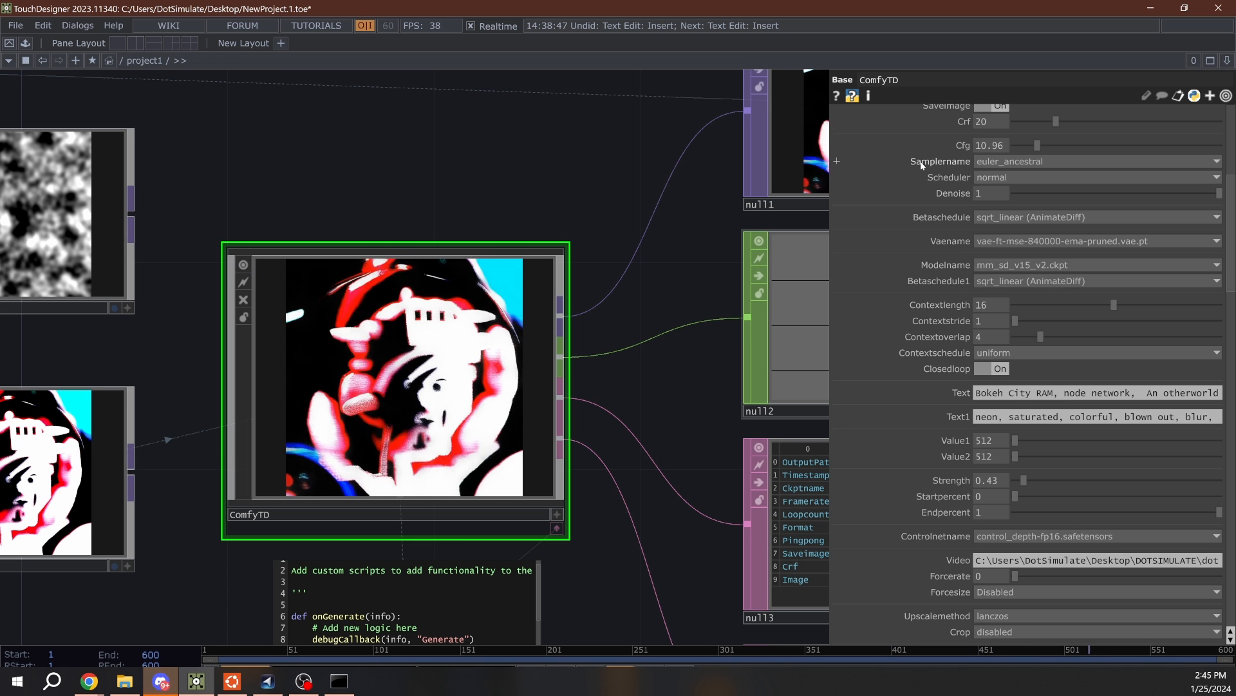
pyautogui.moveTo(591, 173); pyautogui.dragTo(645, 223)
pyautogui.scroll(5, 963, 300)
pyautogui.moveTo(740, 369); pyautogui.dragTo(735, 301)
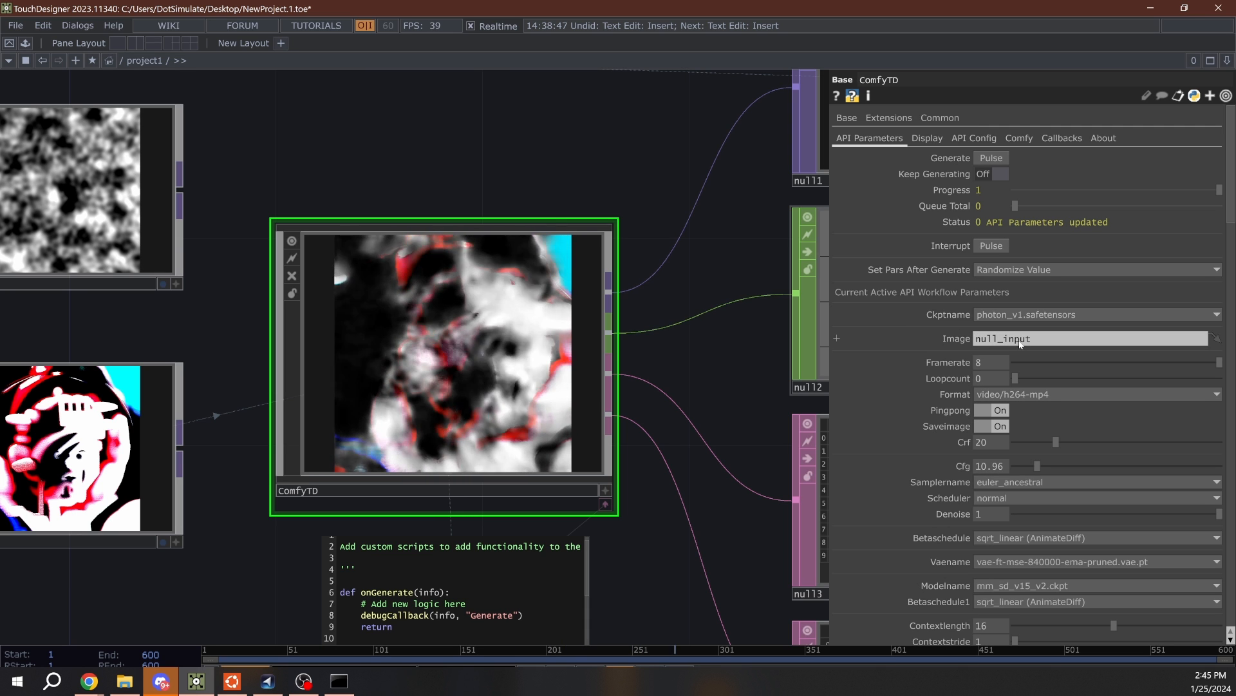
pyautogui.scroll(-15, 1018, 353)
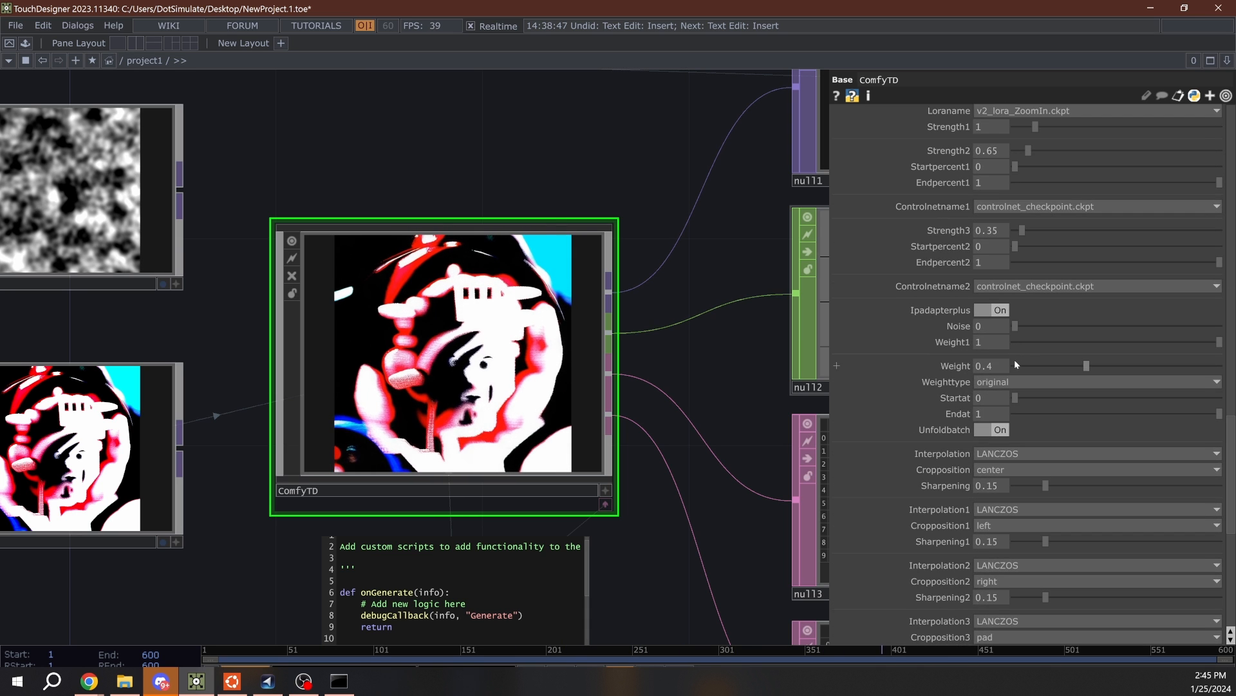
pyautogui.scroll(-12, 1014, 364)
pyautogui.scroll(12, 1011, 372)
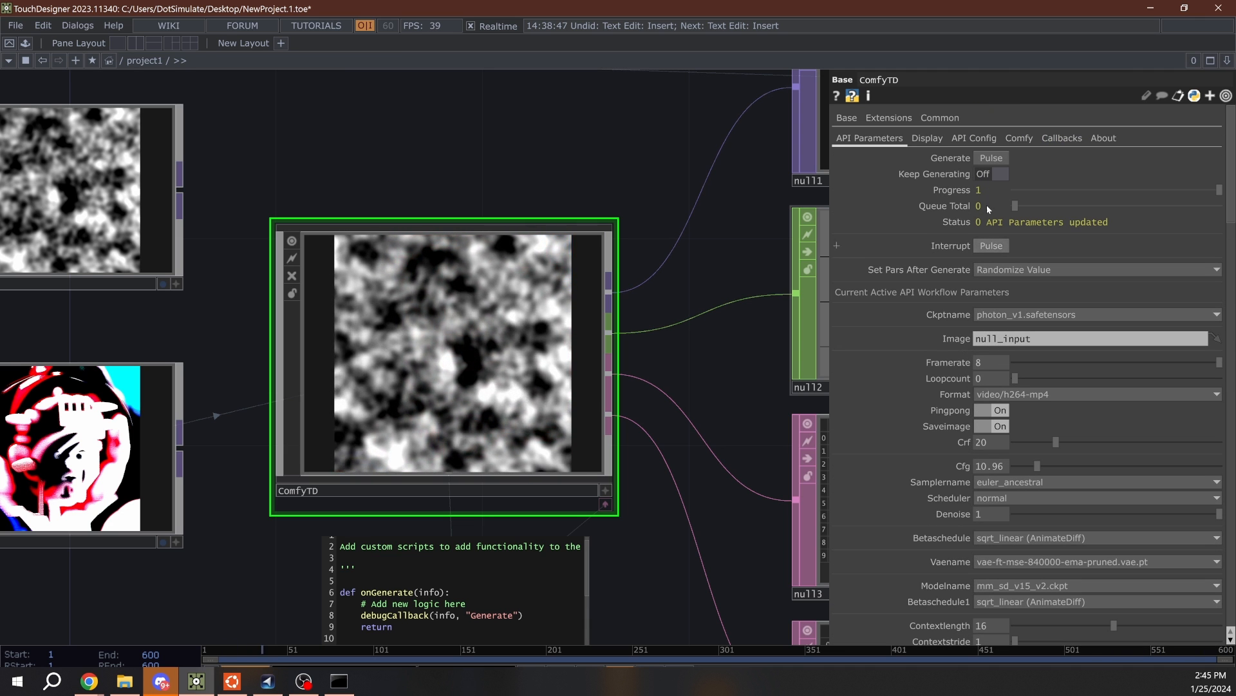
# - Start a generation of the geometric shapes workflow and follow its model loading in the ComfyUI console
pyautogui.click(991, 158)
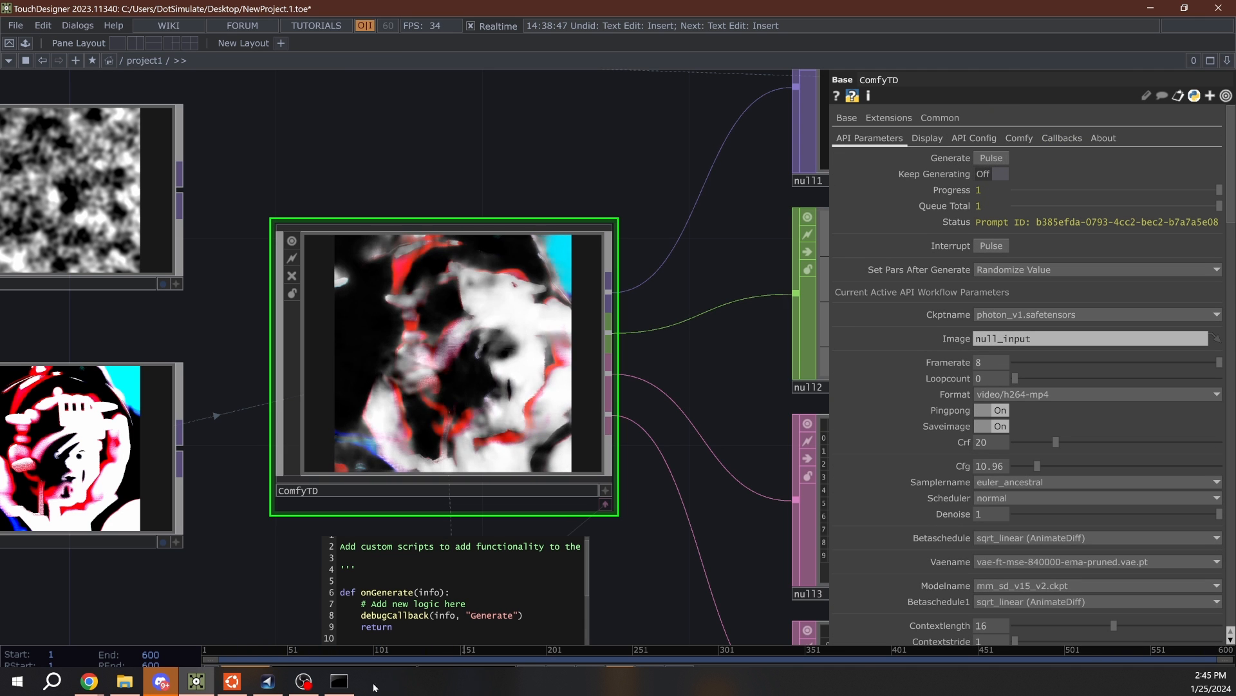
pyautogui.click(339, 681)
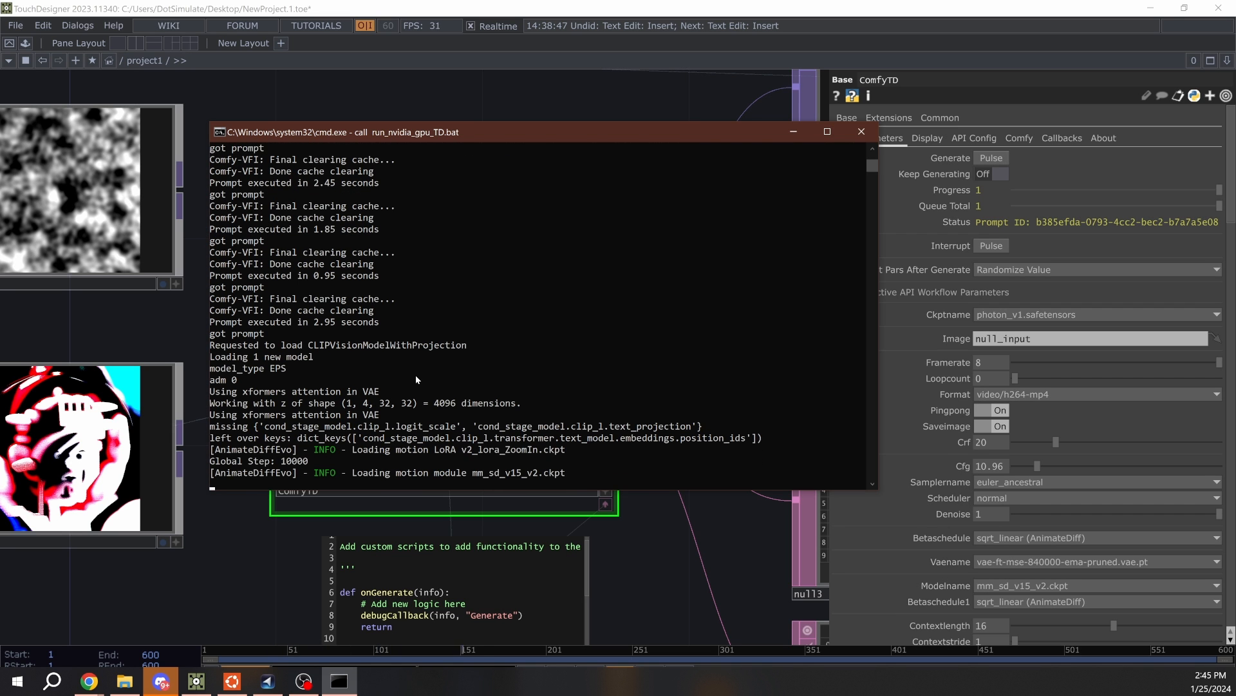
pyautogui.scroll(-15, 1024, 281)
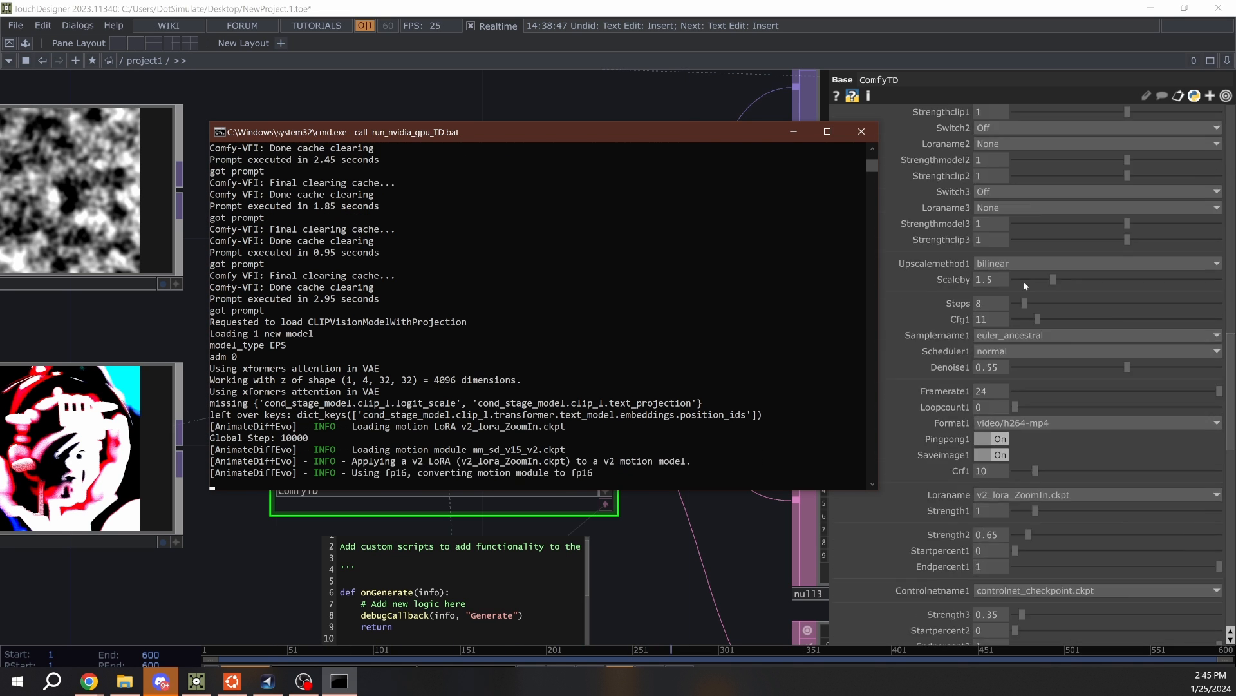
pyautogui.scroll(-10, 1022, 281)
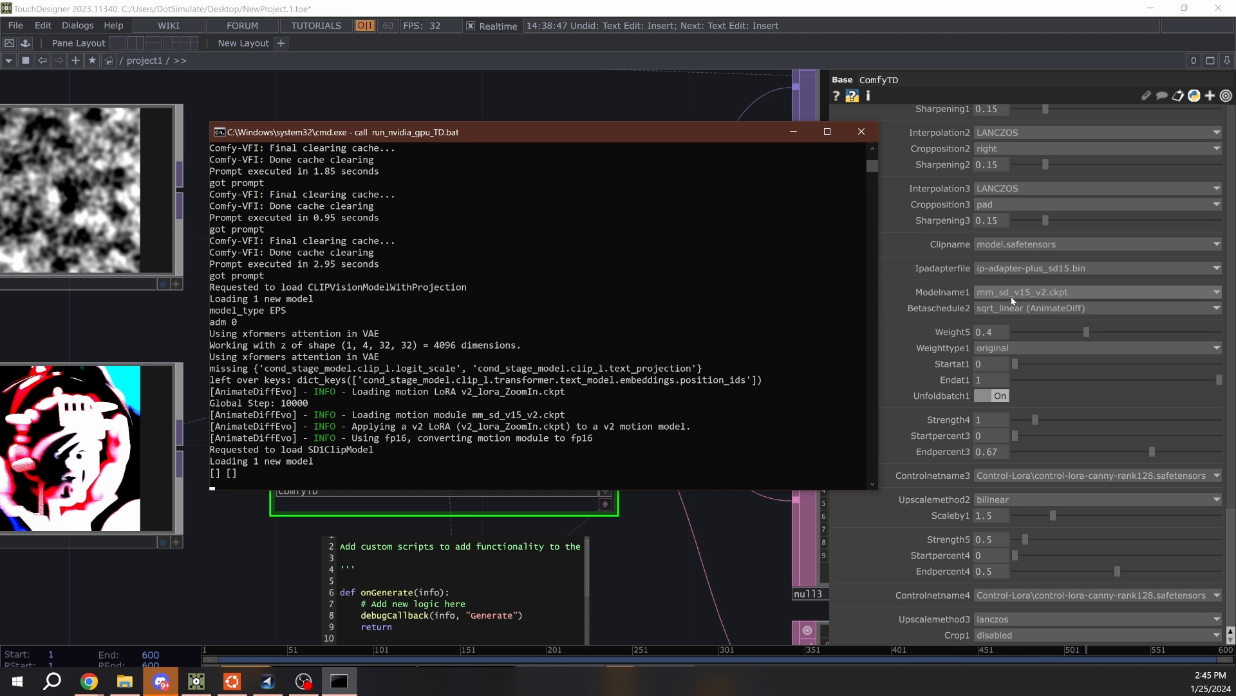
pyautogui.scroll(20, 1011, 296)
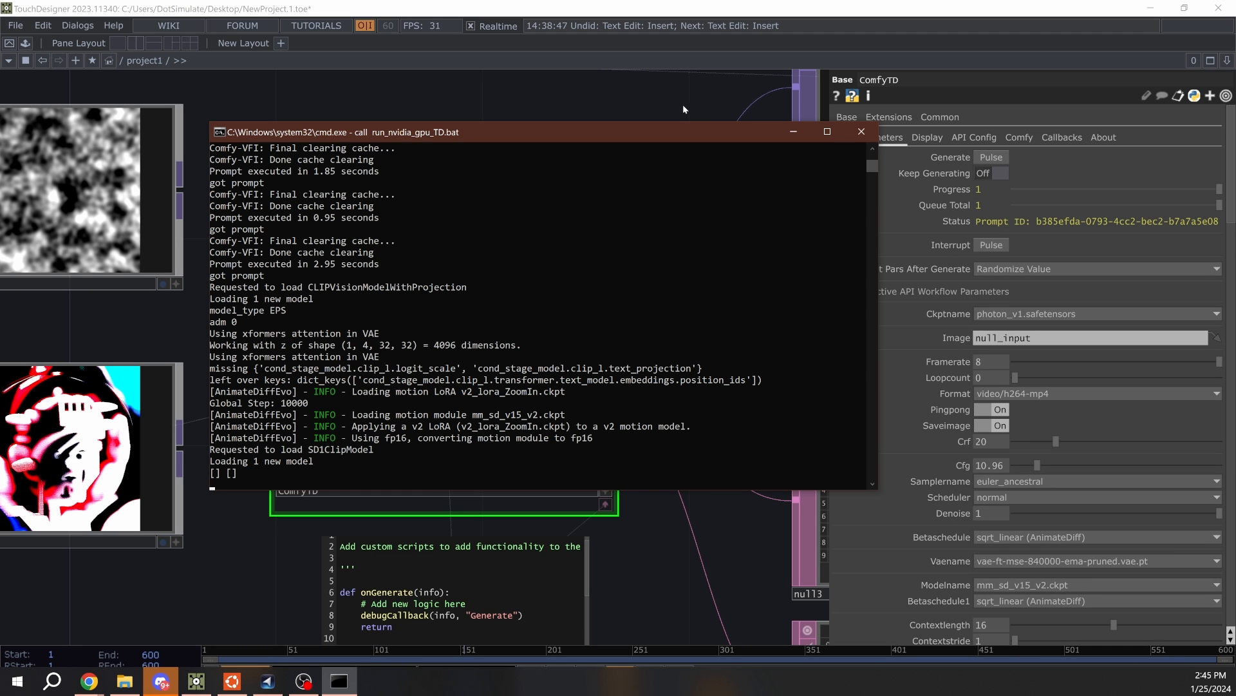
# - Open the ComfyUI Panel Options from ComfyTD's Comfy settings and place the viewer options window over the network
pyautogui.click(651, 99)
pyautogui.click(927, 137)
pyautogui.click(985, 137)
pyautogui.click(1022, 138)
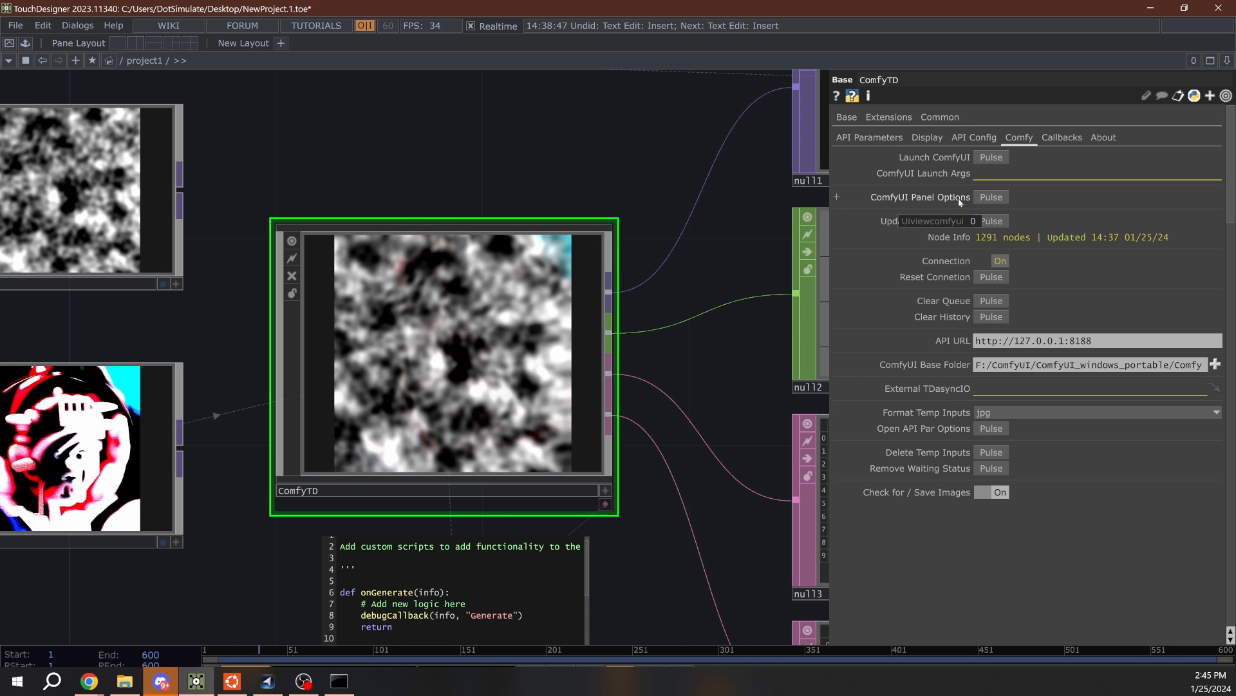
pyautogui.click(992, 197)
pyautogui.moveTo(806, 75); pyautogui.dragTo(324, 164)
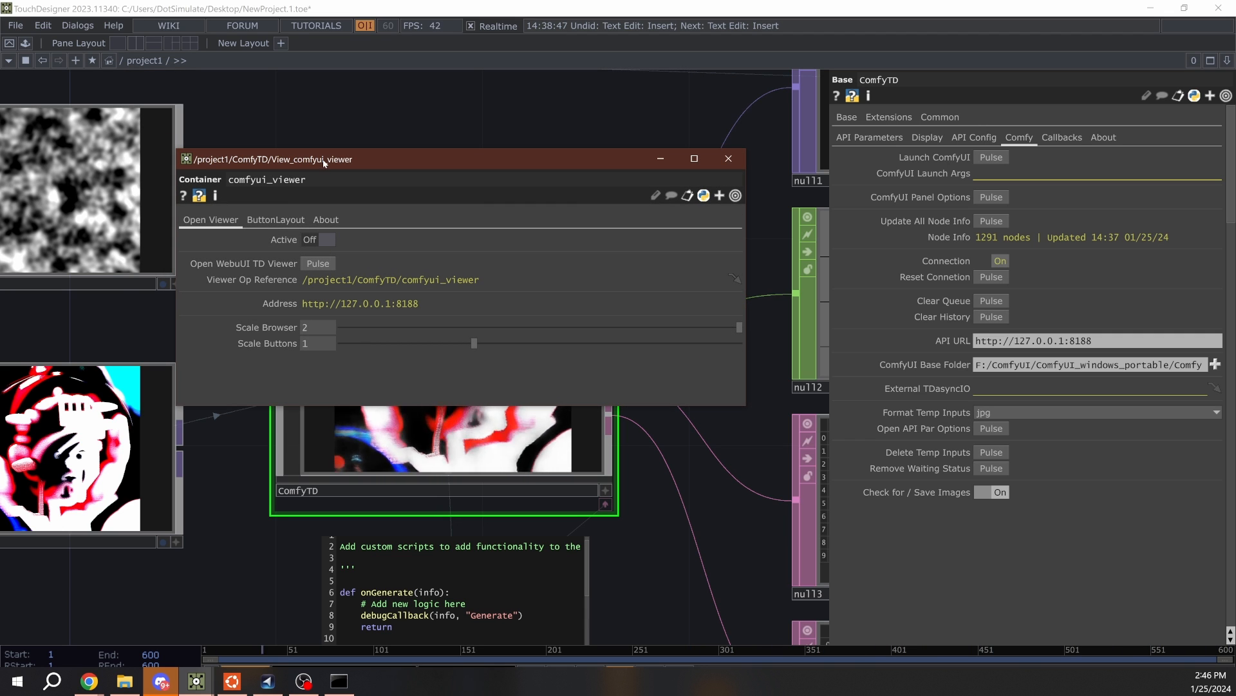
# - Split the network pane left/right and make the new pane a Panel view showing comfyui_viewer
pyautogui.click(1227, 60)
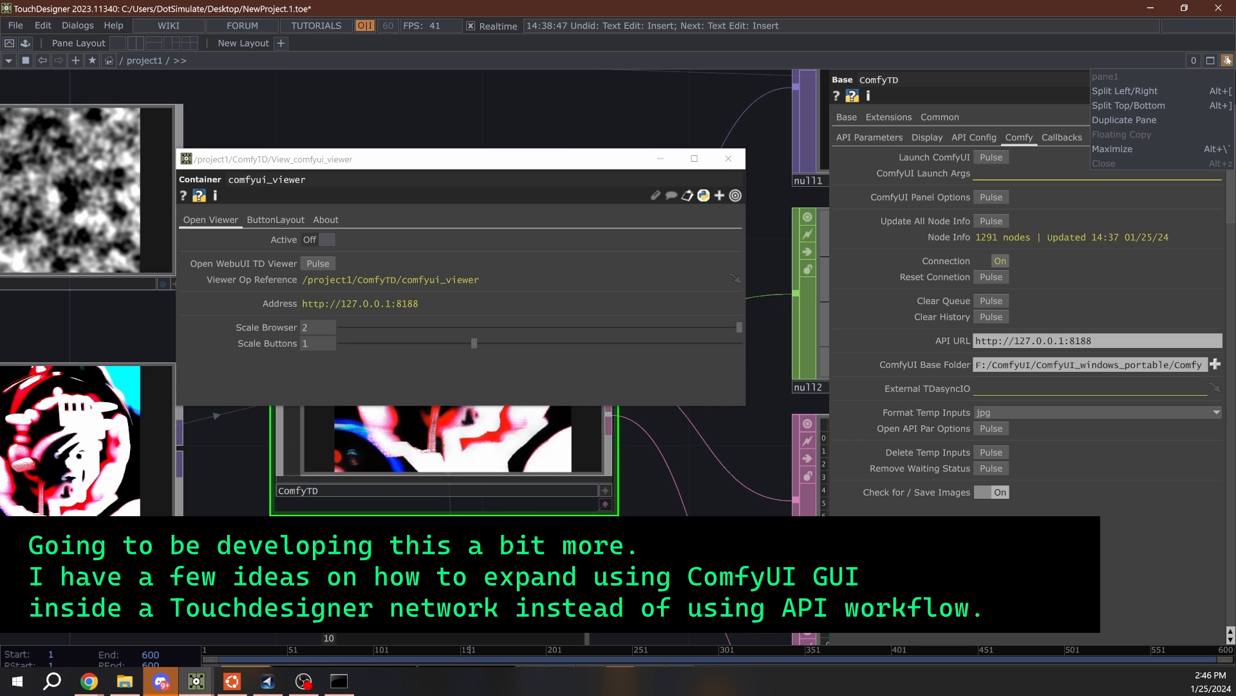
pyautogui.click(1147, 93)
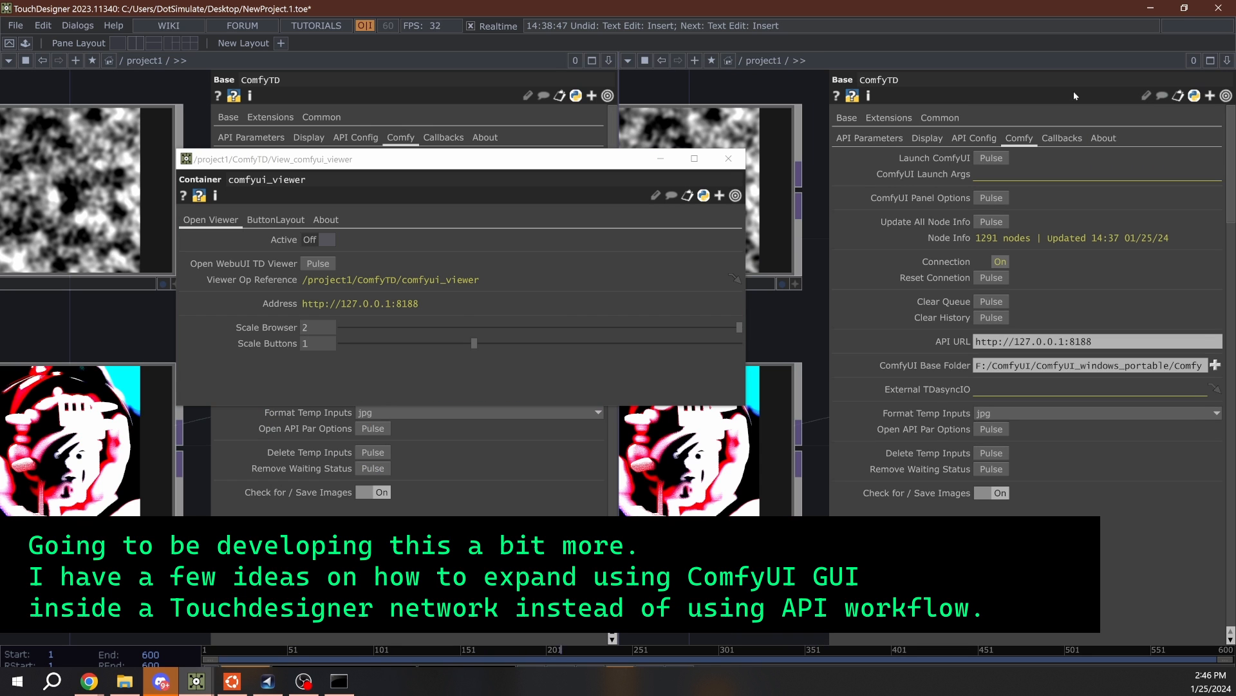
pyautogui.click(628, 60)
pyautogui.click(651, 87)
pyautogui.moveTo(590, 164); pyautogui.dragTo(487, 195)
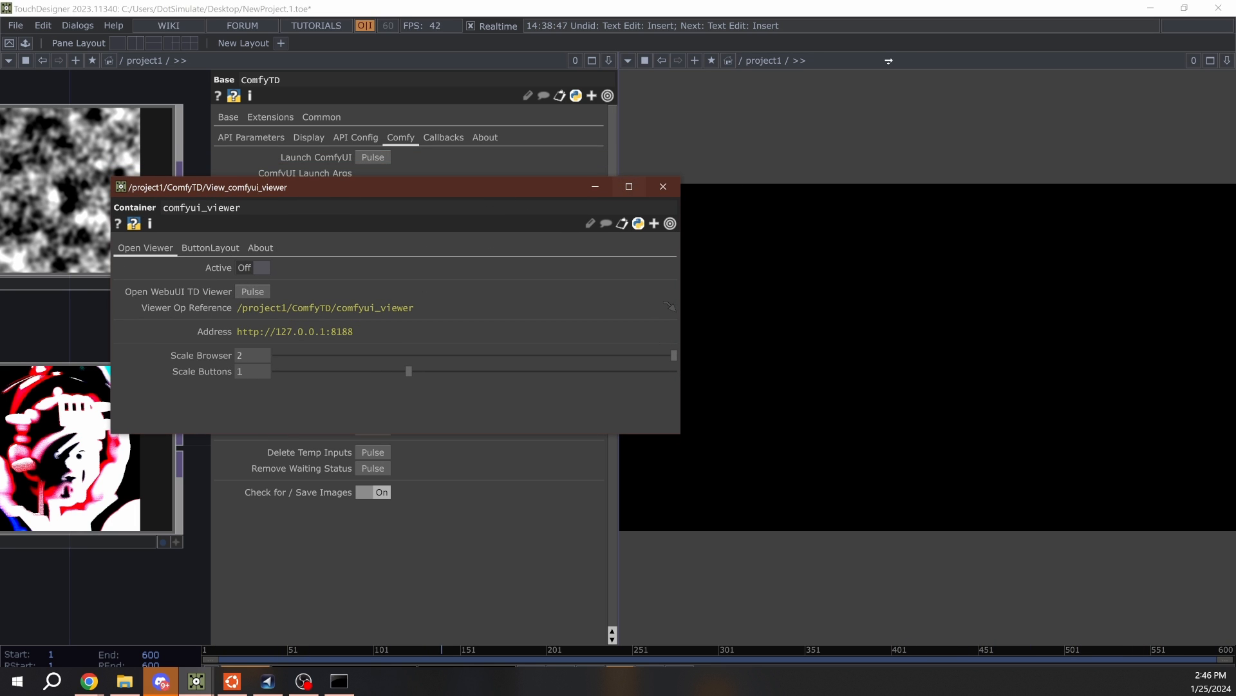
pyautogui.moveTo(889, 60); pyautogui.dragTo(890, 61)
# - Set the ComfyUI viewer's Active option to On and narrow its options window
pyautogui.click(260, 267)
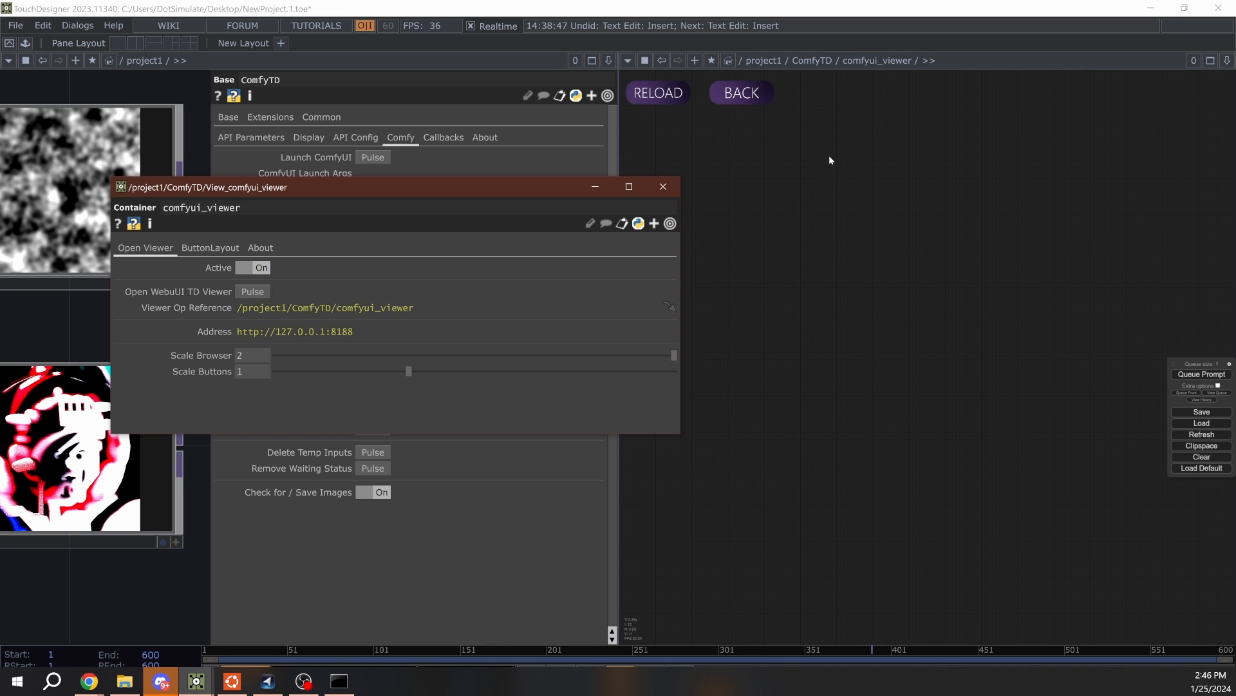
pyautogui.moveTo(680, 196); pyautogui.dragTo(508, 194)
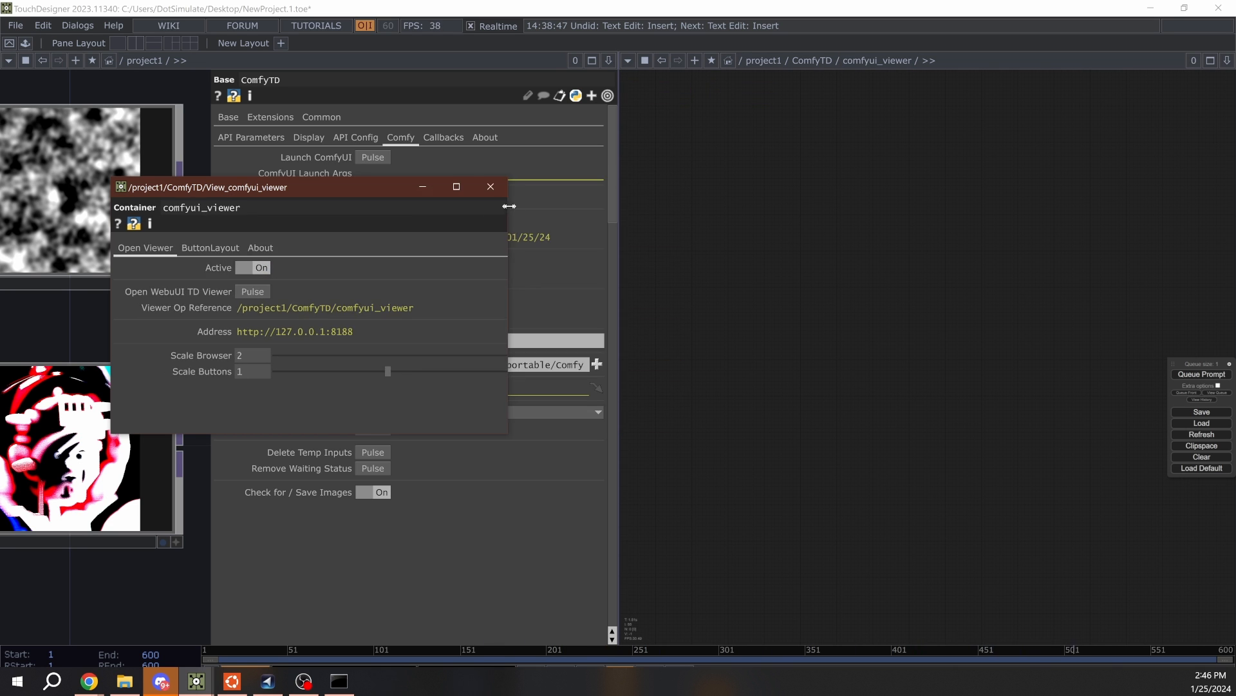
pyautogui.click(1033, 363)
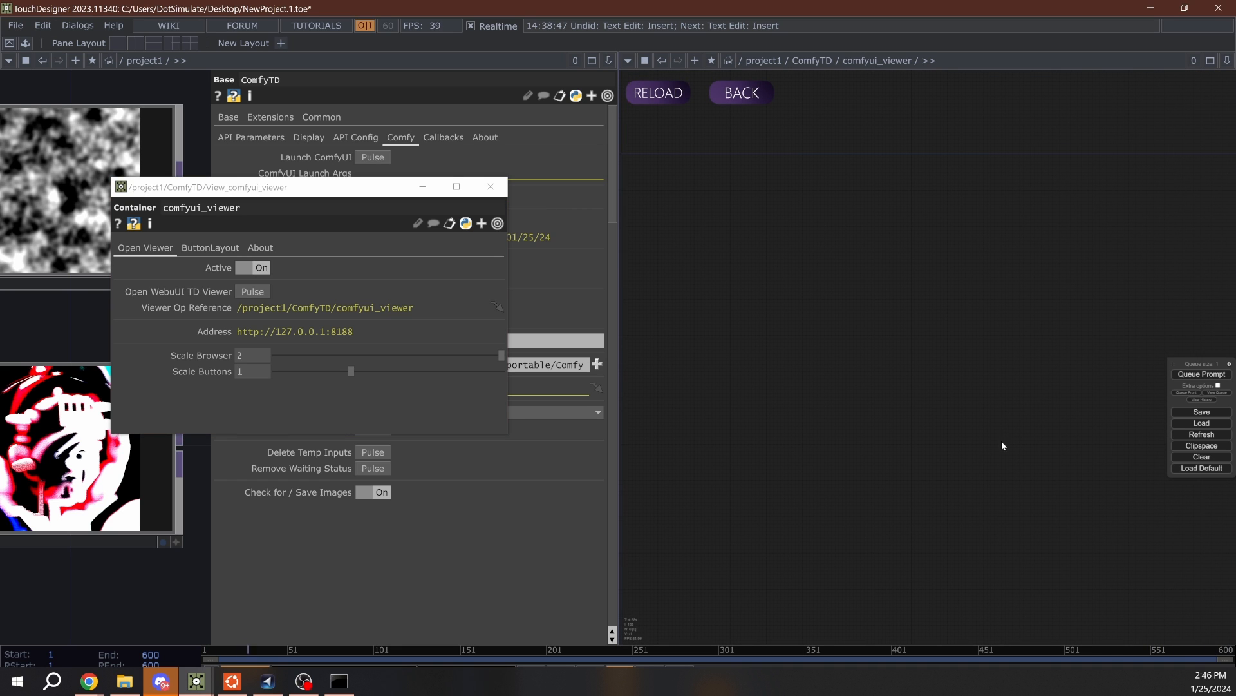
# - Check the sampling progress in the ComfyUI console, return to ComfyTD's API parameters and close the viewer options window
pyautogui.click(340, 684)
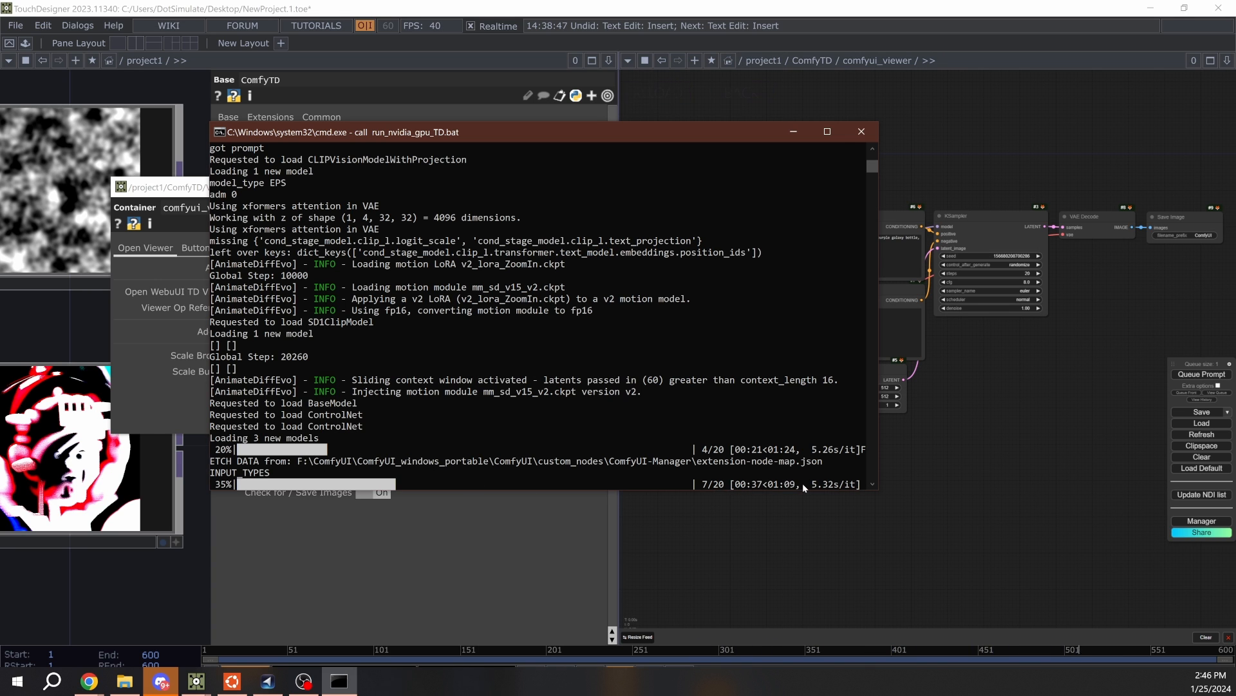
pyautogui.click(757, 528)
pyautogui.click(251, 137)
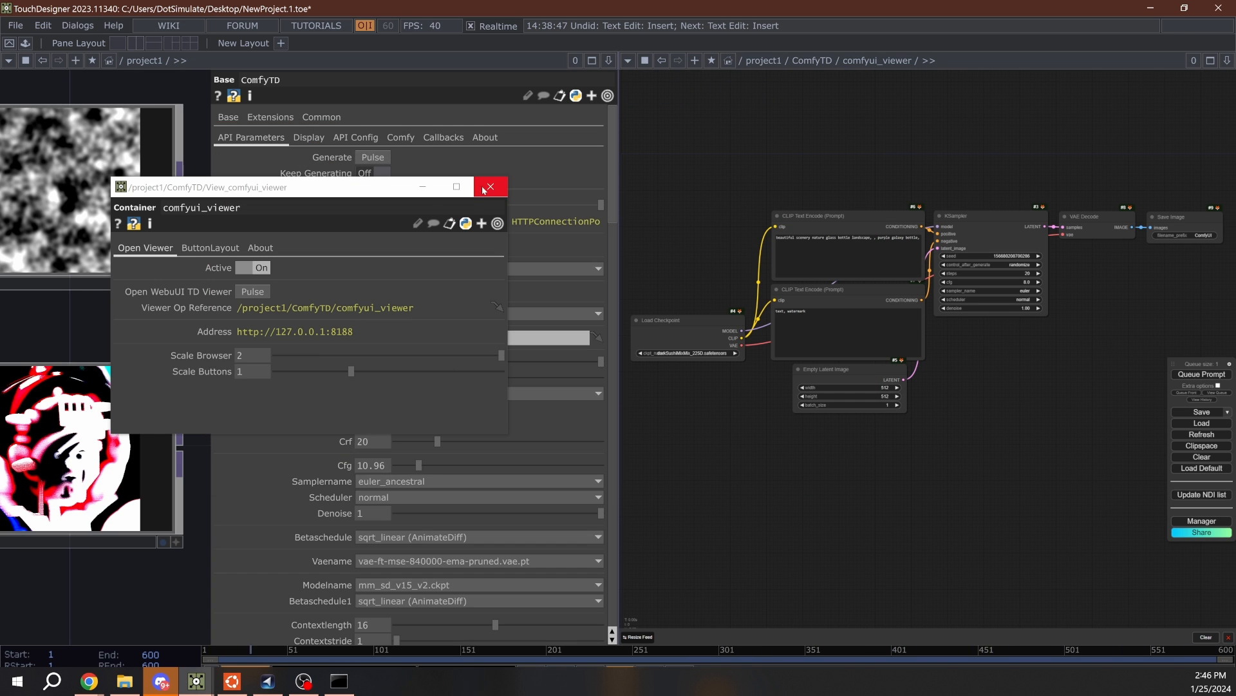
pyautogui.click(489, 186)
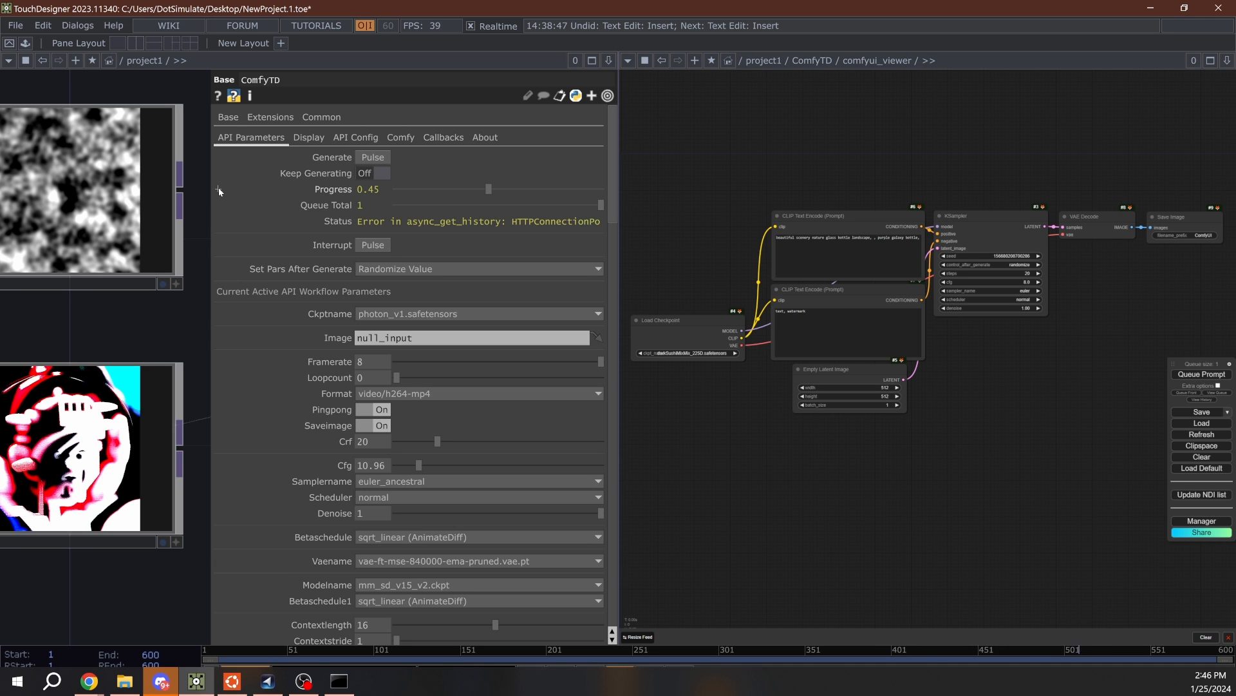
# - Bring the ComfyTD node into view beside its parameters and show the Comfy settings again
pyautogui.moveTo(212, 185); pyautogui.dragTo(1, 185)
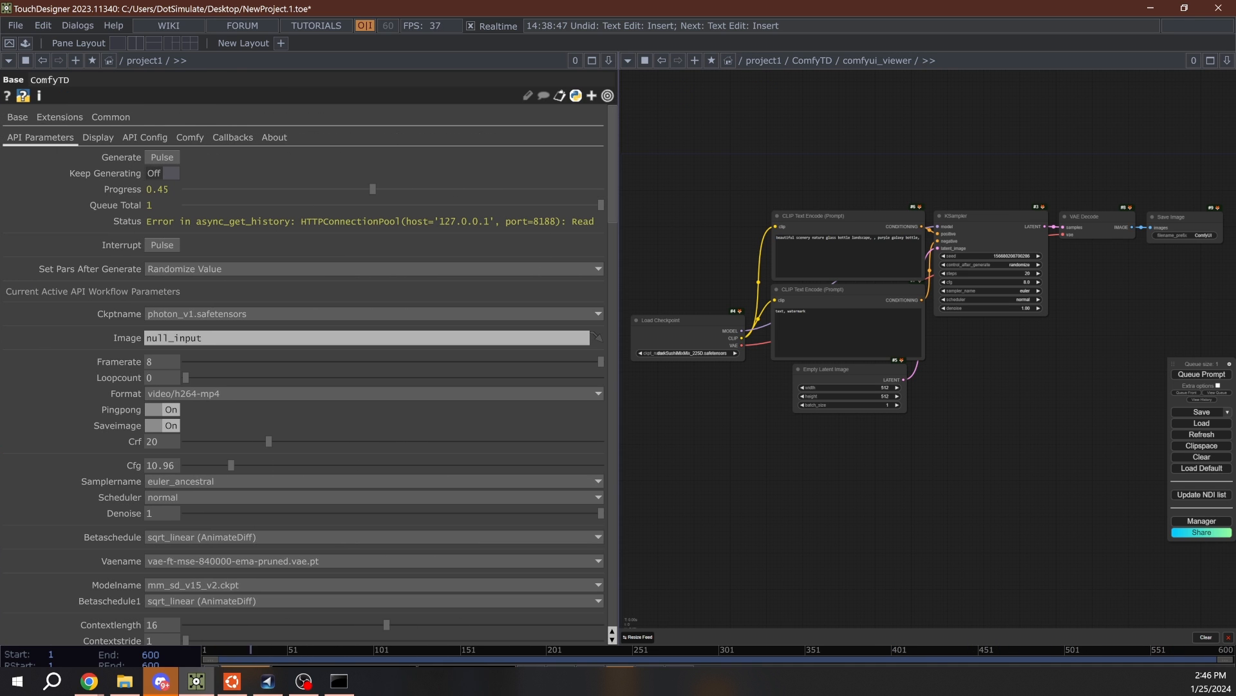
pyautogui.moveTo(1, 322); pyautogui.dragTo(212, 335)
pyautogui.scroll(-8, 158, 415)
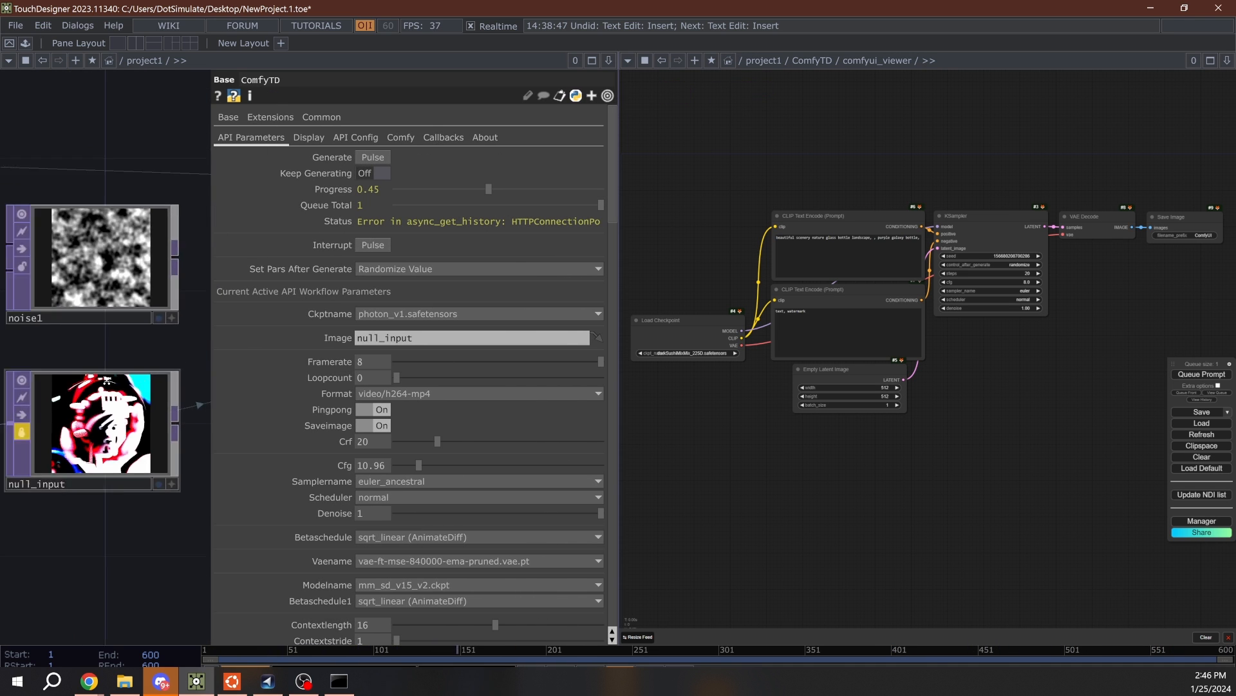
pyautogui.scroll(8, 157, 420)
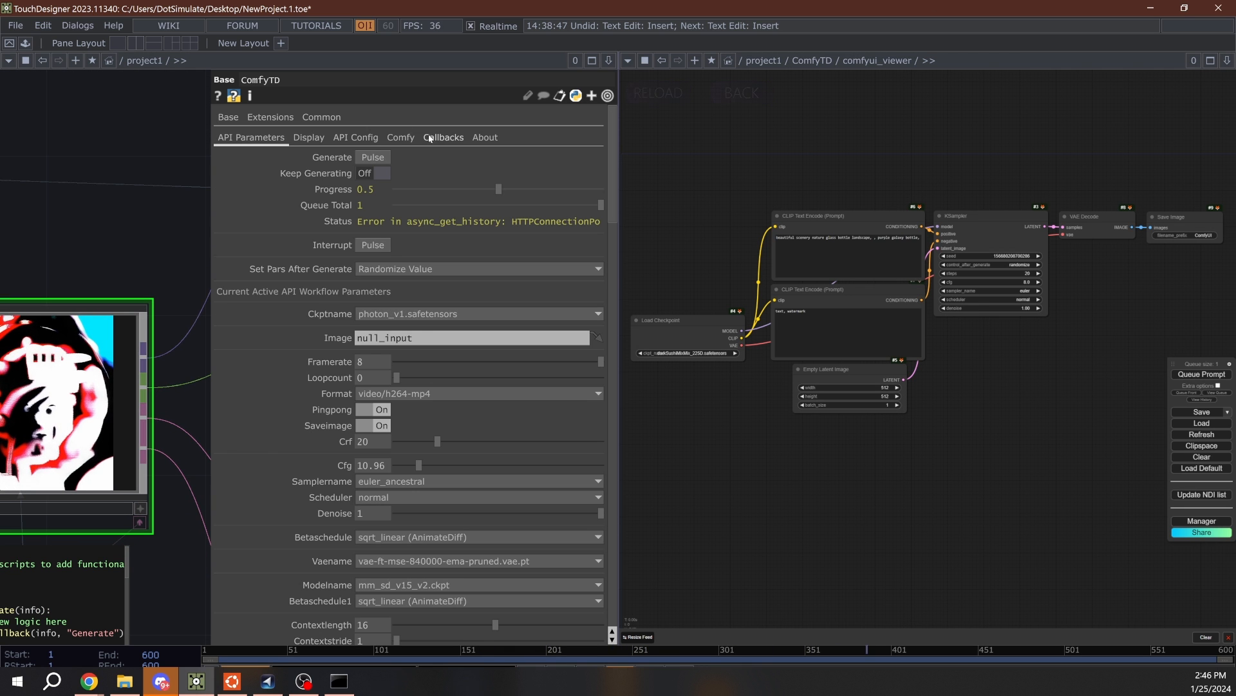
pyautogui.click(401, 138)
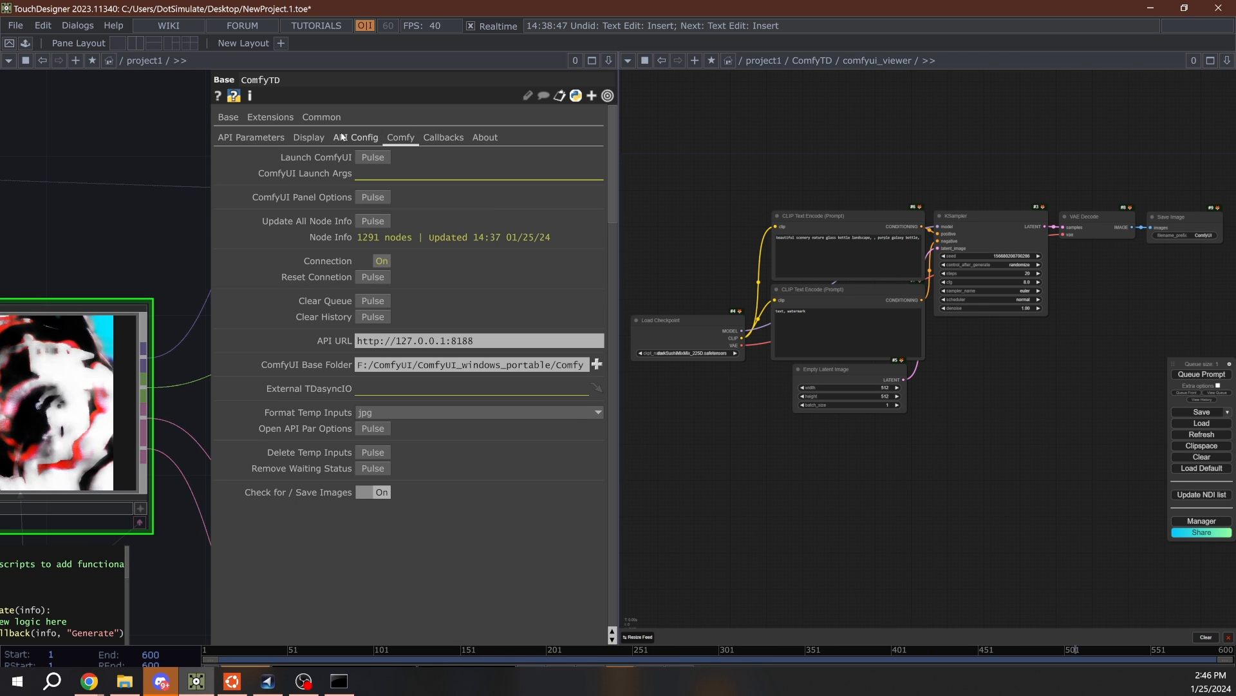
# - Return to ComfyTD's API parameters and look over the default workflow graph in the ComfyUI viewer pane
pyautogui.click(249, 141)
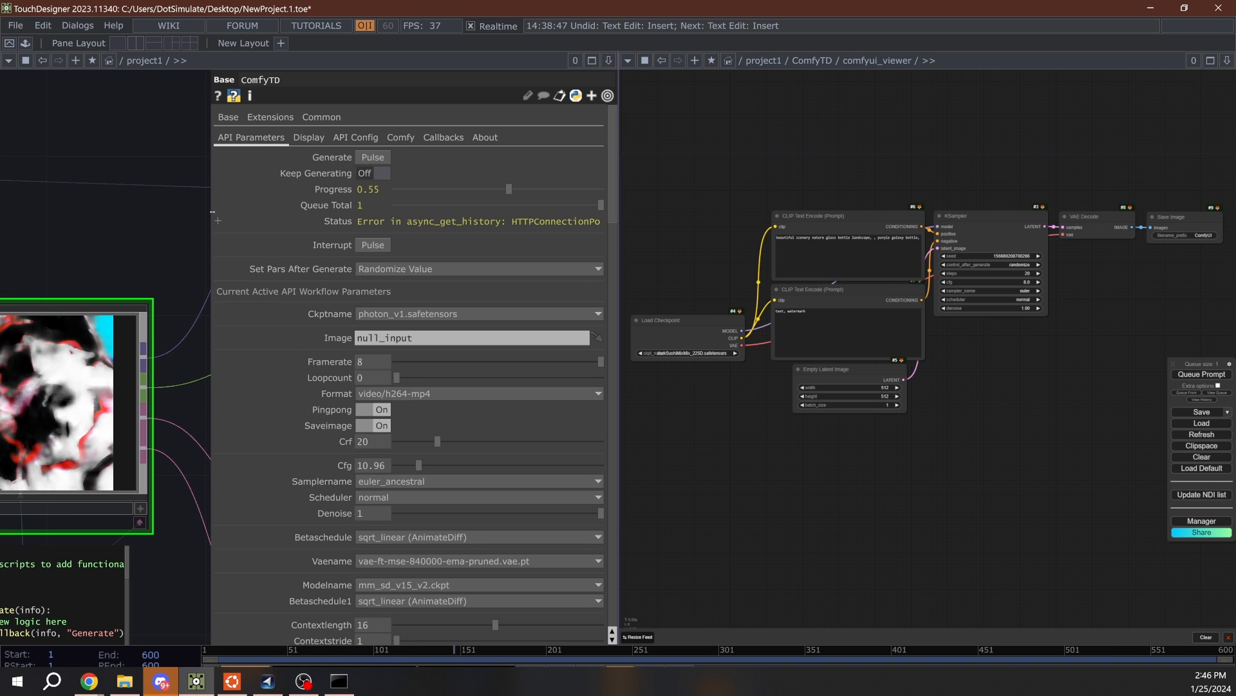
pyautogui.moveTo(793, 151)
pyautogui.moveTo(929, 169); pyautogui.dragTo(873, 197)
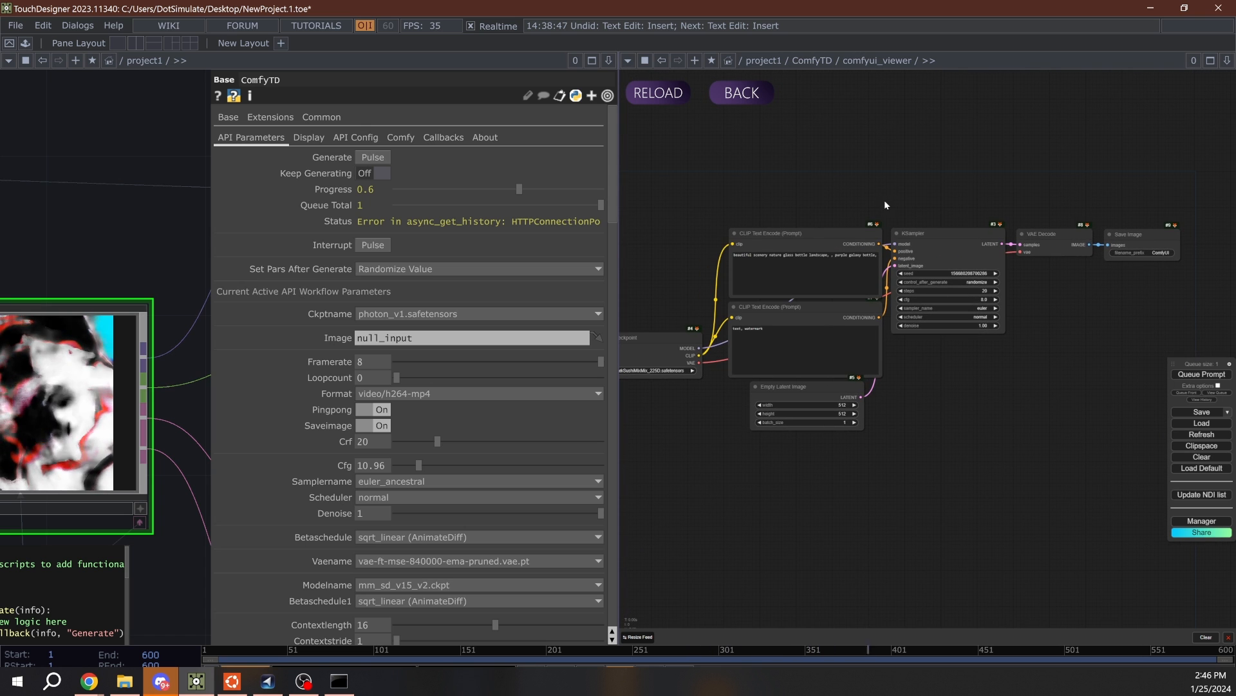
pyautogui.scroll(2, 875, 208)
pyautogui.scroll(-4, 874, 210)
pyautogui.moveTo(839, 165); pyautogui.dragTo(859, 192)
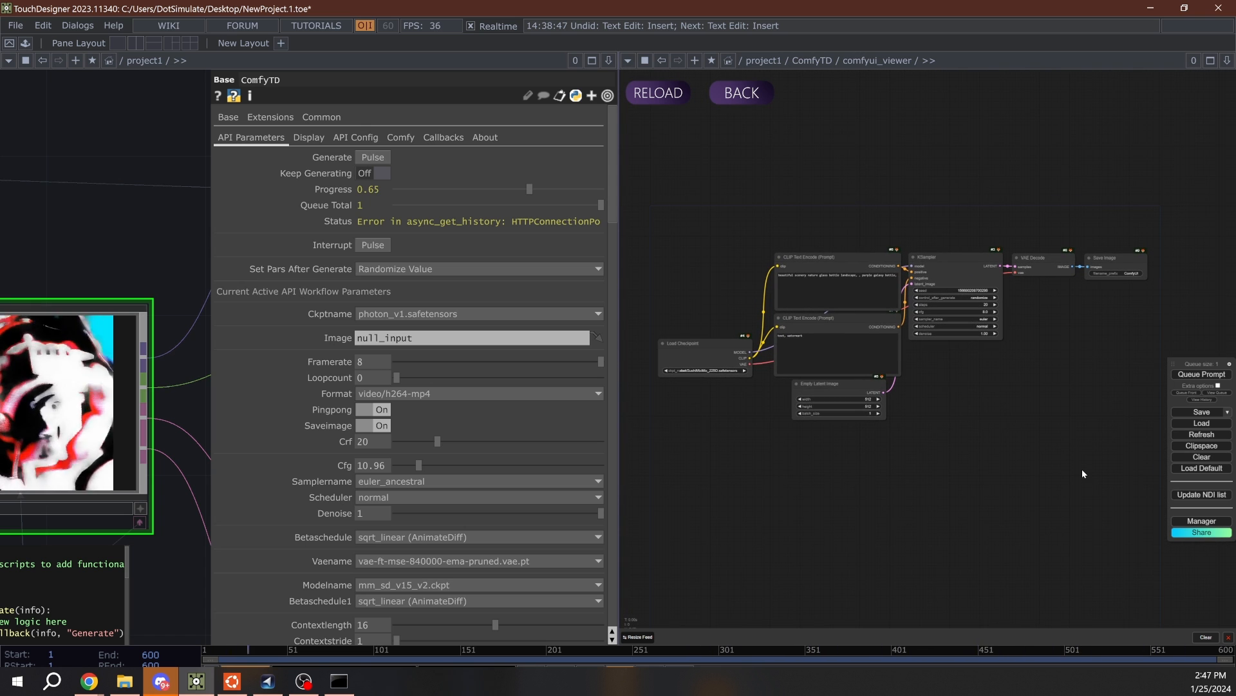
# - Switch to Chrome to view the ComfyUI workflow in the browser, and minimize the browser window
pyautogui.moveTo(89, 681)
pyautogui.click(214, 584)
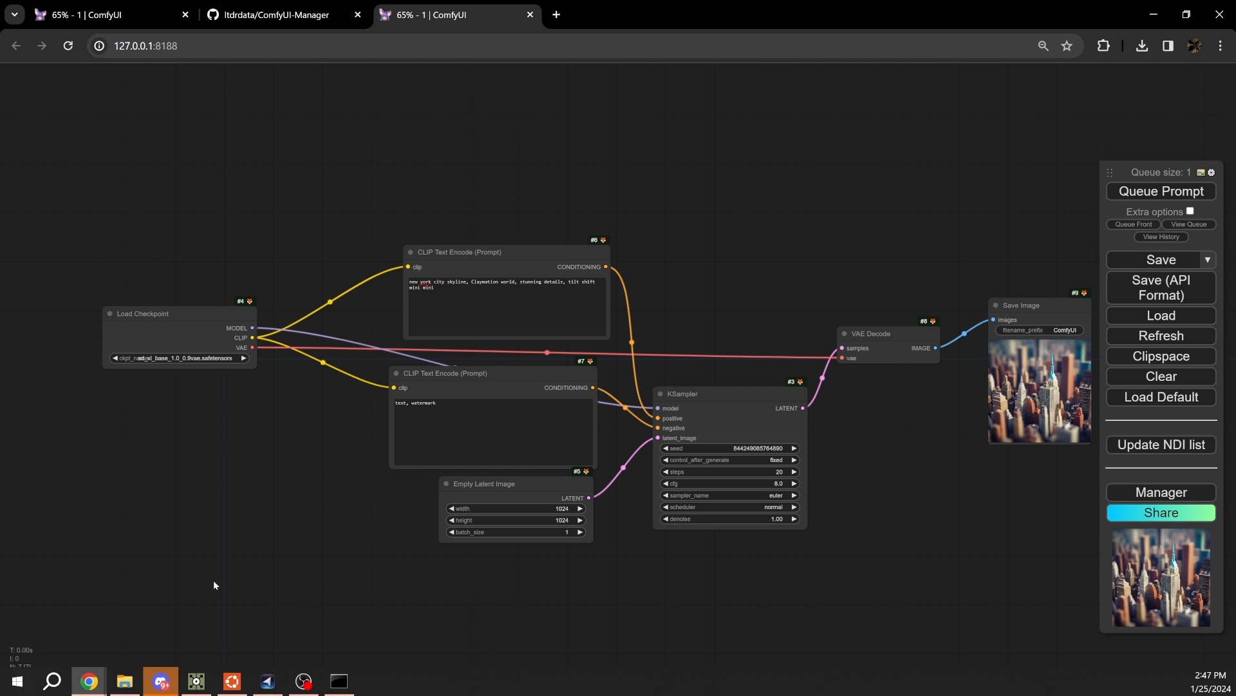
pyautogui.click(1153, 14)
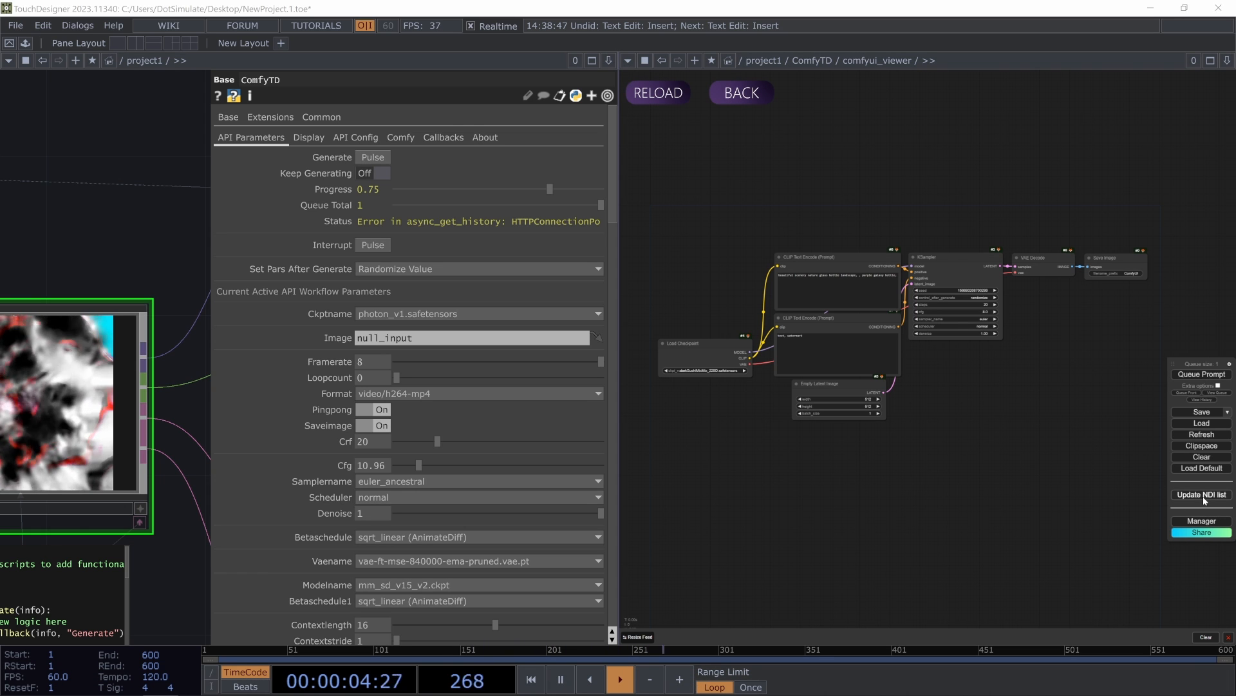
# - Search for "ndi" in the ComfyUI viewer, add an NDI_LoadImage node and place it below the KSampler
pyautogui.doubleClick(1037, 399)
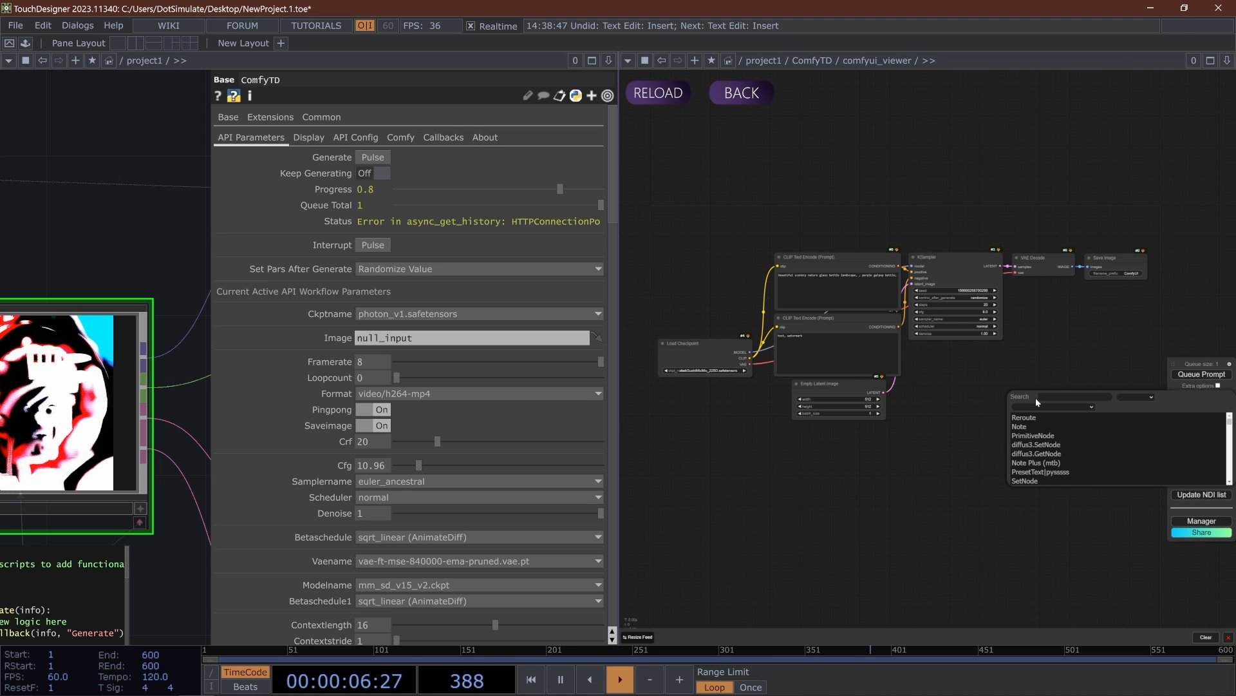
pyautogui.write('ndi')
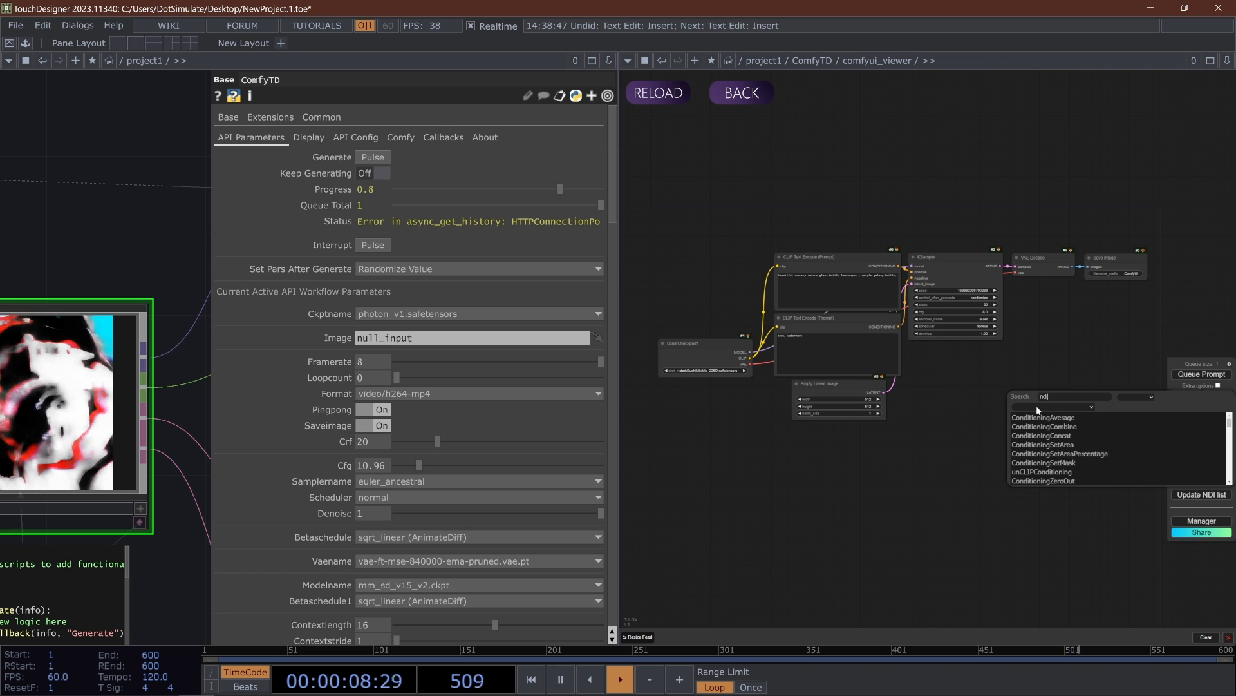
pyautogui.scroll(-5, 1046, 453)
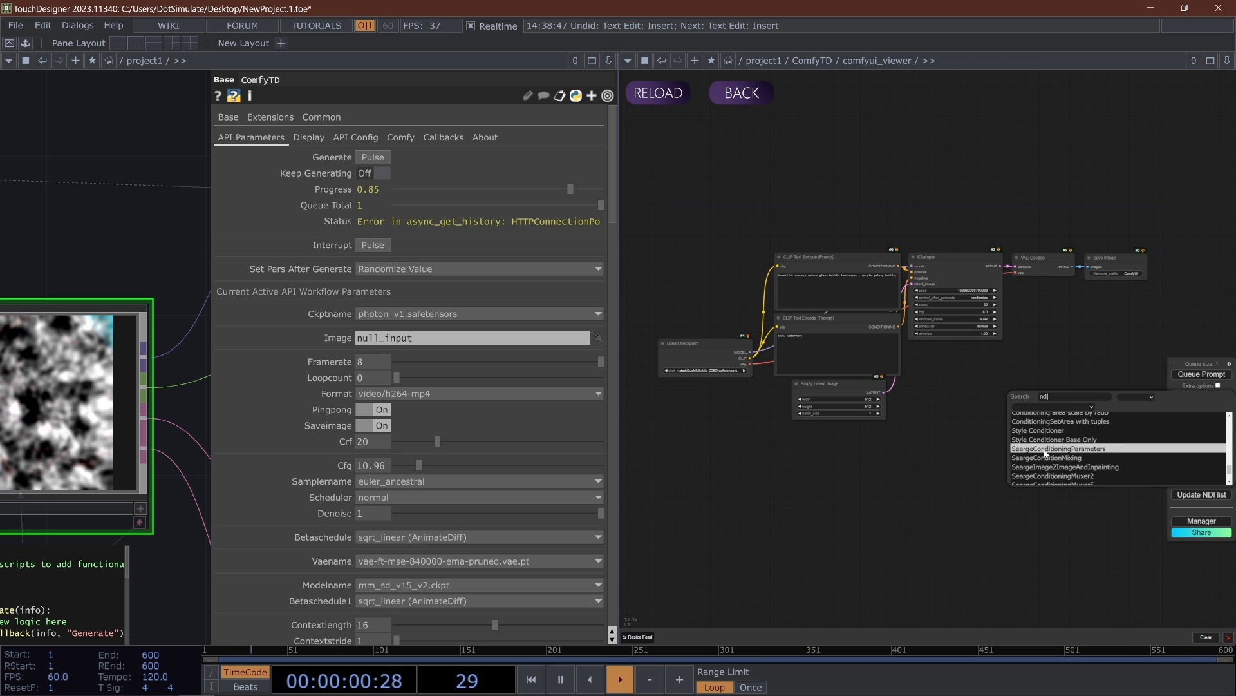
pyautogui.scroll(3, 1045, 451)
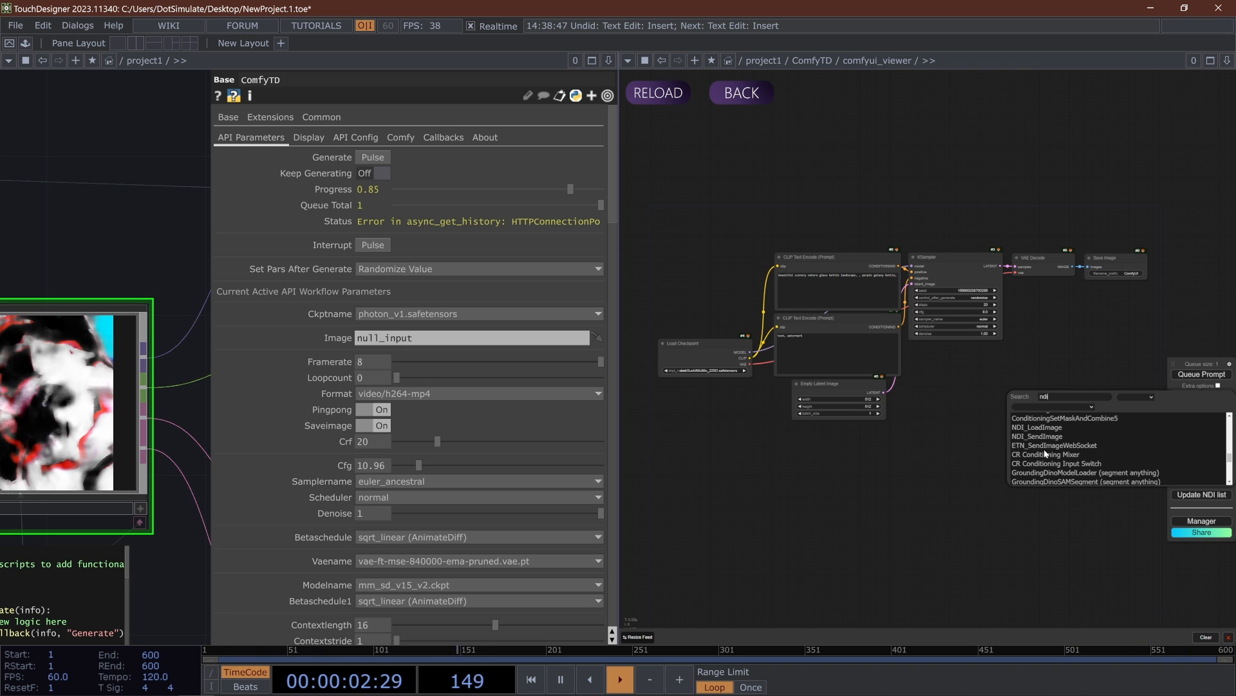
pyautogui.click(1037, 428)
pyautogui.moveTo(1076, 399); pyautogui.dragTo(989, 423, button='middle')
pyautogui.moveTo(985, 425); pyautogui.dragTo(904, 428)
# - Add an NDI_SendImage node to the ComfyUI graph and place it just below the NDI Receive Image node
pyautogui.click(906, 514)
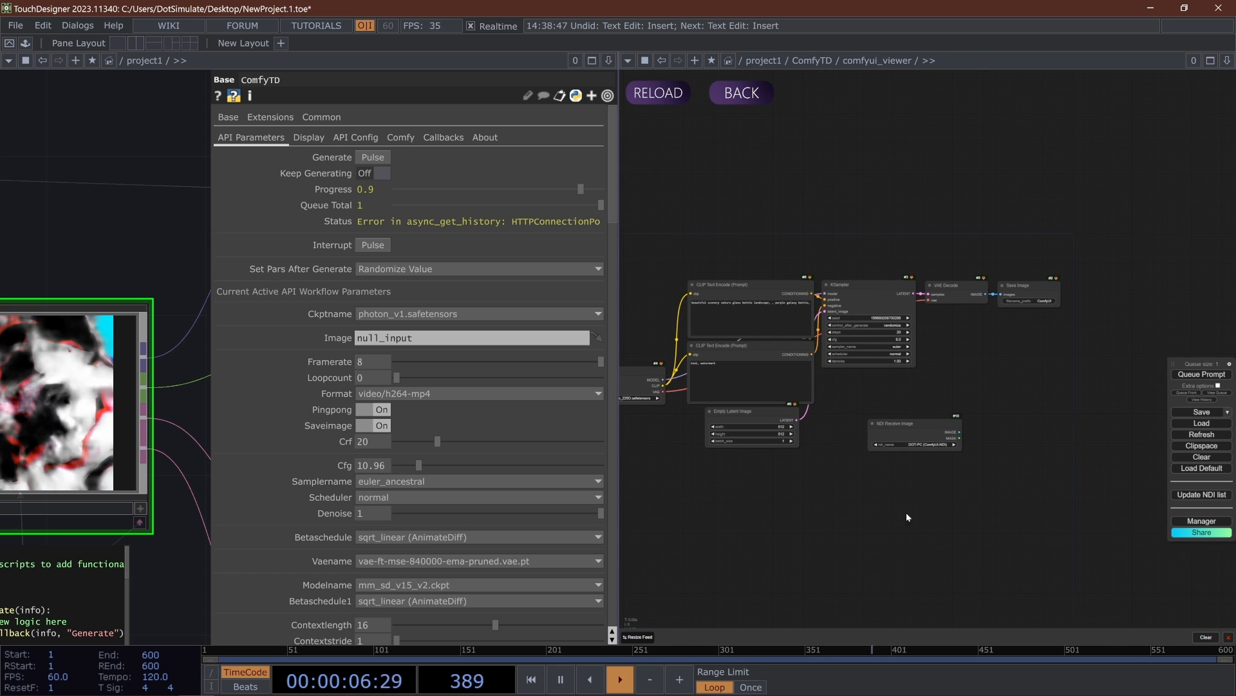
pyautogui.doubleClick(907, 514)
pyautogui.scroll(-3, 910, 517)
pyautogui.click(884, 510)
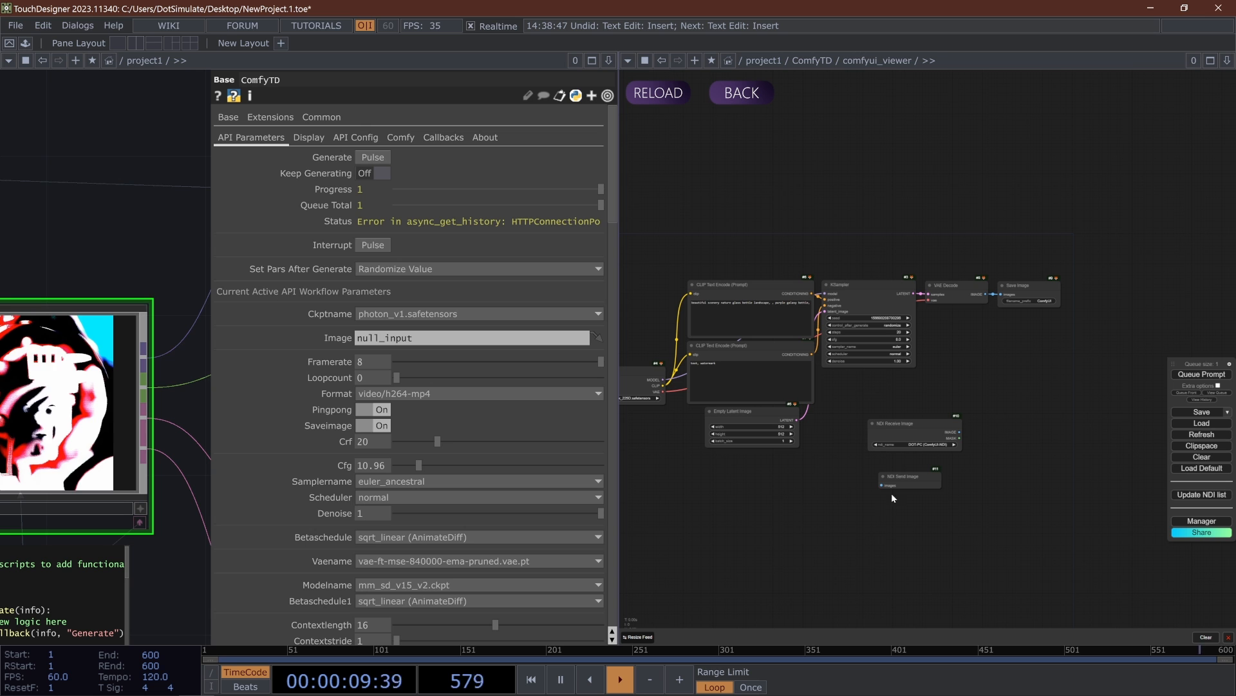
pyautogui.moveTo(905, 475); pyautogui.dragTo(882, 464)
pyautogui.moveTo(663, 488); pyautogui.dragTo(803, 490)
# - Check the generation progress in the ComfyUI console and return to the TouchDesigner network
pyautogui.click(340, 682)
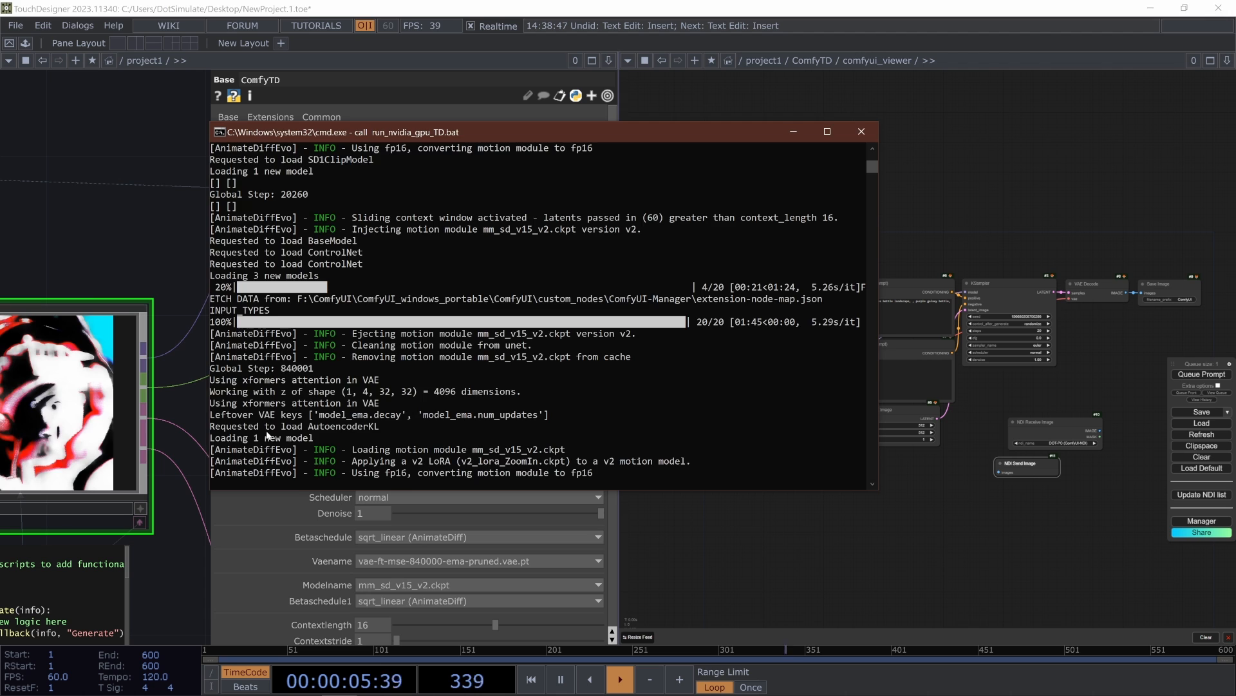
pyautogui.click(78, 228)
pyautogui.moveTo(140, 232); pyautogui.dragTo(242, 218)
# - Show ComfyTD's Display settings and widen the network pane so the whole ComfyTD node is in view
pyautogui.click(293, 138)
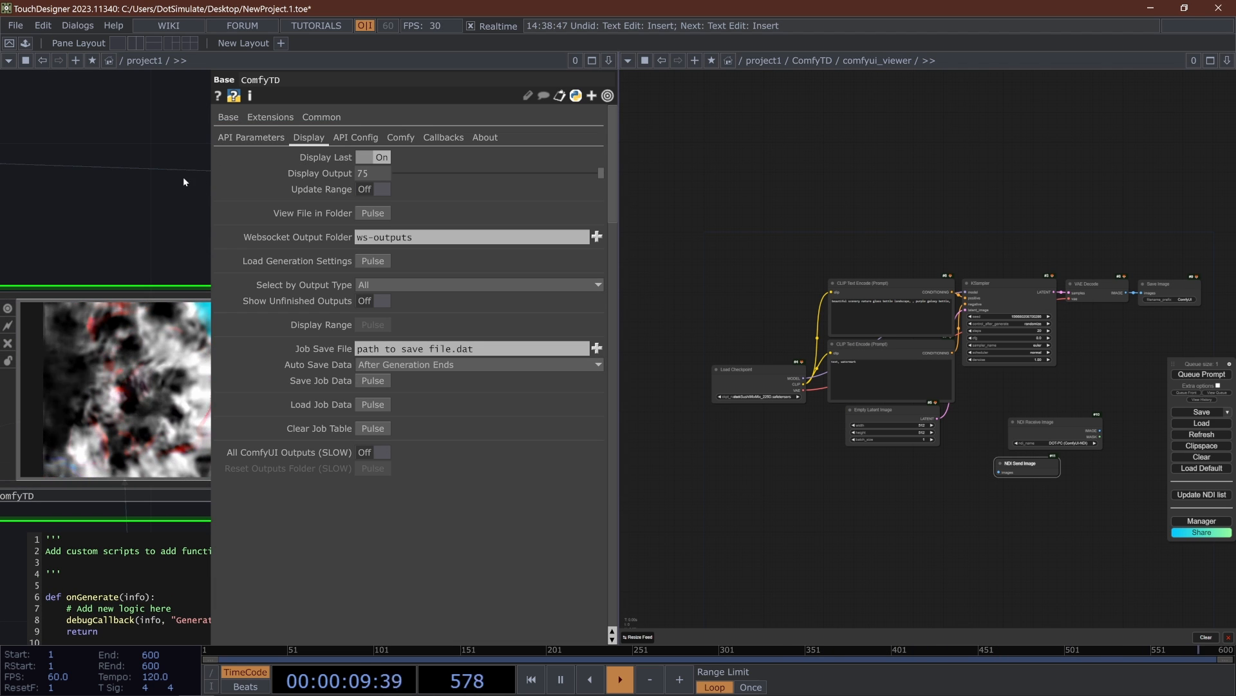
pyautogui.moveTo(619, 74); pyautogui.dragTo(843, 76)
pyautogui.moveTo(122, 261); pyautogui.dragTo(235, 250)
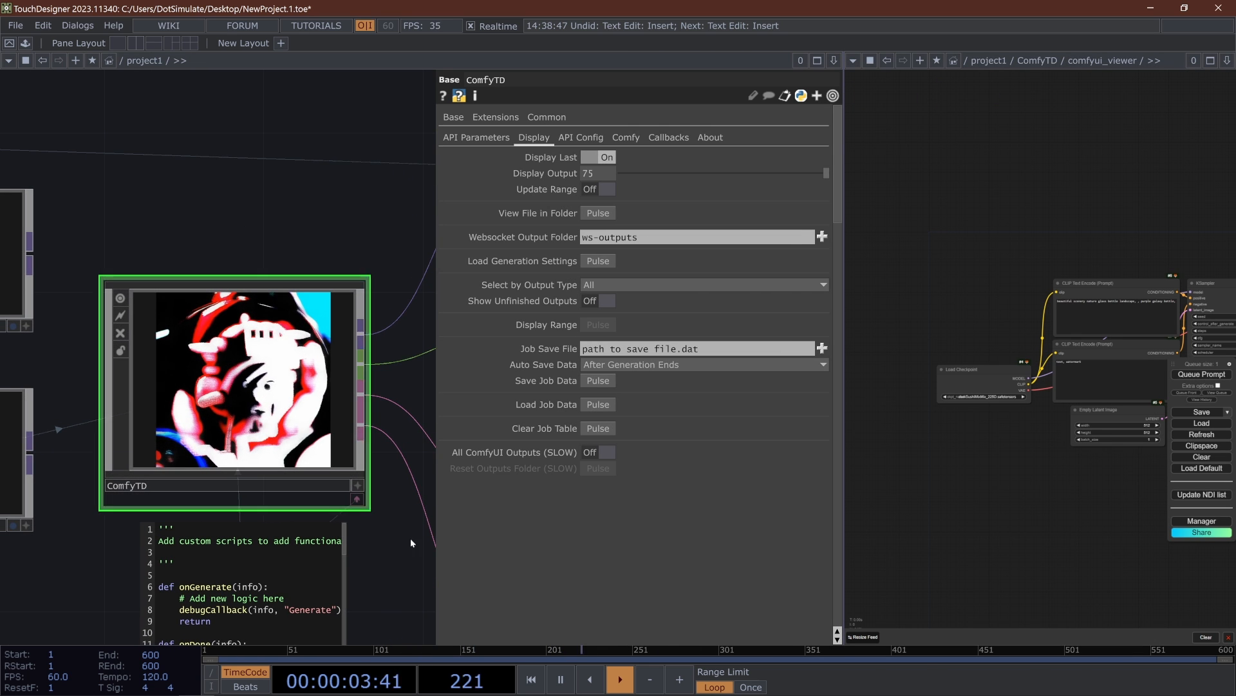
# - Recheck the ComfyUI console, look through ComfyTD's API parameters and close the console view
pyautogui.click(330, 679)
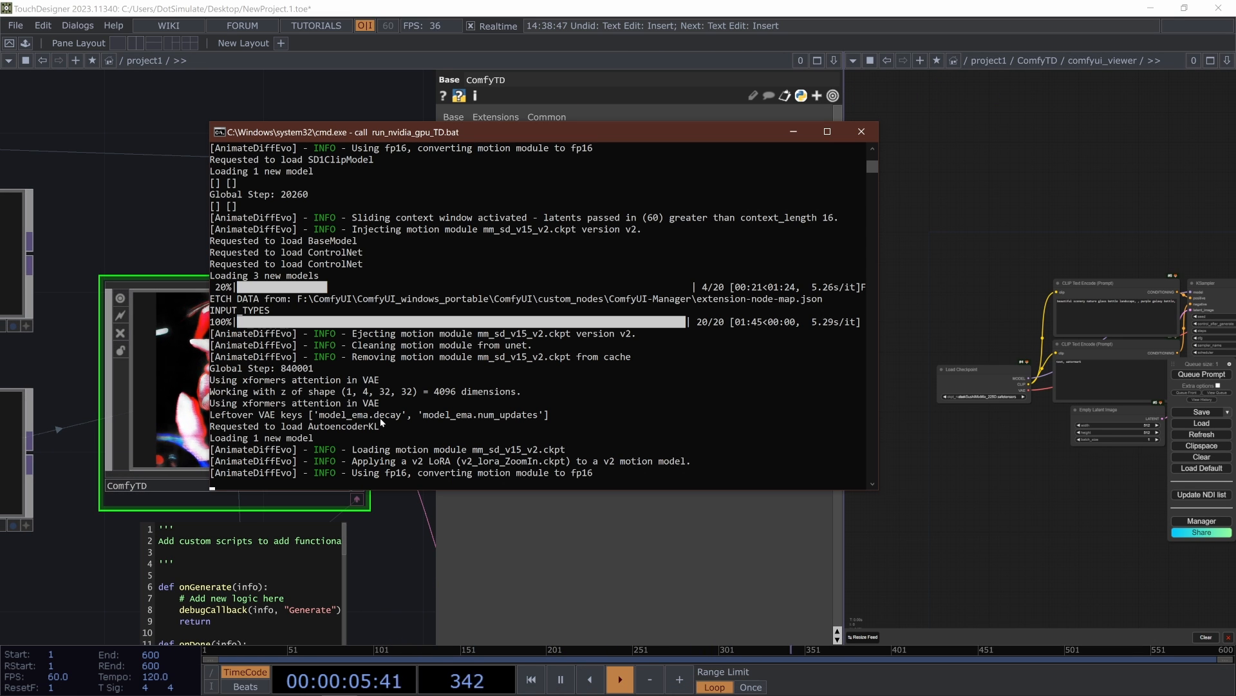
pyautogui.click(393, 522)
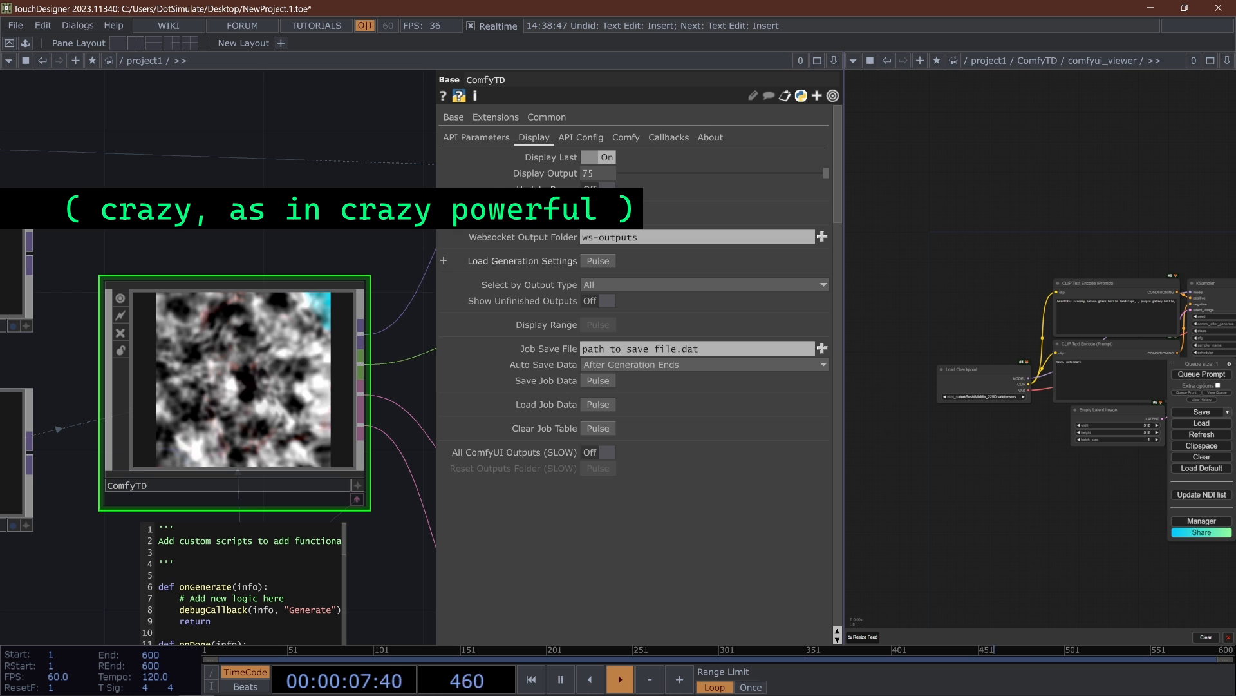
pyautogui.scroll(-20, 565, 235)
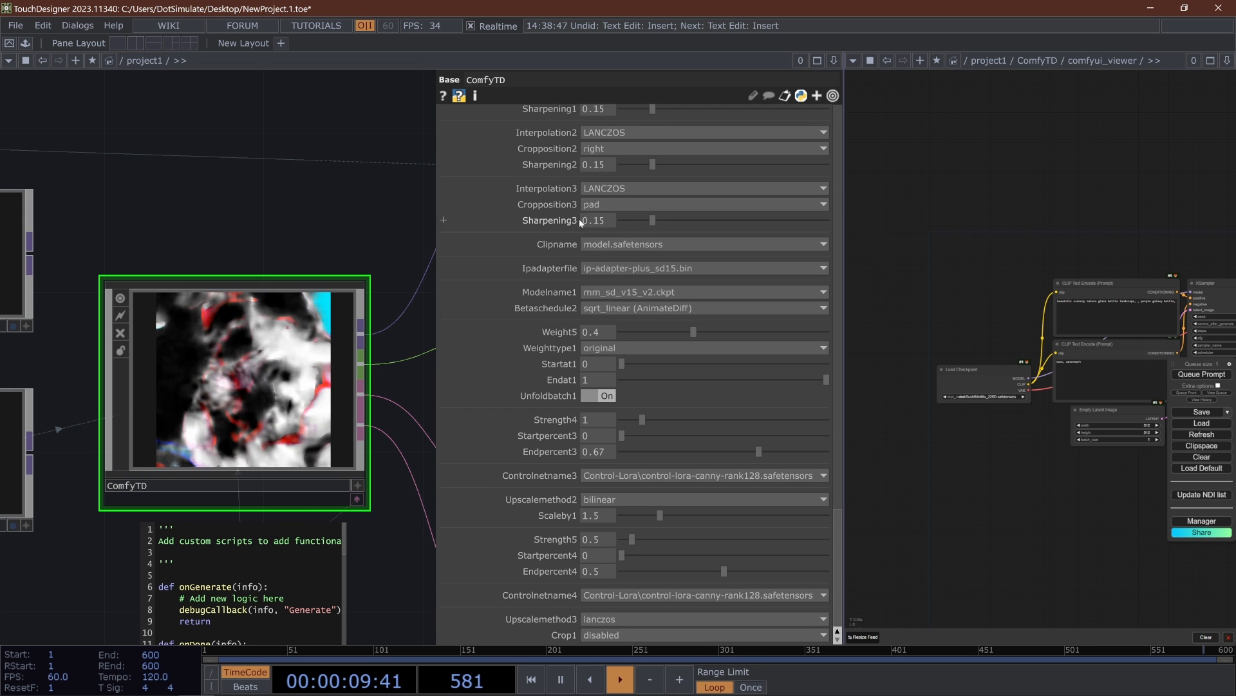
pyautogui.scroll(20, 499, 222)
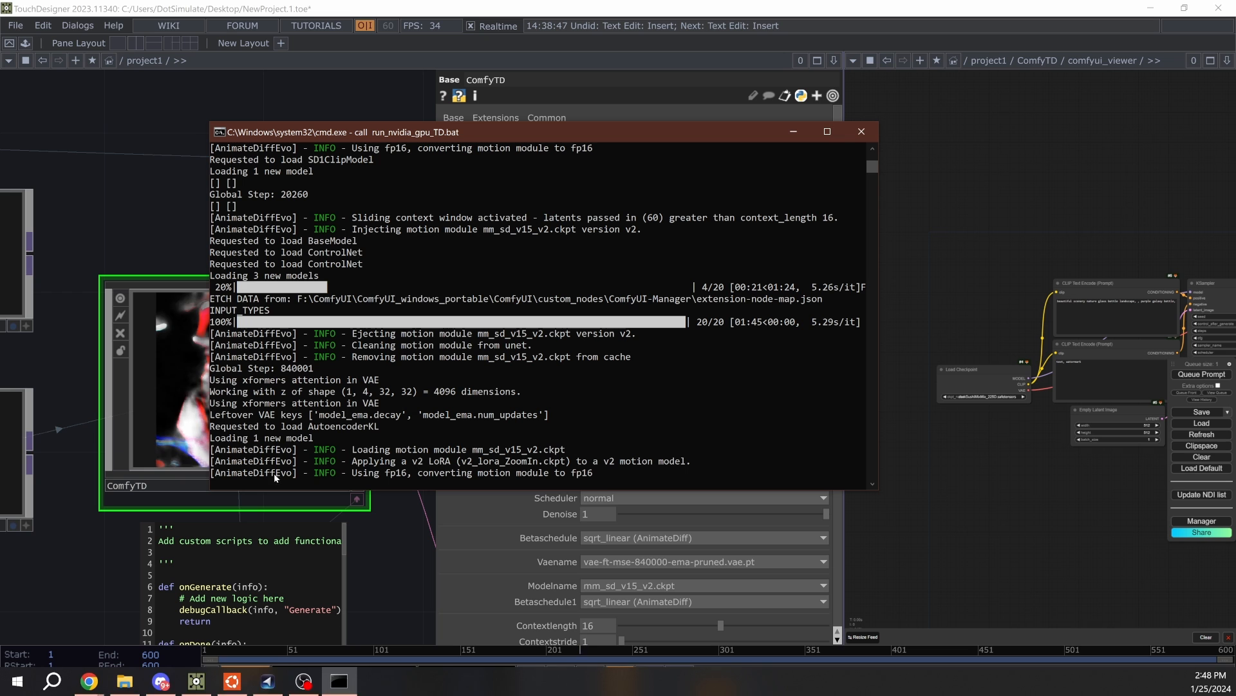
pyautogui.click(339, 687)
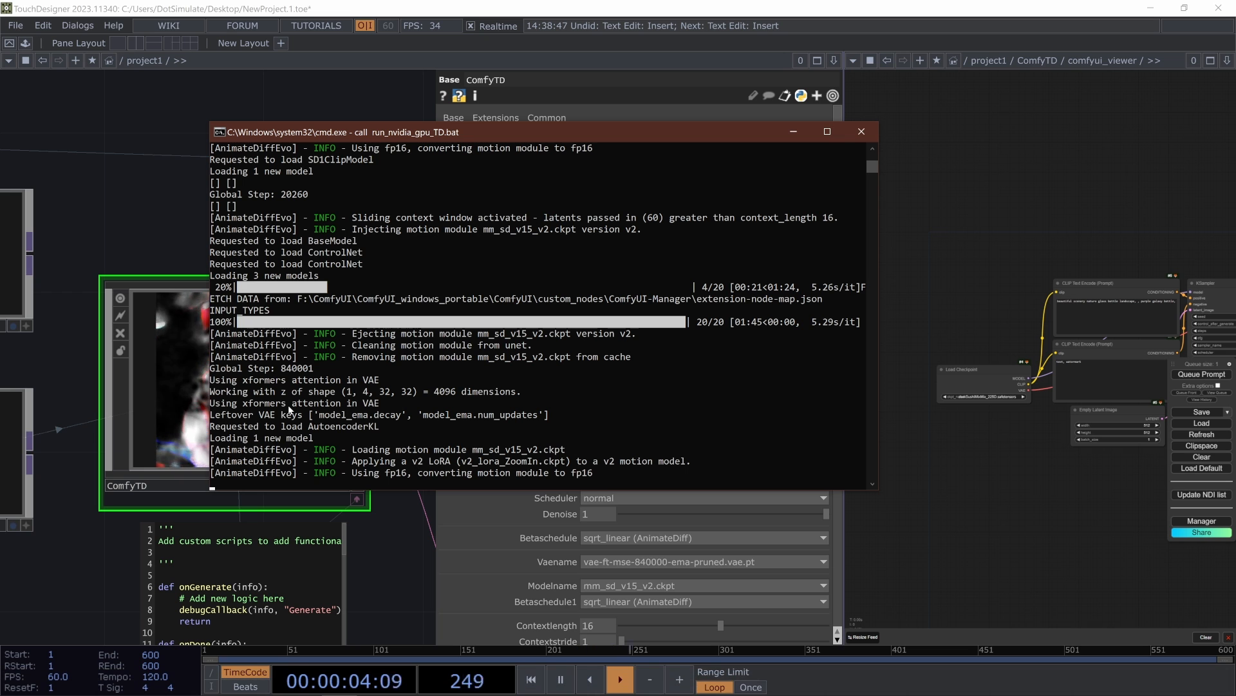
pyautogui.click(366, 552)
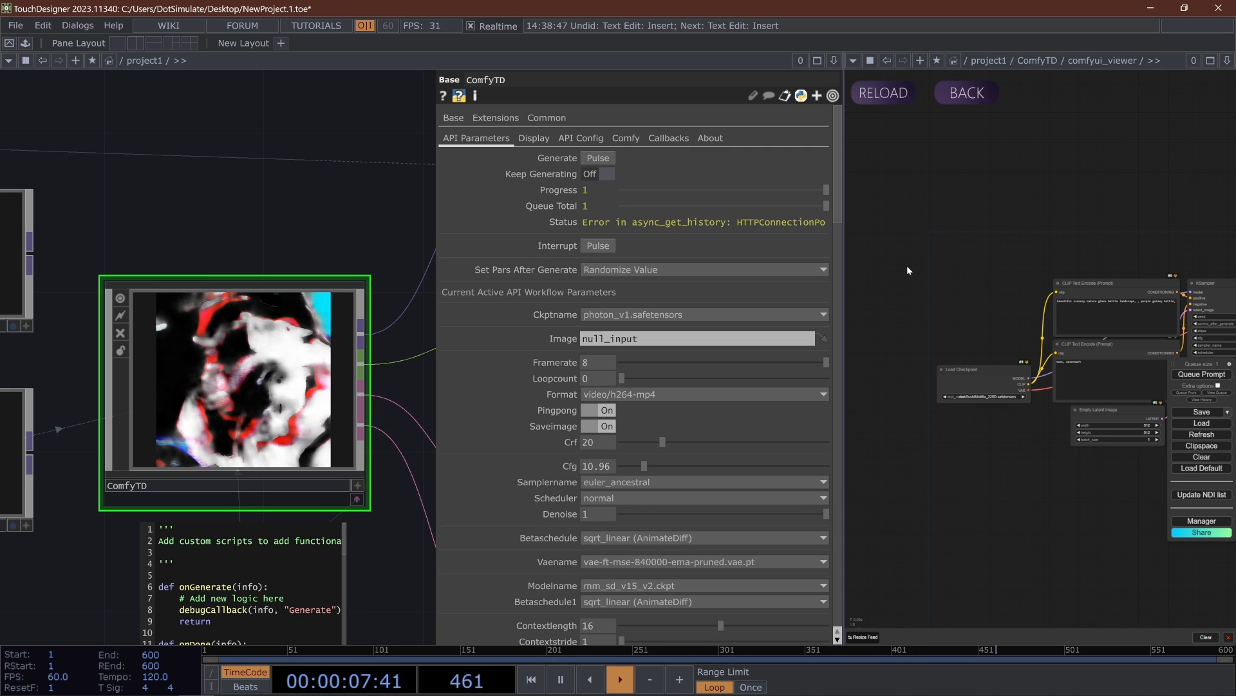
# - Look at the NDI Receive Image and NDI Send Image nodes in the ComfyUI viewer
pyautogui.moveTo(1219, 190); pyautogui.dragTo(944, 211)
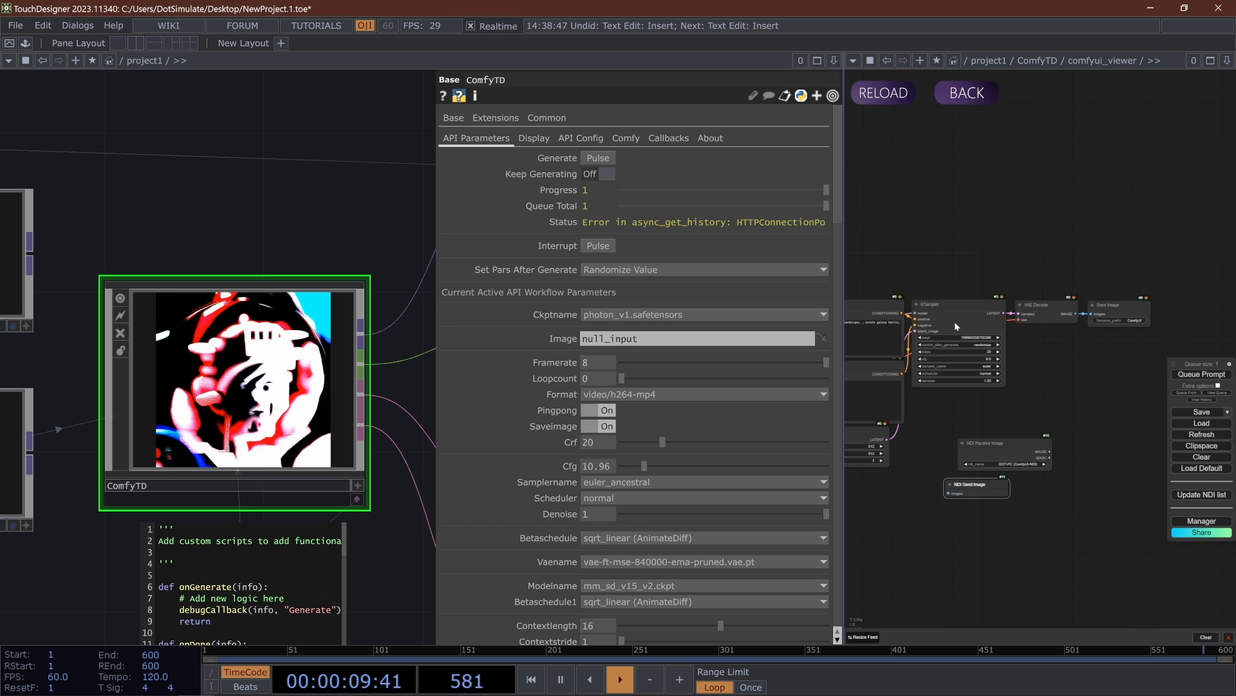
pyautogui.scroll(5, 1010, 412)
pyautogui.moveTo(1016, 354); pyautogui.dragTo(978, 279)
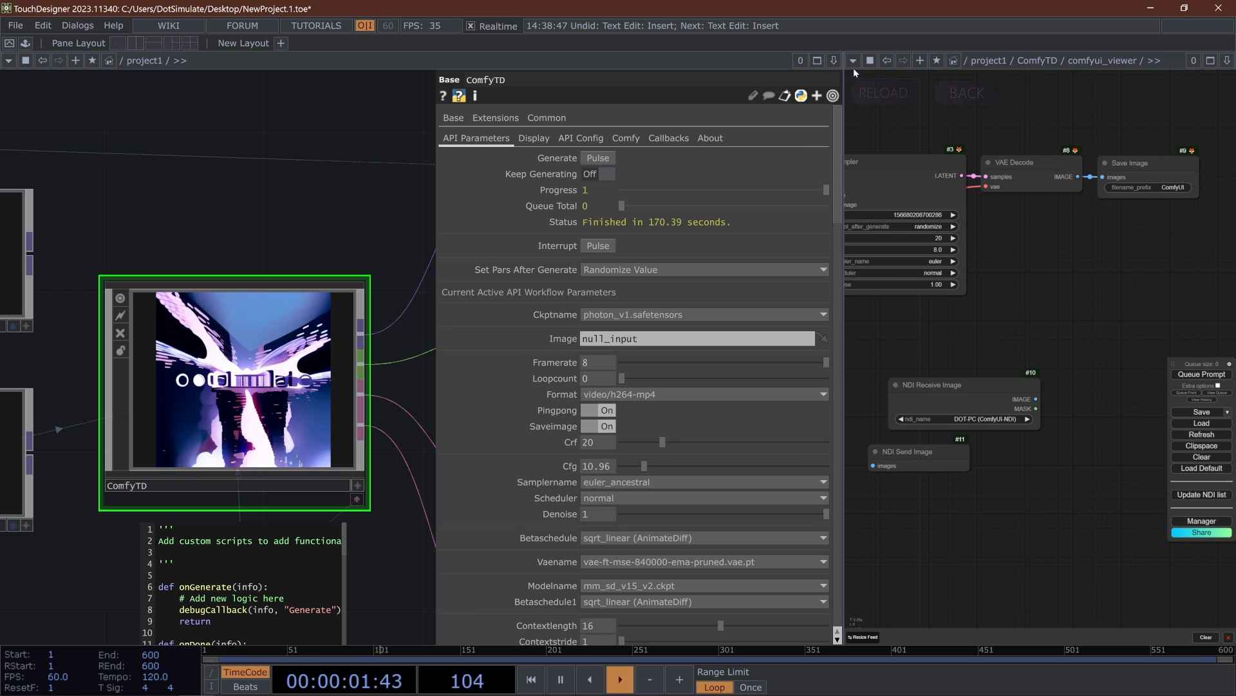
# - Examine the generated animation on the ComfyTD node and its connected null outputs in the network
pyautogui.scroll(5, 232, 408)
pyautogui.scroll(-3, 222, 415)
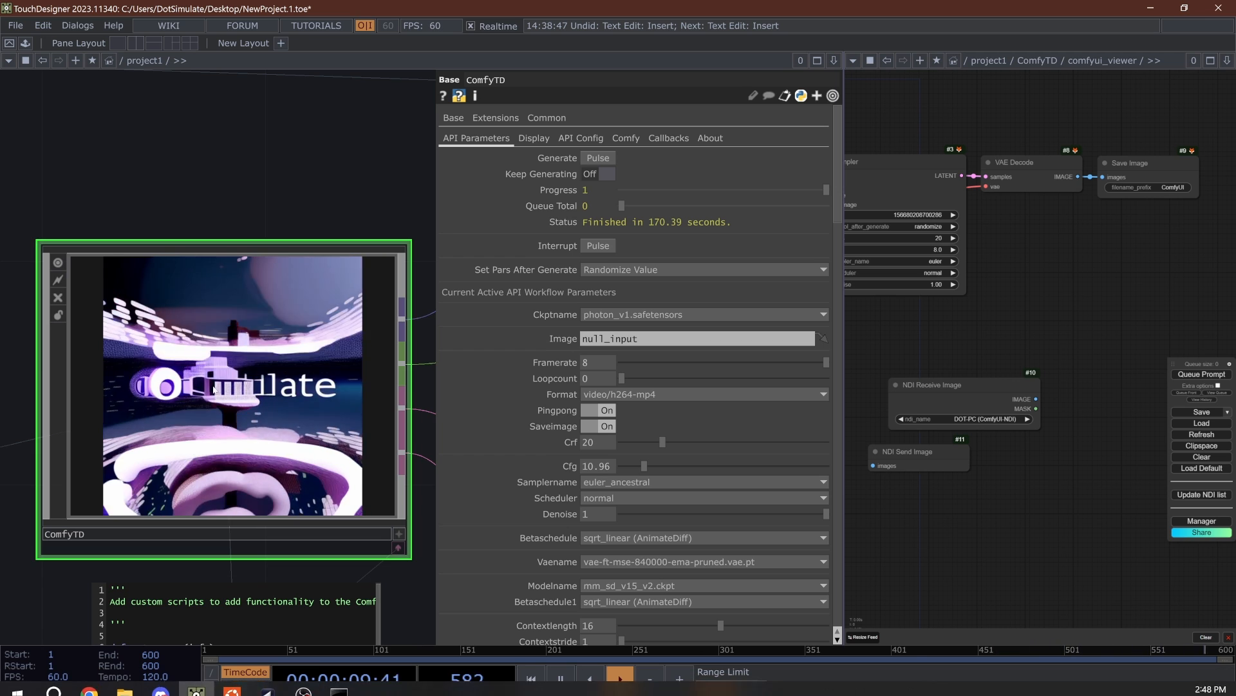
pyautogui.scroll(3, 195, 379)
pyautogui.scroll(-3, 195, 380)
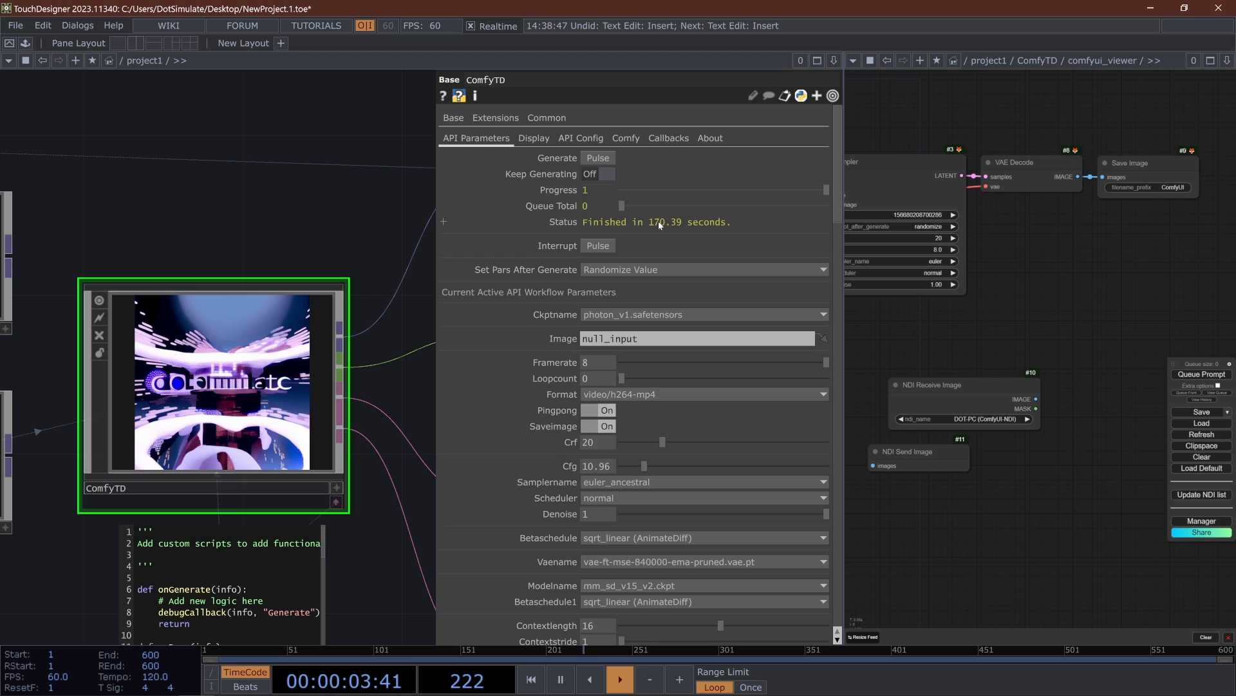
pyautogui.scroll(3, 270, 403)
pyautogui.scroll(-5, 270, 403)
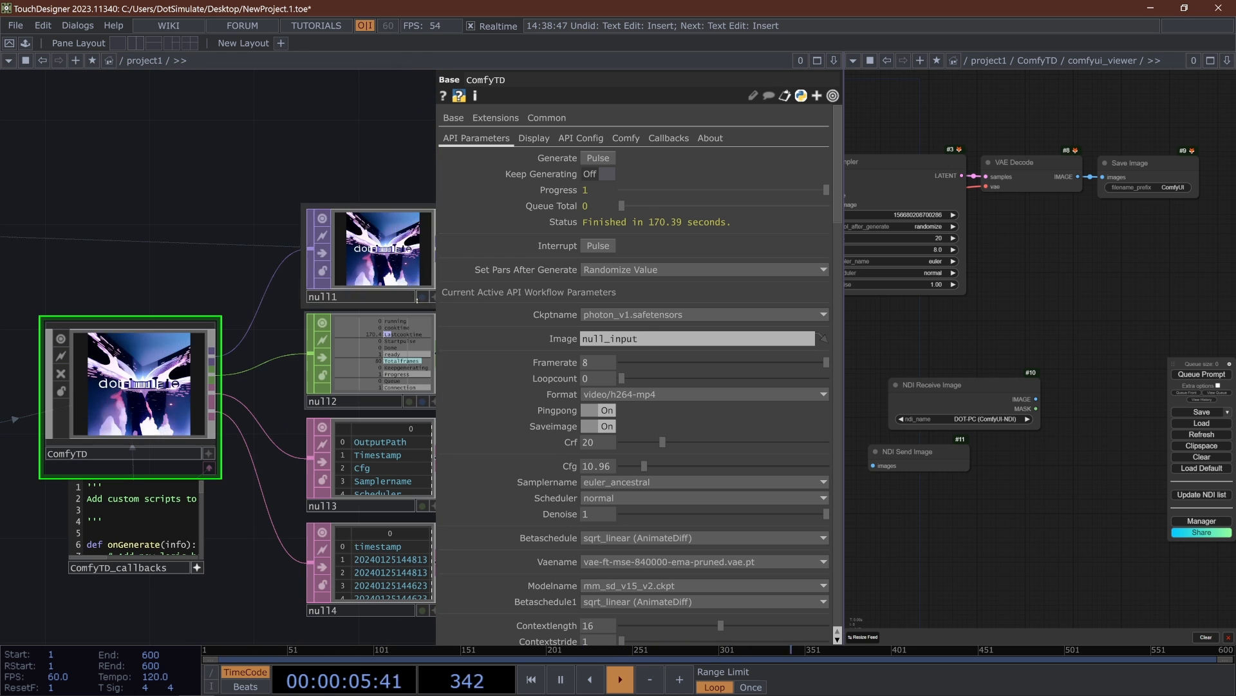
pyautogui.middleClick(395, 213)
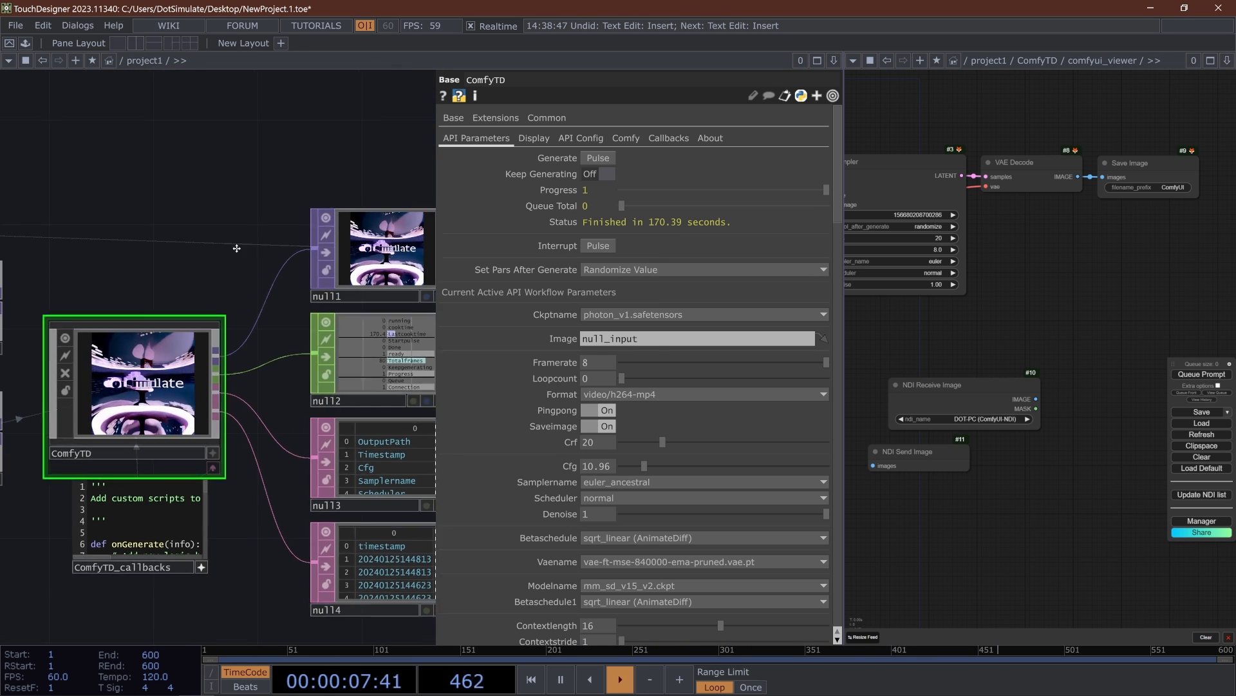
pyautogui.moveTo(387, 289); pyautogui.dragTo(527, 242)
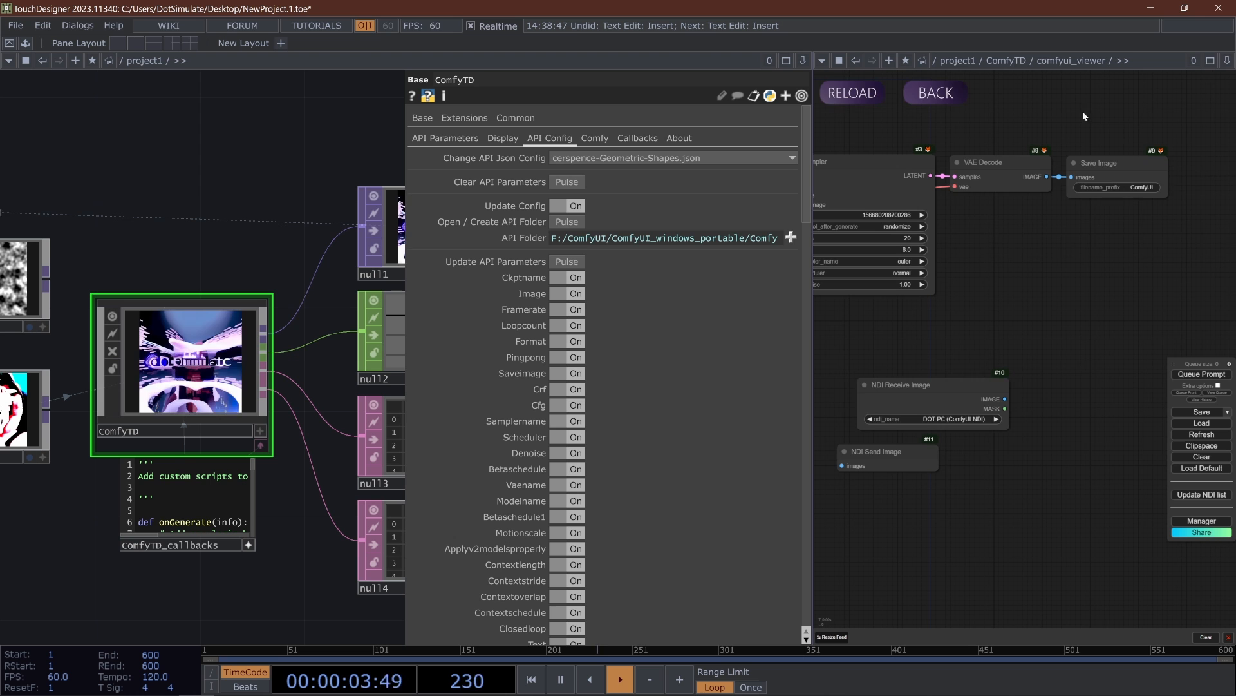
# - Widen the network pane, maximize the ComfyUI viewer and move both NDI nodes below the KSampler with more space between them
pyautogui.moveTo(810, 108); pyautogui.dragTo(1061, 103)
pyautogui.click(1217, 63)
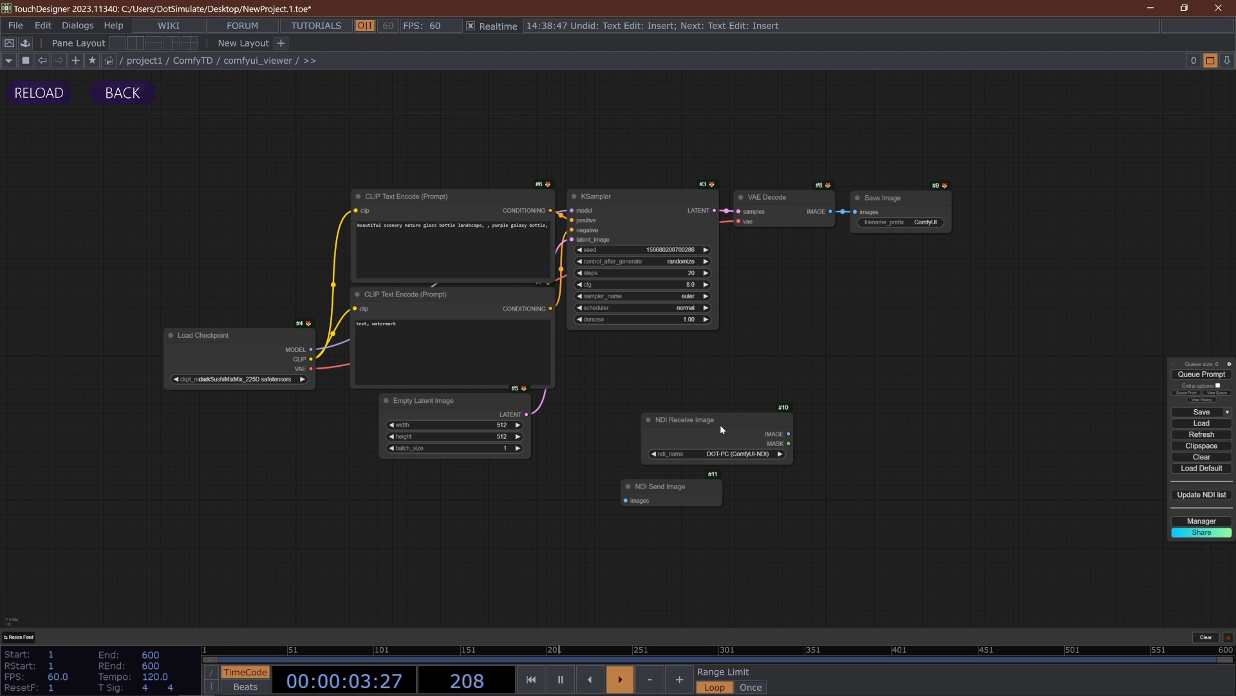
pyautogui.moveTo(720, 424); pyautogui.dragTo(760, 372)
pyautogui.moveTo(692, 478); pyautogui.dragTo(779, 437)
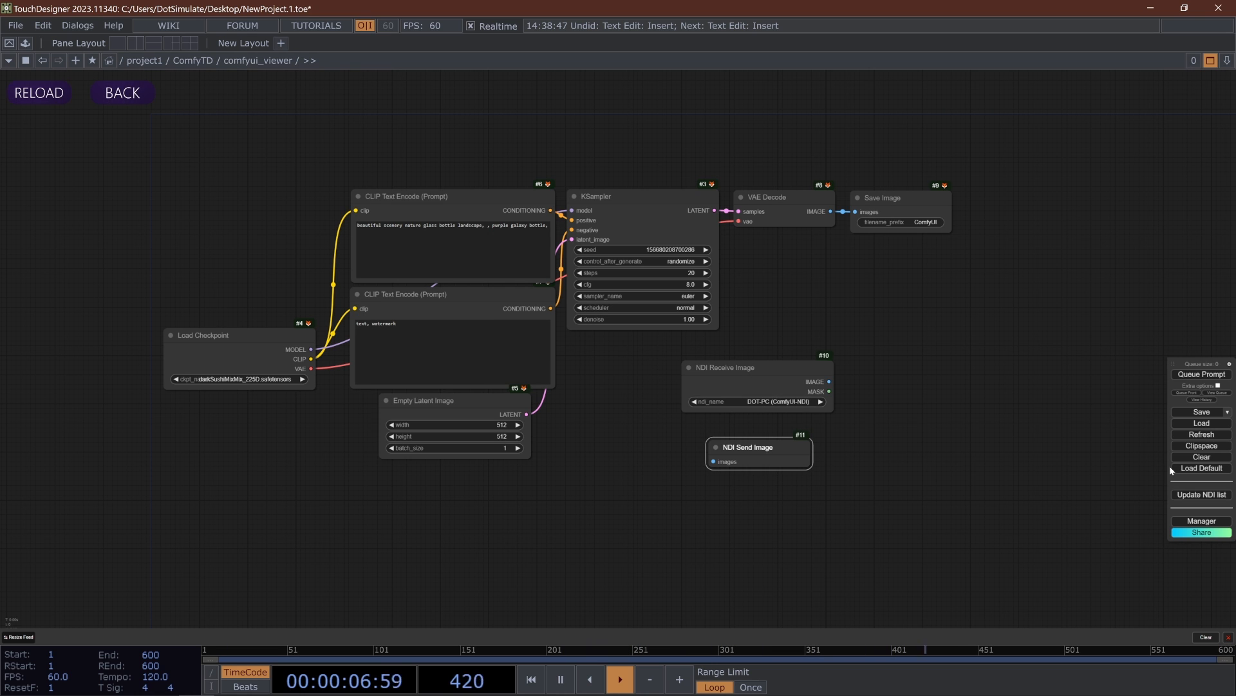
# - Restore the split pane layout and add an NDI Out TOP to the project network above null1
pyautogui.click(121, 93)
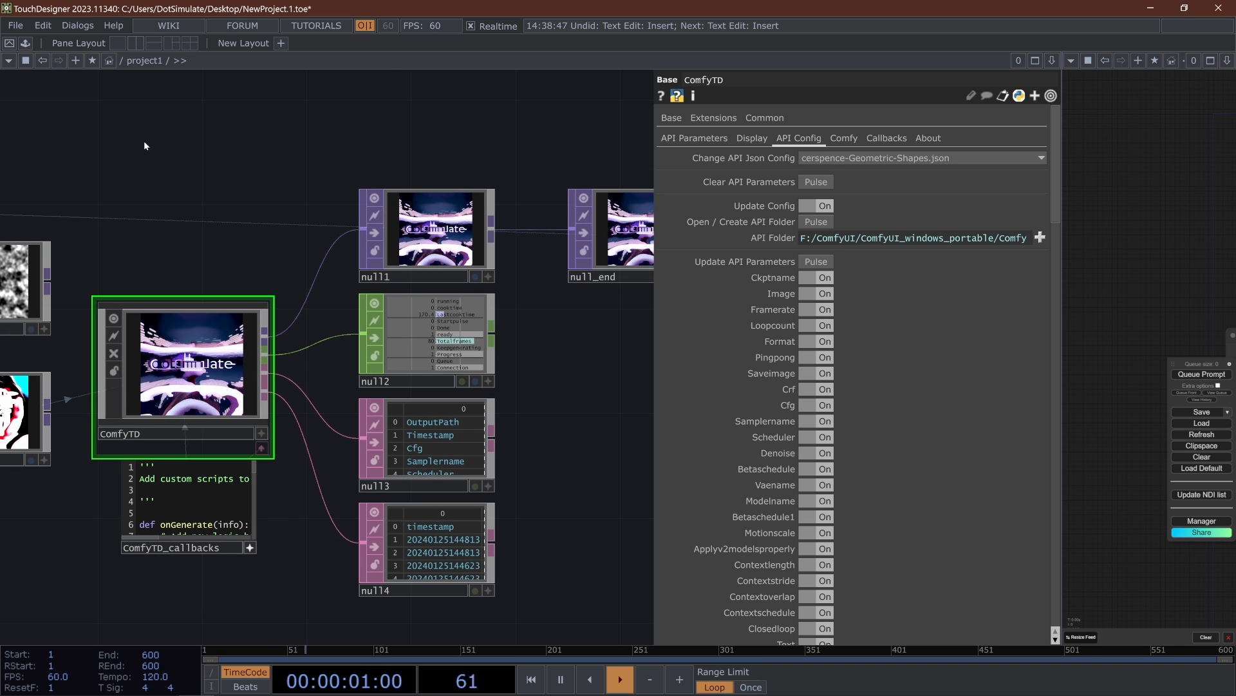
pyautogui.press('Tab')
pyautogui.write('m')
pyautogui.press('BackSpace')
pyautogui.write('ndi')
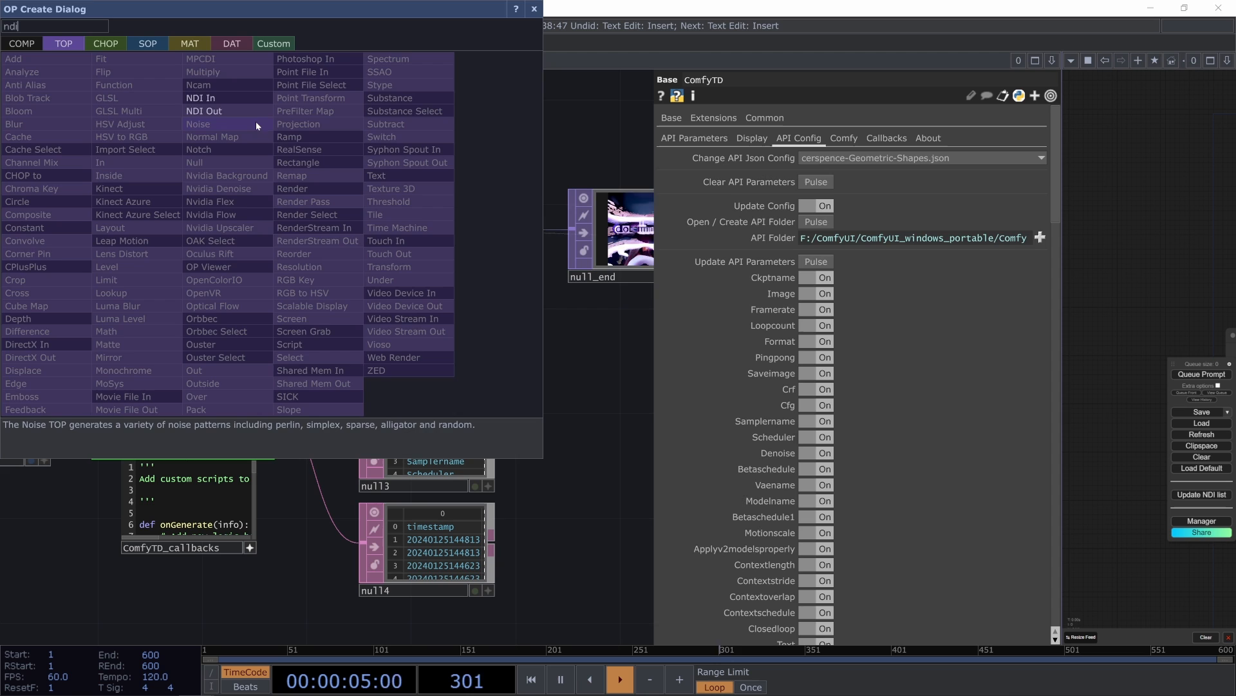
pyautogui.click(204, 110)
pyautogui.click(312, 137)
# - Connect null_end's output to the NDI Out TOP and position the TOP above null1 and null_end
pyautogui.moveTo(702, 229); pyautogui.dragTo(162, 205)
pyautogui.moveTo(205, 190); pyautogui.dragTo(414, 137)
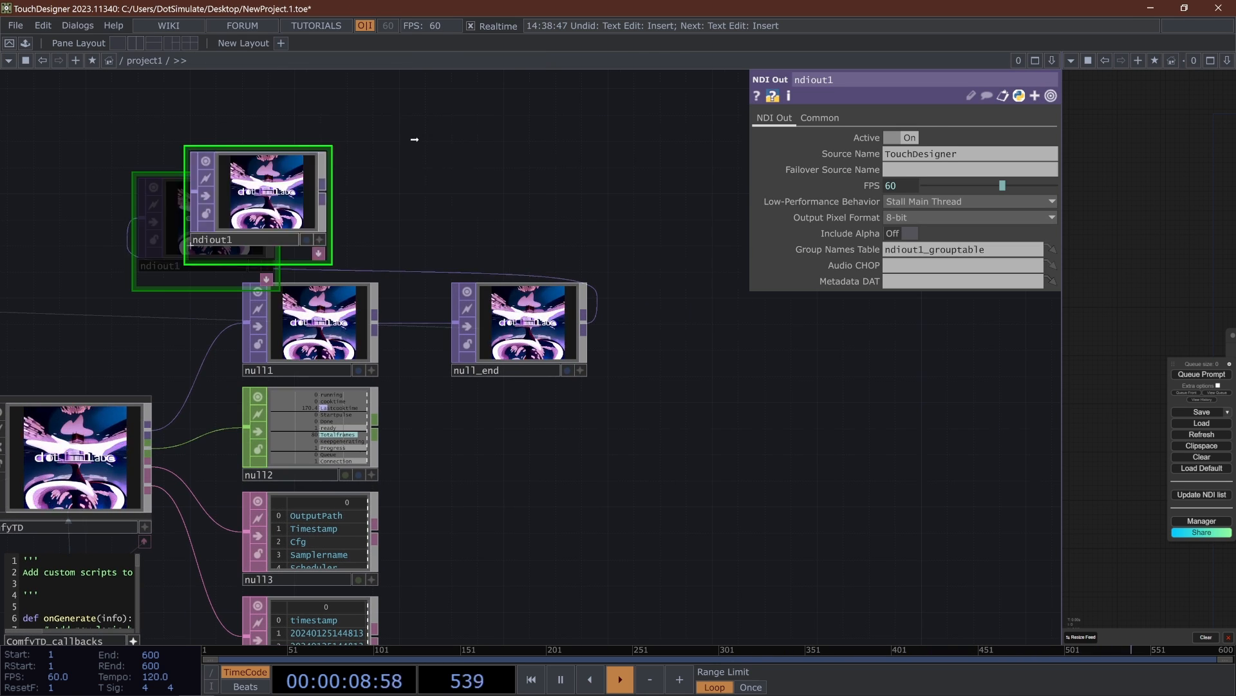
pyautogui.moveTo(960, 155); pyautogui.dragTo(819, 152)
pyautogui.moveTo(679, 181); pyautogui.dragTo(684, 180)
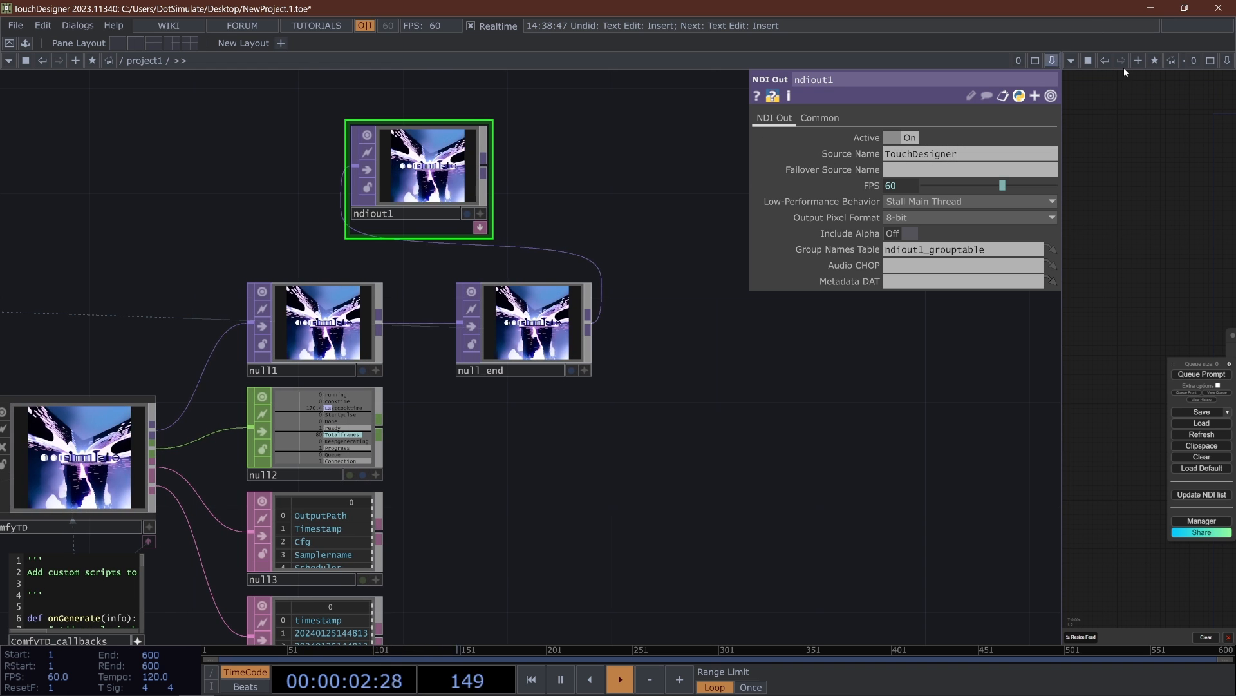
# - Maximize the ComfyUI viewer and replace the existing NDI Receive Image node with a newly added NDI_LoadImage node above NDI Send Image
pyautogui.click(1211, 61)
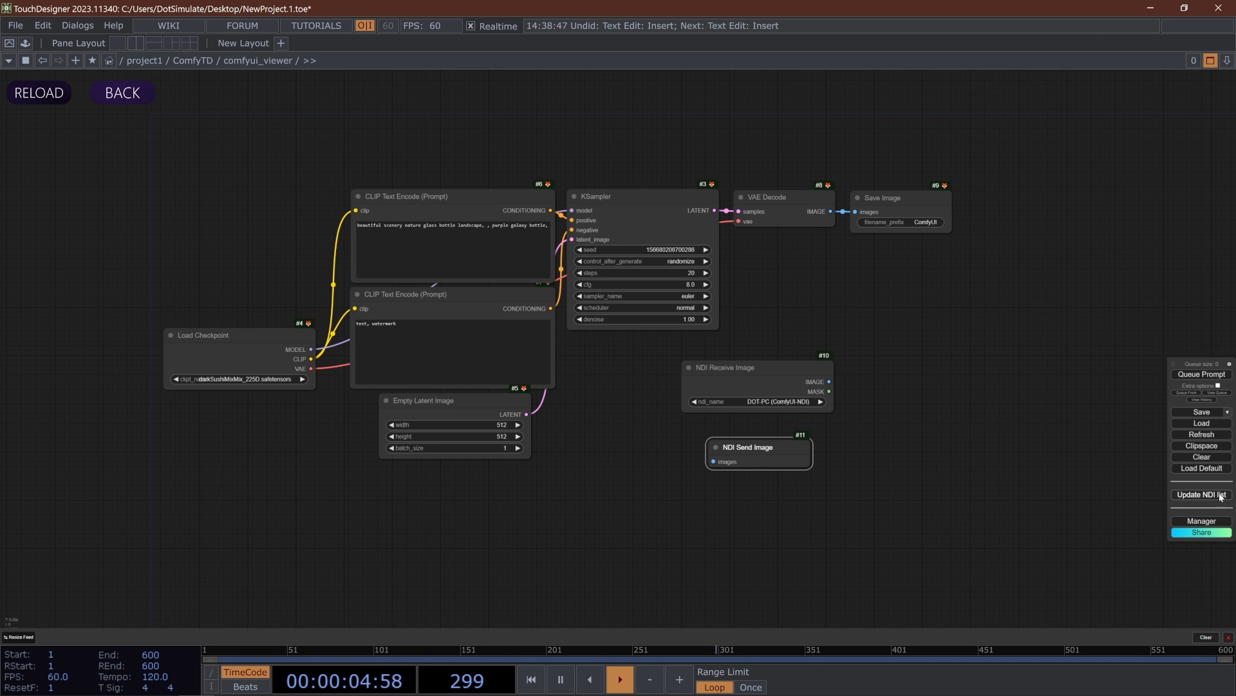
pyautogui.scroll(6, 811, 420)
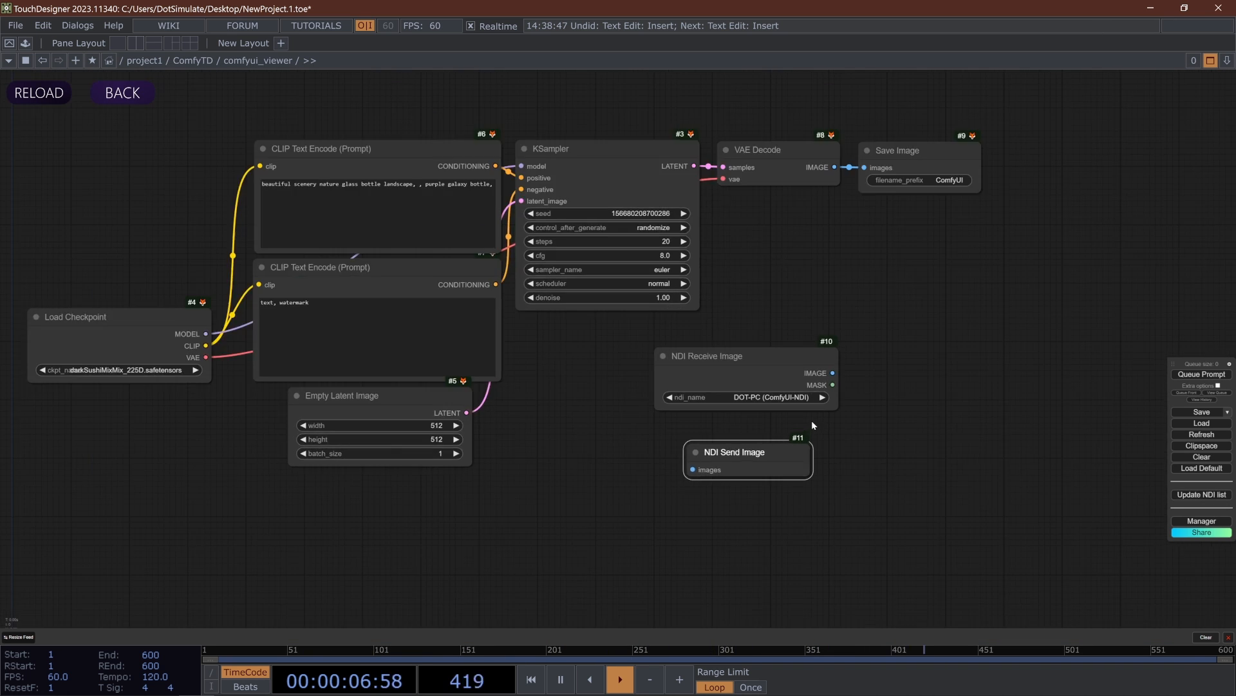
pyautogui.click(757, 380)
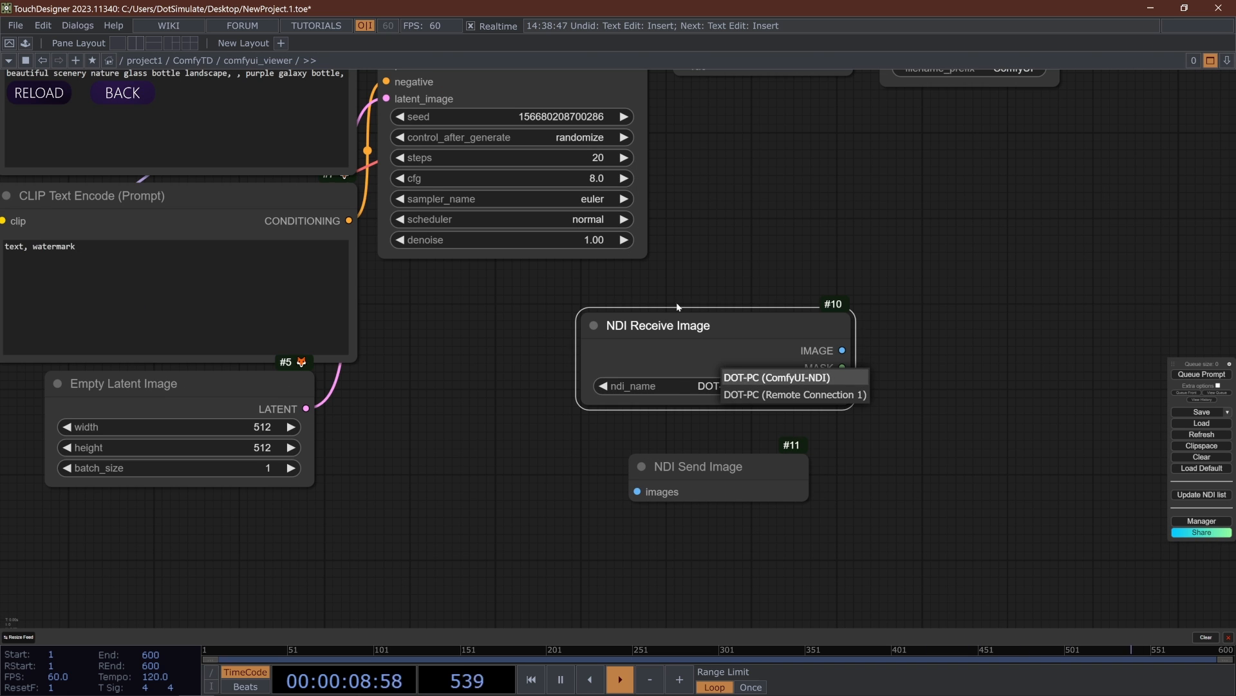
pyautogui.click(757, 378)
pyautogui.press('Delete')
pyautogui.doubleClick(687, 311)
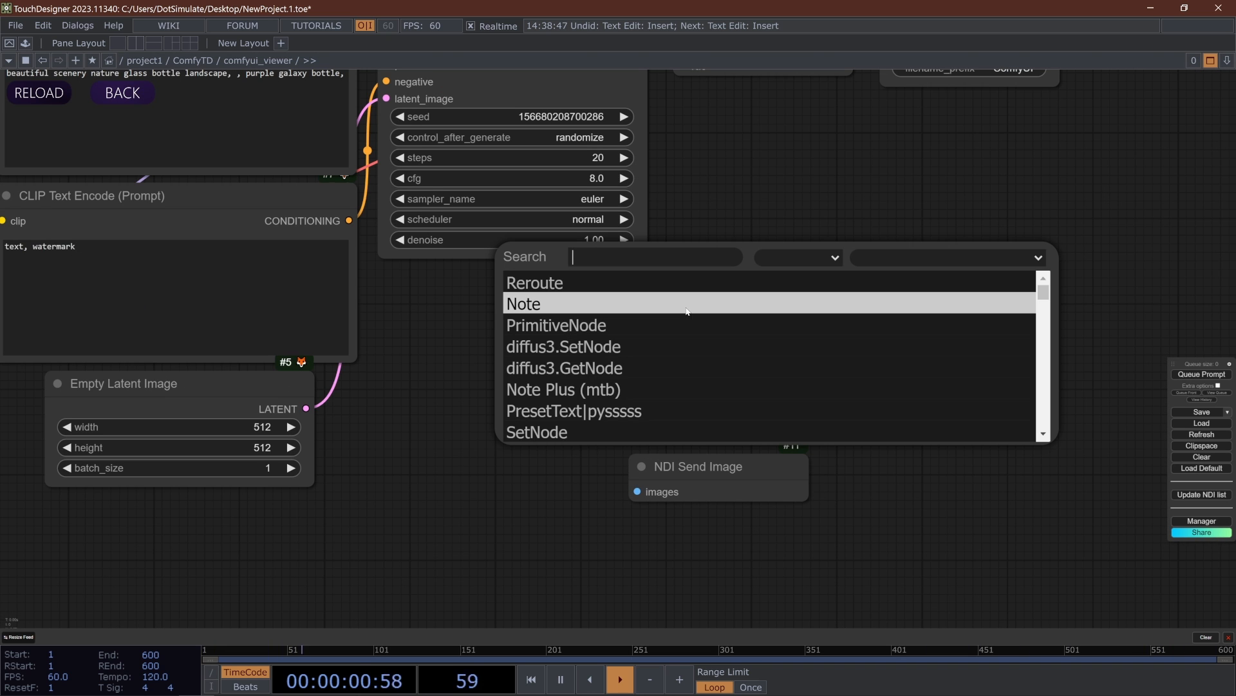
pyautogui.write('ndi')
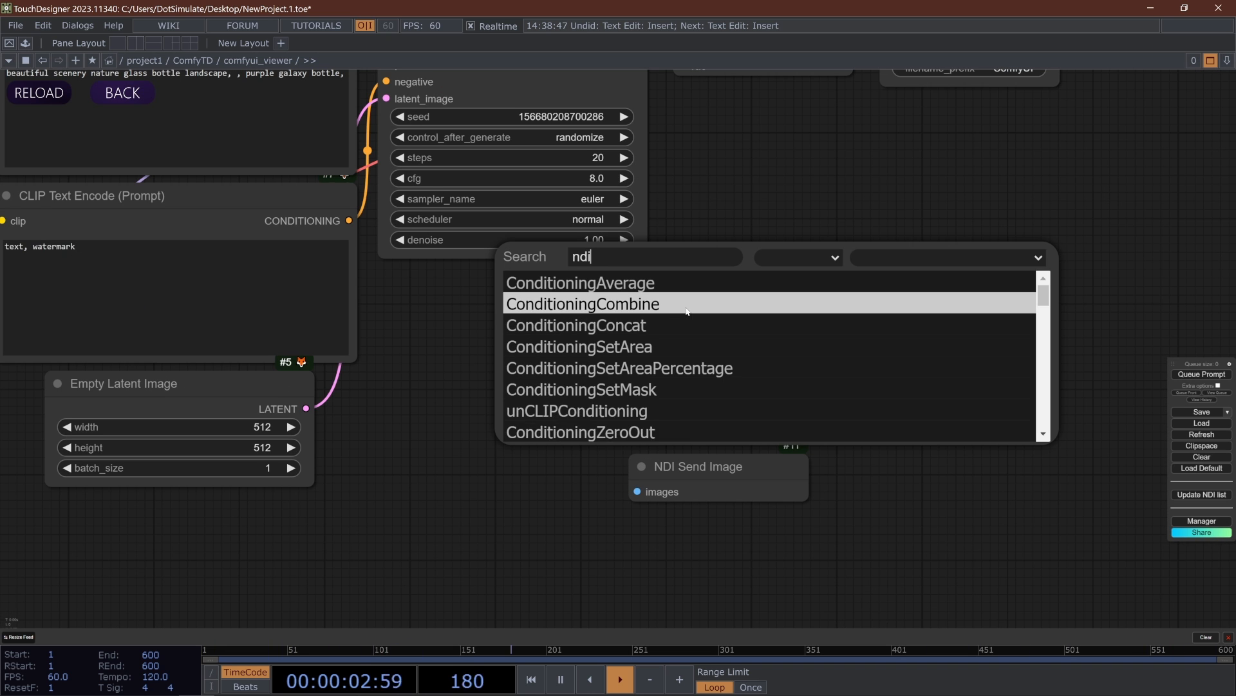
pyautogui.scroll(-12, 675, 336)
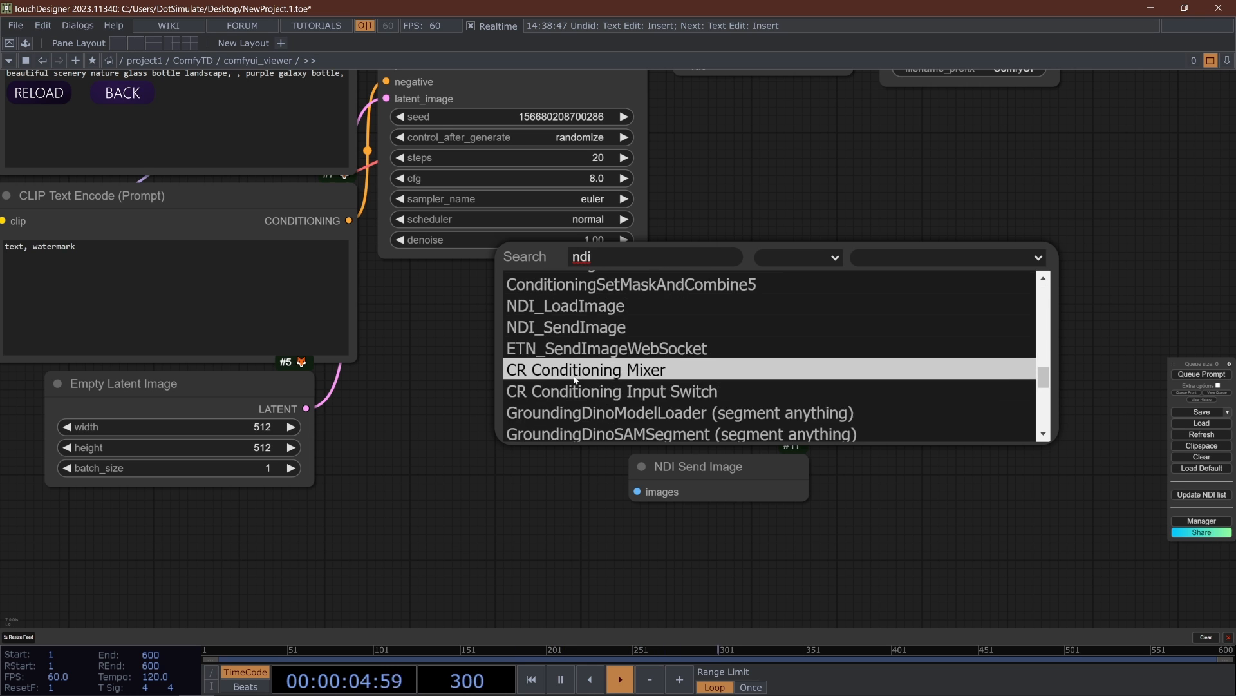
pyautogui.scroll(2, 569, 354)
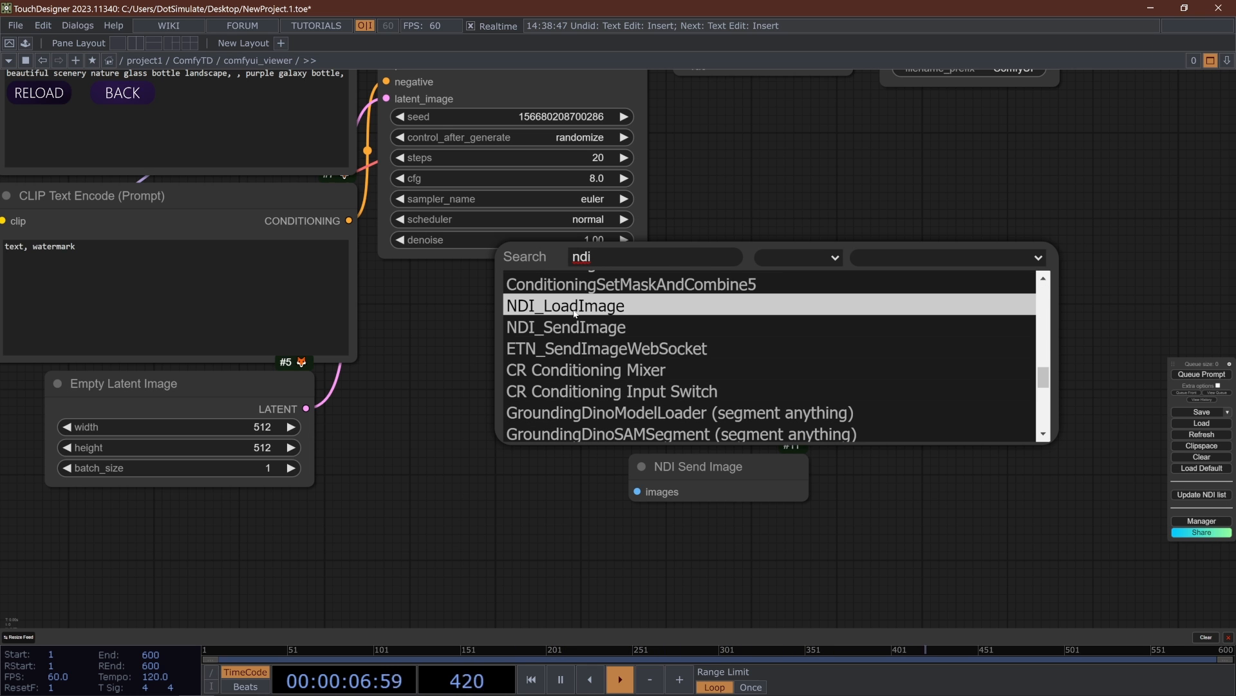
pyautogui.click(599, 312)
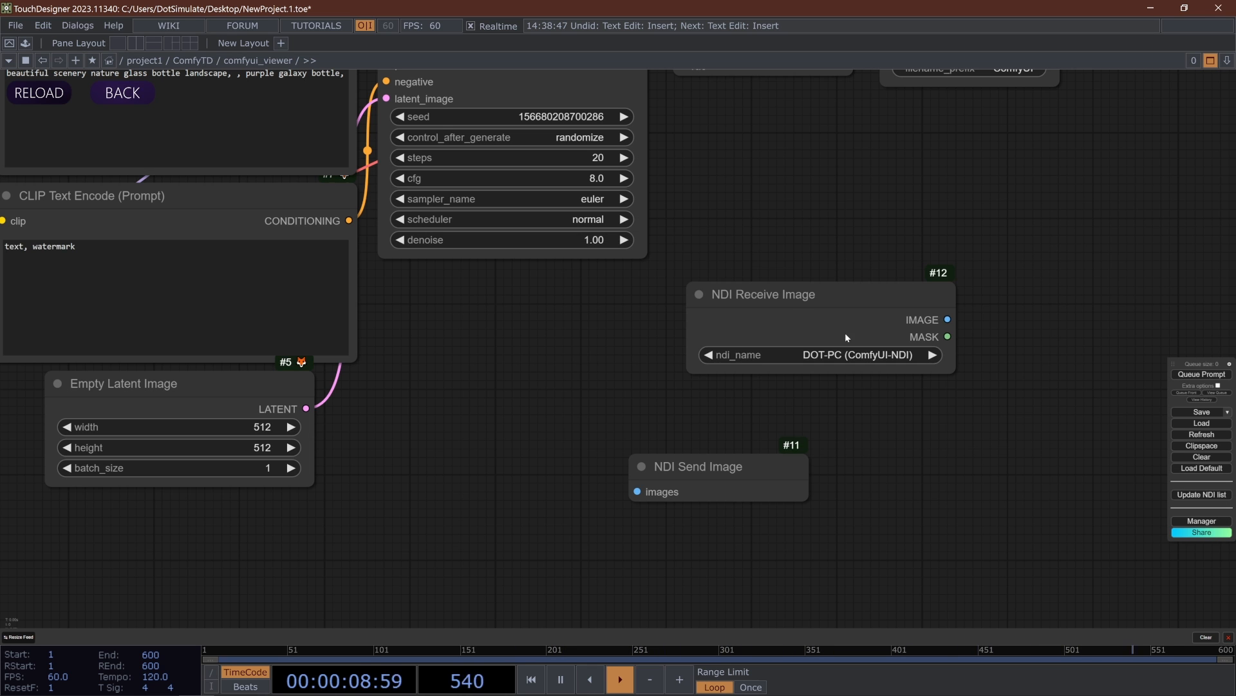
# - Refresh the available NDI sources and set the new NDI Receive Image node's ndi_name to DOT-PC (TouchDesigner)
pyautogui.click(882, 357)
pyautogui.click(904, 355)
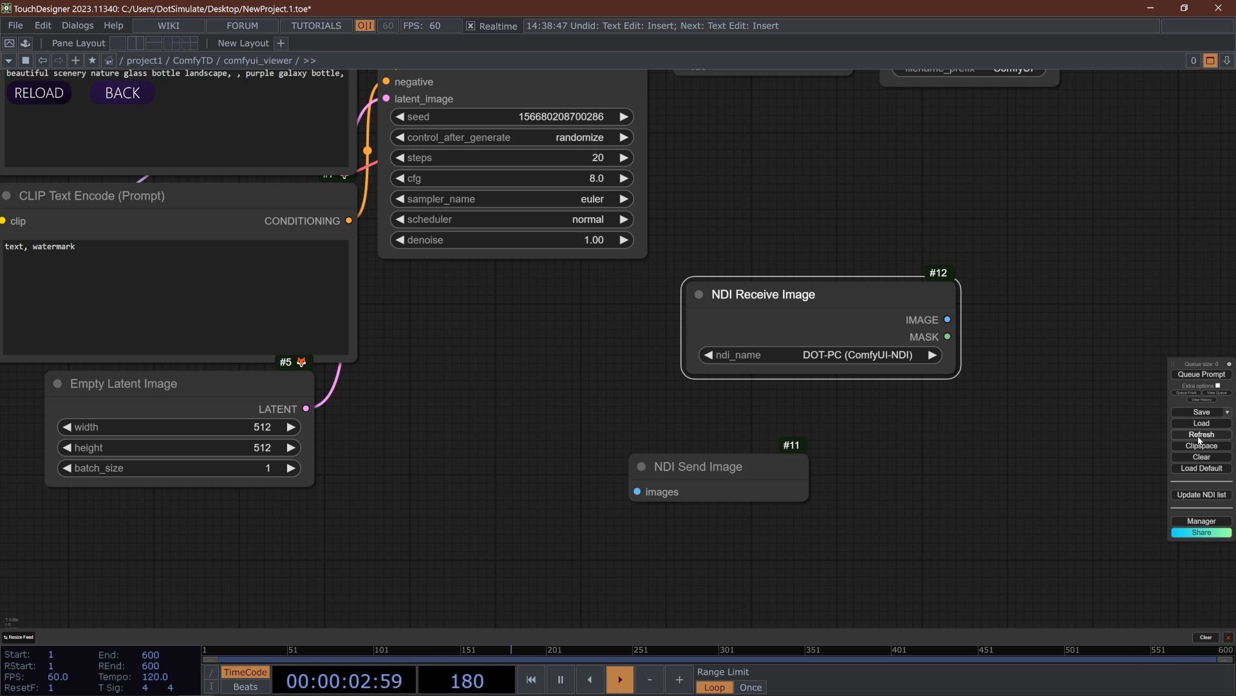
pyautogui.click(861, 358)
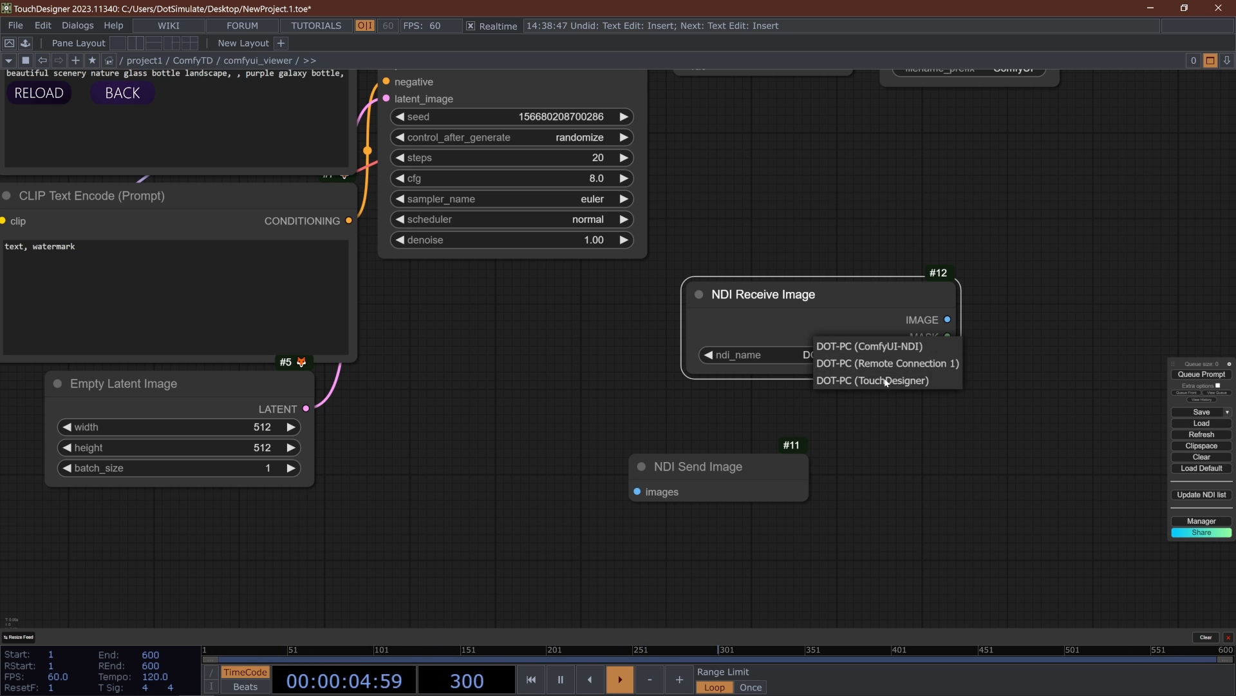
pyautogui.click(876, 379)
# - Move the NDI Receive Image node to the empty area below the Load Checkpoint node
pyautogui.moveTo(825, 310); pyautogui.dragTo(736, 328)
pyautogui.moveTo(700, 367); pyautogui.dragTo(698, 369)
pyautogui.scroll(-4, 647, 376)
pyautogui.moveTo(570, 369); pyautogui.dragTo(840, 385)
pyautogui.moveTo(931, 405); pyautogui.dragTo(329, 523)
pyautogui.moveTo(434, 514); pyautogui.dragTo(632, 509)
pyautogui.click(631, 513)
pyautogui.click(604, 513)
pyautogui.doubleClick(604, 513)
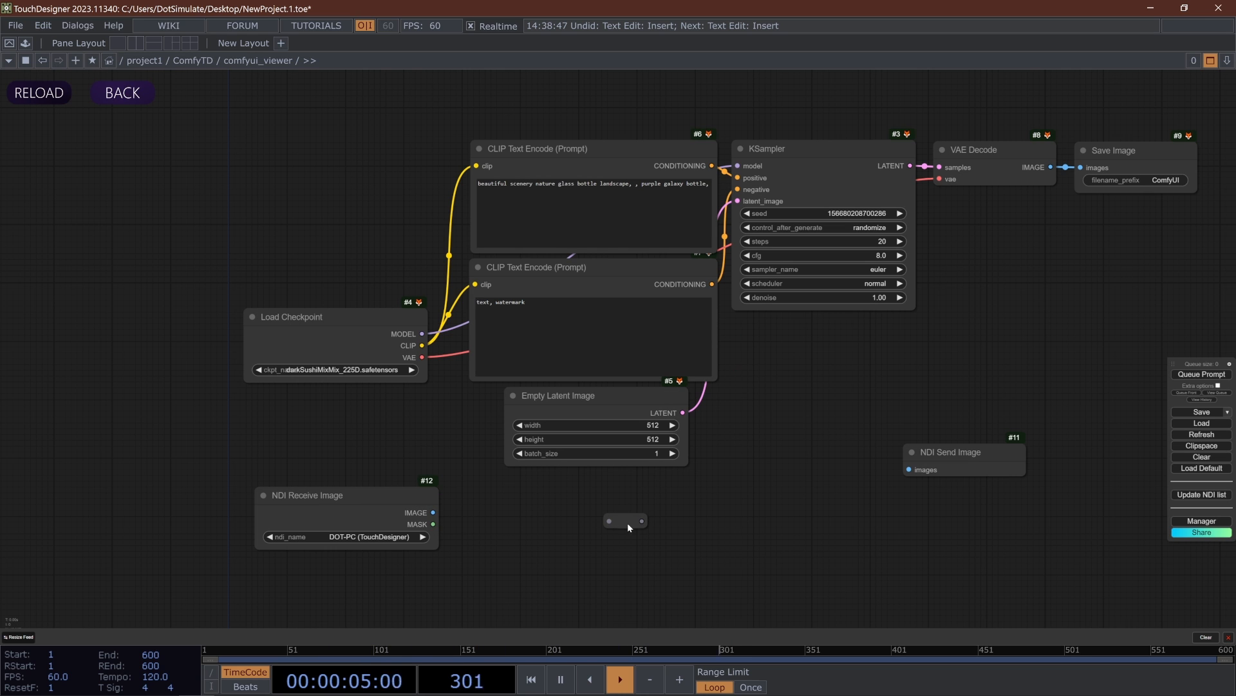
# - Add a VAE Encode node beside the NDI Receive Image node, below Empty Latent Image
pyautogui.doubleClick(570, 526)
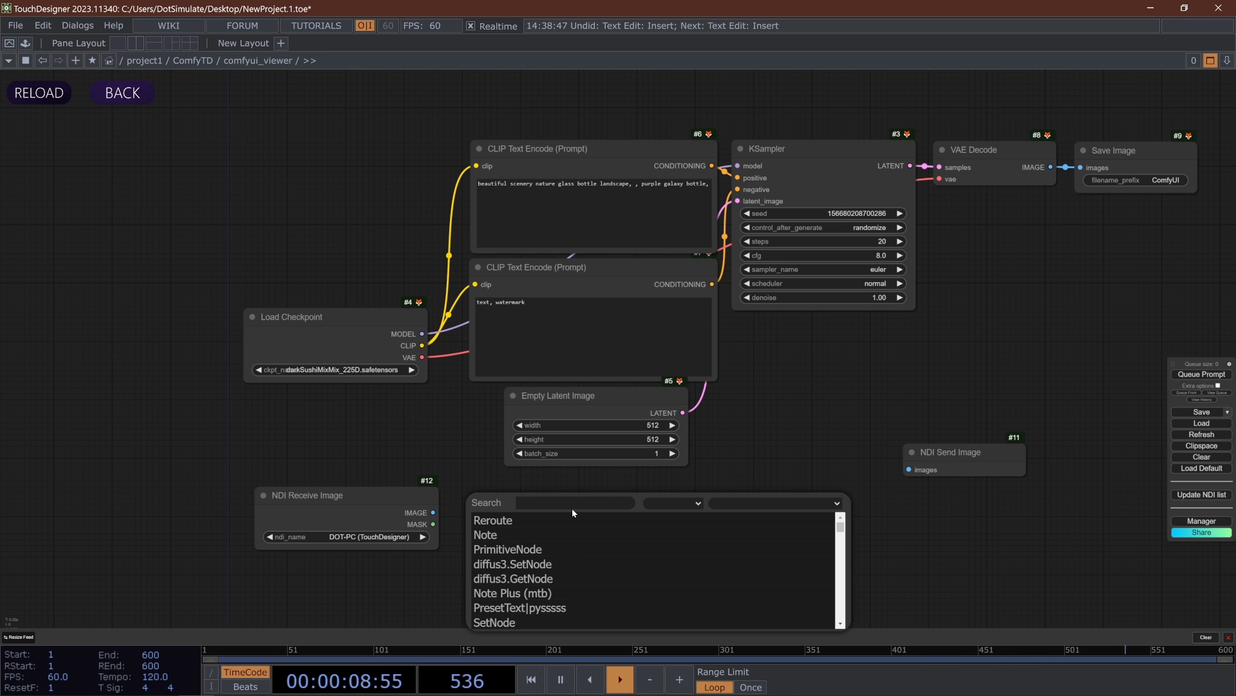
pyautogui.write('vae')
pyautogui.click(533, 530)
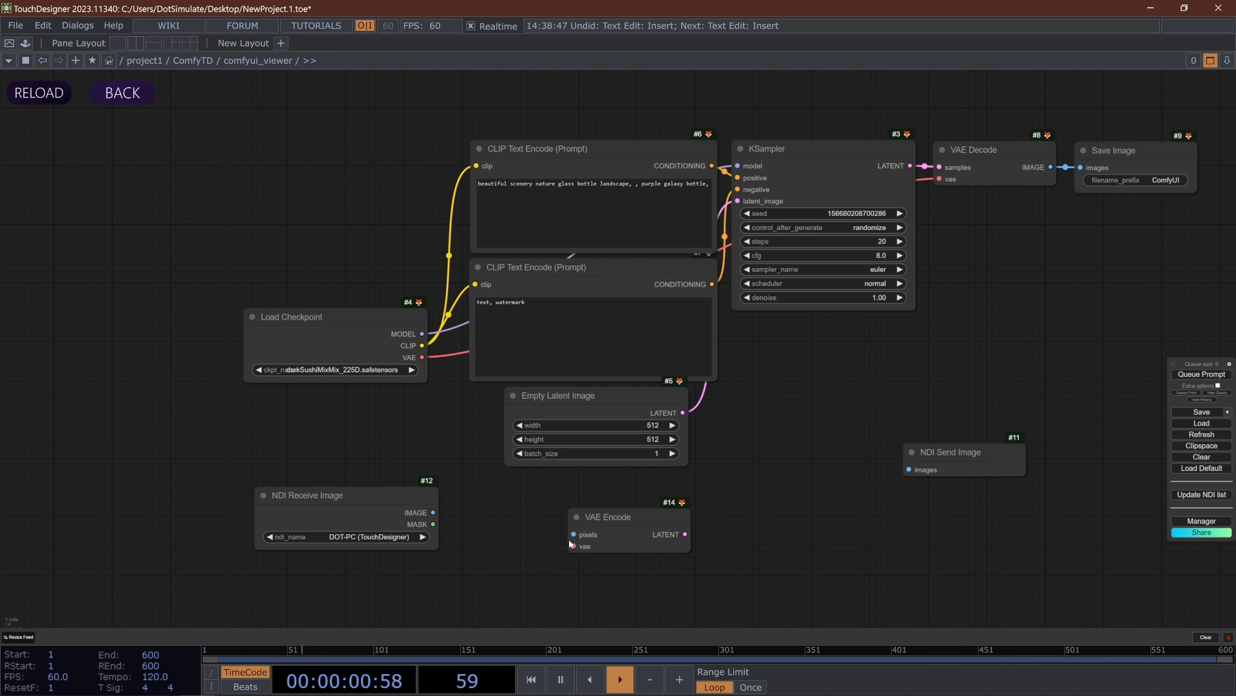
# - Wire the NDI image and the checkpoint's VAE into VAE Encode, and its LATENT output into the KSampler's latent_image
pyautogui.moveTo(573, 535); pyautogui.dragTo(433, 512)
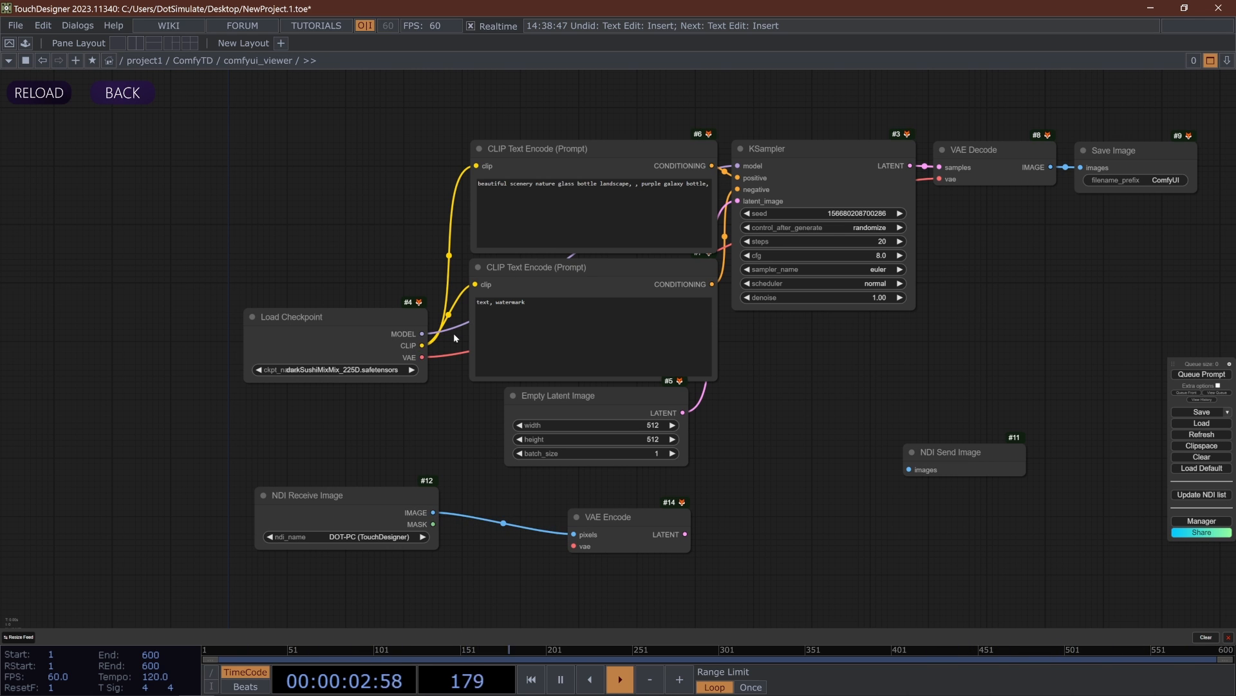
pyautogui.moveTo(422, 358); pyautogui.dragTo(581, 541)
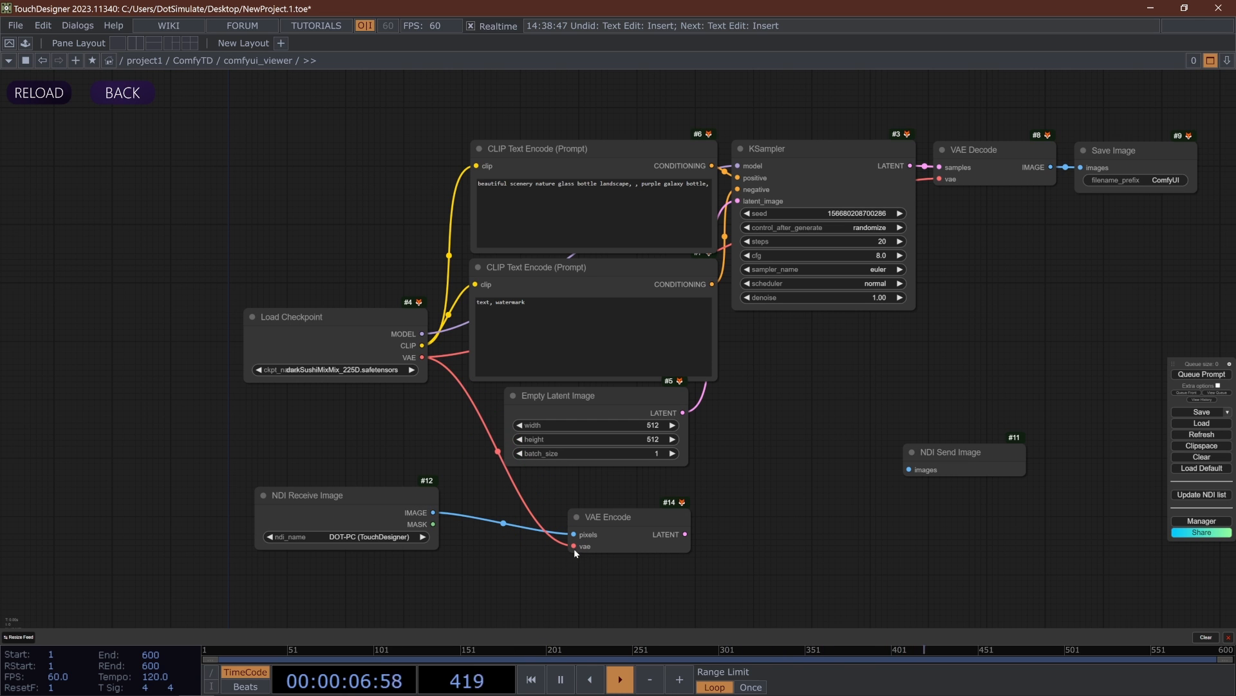
pyautogui.moveTo(685, 534); pyautogui.dragTo(738, 201)
# - Lower the NDI Receive Image node and connect its IMAGE output to a new Preview Image node placed below VAE Encode
pyautogui.moveTo(388, 545); pyautogui.dragTo(391, 599)
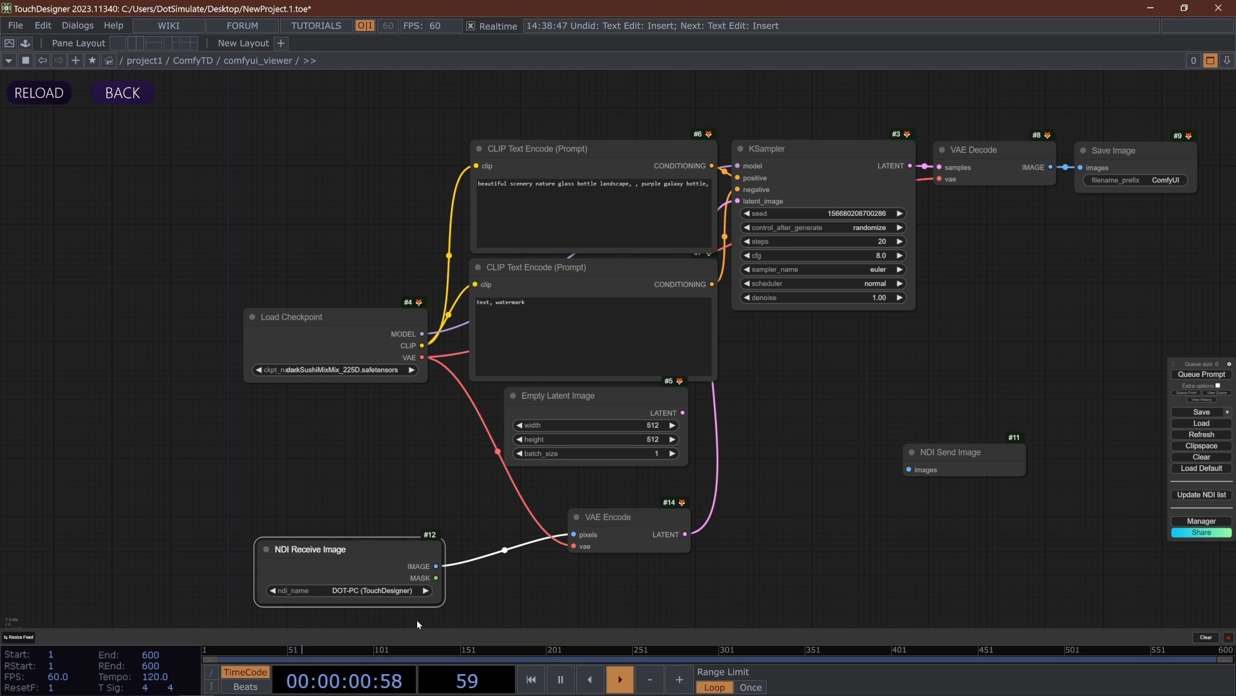
pyautogui.moveTo(488, 570); pyautogui.dragTo(511, 493)
pyautogui.doubleClick(511, 493)
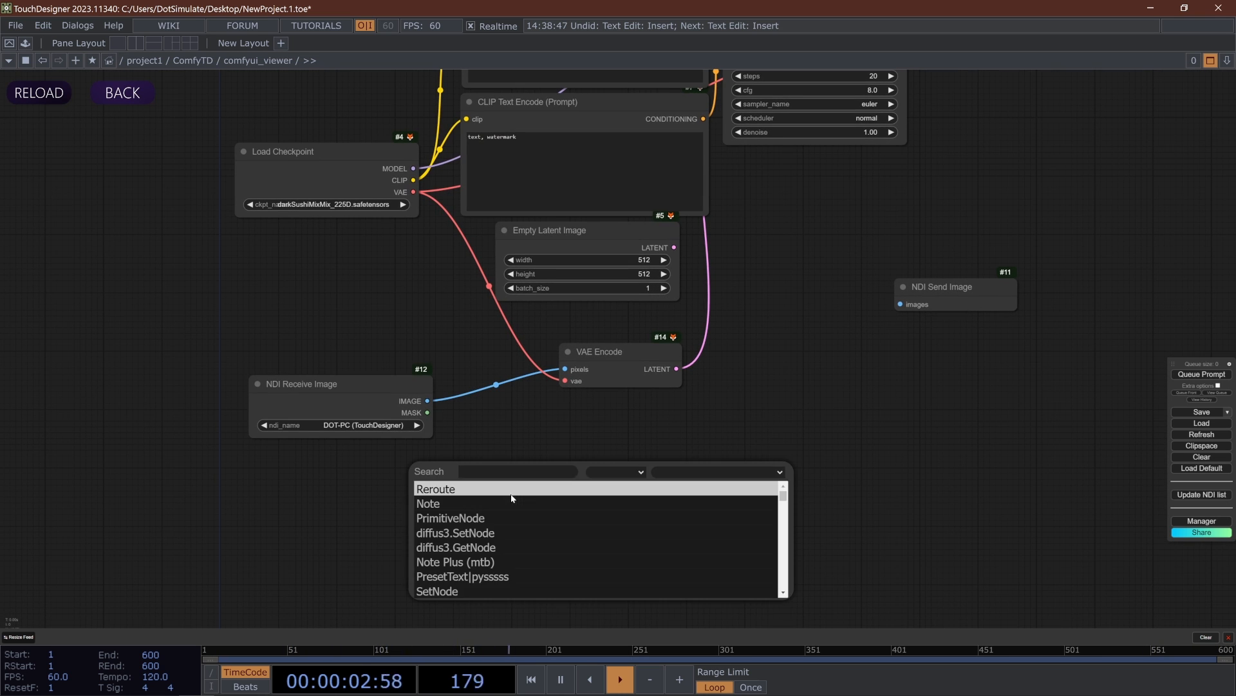
pyautogui.write('prev')
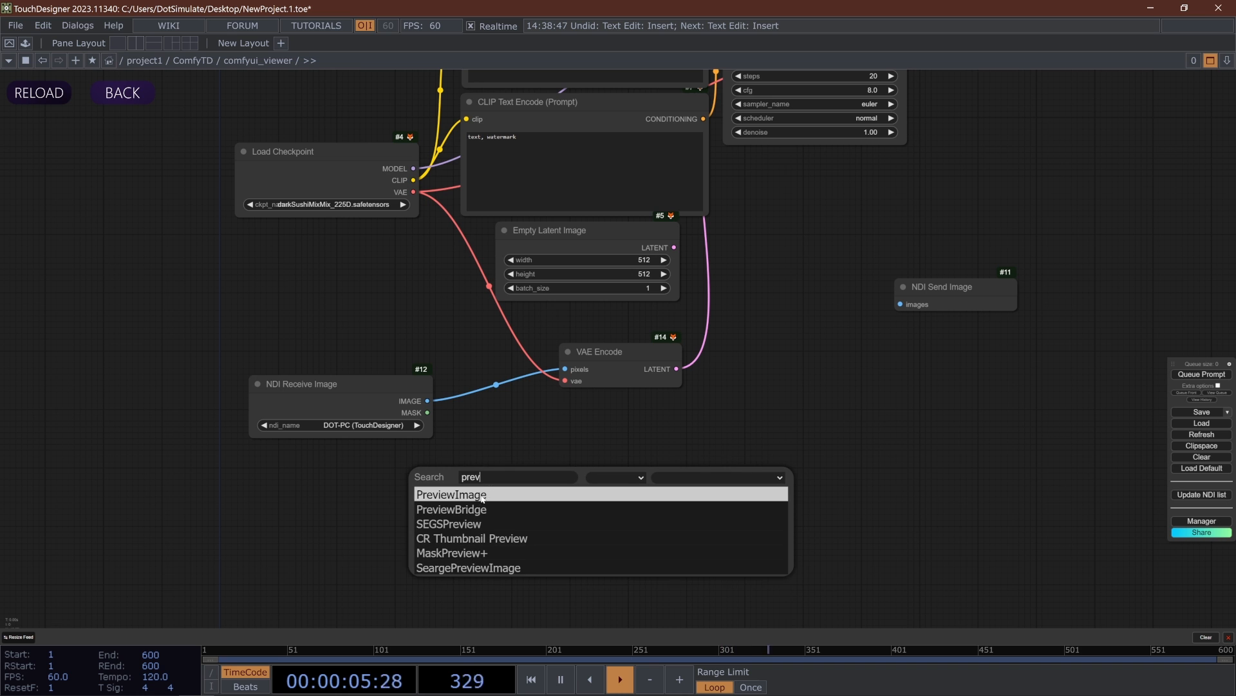
pyautogui.click(481, 495)
pyautogui.moveTo(549, 479); pyautogui.dragTo(533, 433)
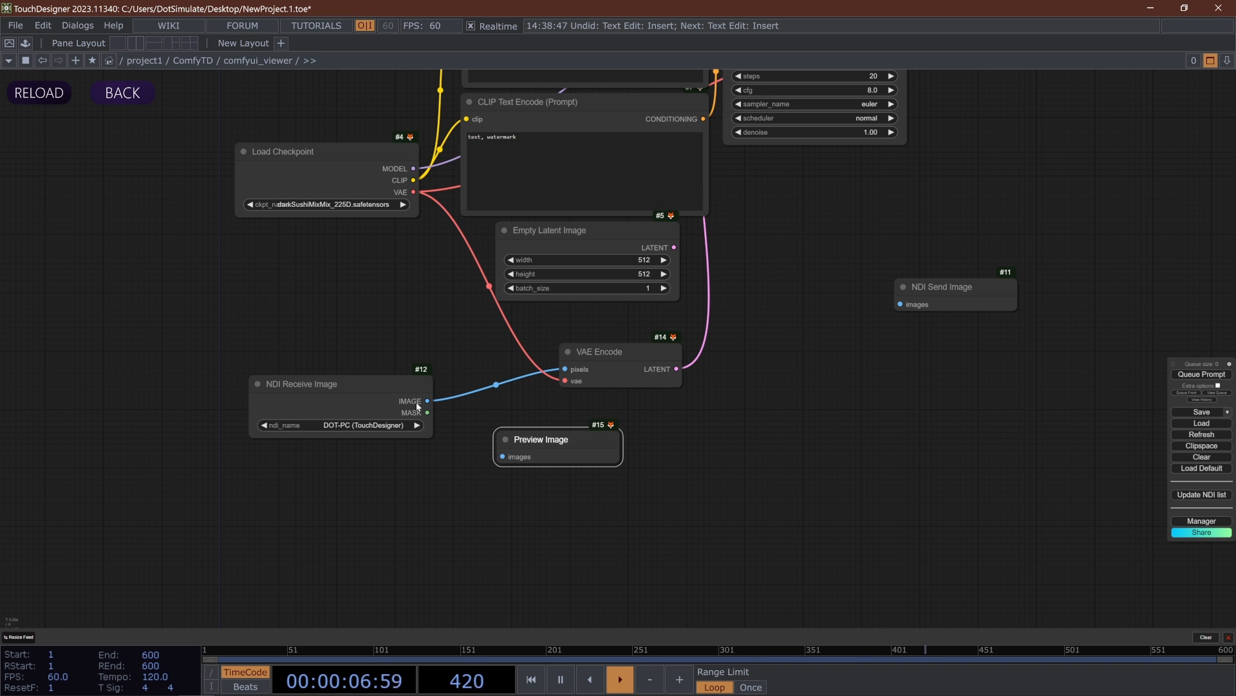
pyautogui.moveTo(428, 401); pyautogui.dragTo(503, 456)
# - Queue the prompt and remove the unconnected NDI Send Image node from the workflow
pyautogui.scroll(-2, 644, 527)
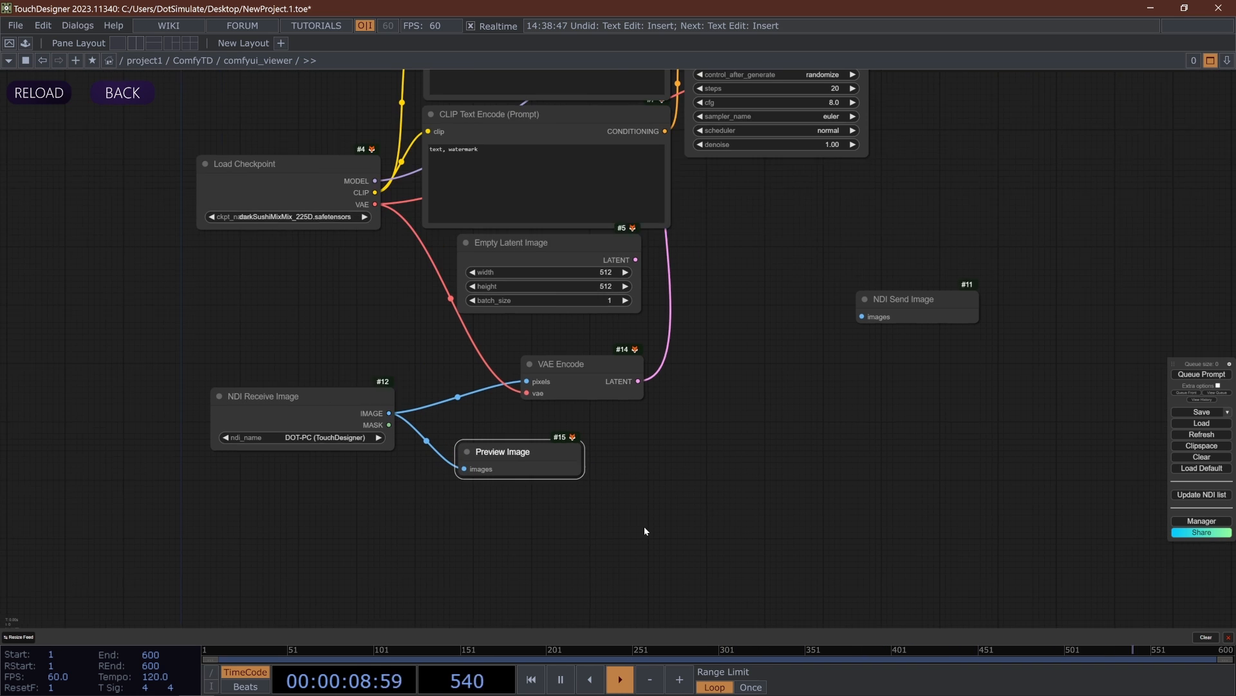
pyautogui.moveTo(674, 457); pyautogui.dragTo(639, 495)
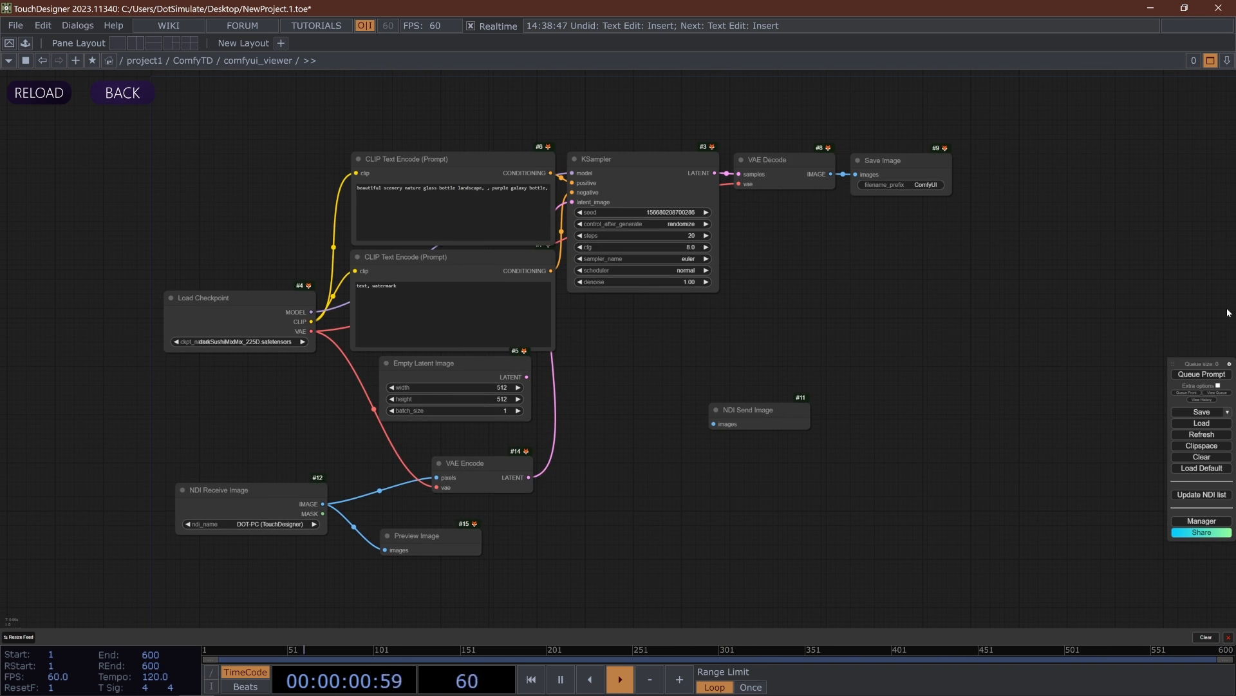
pyautogui.click(1205, 375)
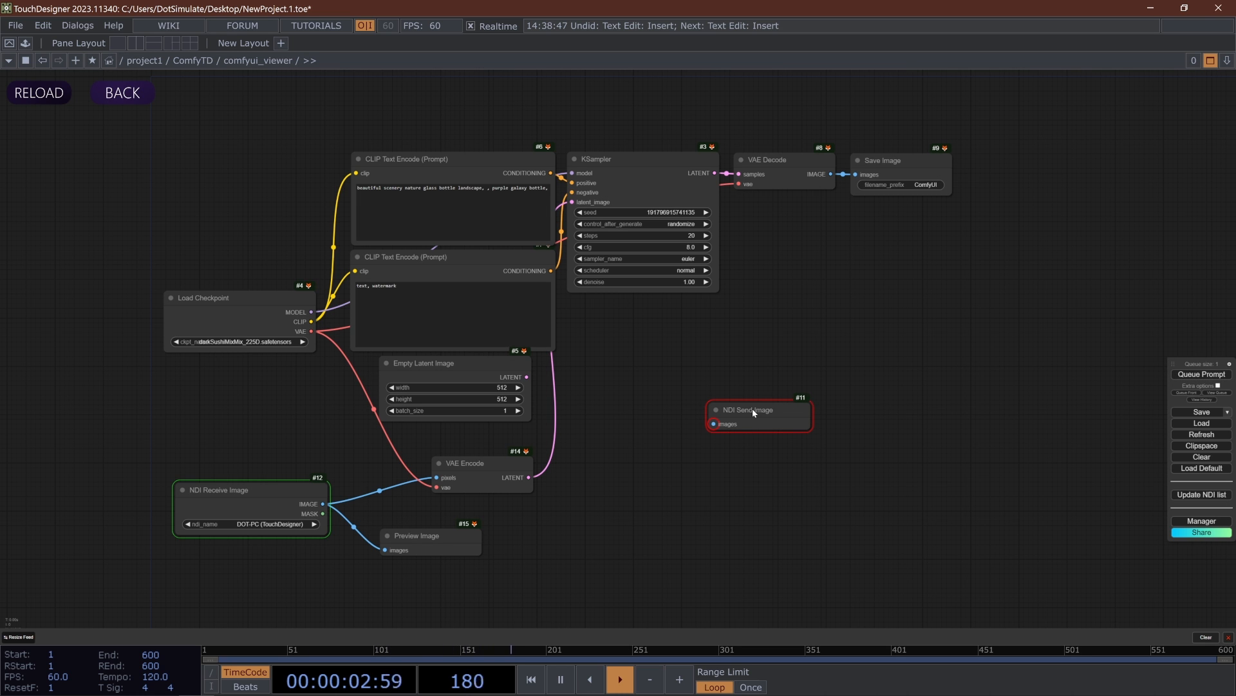
pyautogui.moveTo(695, 412); pyautogui.dragTo(763, 297)
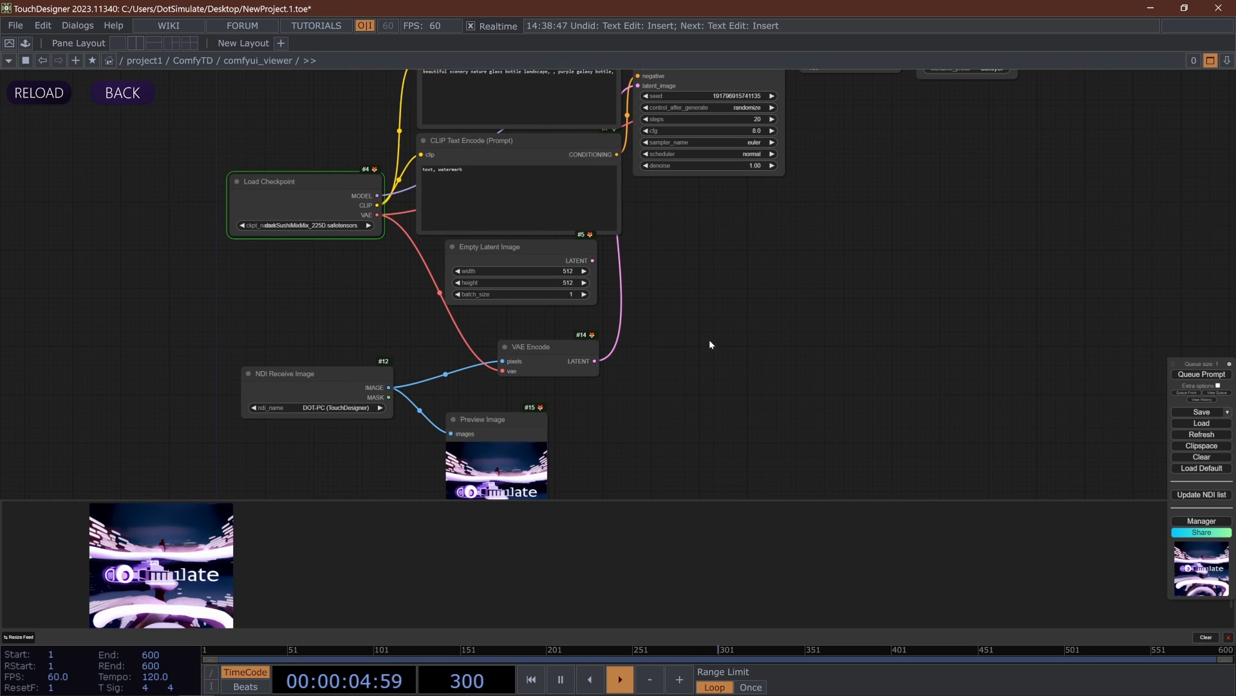
pyautogui.moveTo(627, 364); pyautogui.dragTo(590, 289)
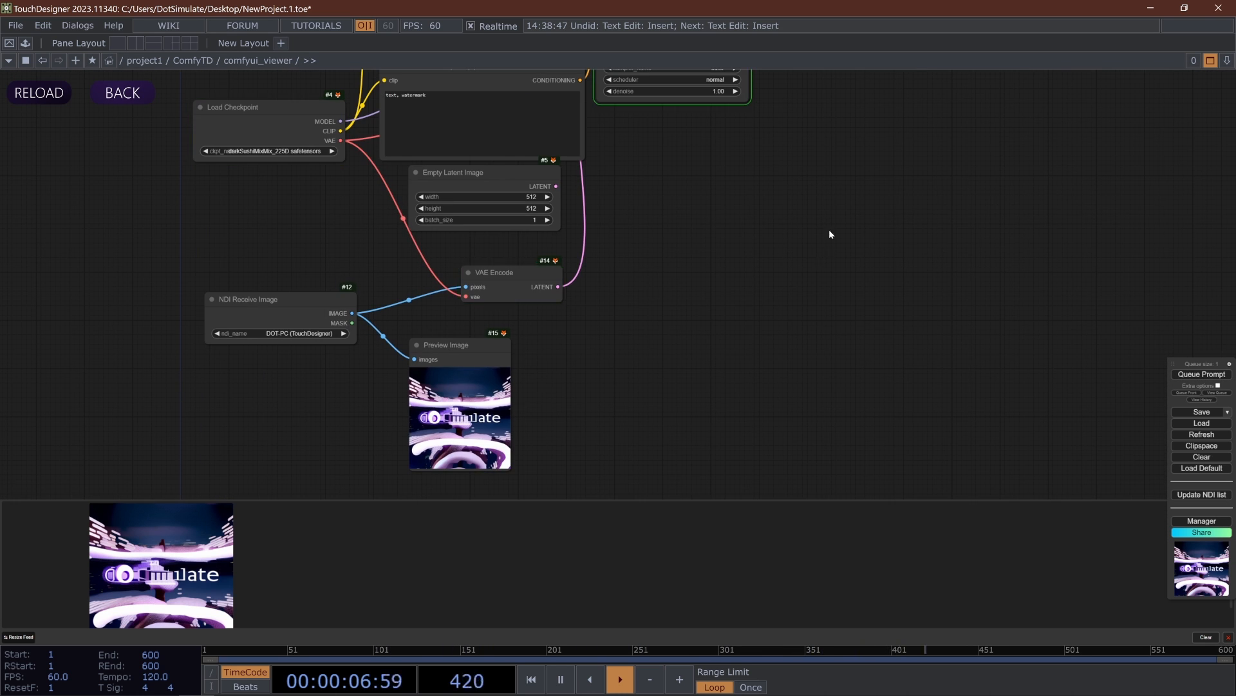
pyautogui.moveTo(828, 237); pyautogui.dragTo(720, 418)
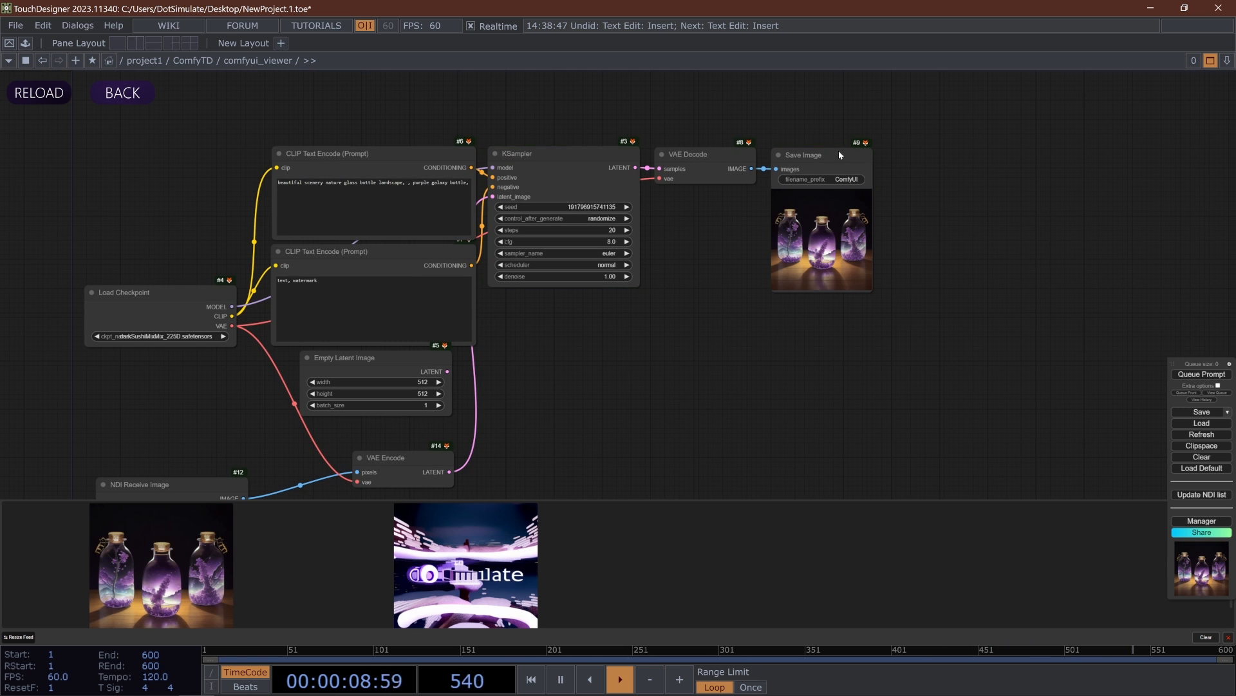
# - Set the KSampler's denoise to 0.48, queue the prompt and view the image in the Save Image node
pyautogui.scroll(5, 887, 221)
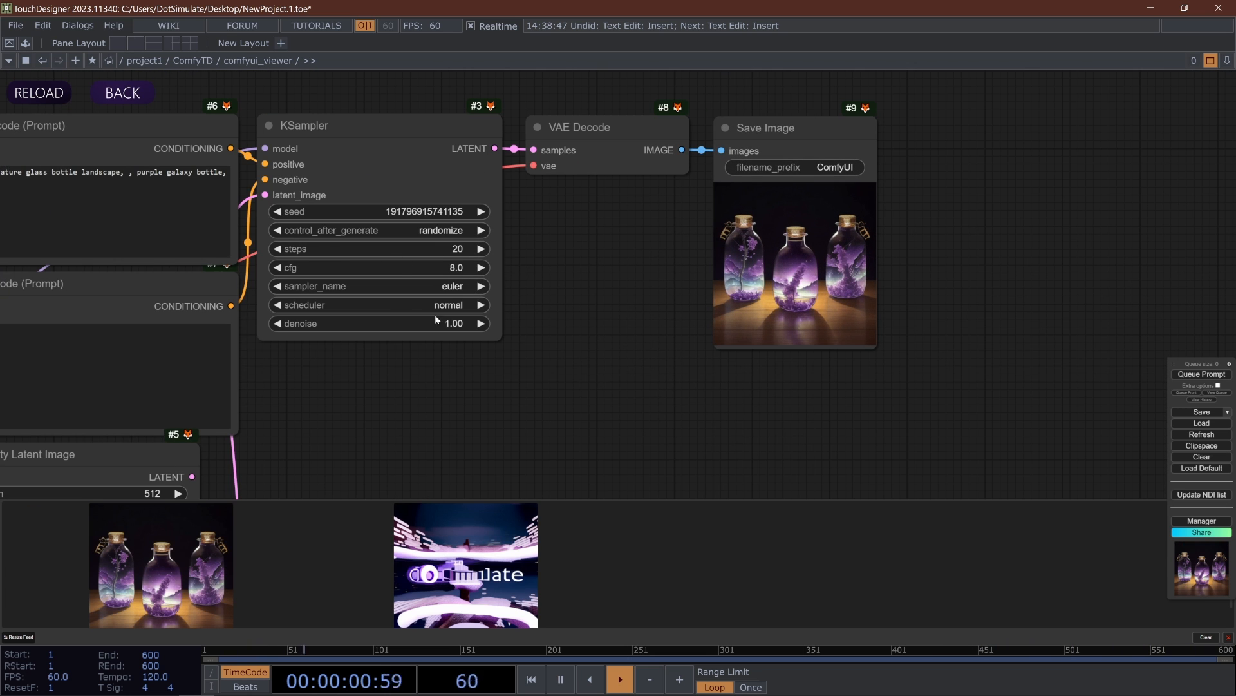
pyautogui.moveTo(445, 324); pyautogui.dragTo(376, 329)
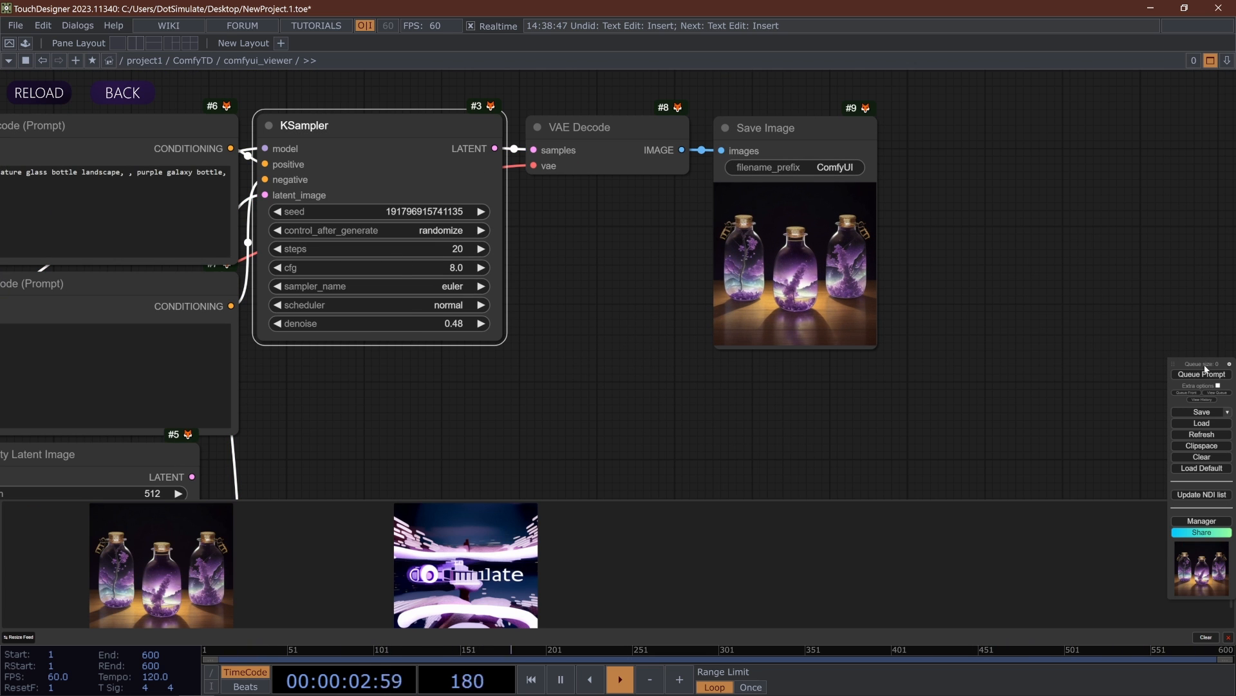
pyautogui.moveTo(593, 418); pyautogui.dragTo(707, 259)
pyautogui.scroll(-3, 707, 259)
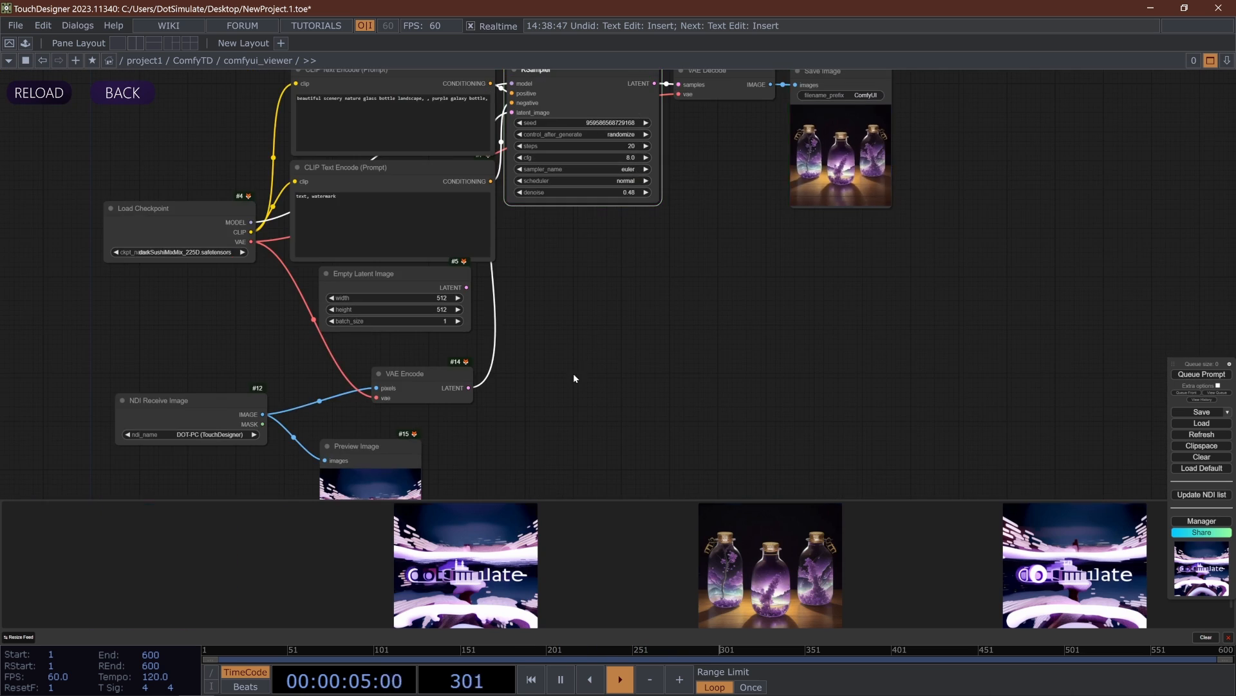
pyautogui.moveTo(876, 139); pyautogui.dragTo(789, 269)
pyautogui.scroll(12, 750, 266)
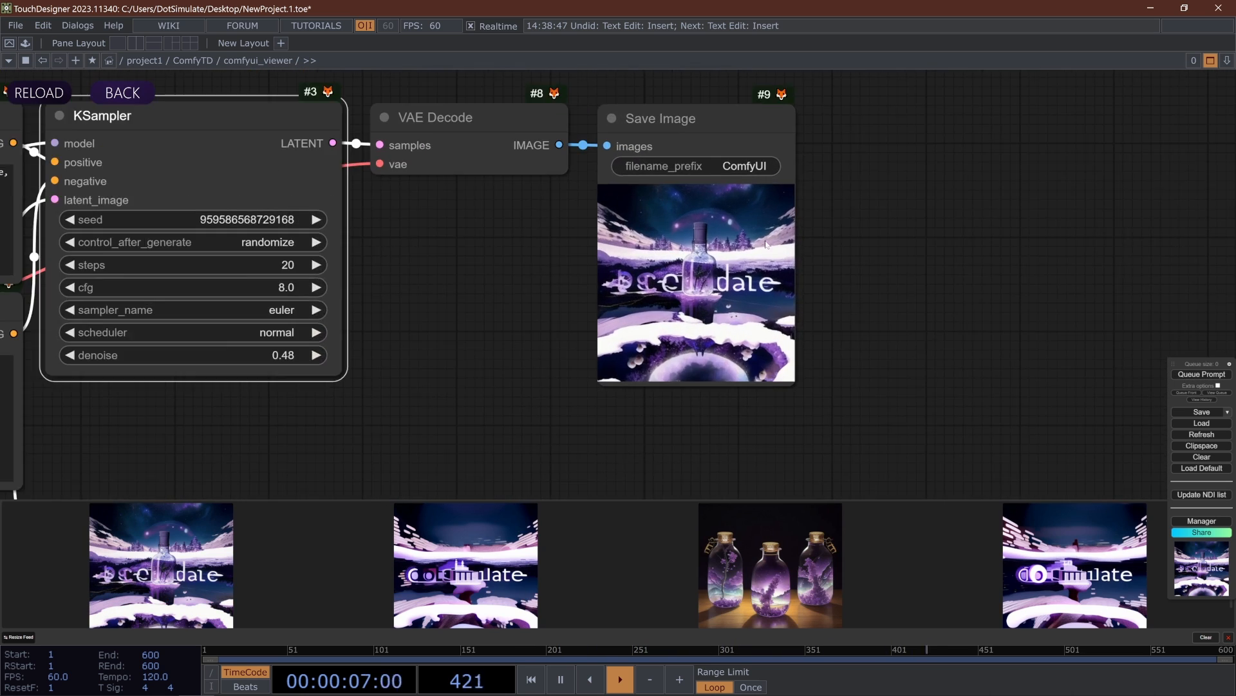
# - Set the KSampler's denoise to 0.58, queue further generations and view the new Save Image result
pyautogui.scroll(2, 744, 272)
pyautogui.scroll(-4, 746, 233)
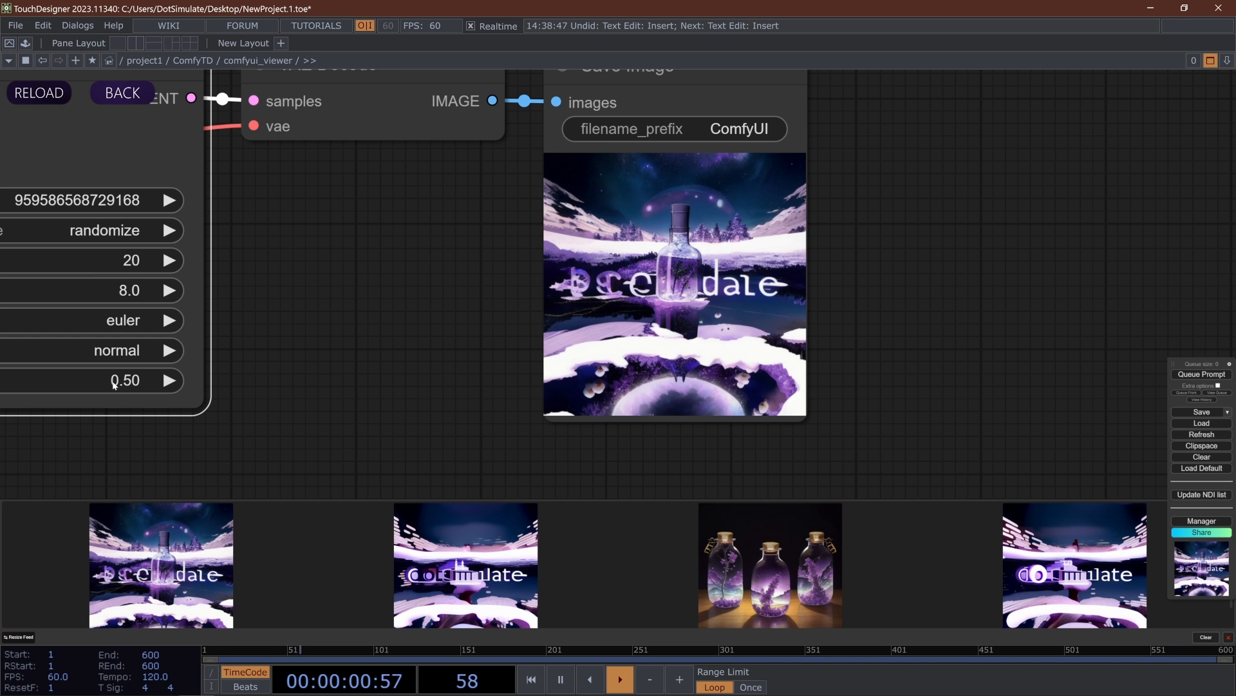
pyautogui.click(1175, 375)
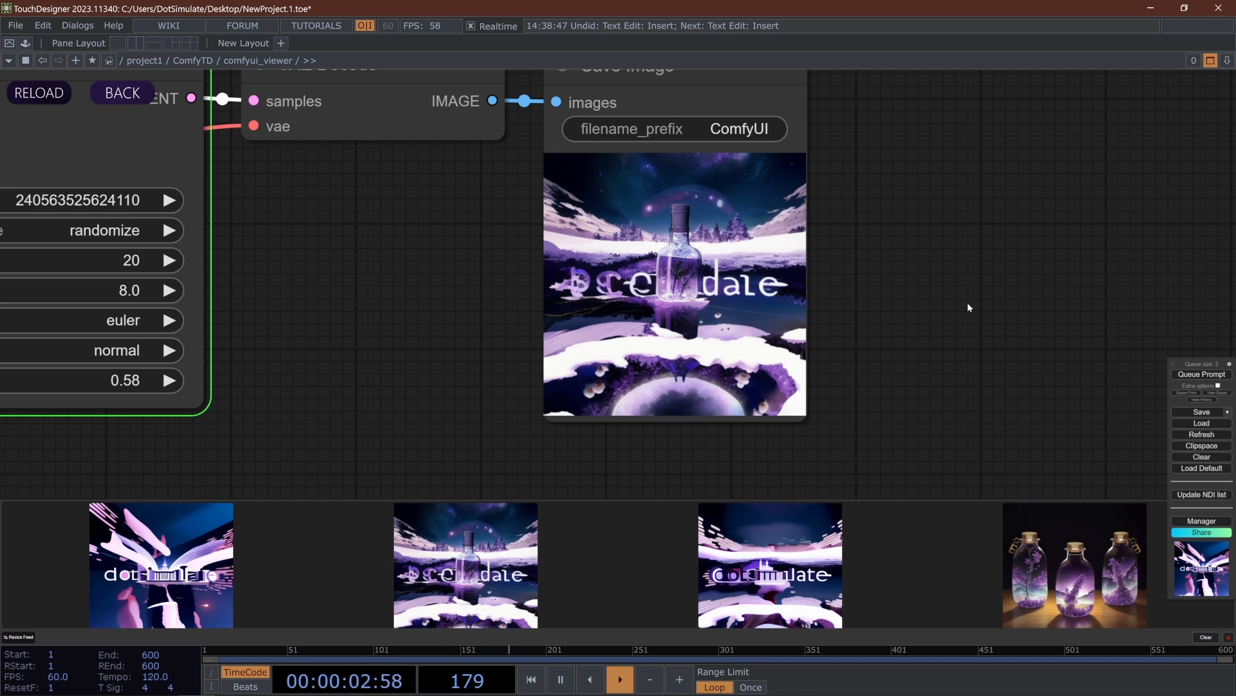
pyautogui.scroll(-6, 927, 232)
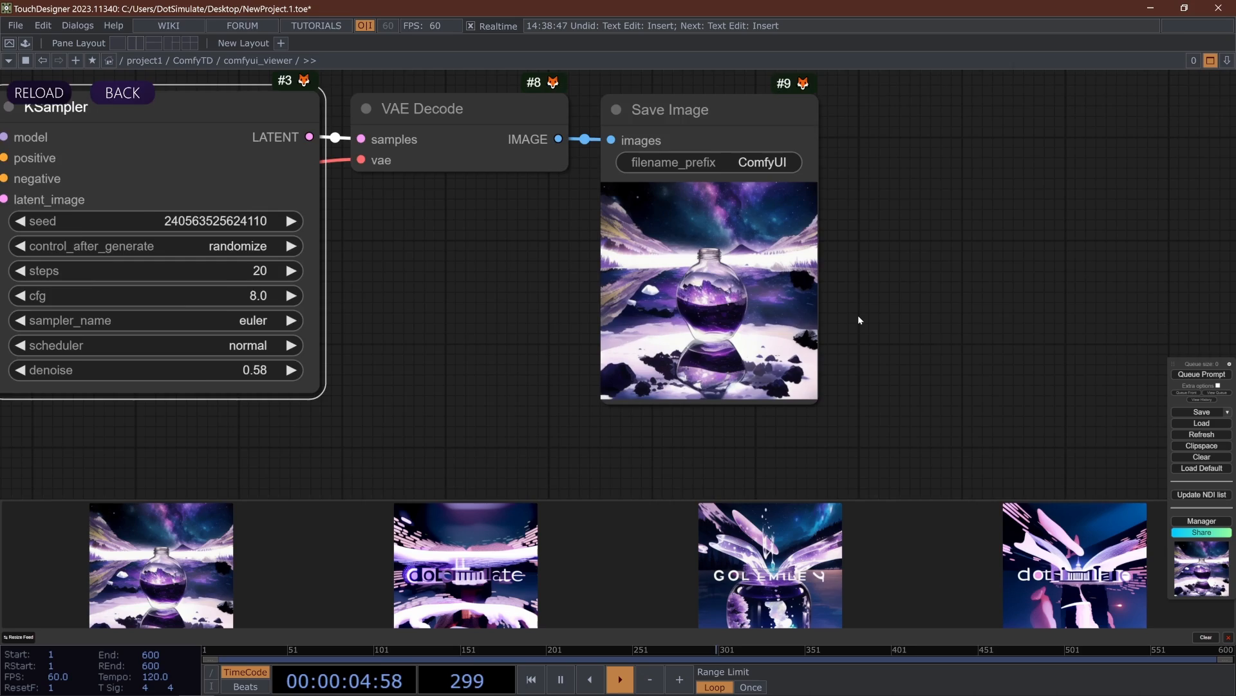
pyautogui.moveTo(758, 384); pyautogui.dragTo(763, 337)
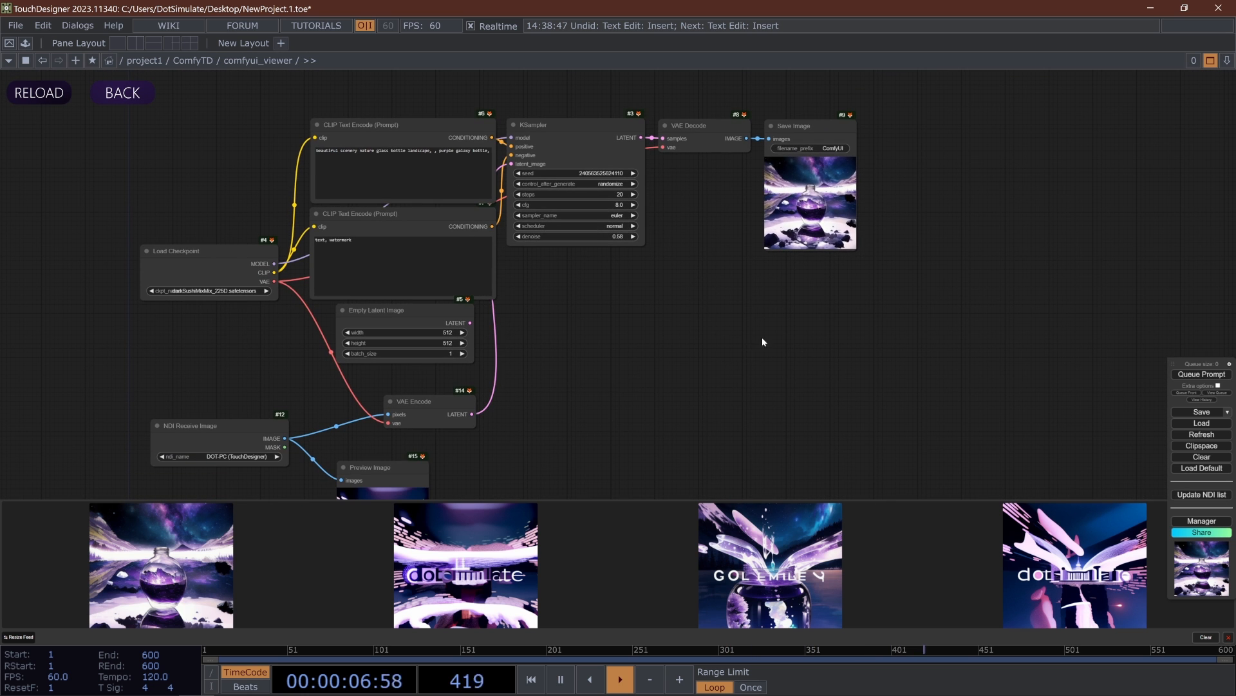
# - Delete the Preview Image node connected to NDI Receive Image
pyautogui.moveTo(580, 400); pyautogui.dragTo(591, 329)
pyautogui.click(434, 394)
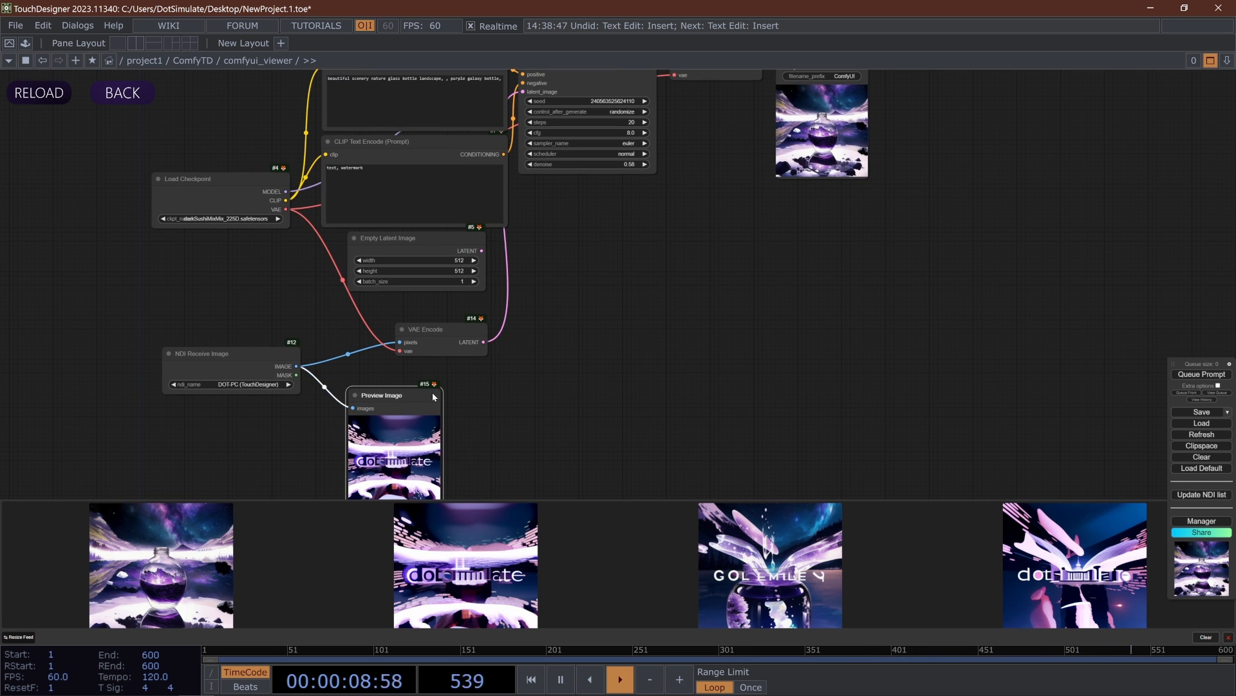
pyautogui.press('Delete')
pyautogui.moveTo(575, 451); pyautogui.dragTo(545, 541)
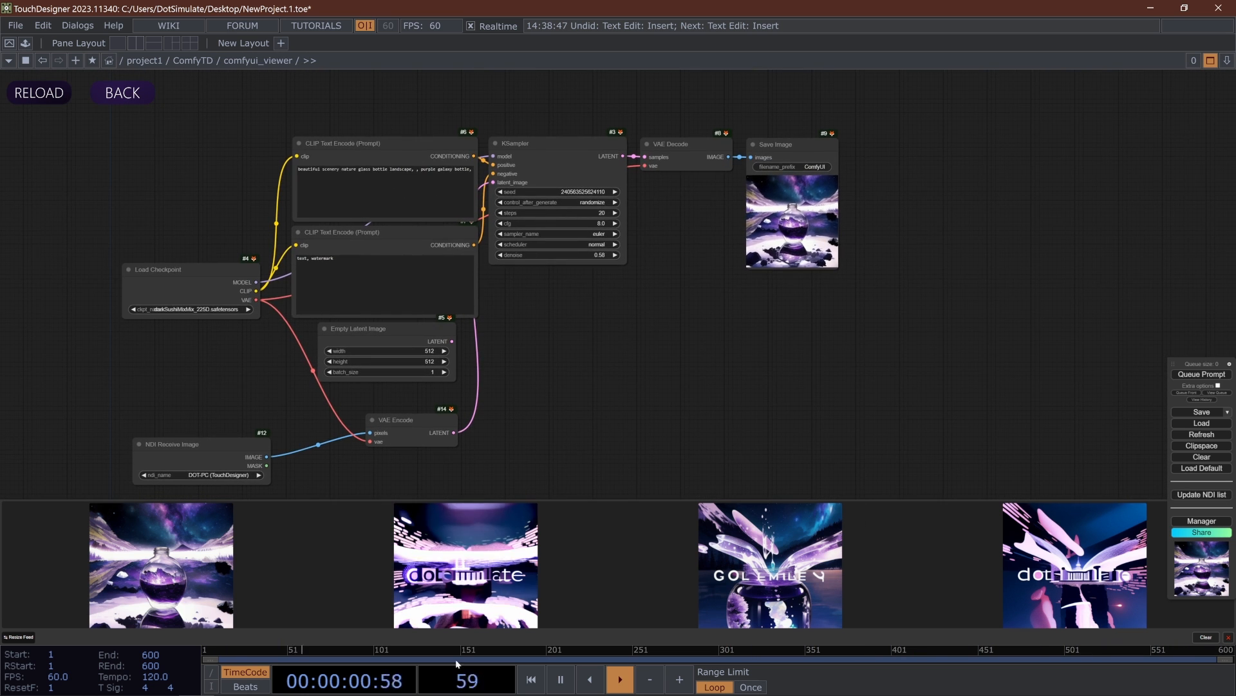
# - Close the generated image feed and move the ComfyUI queue menu up, away from the canvas edge
pyautogui.click(1229, 637)
pyautogui.moveTo(1210, 372); pyautogui.dragTo(1154, 244)
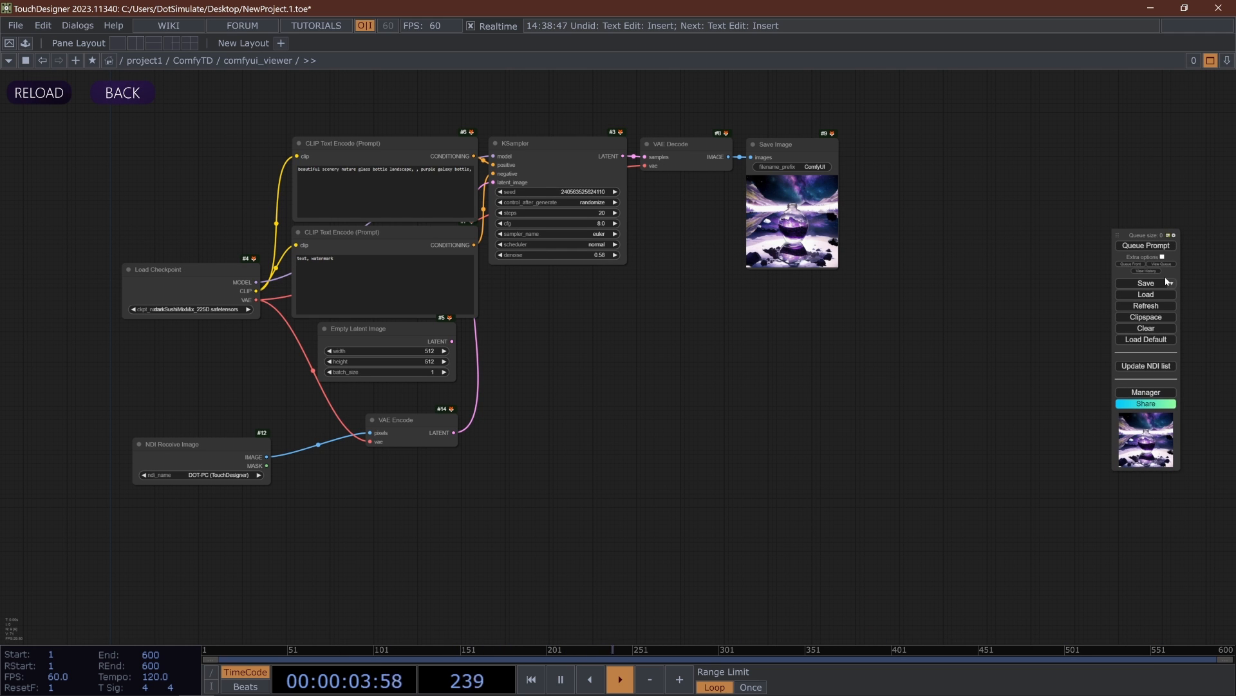
# - Turn on Enable Dev mode Options in the ComfyUI settings and start saving the workflow in API format
pyautogui.click(1174, 235)
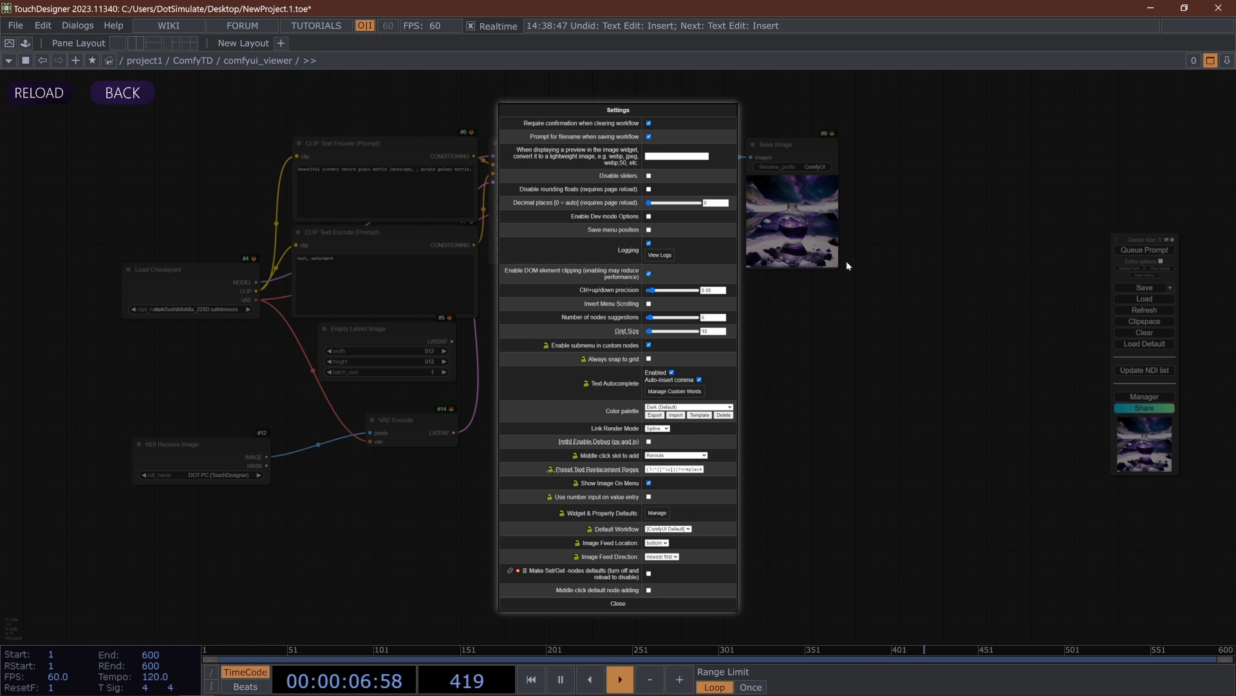
pyautogui.click(649, 217)
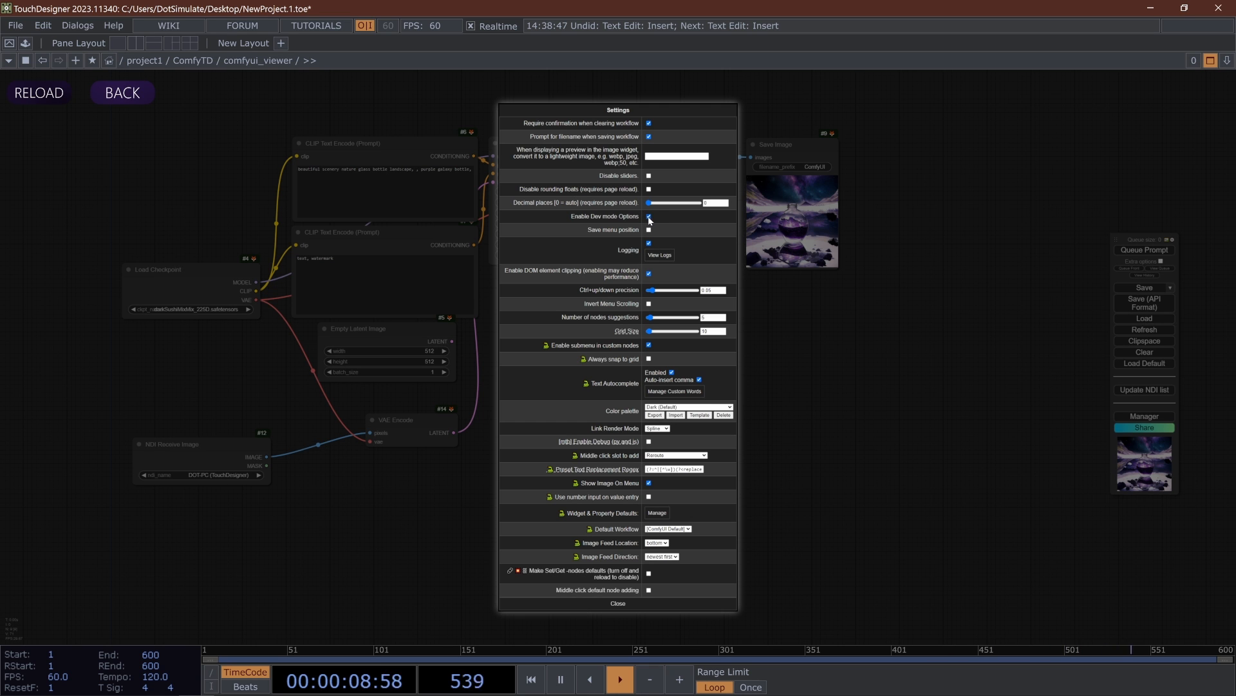
pyautogui.click(618, 604)
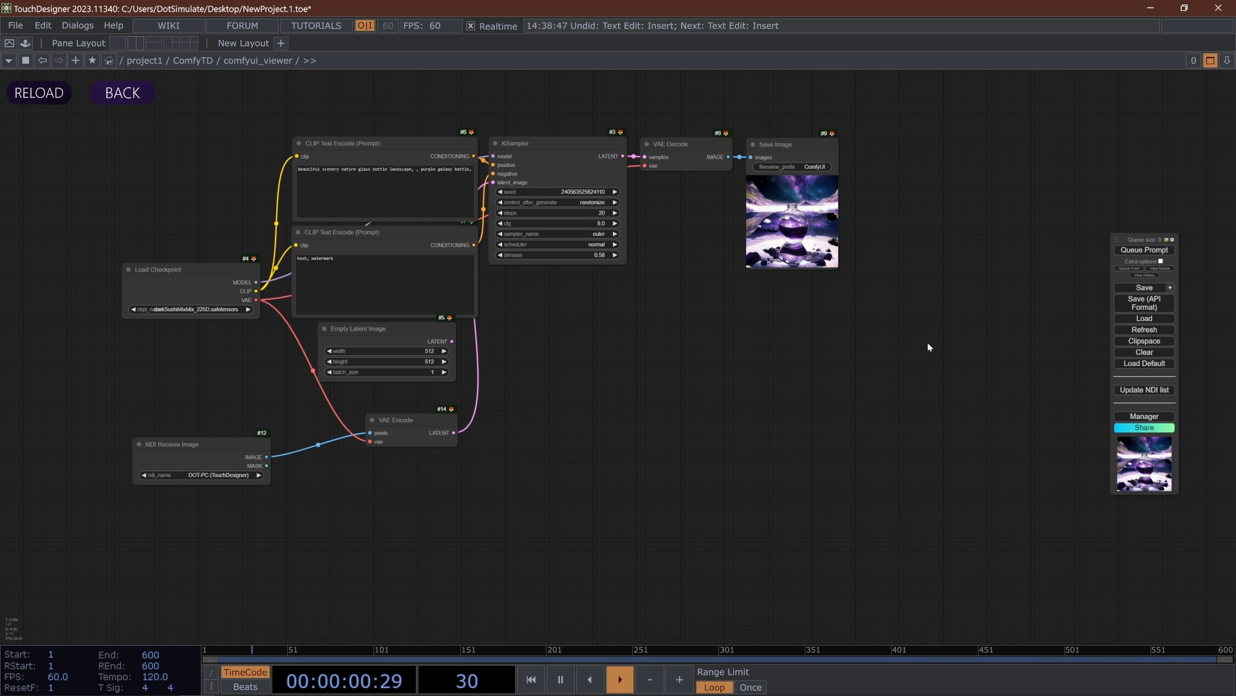
pyautogui.click(1154, 307)
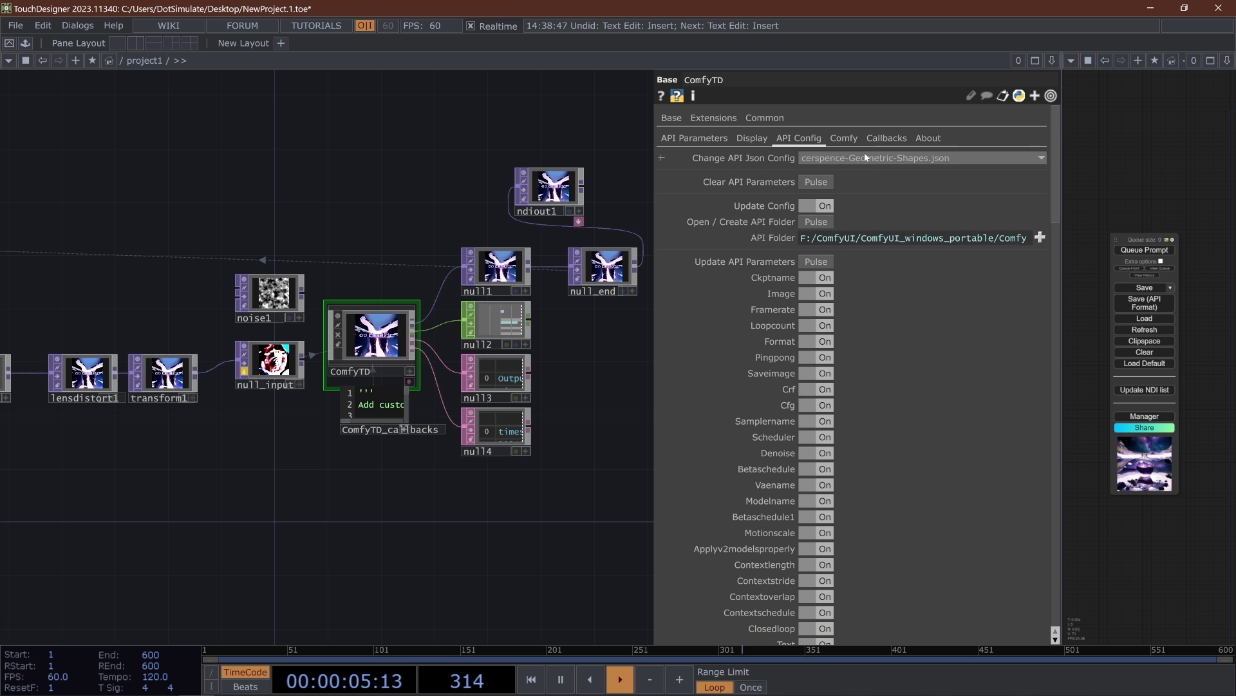
# - Set ComfyTD's API Json Config to simple-txt-image-walkthru-API.json and toggle all of its config parameters on
pyautogui.click(867, 159)
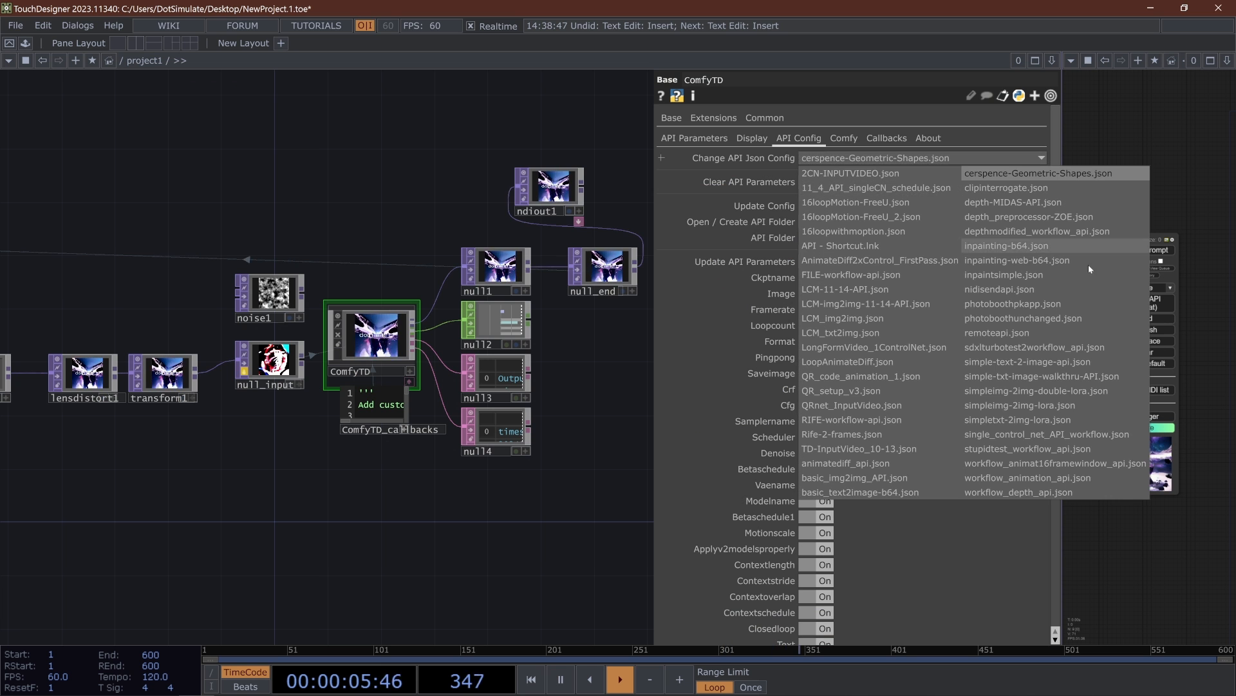
pyautogui.click(1034, 375)
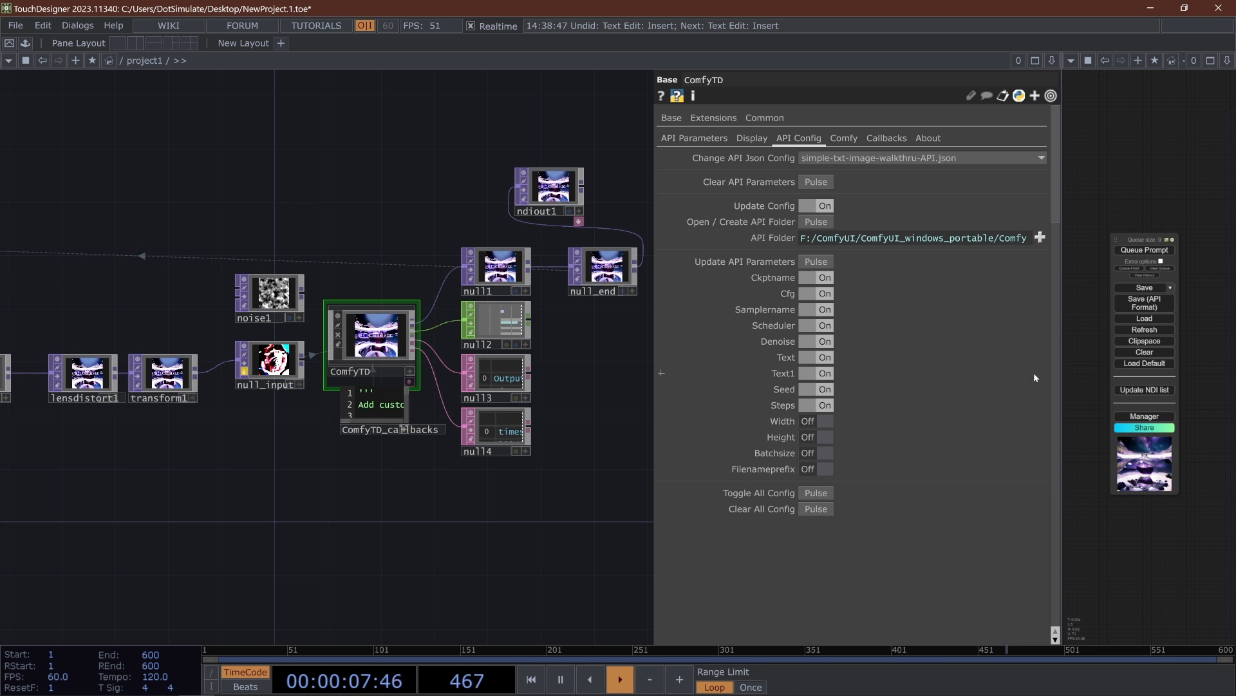
pyautogui.click(815, 494)
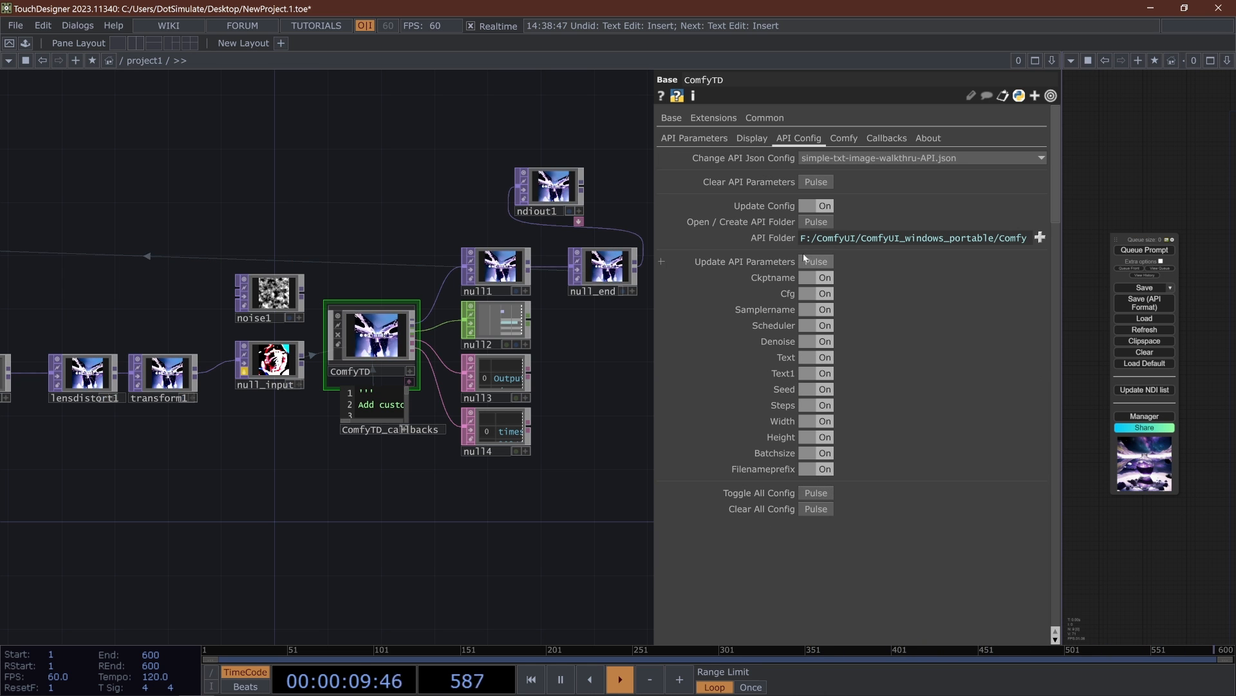
# - Generate an image from ComfyTD's API Parameters and view the result in the ComfyTD node
pyautogui.click(695, 138)
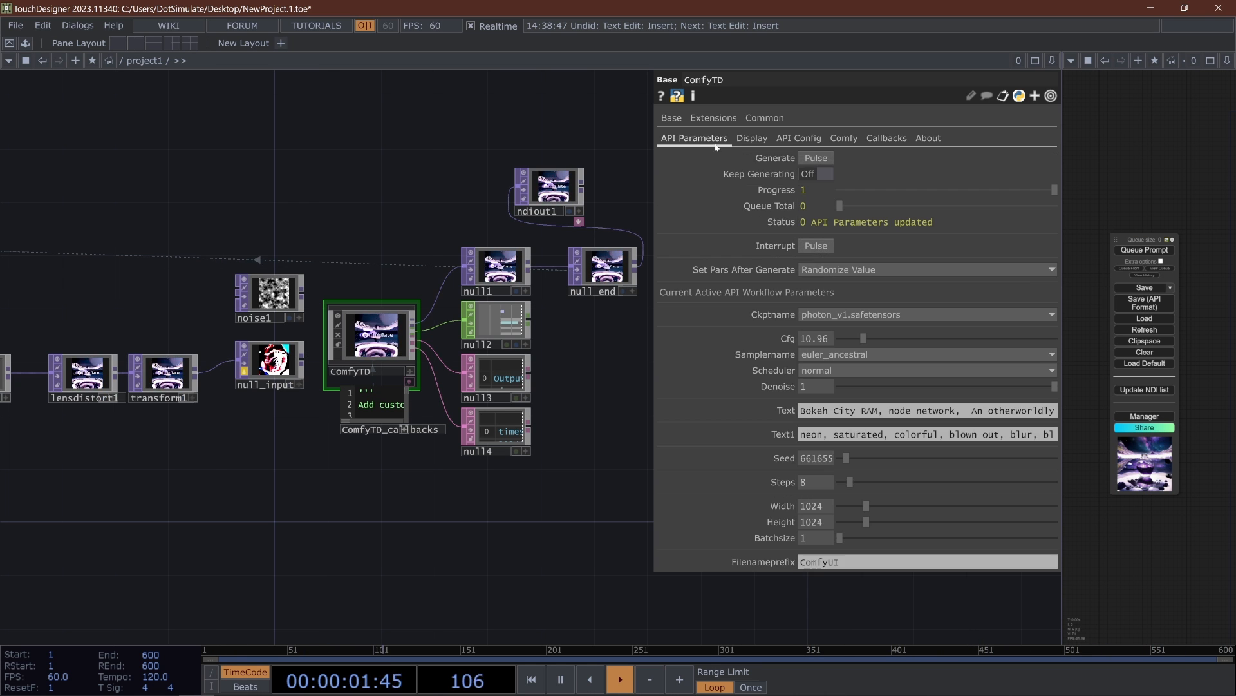
pyautogui.scroll(6, 581, 352)
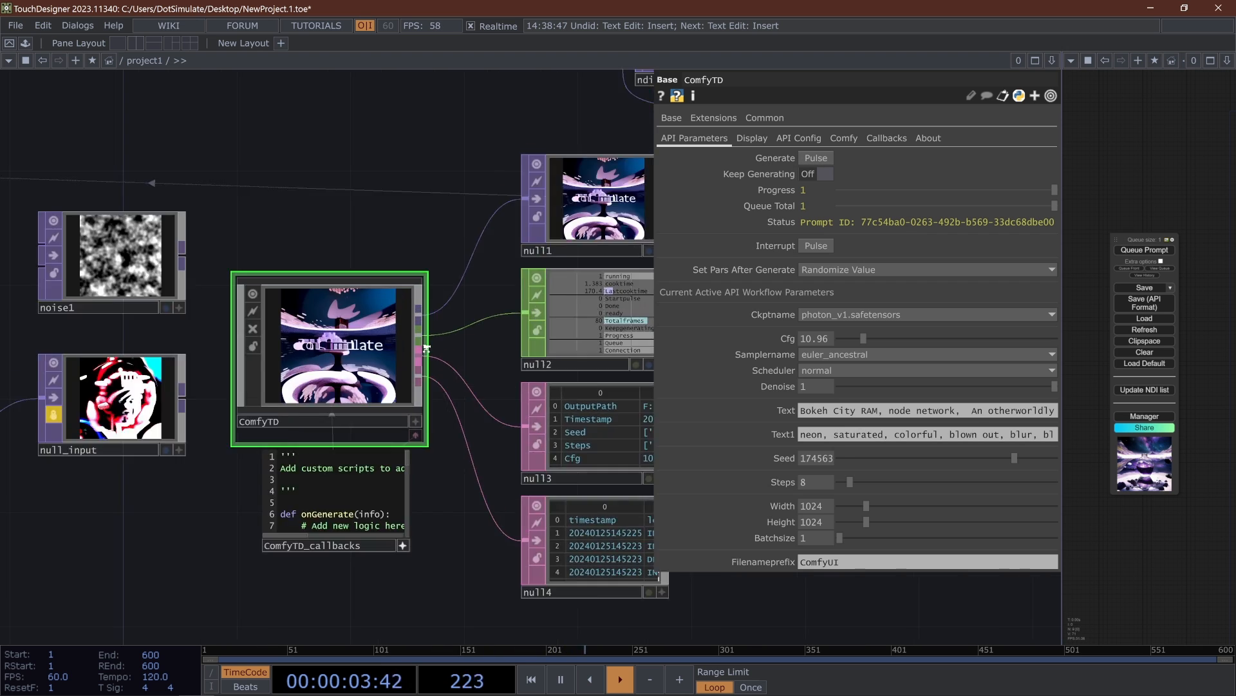
pyautogui.scroll(-4, 584, 396)
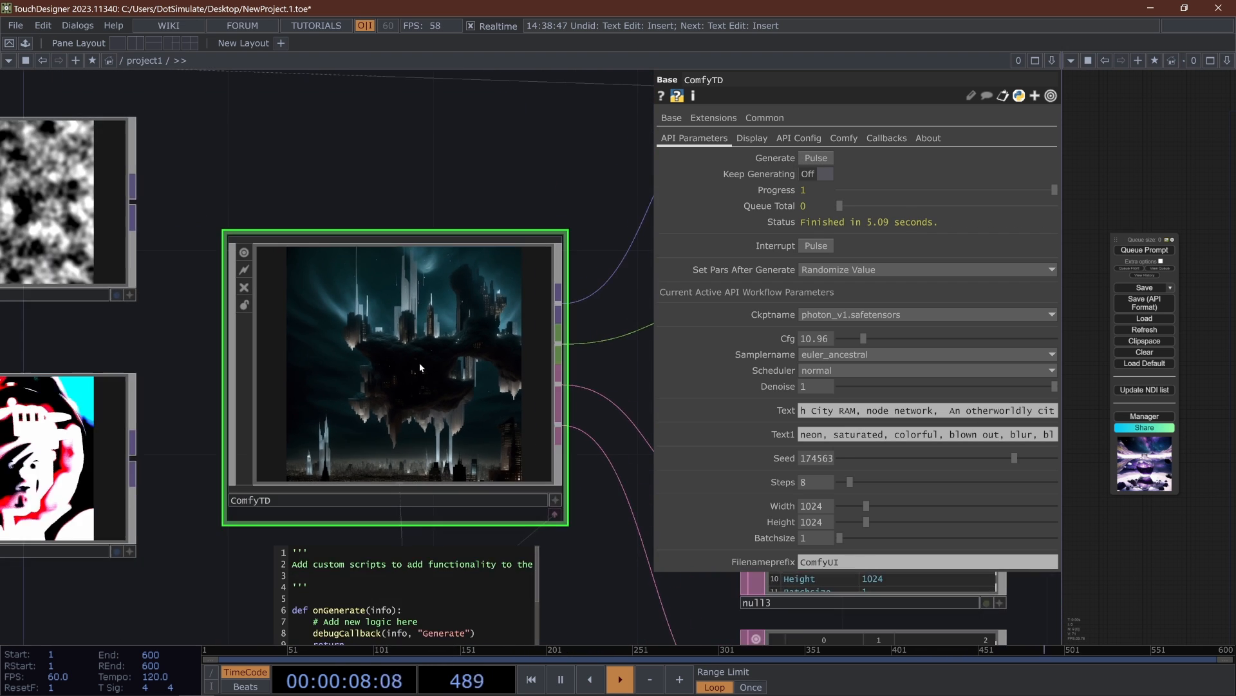
pyautogui.scroll(4, 419, 362)
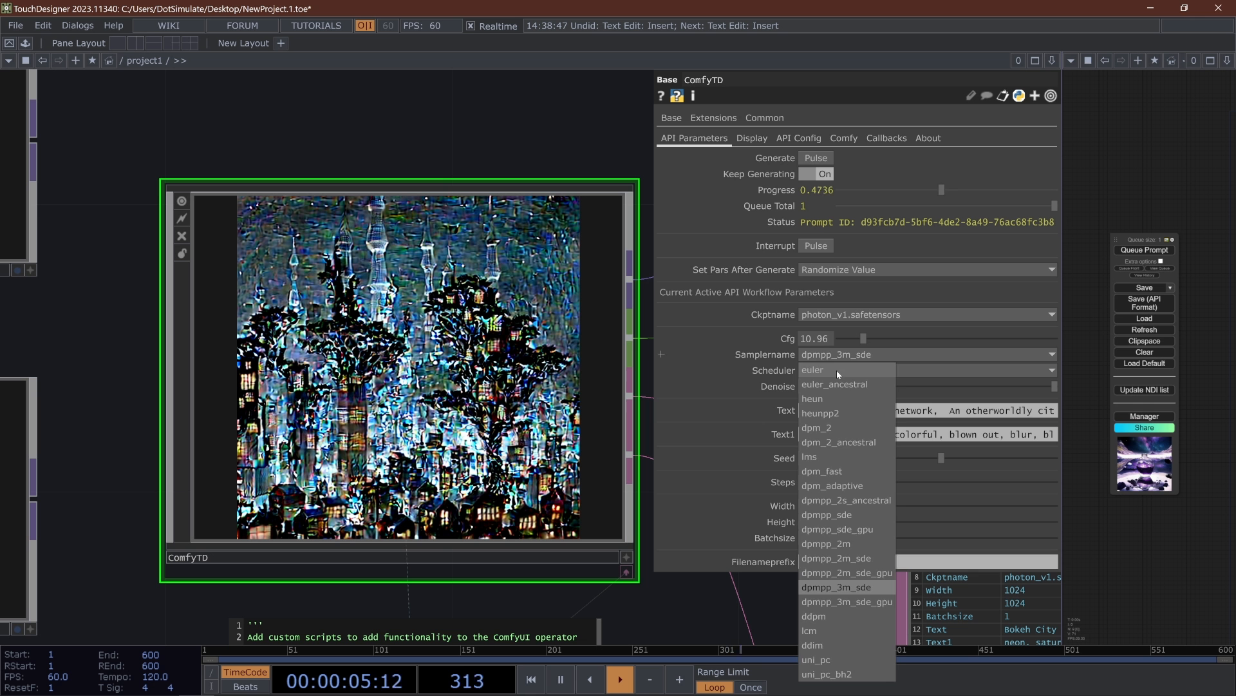
# - Open the Scheduler choices in ComfyTD's API Parameters
pyautogui.click(836, 369)
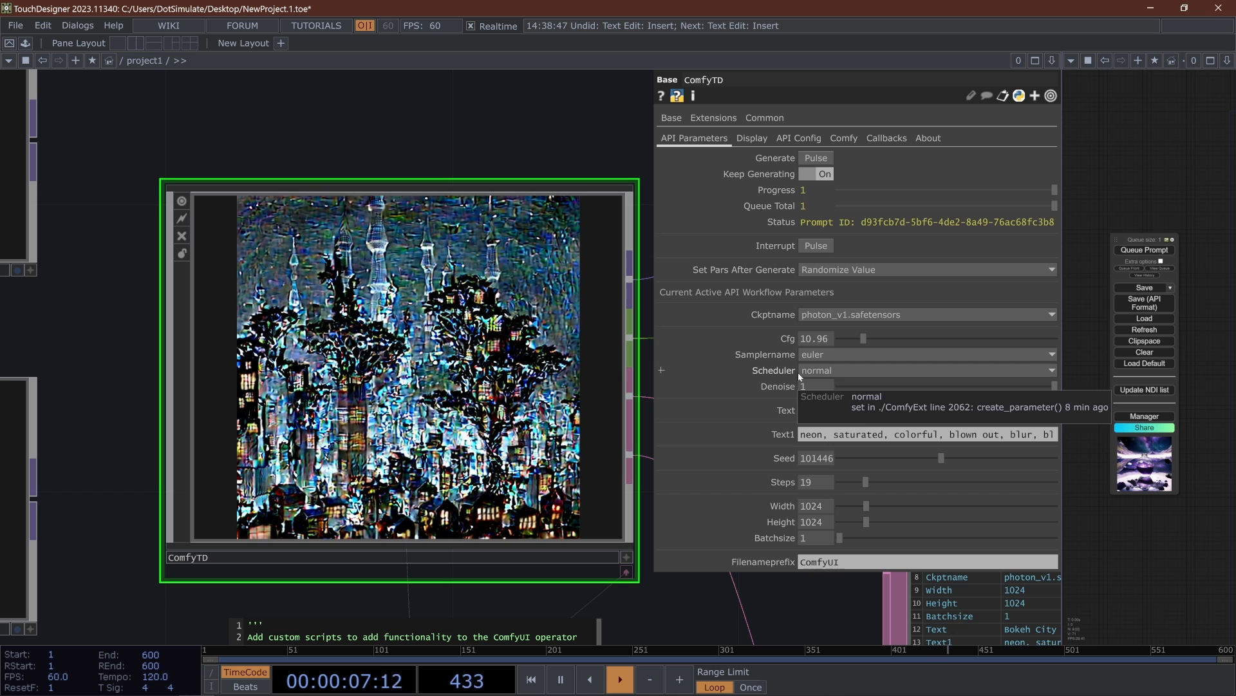
pyautogui.click(836, 370)
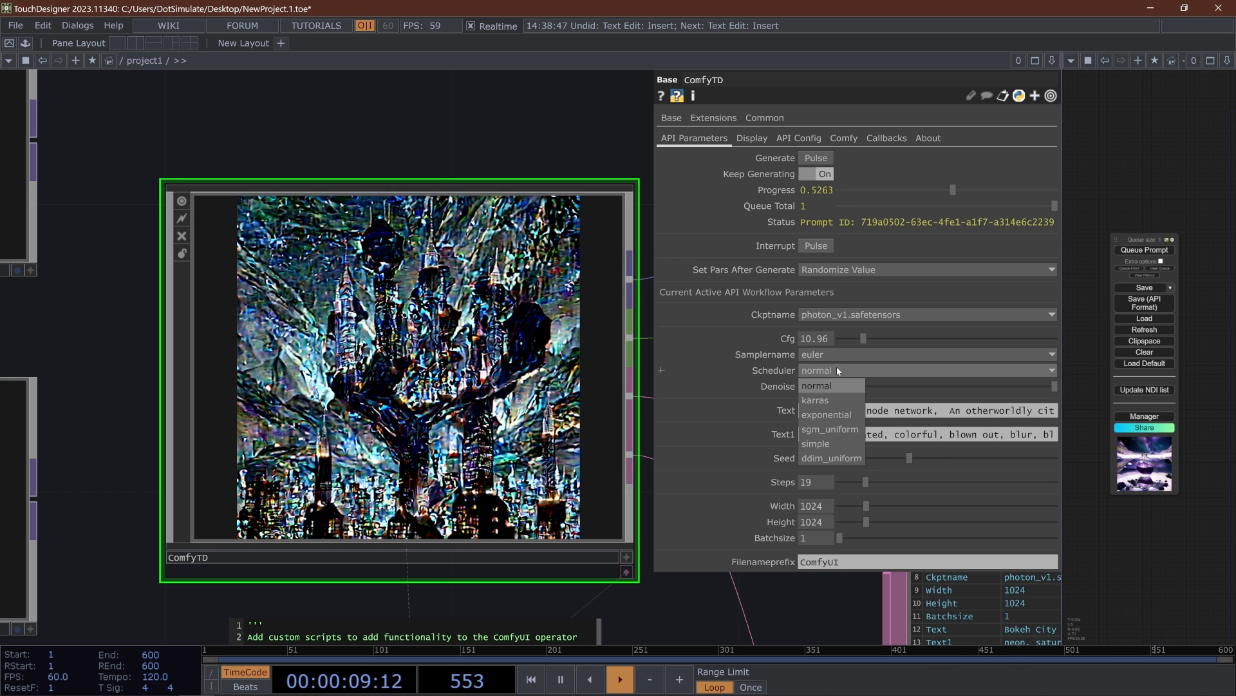